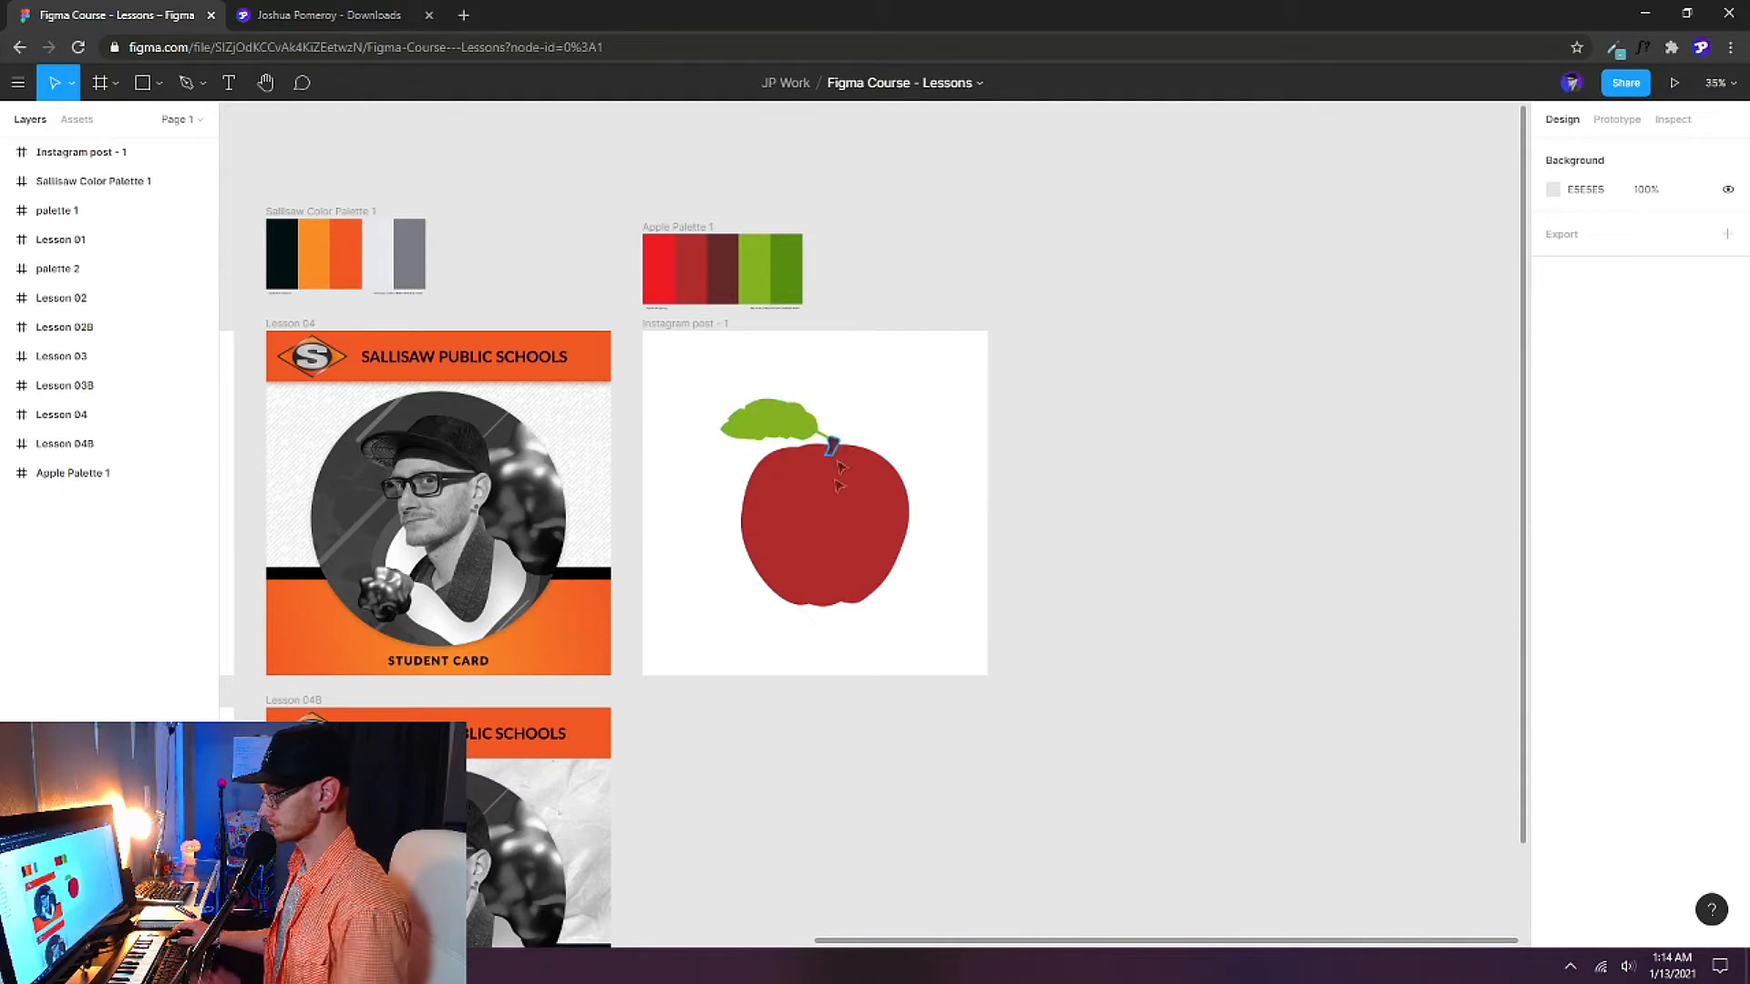
# Hide the Apple, Leaf and Stem layers in the Instagram post - 1 frame, leaving only the Apple Sketch 1 layer on.
pyautogui.click(707, 325)
pyautogui.click(8, 153)
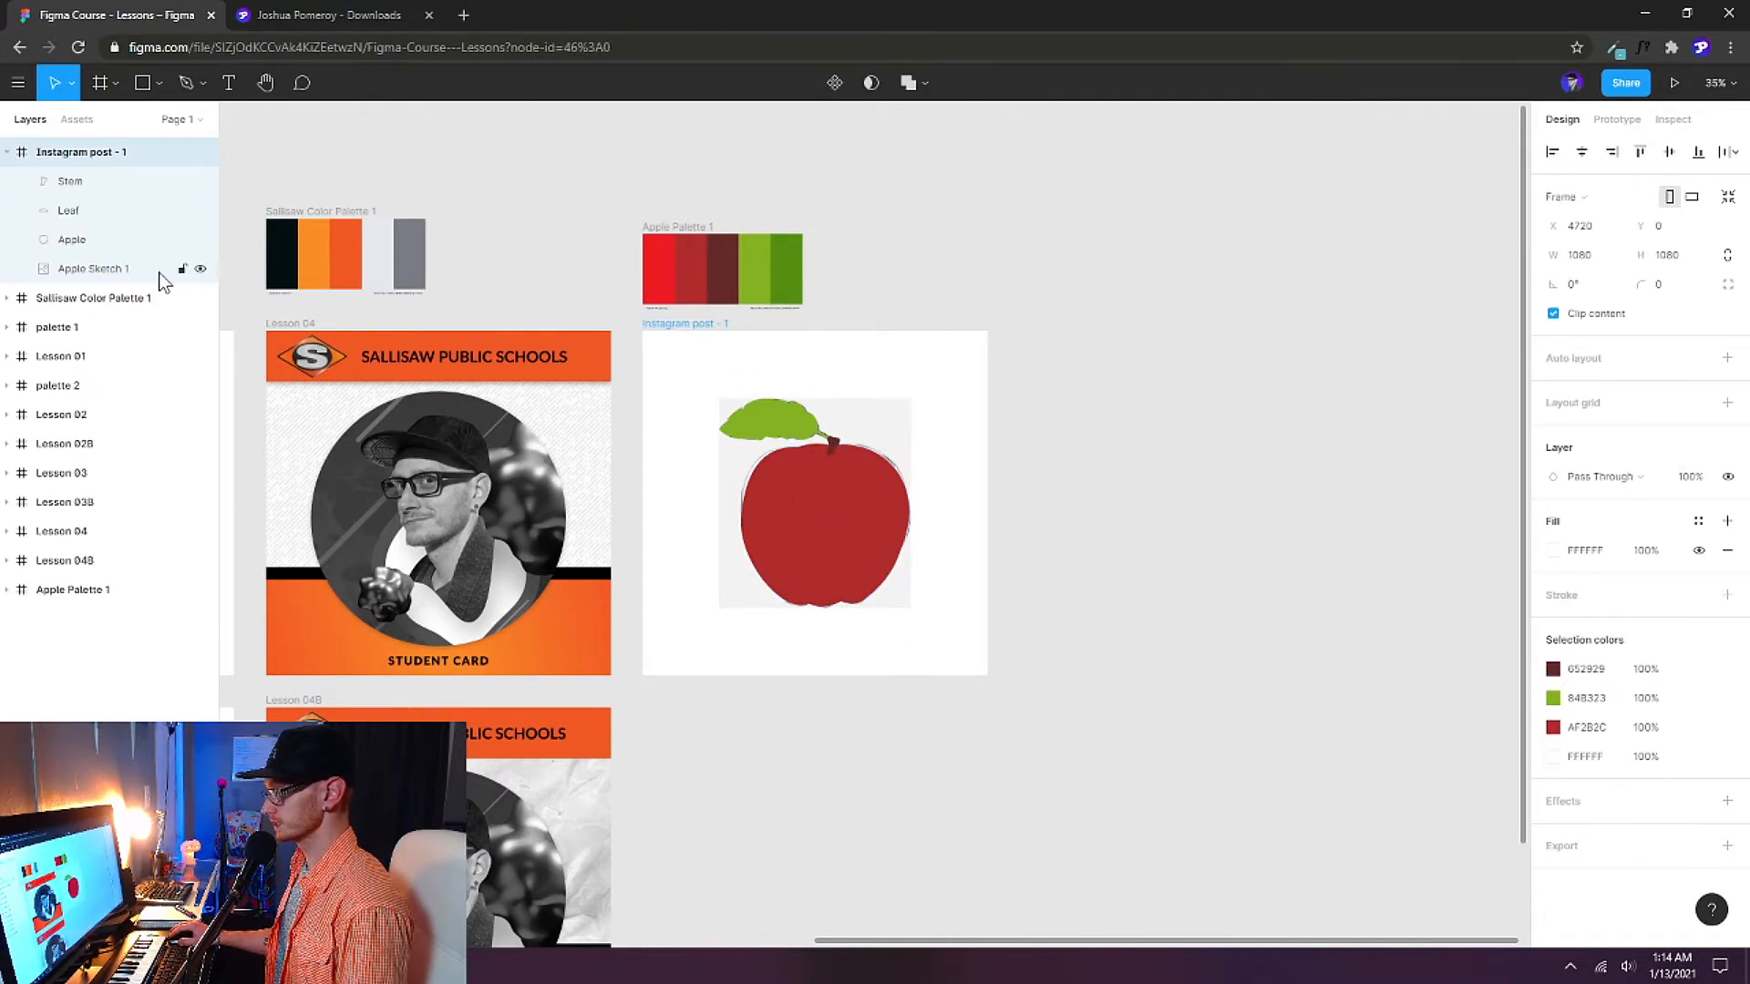
pyautogui.click(199, 240)
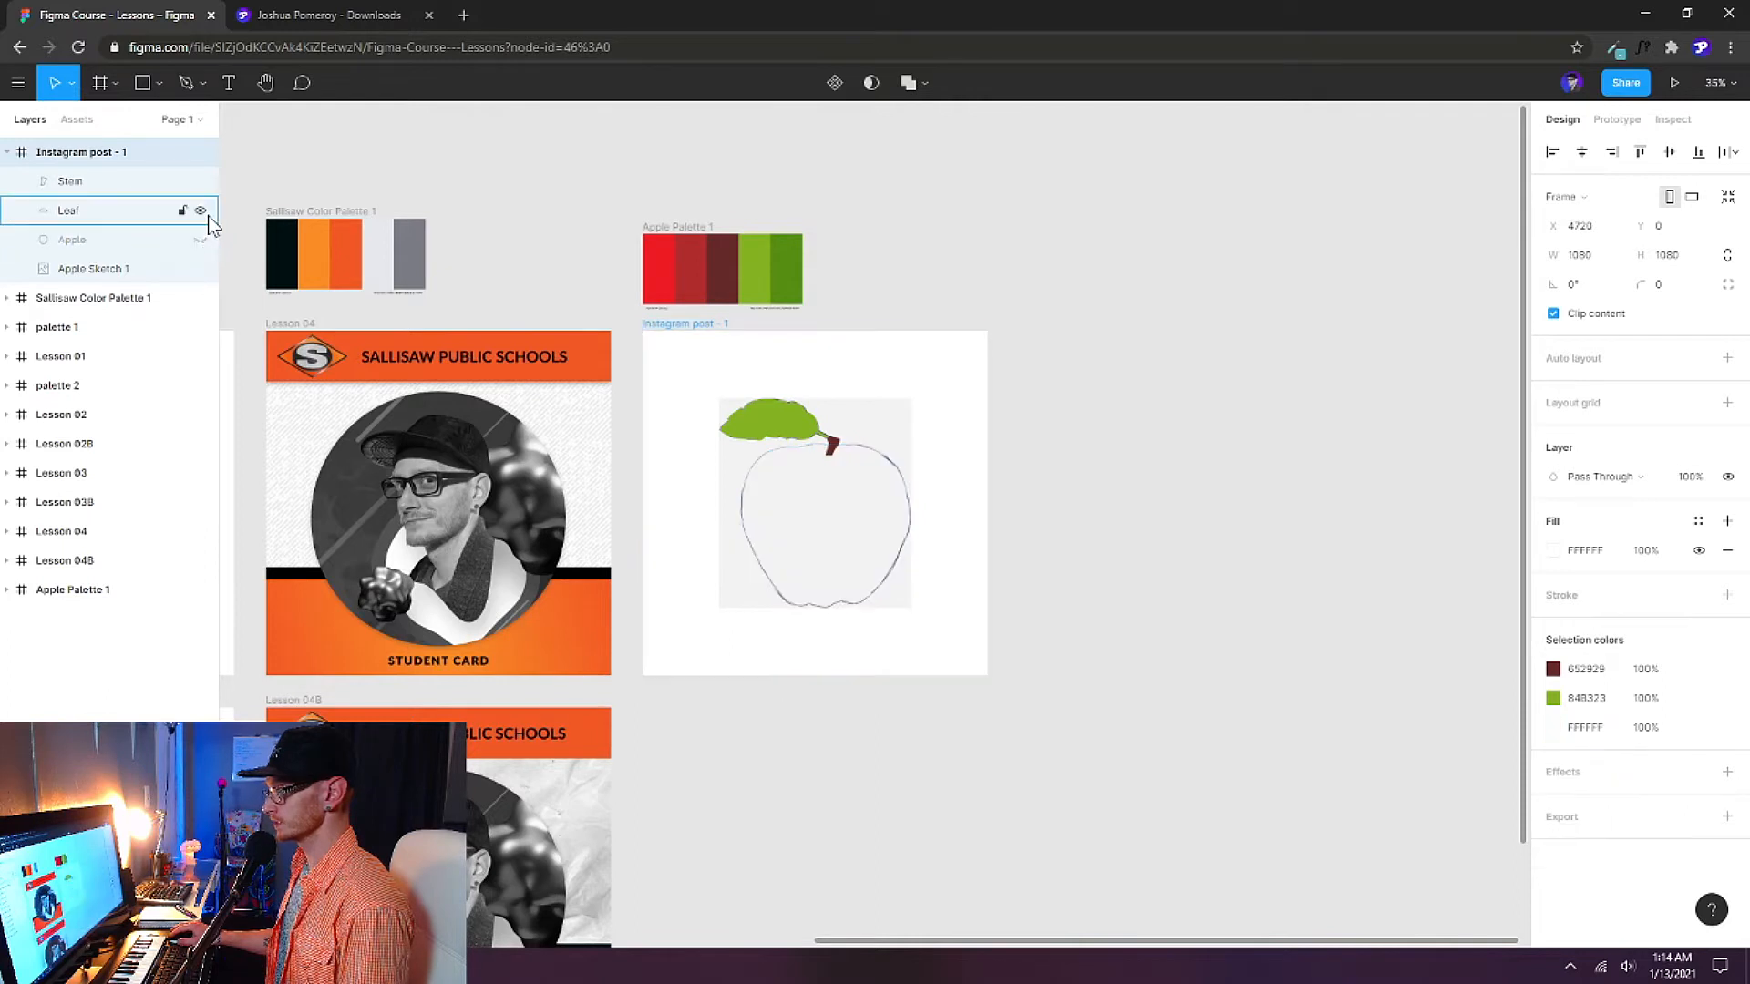
pyautogui.click(207, 212)
pyautogui.click(199, 182)
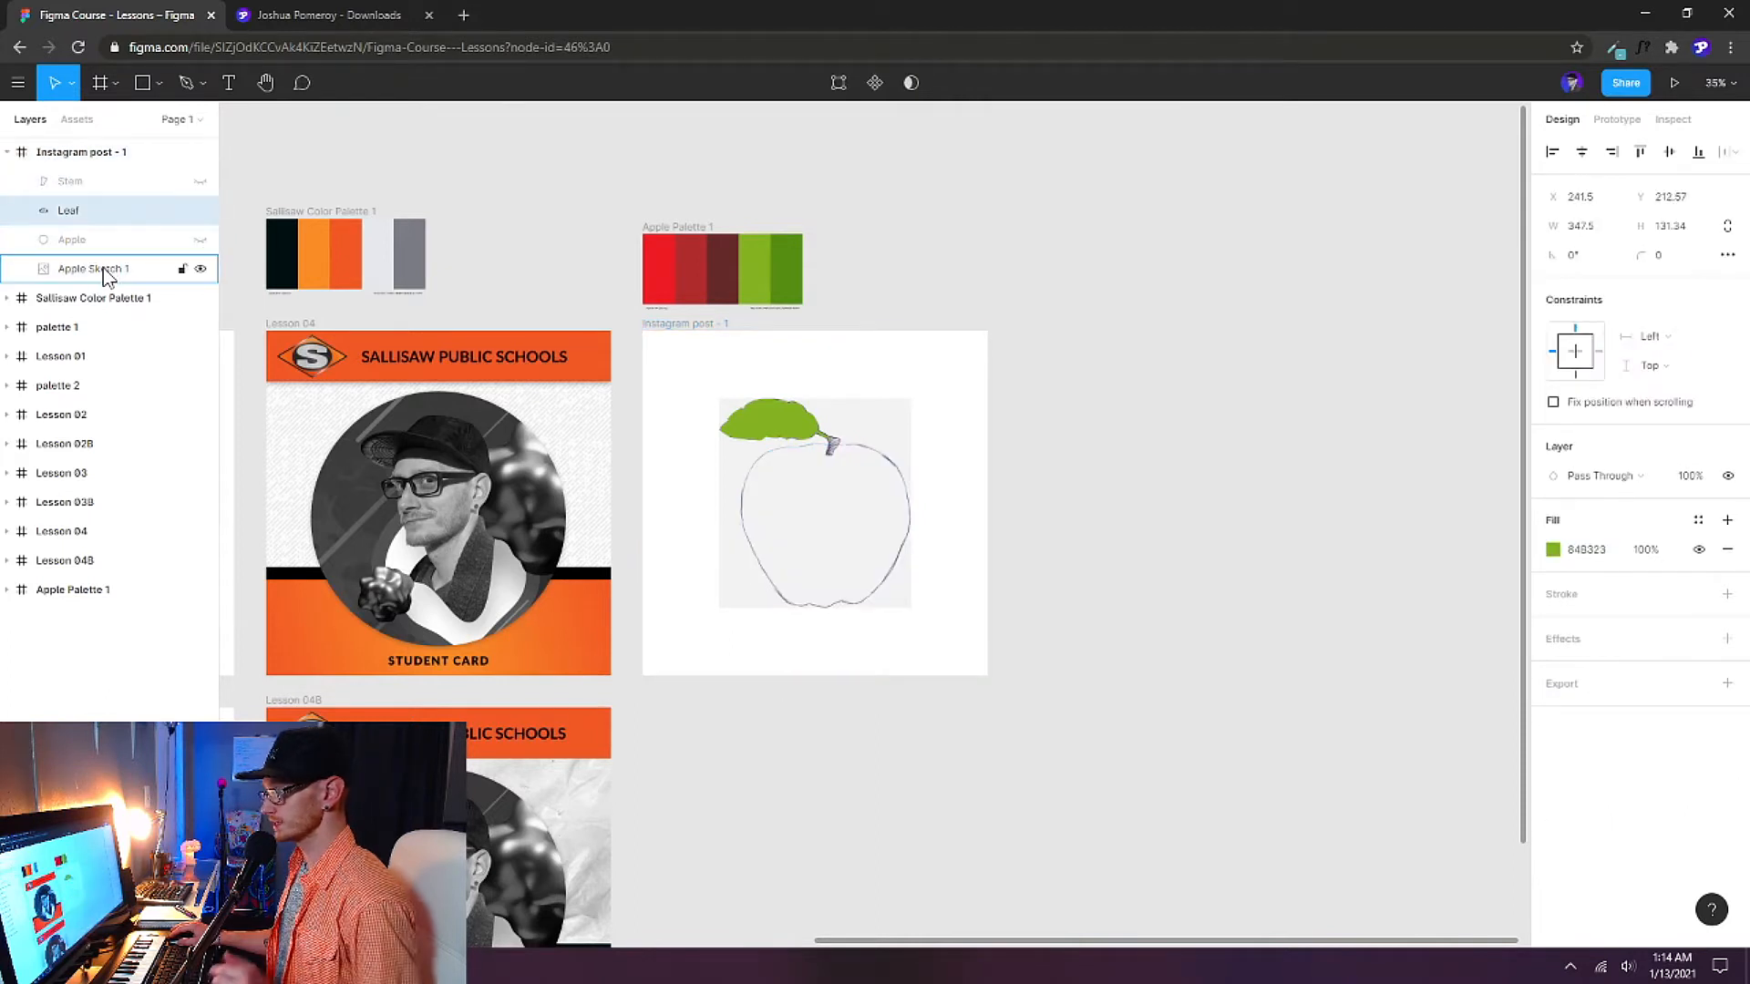
pyautogui.click(201, 211)
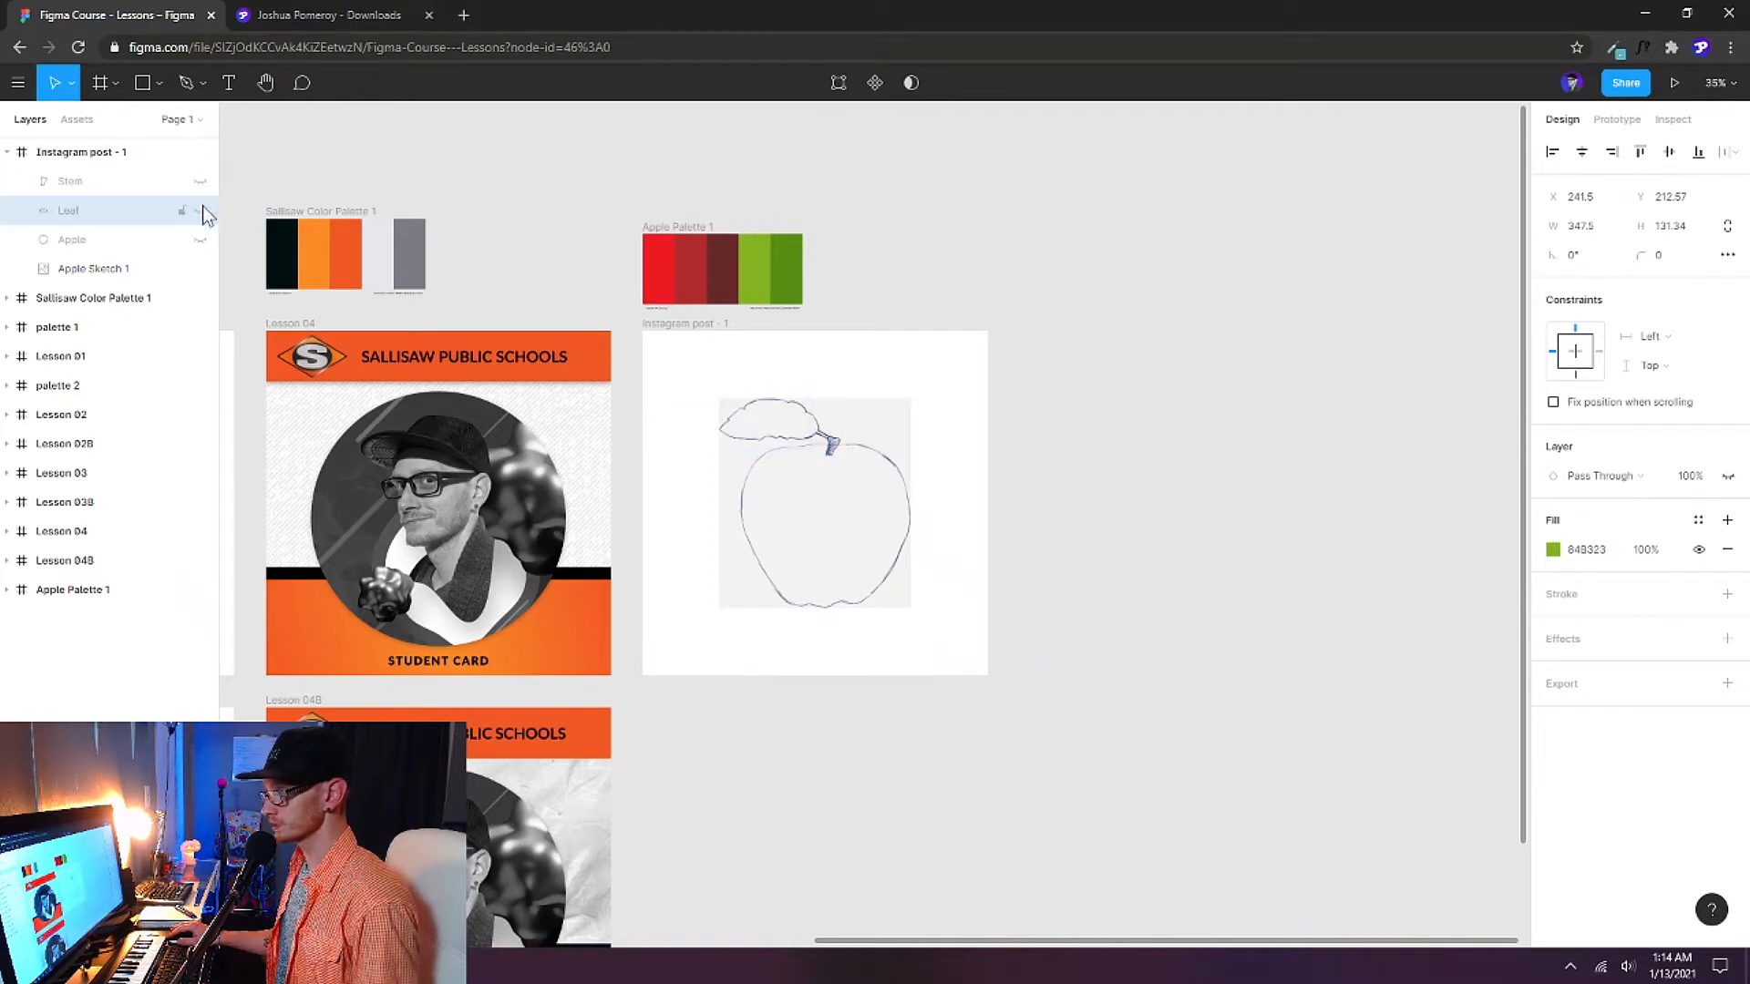
pyautogui.click(200, 181)
pyautogui.click(202, 210)
pyautogui.click(202, 242)
pyautogui.moveTo(202, 241); pyautogui.dragTo(201, 182)
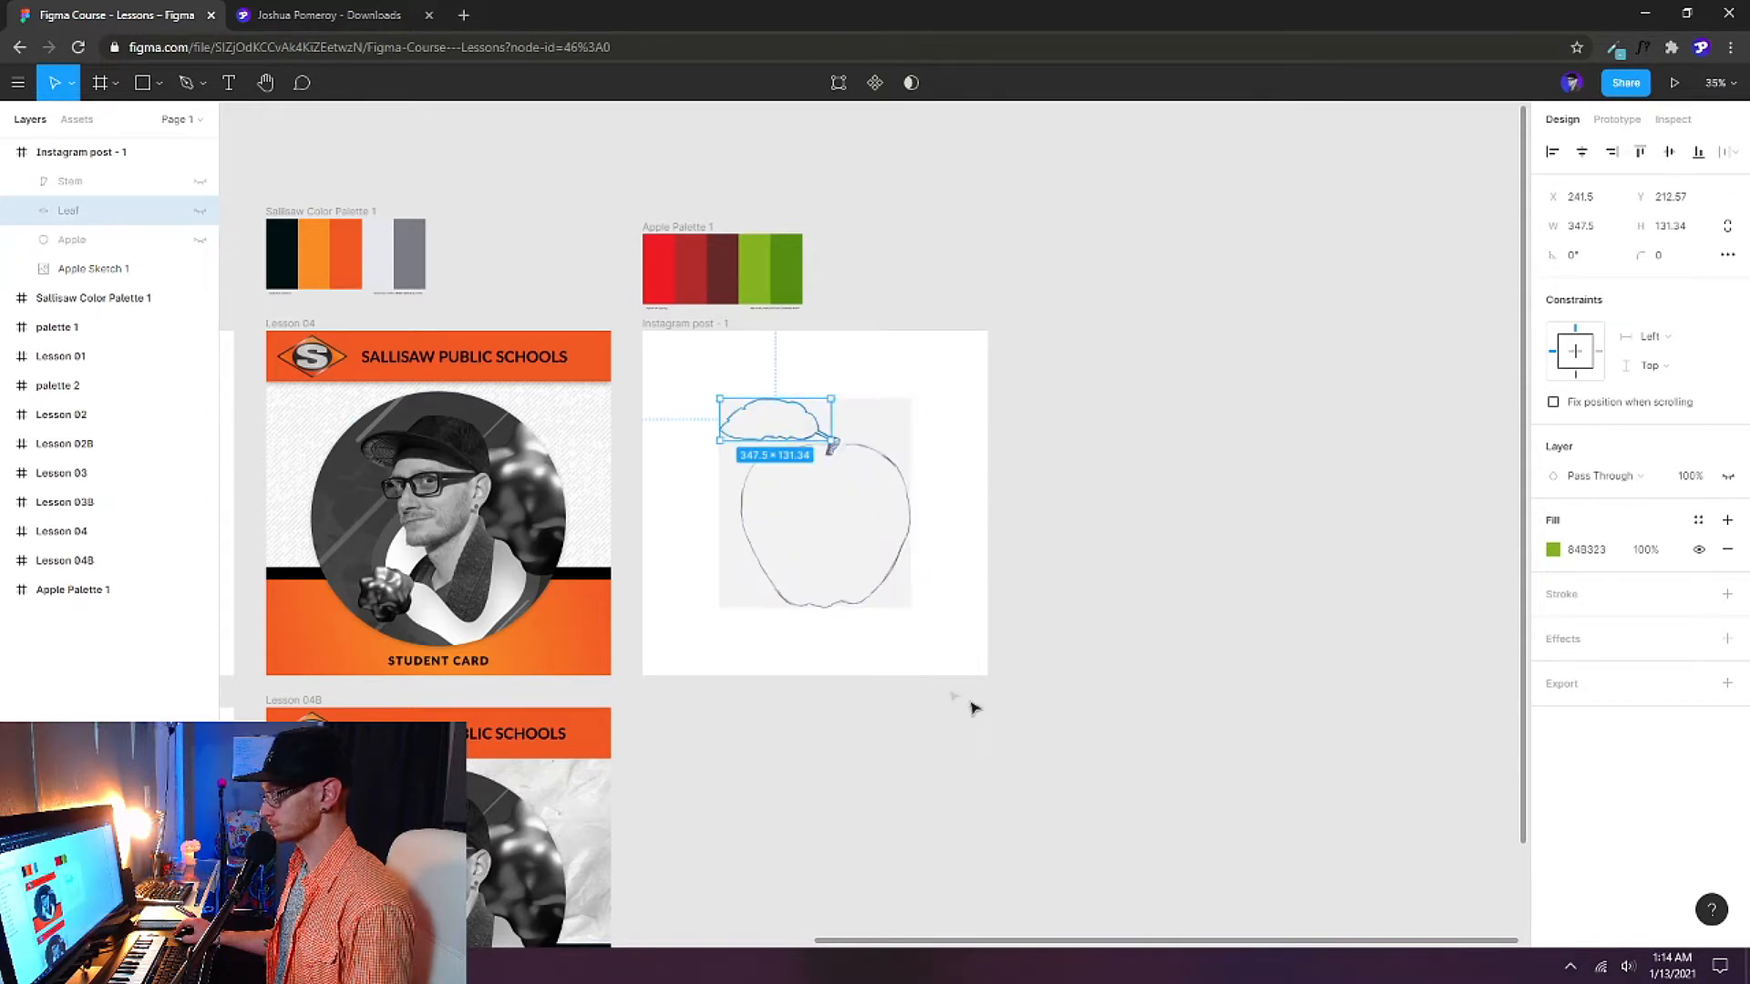
# Show the Apple, Leaf and Stem layers again and hide the Apple Sketch 1 layer beneath them.
pyautogui.click(201, 240)
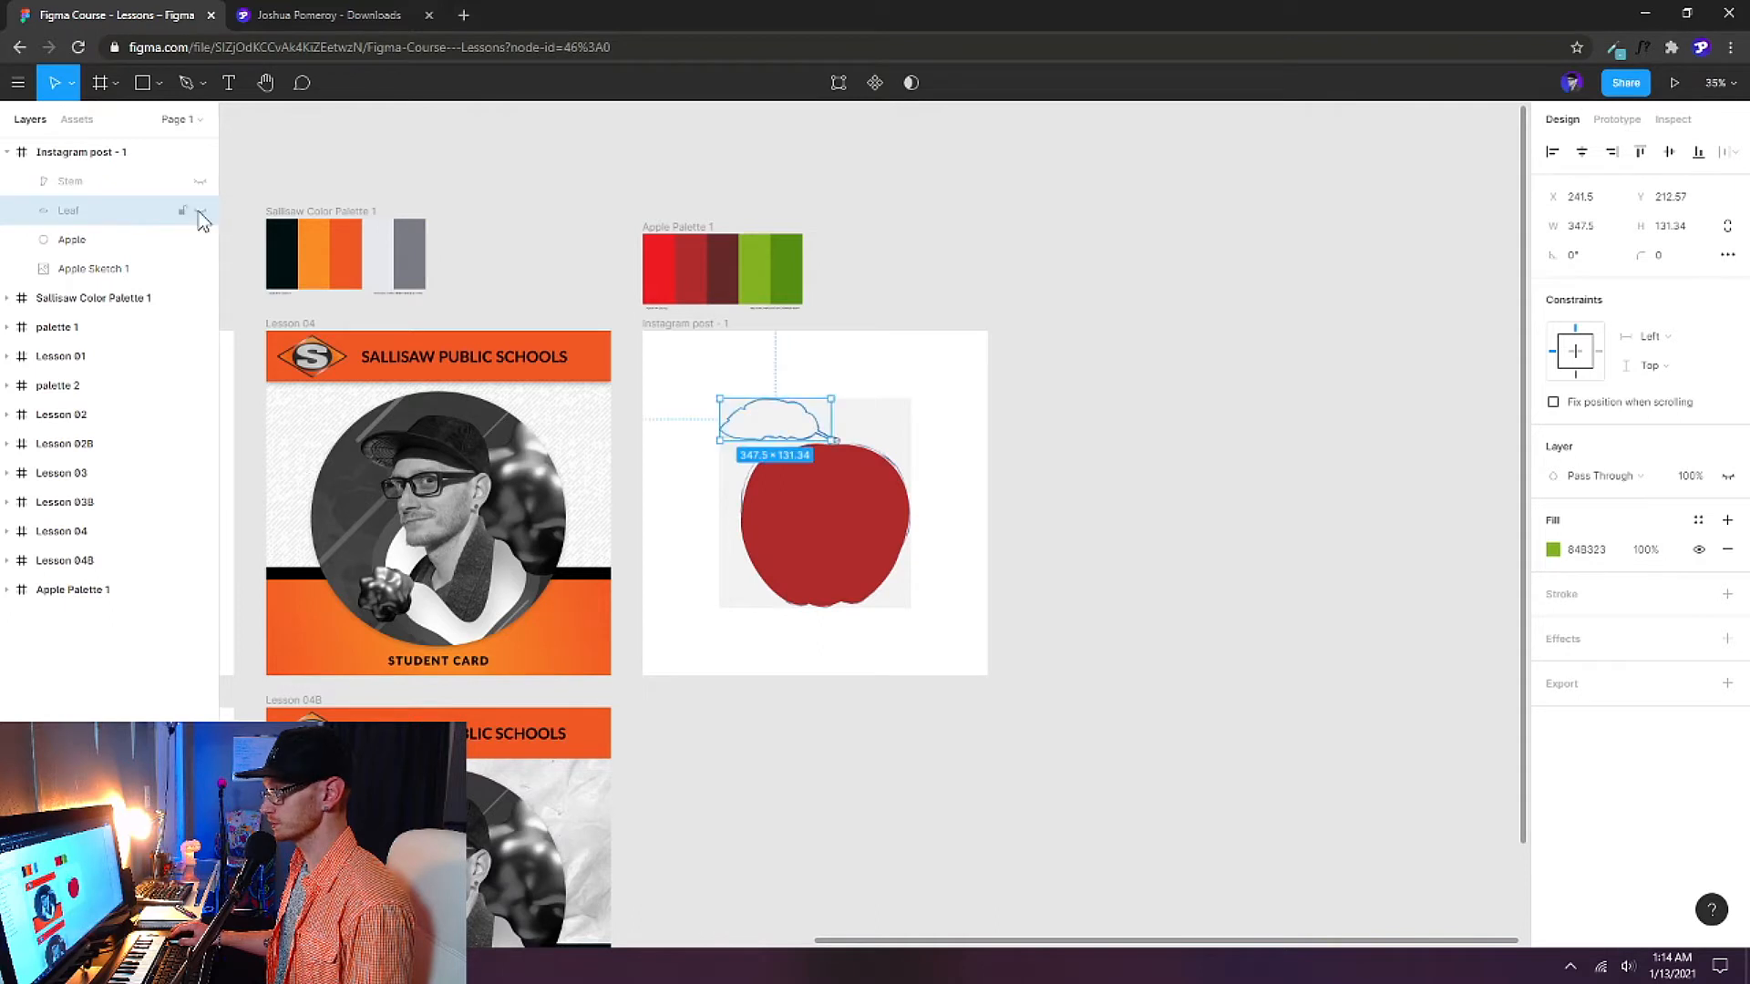
pyautogui.click(201, 210)
pyautogui.click(201, 181)
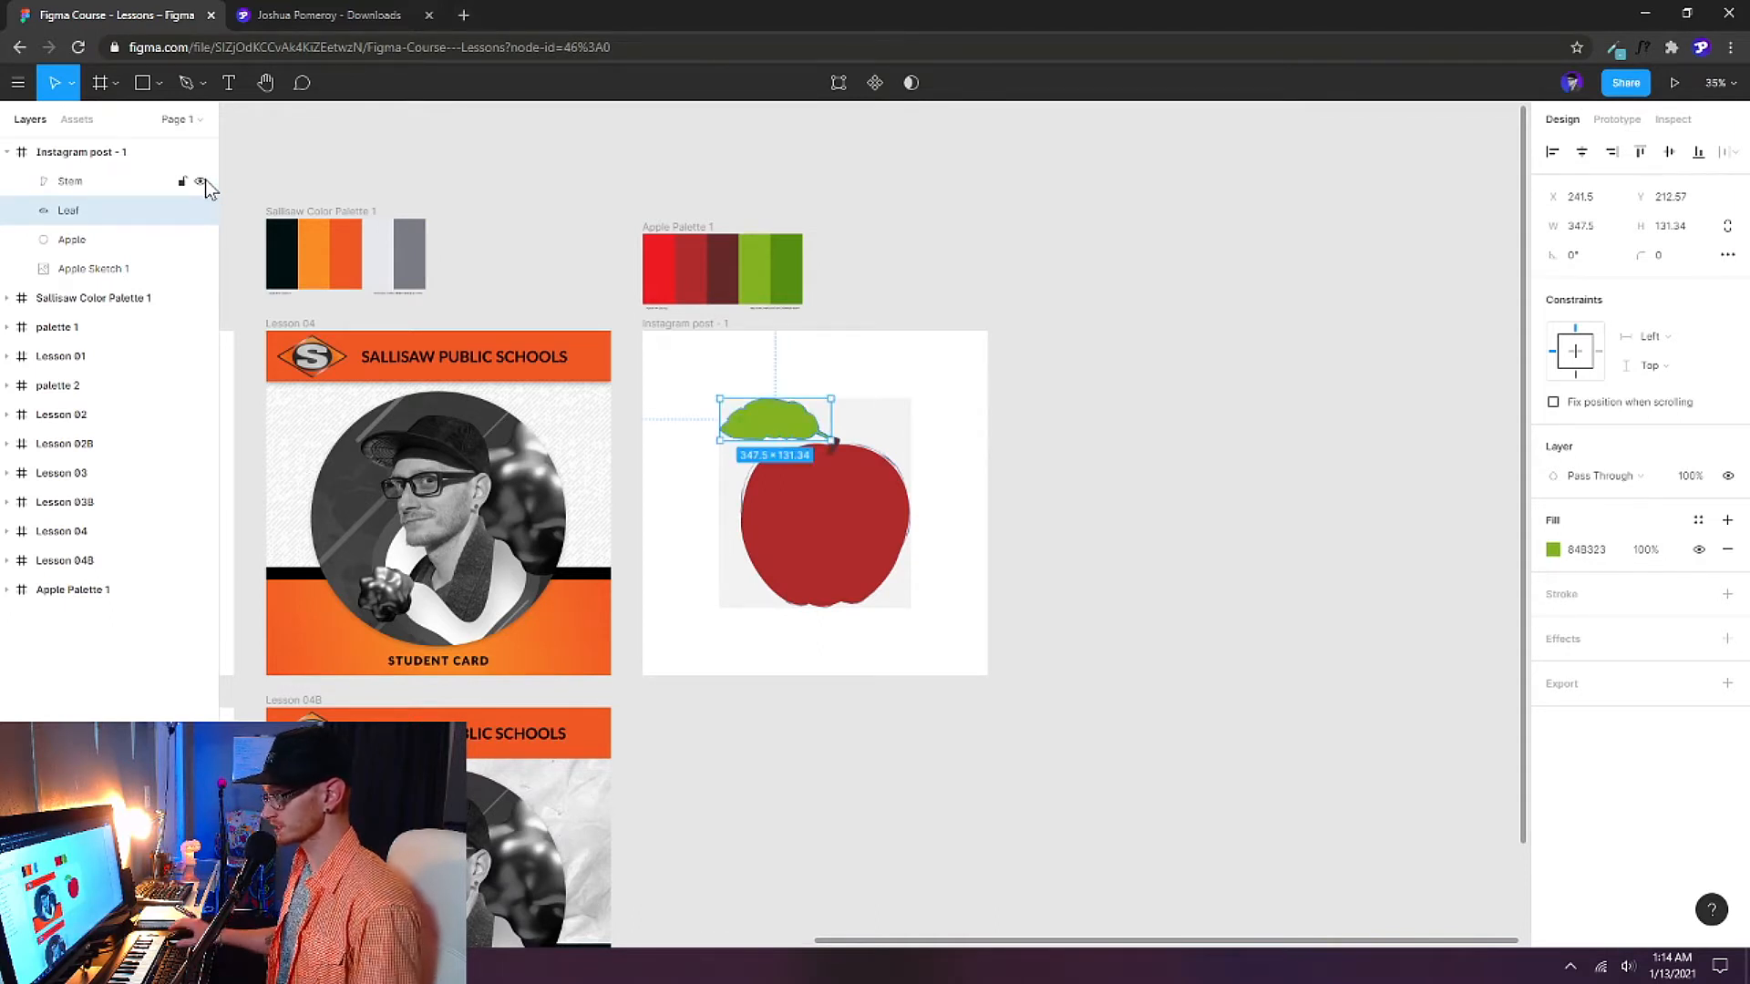
pyautogui.click(200, 268)
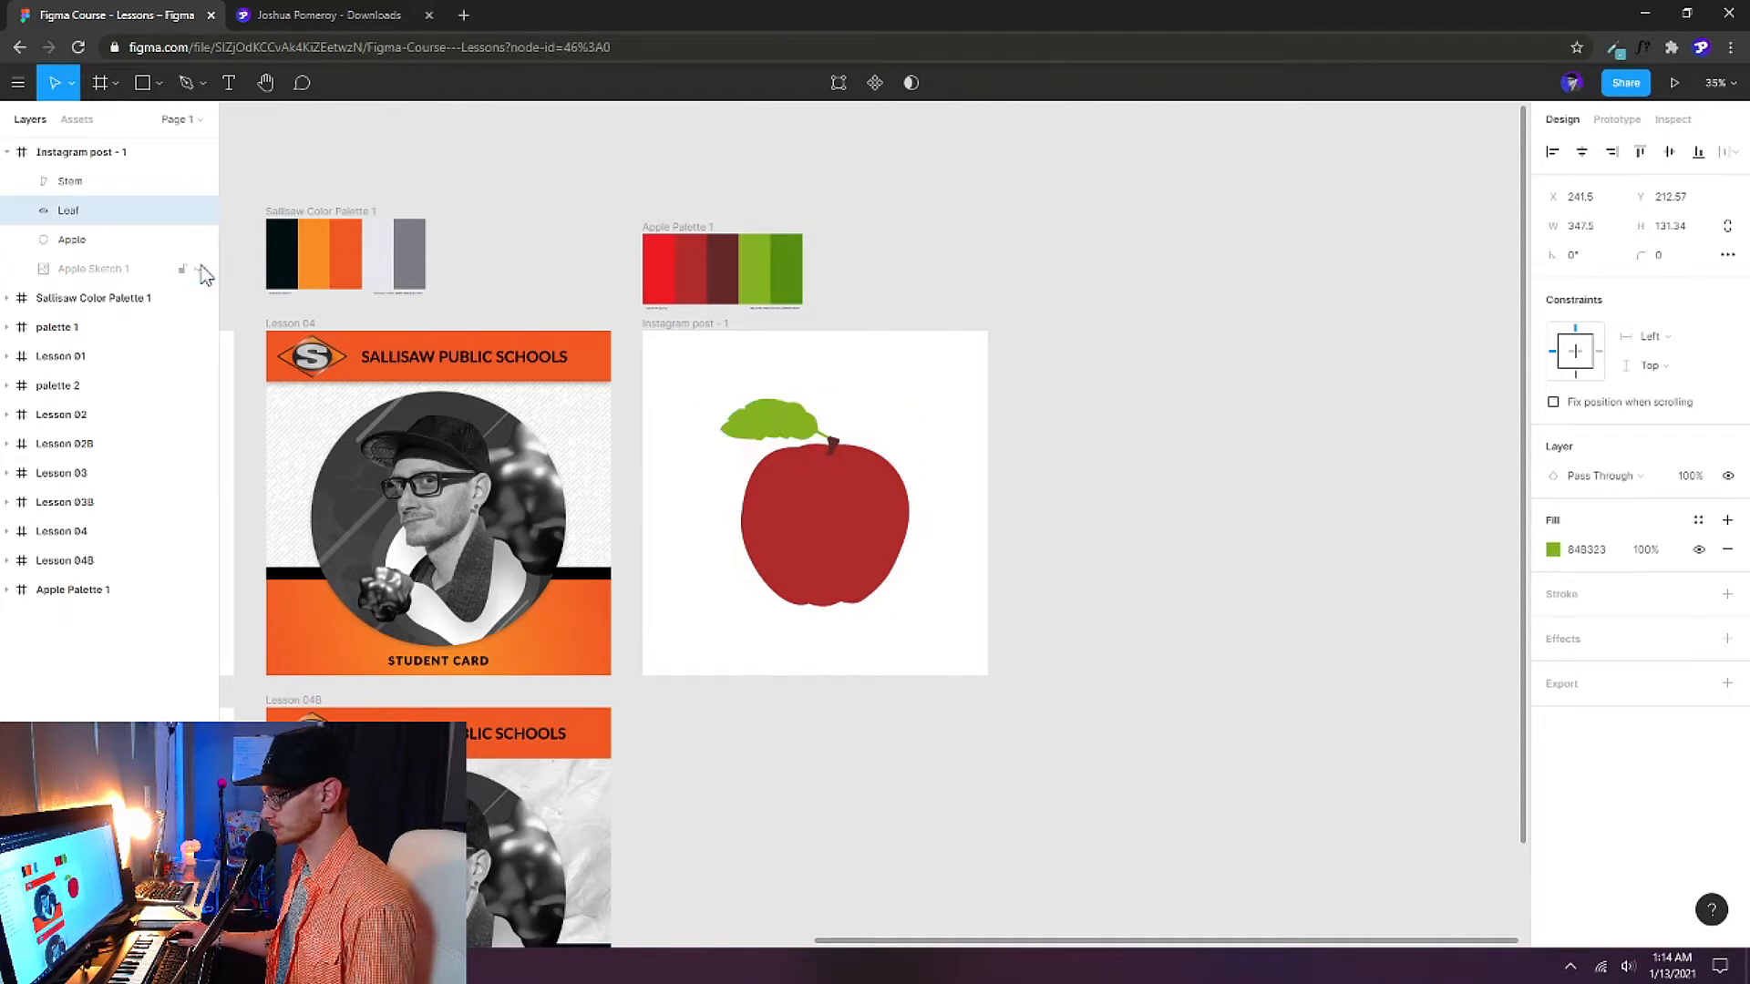
pyautogui.click(5, 153)
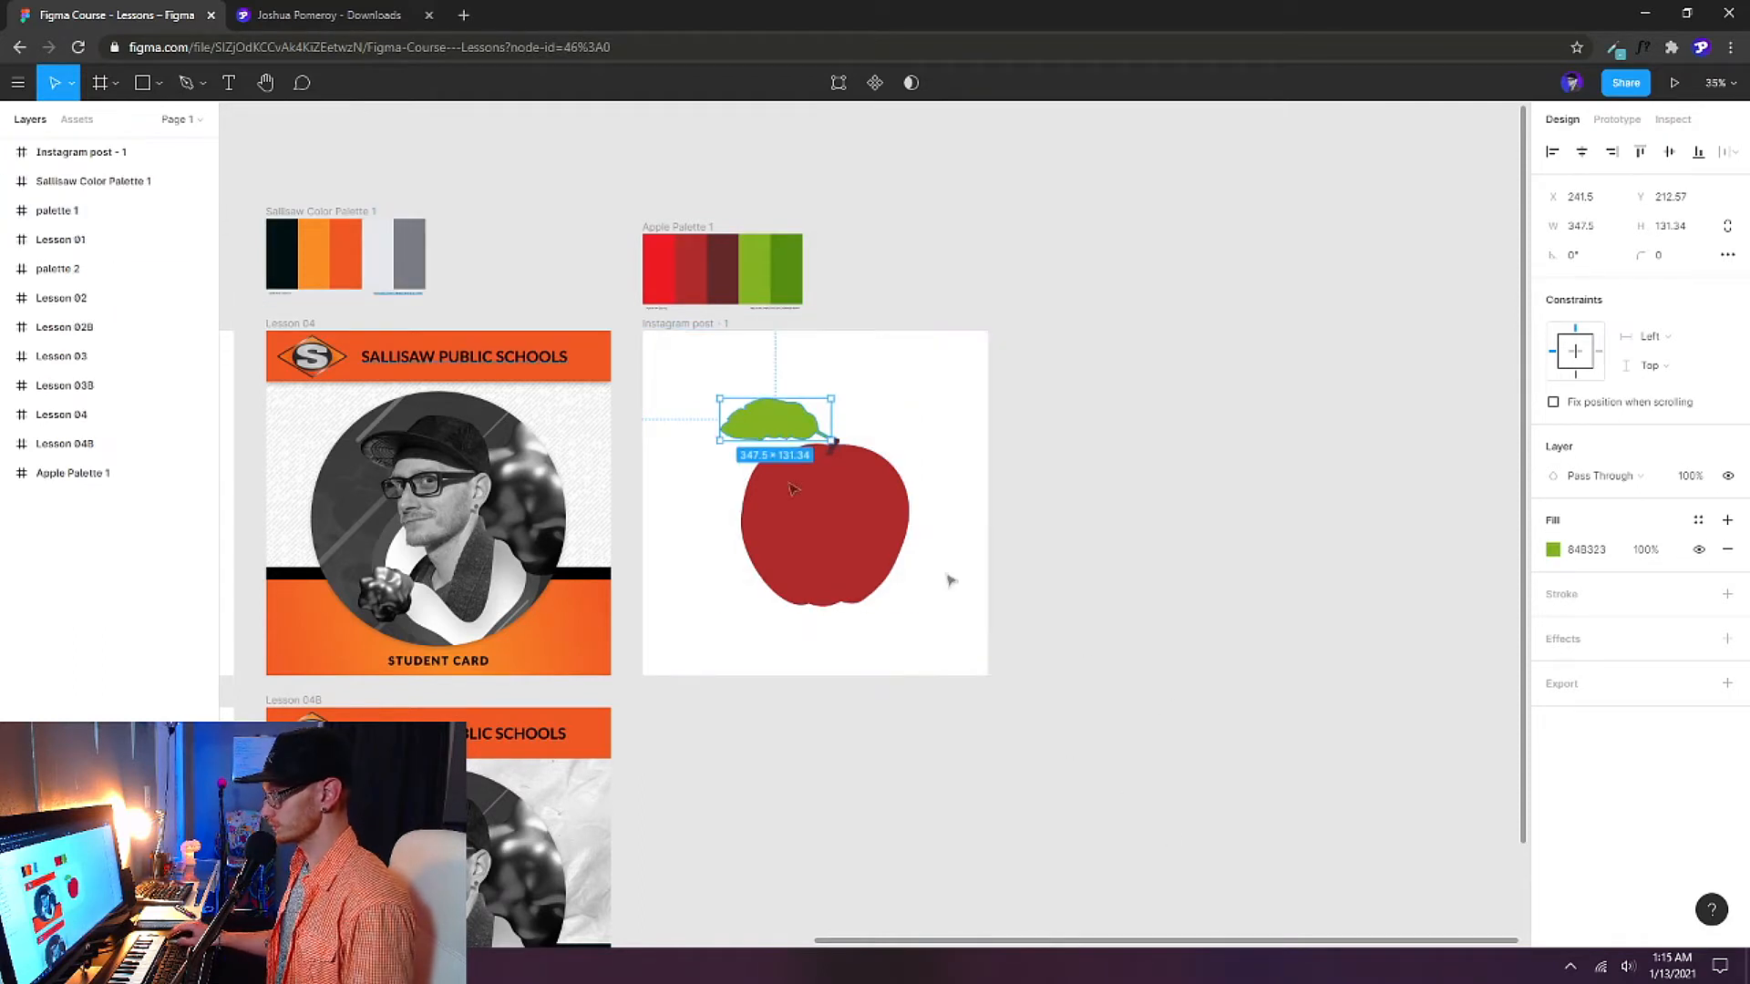
pyautogui.click(1197, 725)
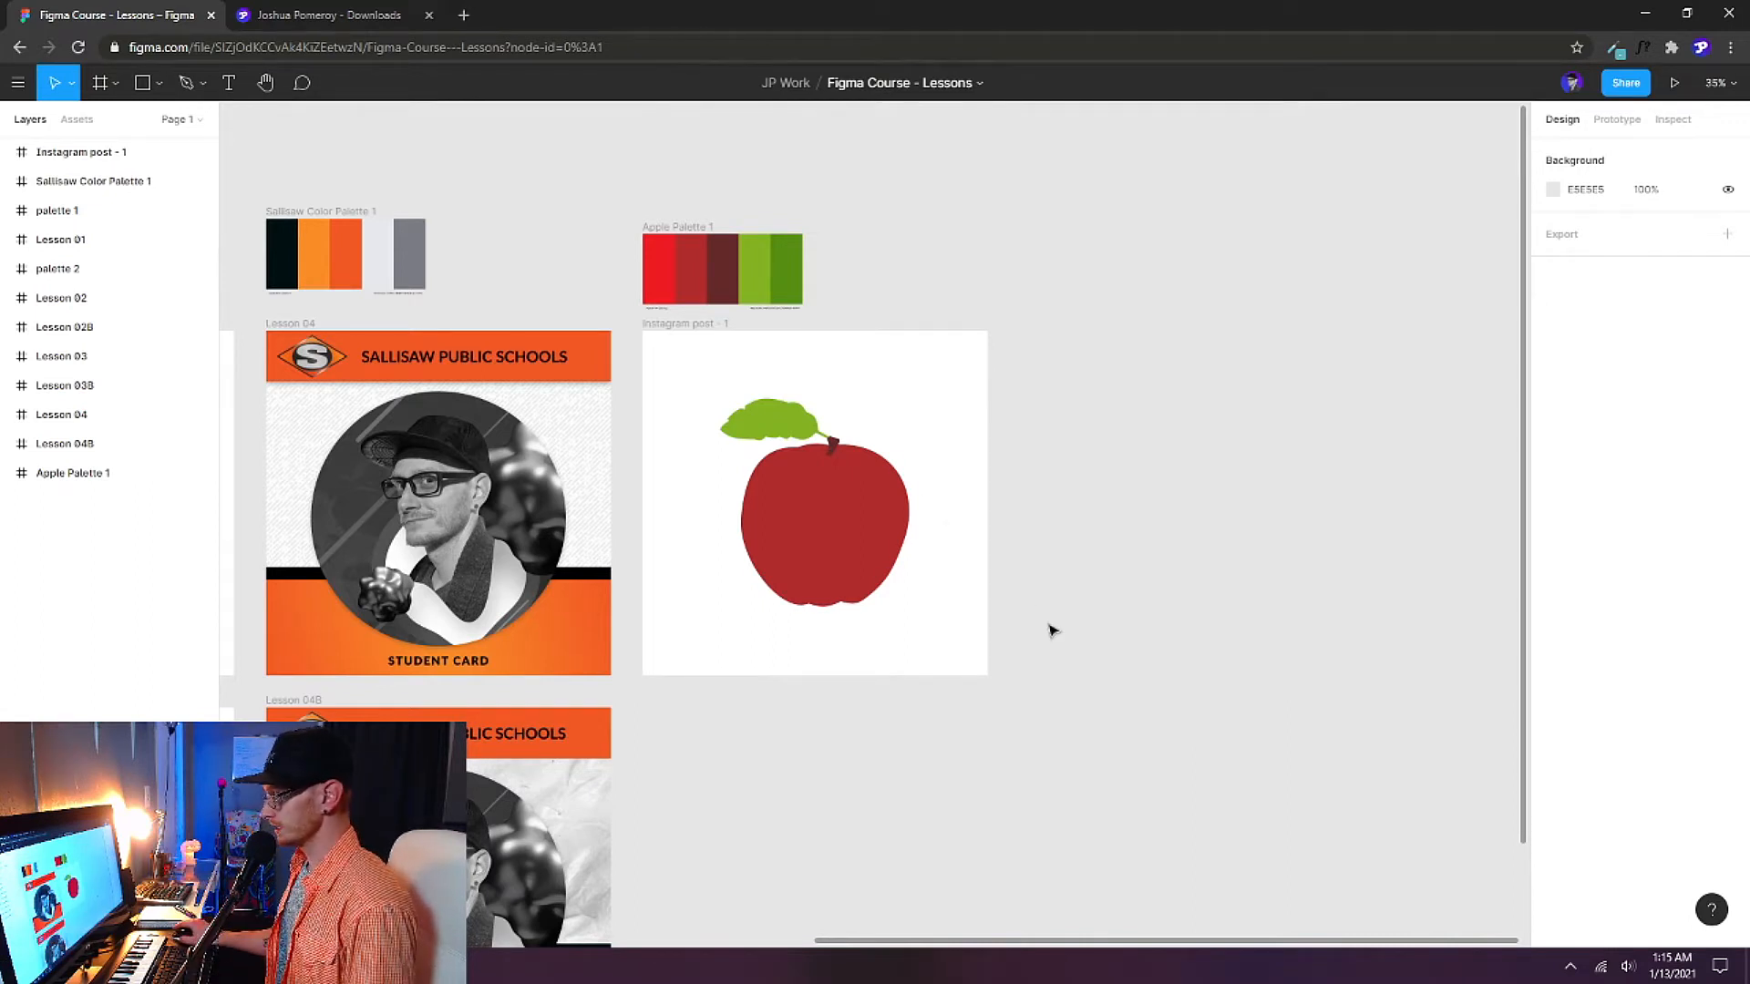
pyautogui.scroll(-3, 1086, 594)
pyautogui.moveTo(1188, 515); pyautogui.dragTo(1129, 547)
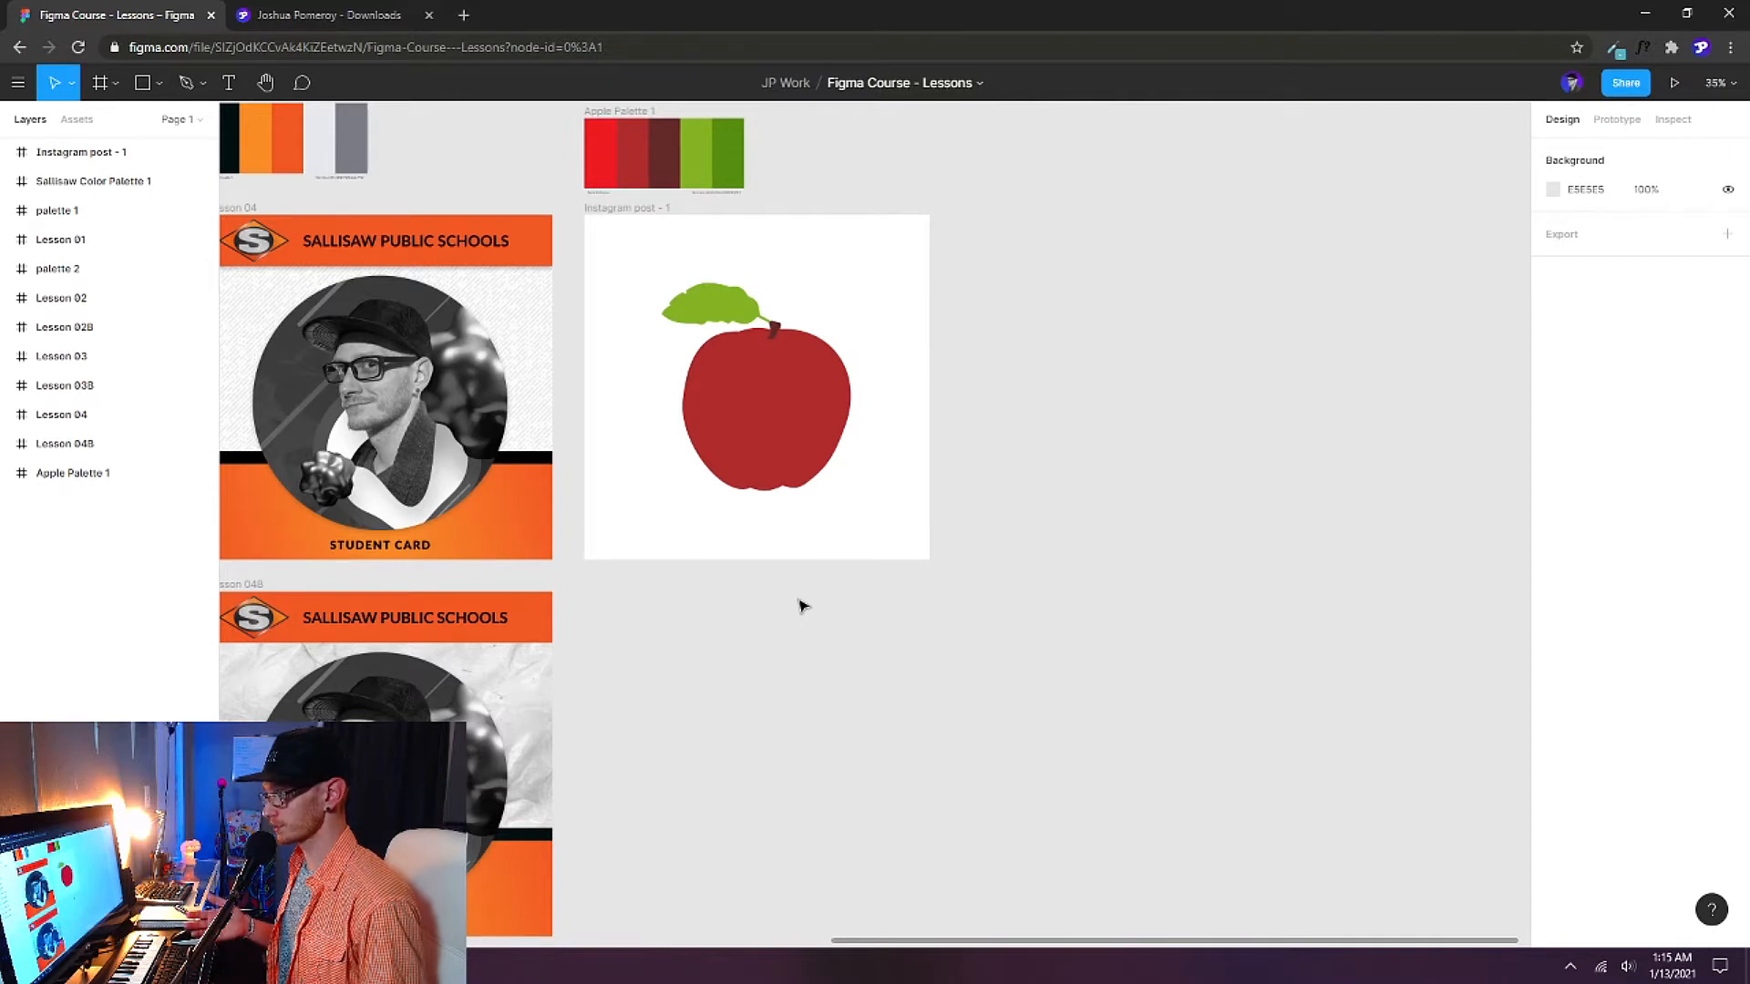
pyautogui.press('f')
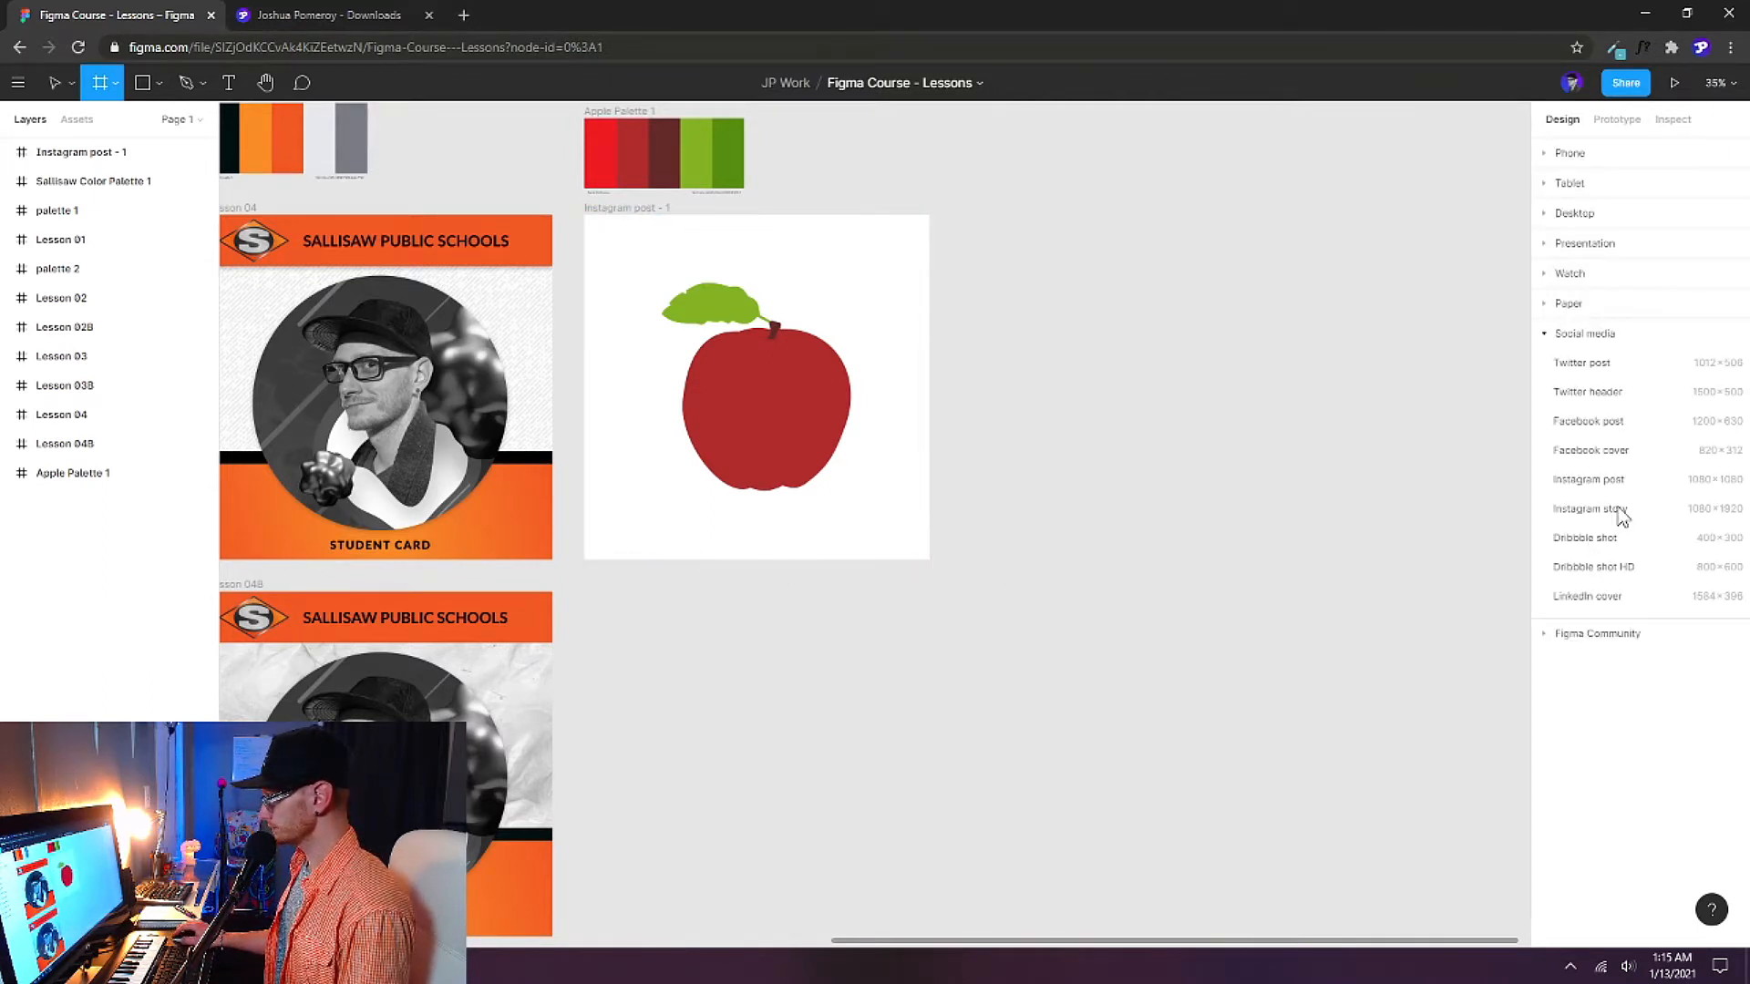
pyautogui.moveTo(584, 592); pyautogui.dragTo(972, 839)
pyautogui.press('Delete')
pyautogui.moveTo(1023, 595); pyautogui.dragTo(1029, 532)
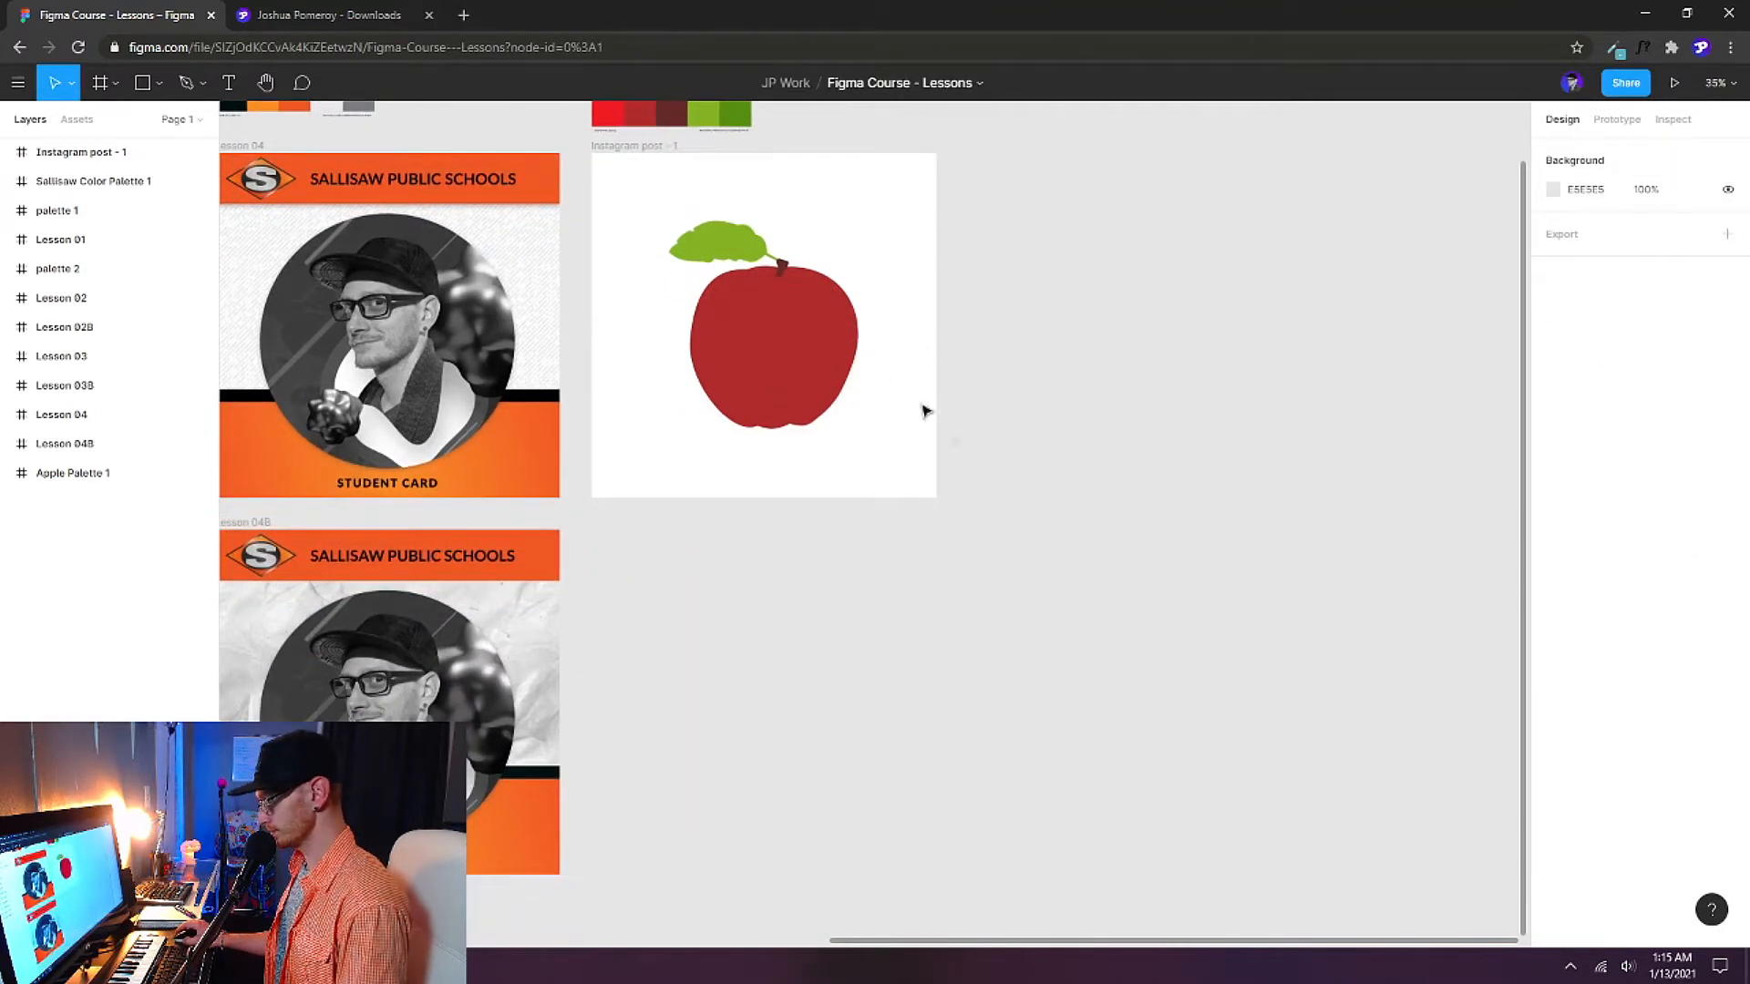
# Duplicate the Instagram post - 1 frame and place the copy directly below the original, beside Lesson 04B.
pyautogui.moveTo(1027, 262); pyautogui.dragTo(993, 328)
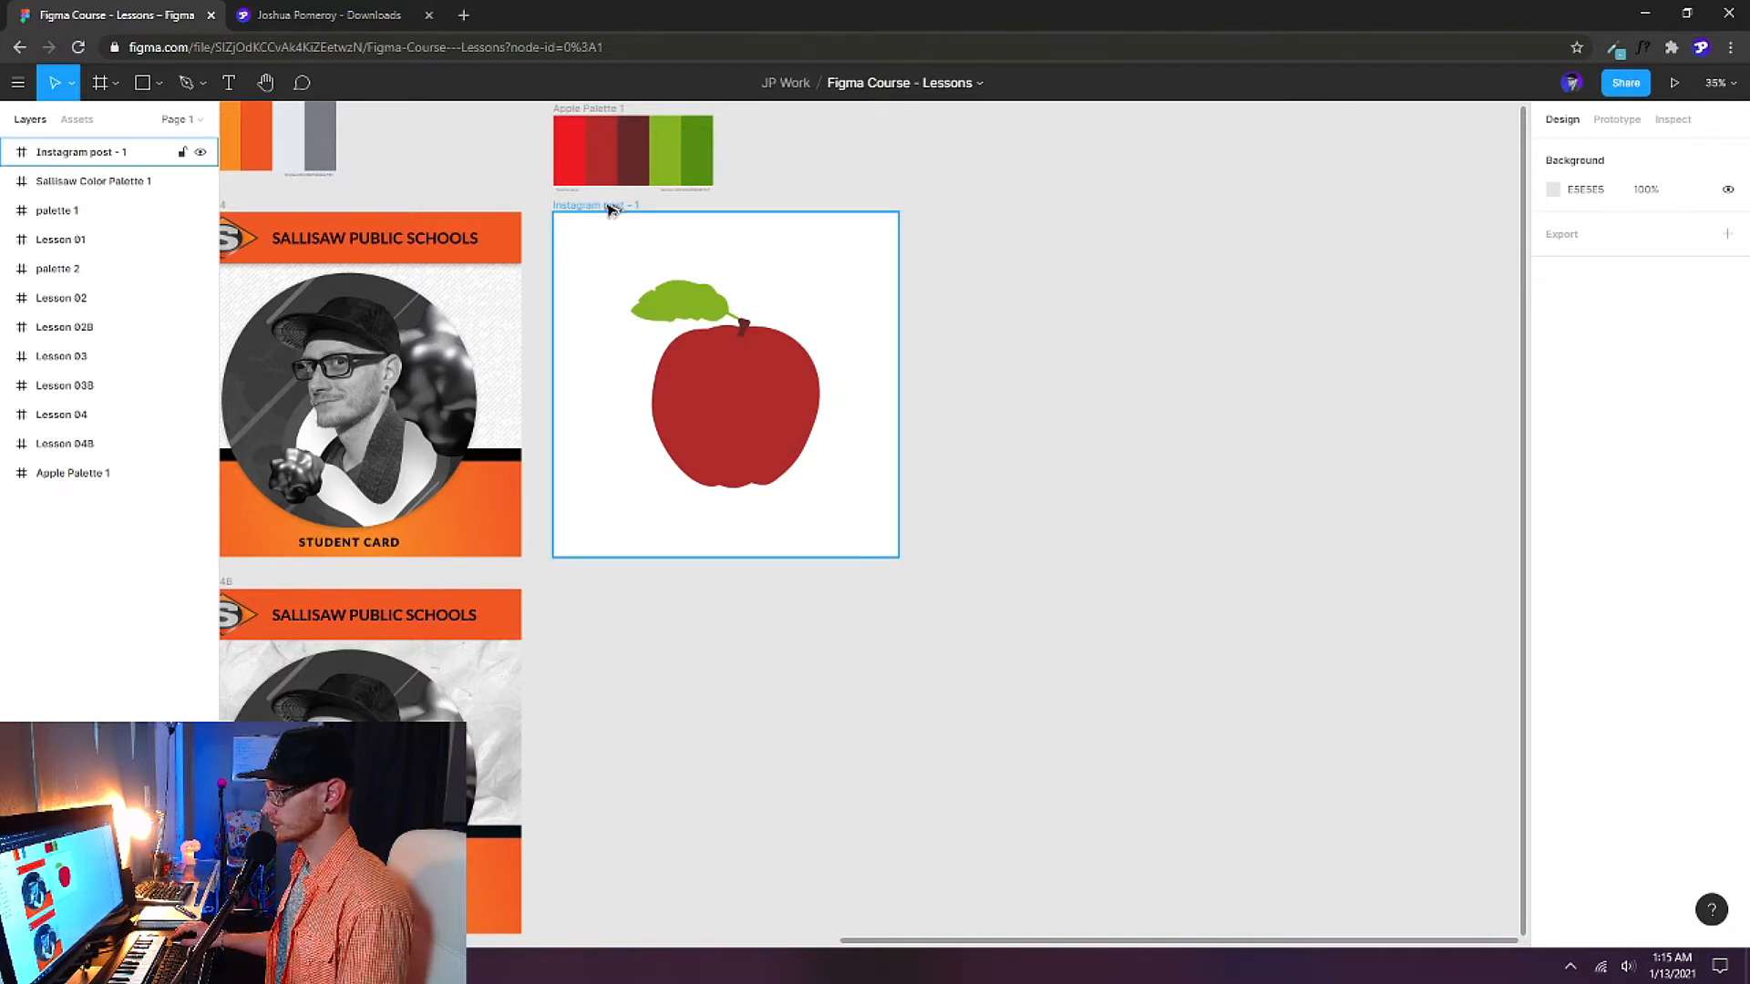
pyautogui.moveTo(608, 208); pyautogui.dragTo(626, 585)
pyautogui.moveTo(972, 591); pyautogui.dragTo(1060, 376)
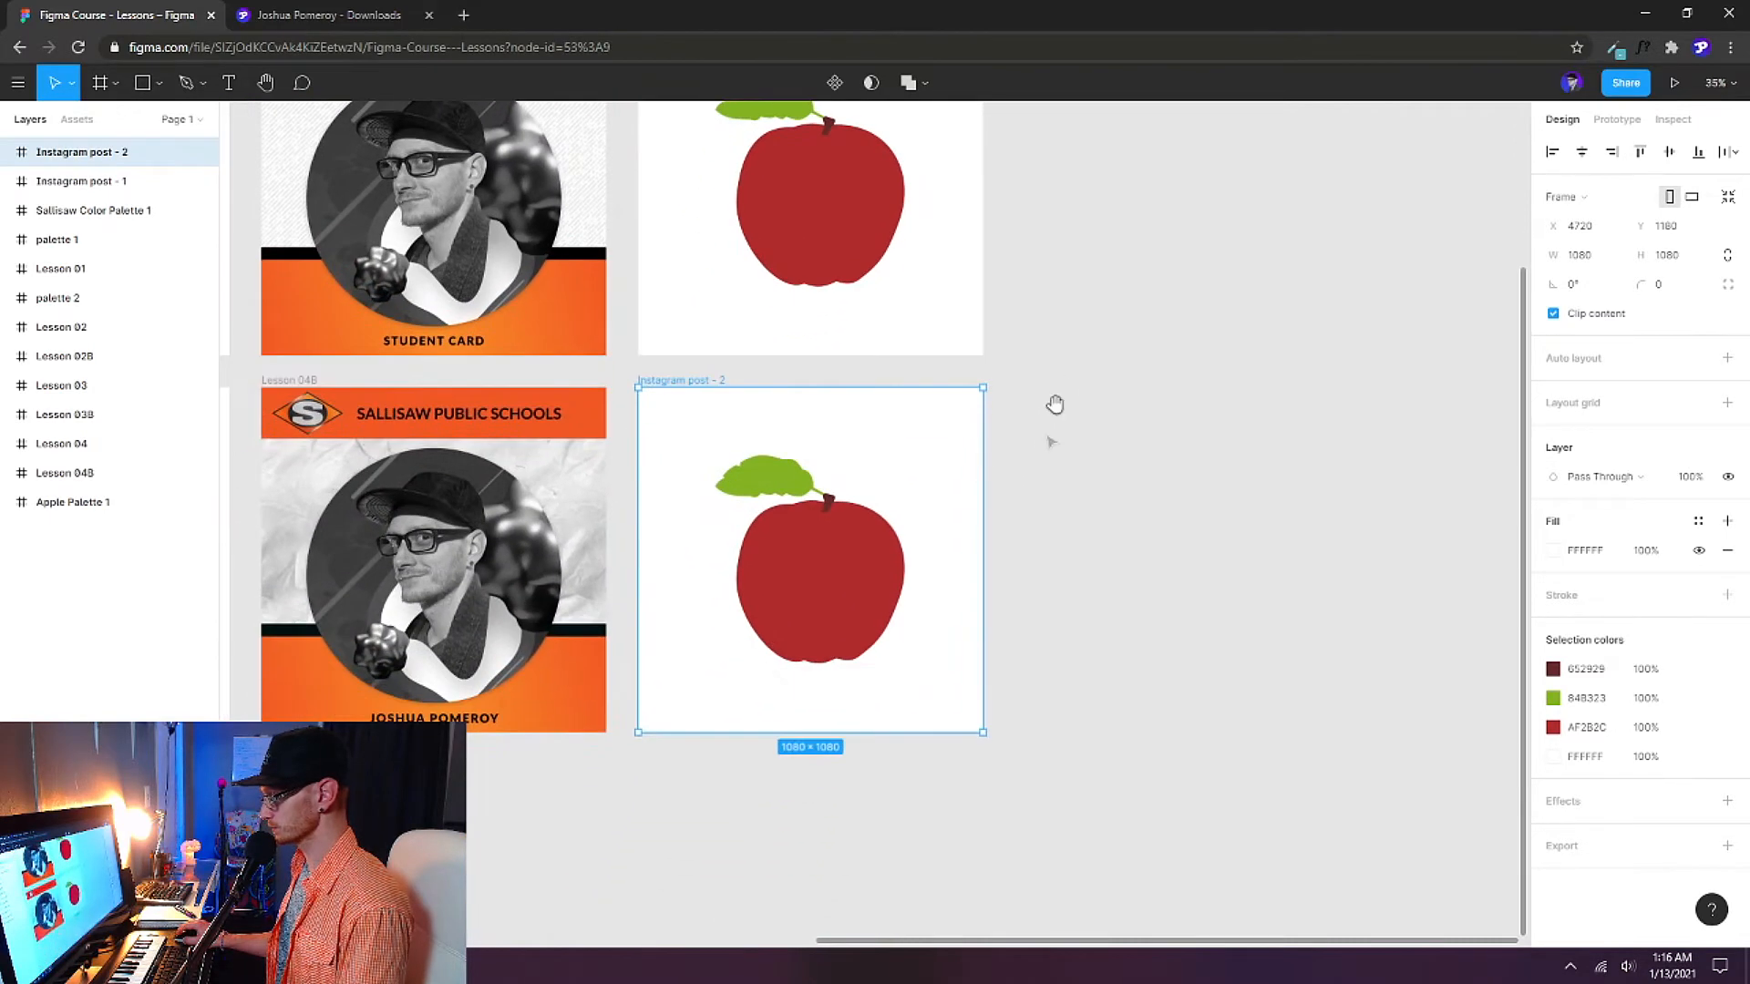
# Delete the apple artwork and the hidden Apple Sketch 1 layer from the duplicated Instagram post - 2 frame.
pyautogui.press('Return')
pyautogui.click(964, 790)
pyautogui.moveTo(837, 593); pyautogui.dragTo(682, 440)
pyautogui.press('Delete')
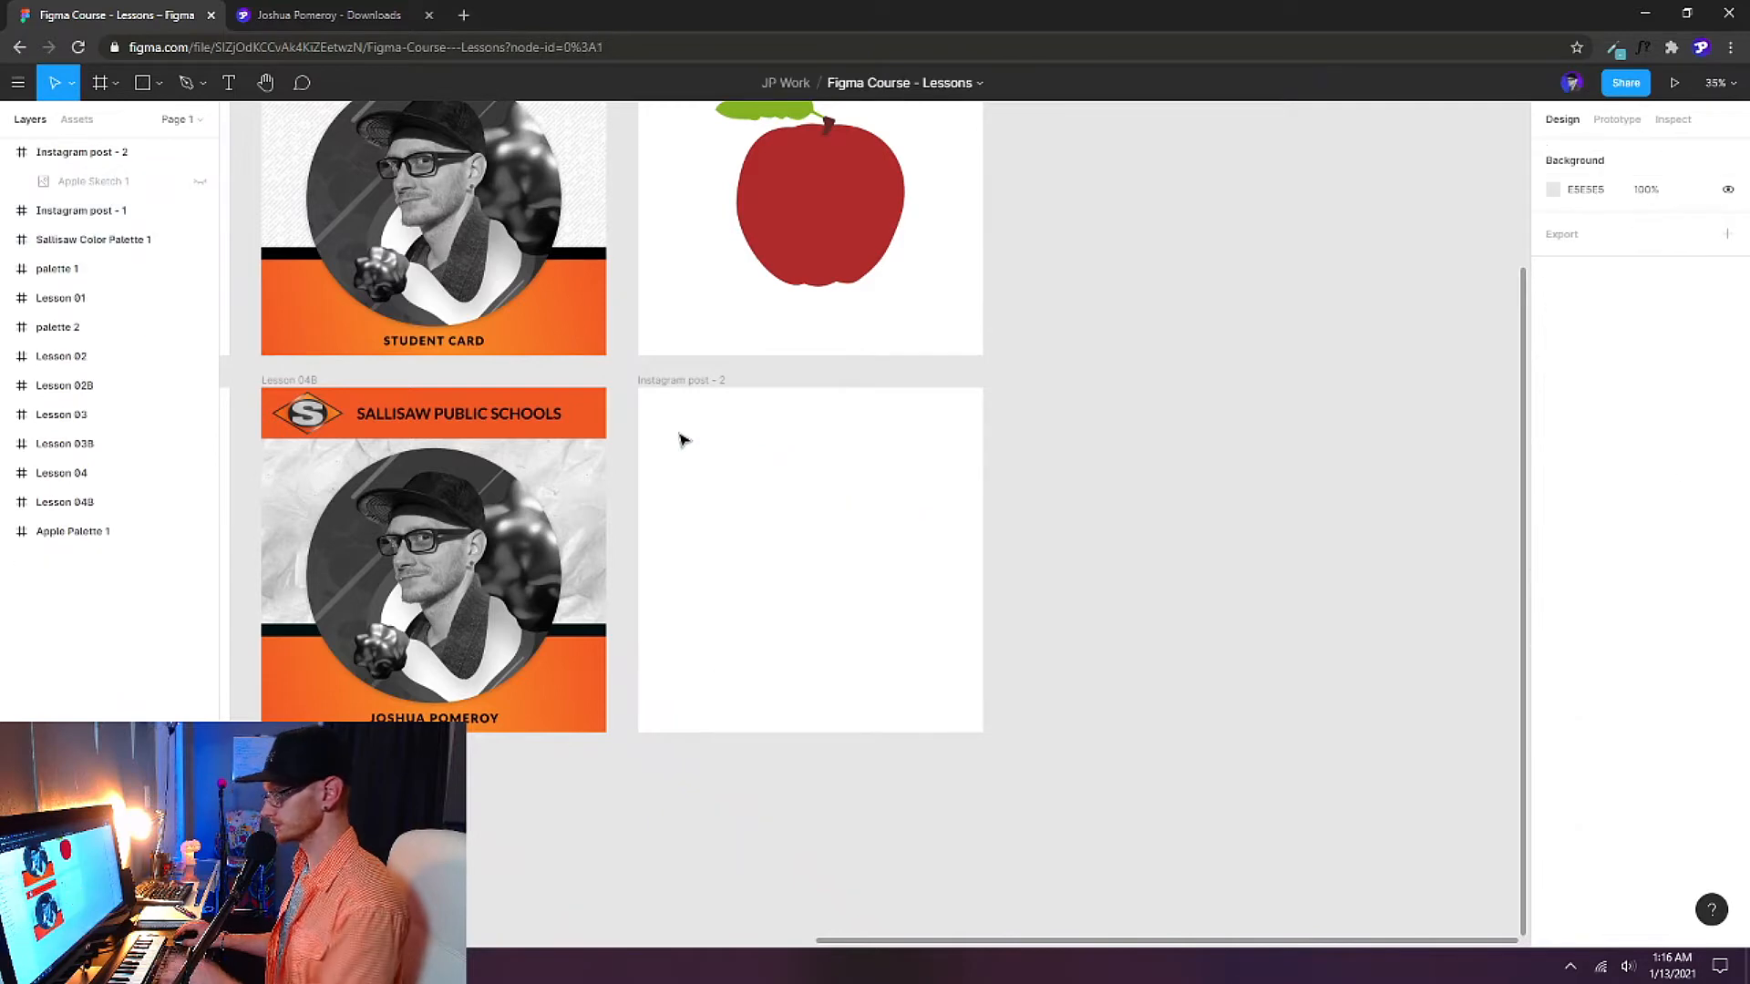
pyautogui.click(120, 182)
pyautogui.press('Delete')
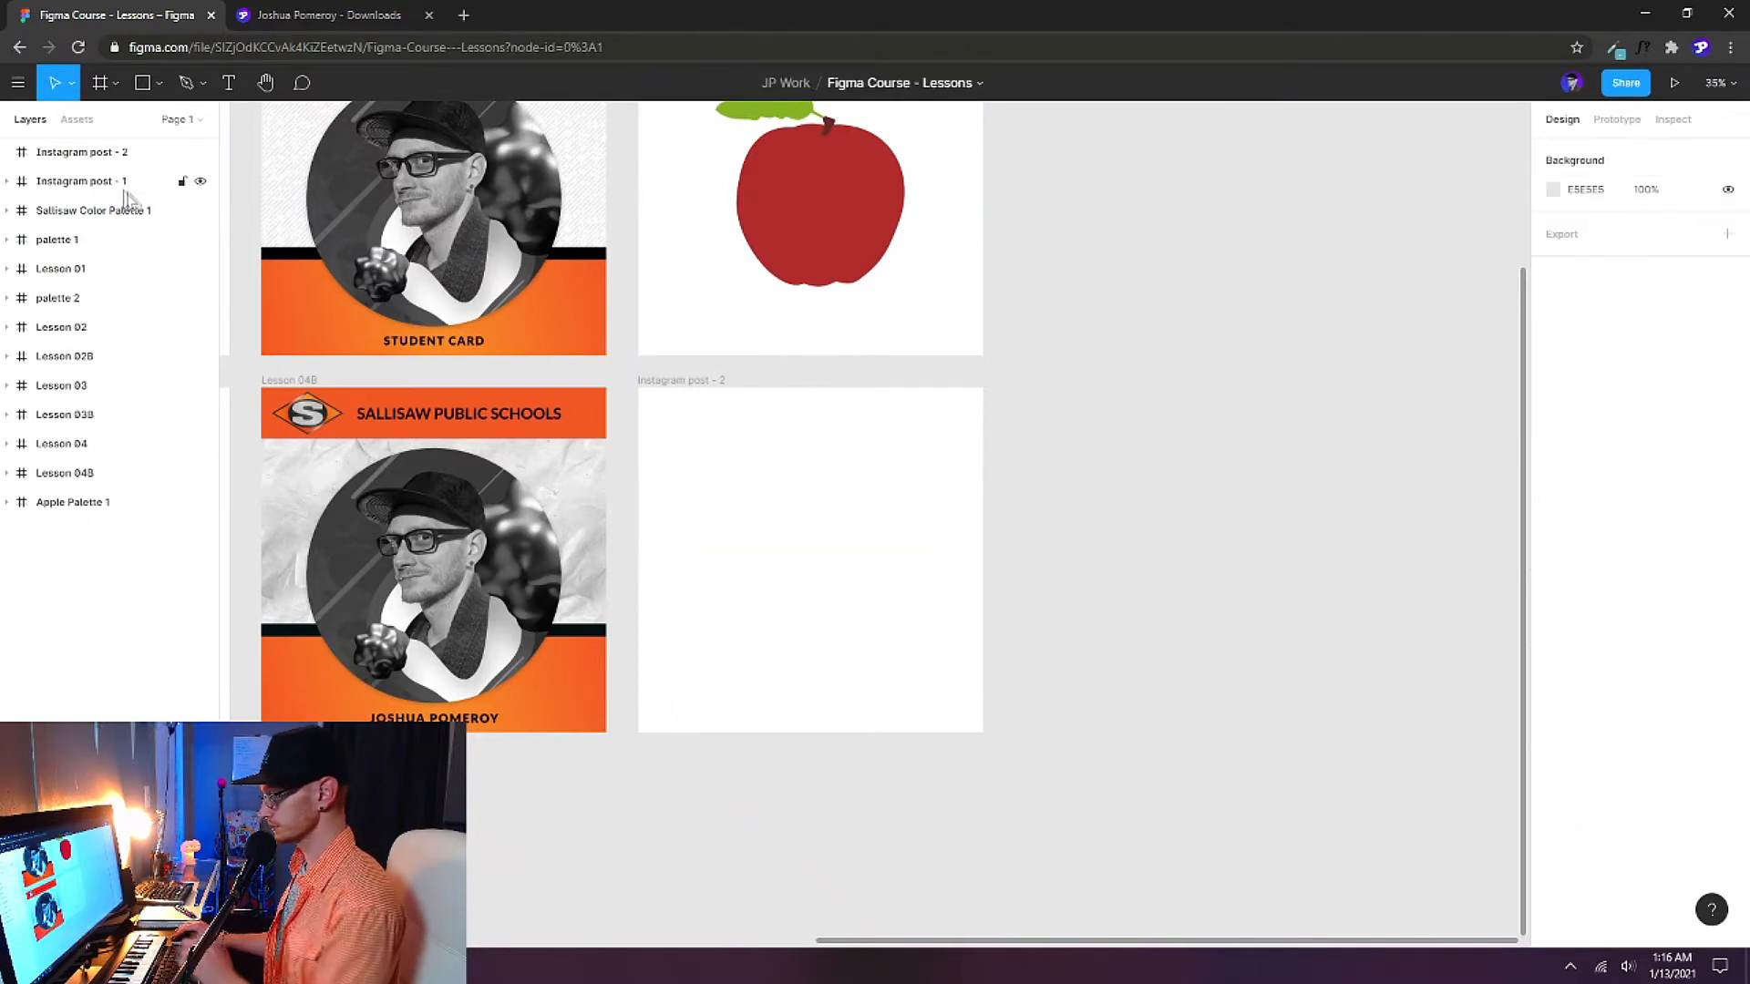
# Rename the emptied Instagram post - 2 frame as Lesson 06.
pyautogui.click(700, 386)
pyautogui.doubleClick(156, 150)
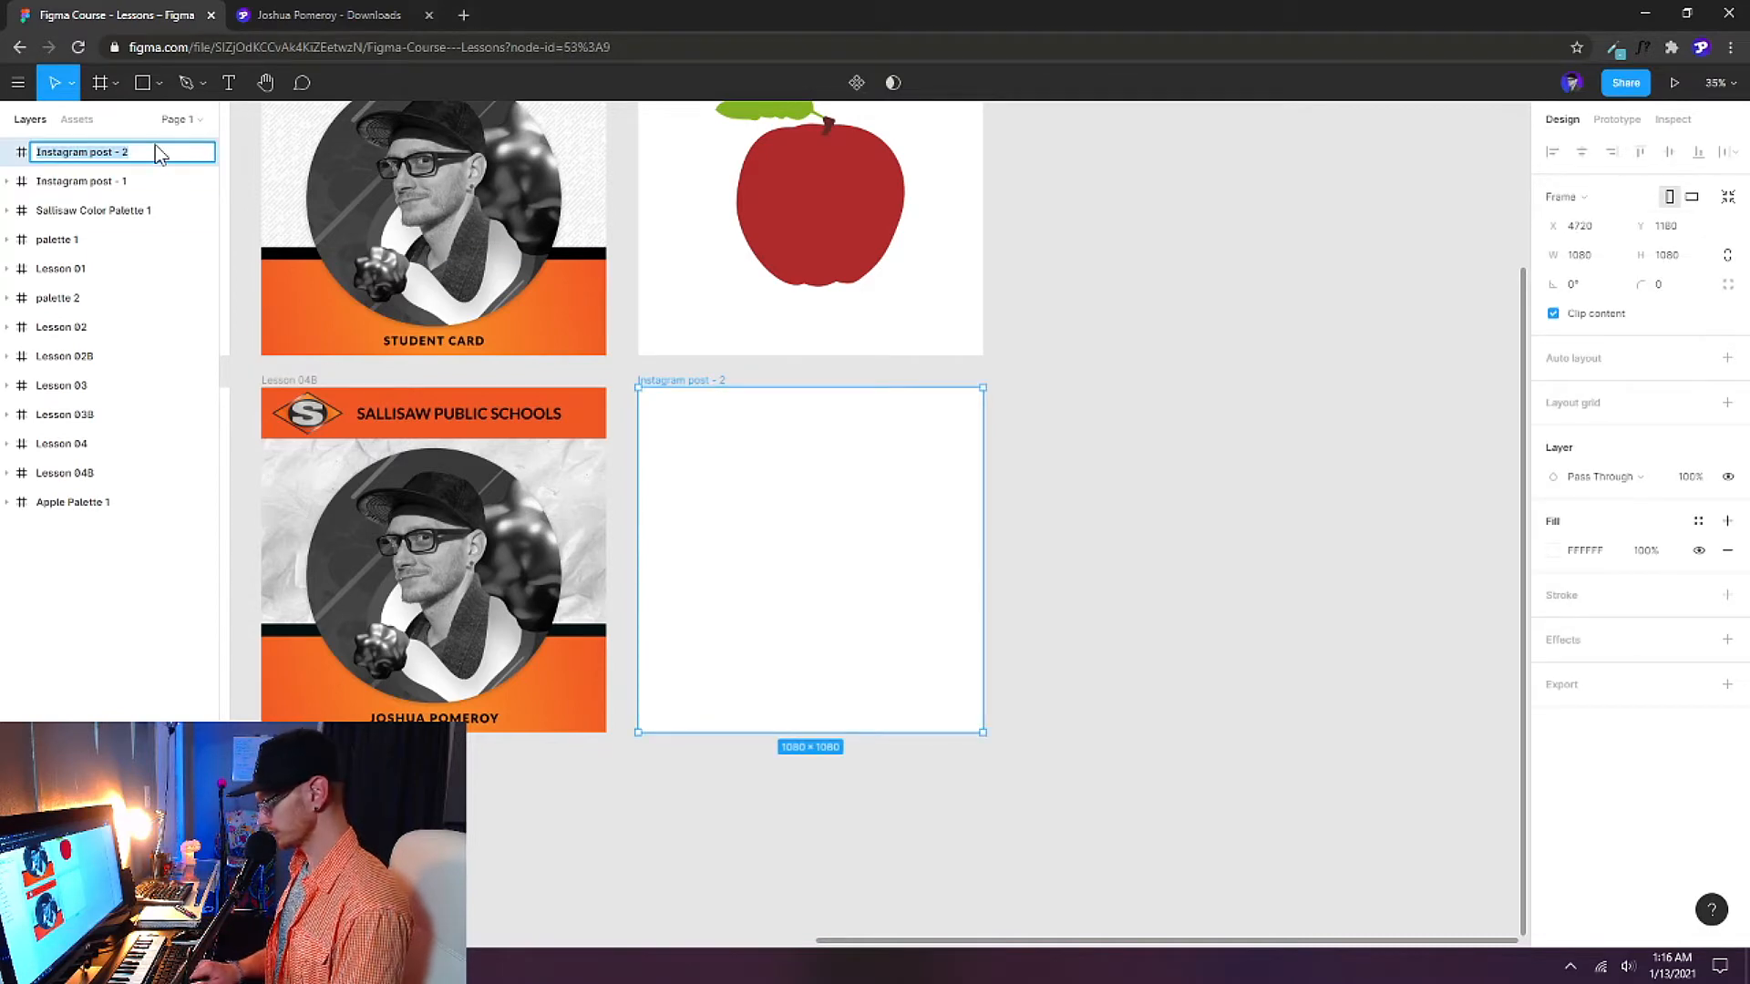
pyautogui.write('Lesson 05')
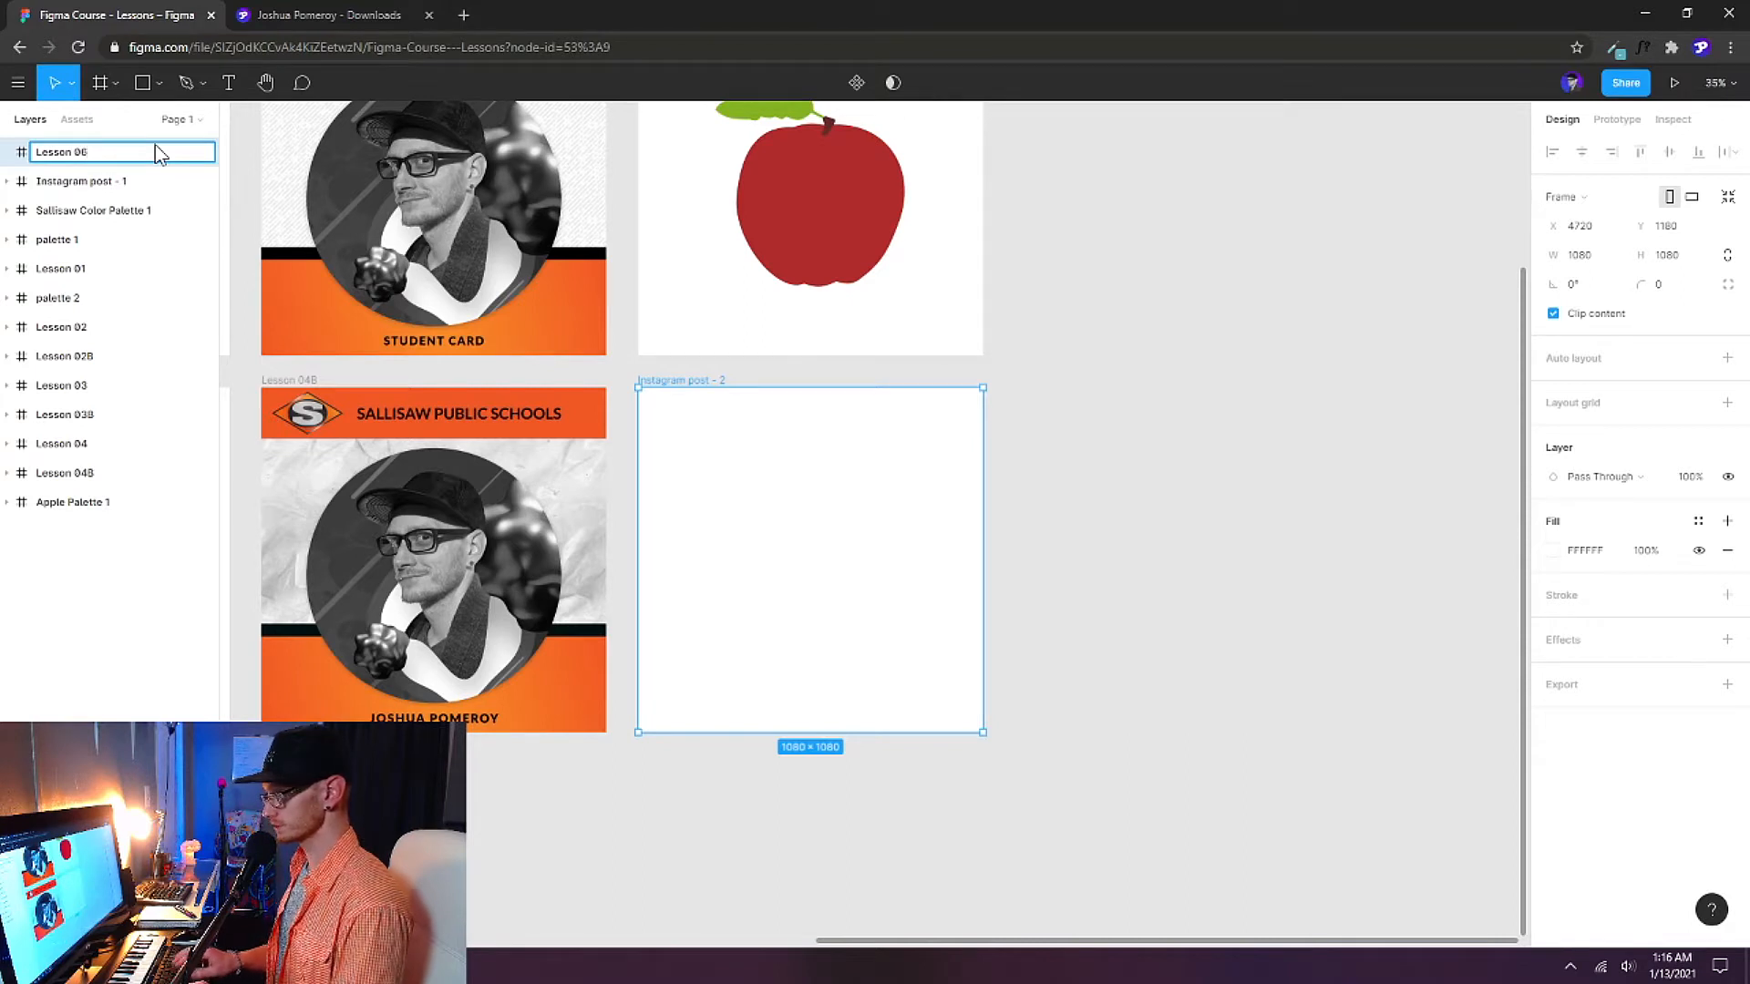
pyautogui.press('Return')
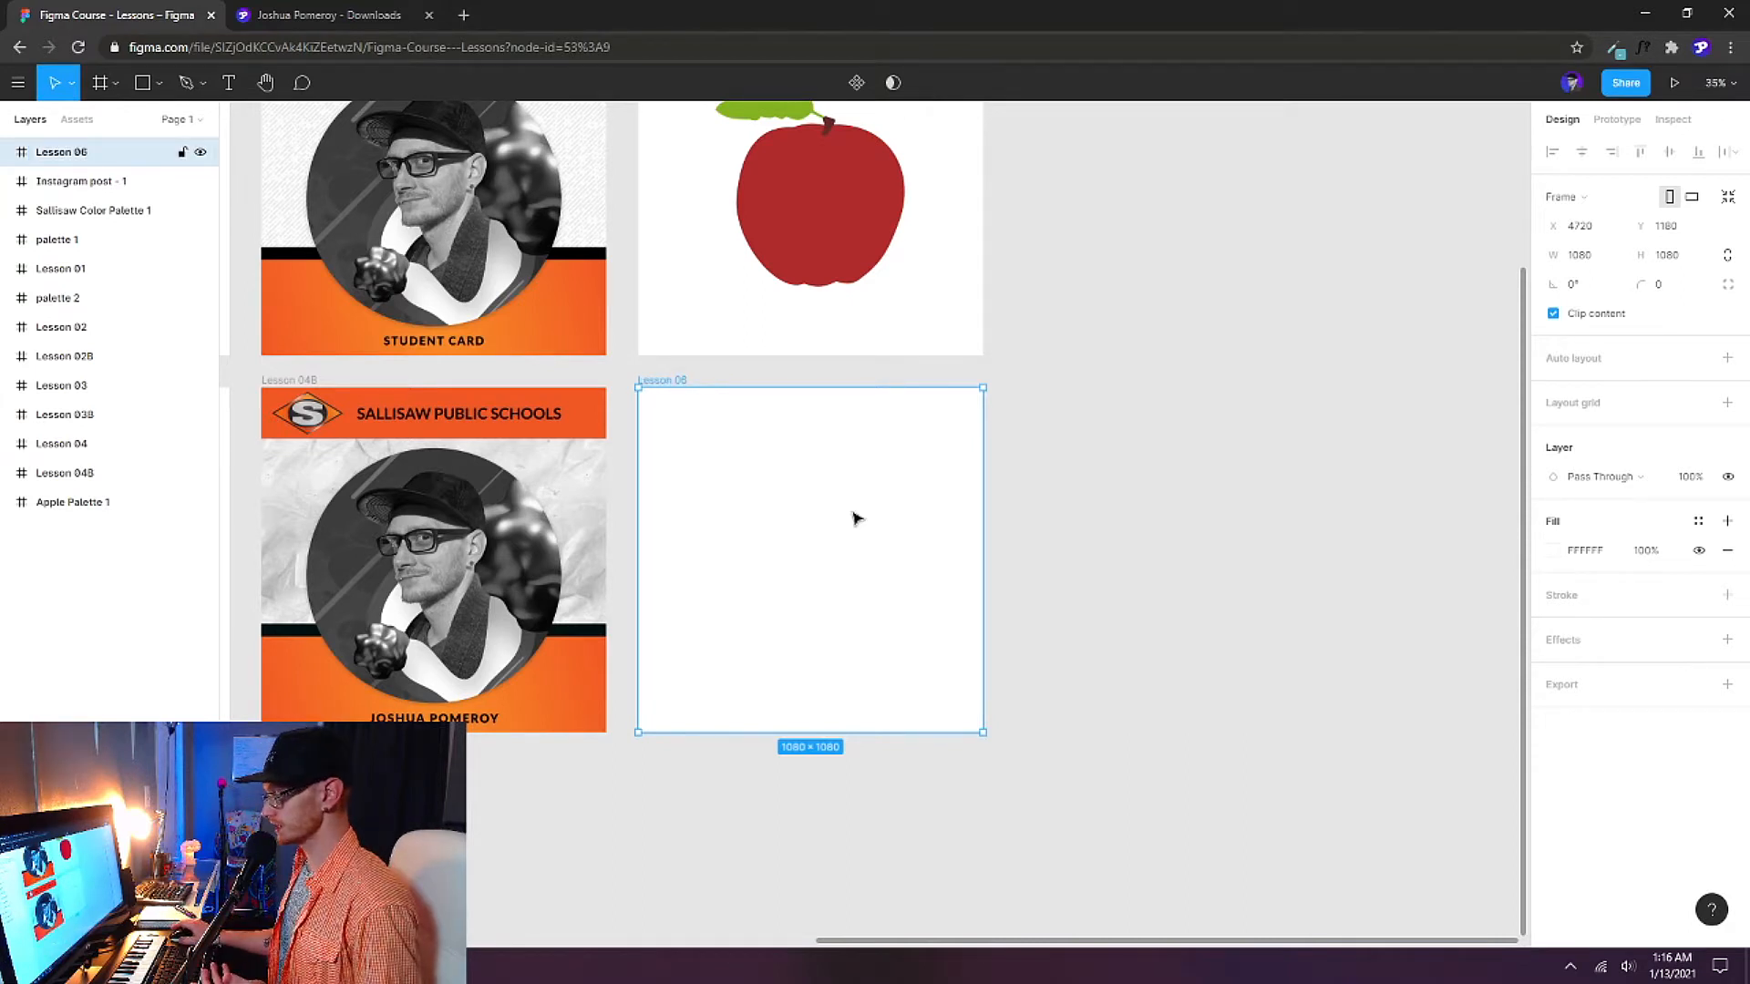
# Open the Lesson 06 assets from the course downloads page and download palette 06.svg.
pyautogui.click(325, 18)
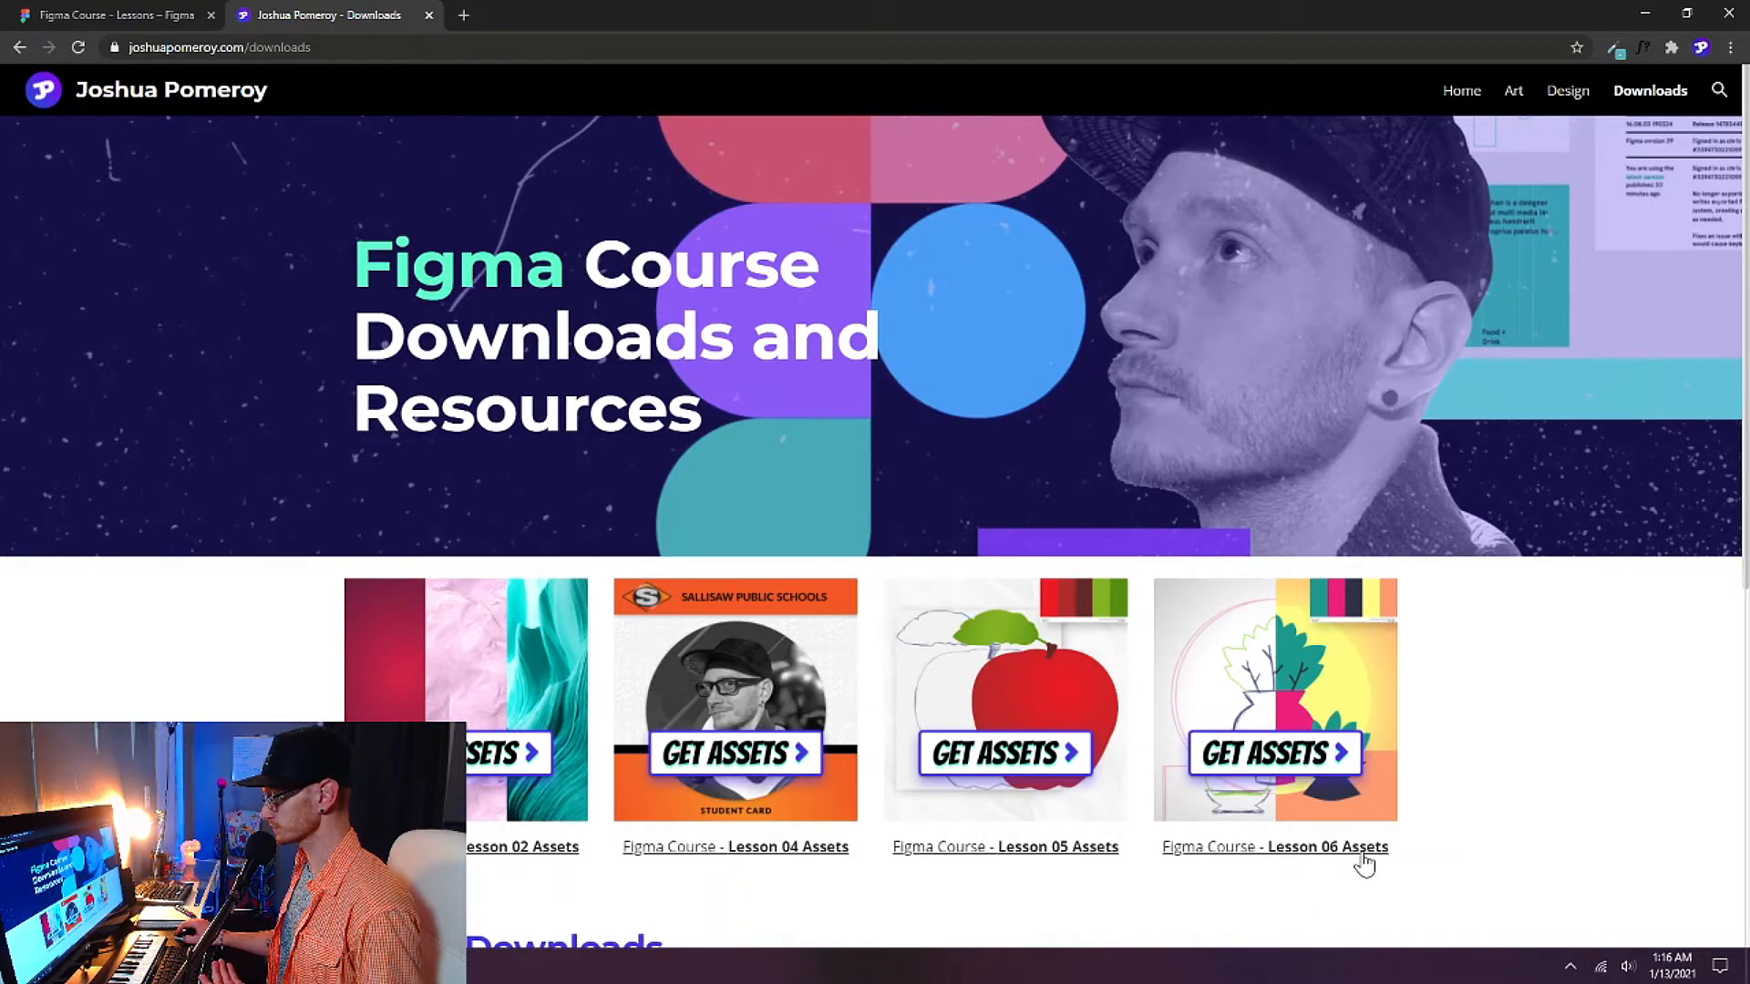
pyautogui.click(1292, 789)
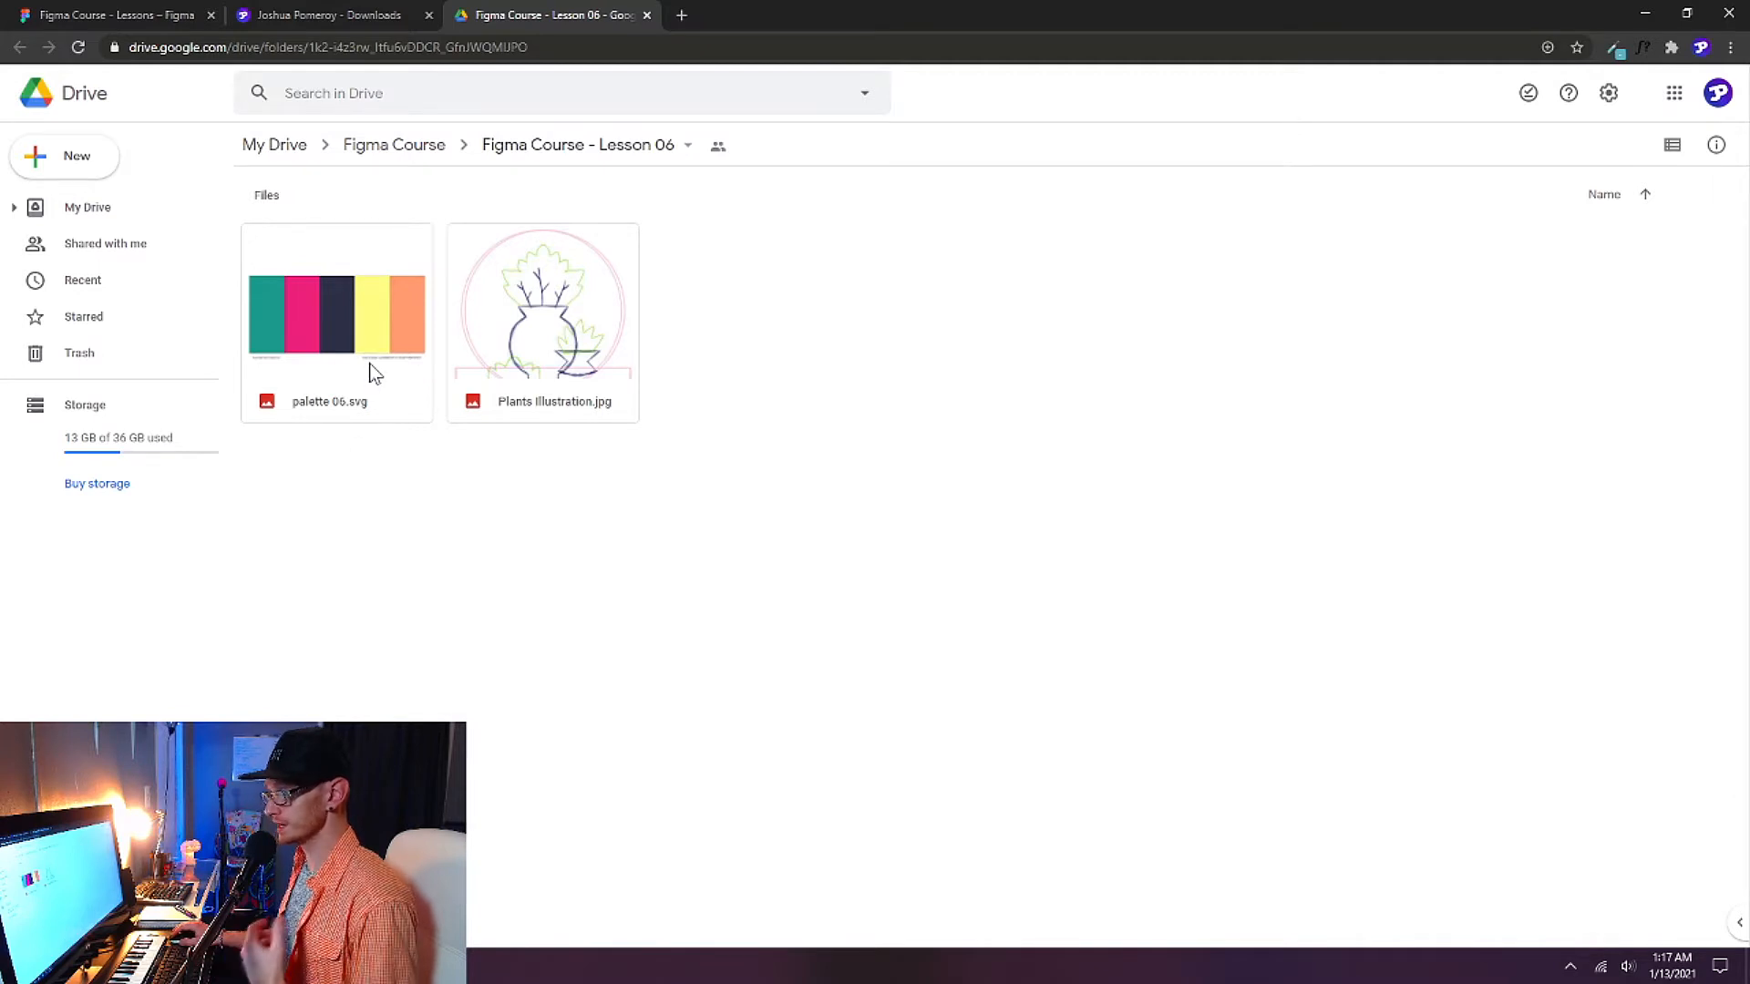
pyautogui.rightClick(375, 371)
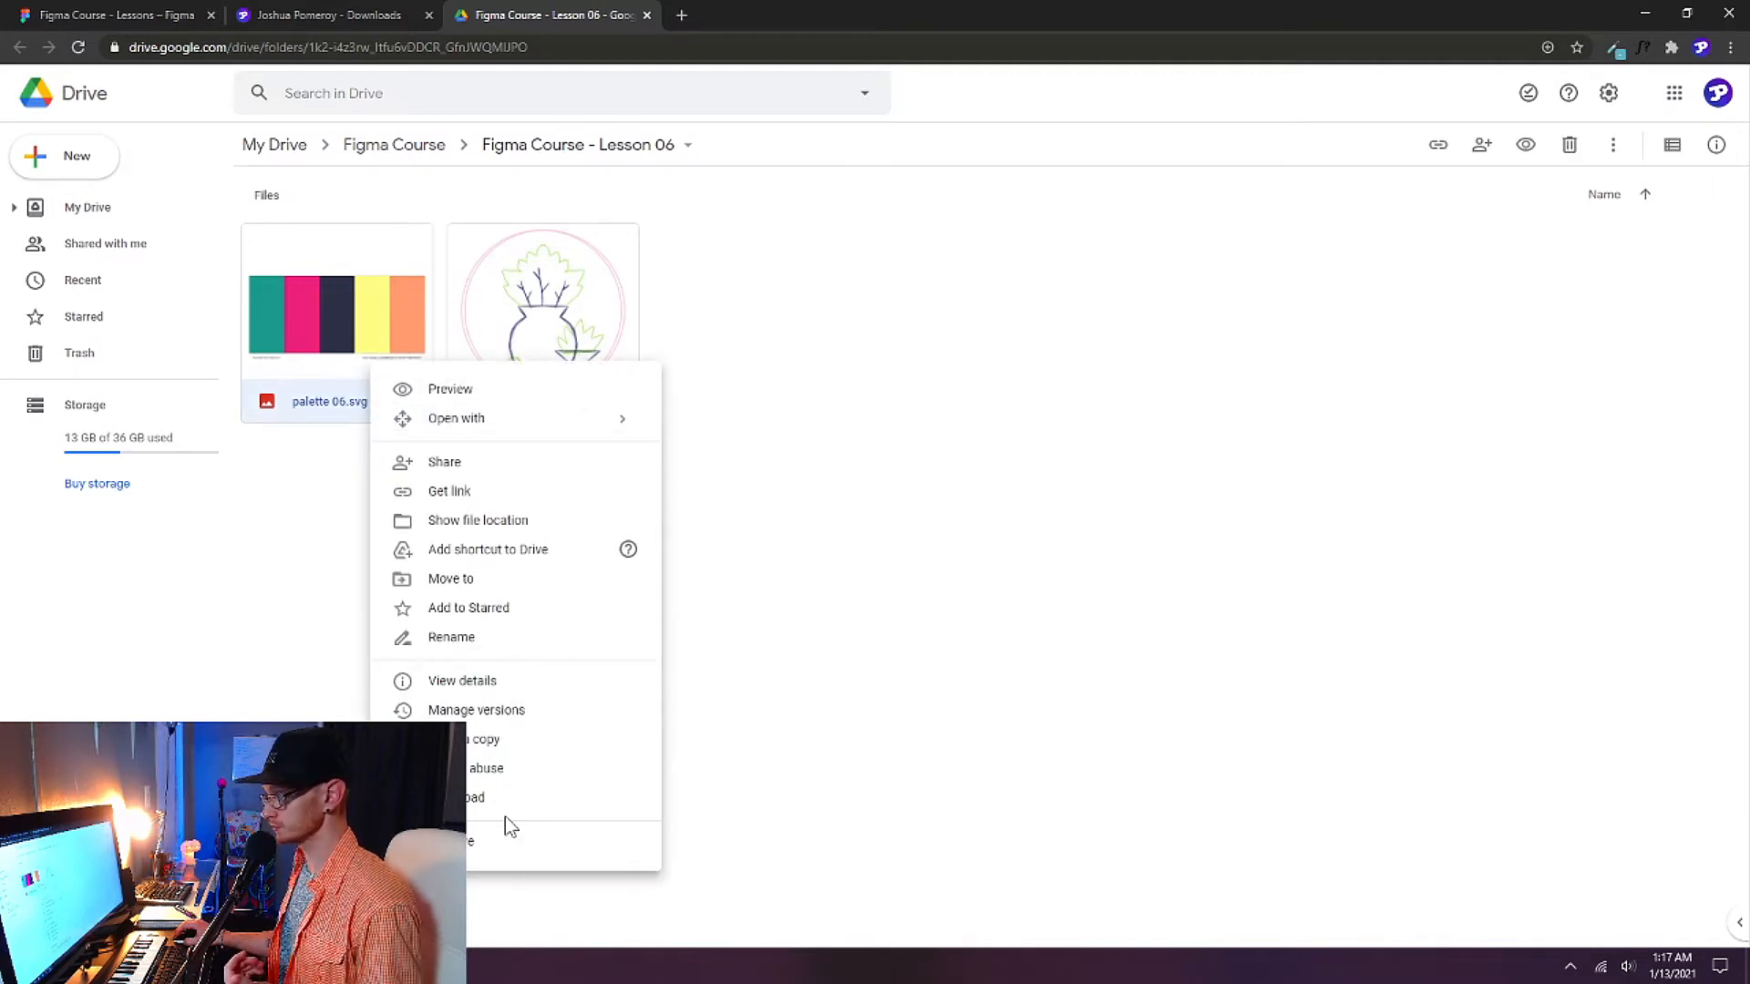
pyautogui.click(509, 813)
# Download Plants Illustration.jpg from the Lesson 06 Drive folder.
pyautogui.rightClick(597, 334)
pyautogui.click(557, 494)
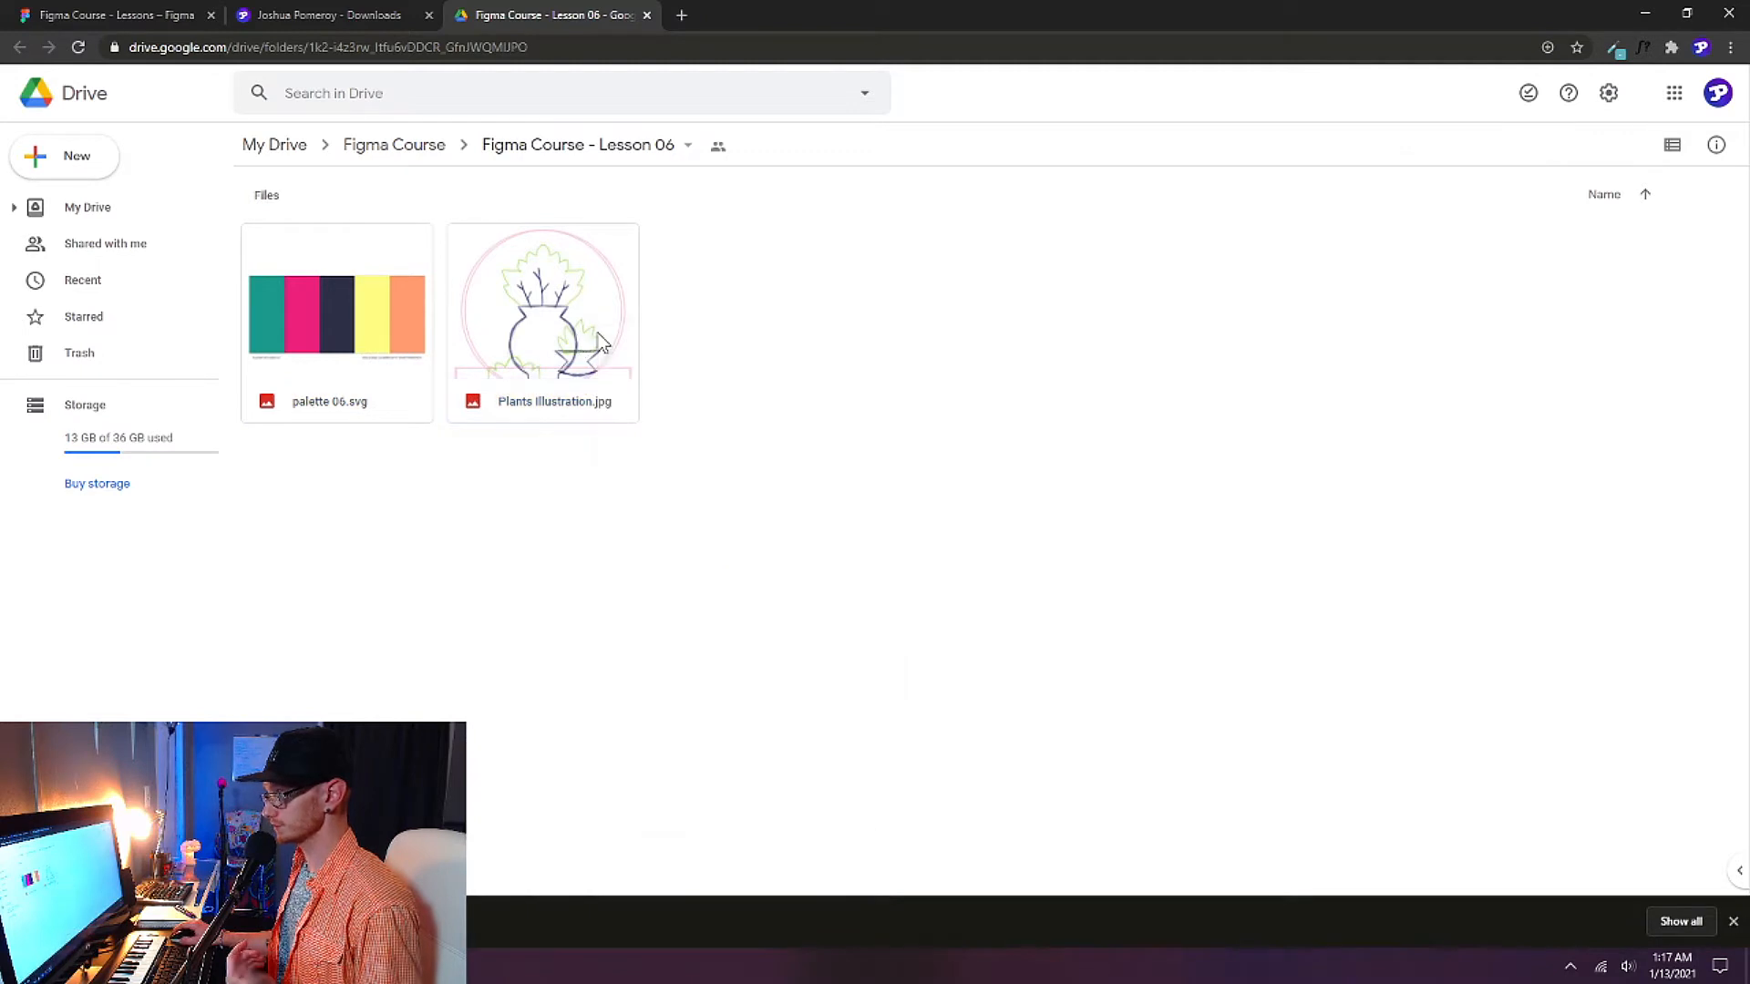
pyautogui.rightClick(597, 334)
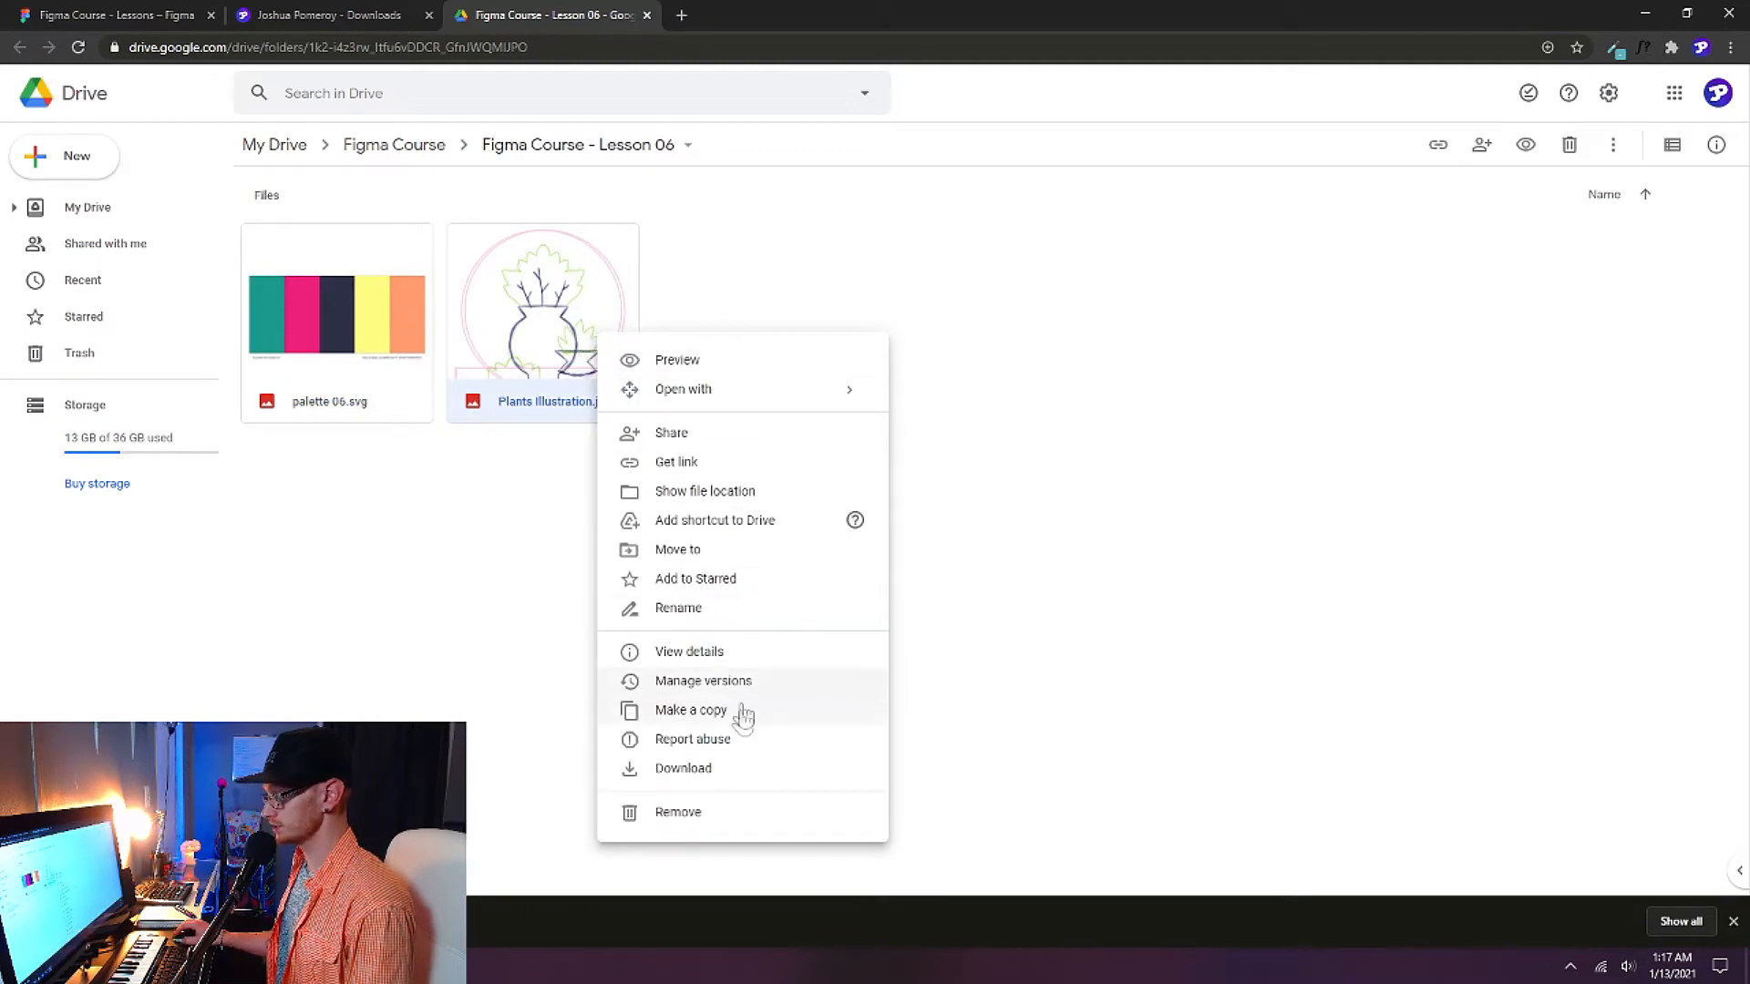
pyautogui.click(683, 769)
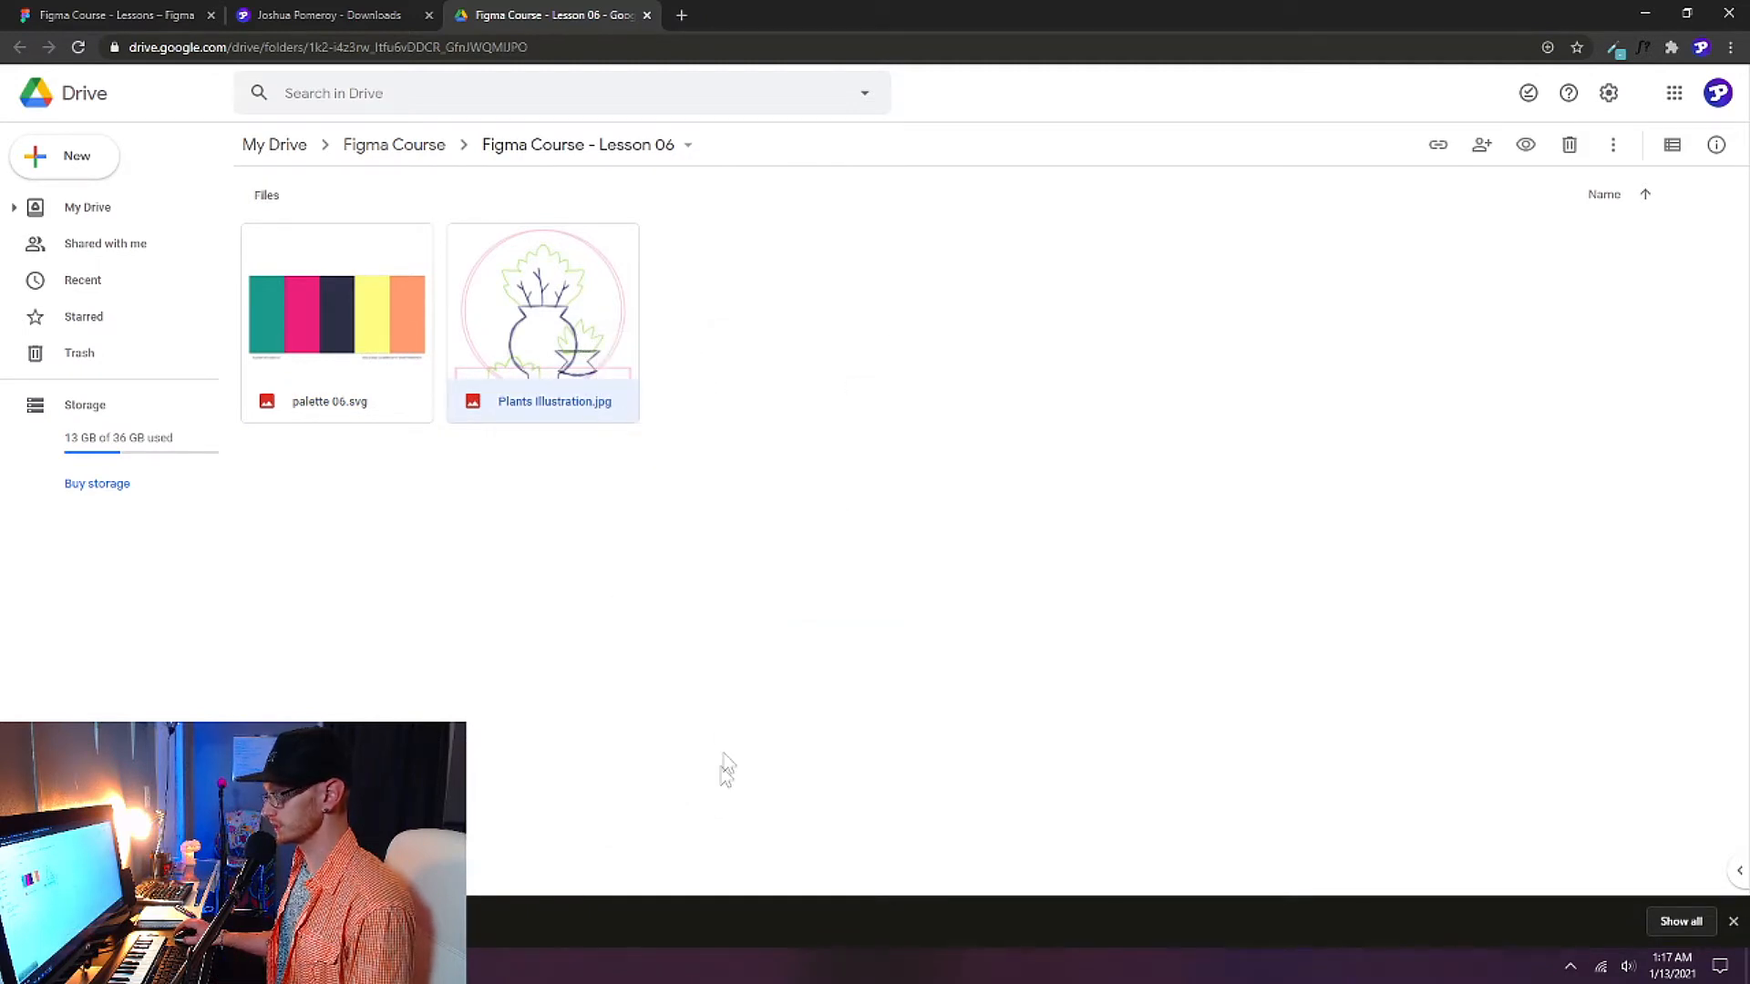
# Switch back to the Figma file, place palette 06.svg beside the Lesson 06 frame and Plants Illustration.jpg inside the frame.
pyautogui.click(308, 15)
pyautogui.click(95, 11)
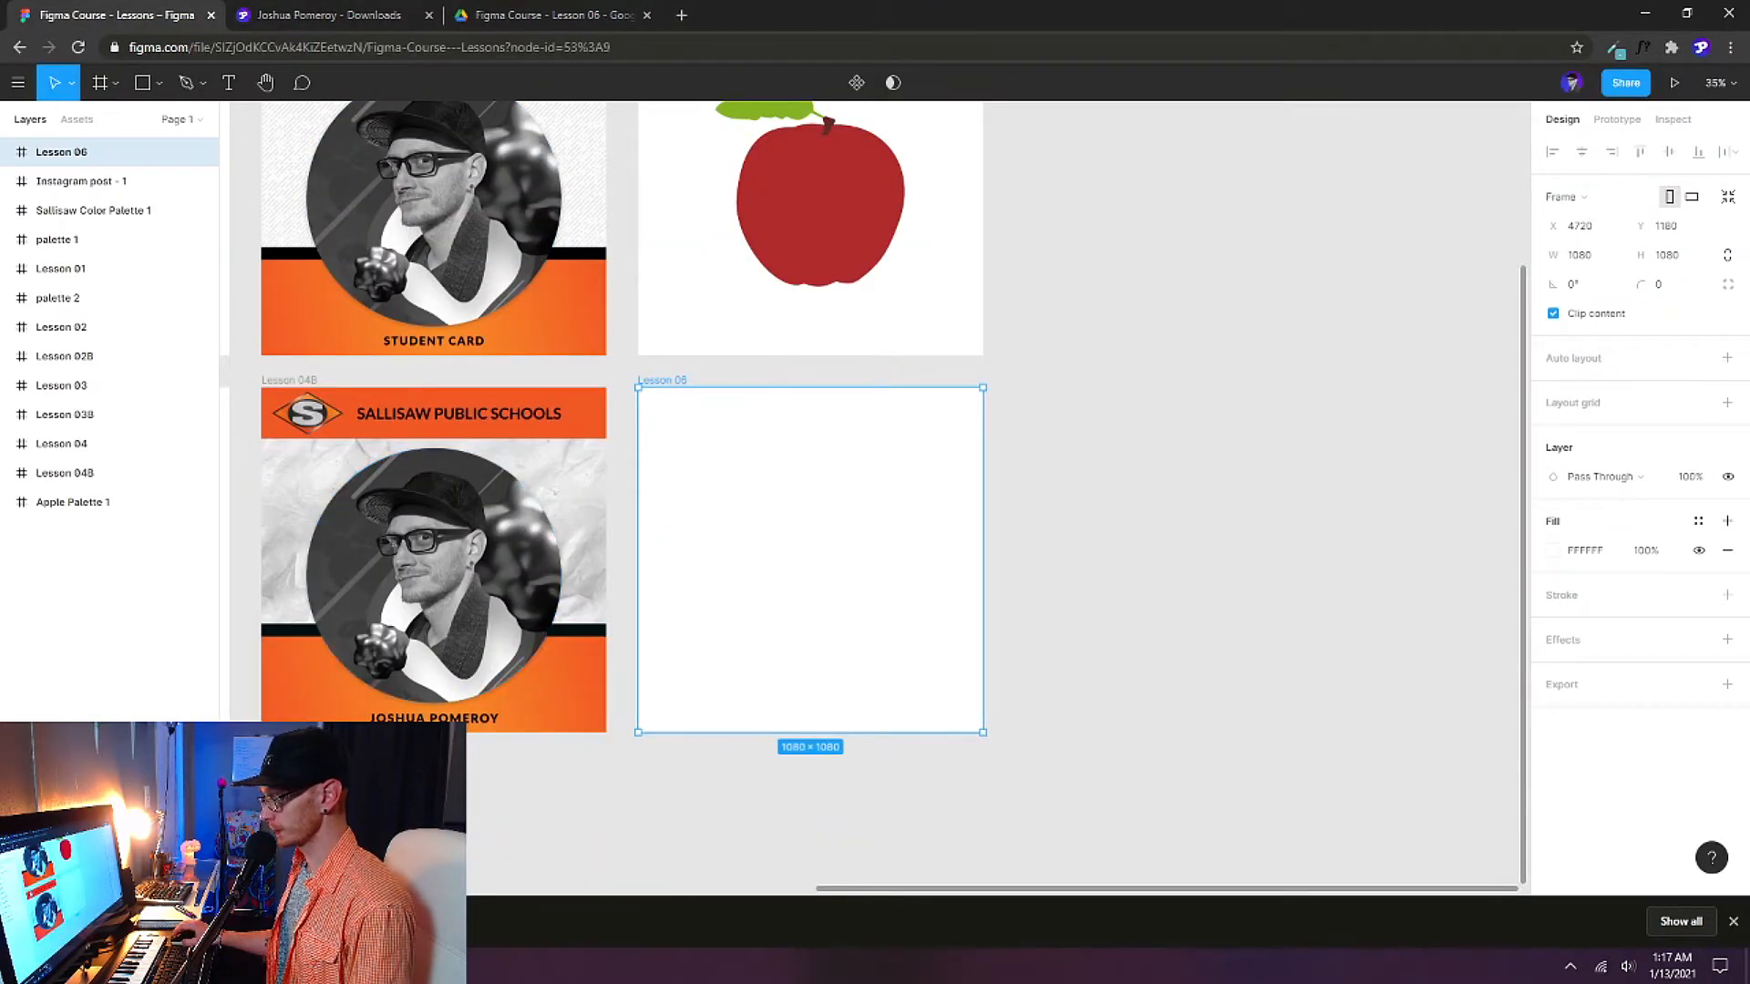
pyautogui.moveTo(82, 921); pyautogui.dragTo(1097, 447)
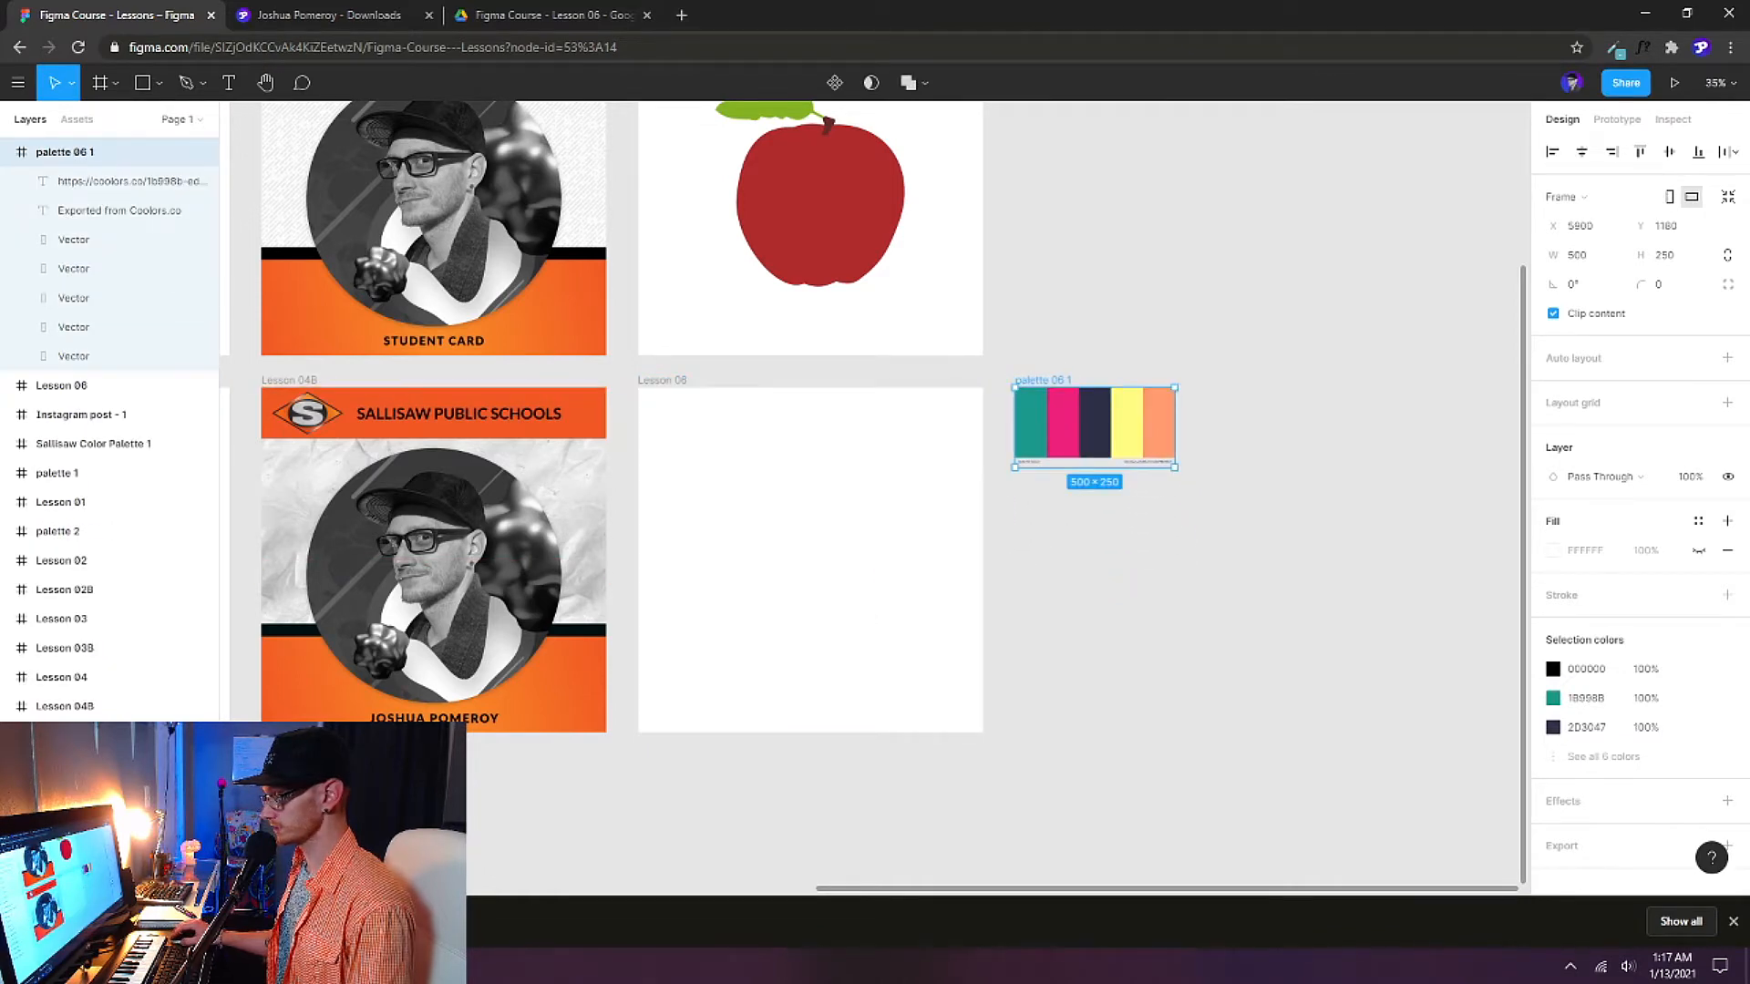
pyautogui.moveTo(264, 921); pyautogui.dragTo(807, 524)
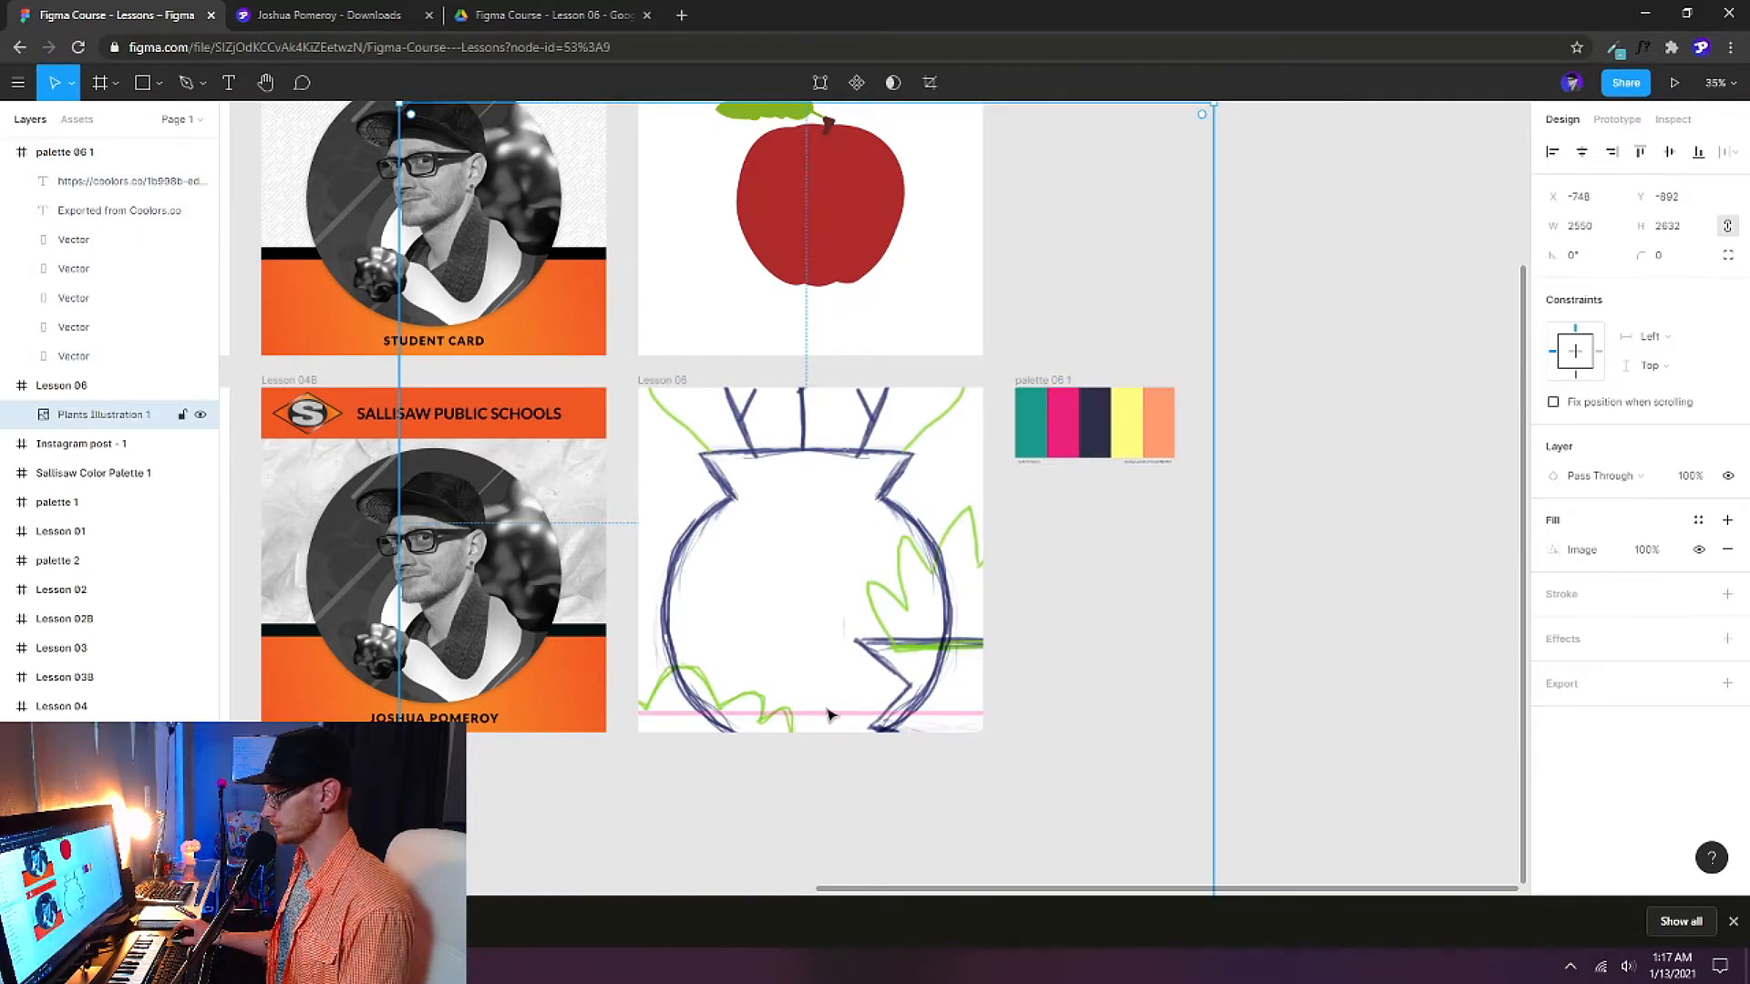
# Scale the plants sketch proportionally to about 1012 × 1046 so it fits nearly the whole Lesson 06 frame.
pyautogui.scroll(1, 832, 715)
pyautogui.scroll(-3, 834, 710)
pyautogui.scroll(-2, 845, 747)
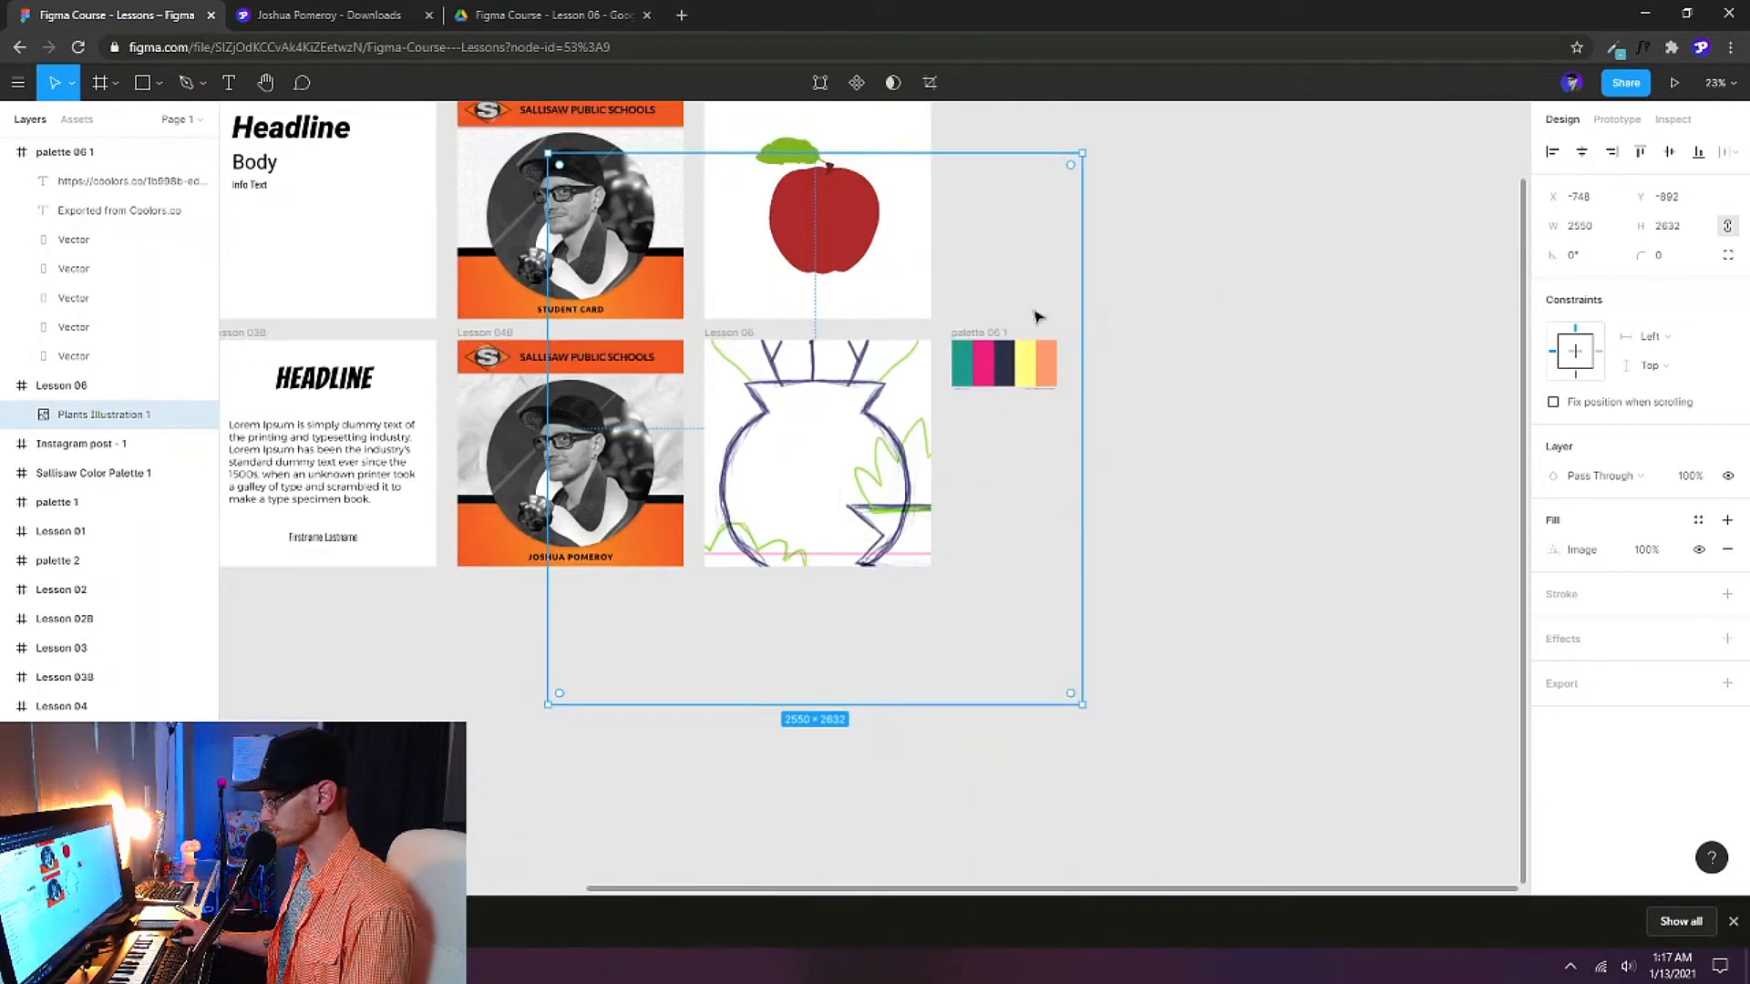
pyautogui.moveTo(1082, 154); pyautogui.dragTo(880, 363)
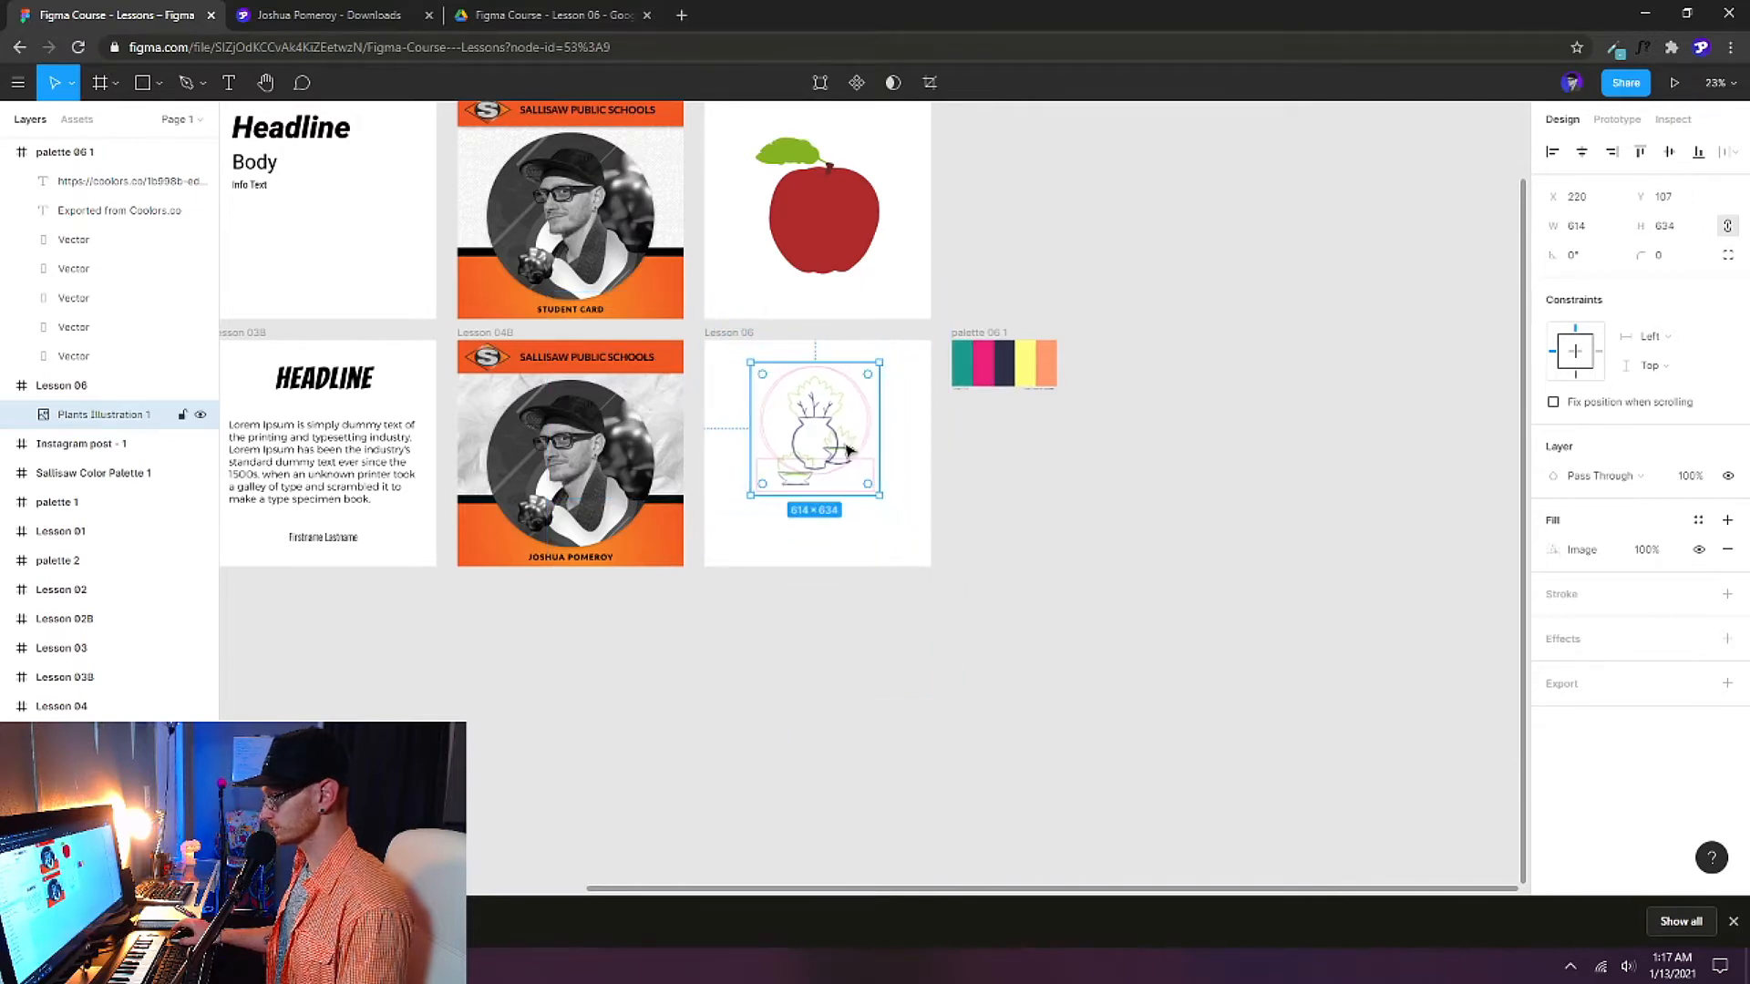
pyautogui.scroll(5, 813, 457)
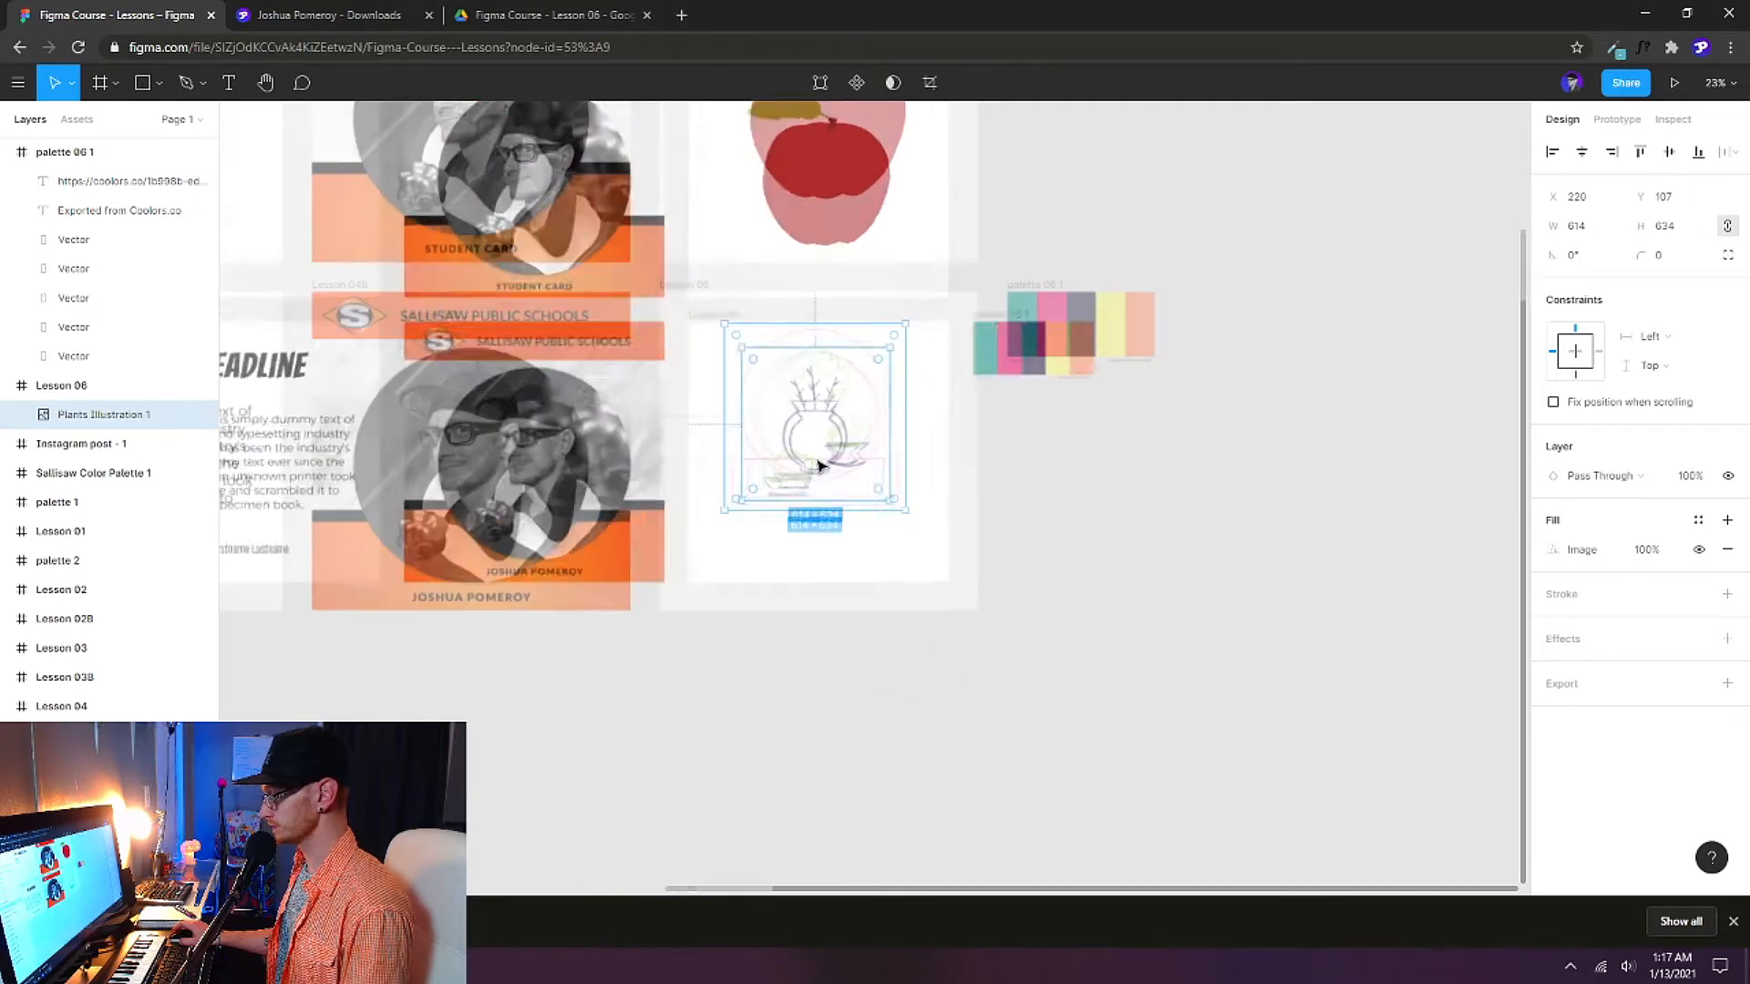
pyautogui.moveTo(921, 297)
pyautogui.mouseDown()
pyautogui.moveTo(867, 374)
pyautogui.moveTo(925, 301)
pyautogui.moveTo(937, 328)
pyautogui.mouseUp()
pyautogui.moveTo(936, 570); pyautogui.dragTo(1002, 633)
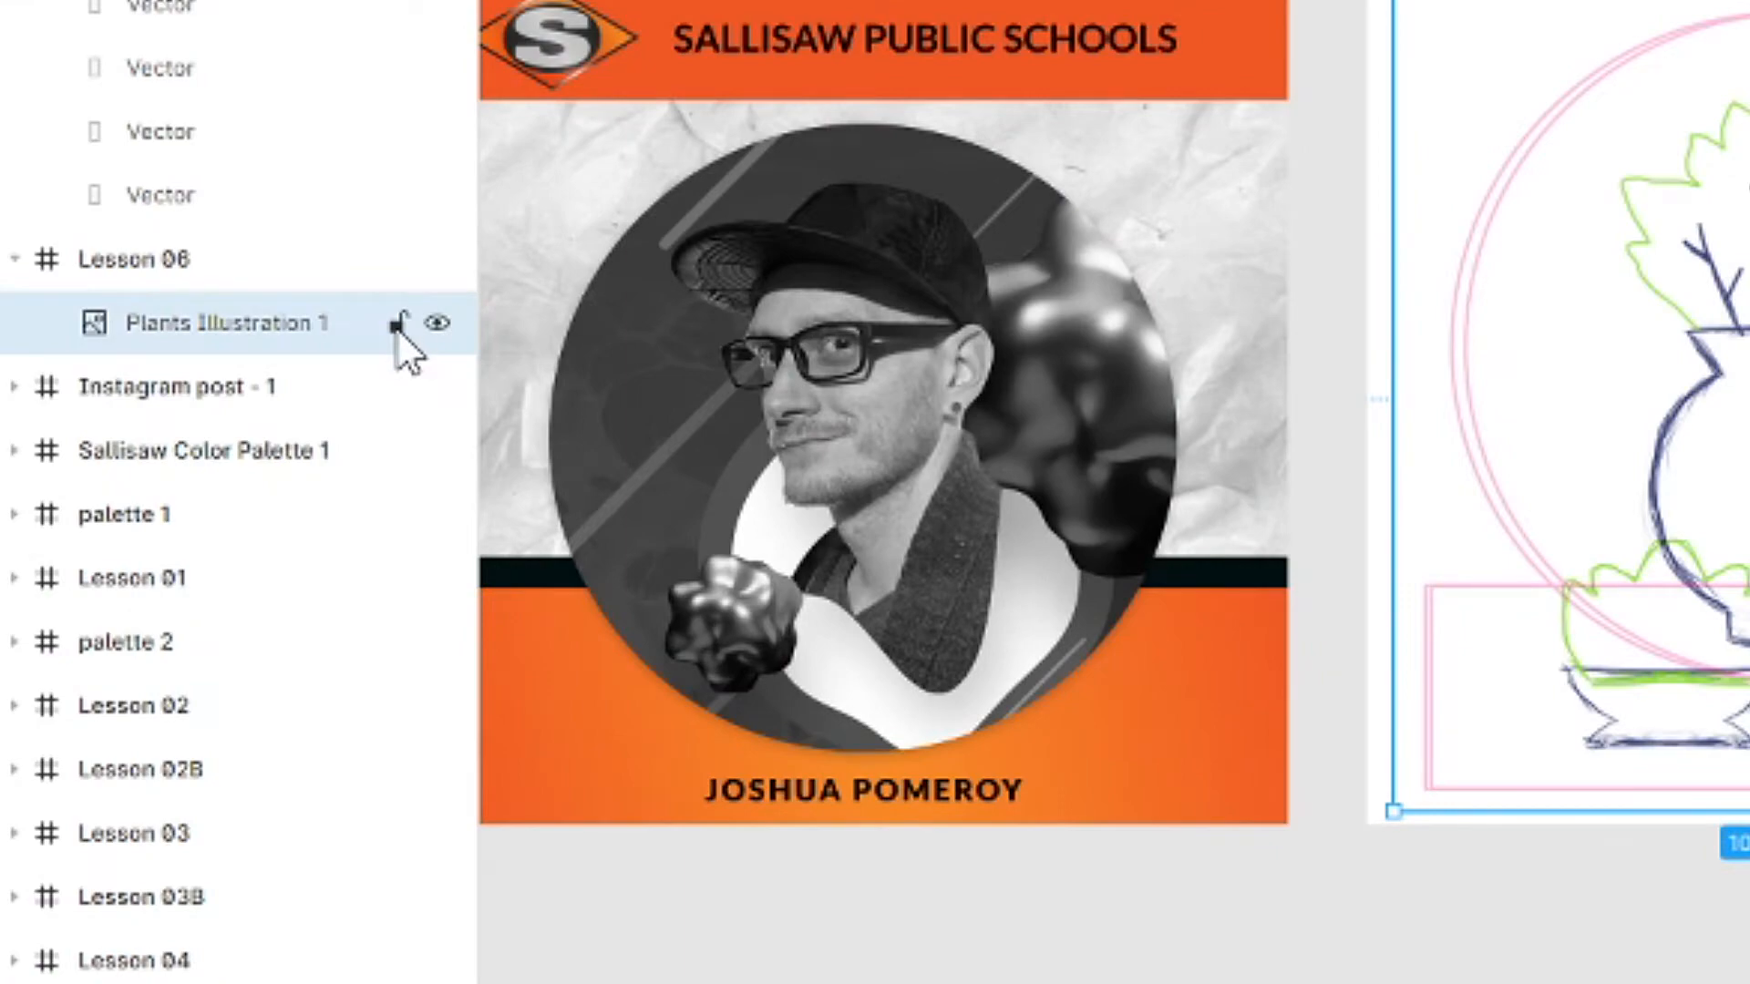
# Lock the Plants Illustration 1 layer so the sketch cannot be selected or moved on the canvas.
pyautogui.click(394, 324)
pyautogui.click(1662, 390)
pyautogui.moveTo(866, 468); pyautogui.dragTo(692, 629)
pyautogui.moveTo(1013, 405); pyautogui.dragTo(814, 552)
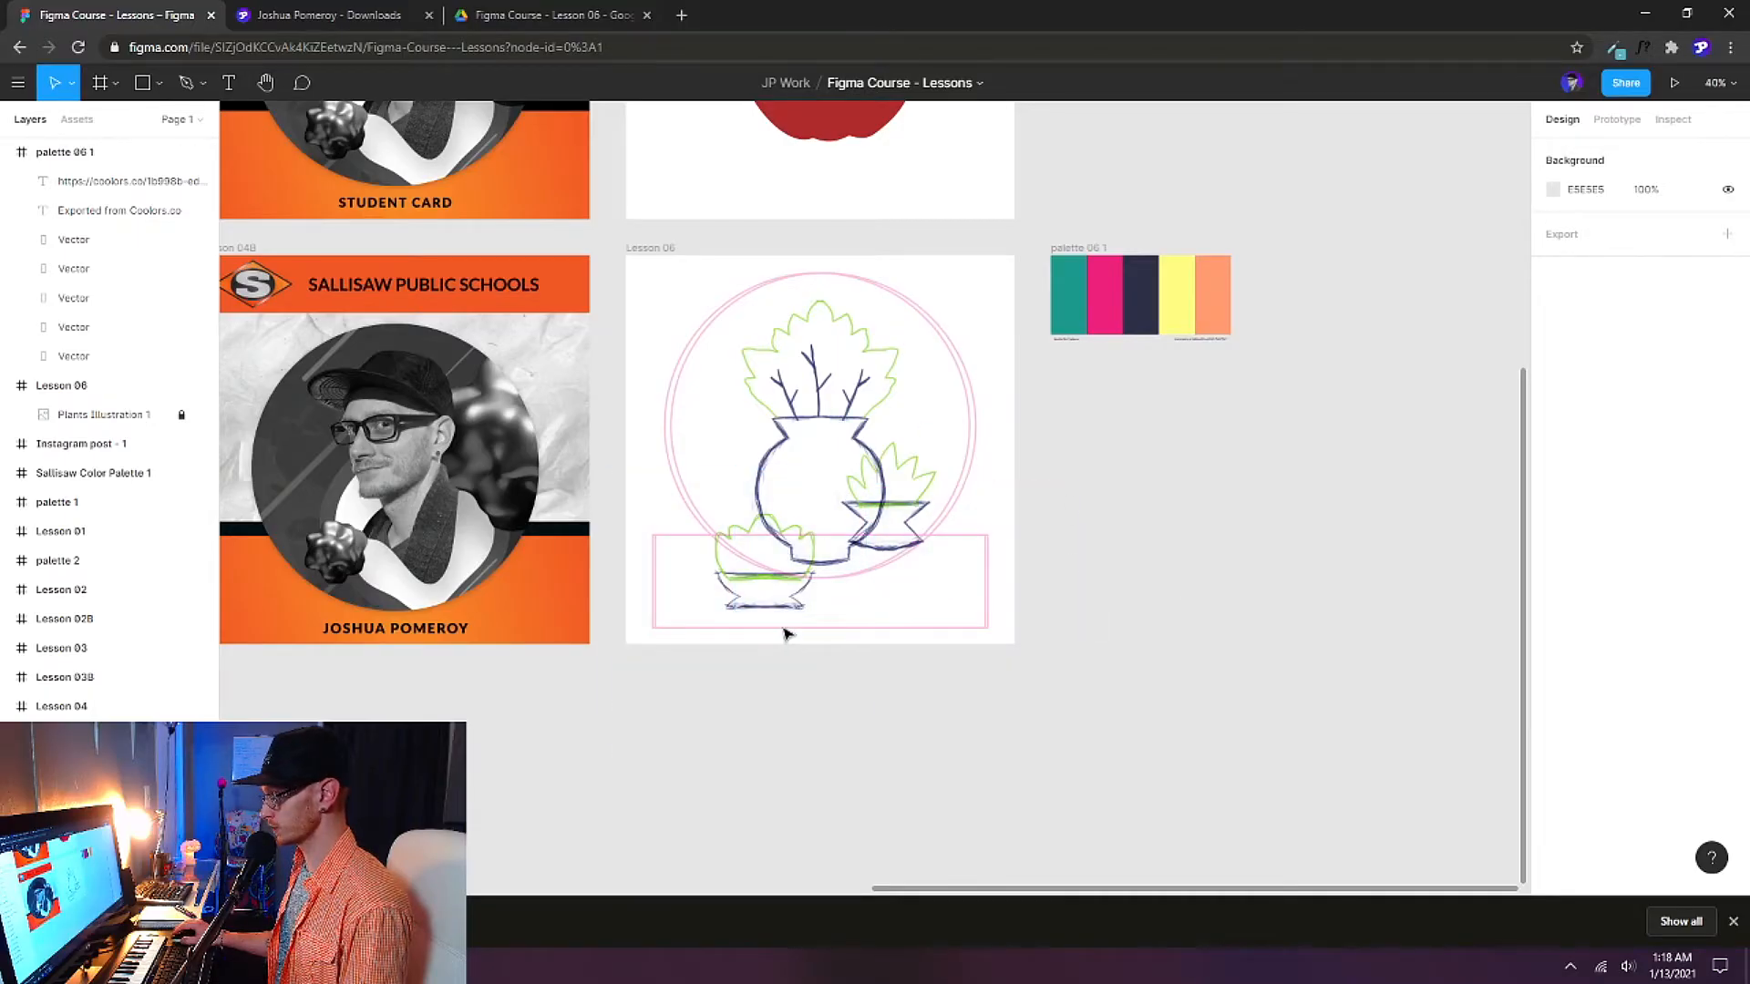
# Select the locked Plants Illustration 1 layer and examine the sketch's circle, rectangle, pots and leaves up close.
pyautogui.click(106, 420)
pyautogui.scroll(3, 840, 565)
pyautogui.scroll(-5, 840, 568)
pyautogui.scroll(4, 840, 567)
pyautogui.scroll(1, 839, 567)
pyautogui.scroll(1, 825, 569)
pyautogui.scroll(-1, 823, 572)
pyautogui.scroll(1, 827, 583)
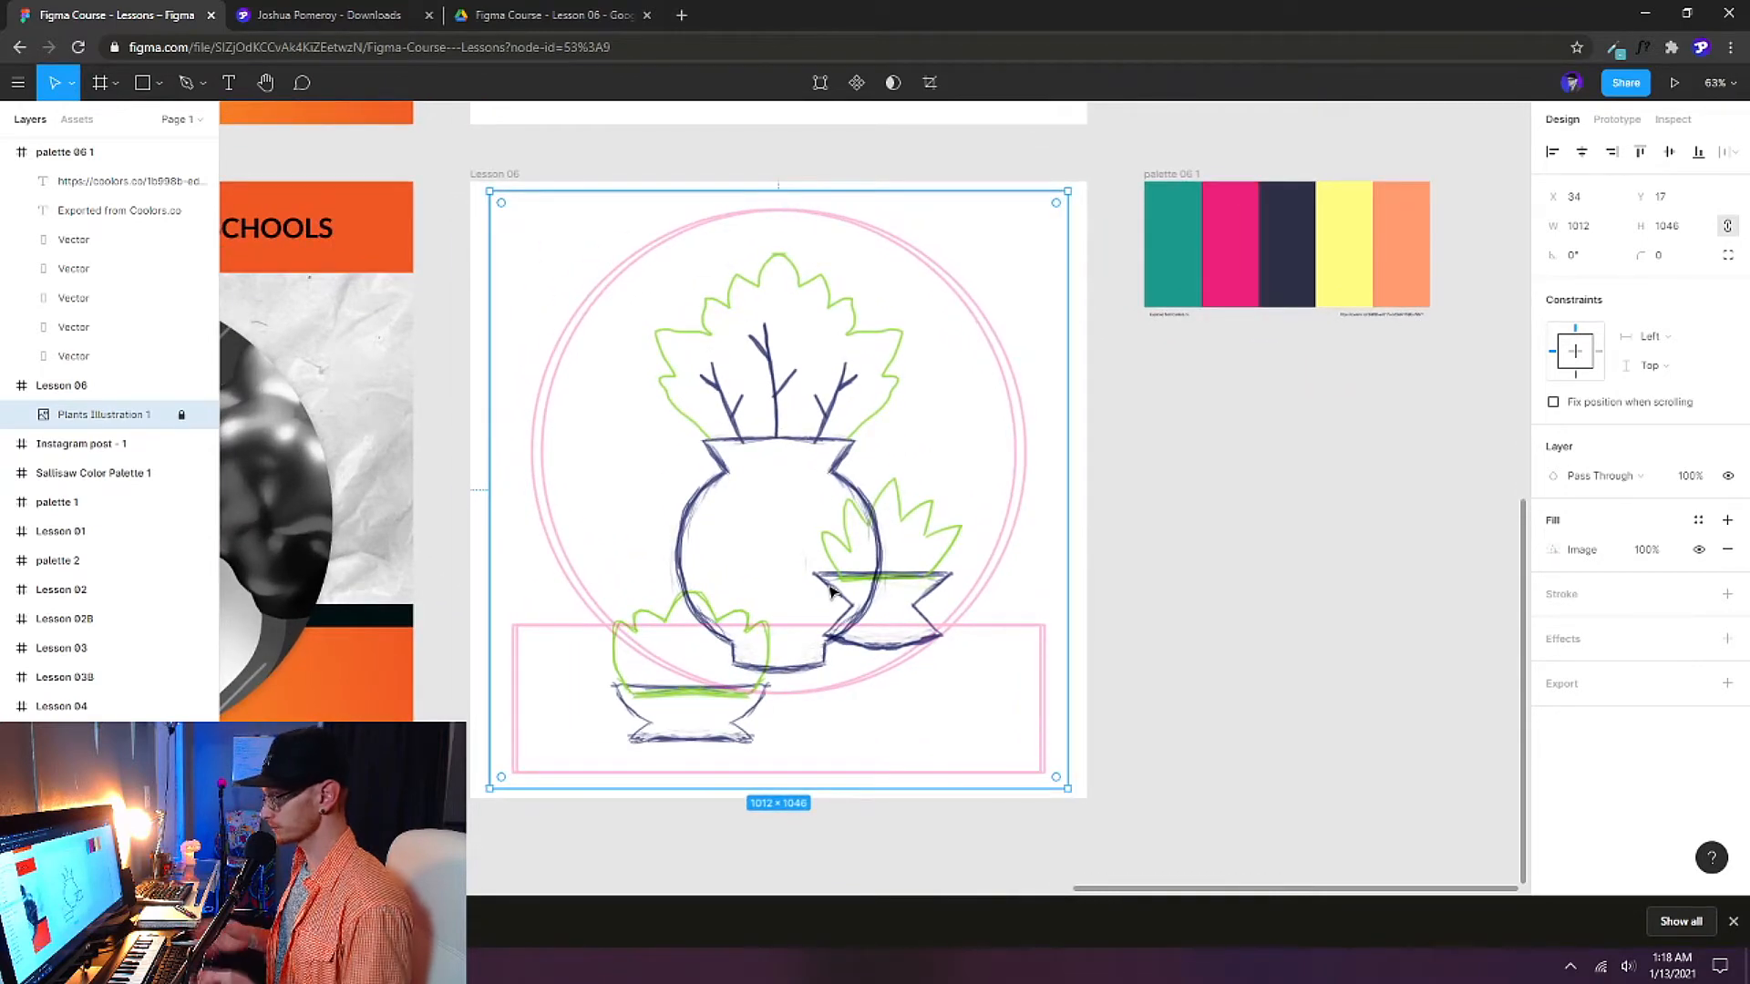
pyautogui.click(1186, 631)
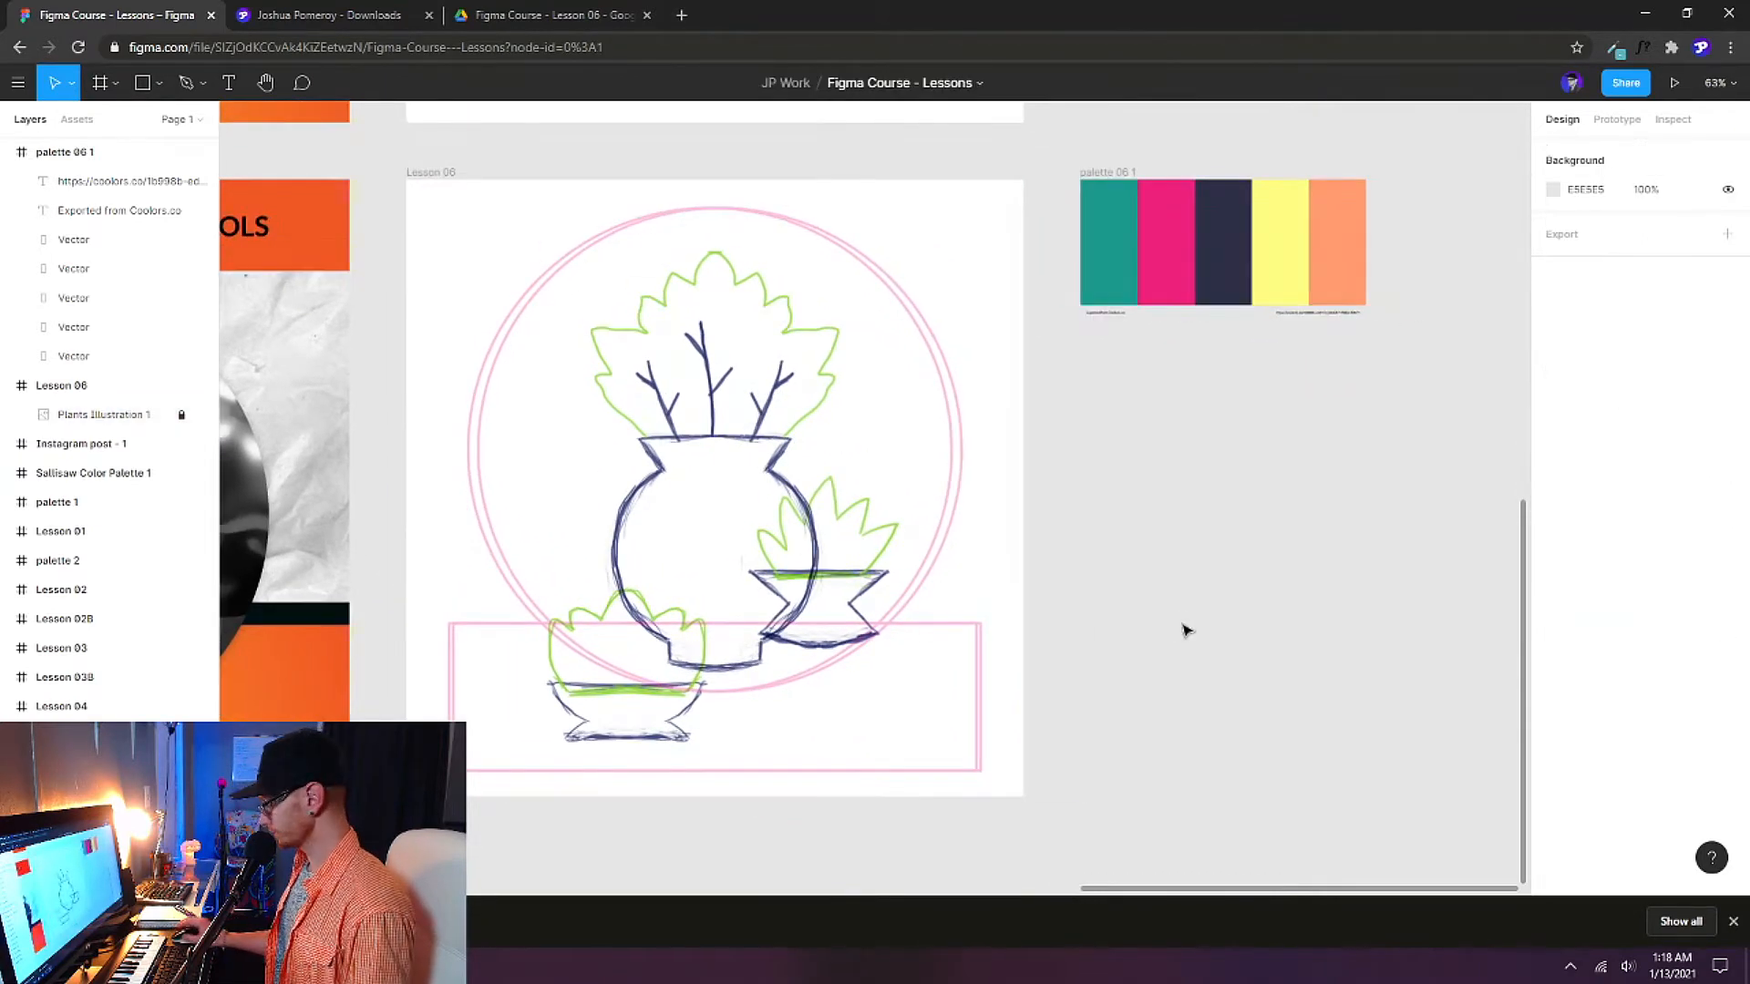
pyautogui.scroll(-2, 1186, 631)
pyautogui.scroll(6, 1186, 631)
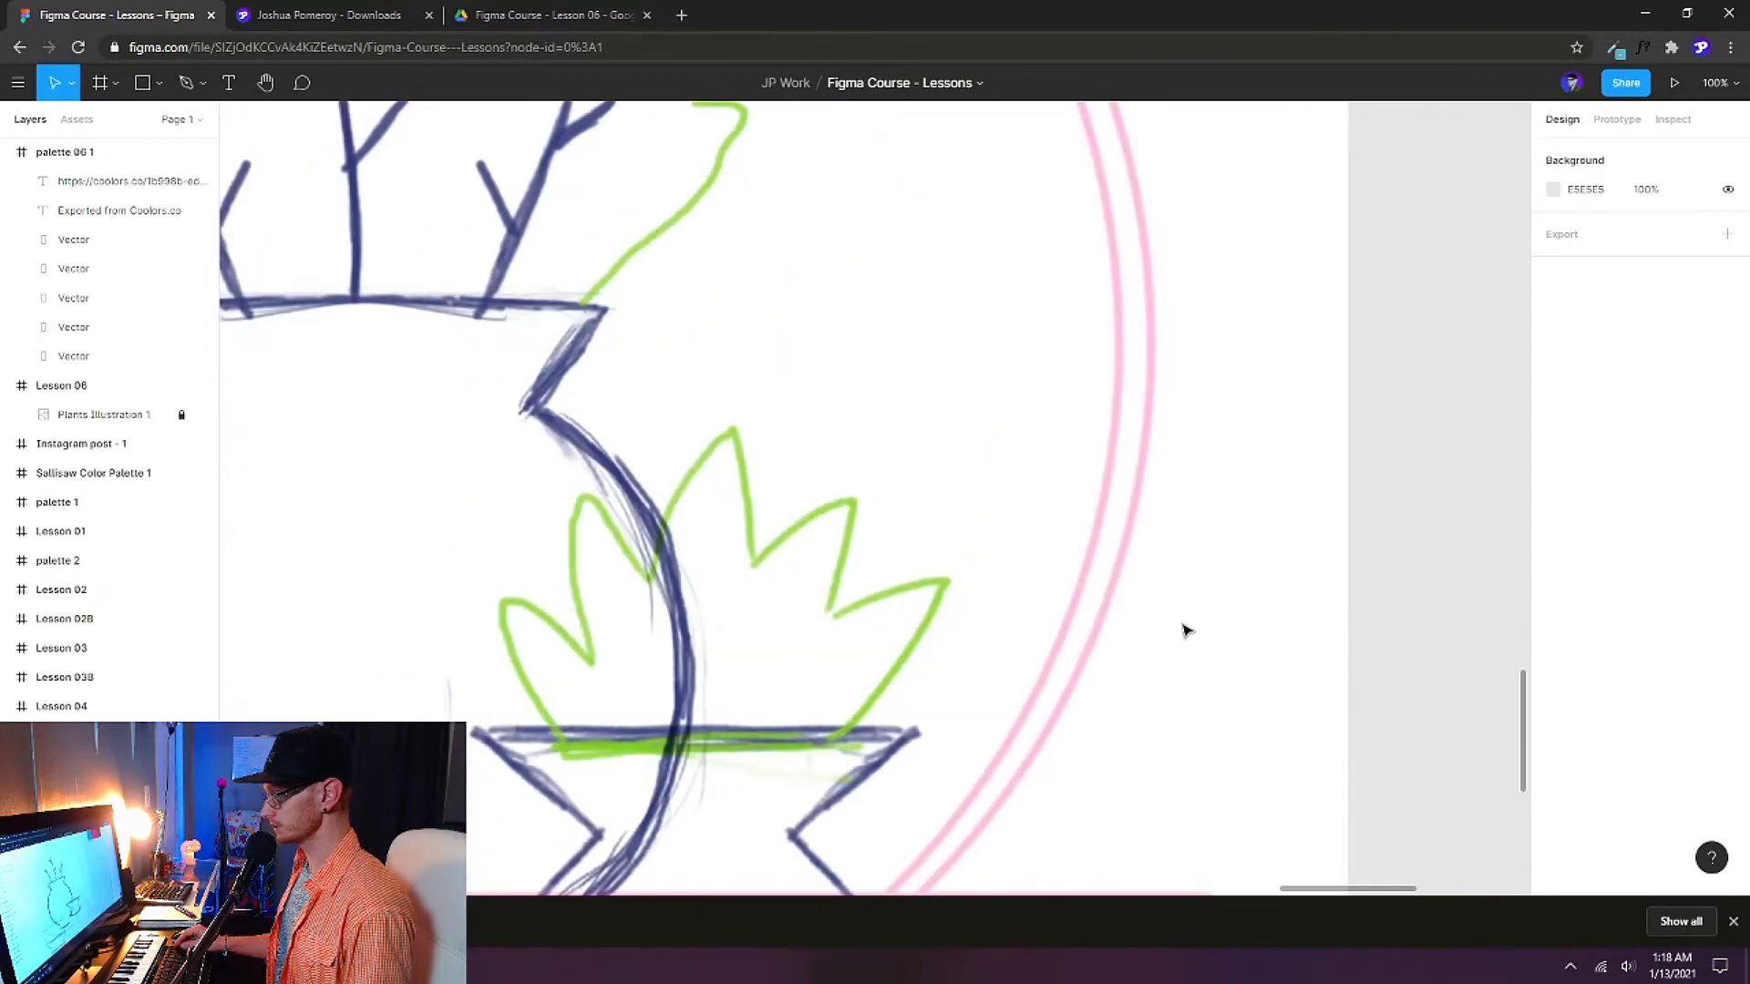
pyautogui.scroll(-5, 1186, 630)
pyautogui.scroll(1, 1207, 492)
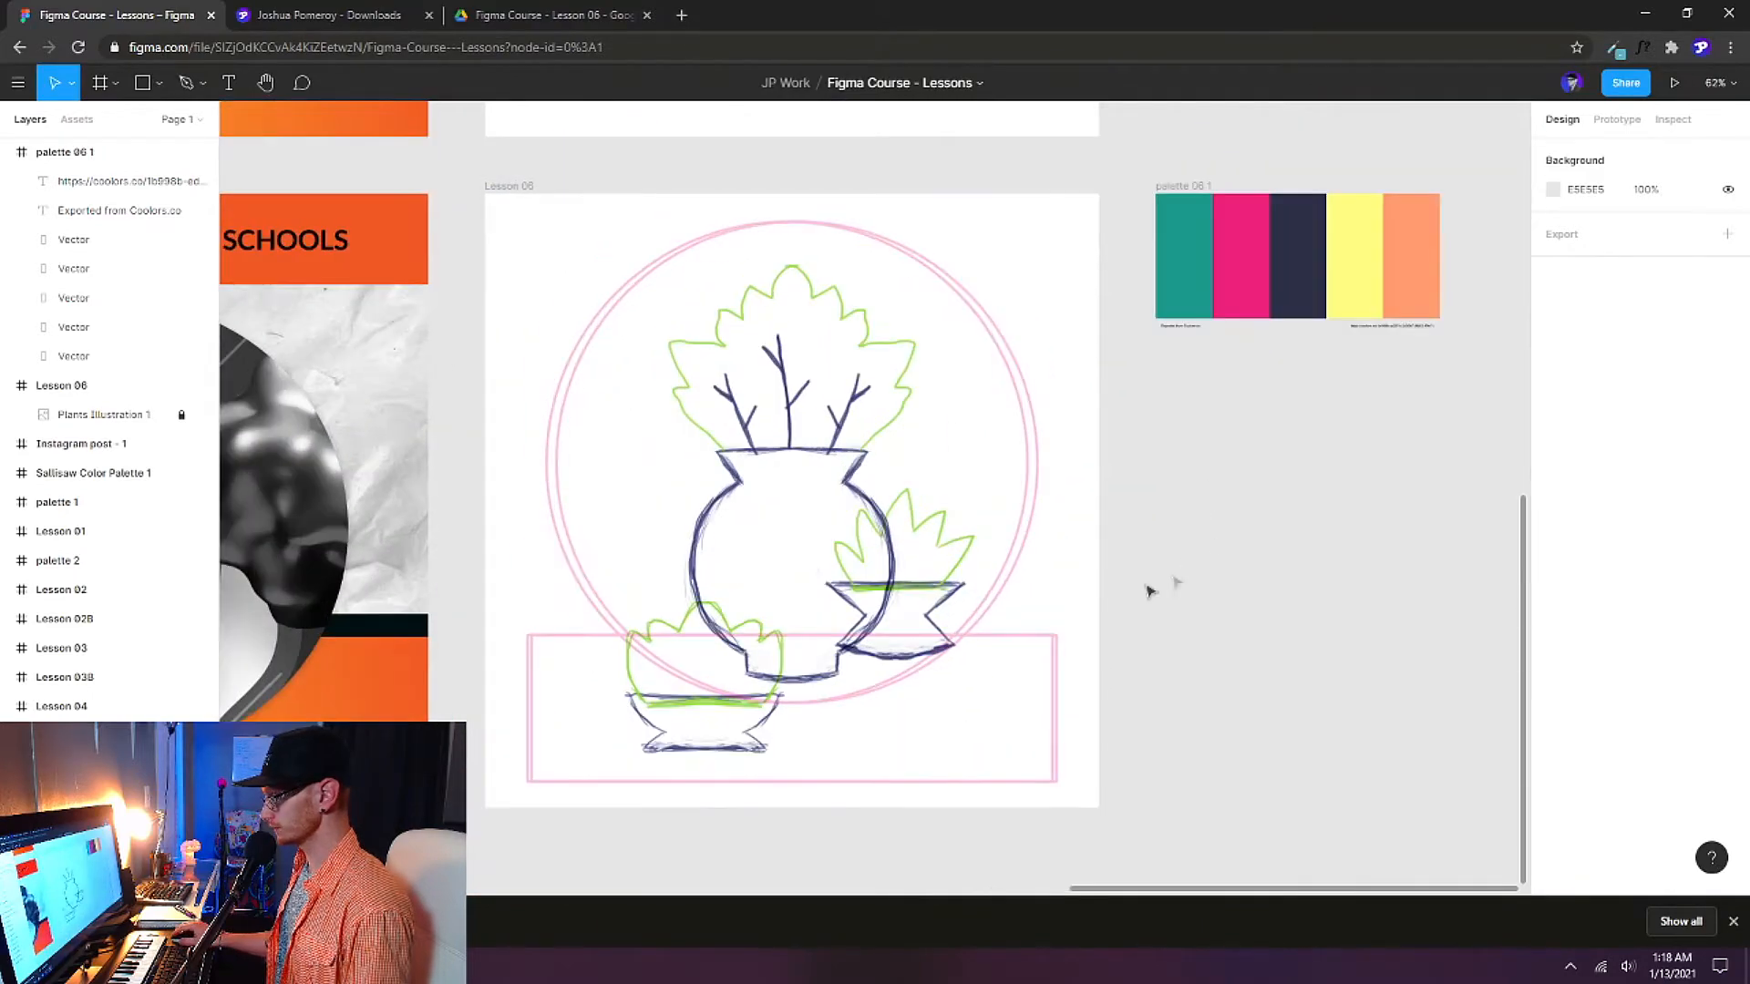
pyautogui.moveTo(649, 553); pyautogui.dragTo(749, 656)
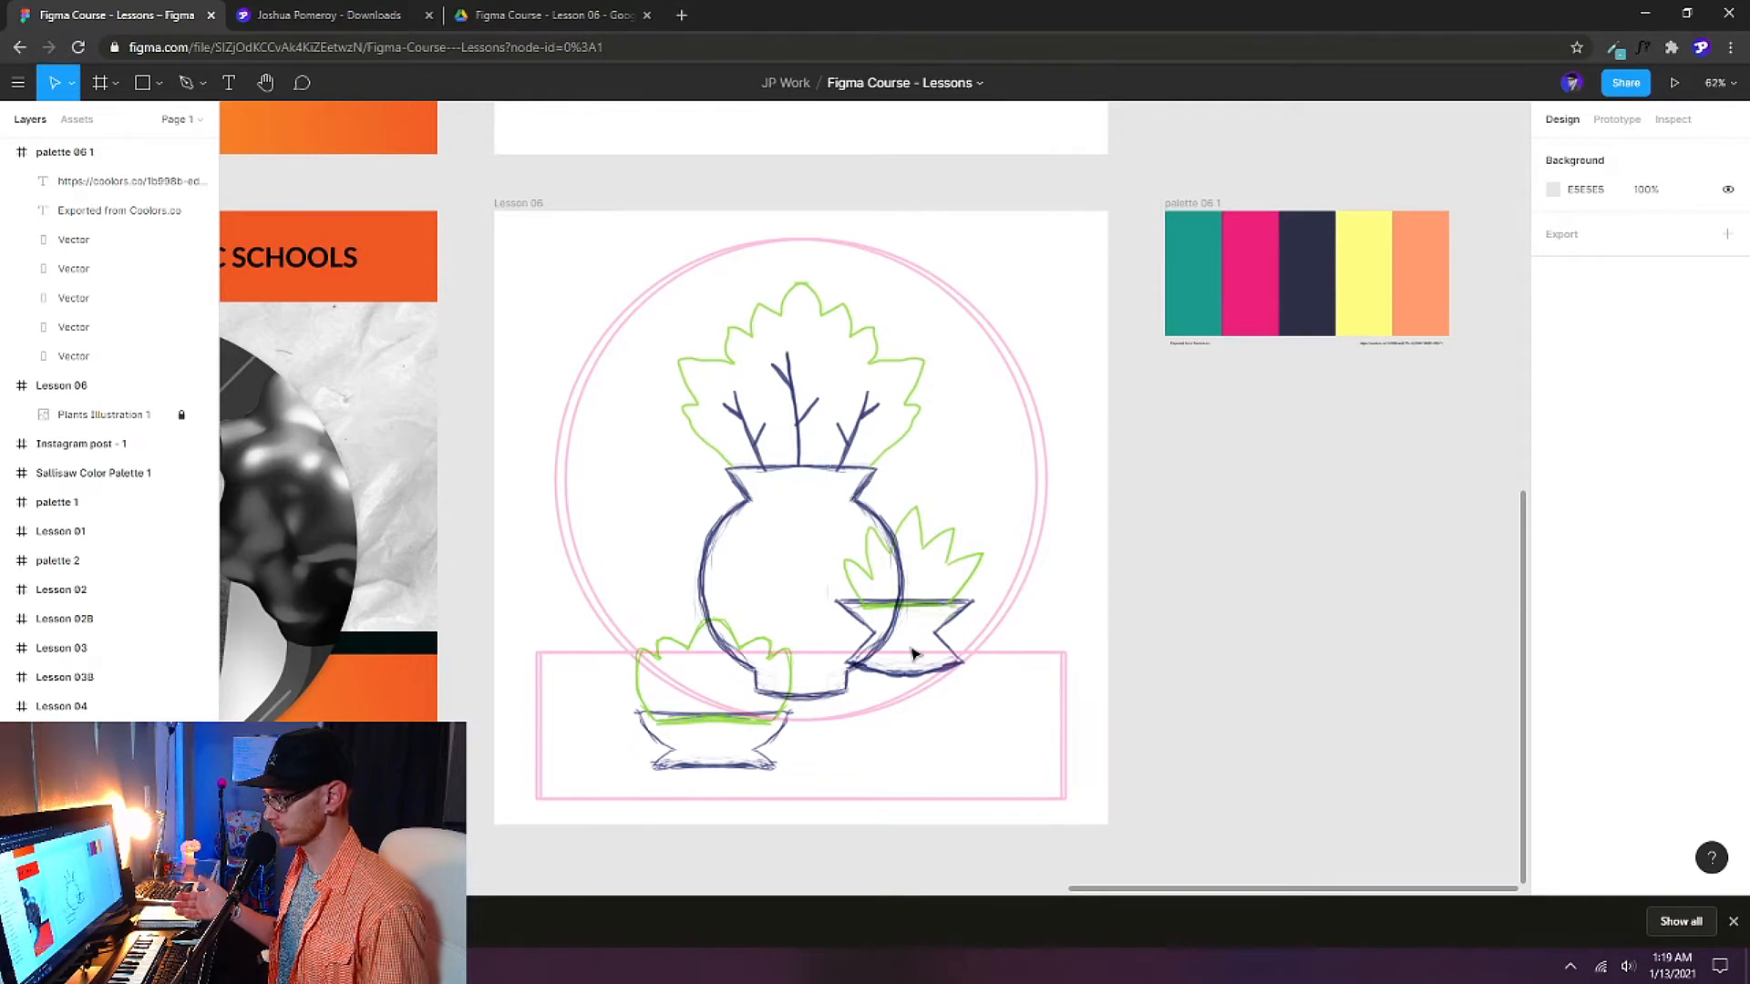
# Trace the large vase with the Pen tool as a closed straight-sided outline through its rim, neck and base corners.
pyautogui.scroll(2, 914, 652)
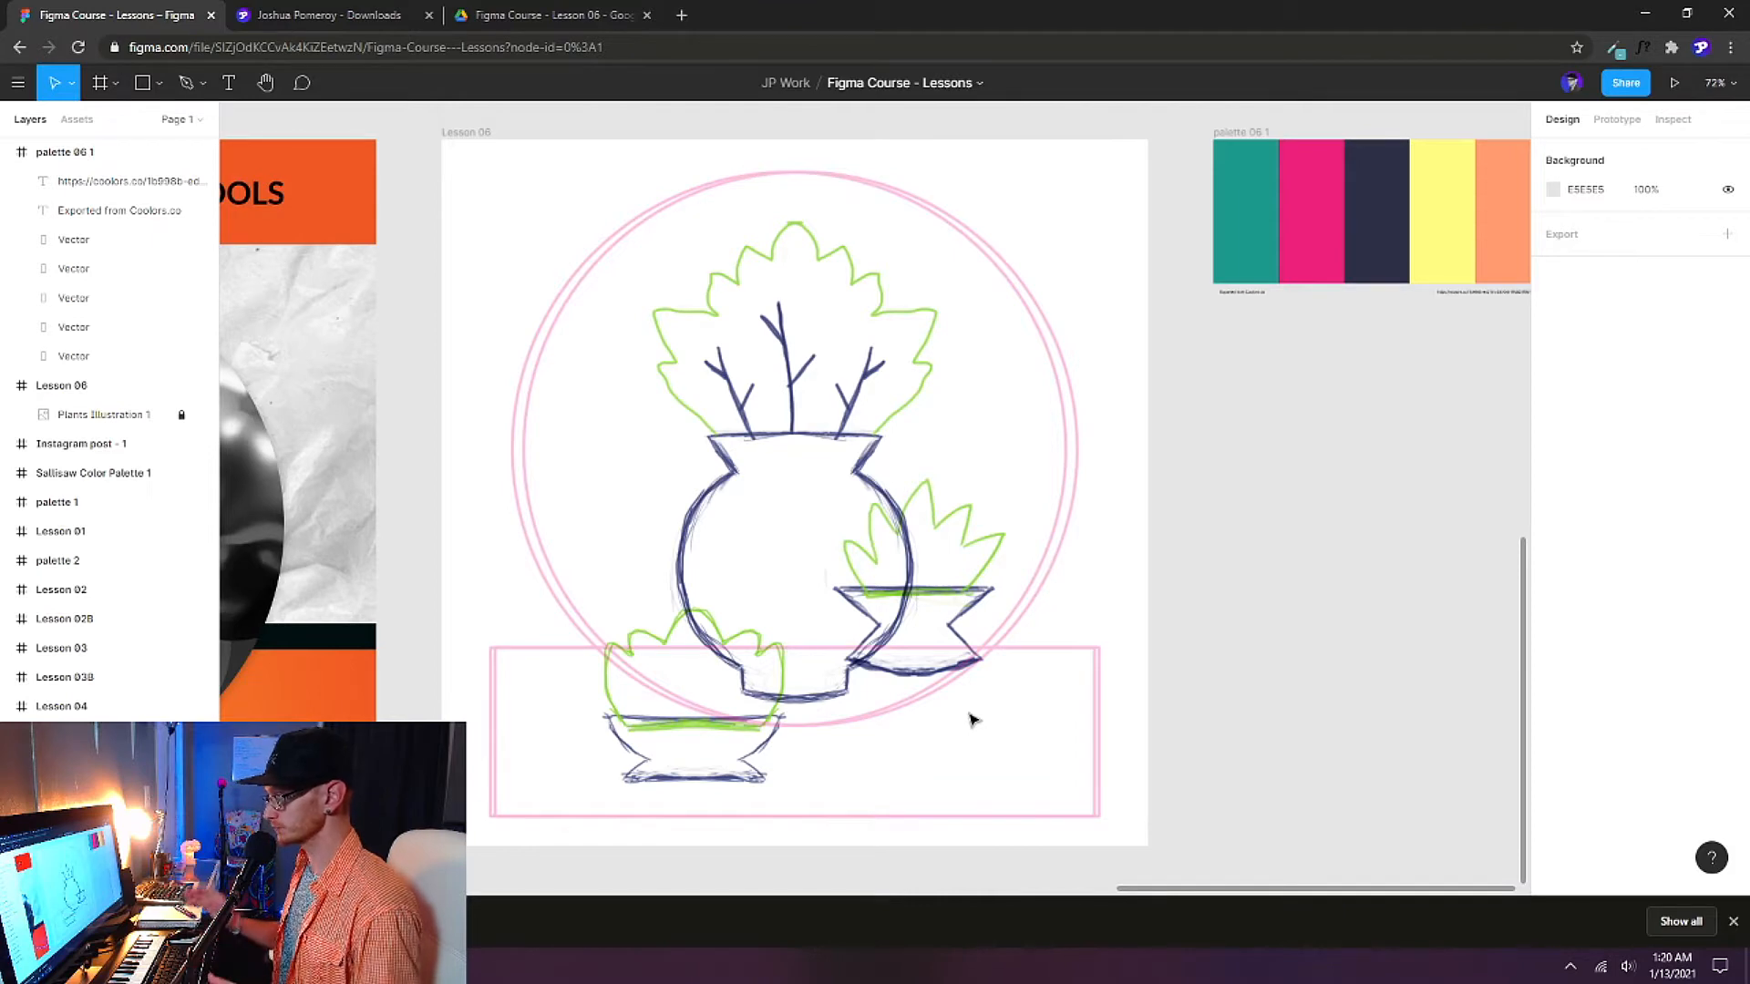
pyautogui.press('p')
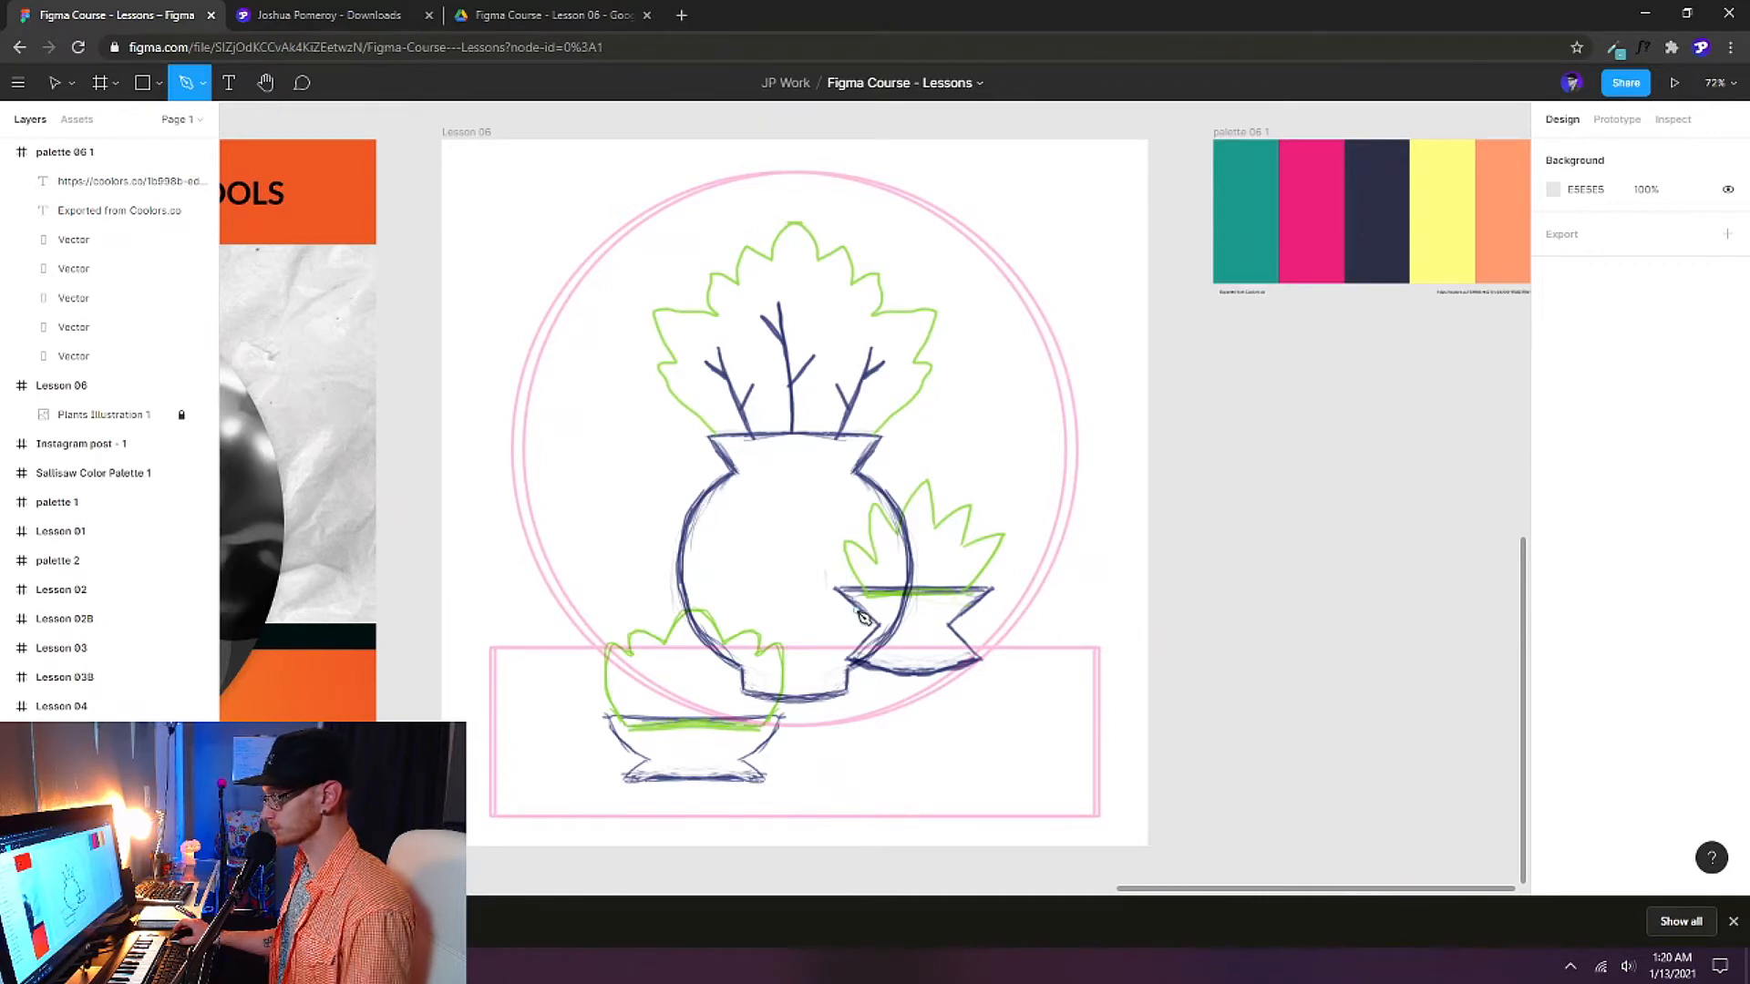
pyautogui.scroll(3, 791, 592)
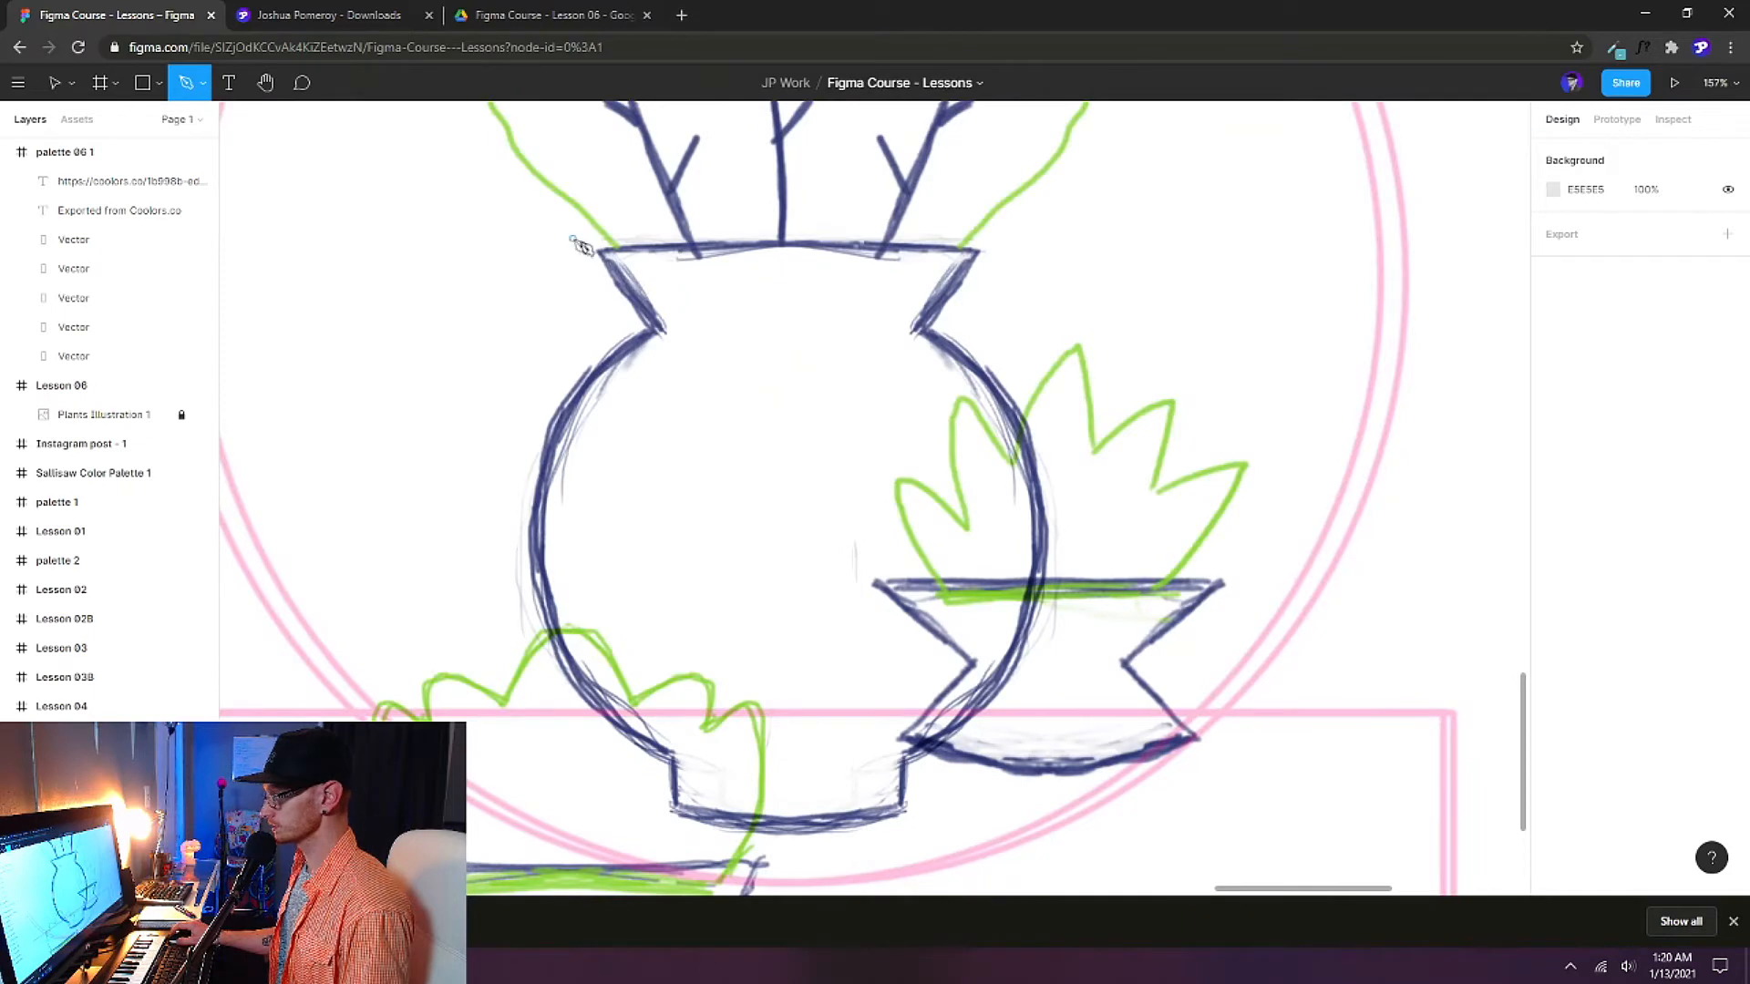
pyautogui.click(601, 251)
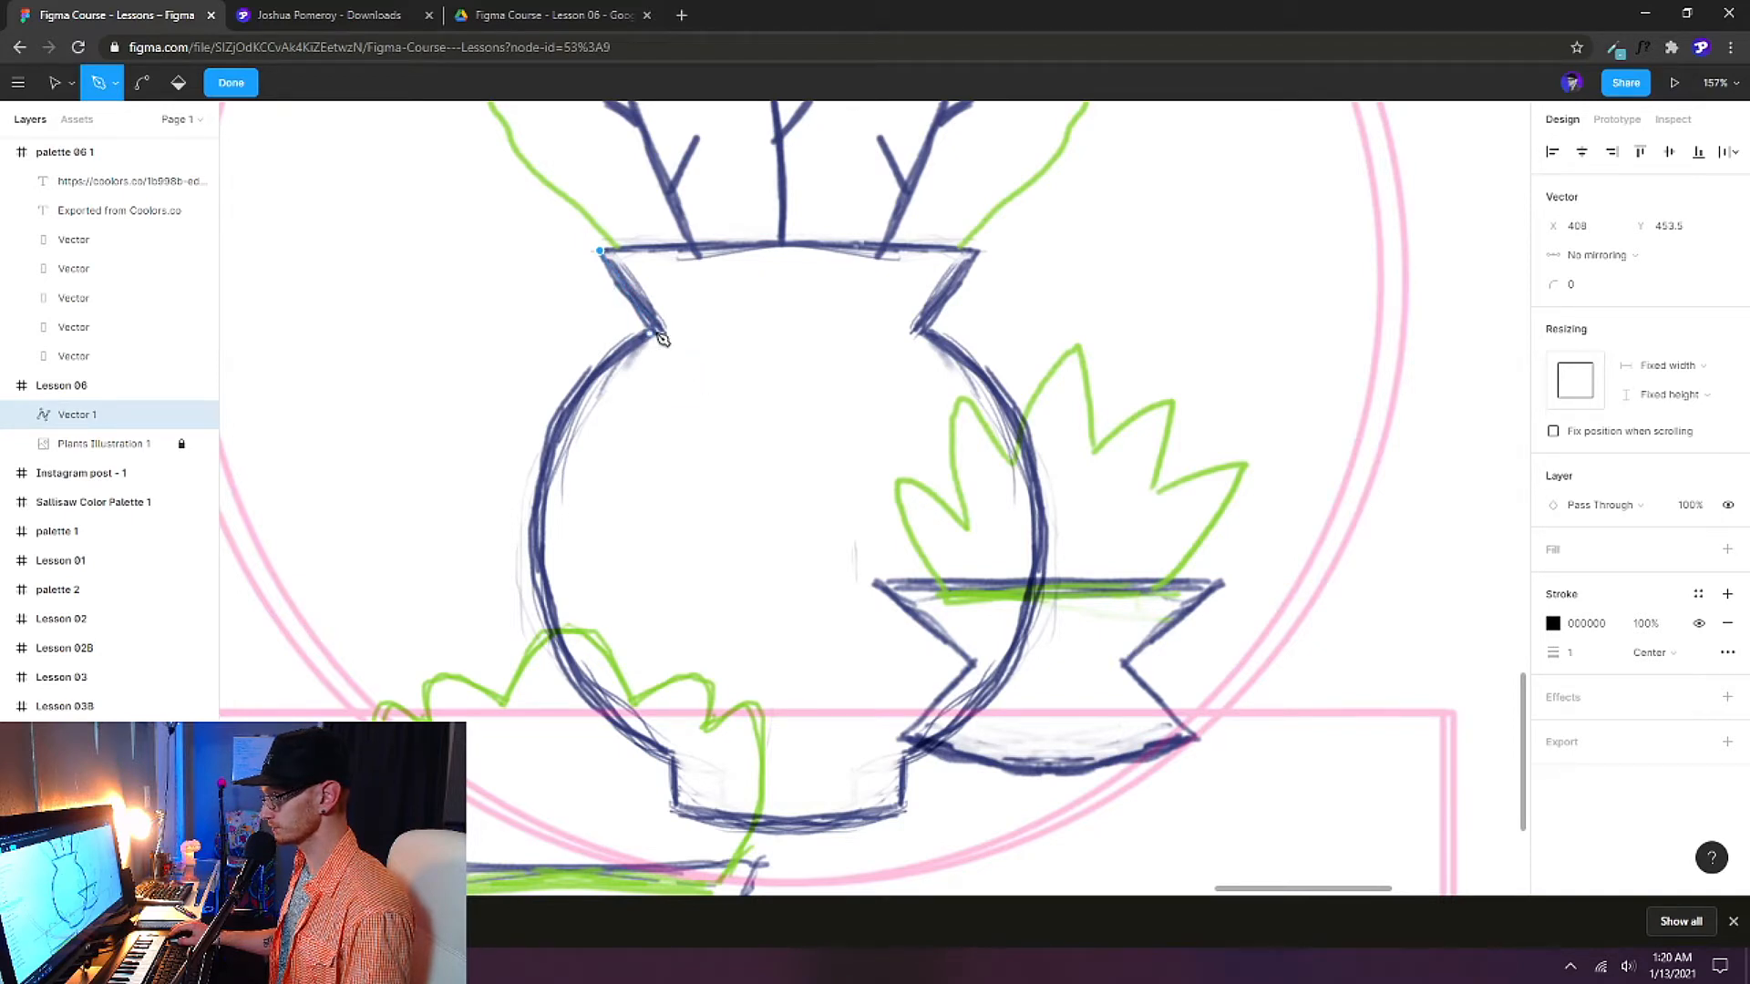
pyautogui.click(656, 333)
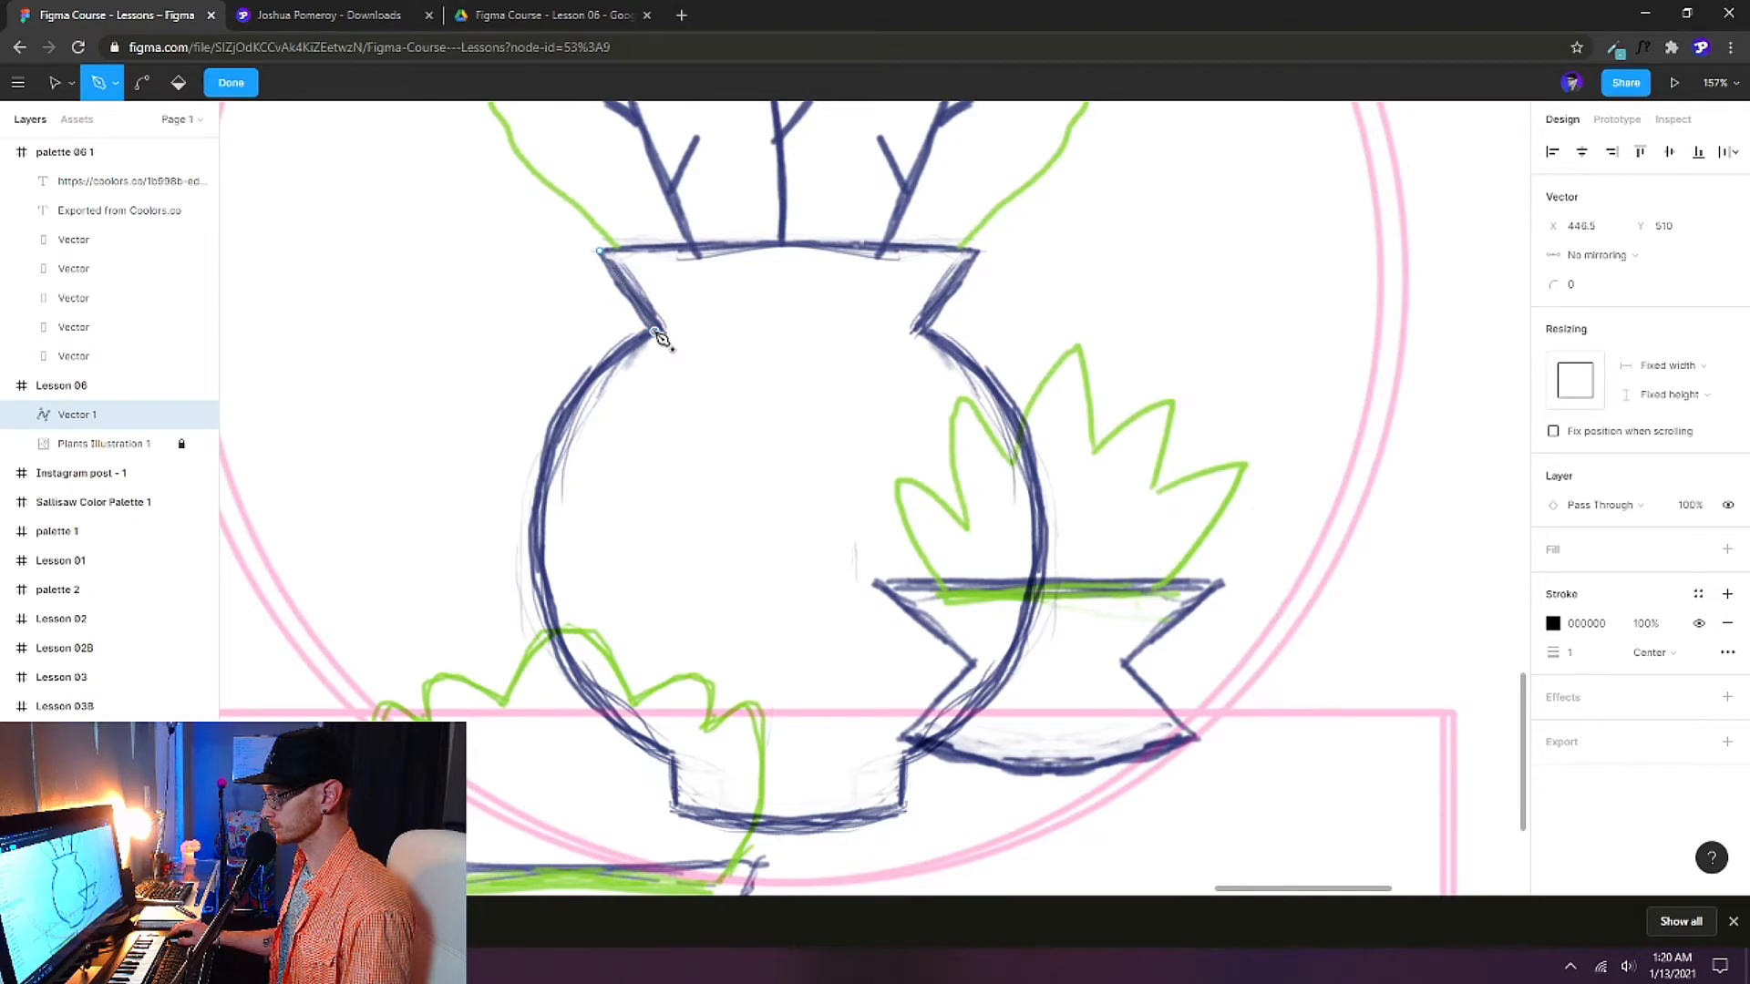
pyautogui.click(673, 762)
pyautogui.click(673, 811)
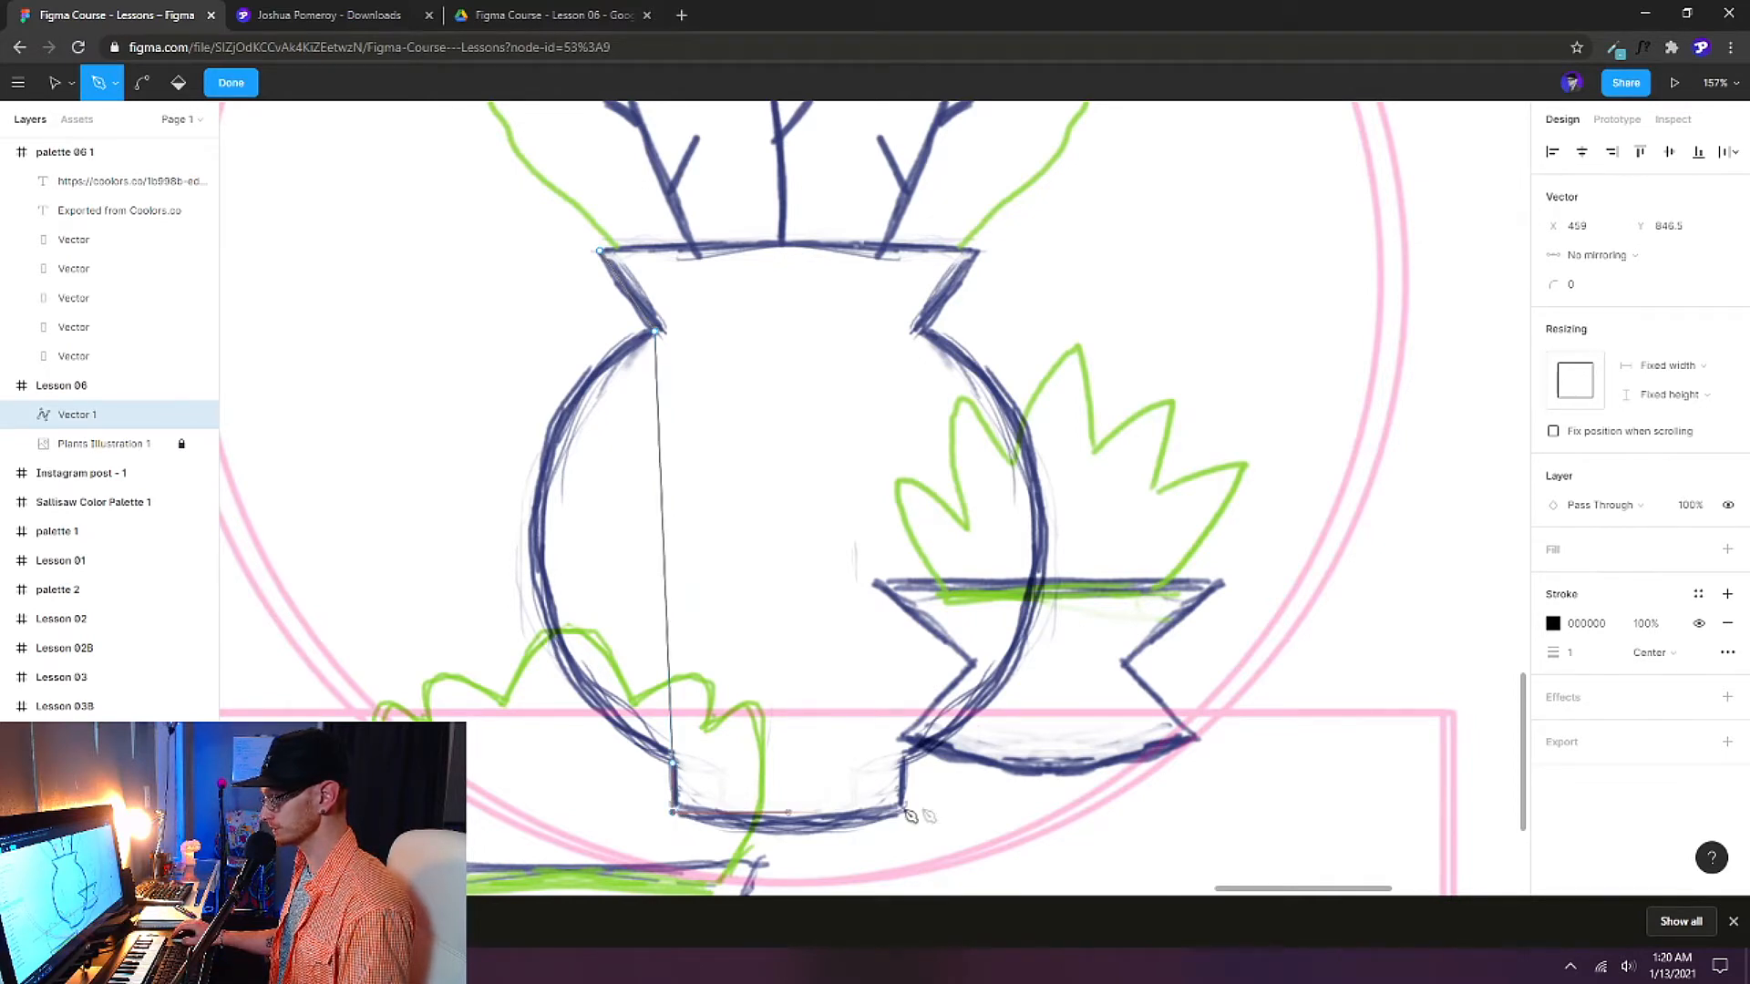
pyautogui.click(902, 812)
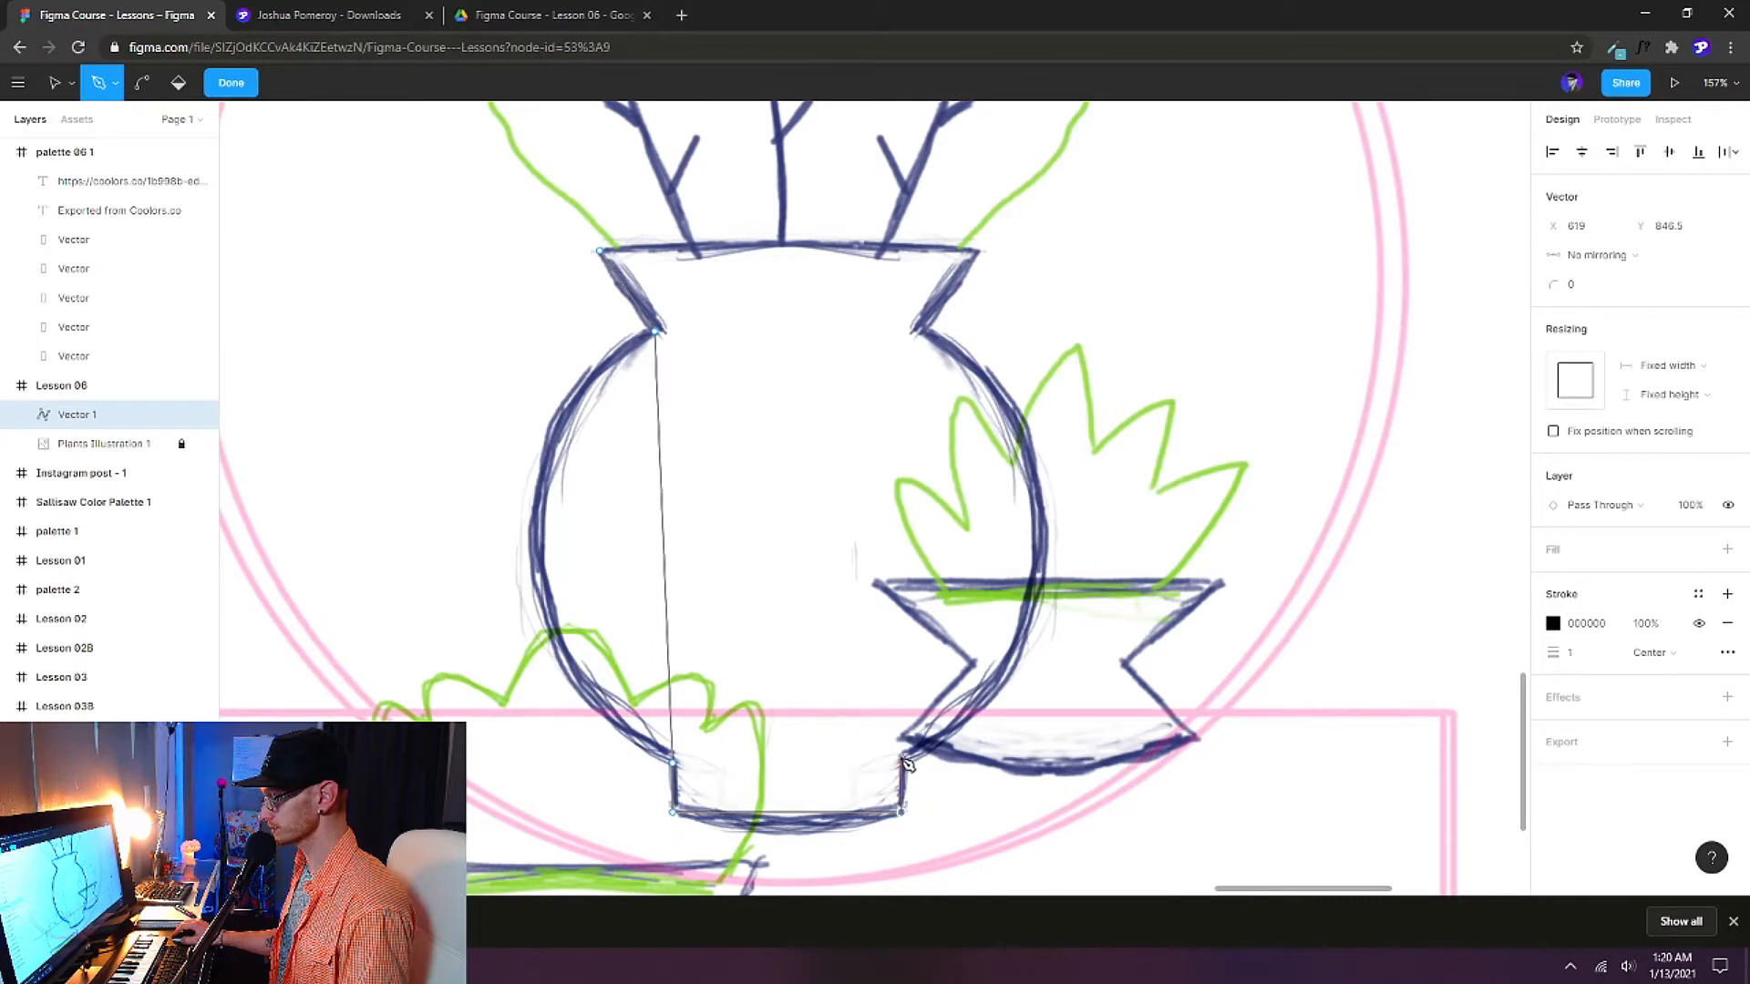
pyautogui.click(902, 763)
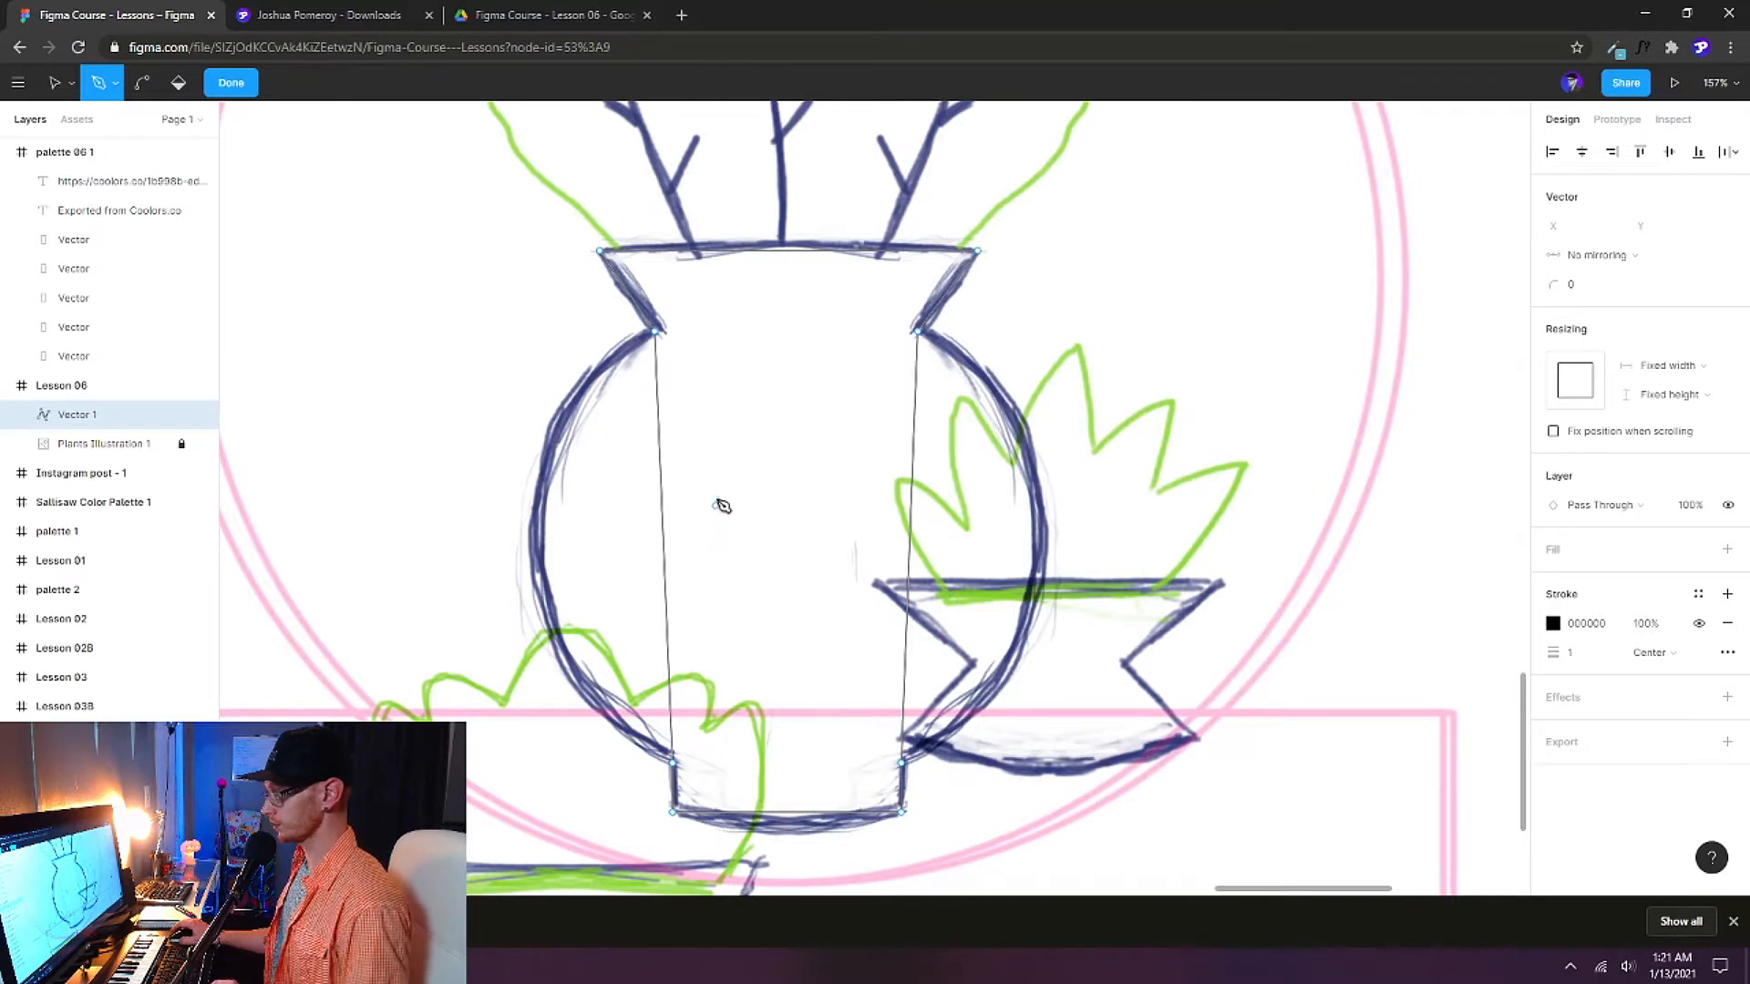
# Bend the vase outline's straight left side outward and adjust its lower curve handle to follow the sketched round body.
pyautogui.press('v')
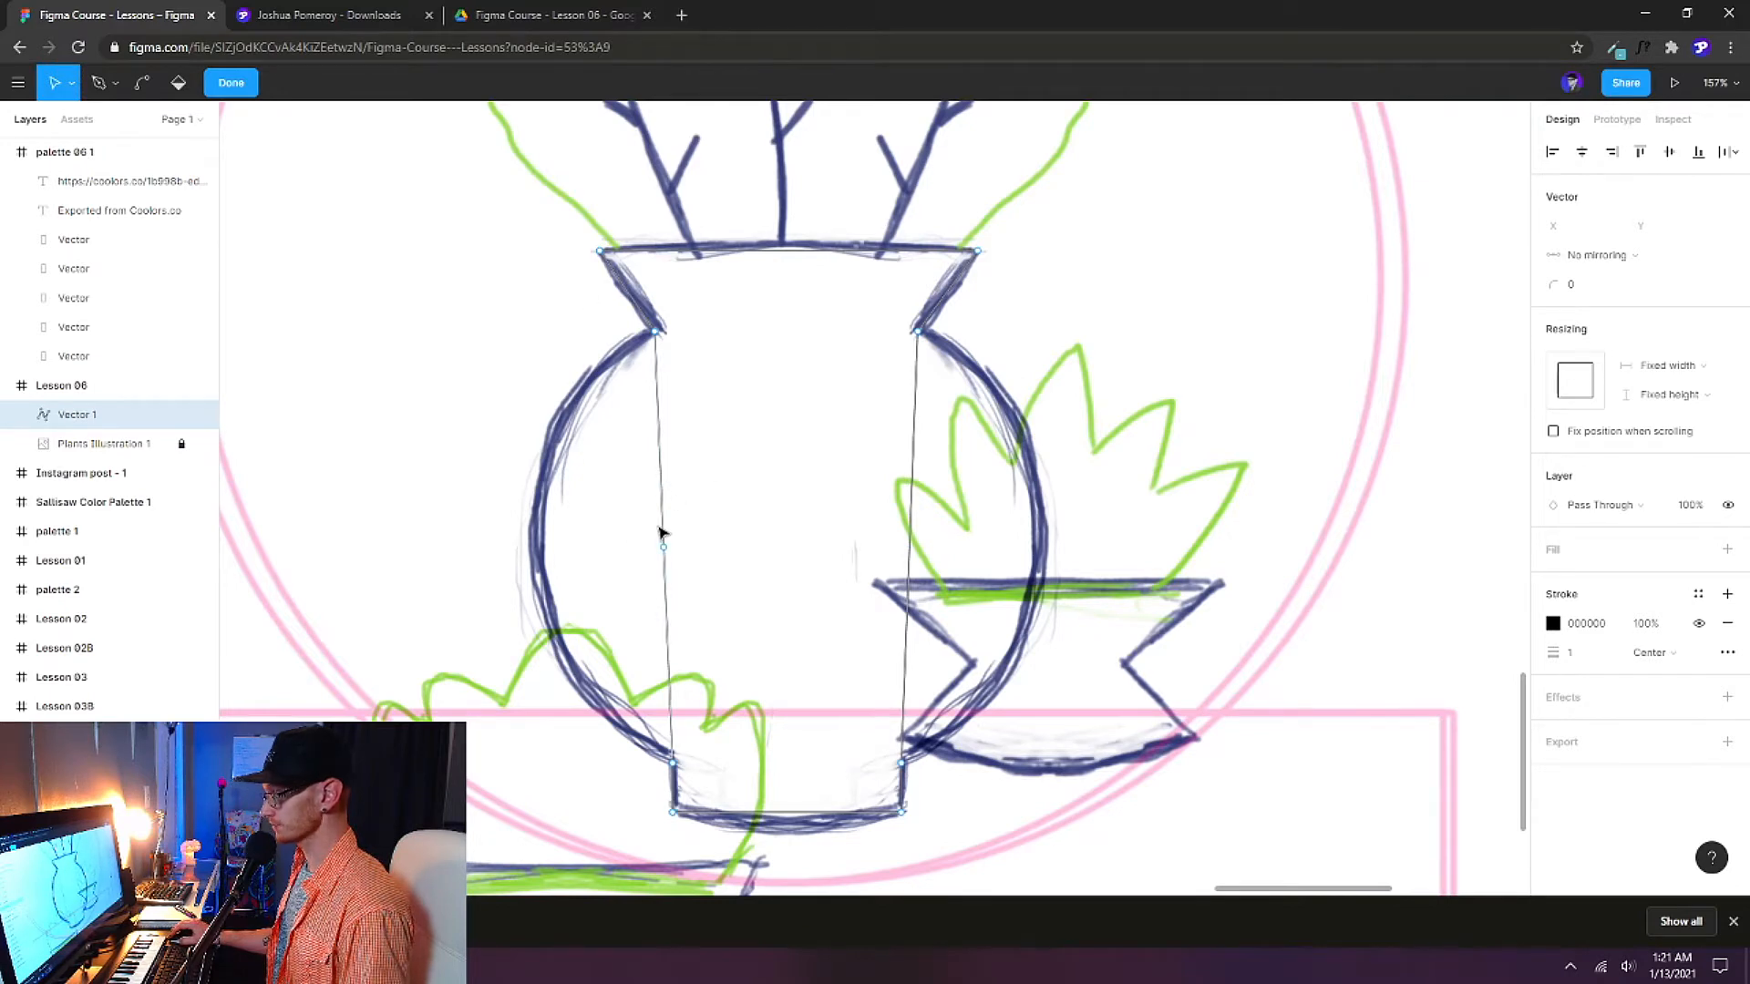
pyautogui.press('ctrl')
pyautogui.moveTo(665, 529); pyautogui.dragTo(489, 423)
pyautogui.moveTo(502, 623); pyautogui.dragTo(496, 688)
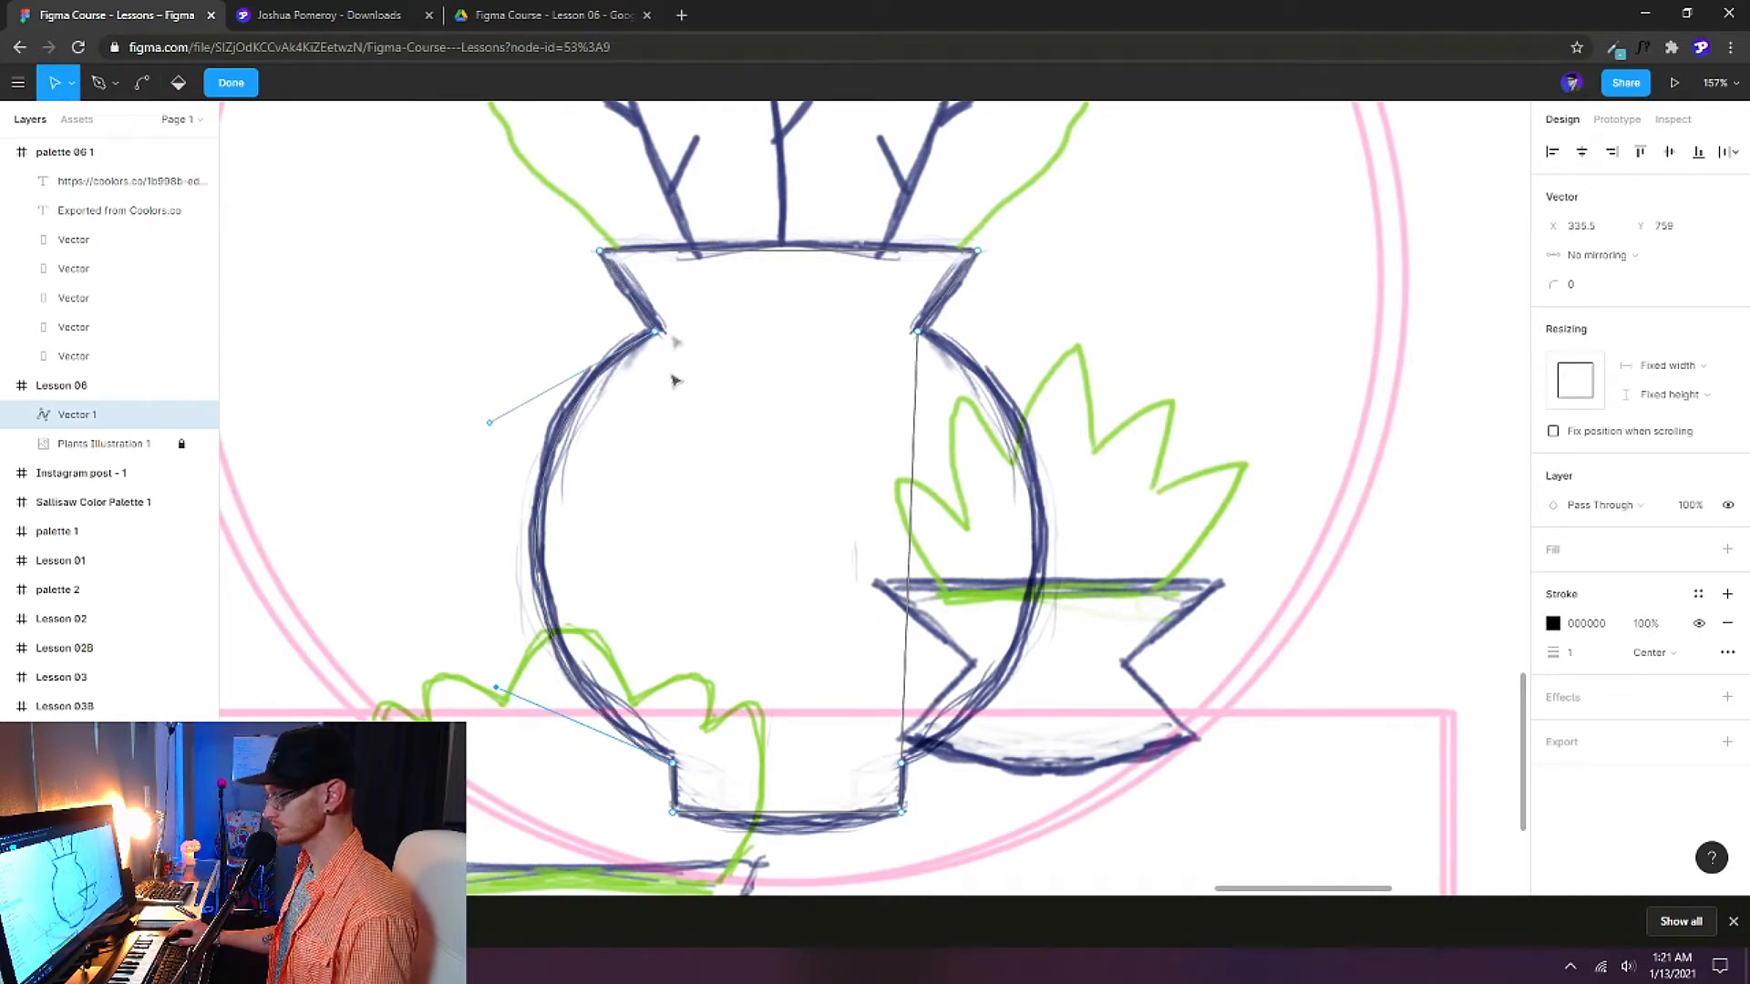
# Set the Plants Illustration 1 layer's opacity to 30%.
pyautogui.click(122, 450)
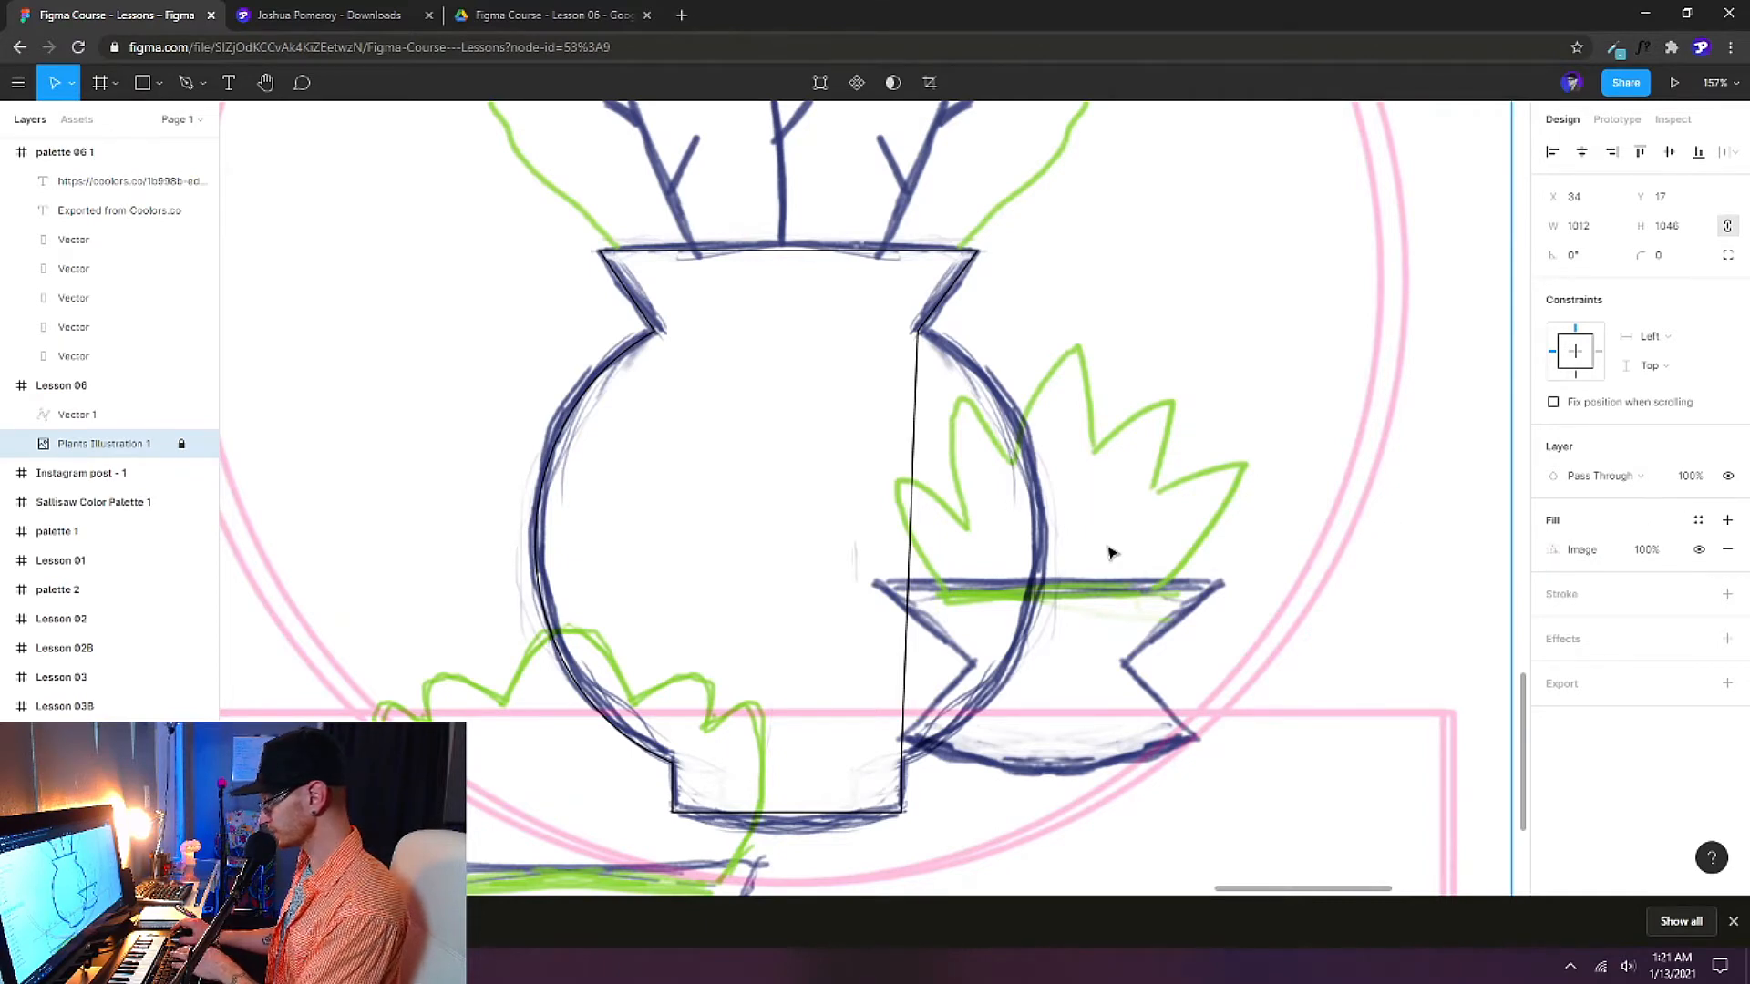
pyautogui.press('3')
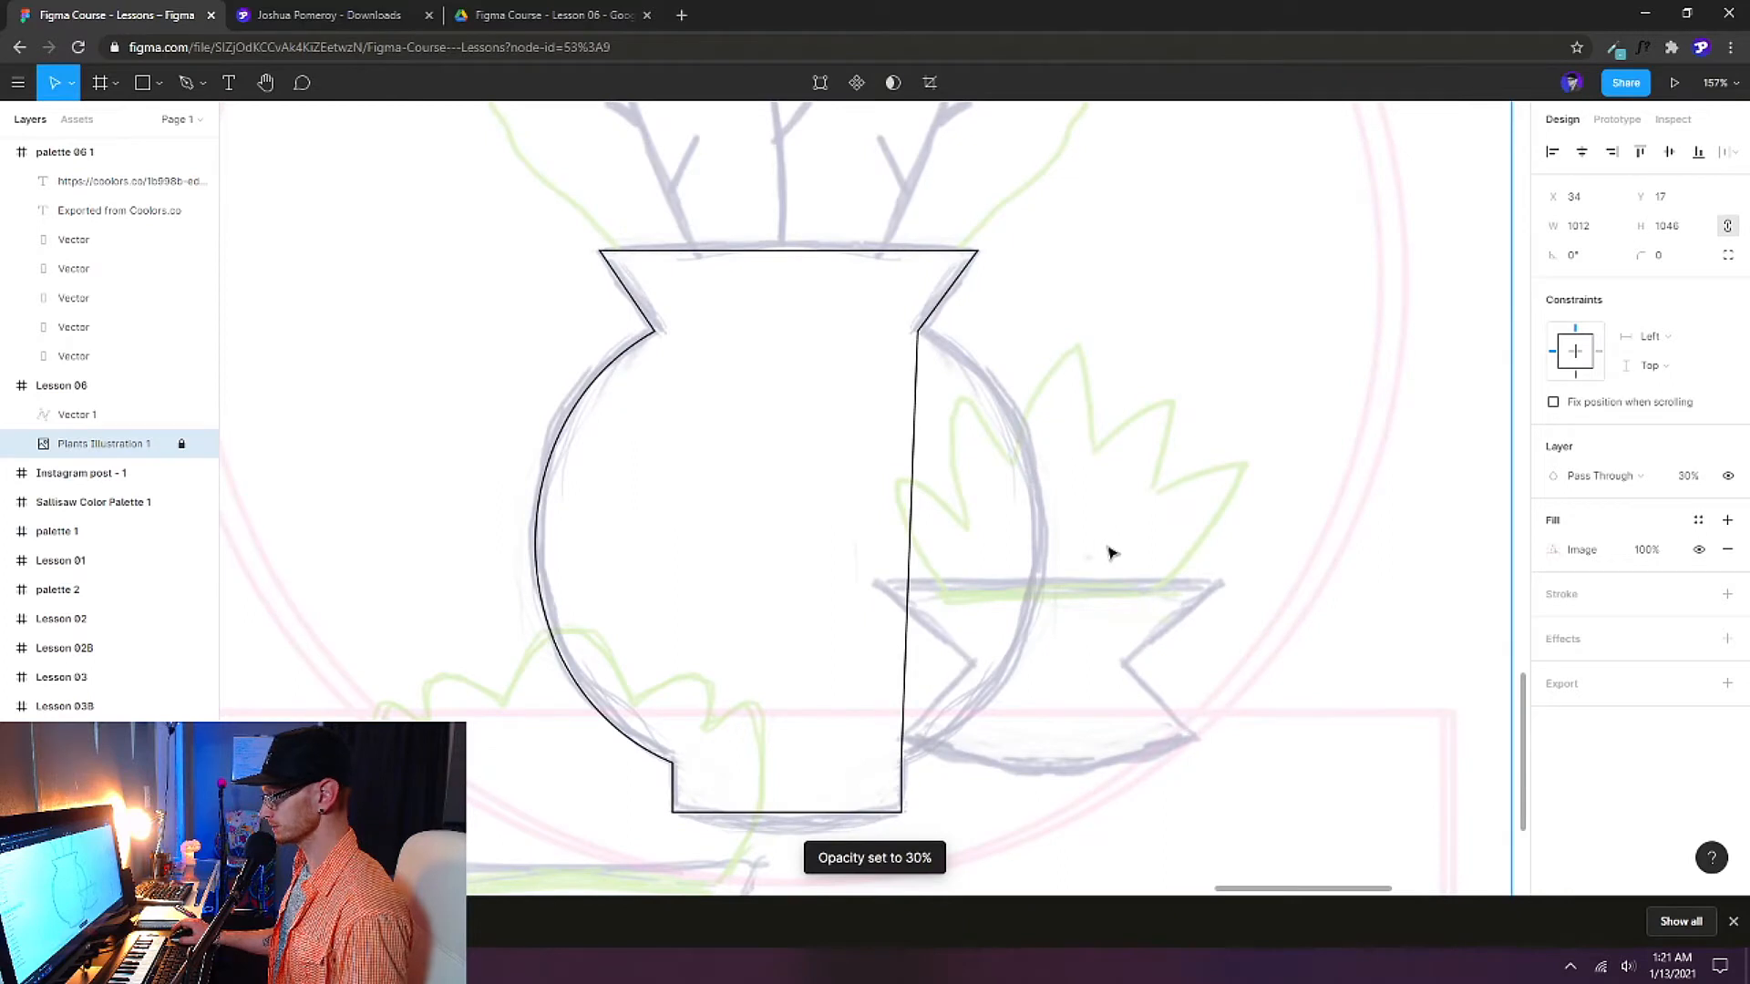
# Edit the vase outline, bending its straight right side outward and adjusting the lower handle to match the sketch.
pyautogui.click(914, 547)
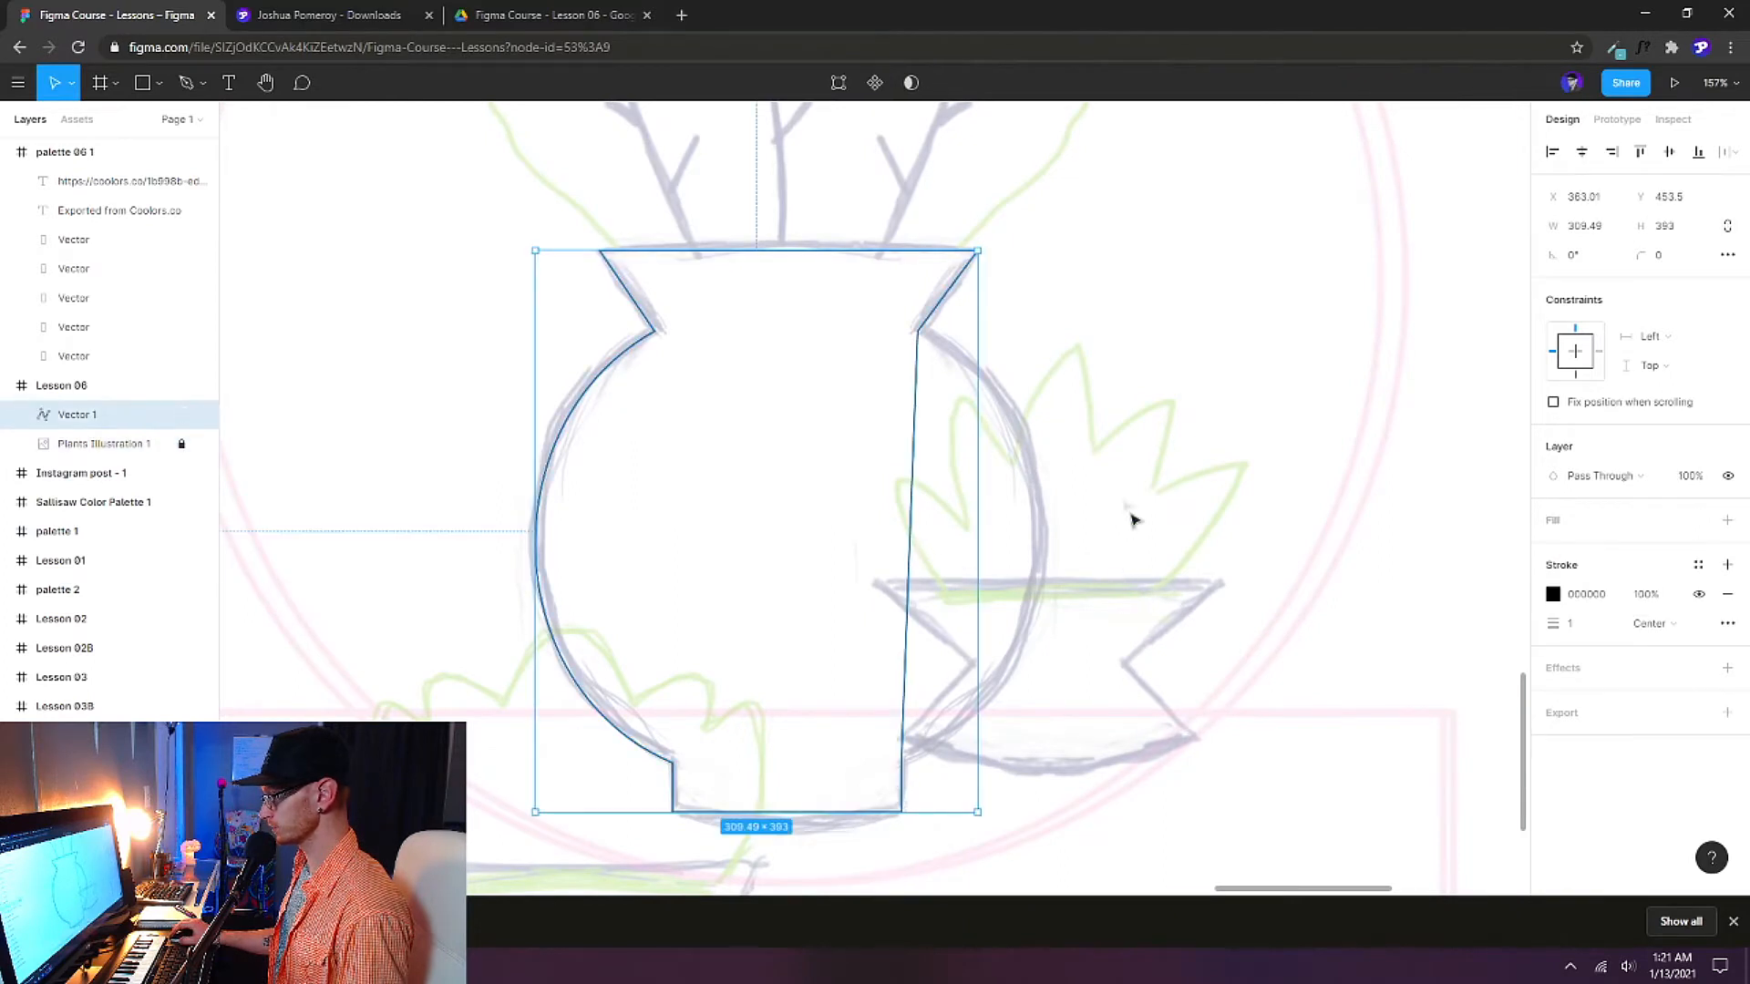
pyautogui.doubleClick(914, 539)
pyautogui.press('ctrl')
pyautogui.moveTo(914, 545); pyautogui.dragTo(1092, 417)
pyautogui.press('ctrl')
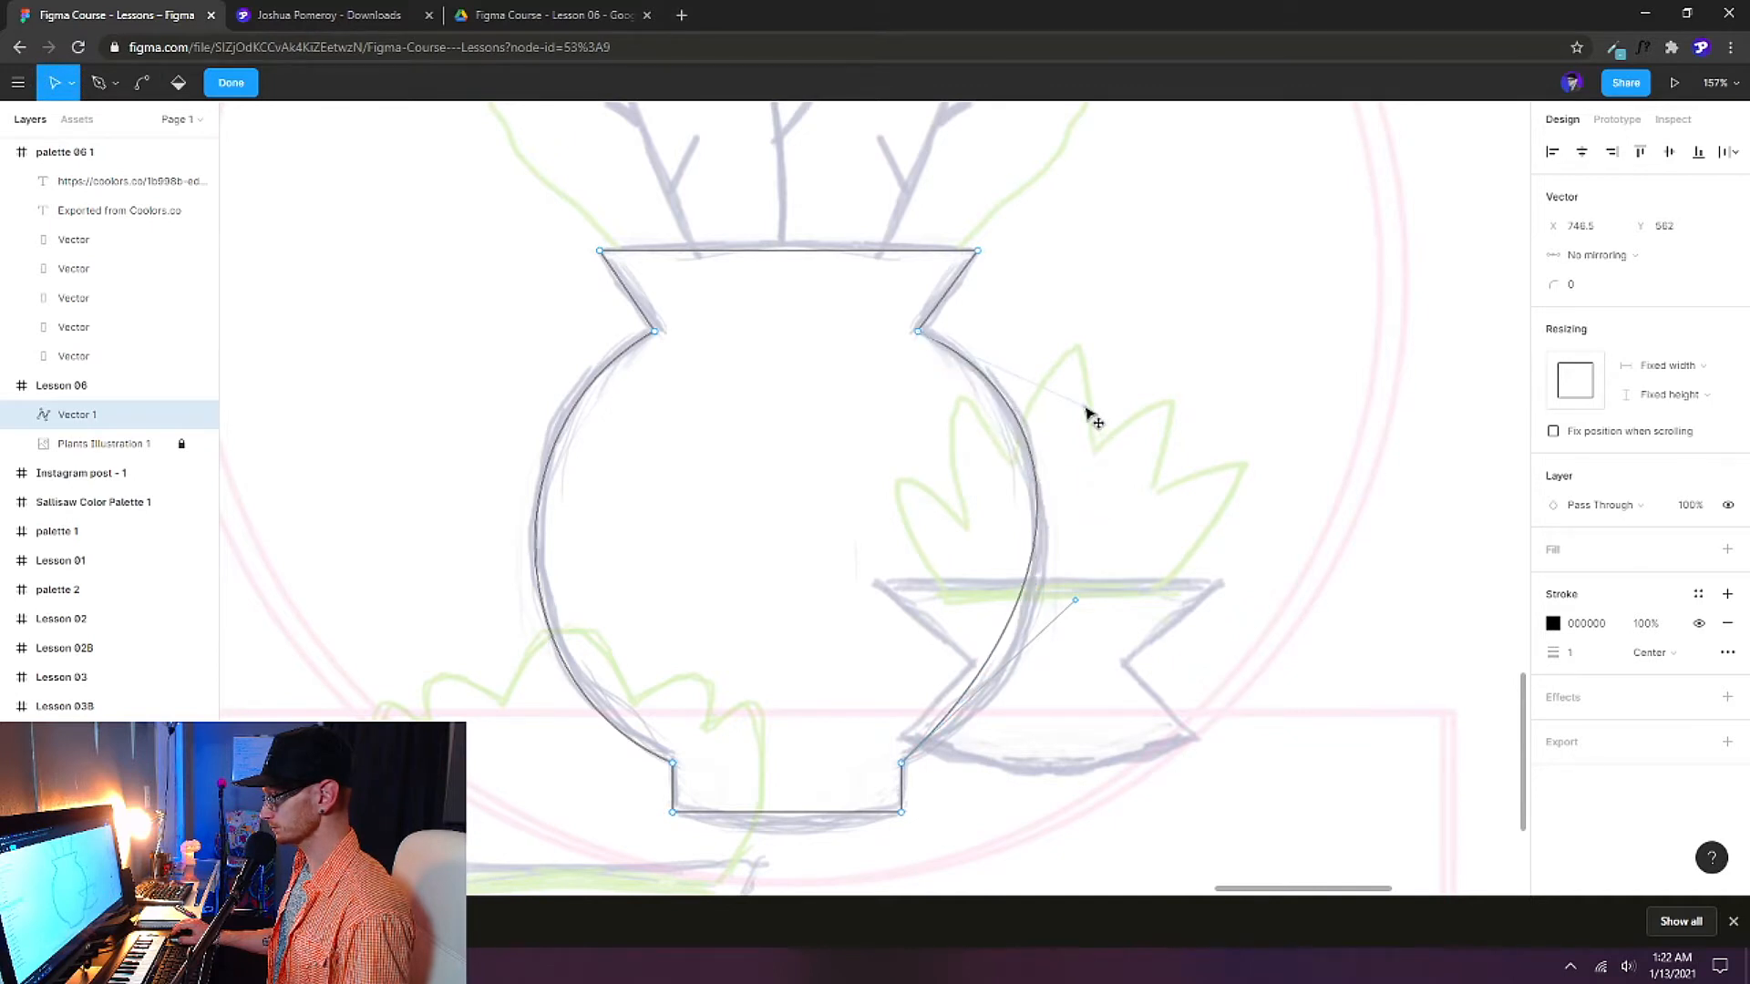
pyautogui.moveTo(1076, 600); pyautogui.dragTo(1090, 680)
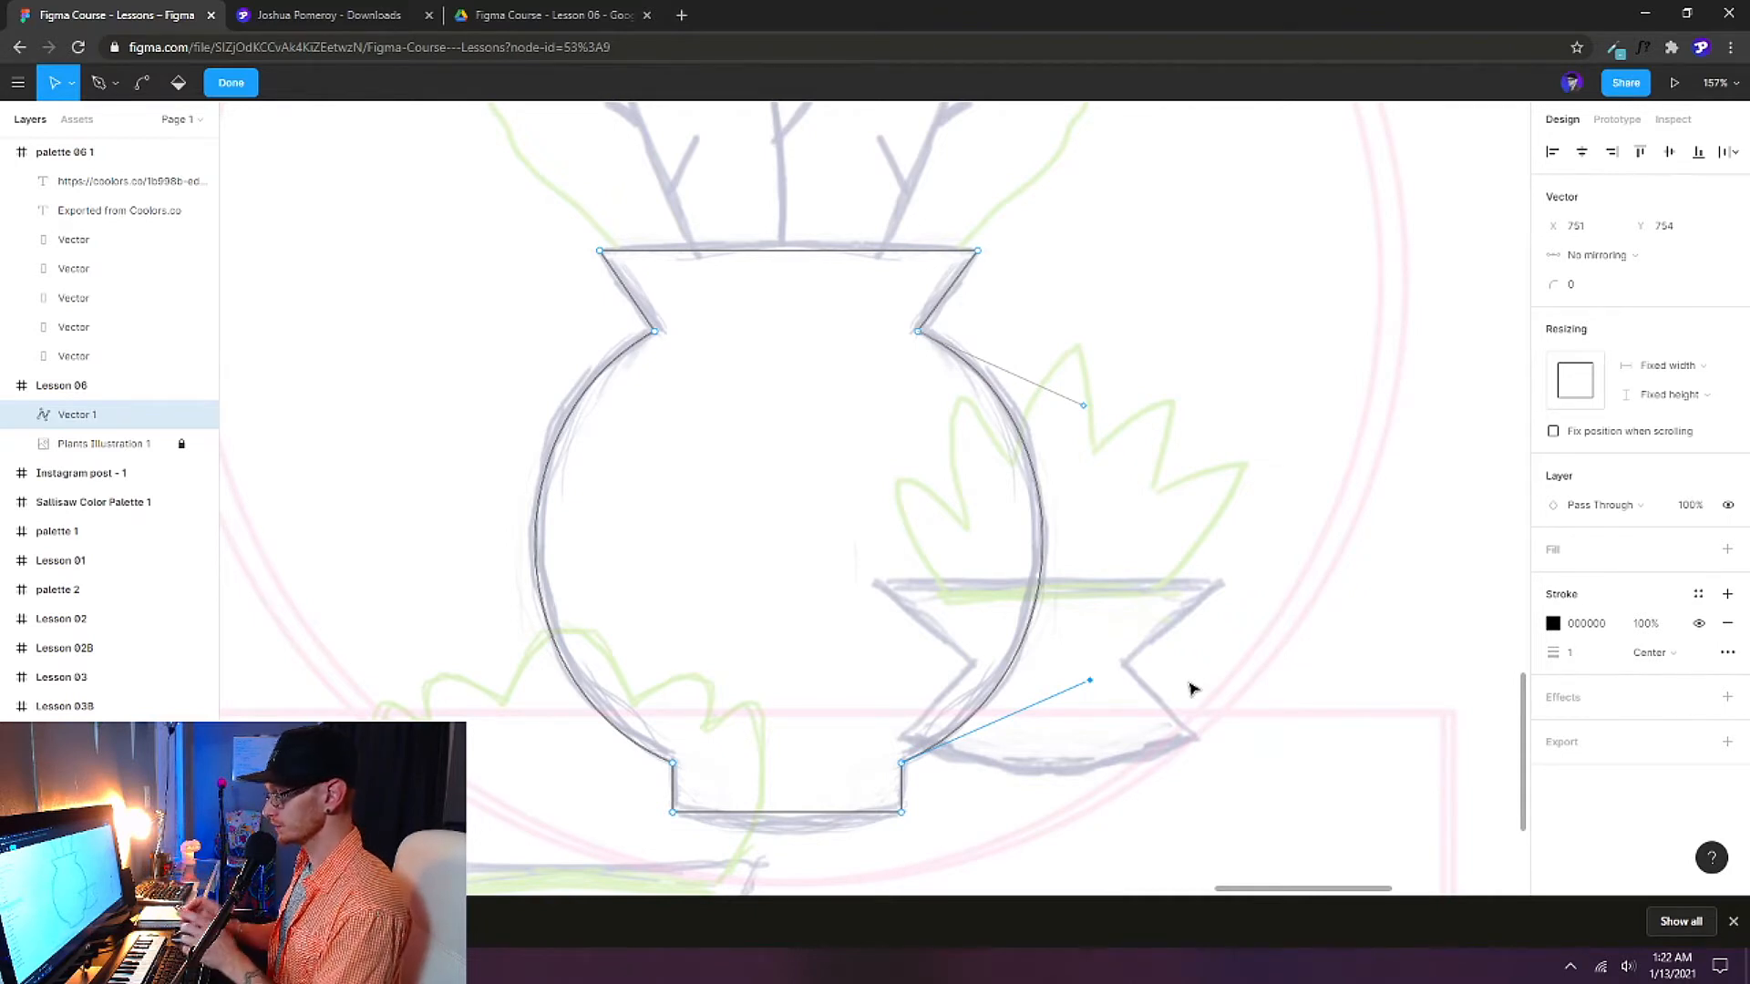
# Bend the vase's base edge slightly downward and its rim slightly upward, and finish editing the outline.
pyautogui.press('ctrl')
pyautogui.moveTo(785, 816); pyautogui.dragTo(787, 833)
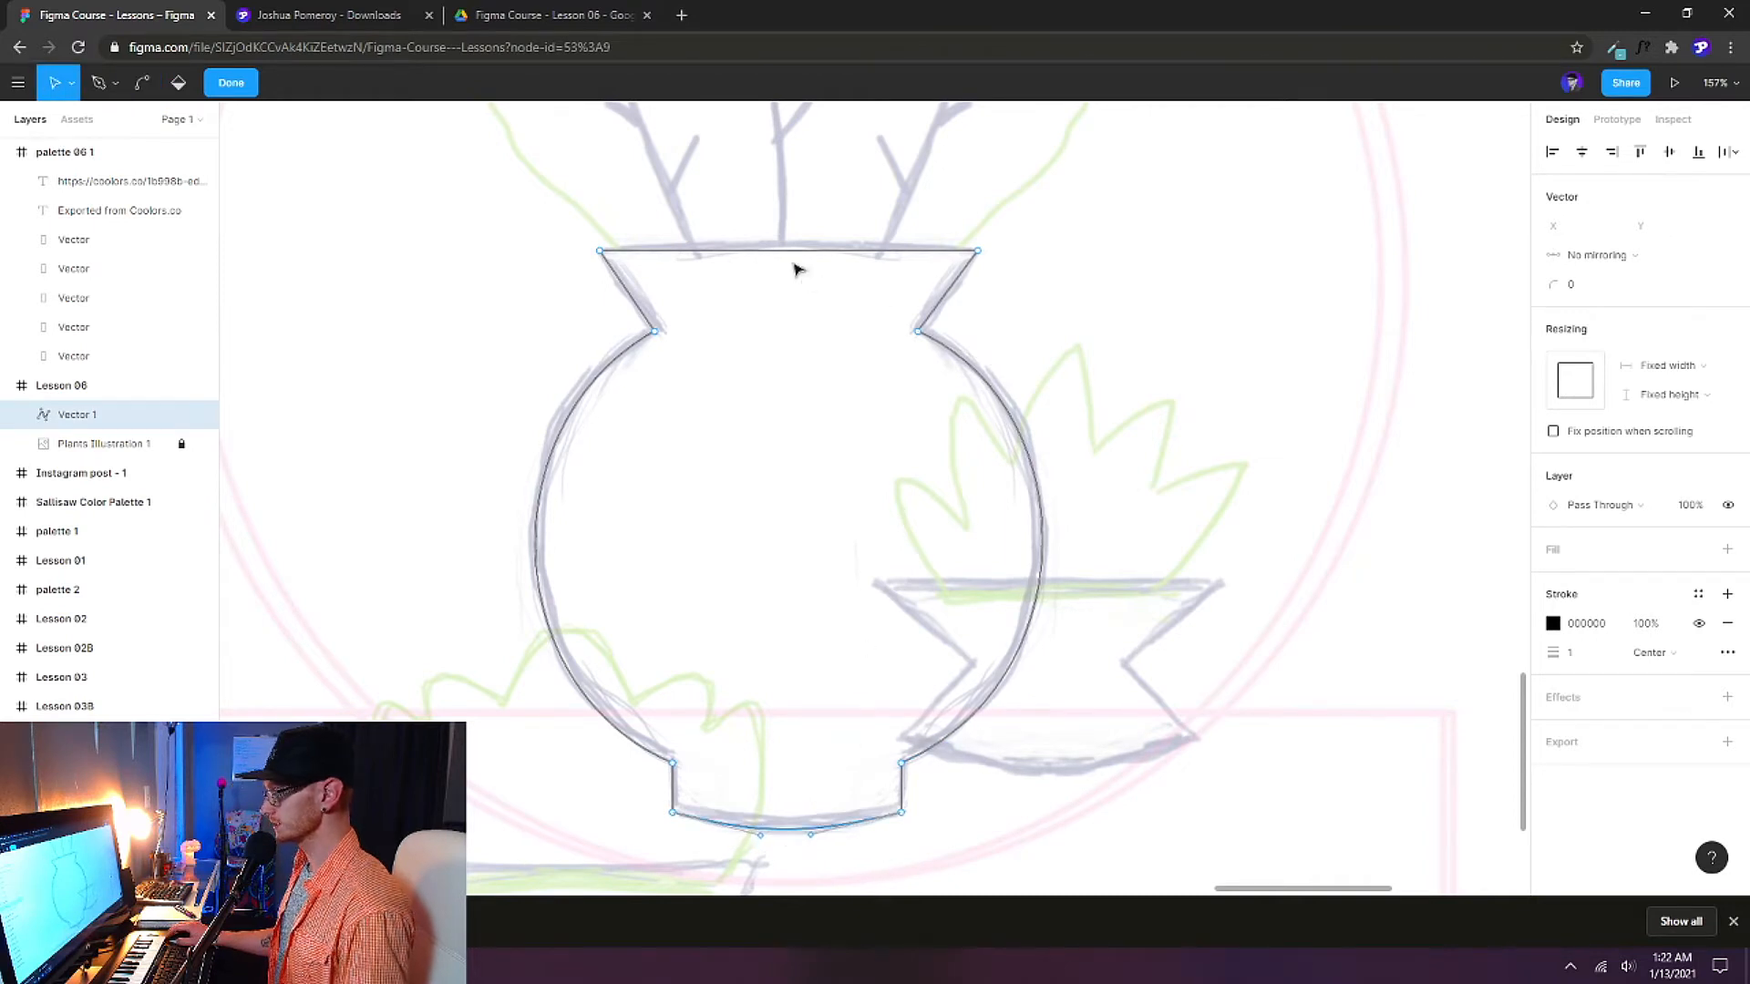
pyautogui.press('ctrl')
pyautogui.moveTo(792, 258); pyautogui.dragTo(793, 245)
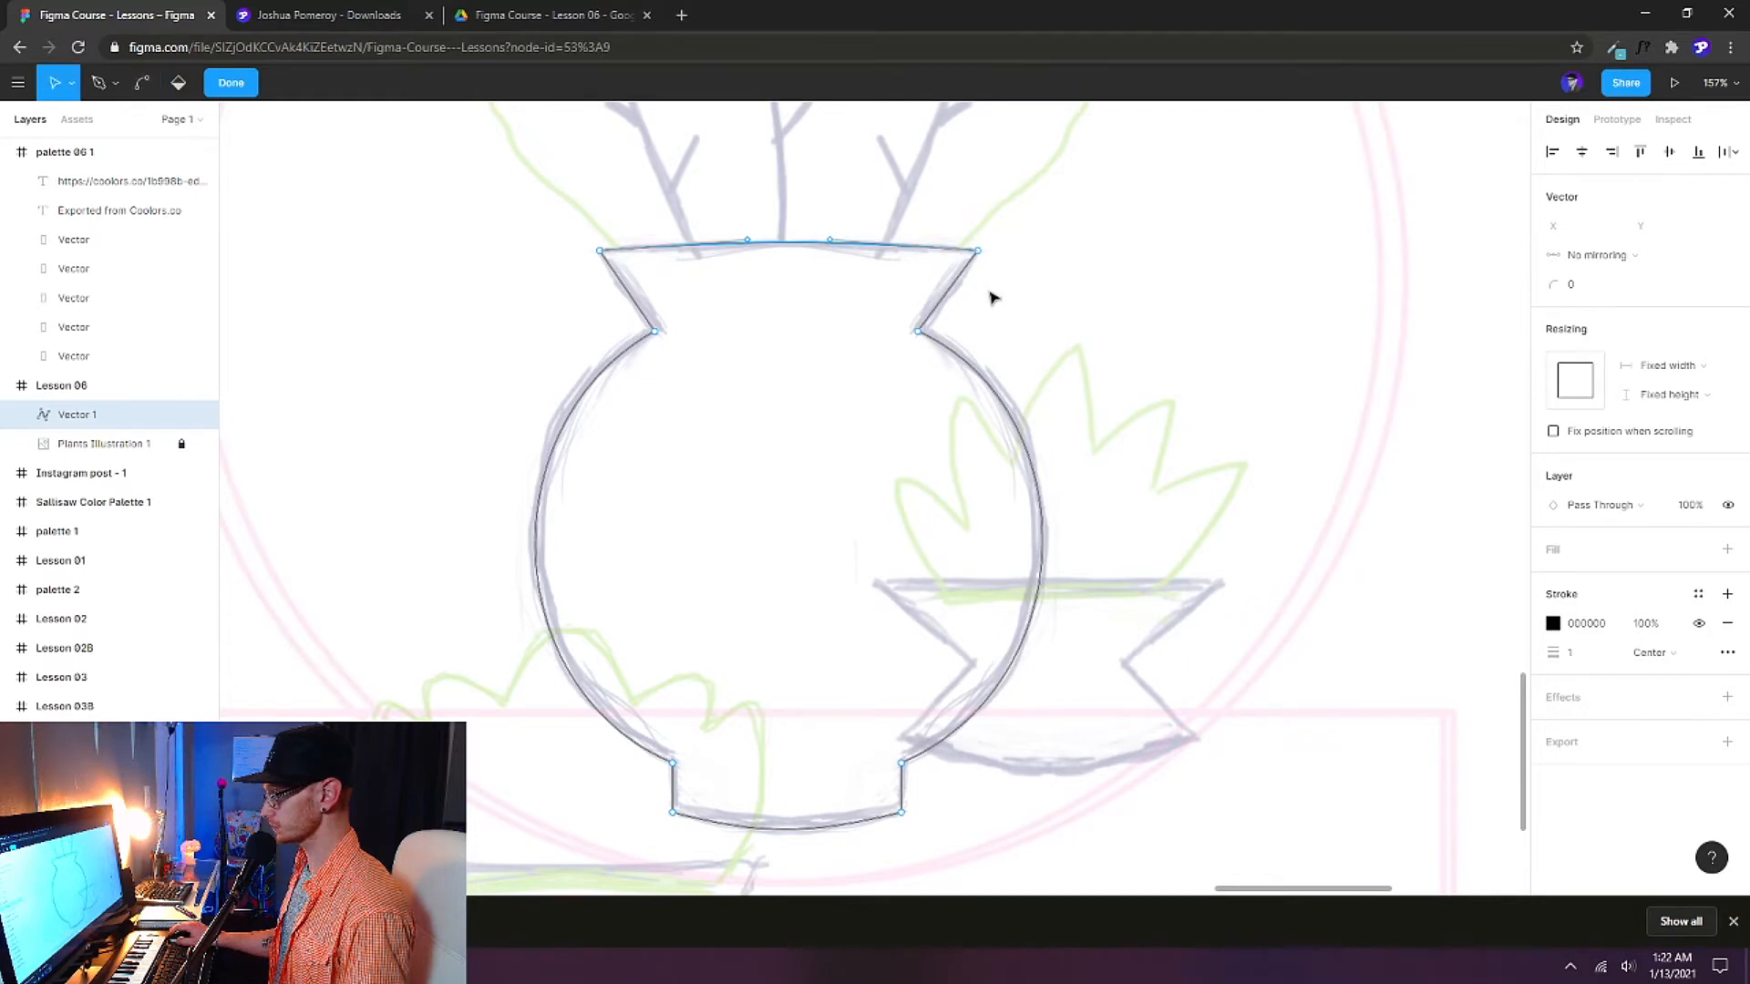
pyautogui.scroll(-5, 512, 517)
pyautogui.scroll(-1, 822, 581)
pyautogui.scroll(1, 824, 580)
pyautogui.scroll(2, 822, 580)
pyautogui.press('Escape')
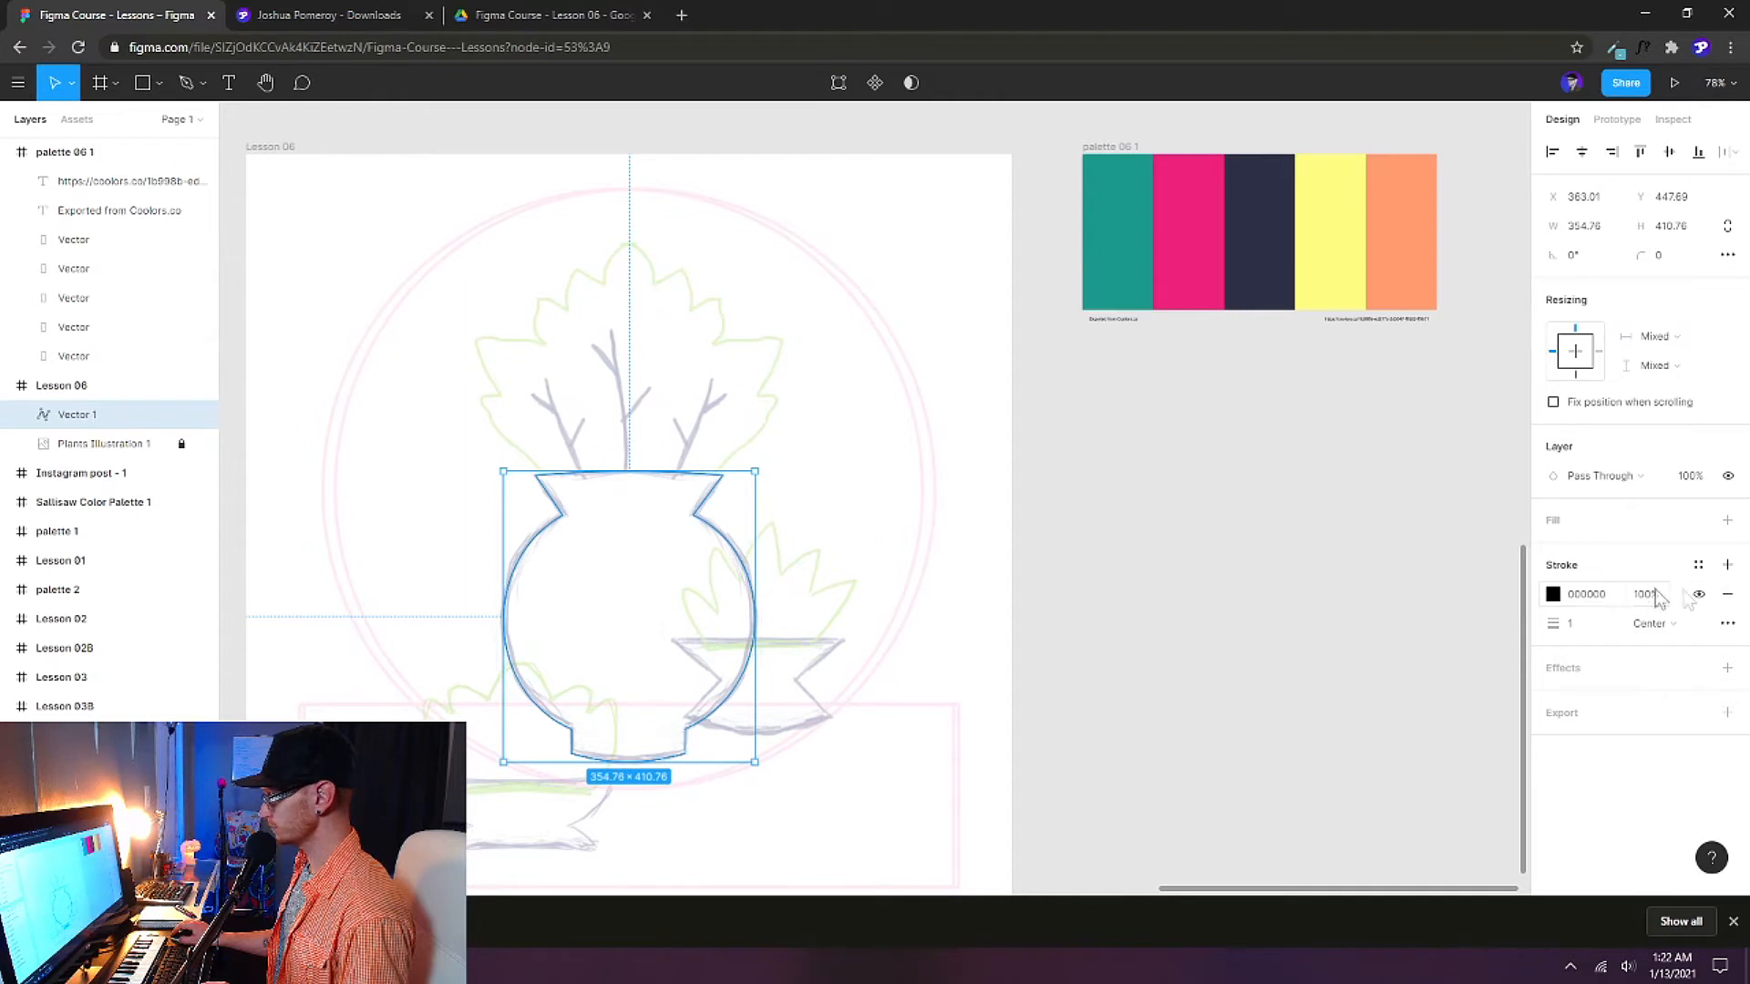
# Remove the vase's stroke and fill it with the palette's dark navy, 2D3047.
pyautogui.click(1728, 595)
pyautogui.click(1727, 520)
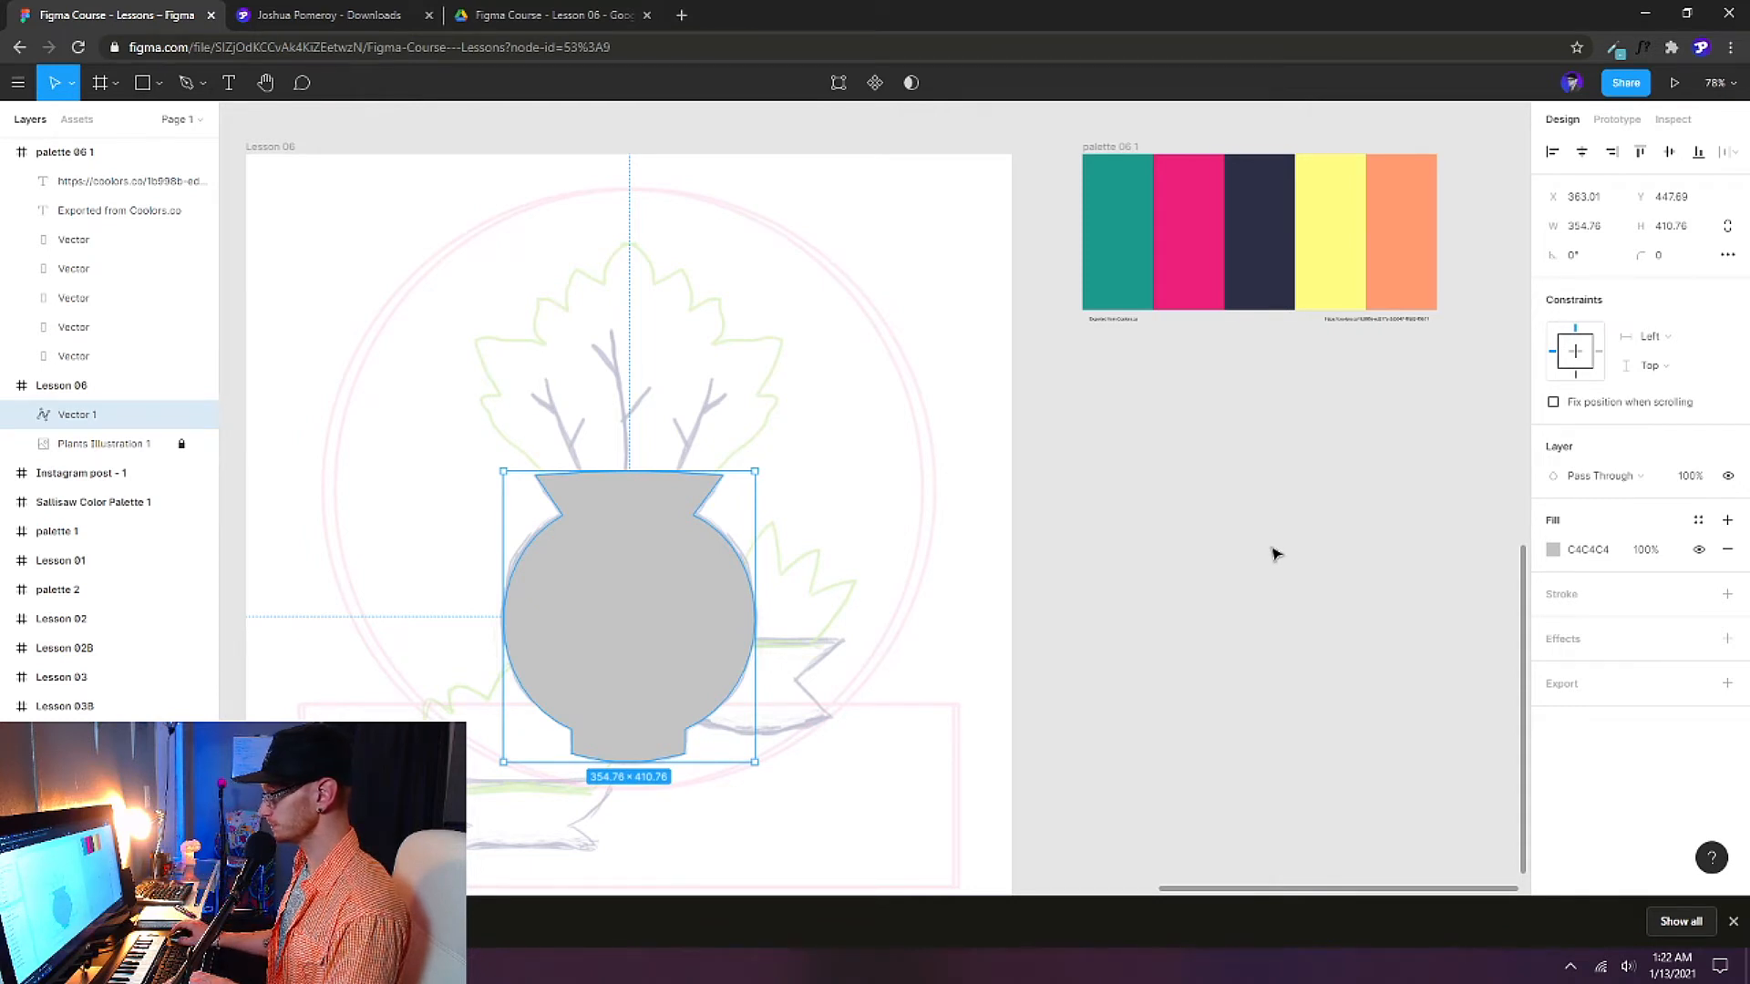
pyautogui.press('i')
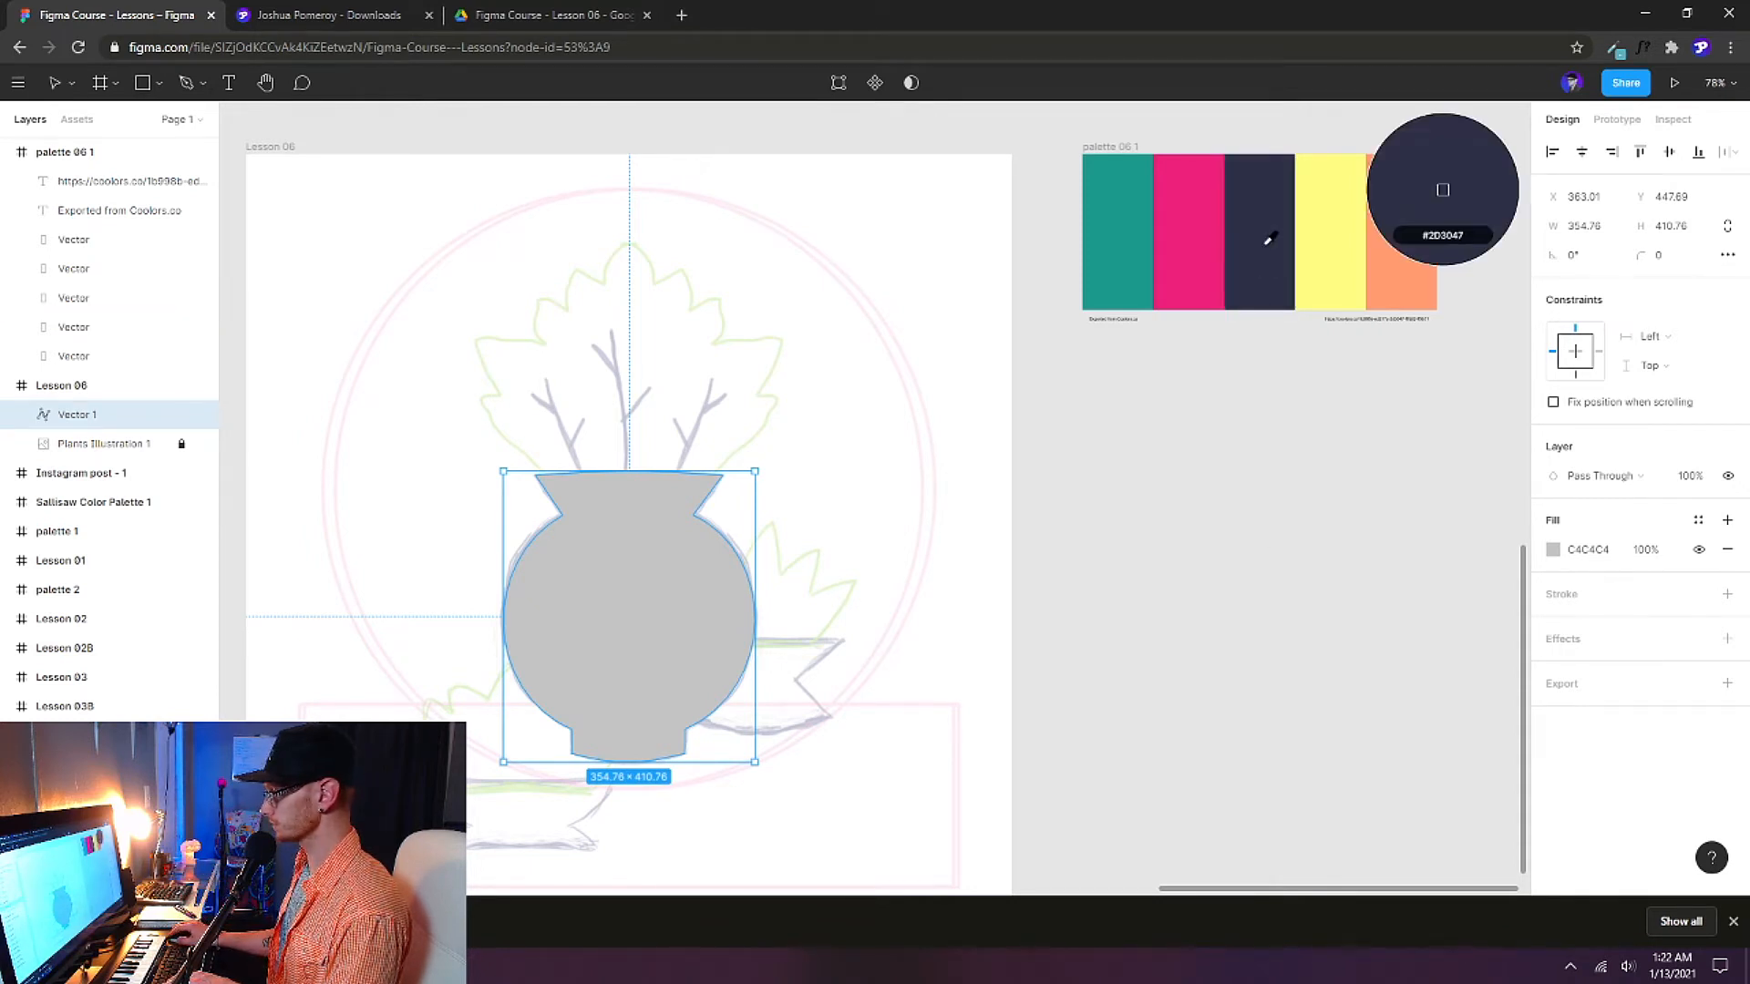
pyautogui.click(1273, 237)
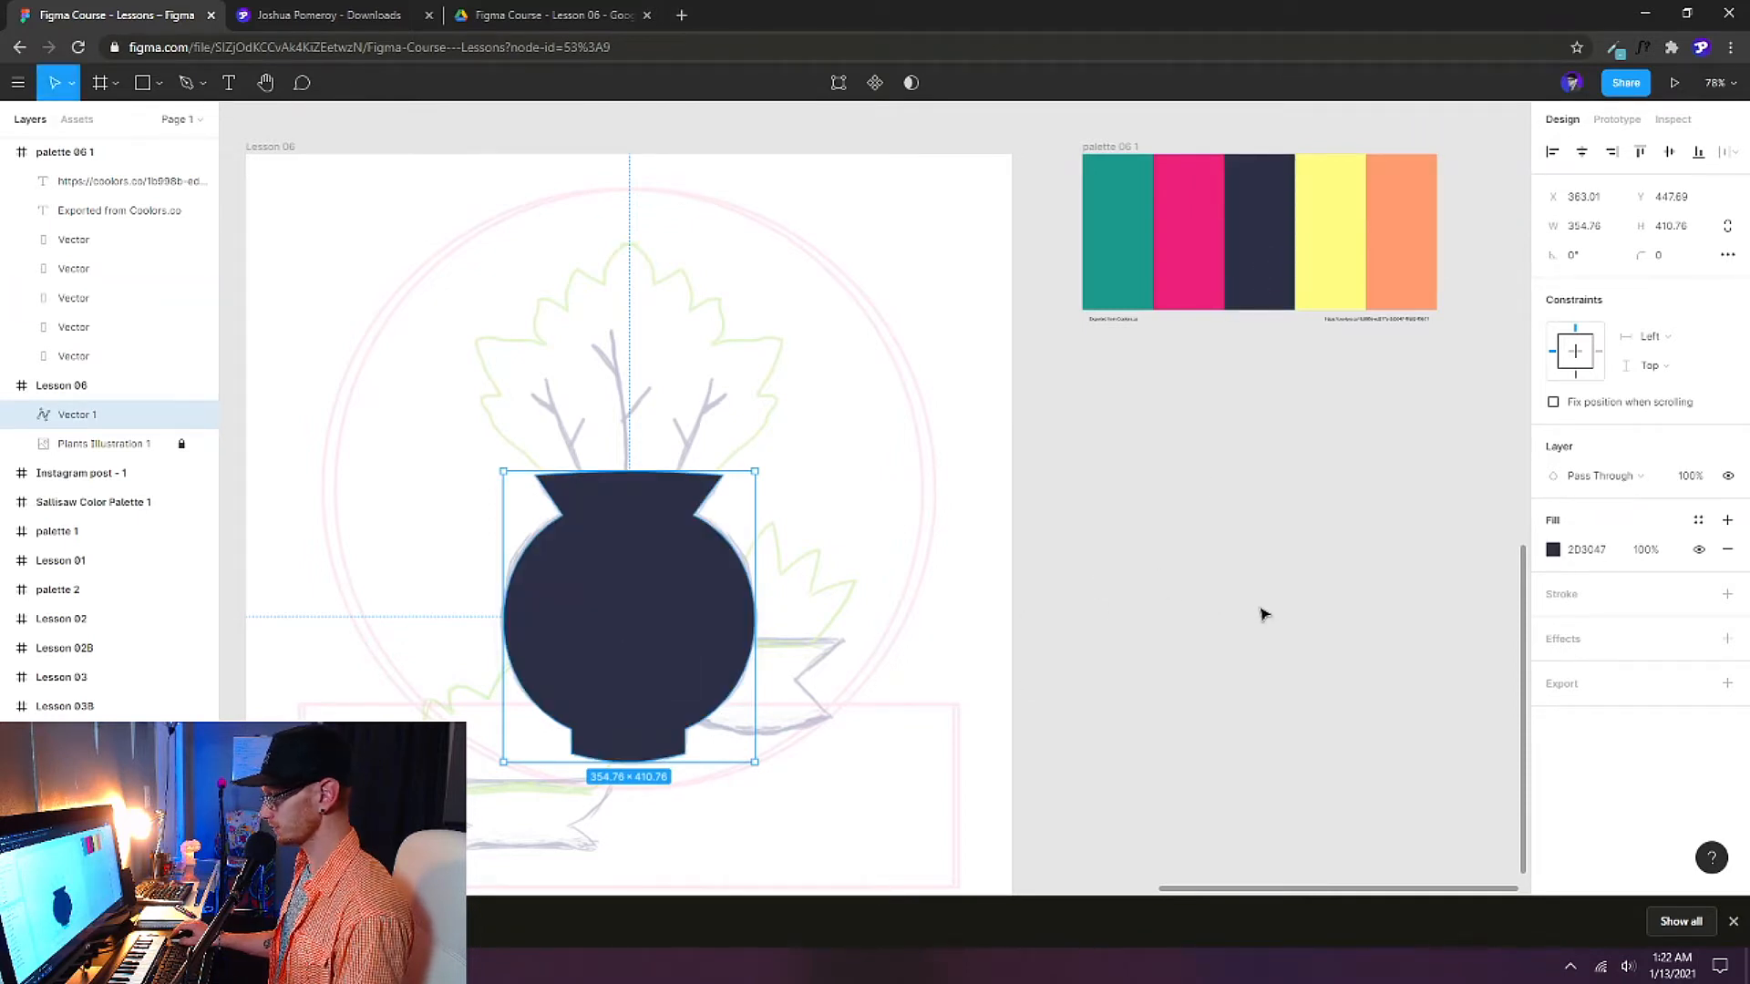
# Move the filled vase out of the Lesson 06 frame to the empty canvas below the color palette.
pyautogui.scroll(-2, 1203, 606)
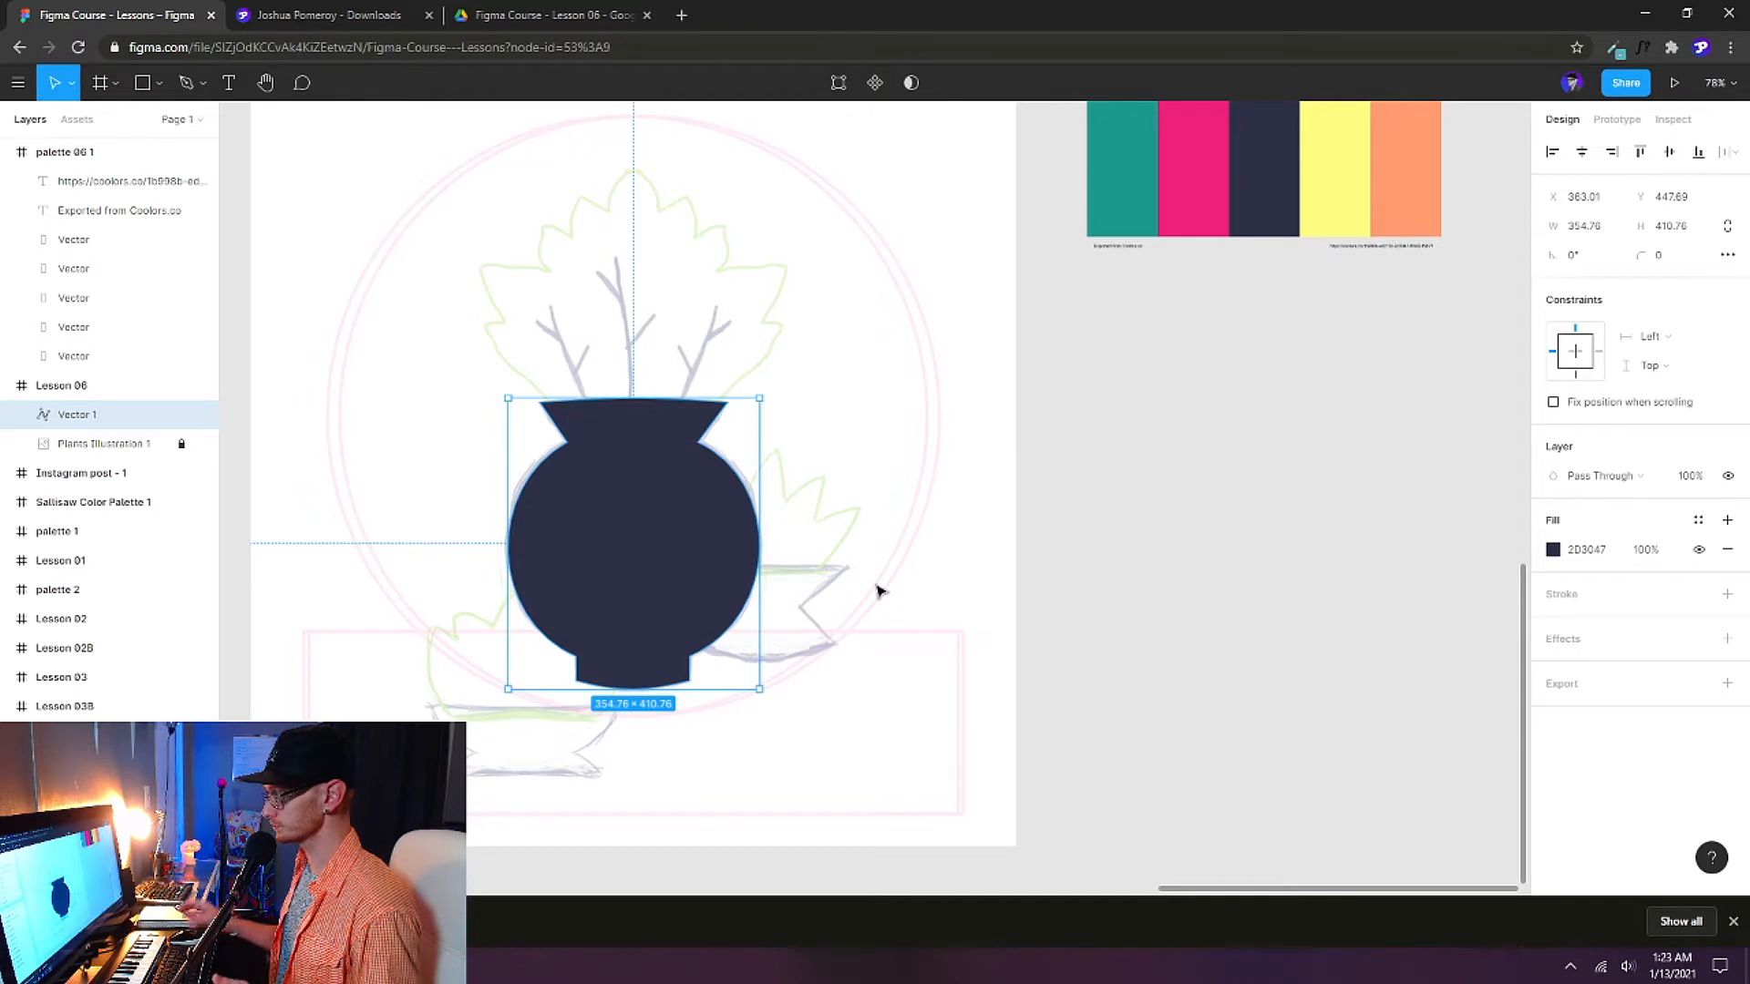
pyautogui.moveTo(627, 538); pyautogui.dragTo(1216, 459)
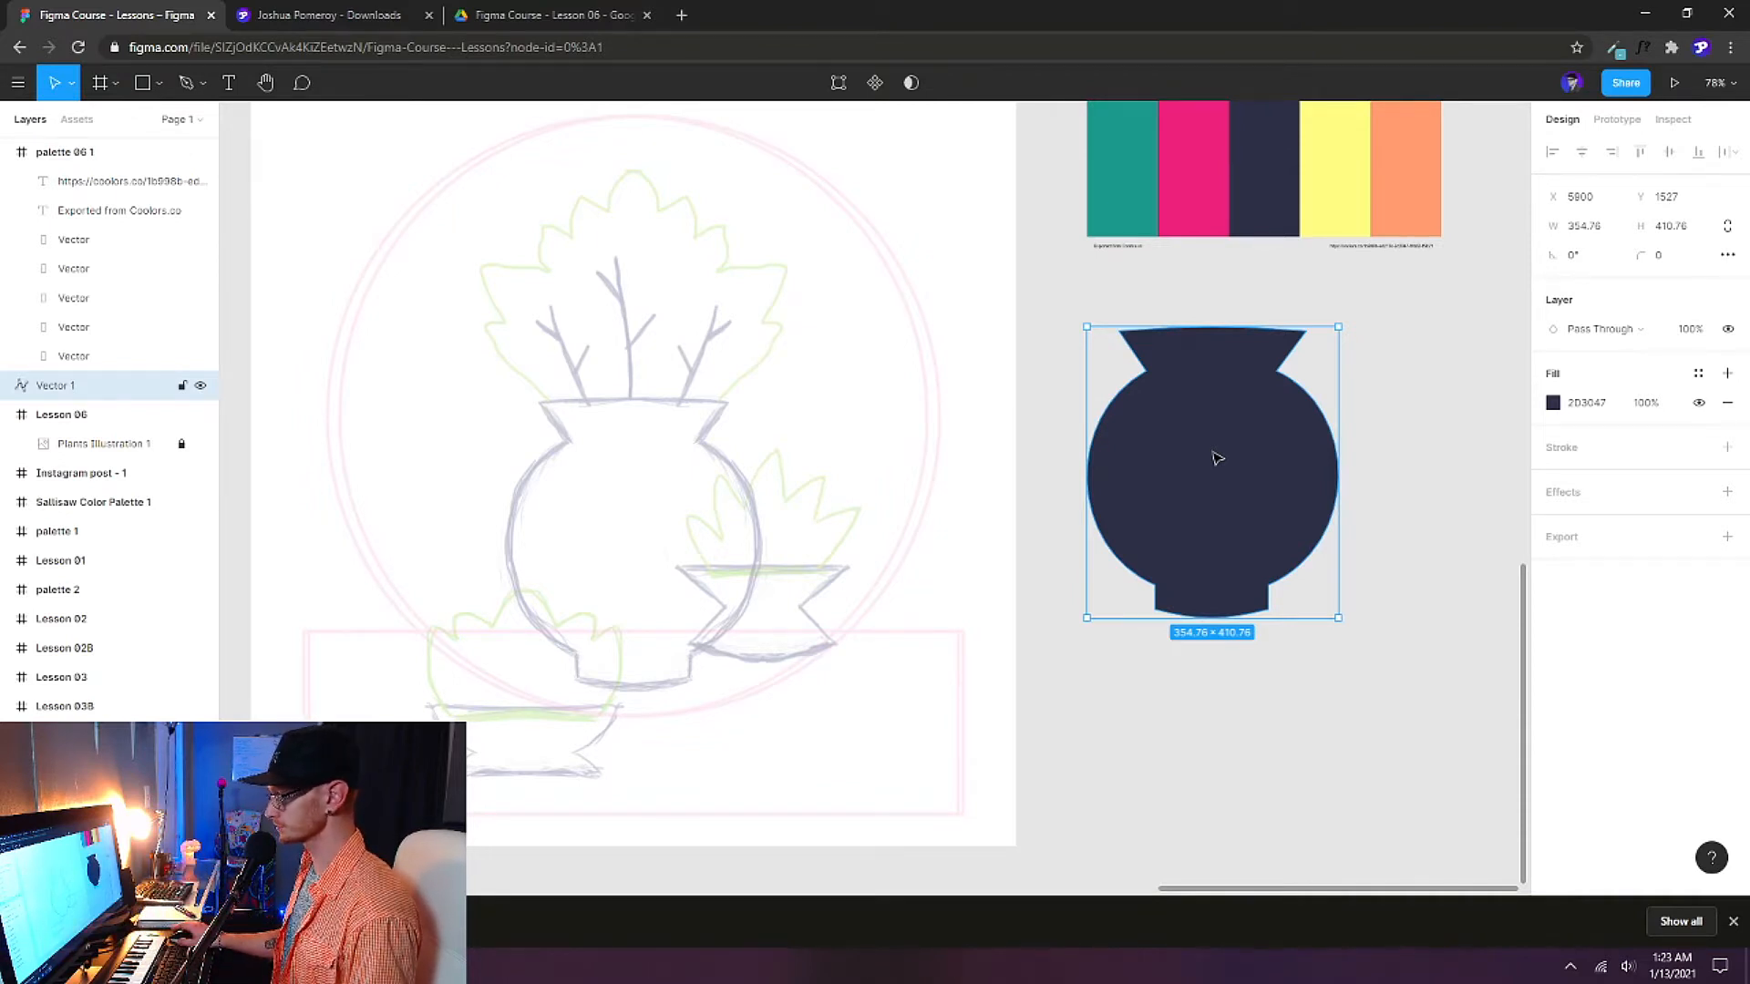
# Trace the small pot overlapping the large vase's right side with the Pen tool as a closed six-point outline.
pyautogui.scroll(5, 711, 675)
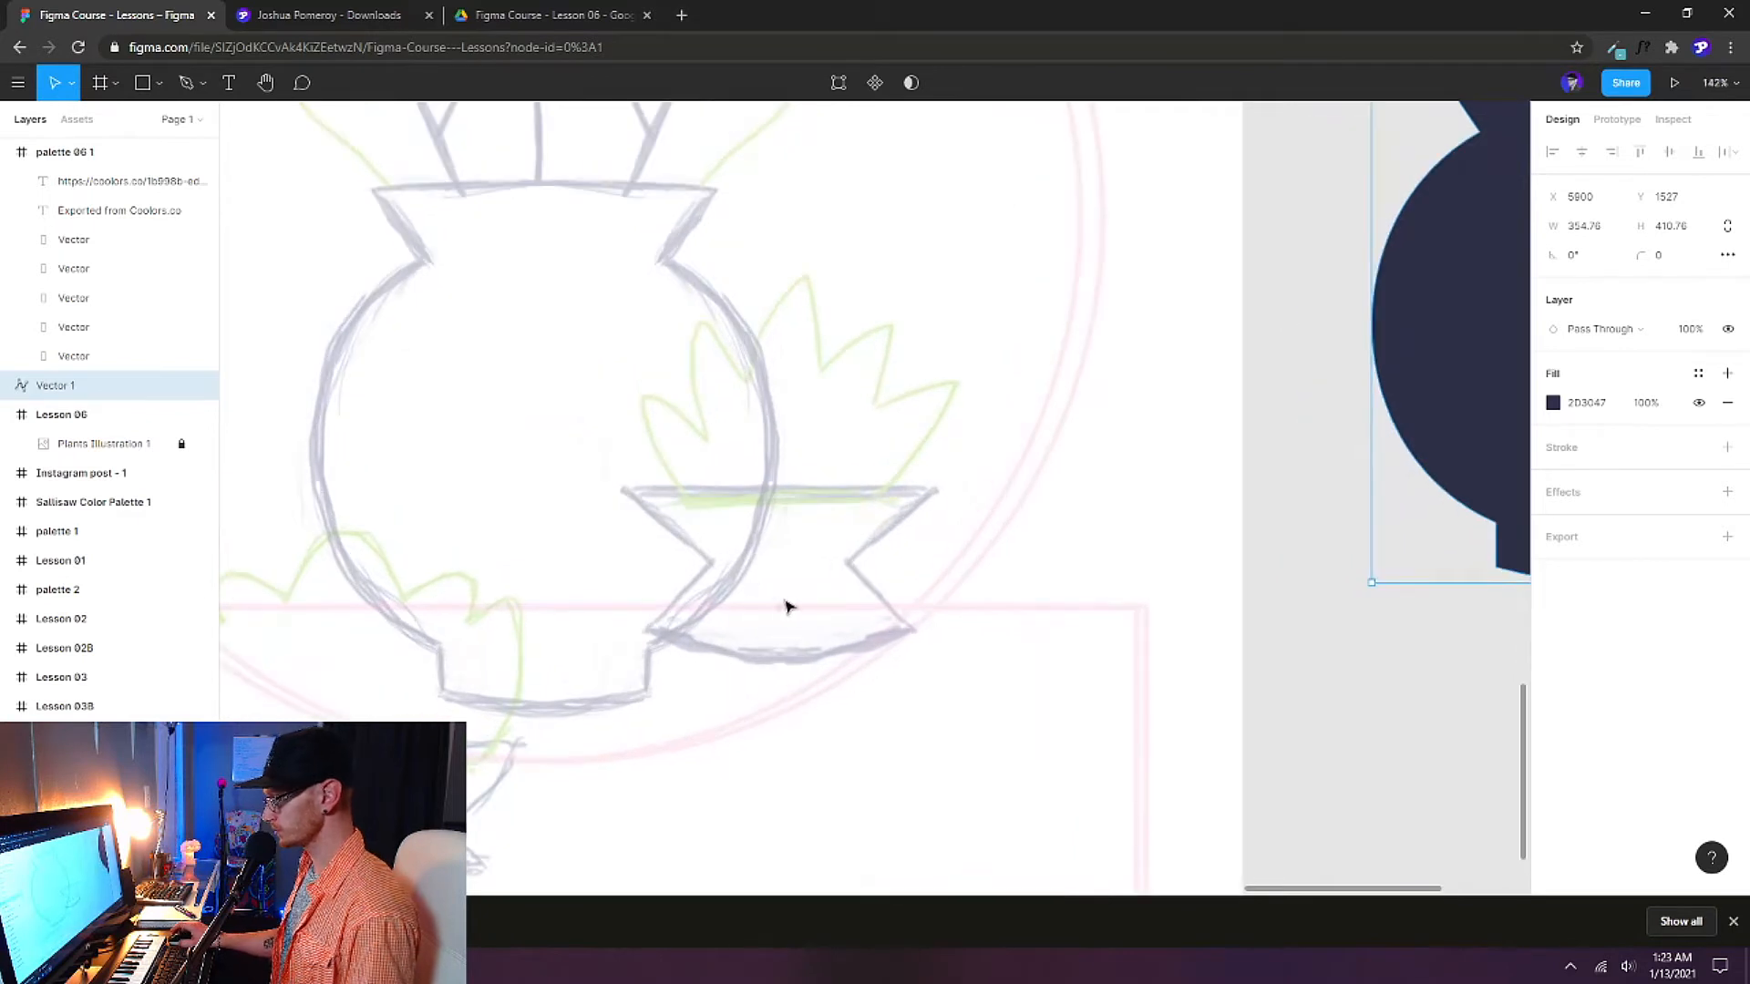
pyautogui.press('p')
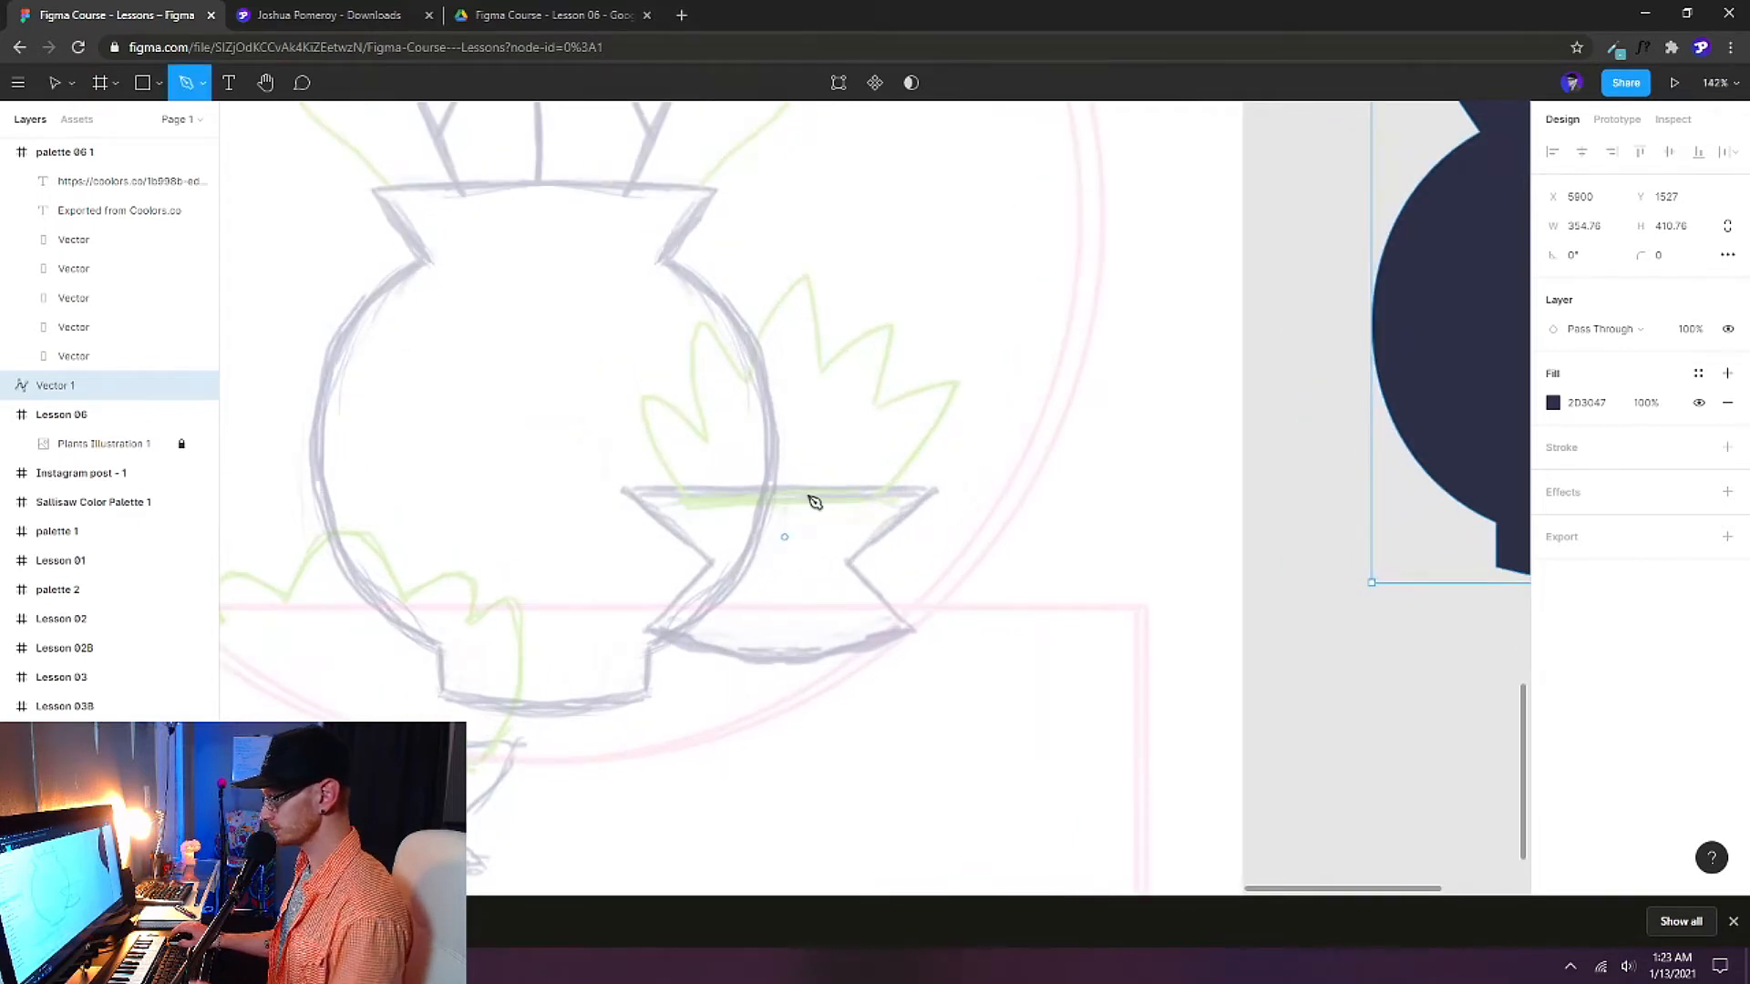
pyautogui.click(630, 492)
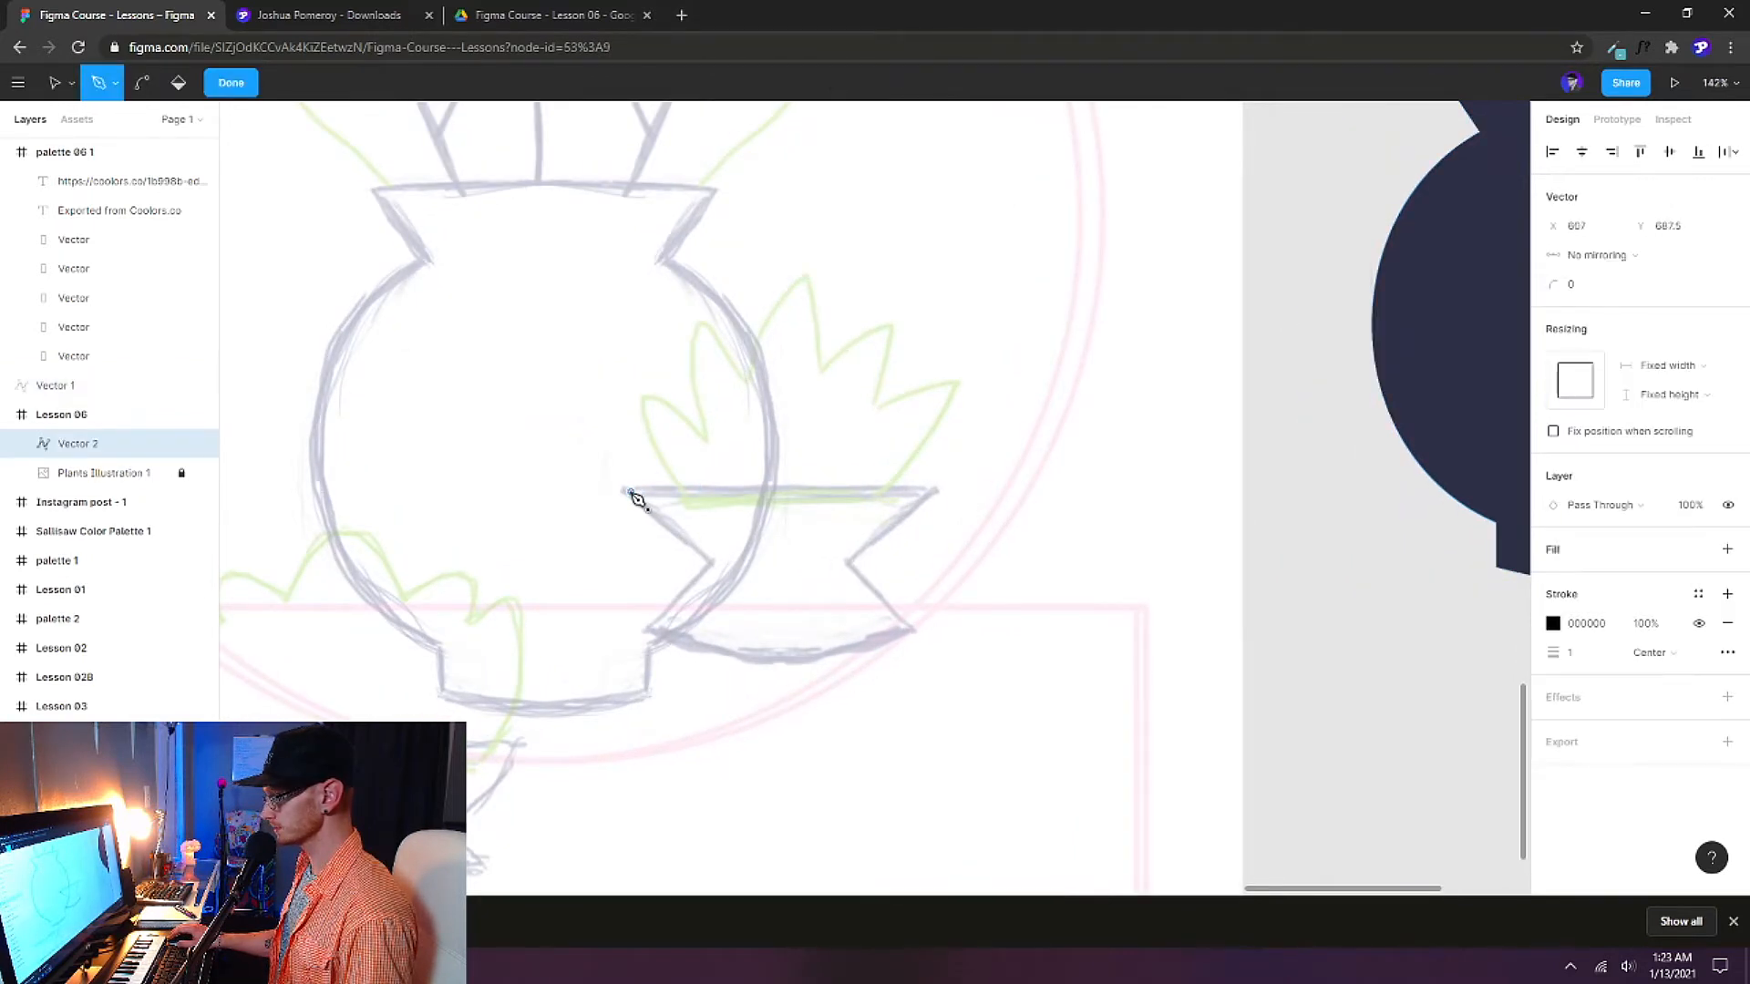
pyautogui.click(710, 563)
pyautogui.click(647, 633)
pyautogui.click(914, 632)
pyautogui.click(847, 563)
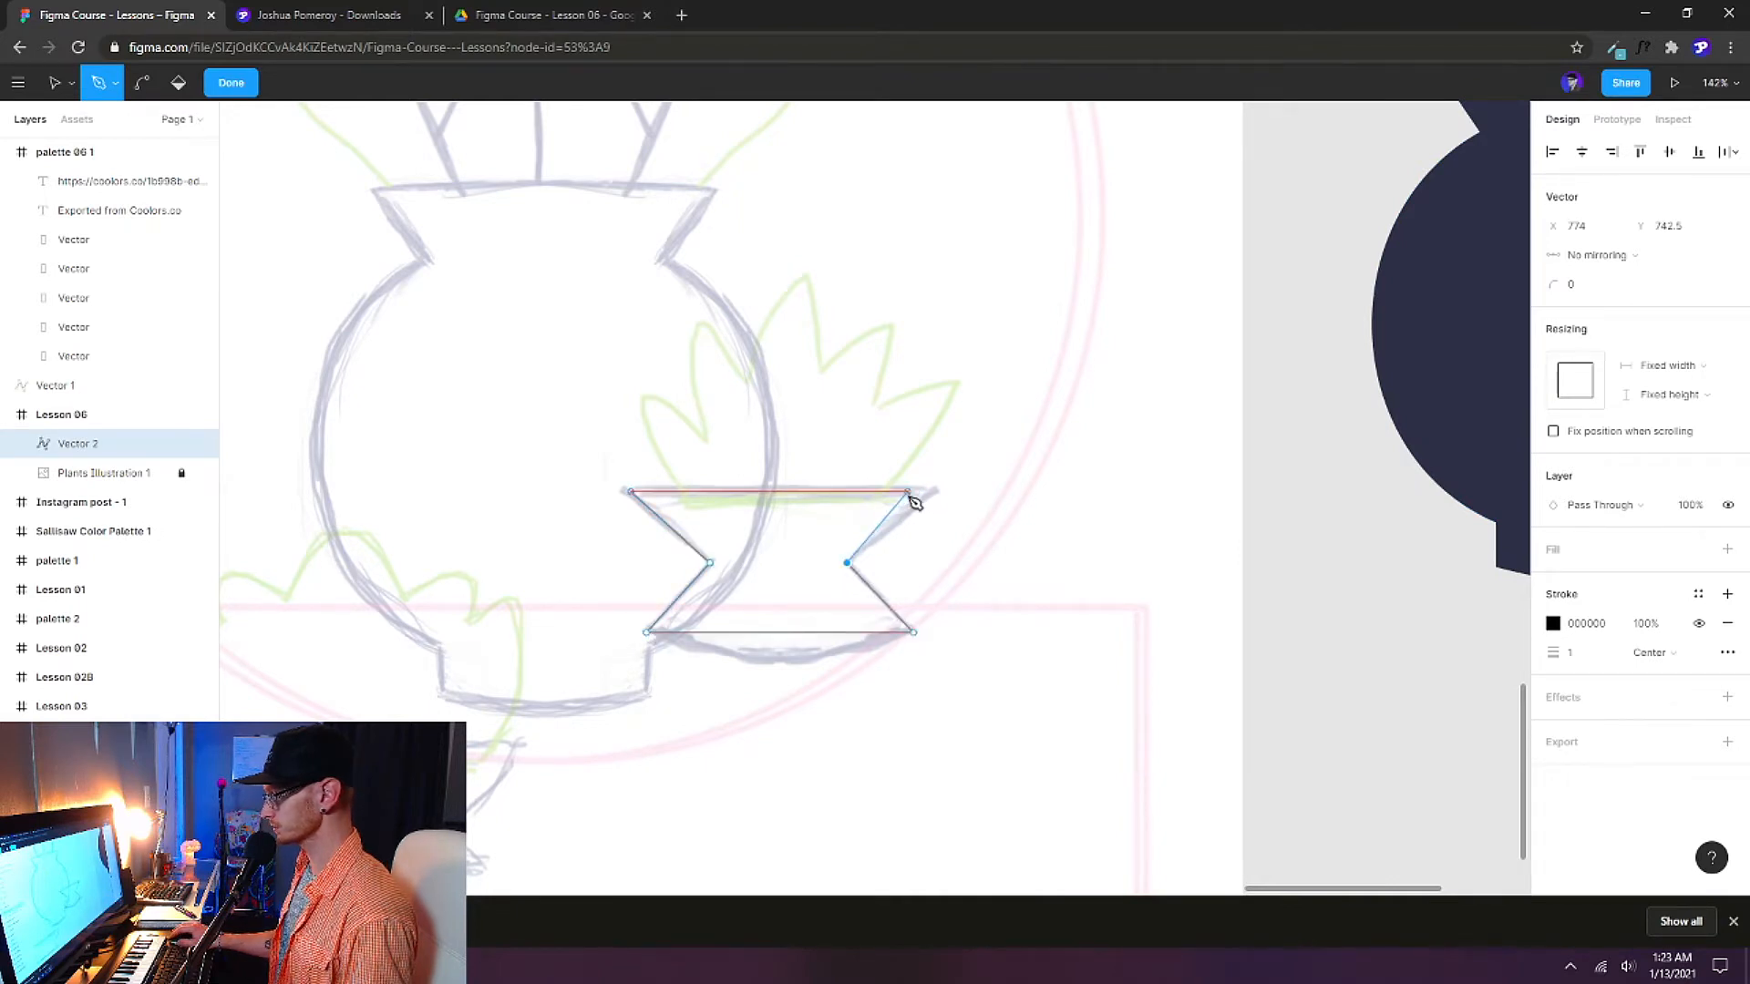
pyautogui.click(933, 493)
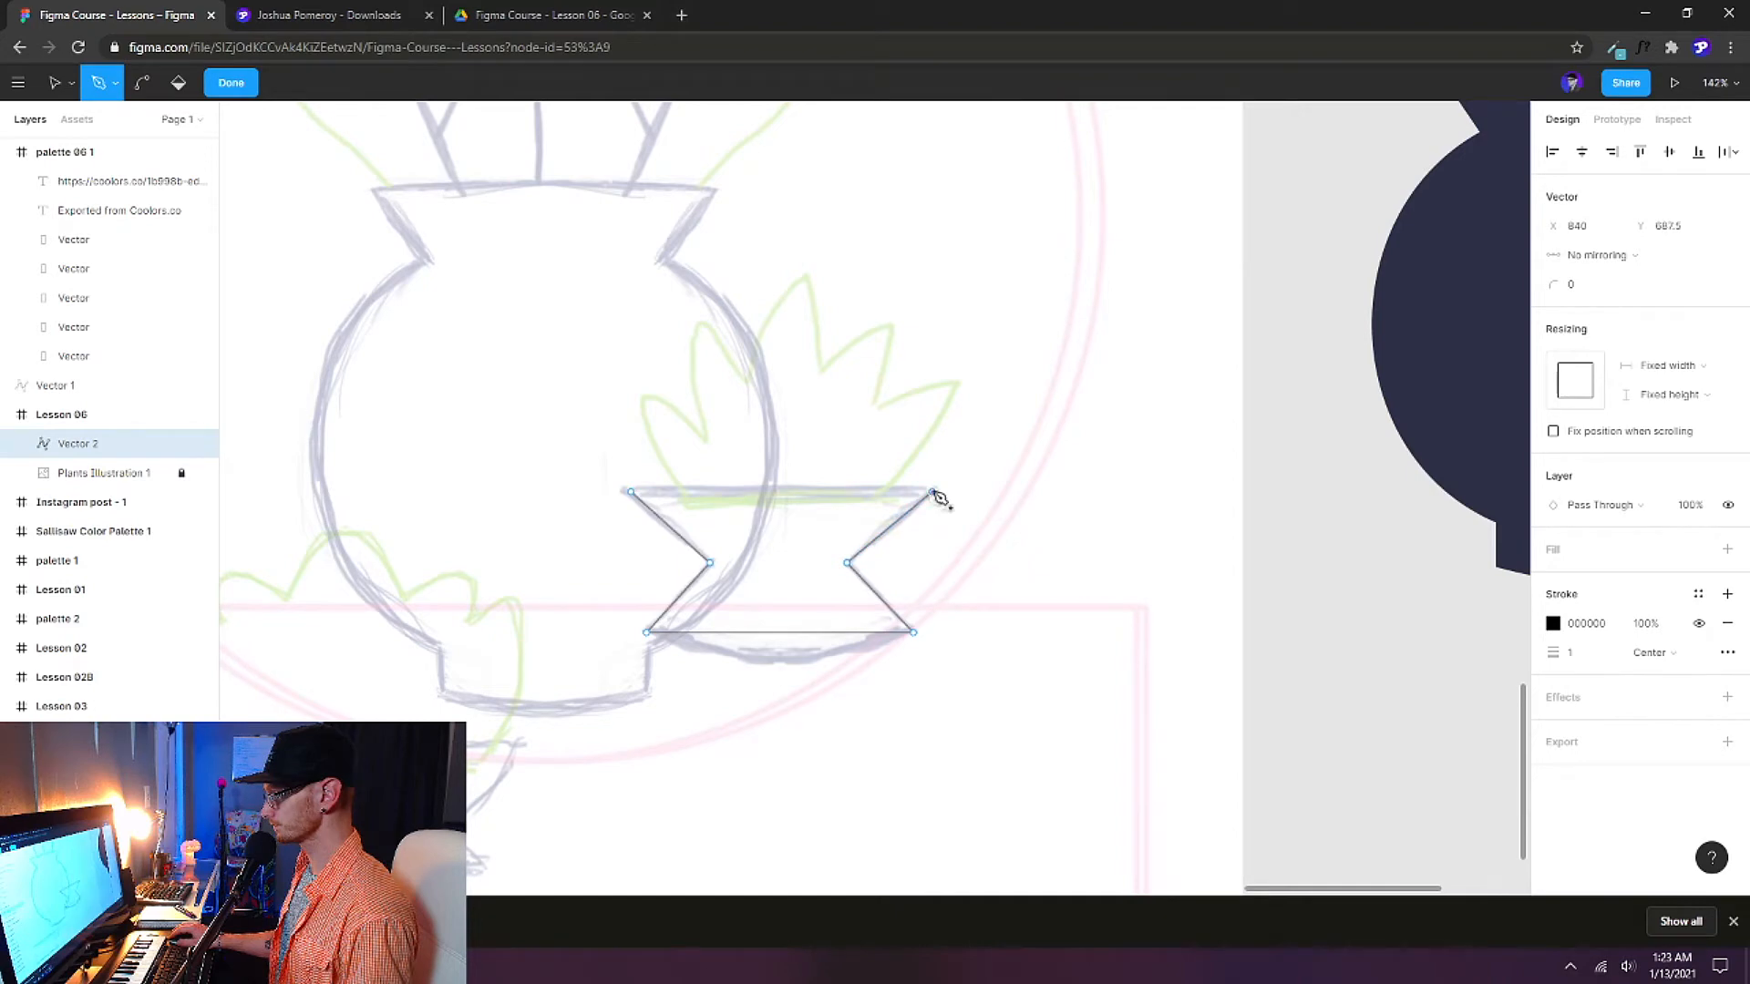
pyautogui.click(633, 492)
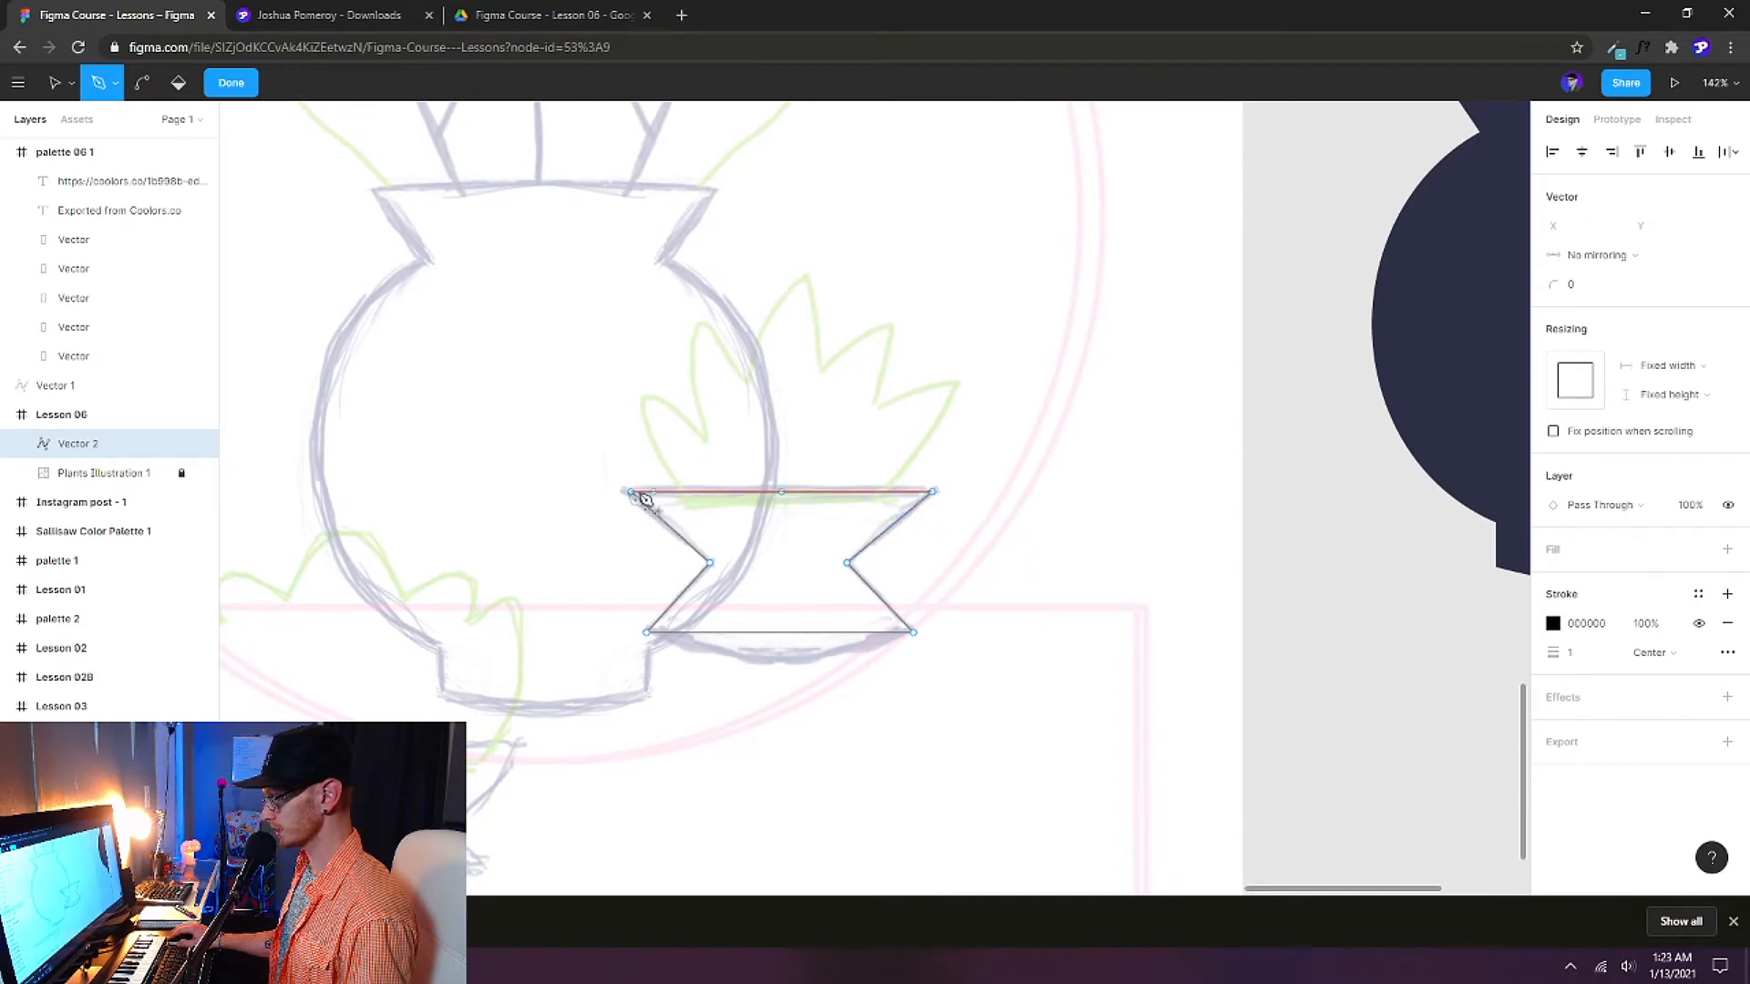
# Bend the small pot outline's bottom edge downward to follow the sketched curved base.
pyautogui.press('v')
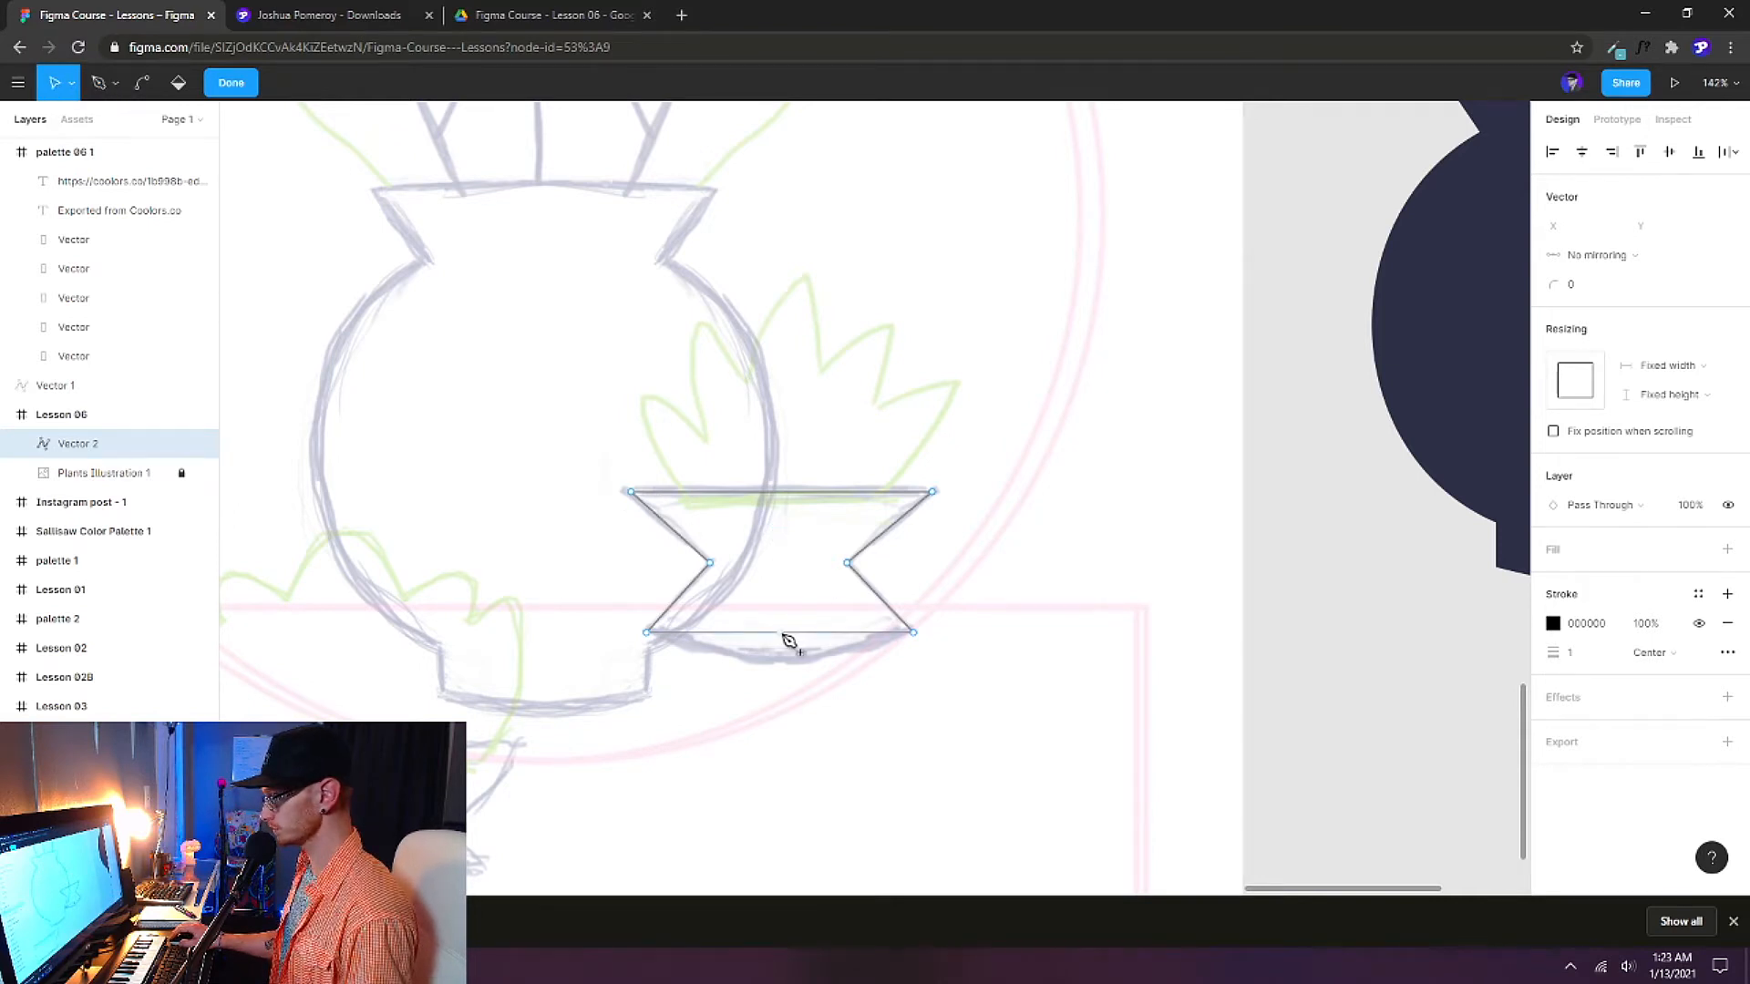
pyautogui.press('ctrl')
pyautogui.moveTo(784, 641); pyautogui.dragTo(782, 672)
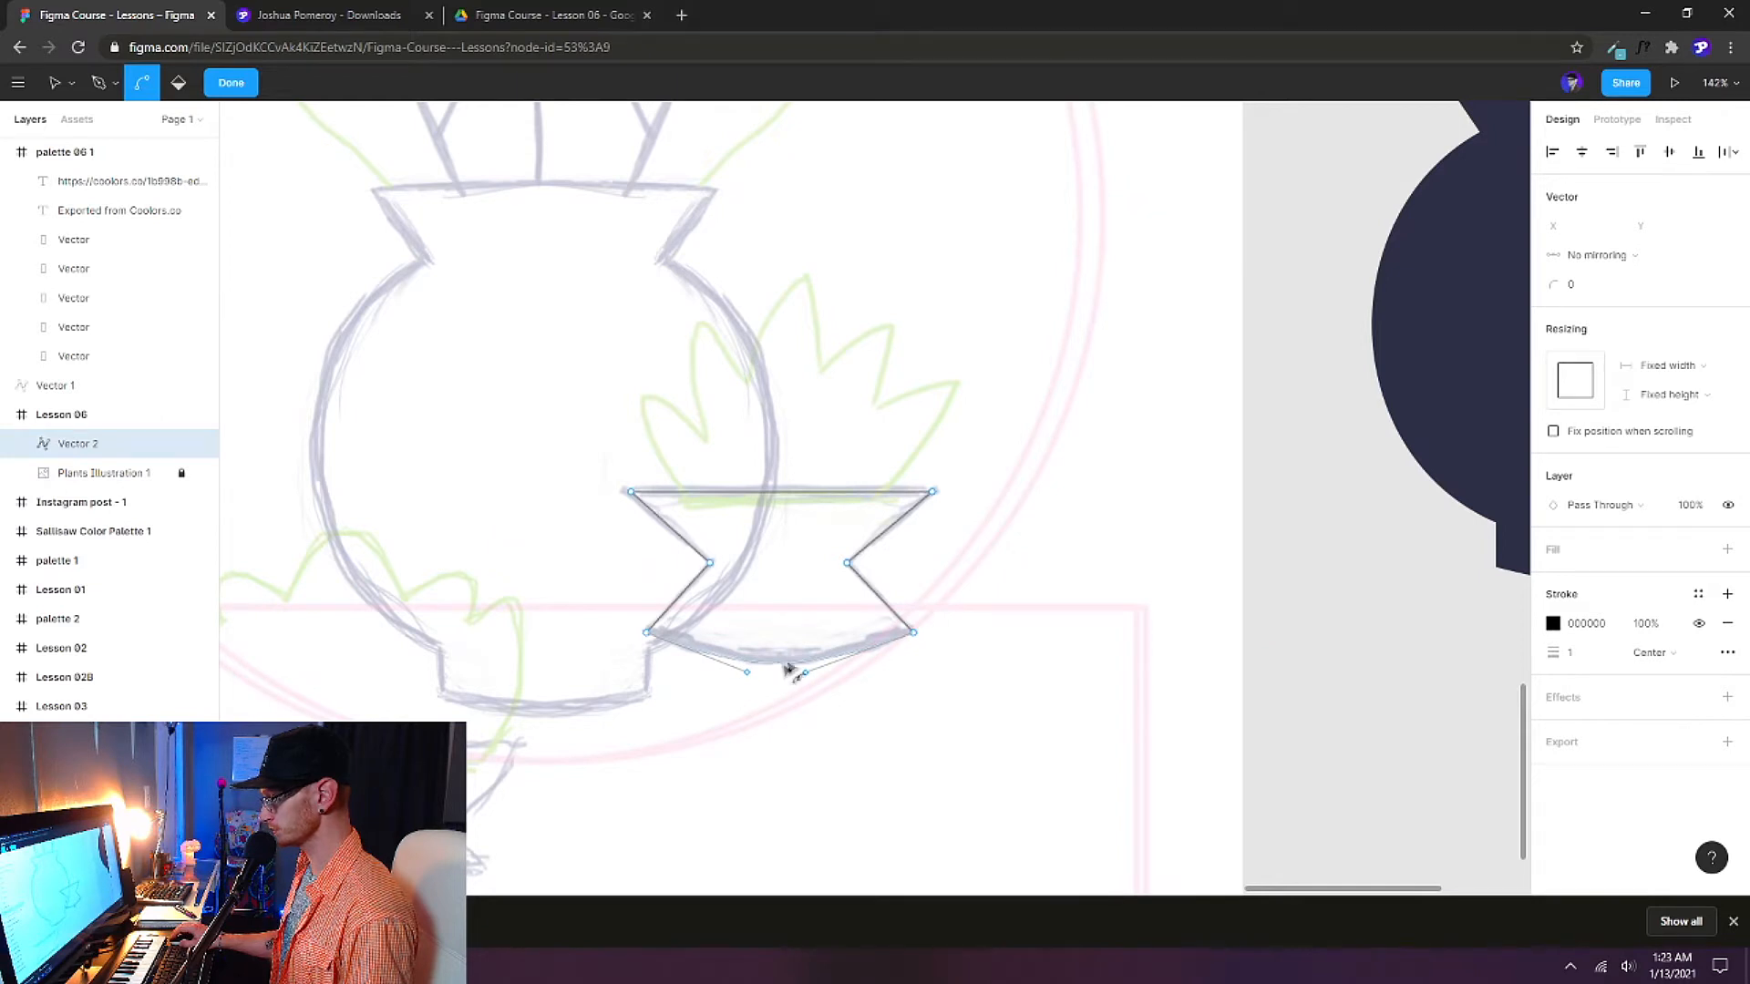
# Bend the small pot outline's two upper side edges outward to follow the sketched curves.
pyautogui.press('ctrl')
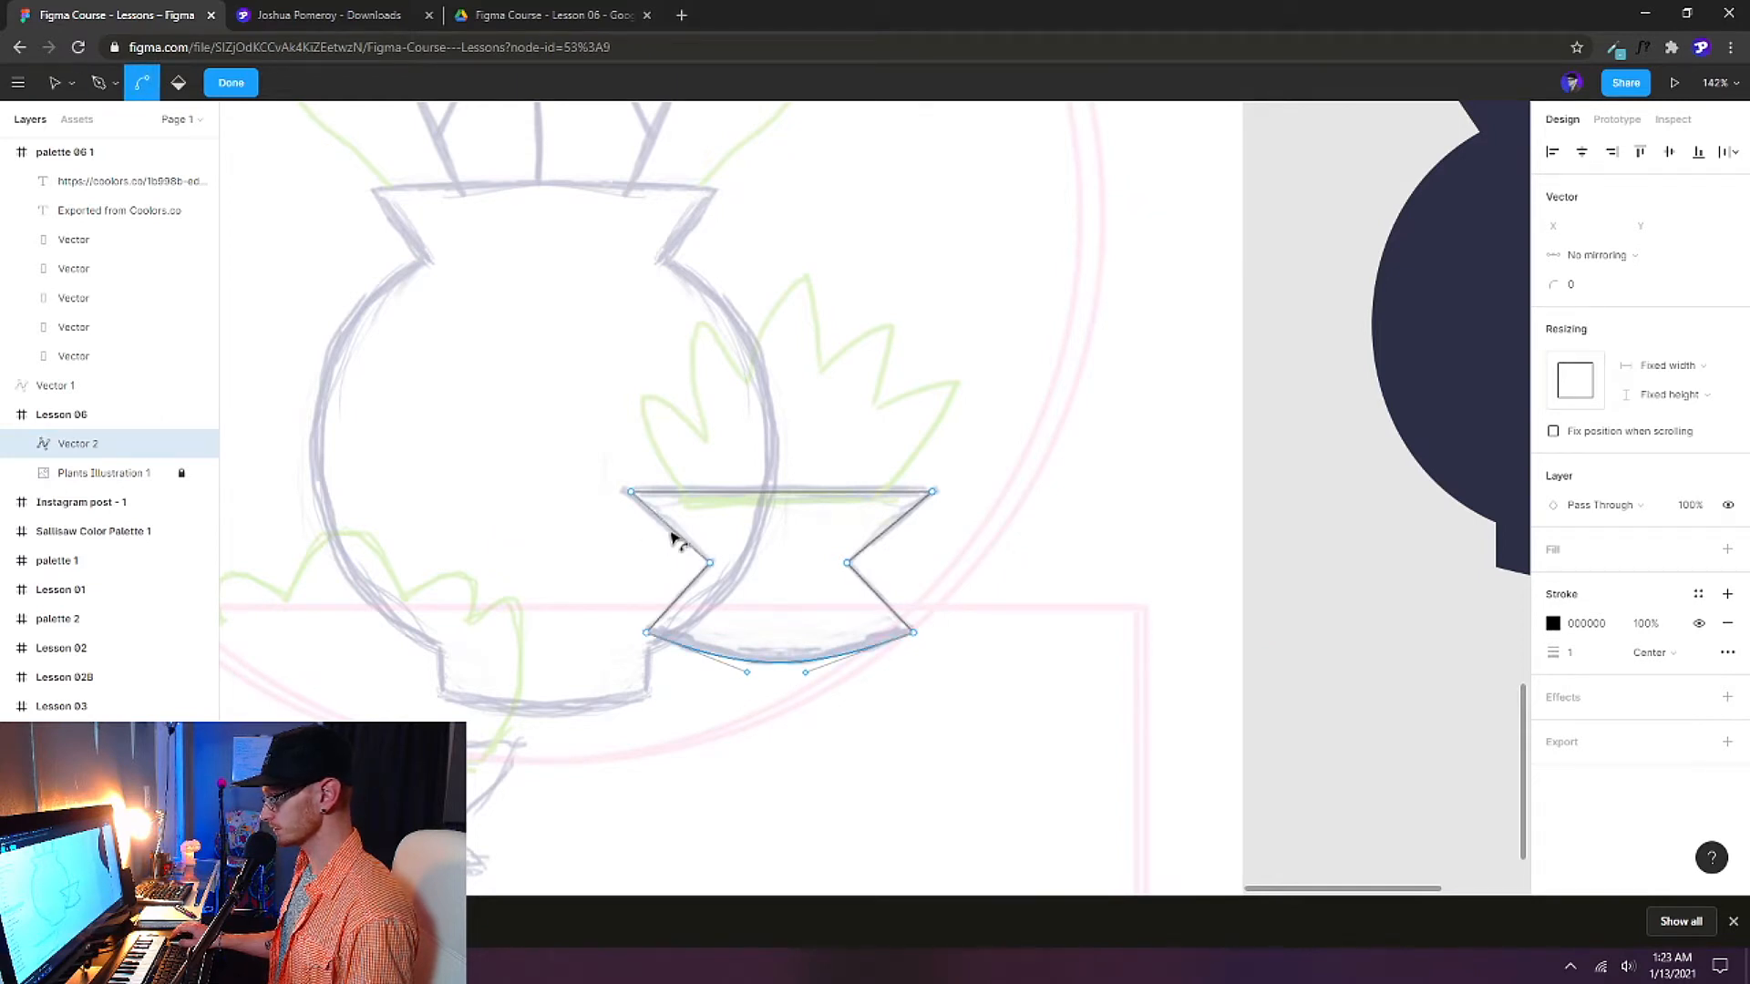
pyautogui.moveTo(675, 536); pyautogui.dragTo(664, 538)
pyautogui.moveTo(889, 528); pyautogui.dragTo(894, 541)
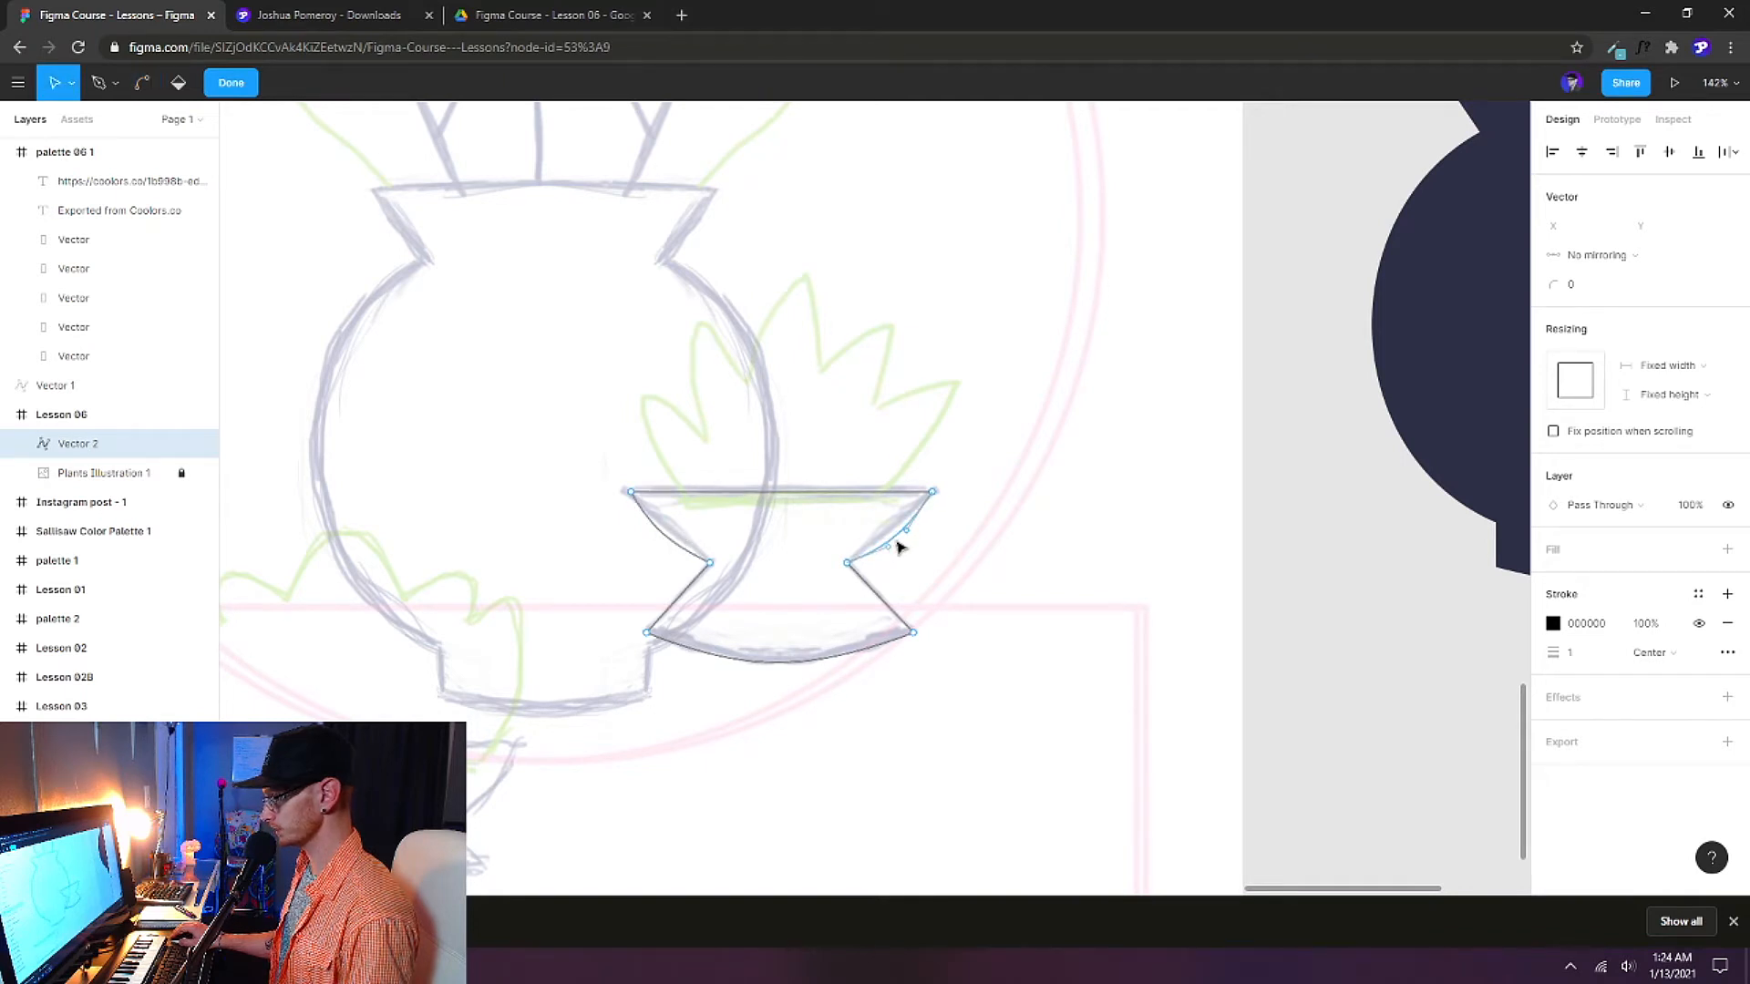
pyautogui.press('ctrl')
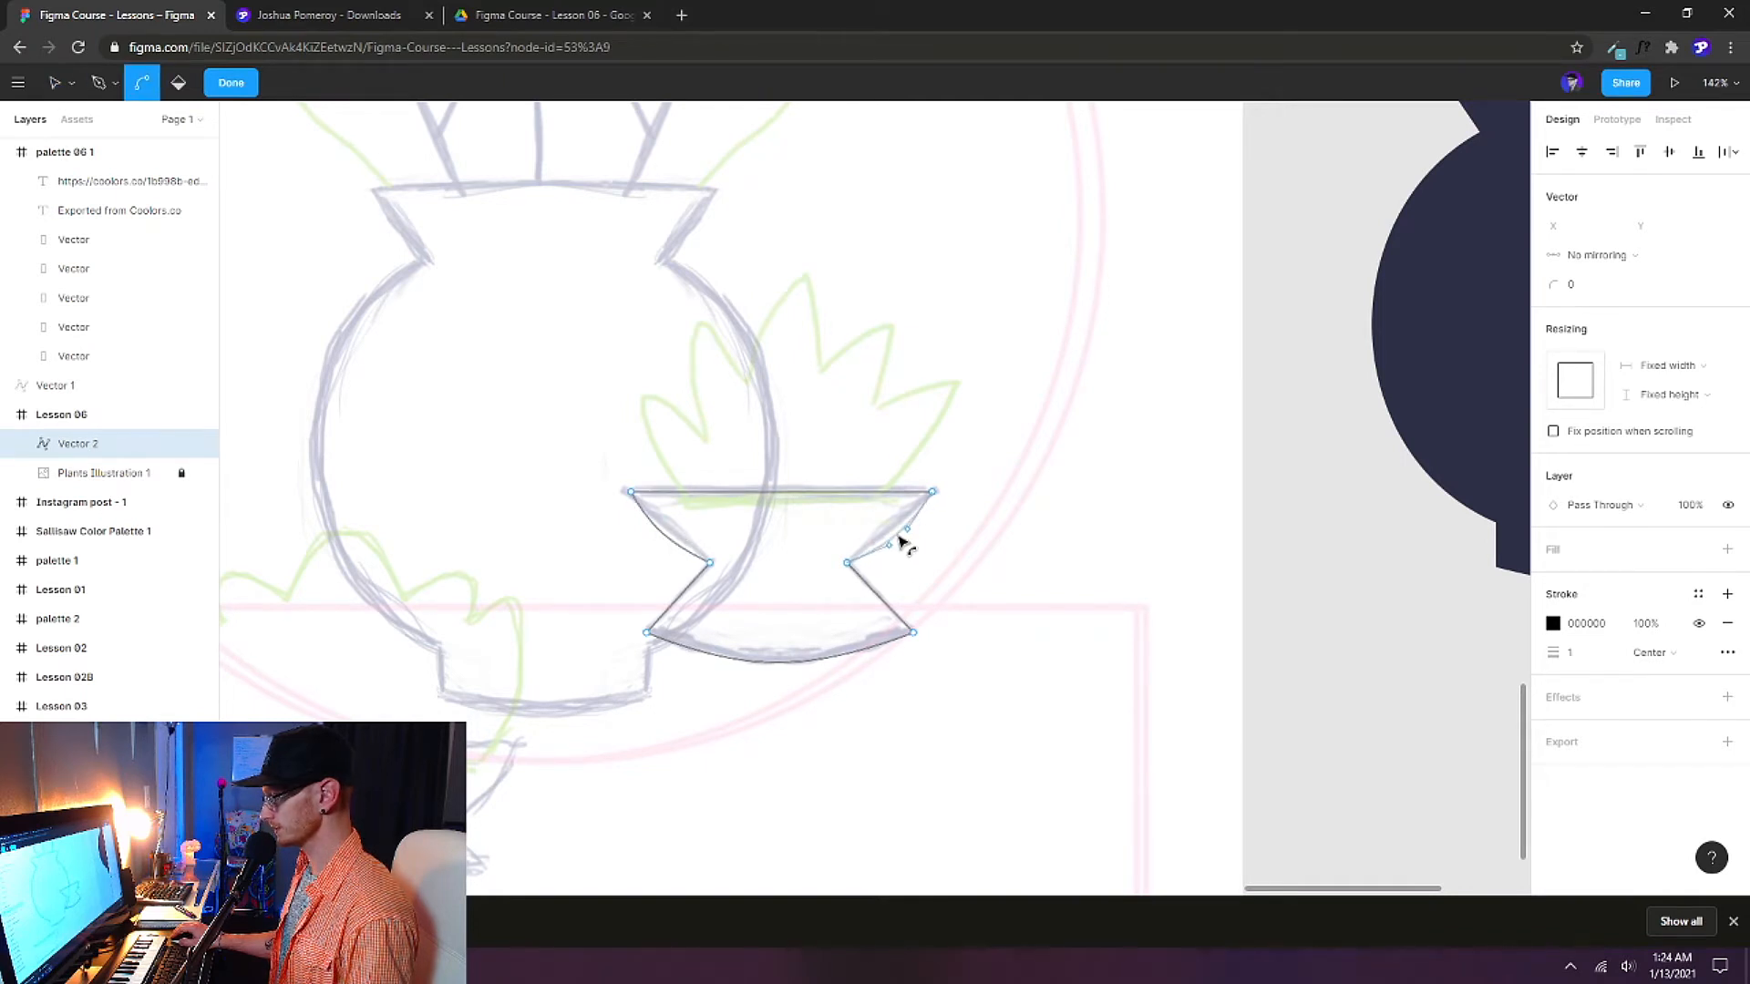
pyautogui.moveTo(899, 538); pyautogui.dragTo(895, 536)
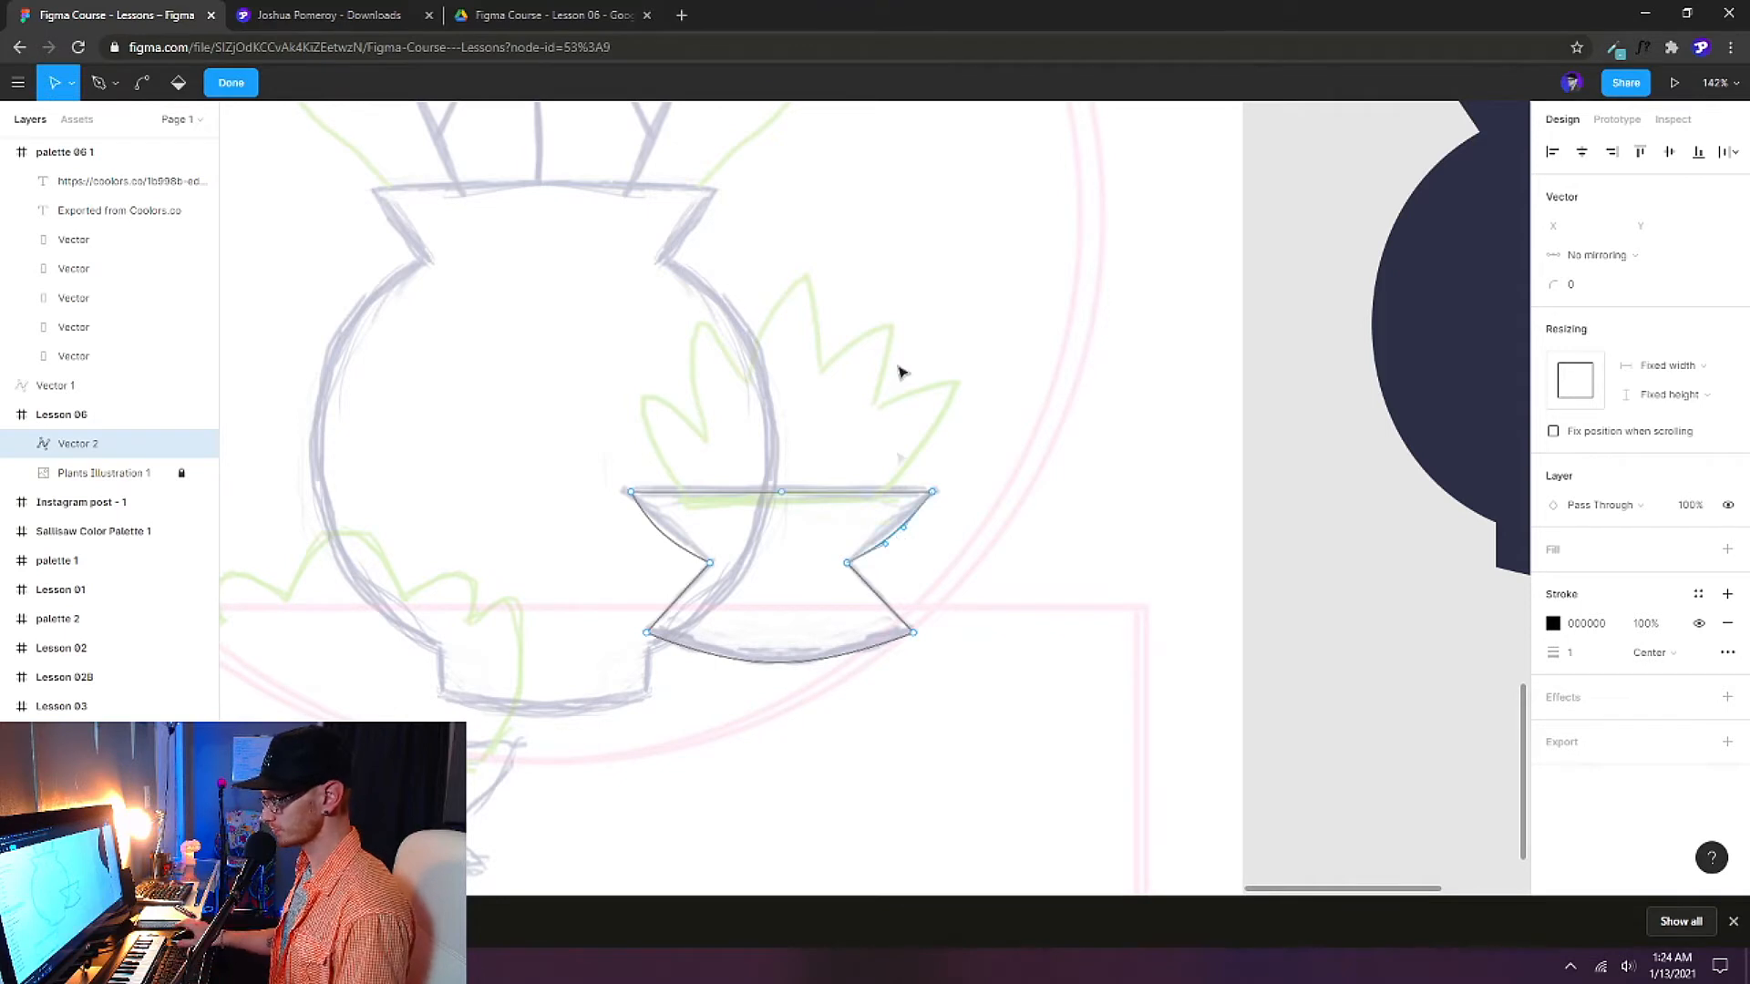
pyautogui.press('ctrl')
pyautogui.moveTo(666, 540); pyautogui.dragTo(661, 534)
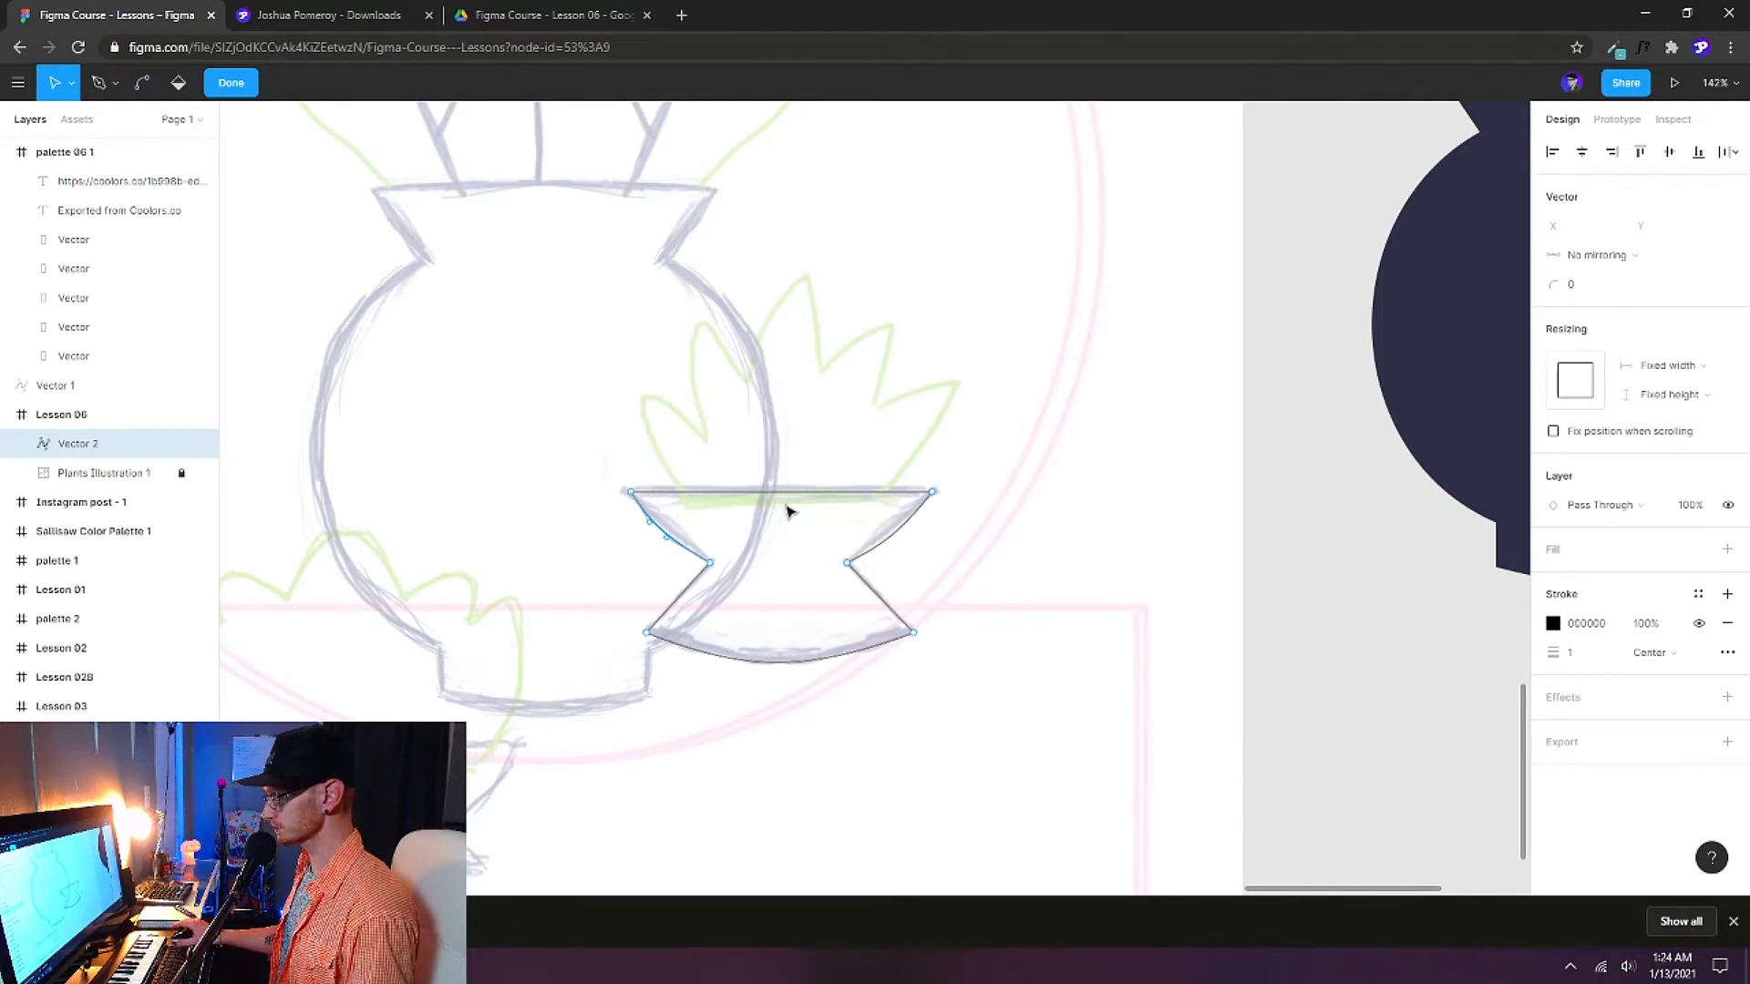
pyautogui.press('Escape')
# Apply the large vase's navy 2D3047 fill without stroke to the small pot and move it out of the frame, below the vase.
pyautogui.scroll(-5, 937, 589)
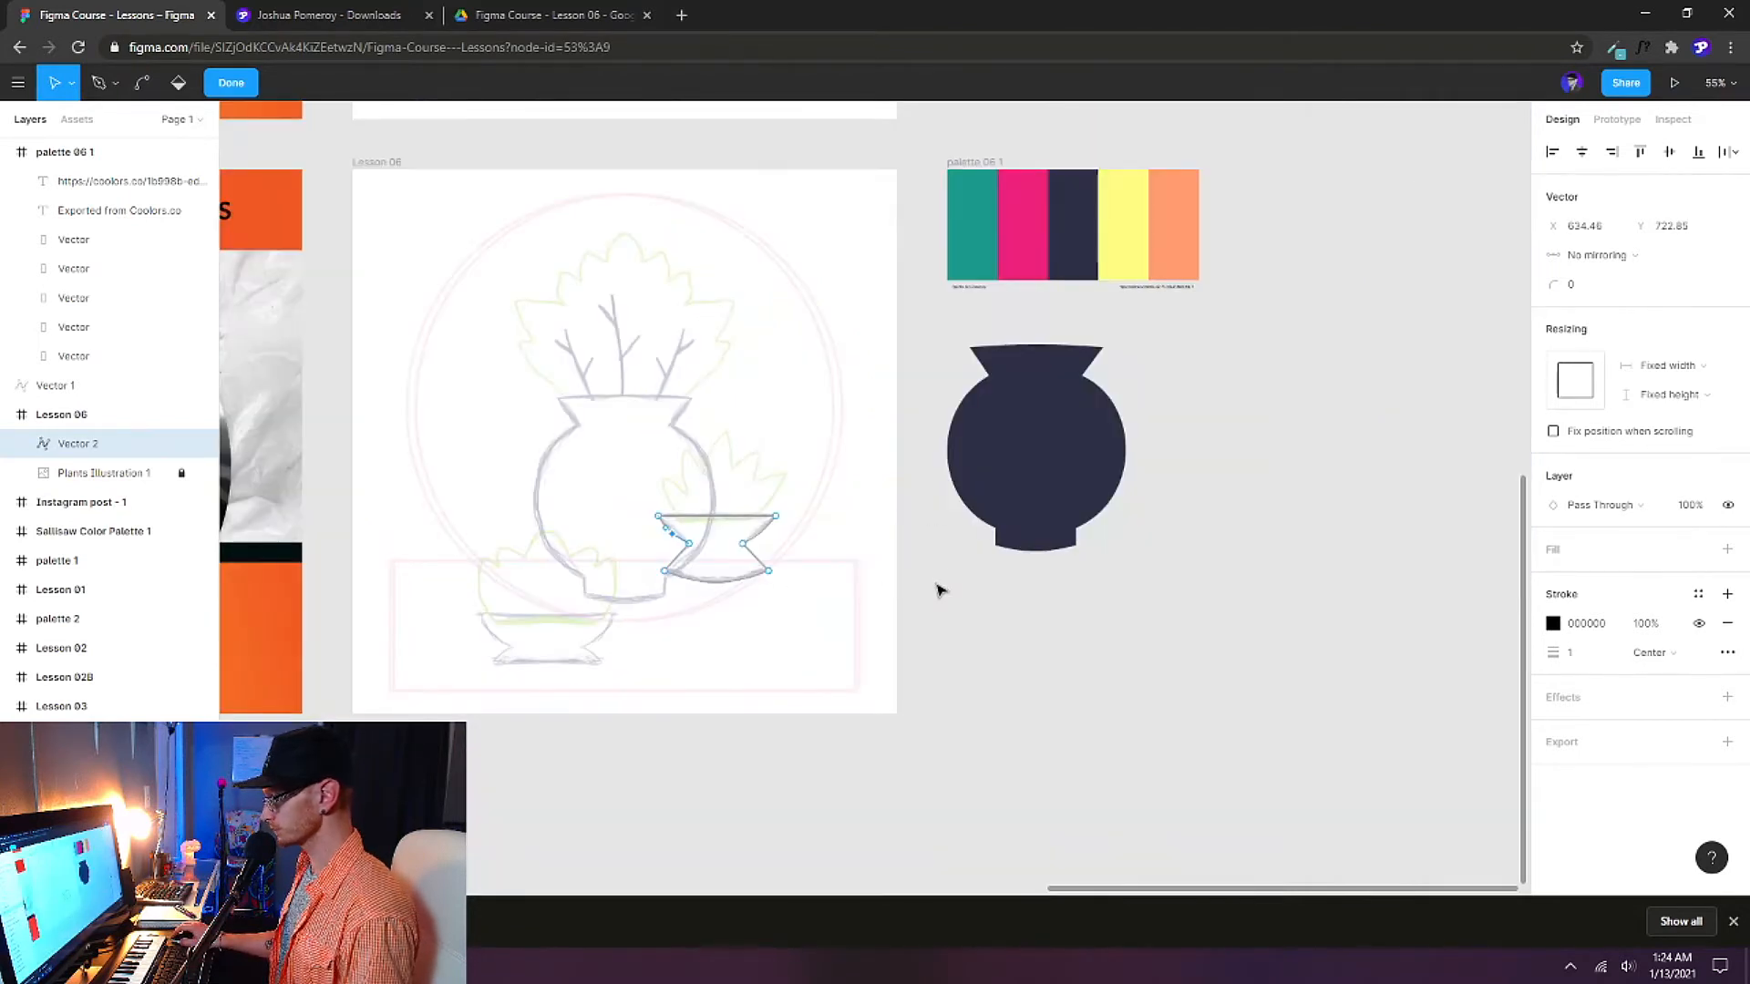
pyautogui.click(1042, 491)
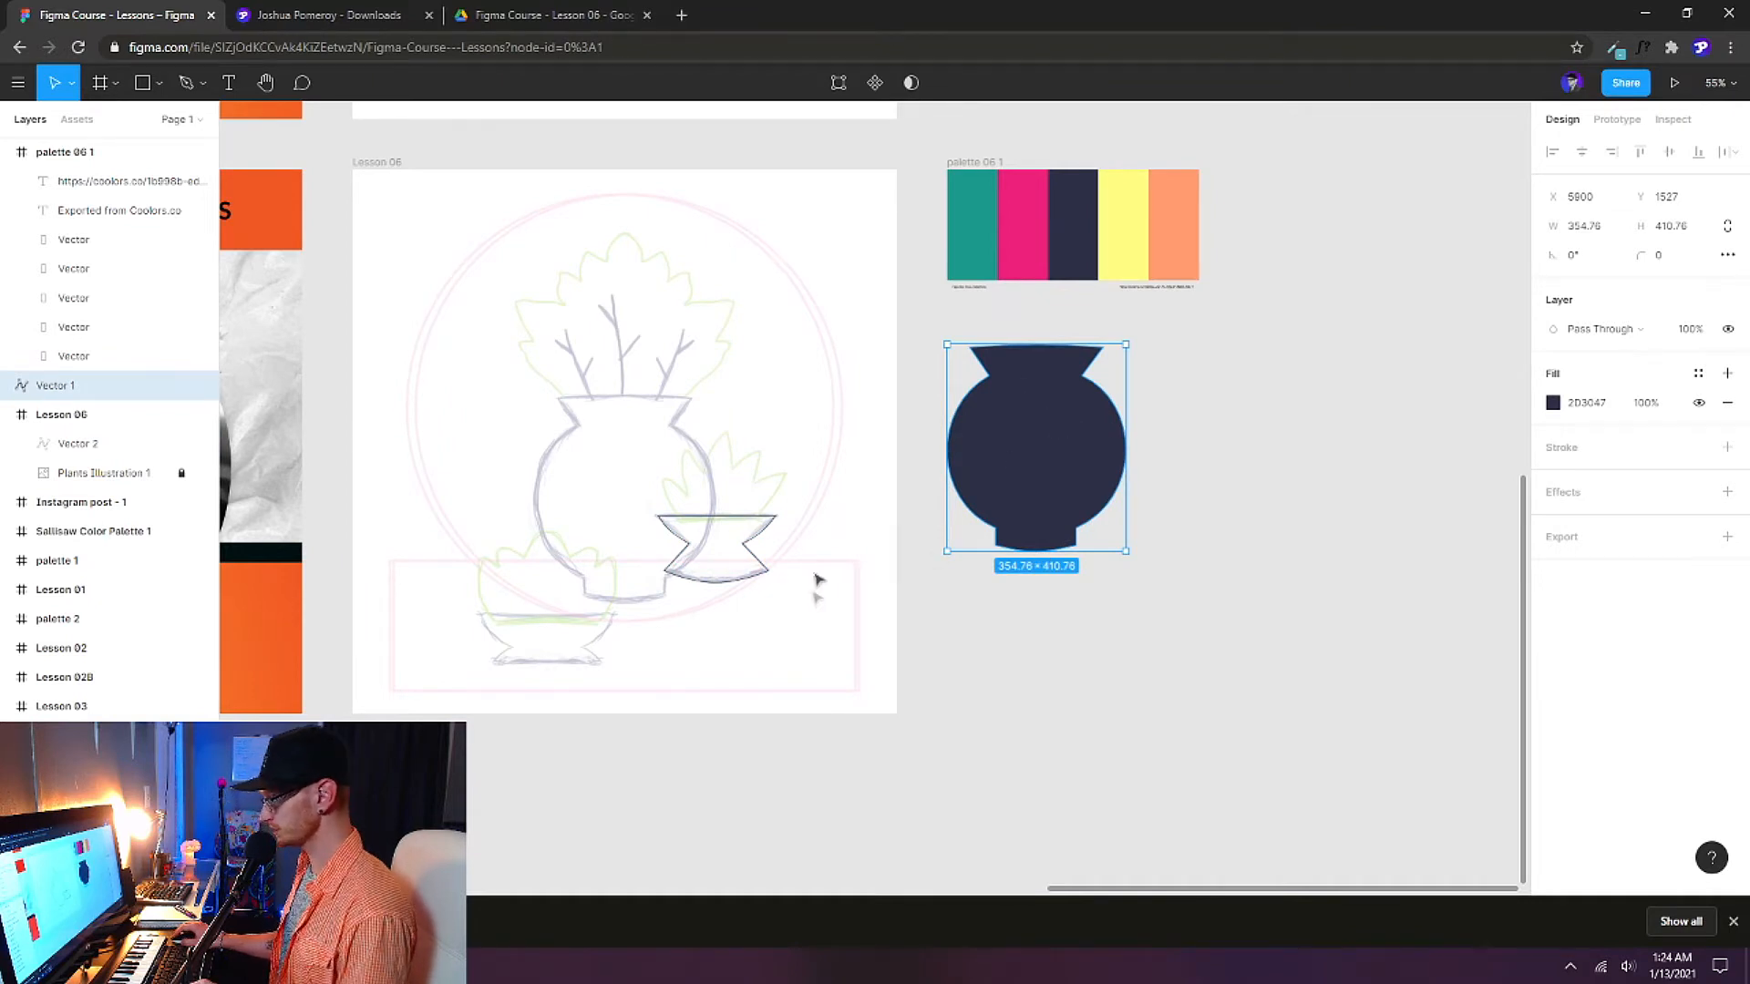
pyautogui.click(765, 571)
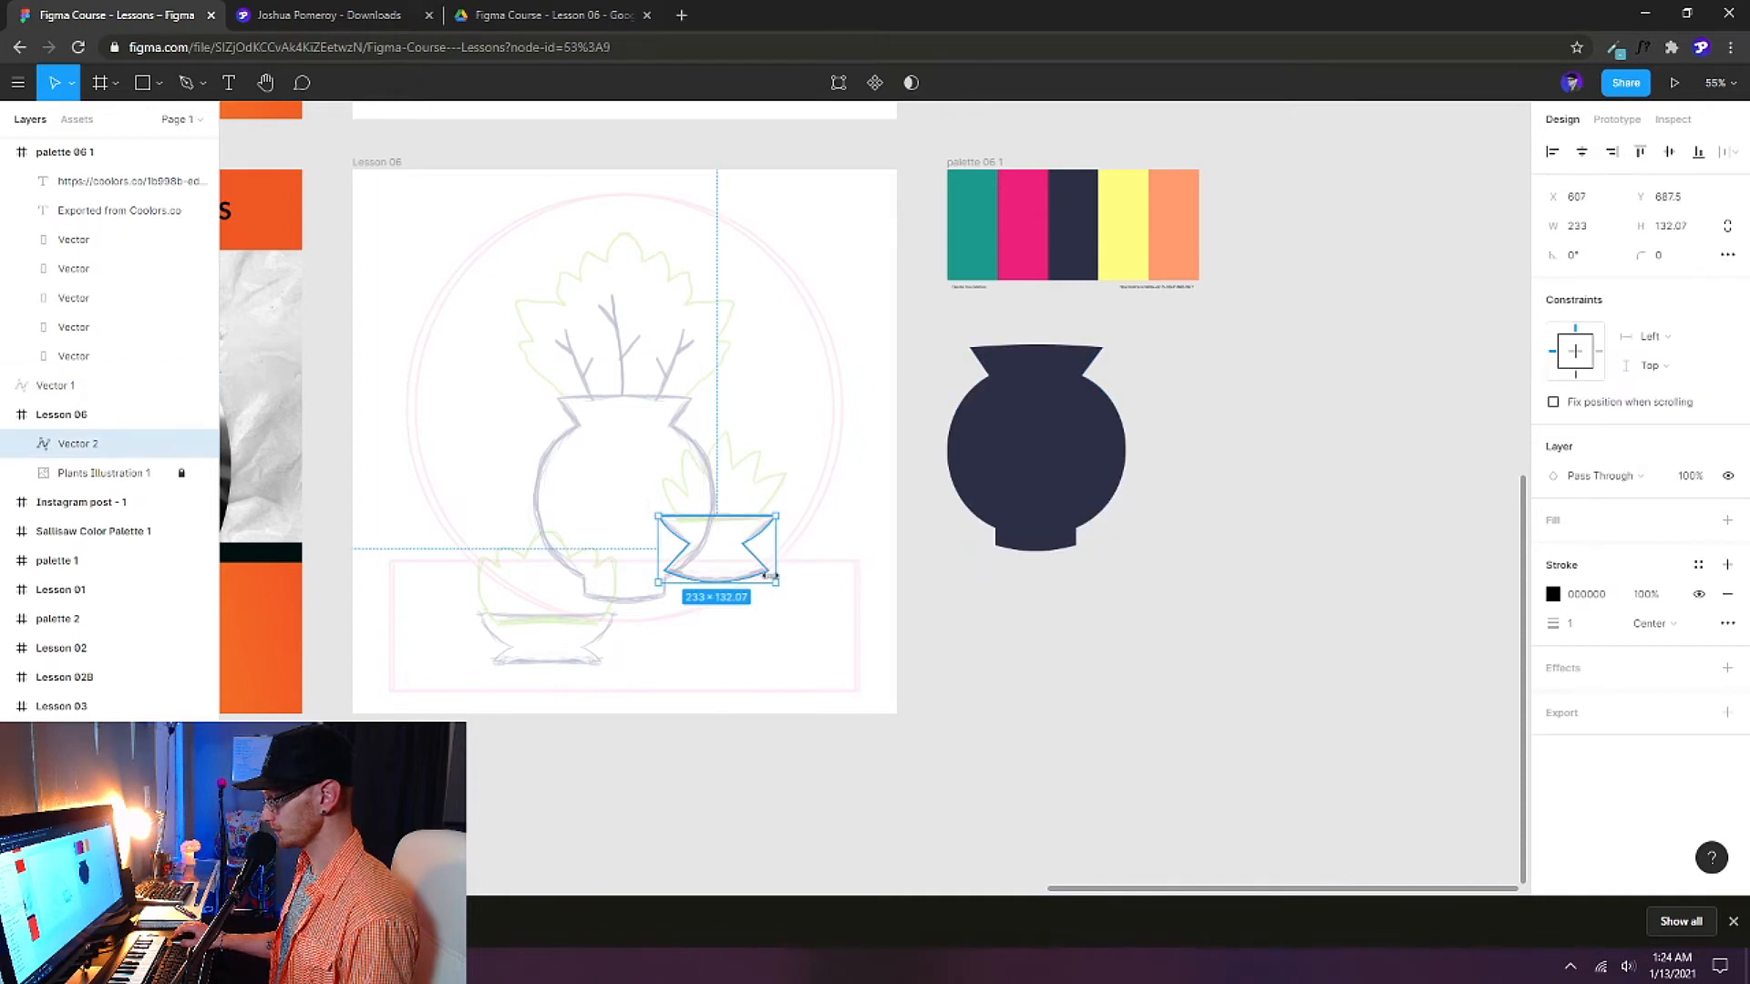
pyautogui.hotkey('ctrl', 'alt', 'v')
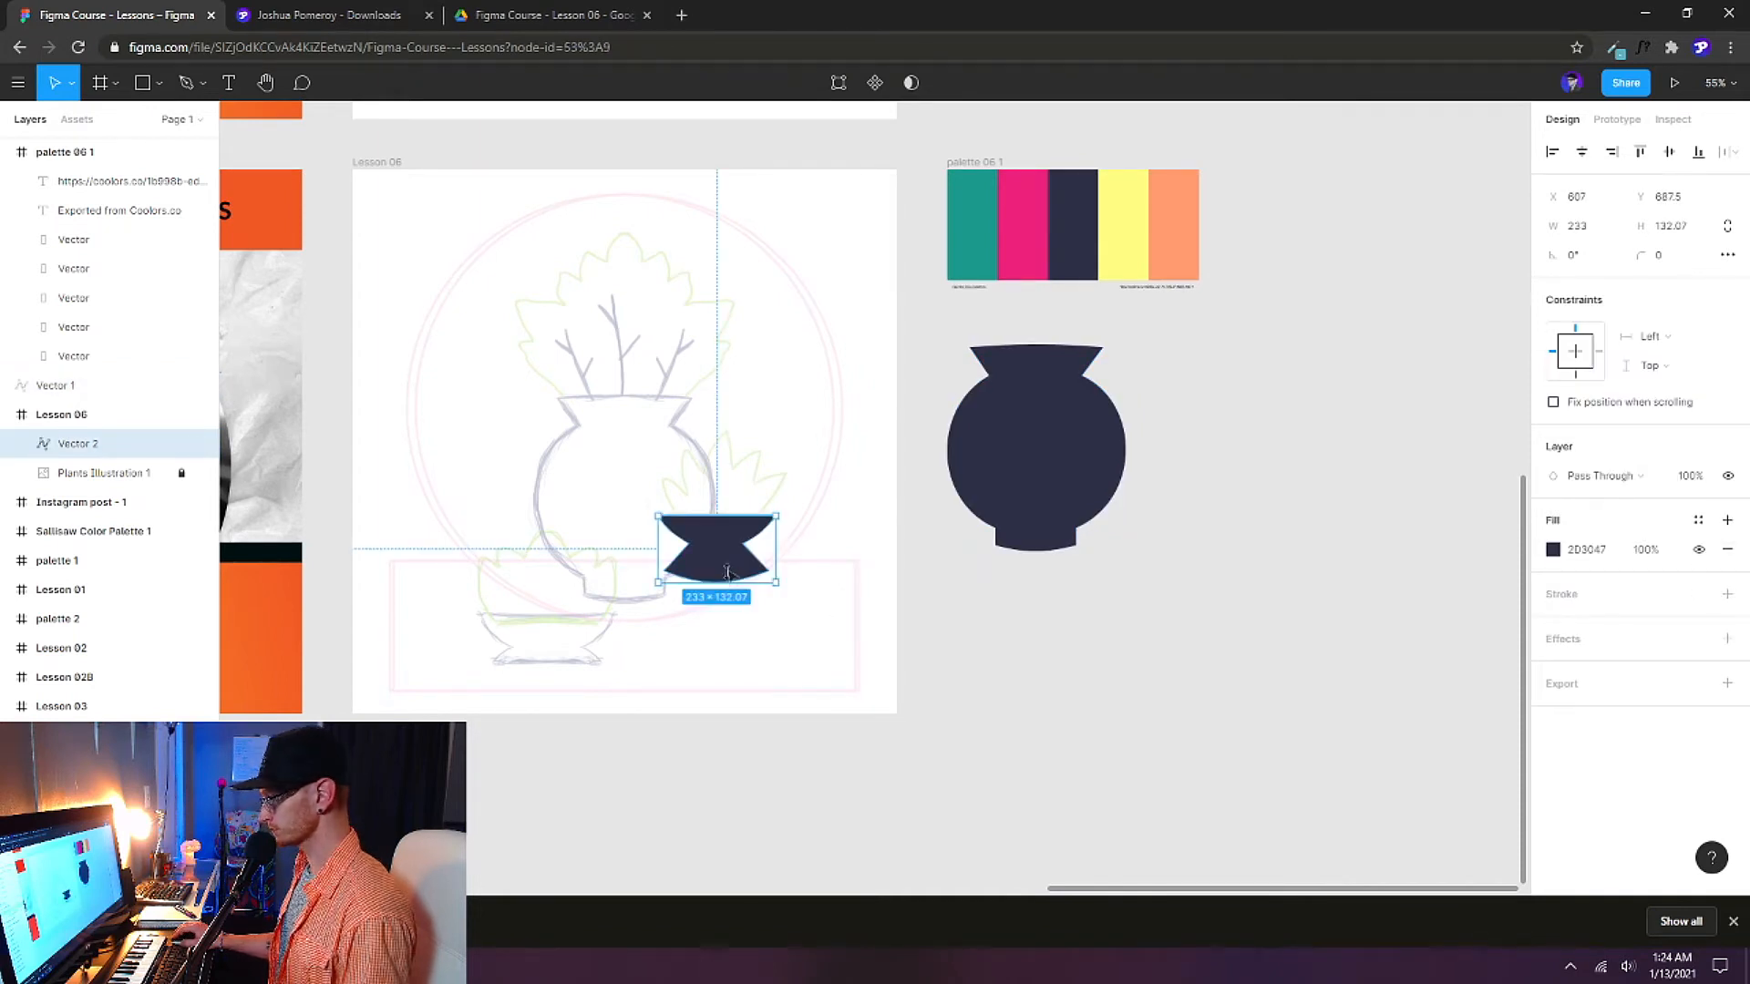
pyautogui.moveTo(723, 564); pyautogui.dragTo(1041, 621)
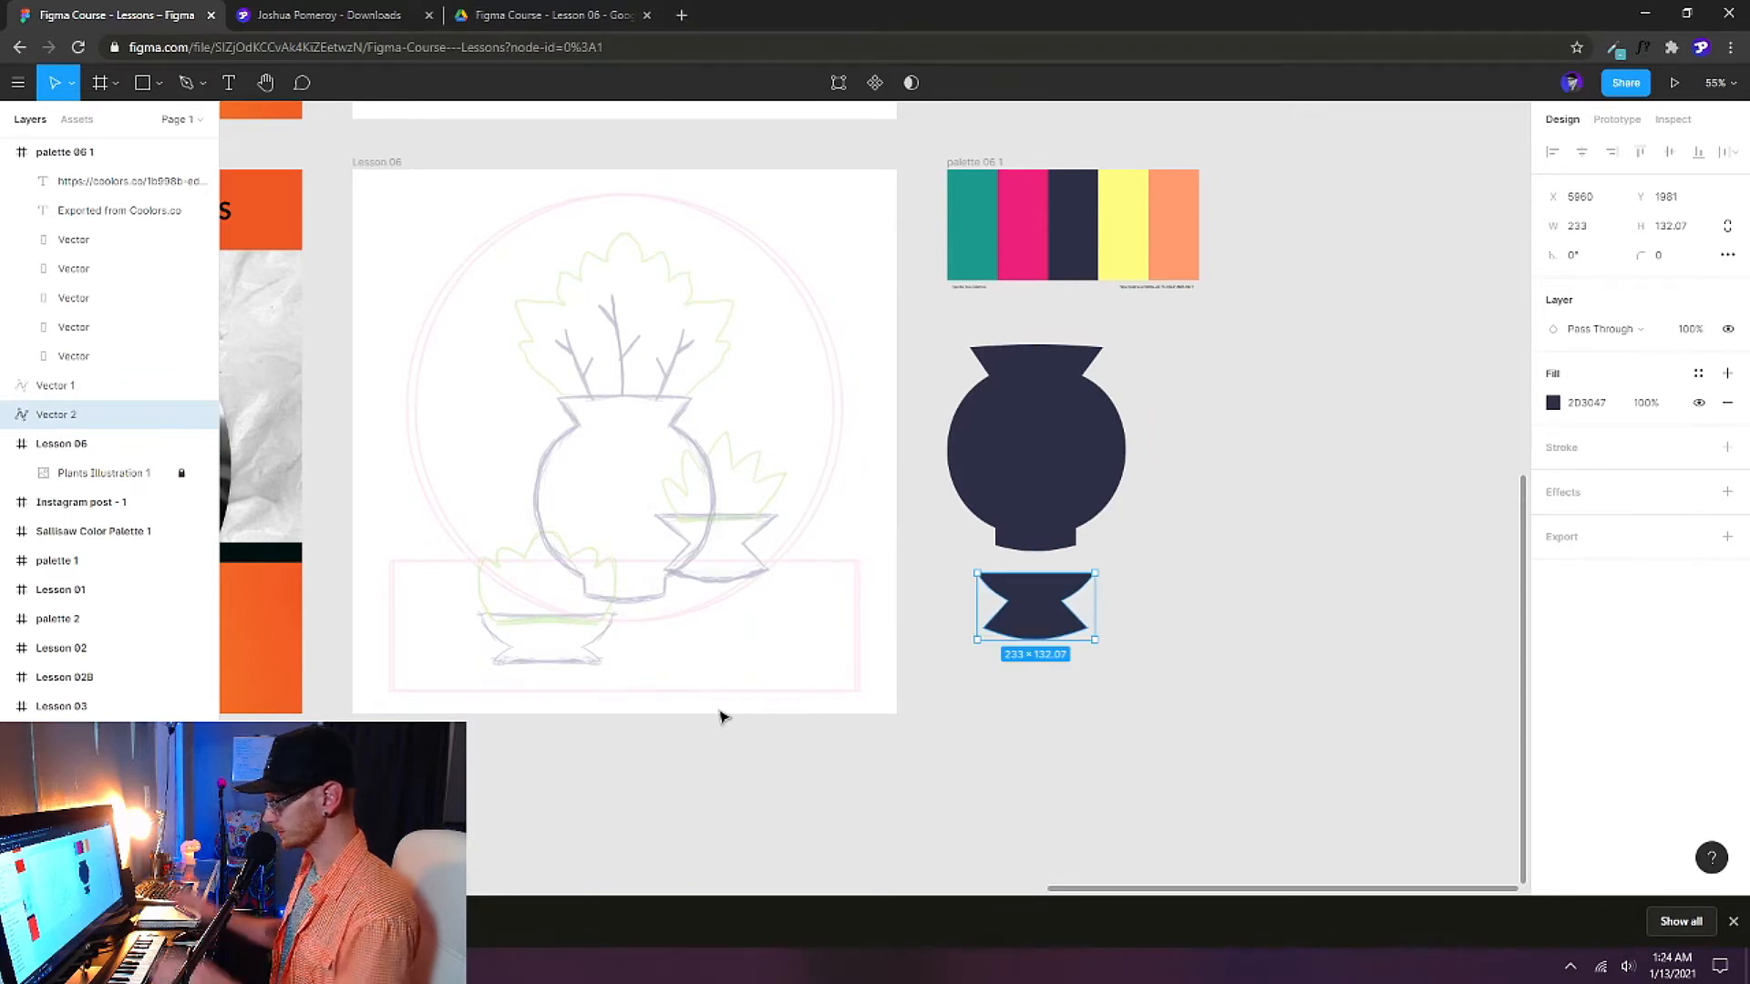
# Trace the low bowl at the sketch's lower left with the Pen tool as a closed six-point outline about 263 px wide.
pyautogui.scroll(10, 515, 651)
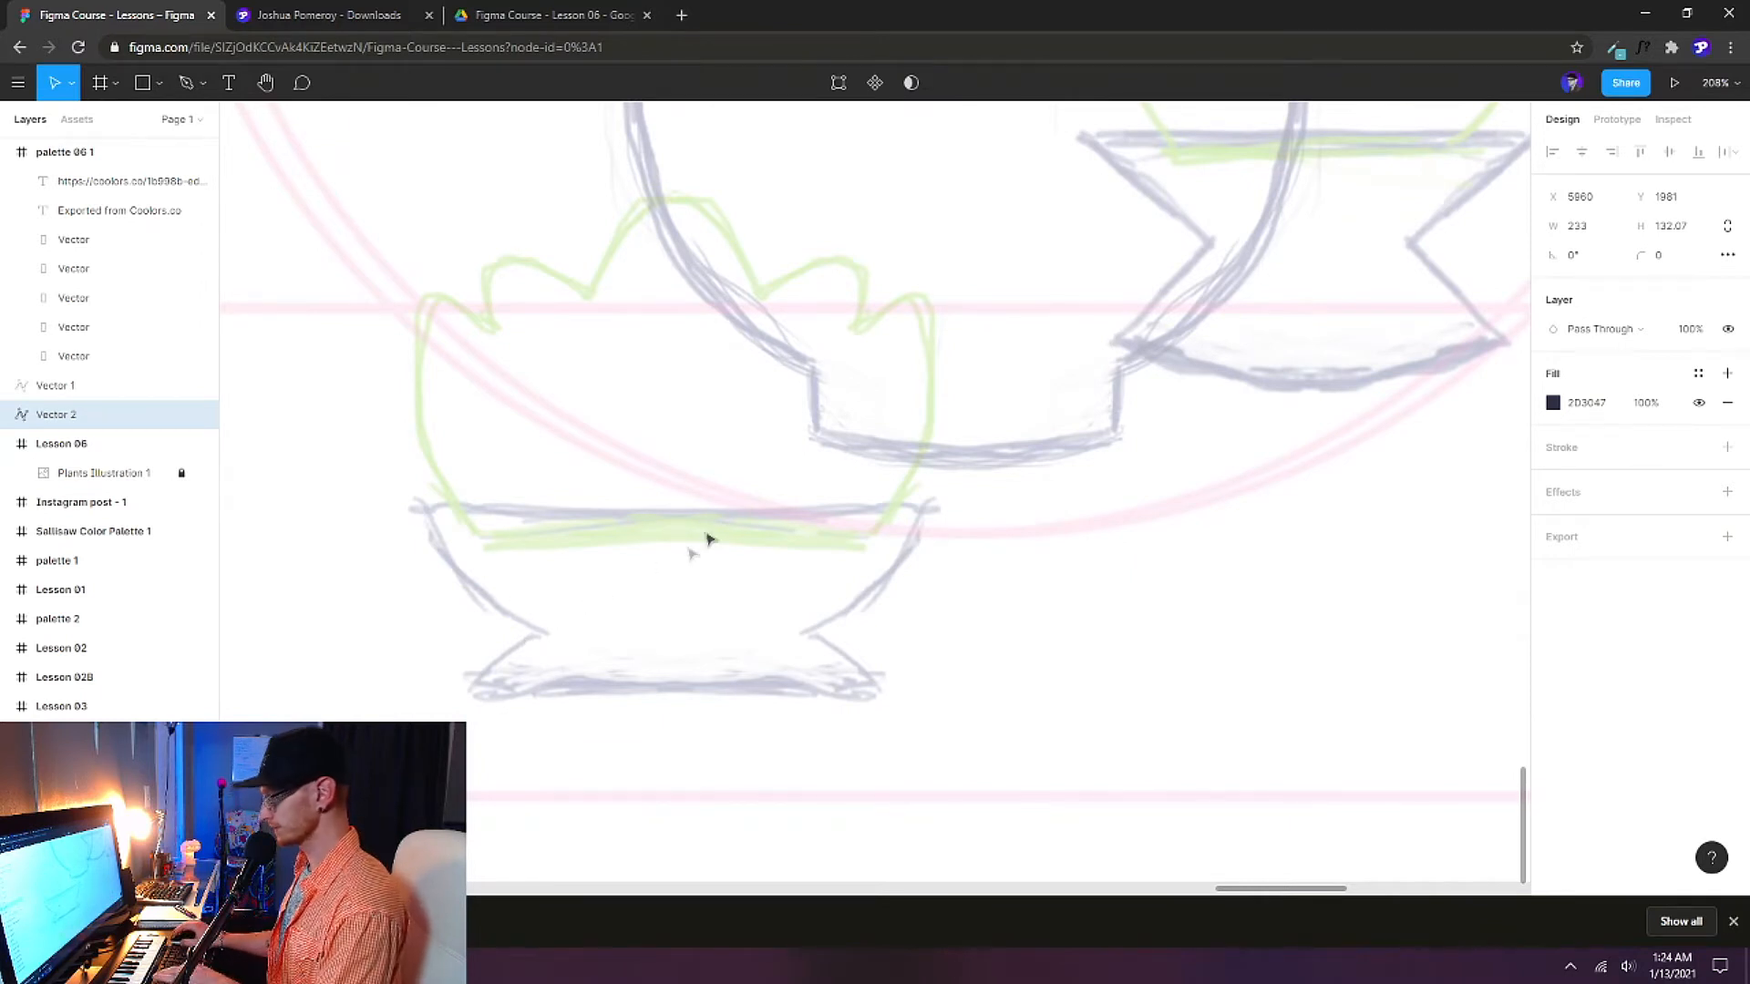
pyautogui.press('p')
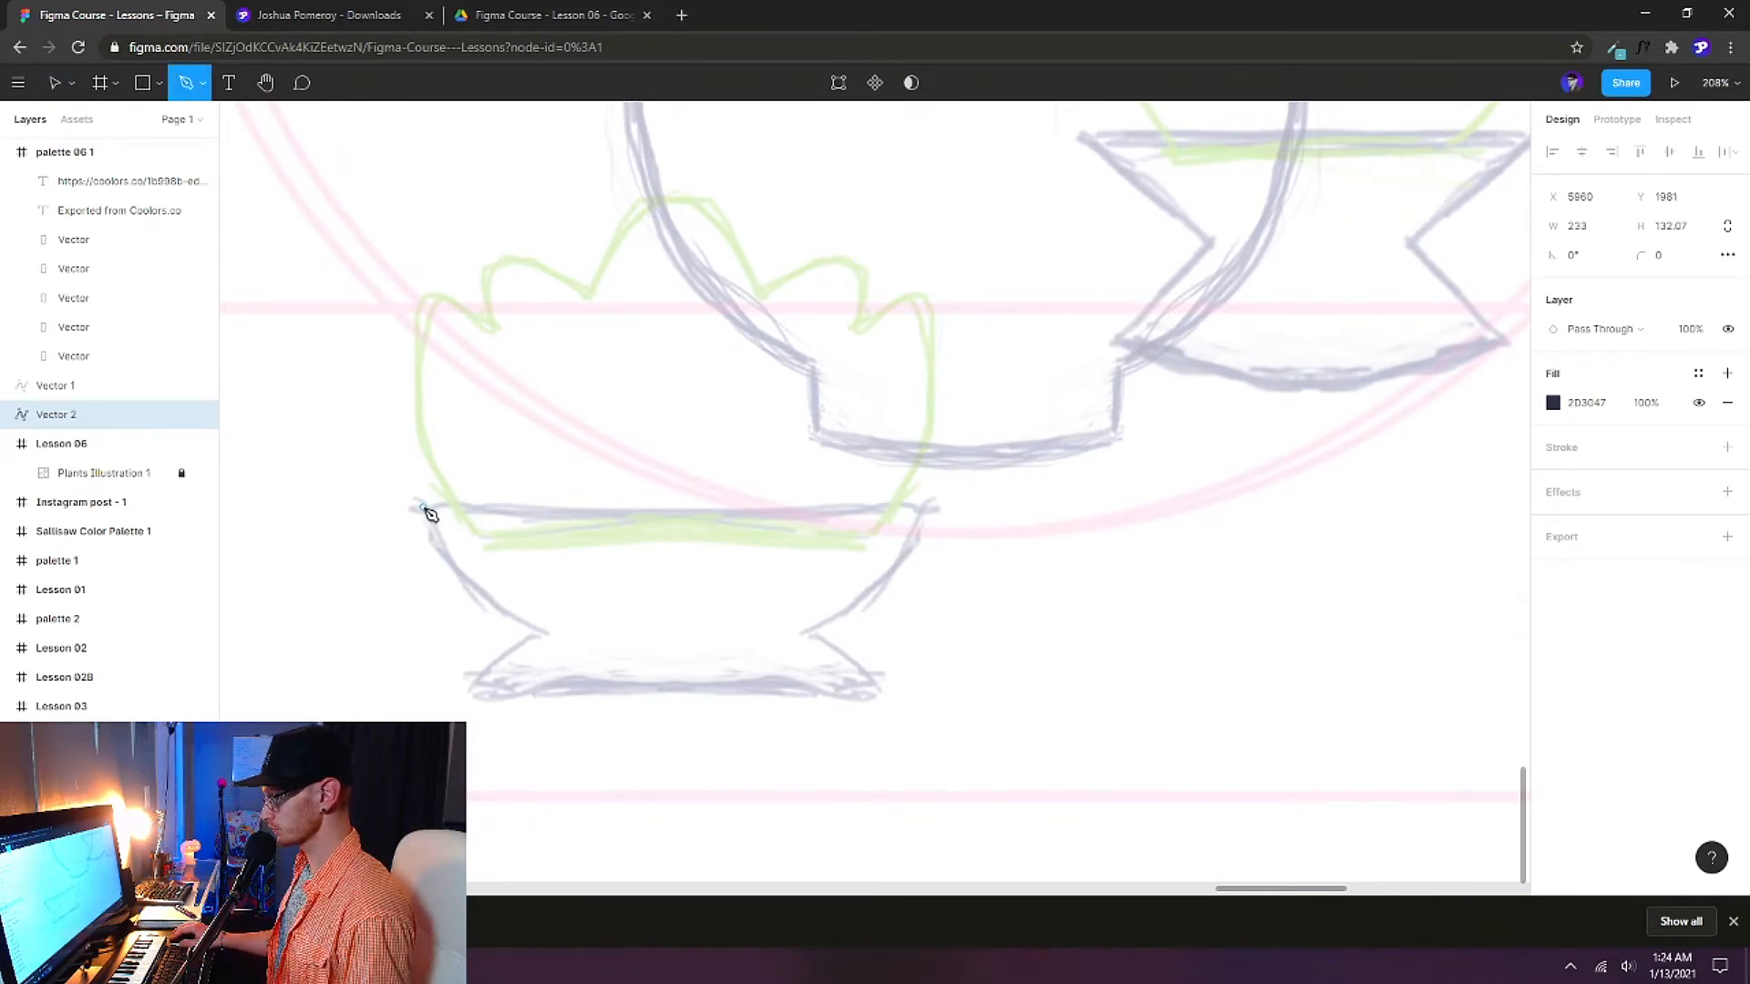
pyautogui.click(424, 508)
pyautogui.click(548, 636)
pyautogui.click(465, 698)
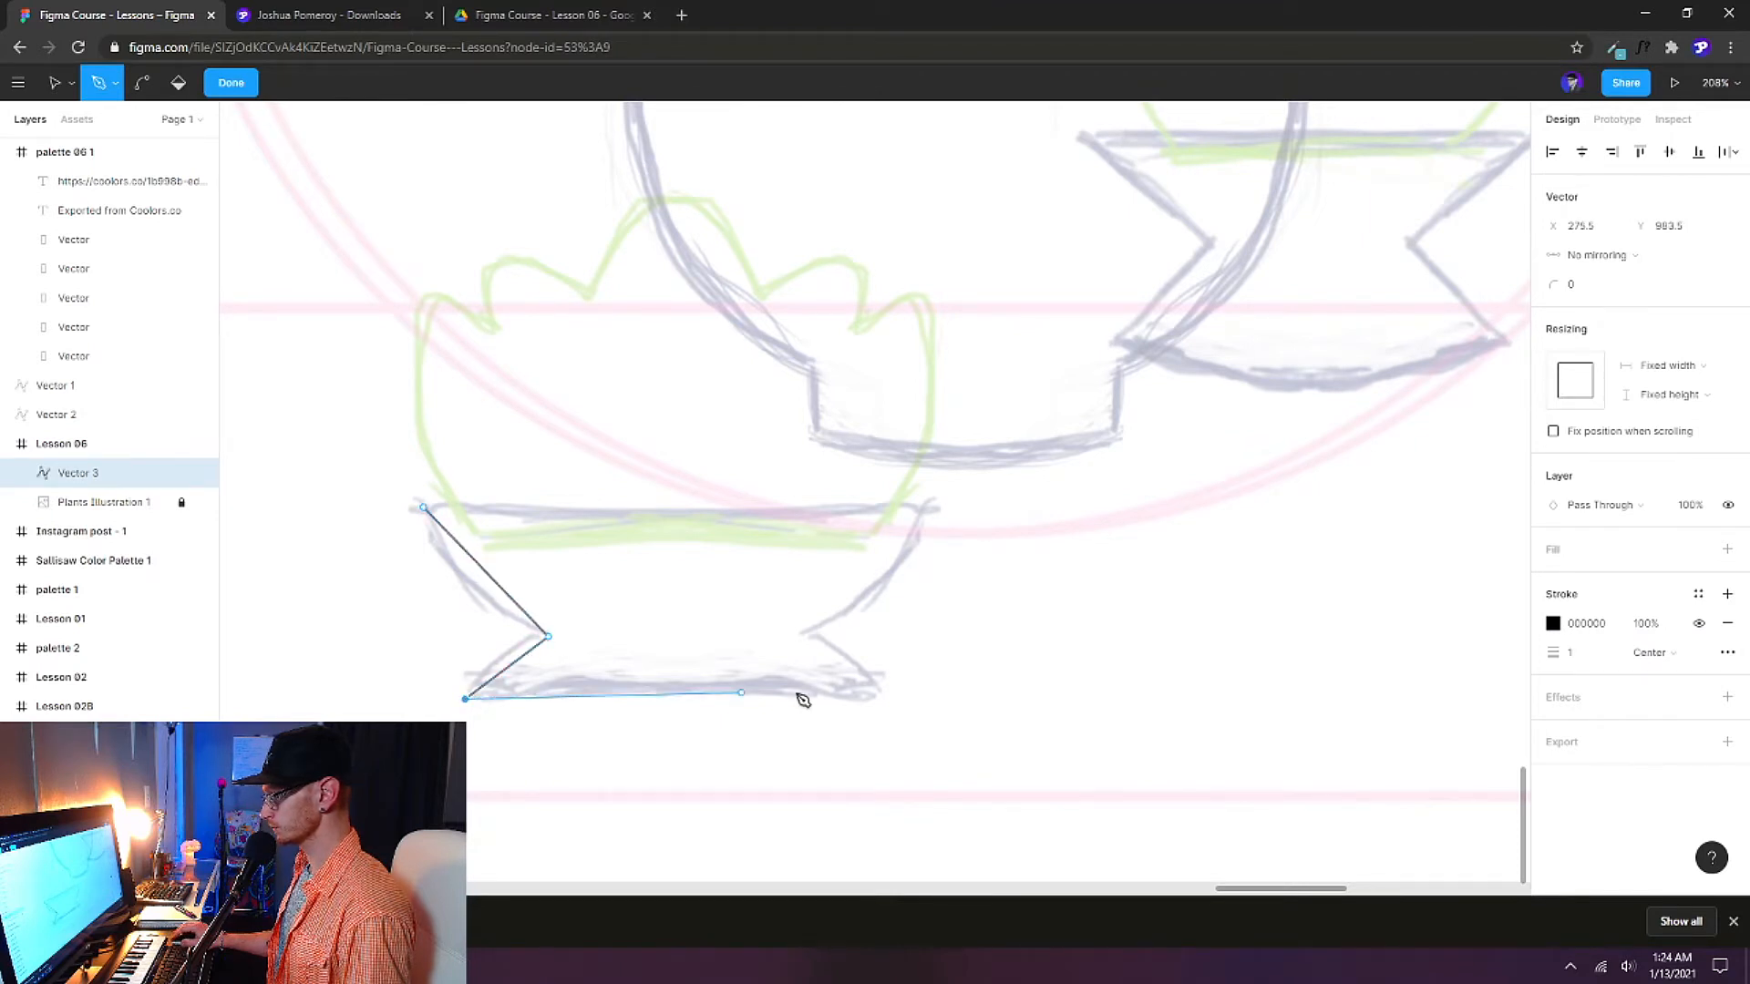
pyautogui.click(883, 698)
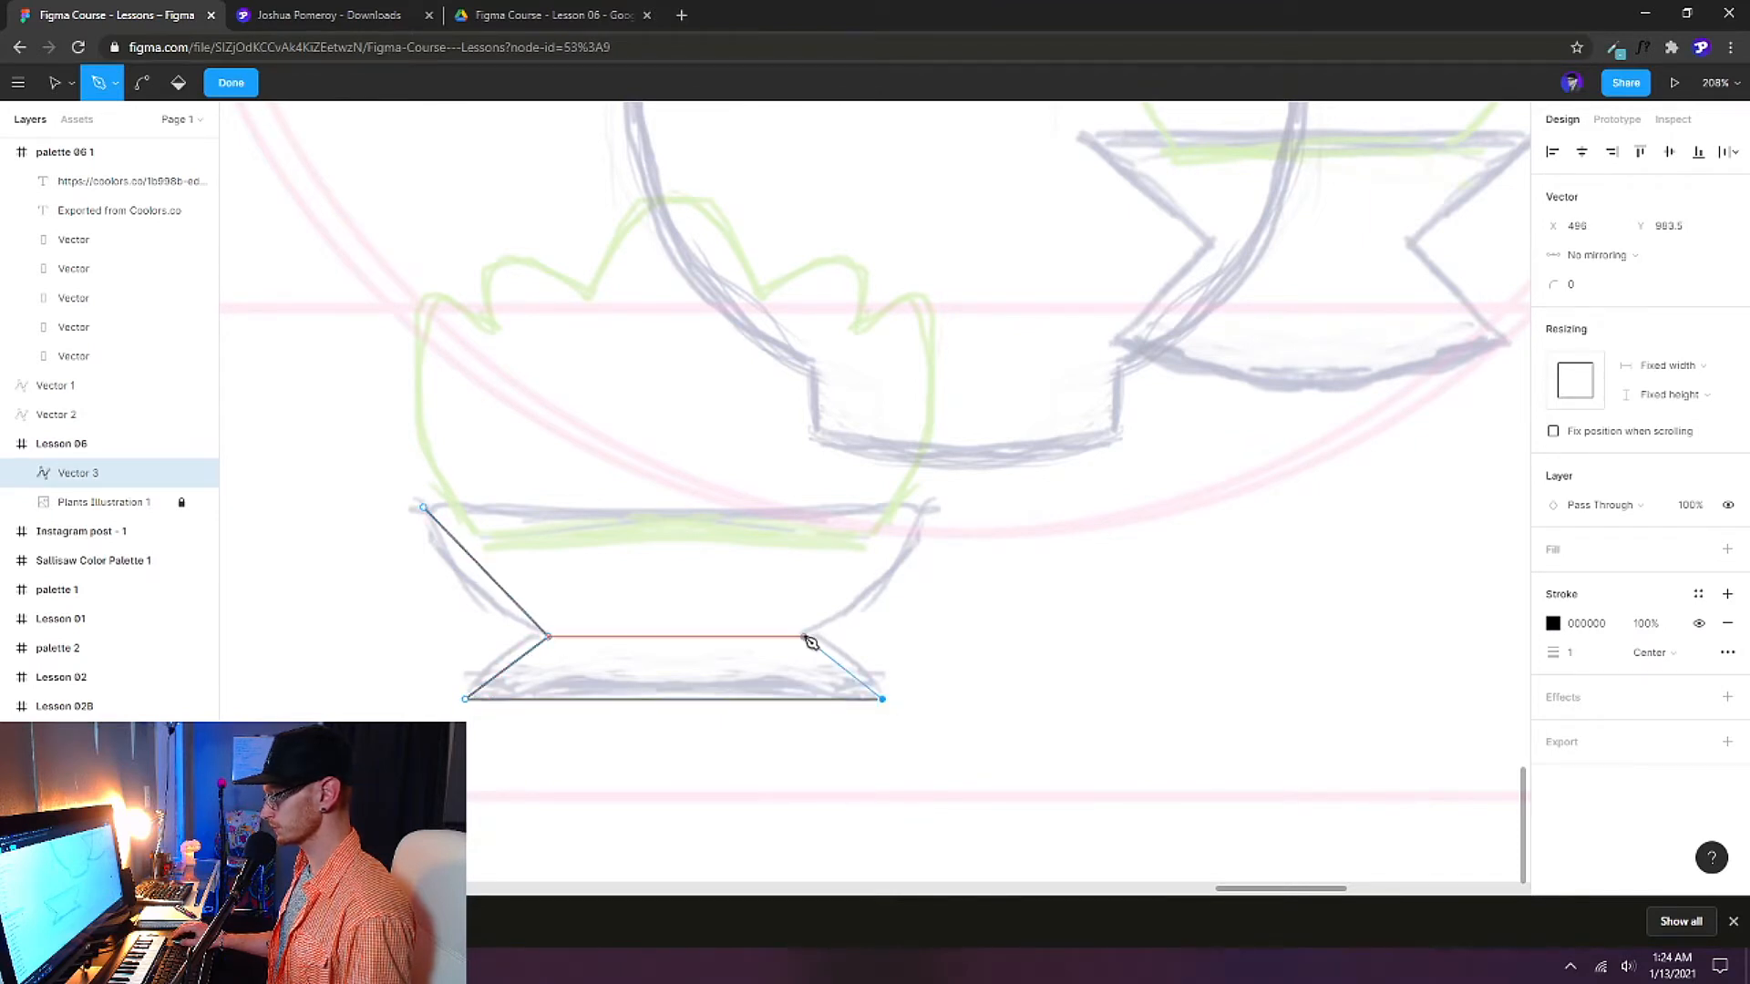
pyautogui.click(801, 636)
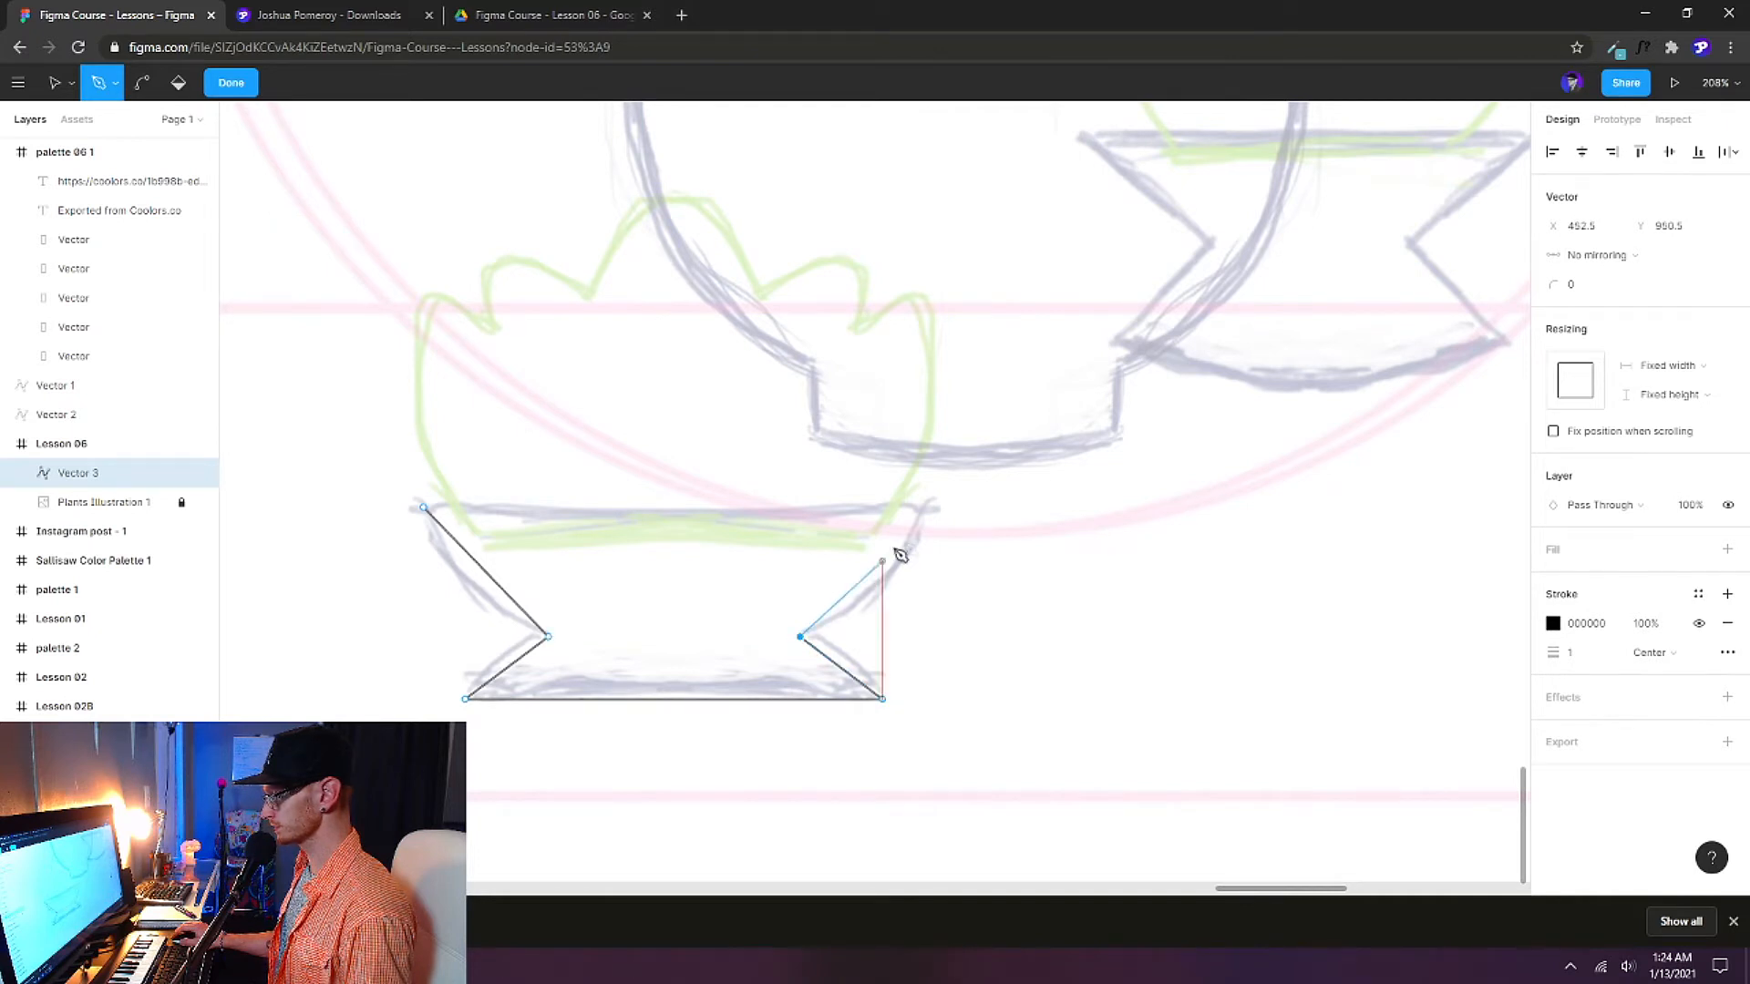
pyautogui.click(923, 509)
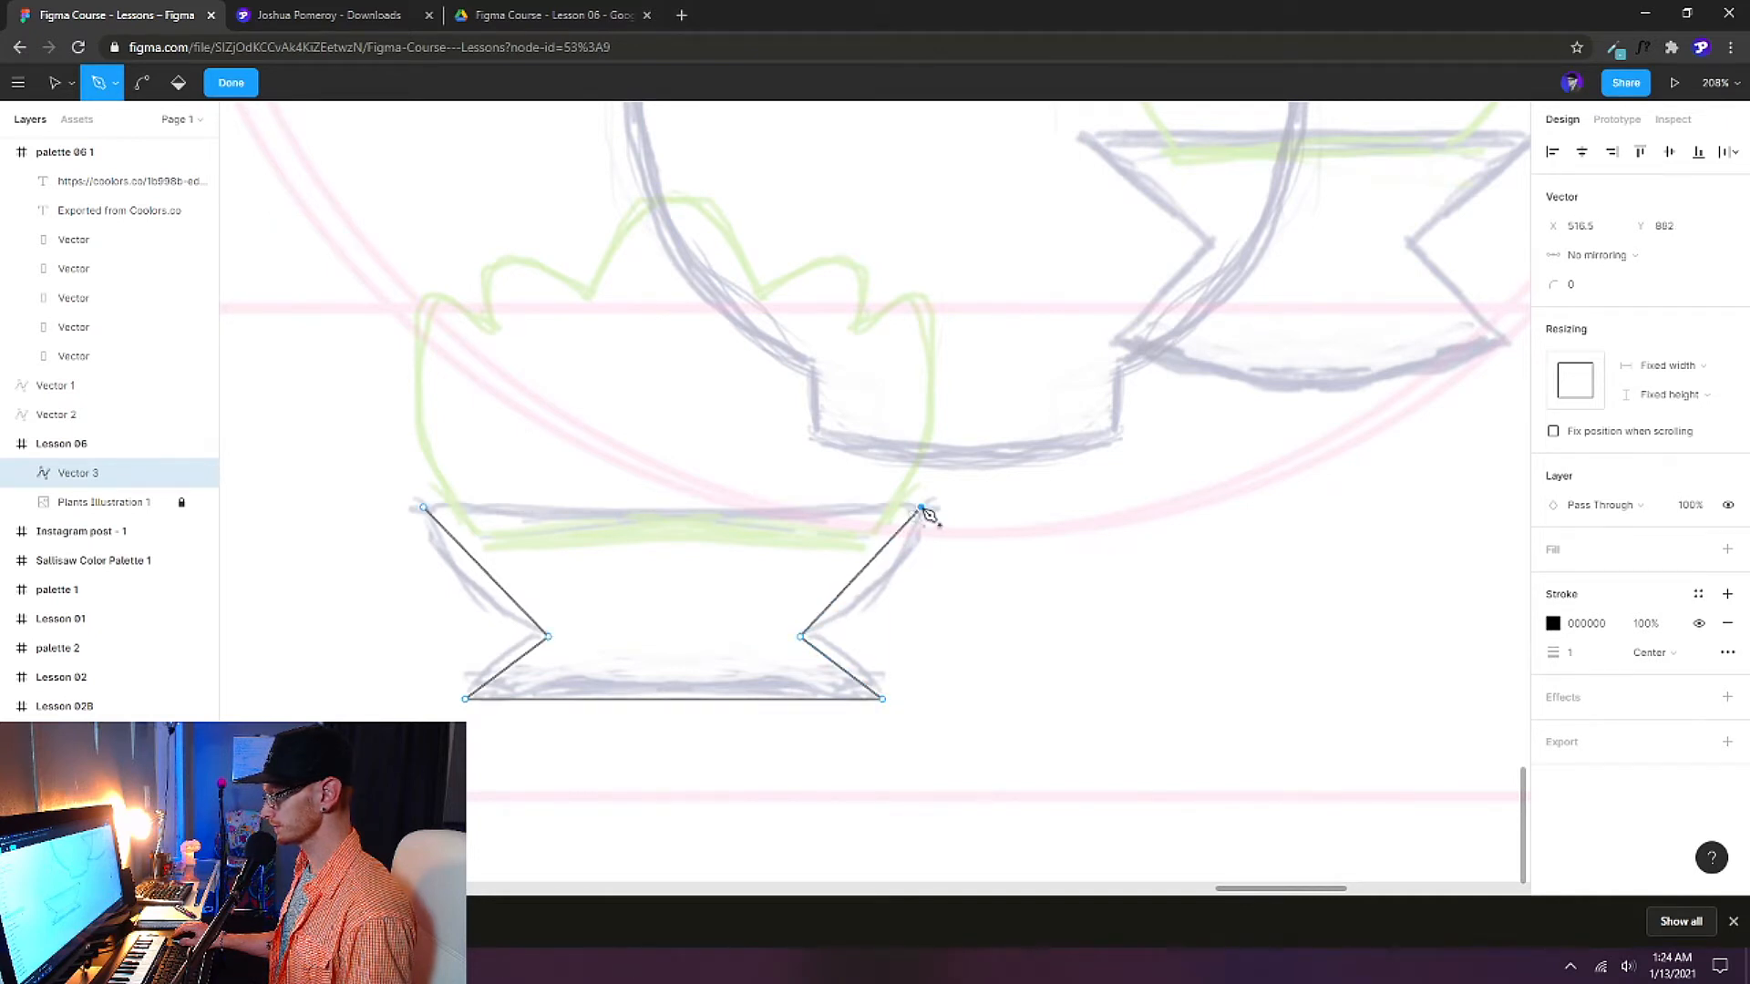
pyautogui.click(424, 509)
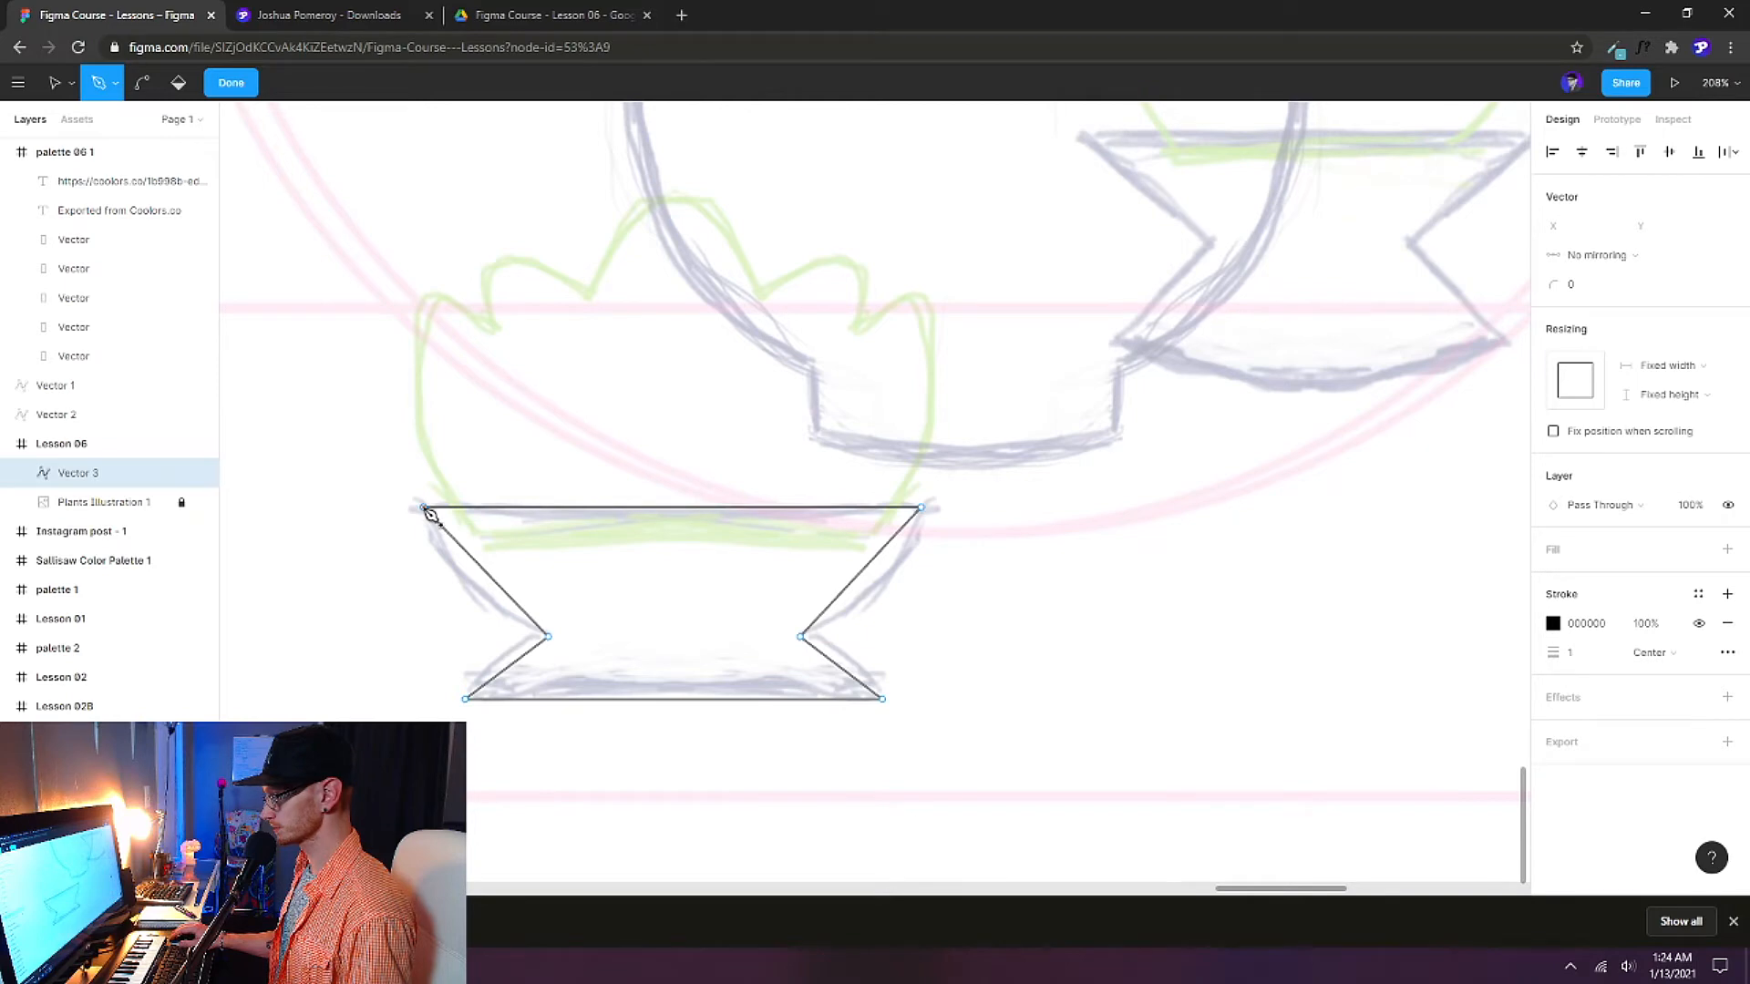
pyautogui.press('Escape')
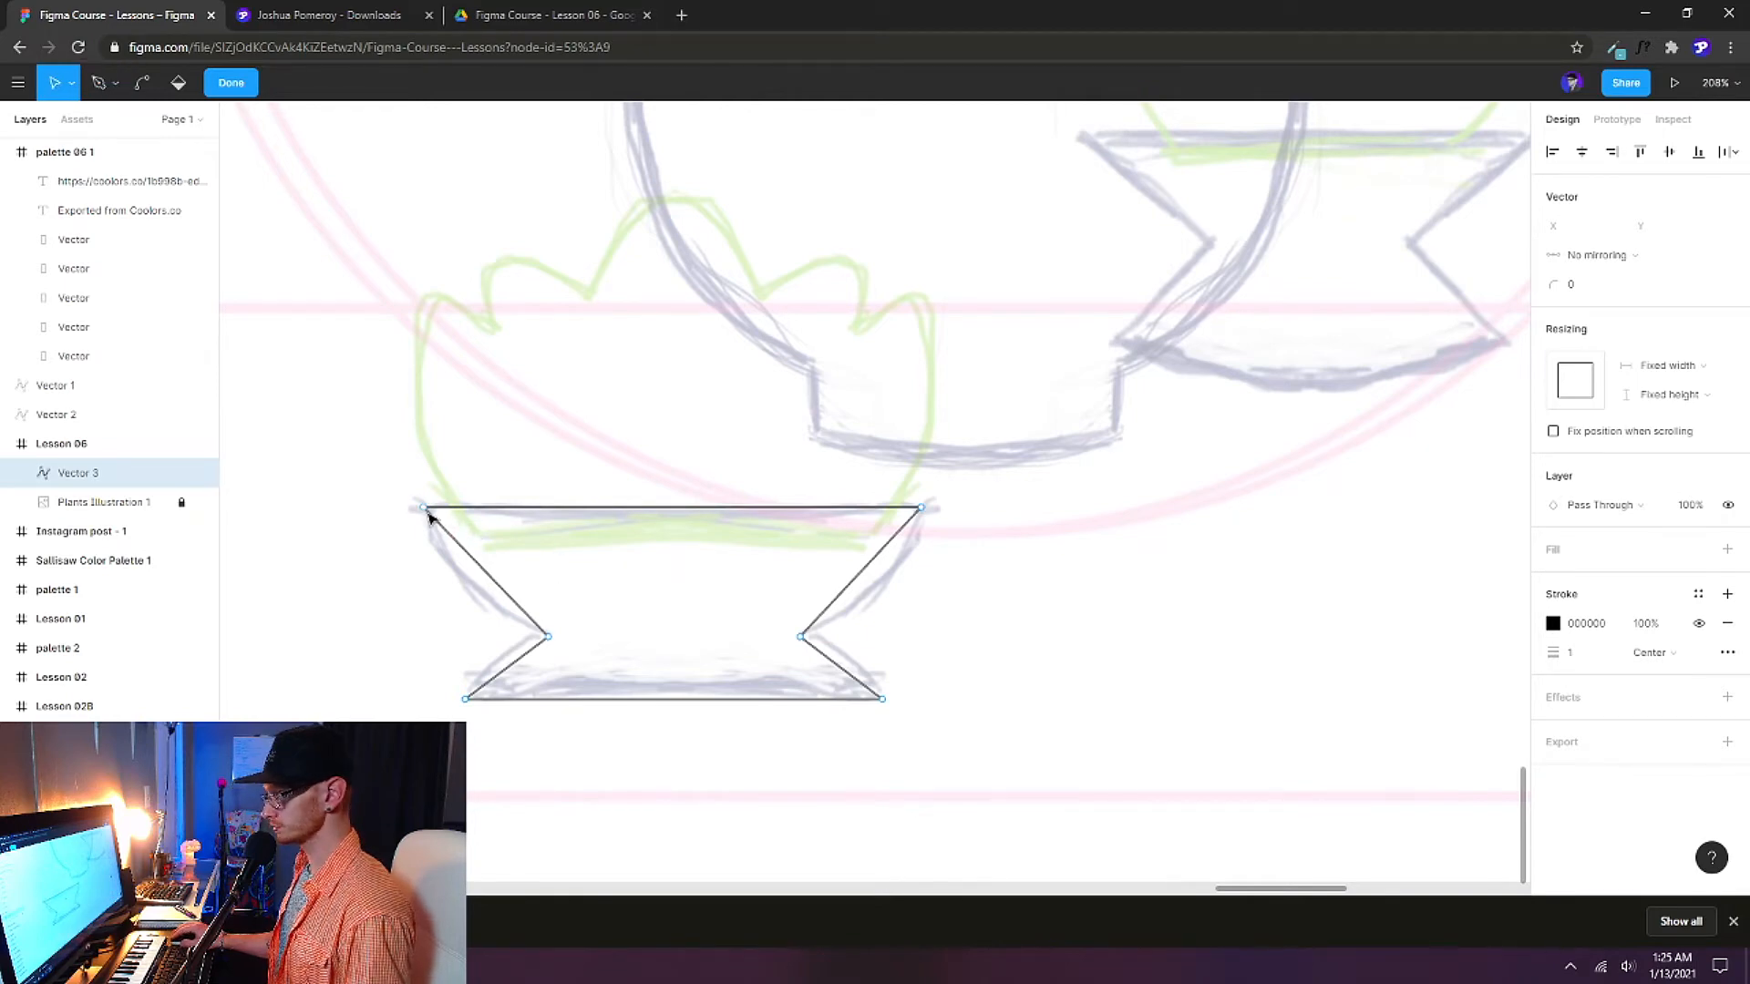
# Bend the bowl outline's two upper sides and two foot sides outward into curves.
pyautogui.press('ctrl')
pyautogui.moveTo(498, 581); pyautogui.dragTo(477, 592)
pyautogui.moveTo(869, 572); pyautogui.dragTo(889, 583)
pyautogui.moveTo(508, 671); pyautogui.dragTo(494, 659)
pyautogui.moveTo(843, 670); pyautogui.dragTo(862, 660)
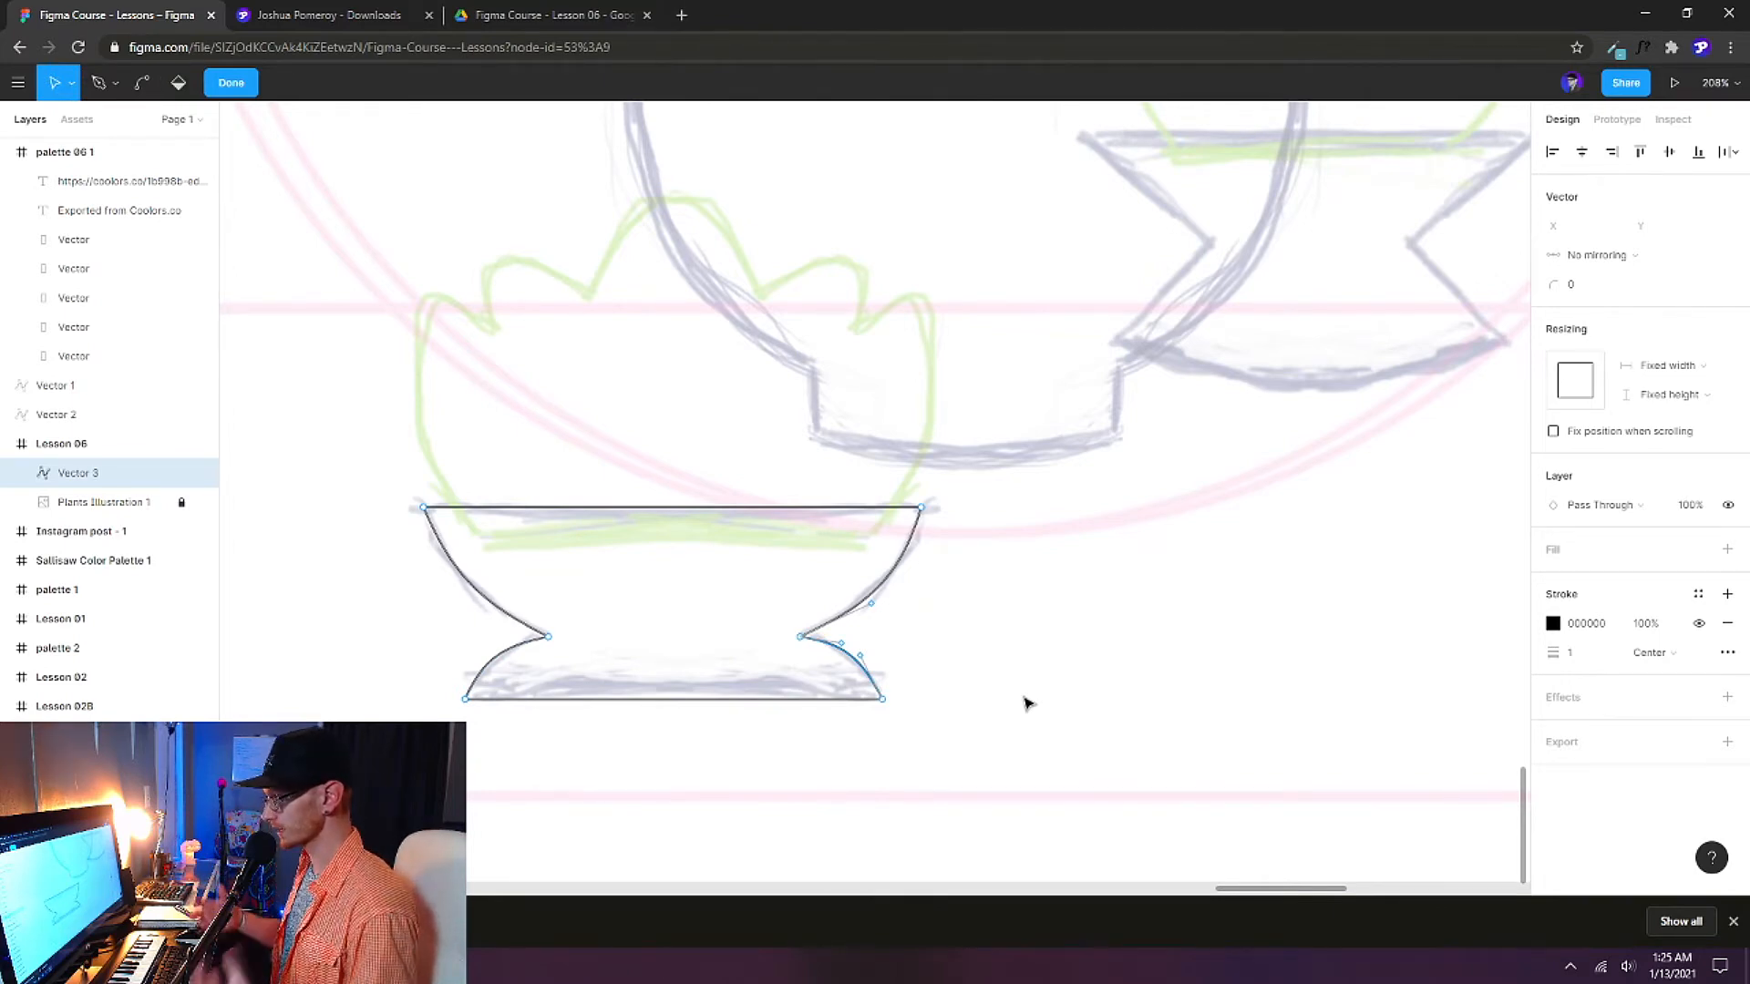
# Apply the copied navy 2D3047 fill without stroke to the bowl and move it out of the frame, below the small pot.
pyautogui.scroll(-5, 952, 529)
pyautogui.press('Return')
pyautogui.moveTo(1036, 714); pyautogui.dragTo(888, 726)
pyautogui.hotkey('ctrl', 'alt', 'v')
pyautogui.moveTo(730, 560); pyautogui.dragTo(1317, 617)
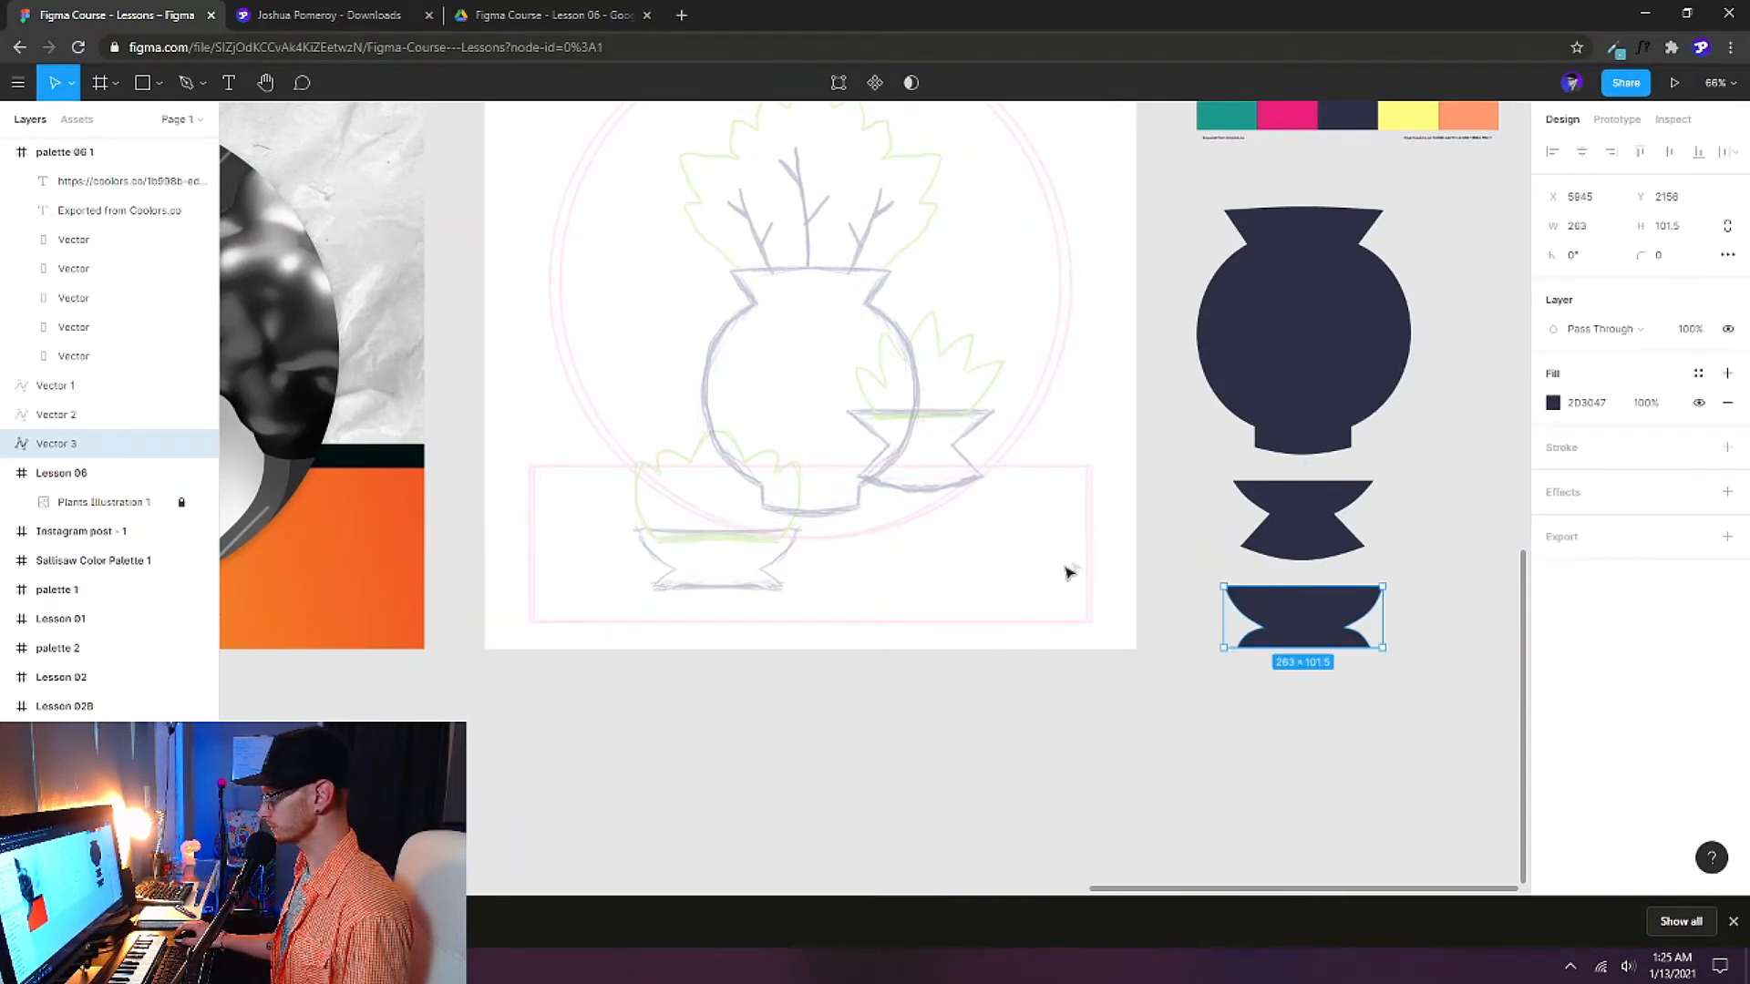
# Fill the large vase with the palette's pink, ED217C.
pyautogui.hscroll(1, 1068, 573)
pyautogui.scroll(1, 1068, 572)
pyautogui.click(1344, 539)
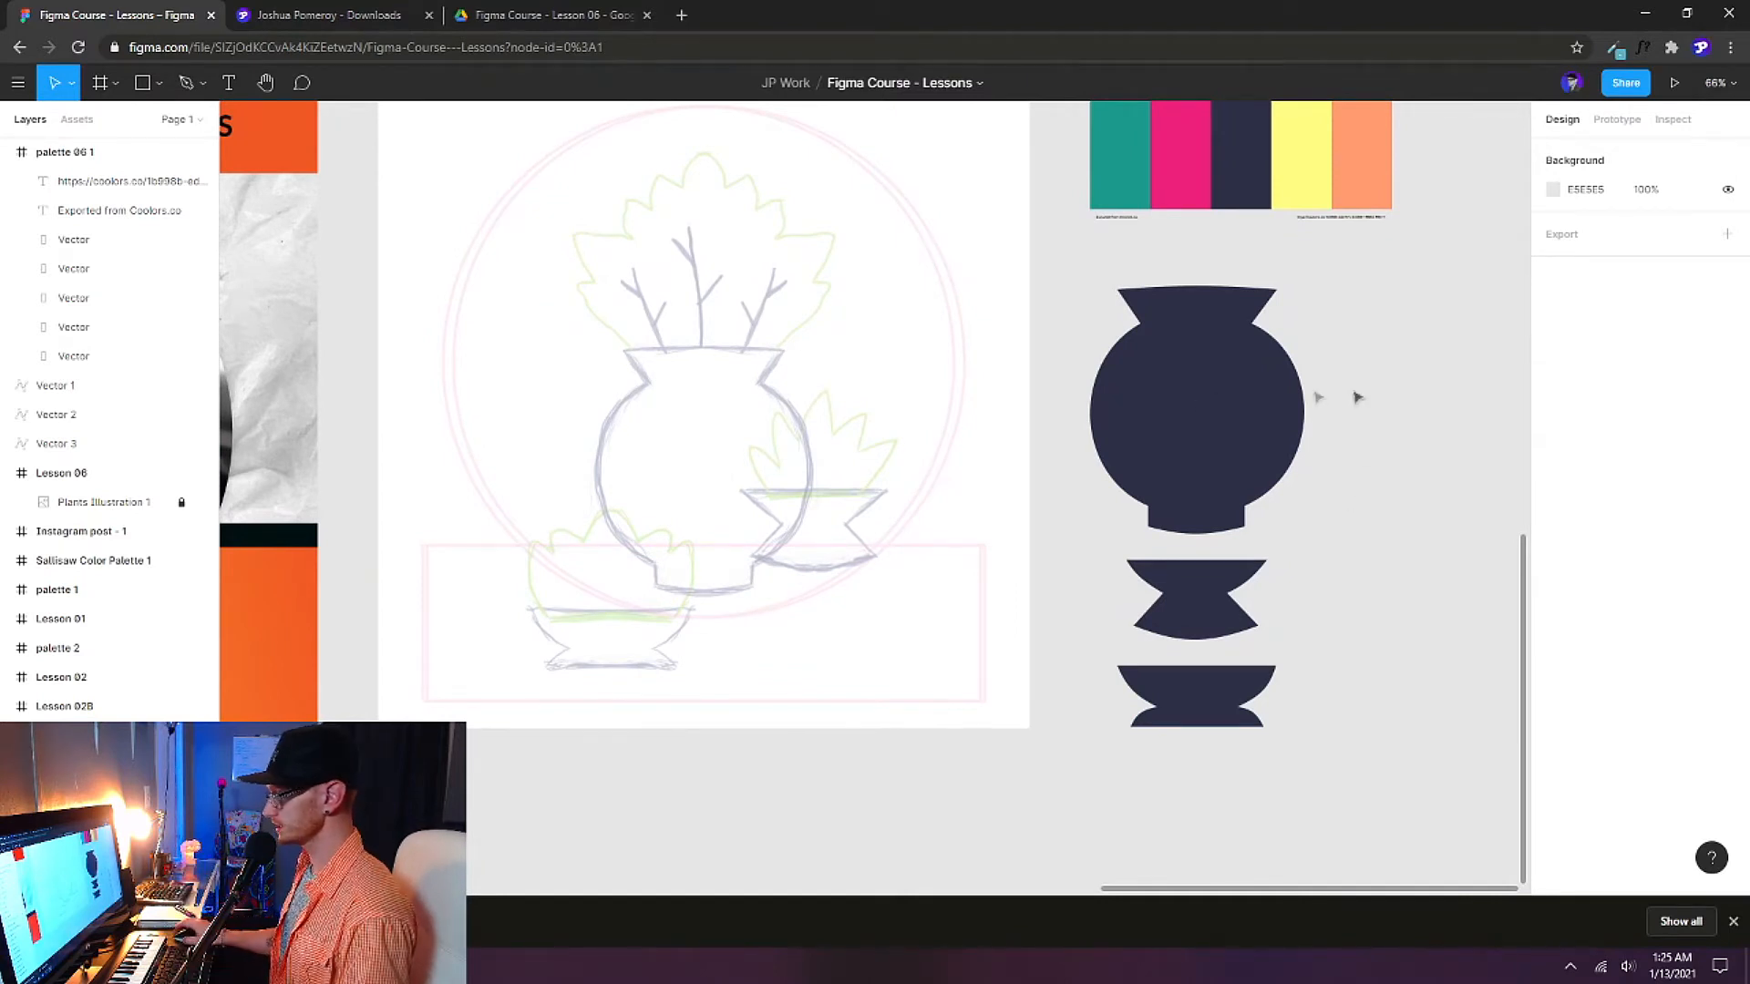
pyautogui.click(1250, 398)
pyautogui.scroll(1, 1244, 474)
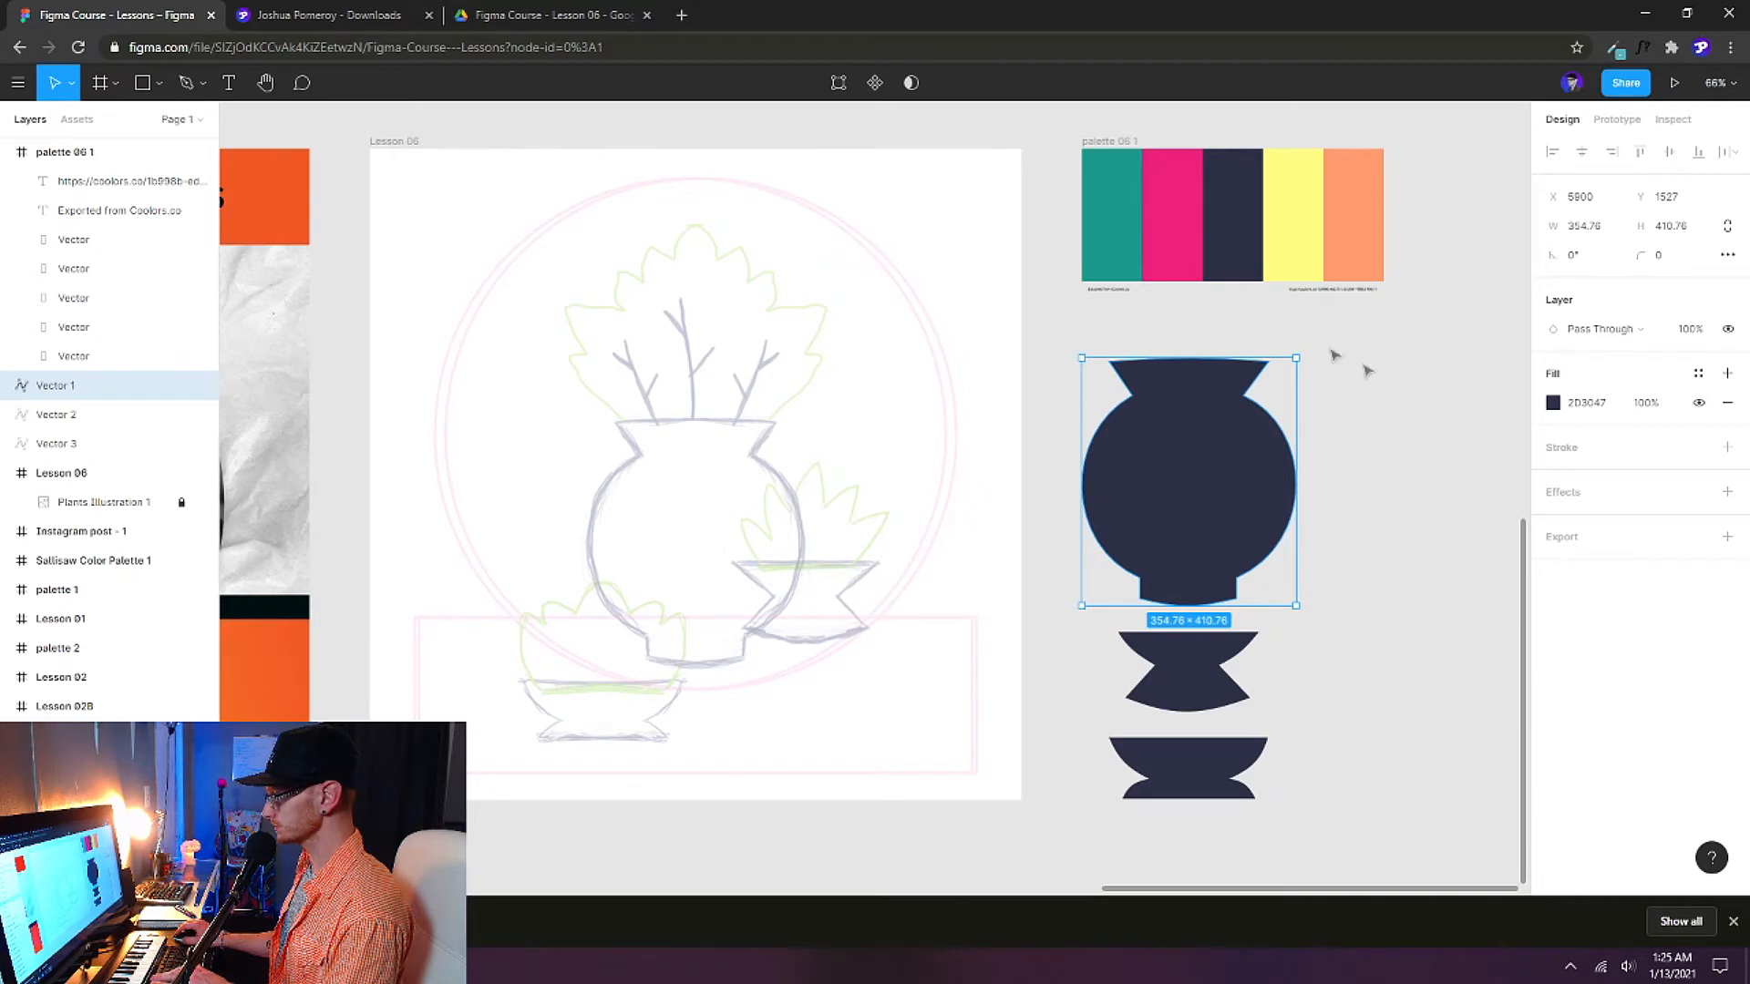
pyautogui.press('i')
pyautogui.click(1175, 225)
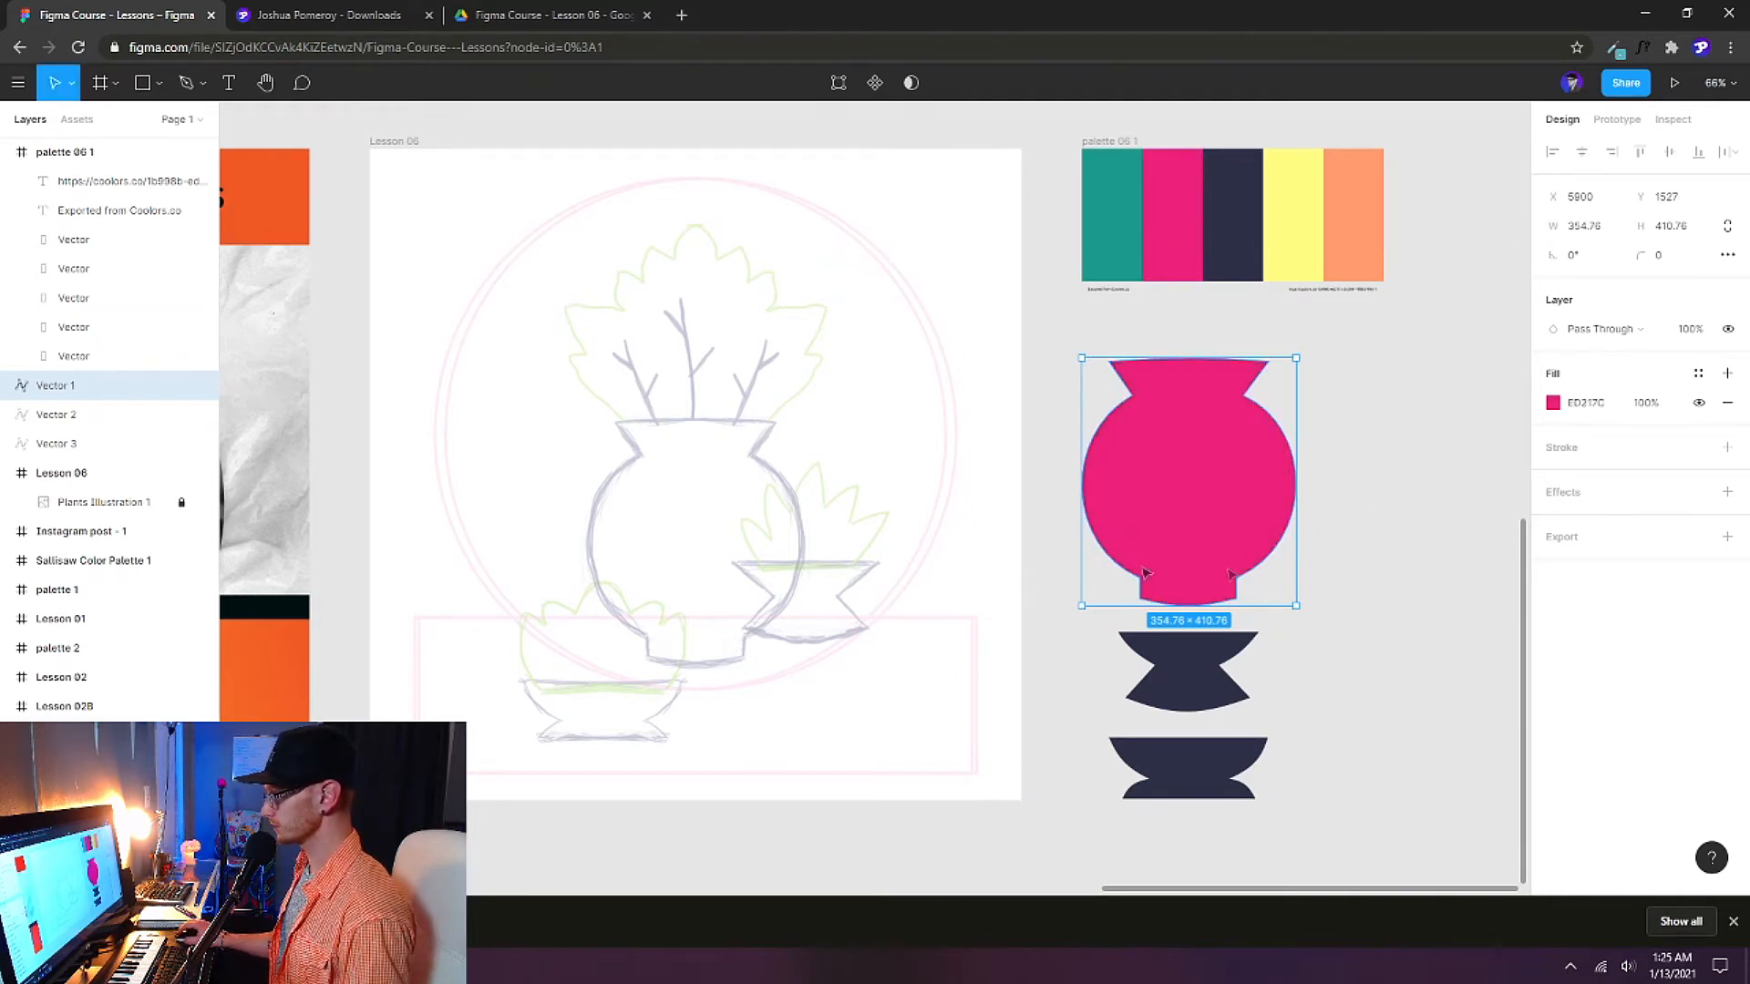
pyautogui.scroll(-5, 1267, 529)
pyautogui.scroll(-3, 1314, 522)
pyautogui.scroll(2, 1319, 529)
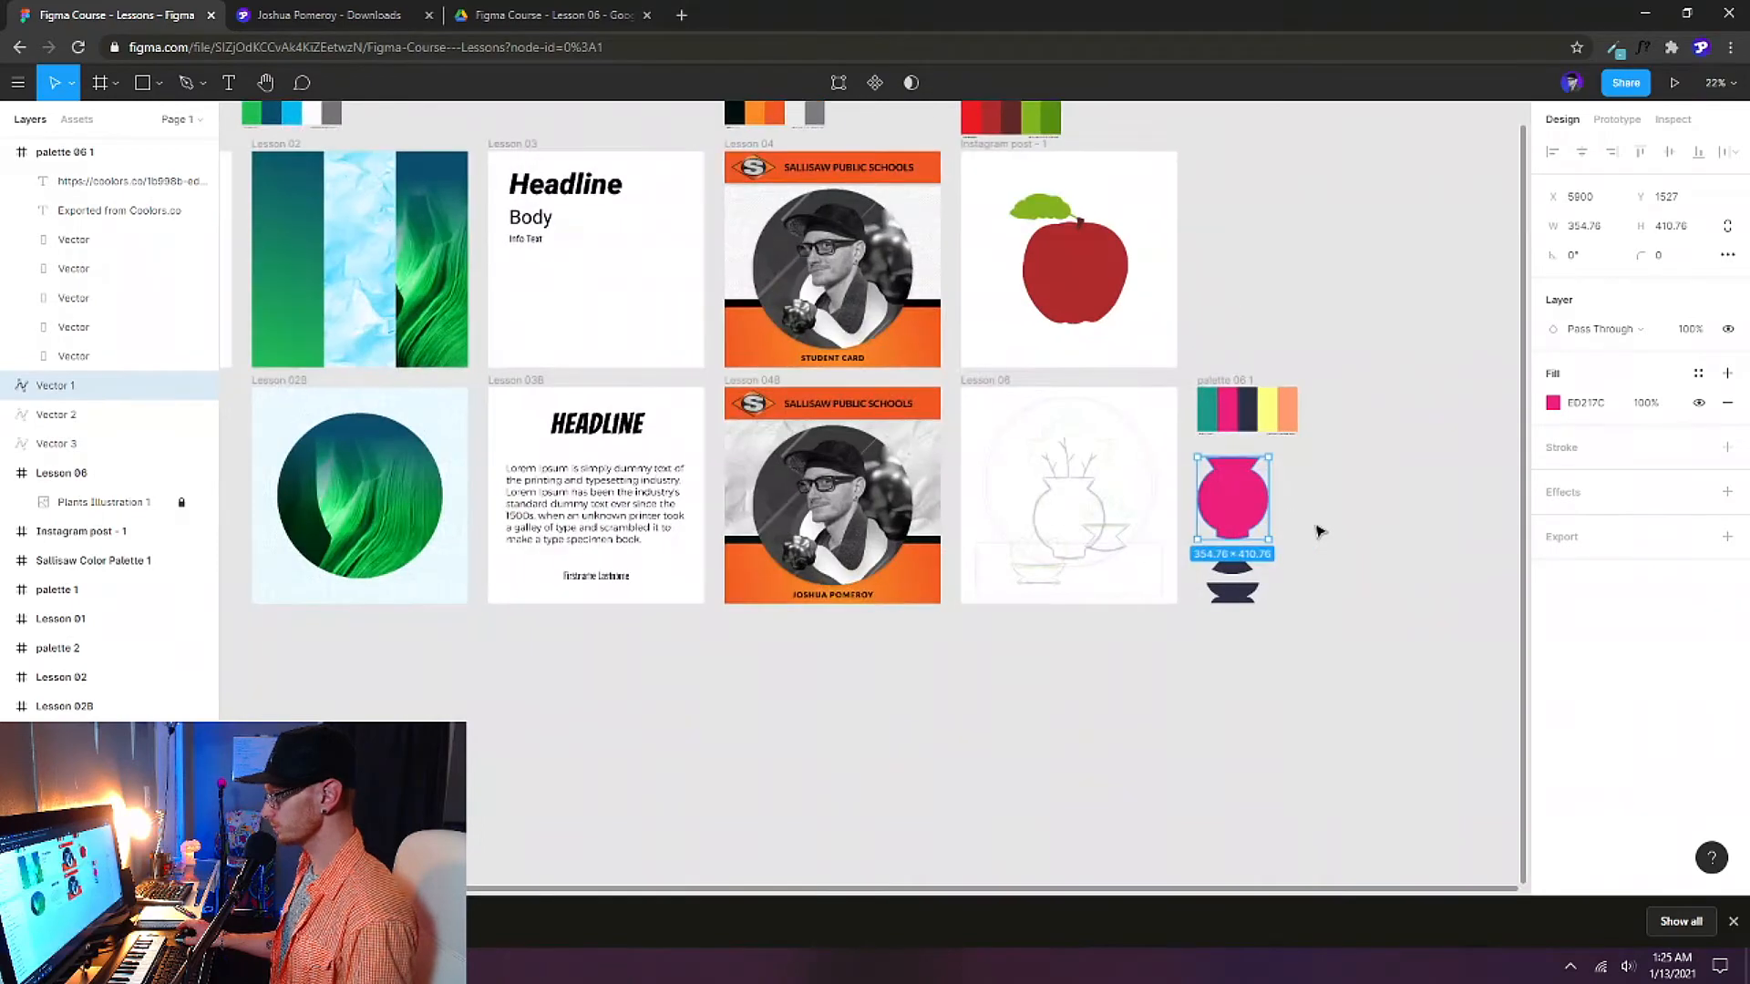
pyautogui.moveTo(881, 385); pyautogui.dragTo(1161, 587)
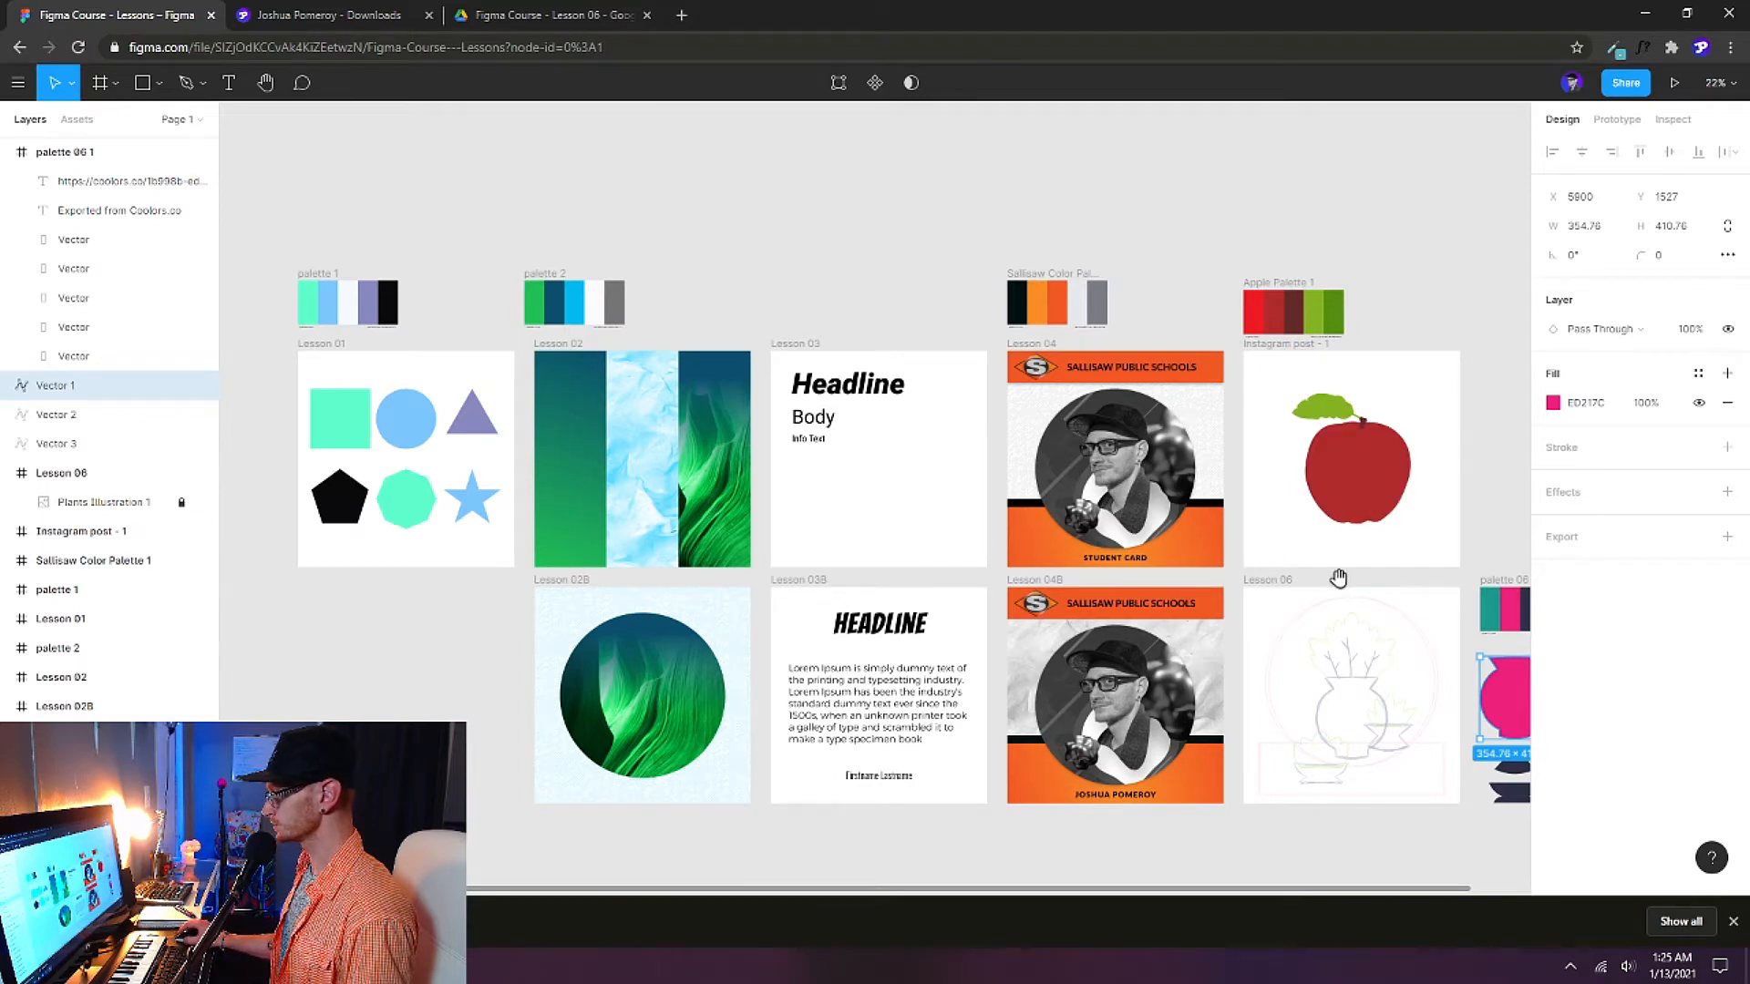
pyautogui.moveTo(1327, 578); pyautogui.dragTo(847, 466)
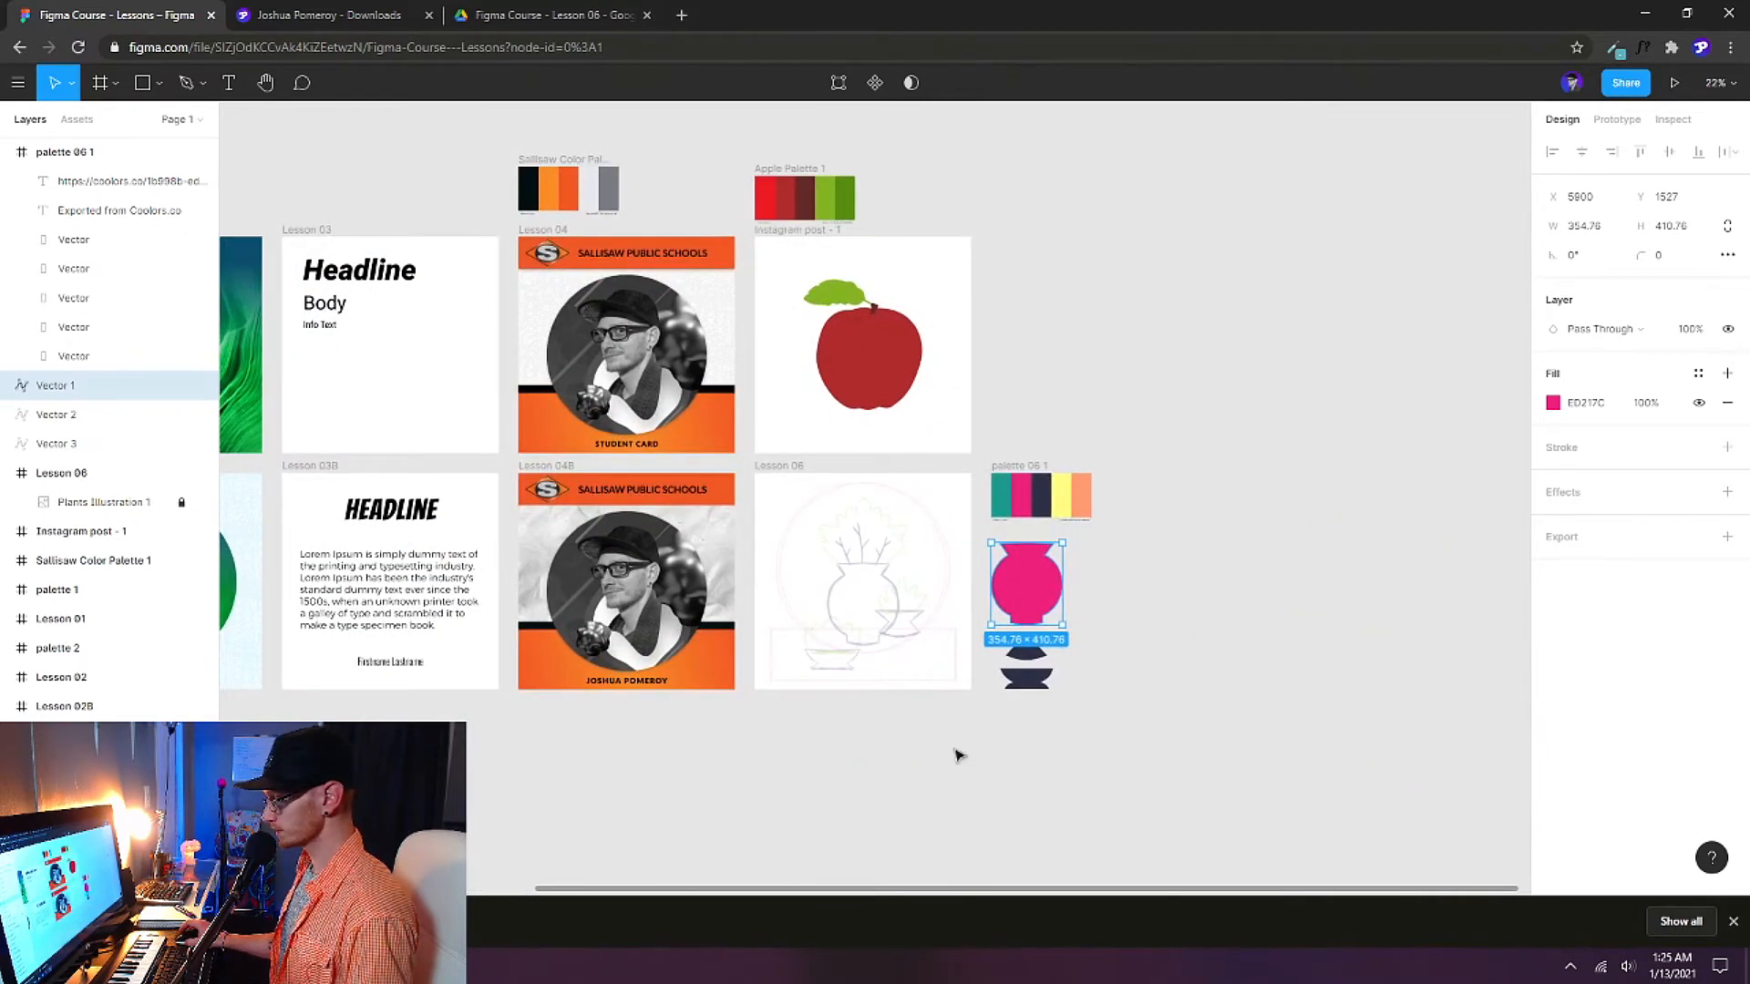
# Start the large leaf outline with the Pen tool by drawing a straight base line about 228 px long just inside the vase's rim.
pyautogui.scroll(3, 966, 747)
pyautogui.scroll(3, 793, 592)
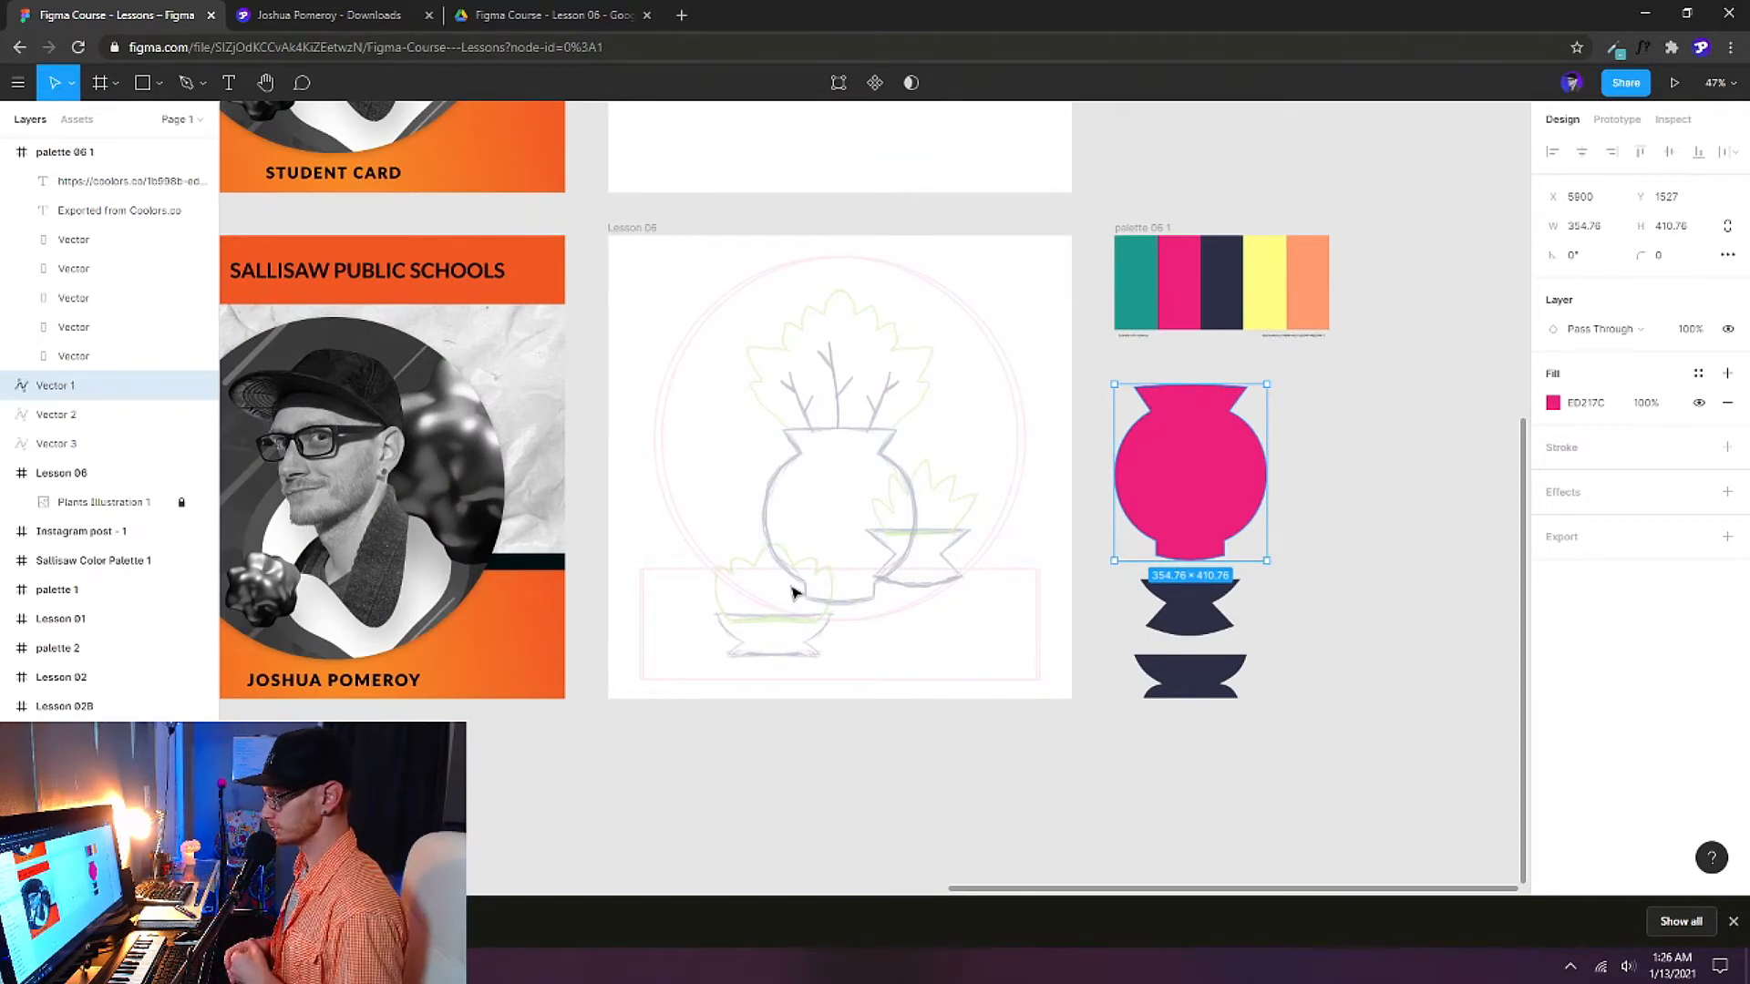
pyautogui.scroll(6, 791, 592)
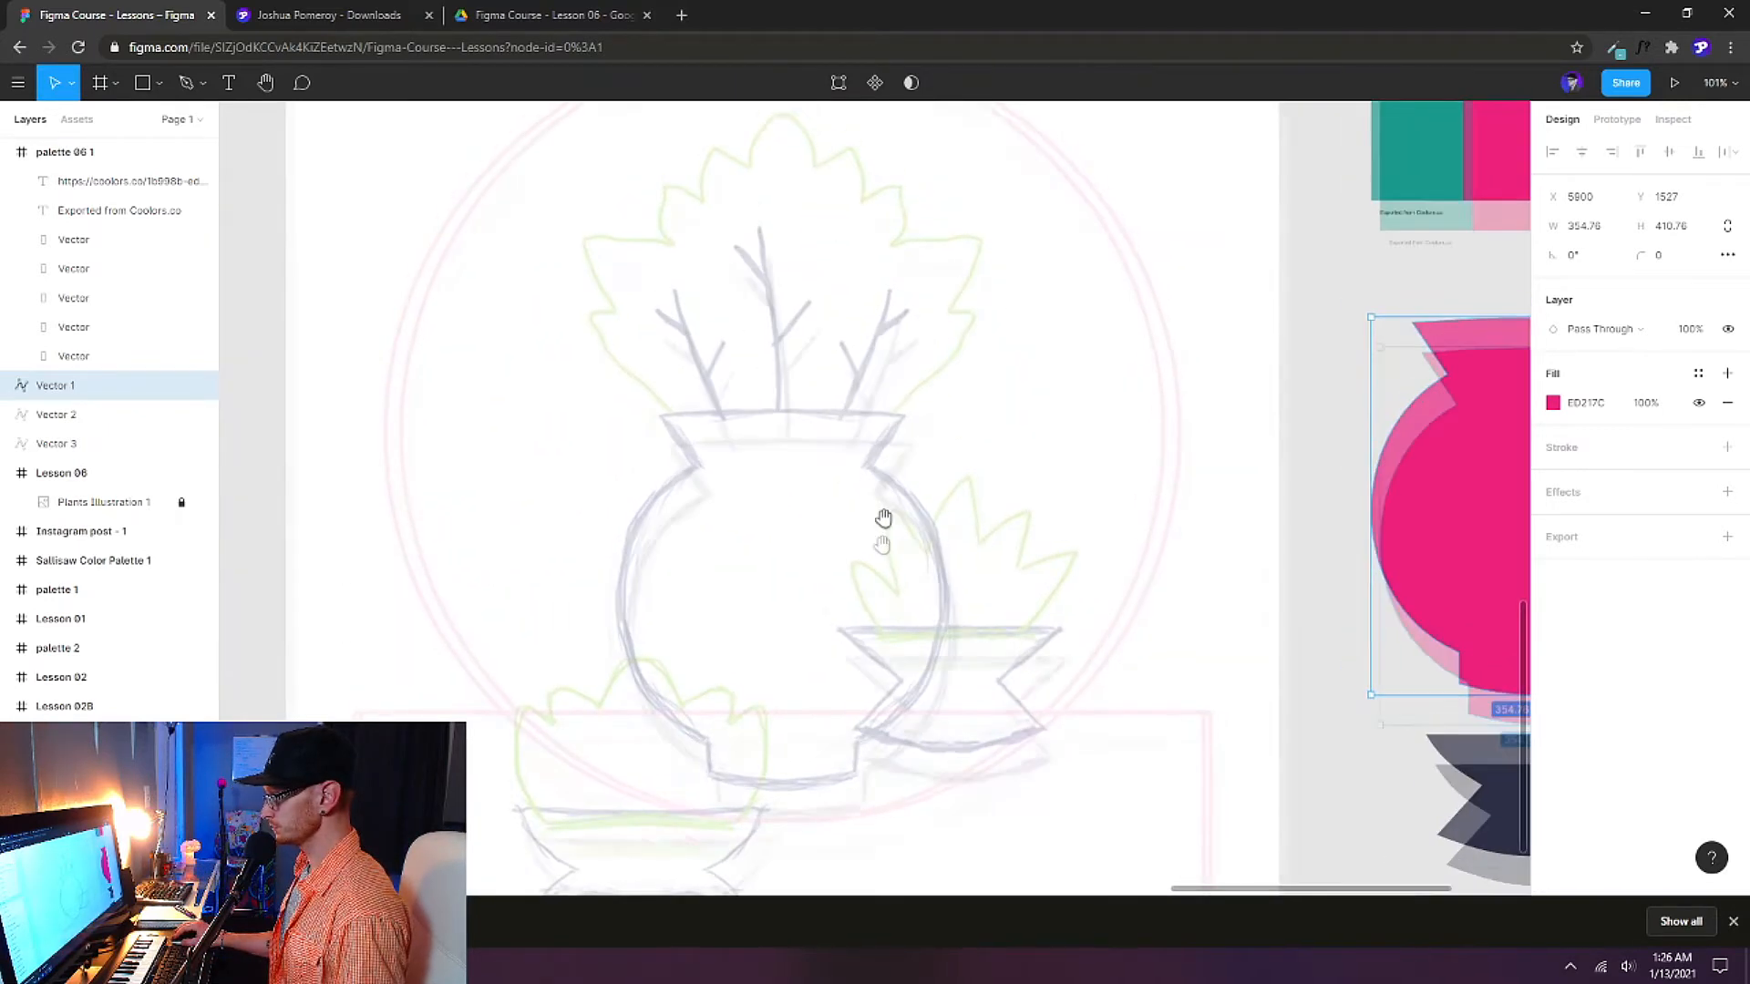
pyautogui.scroll(2, 882, 516)
pyautogui.scroll(2, 820, 640)
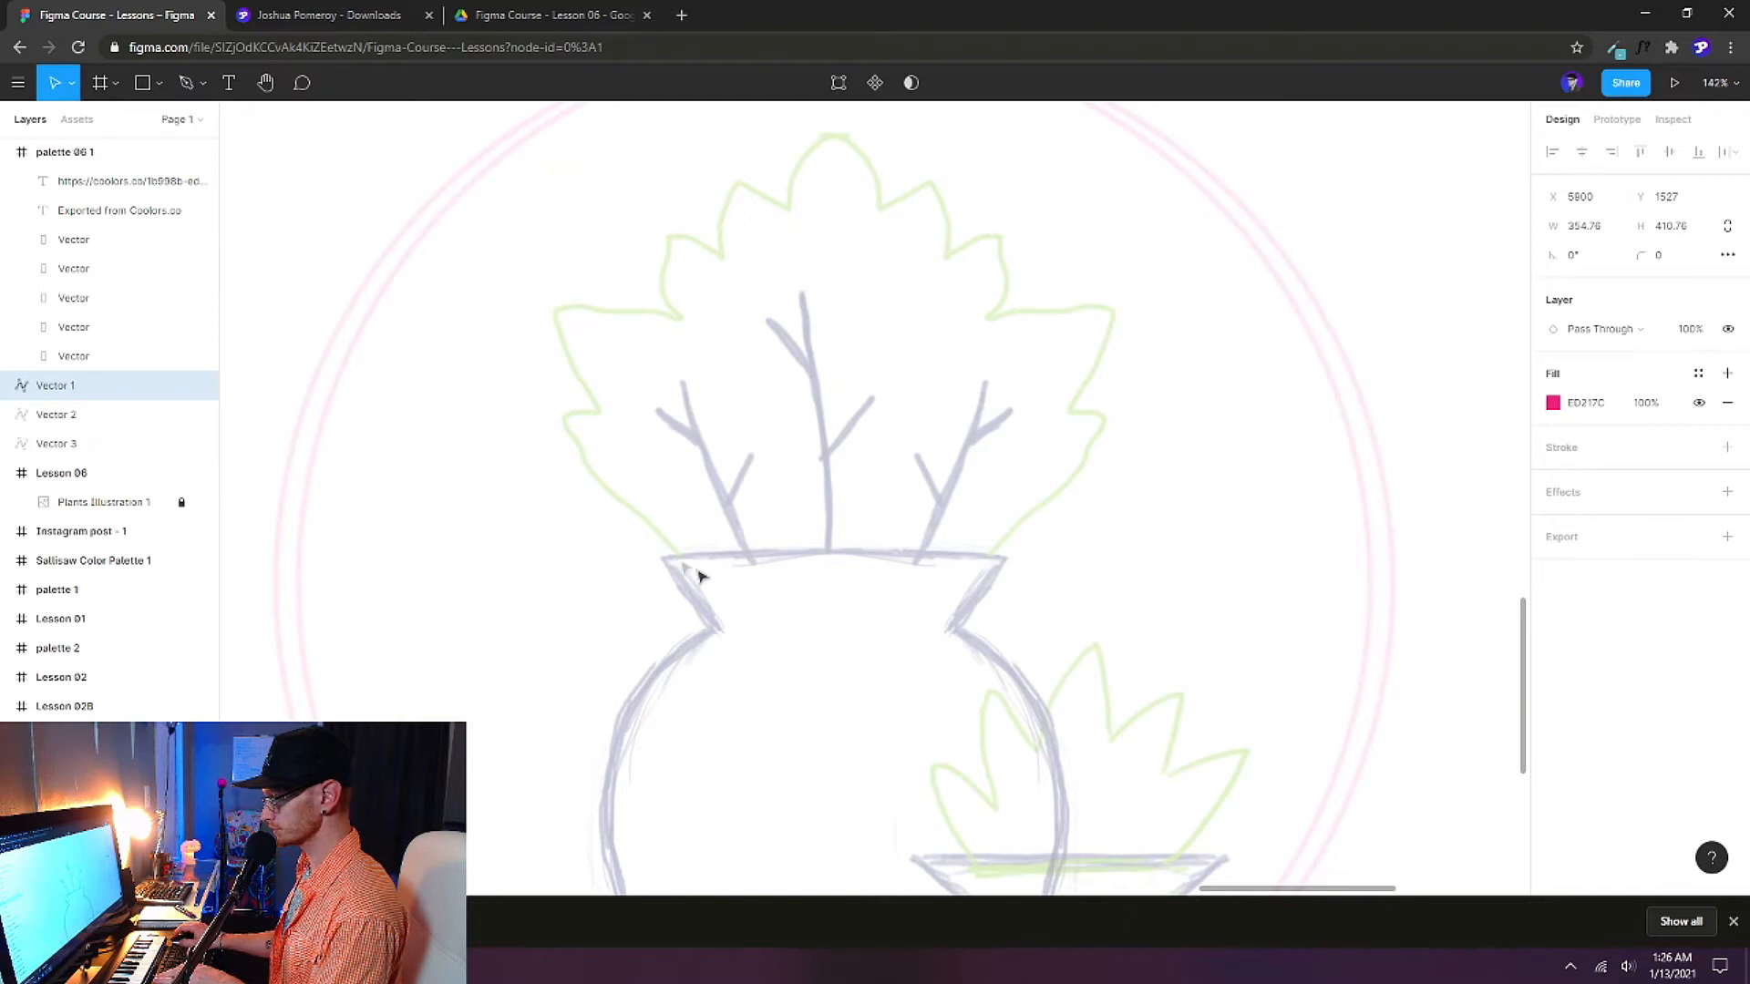
pyautogui.press('p')
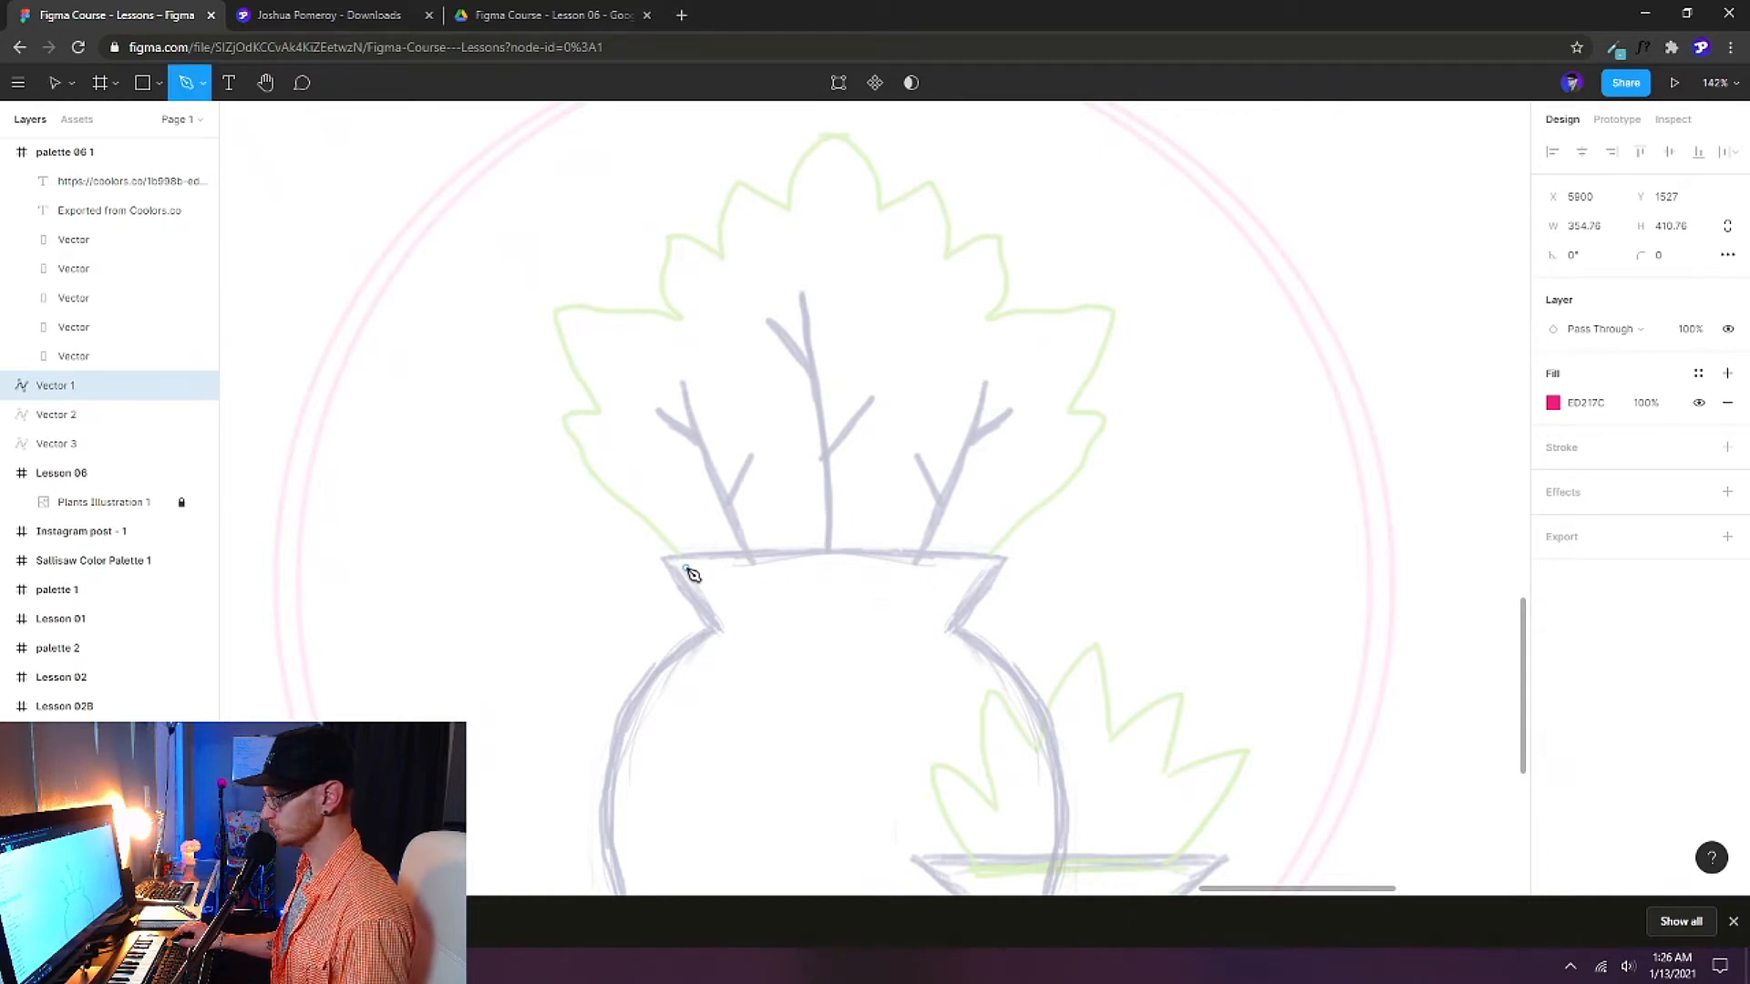
pyautogui.click(686, 569)
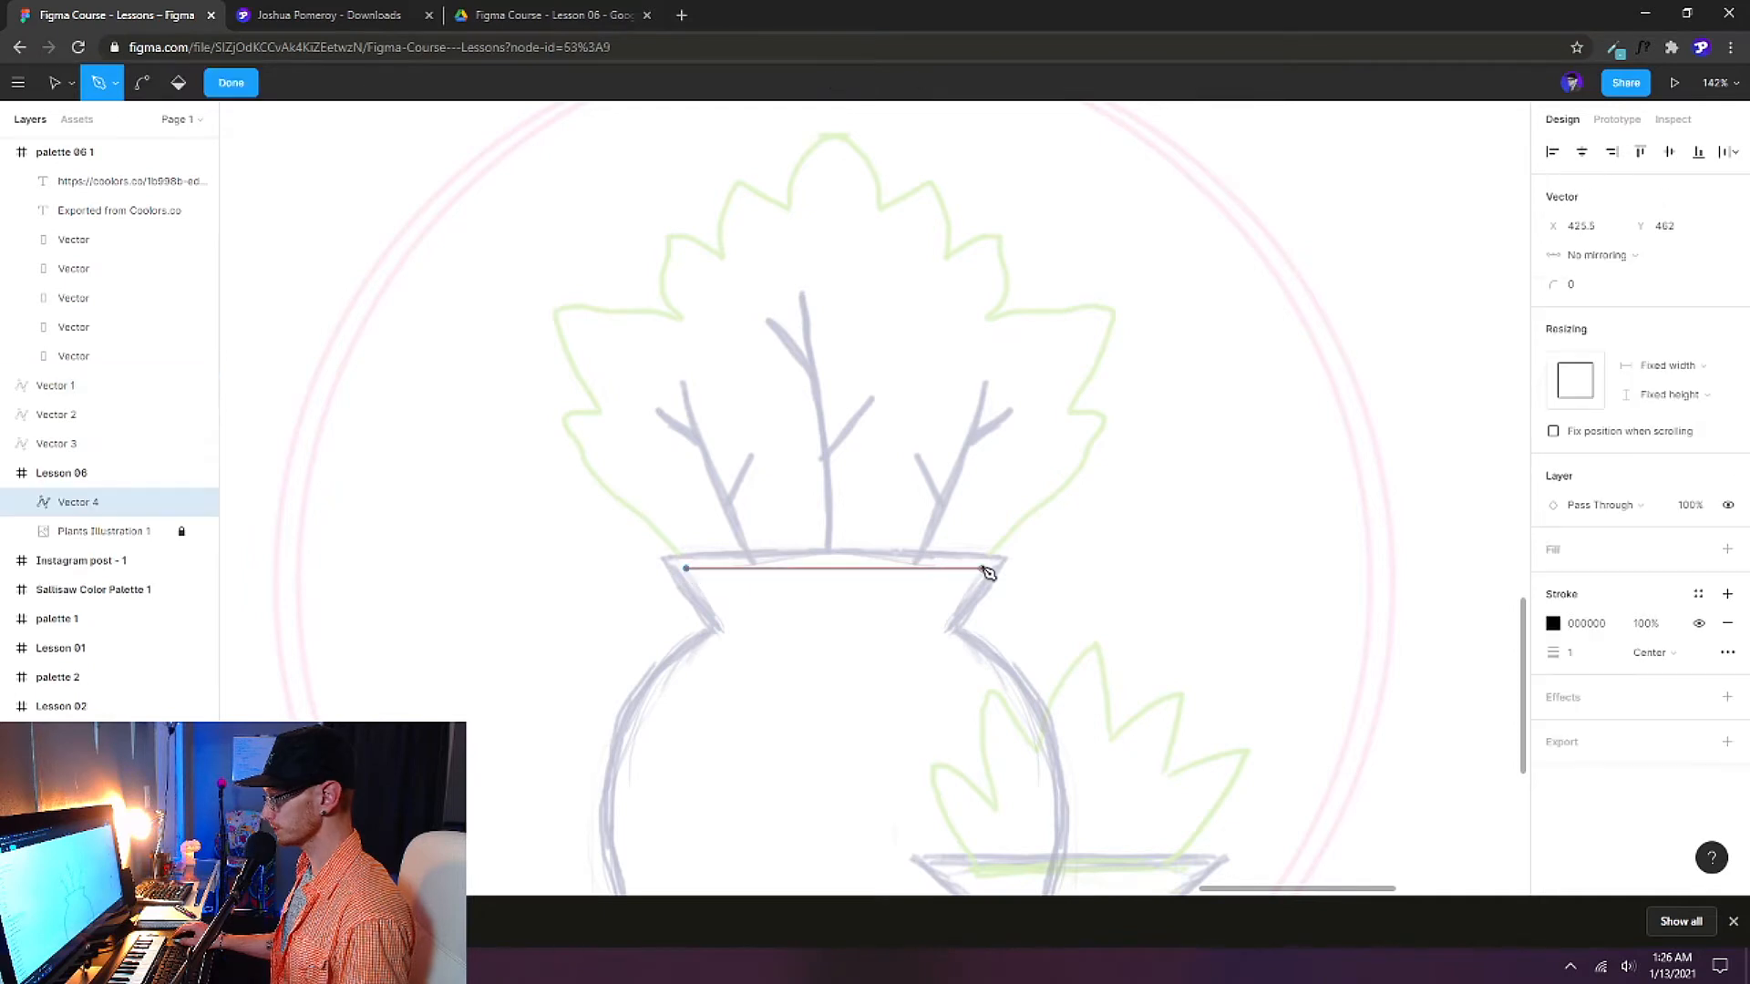
pyautogui.click(981, 569)
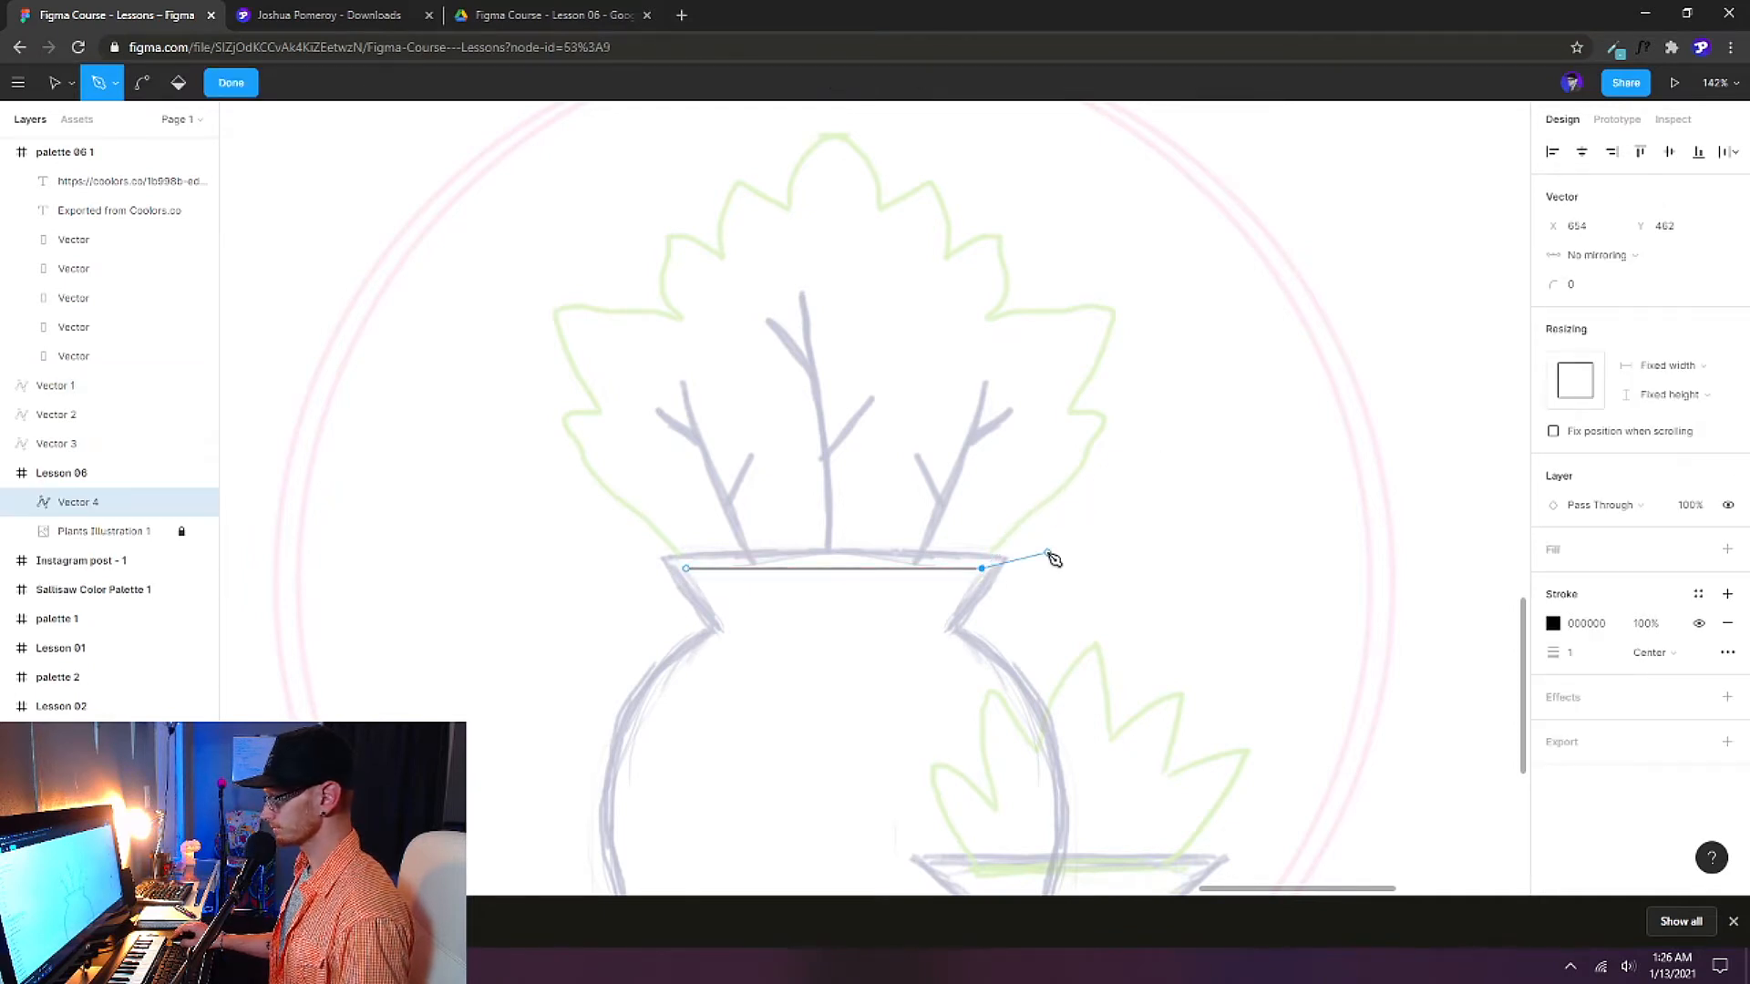
# Trace the leaf's lower right edge with curved points from the base corner around the small side lobe to its inner notch.
pyautogui.hotkey('shift', 'p')
pyautogui.scroll(4, 1069, 516)
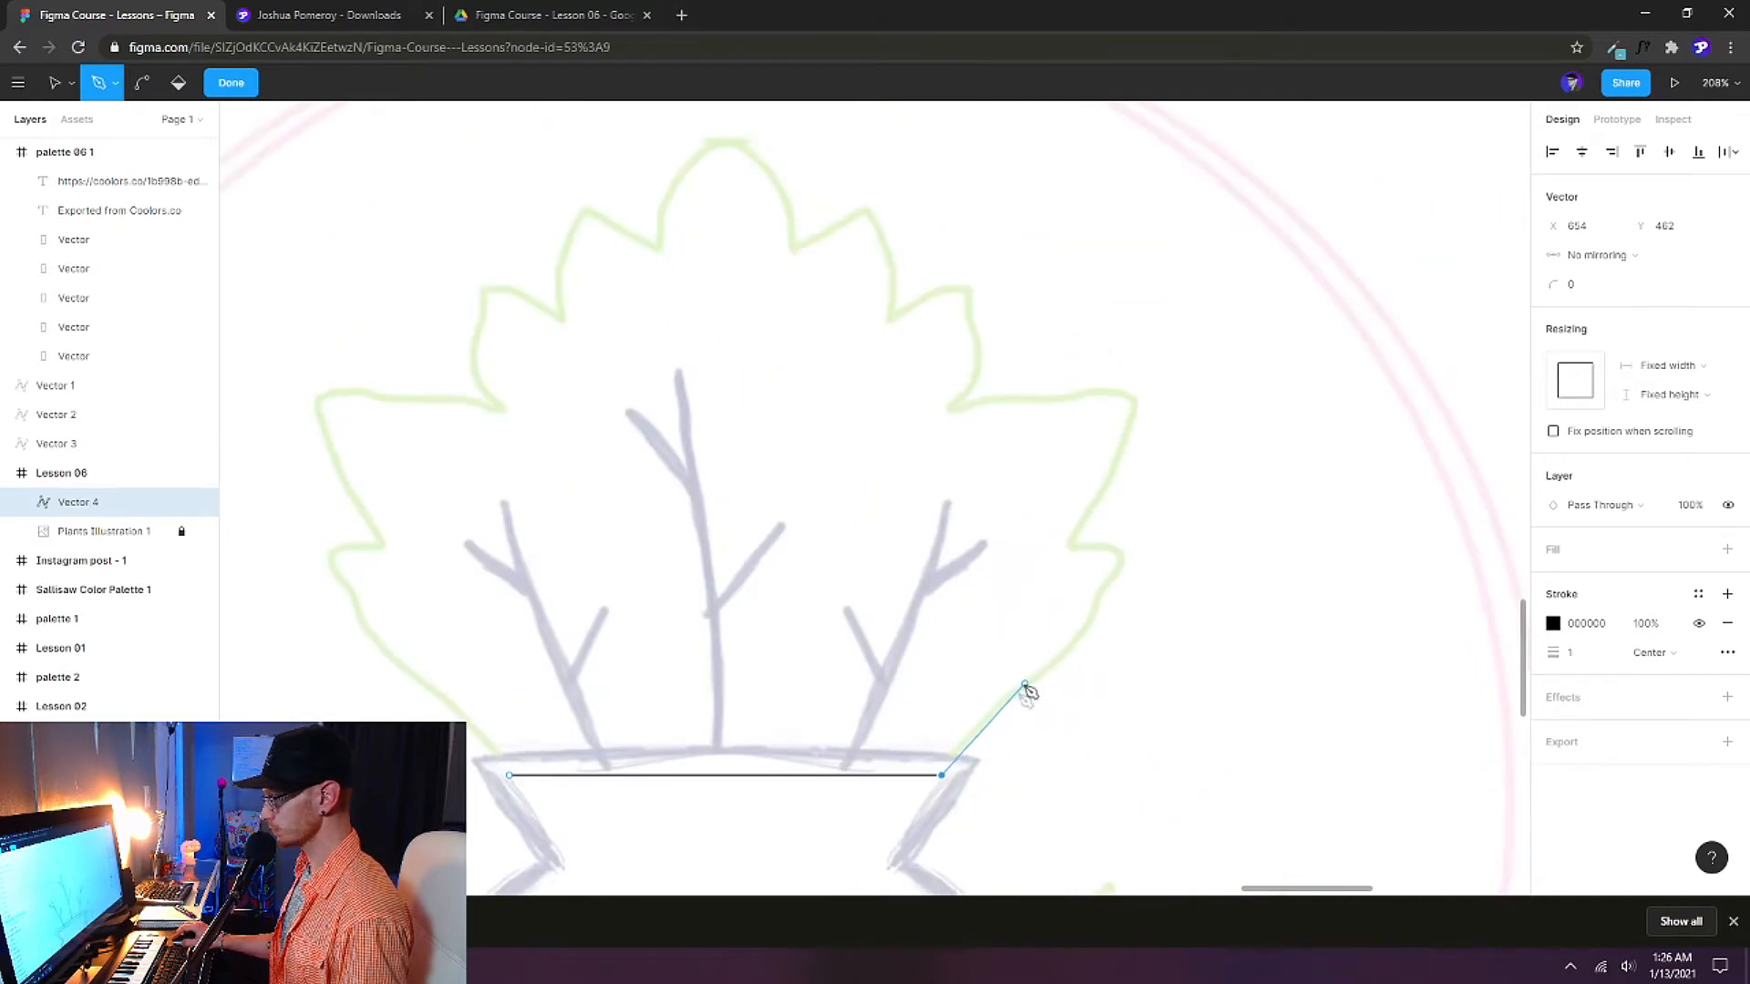
pyautogui.moveTo(1016, 693); pyautogui.dragTo(1049, 670)
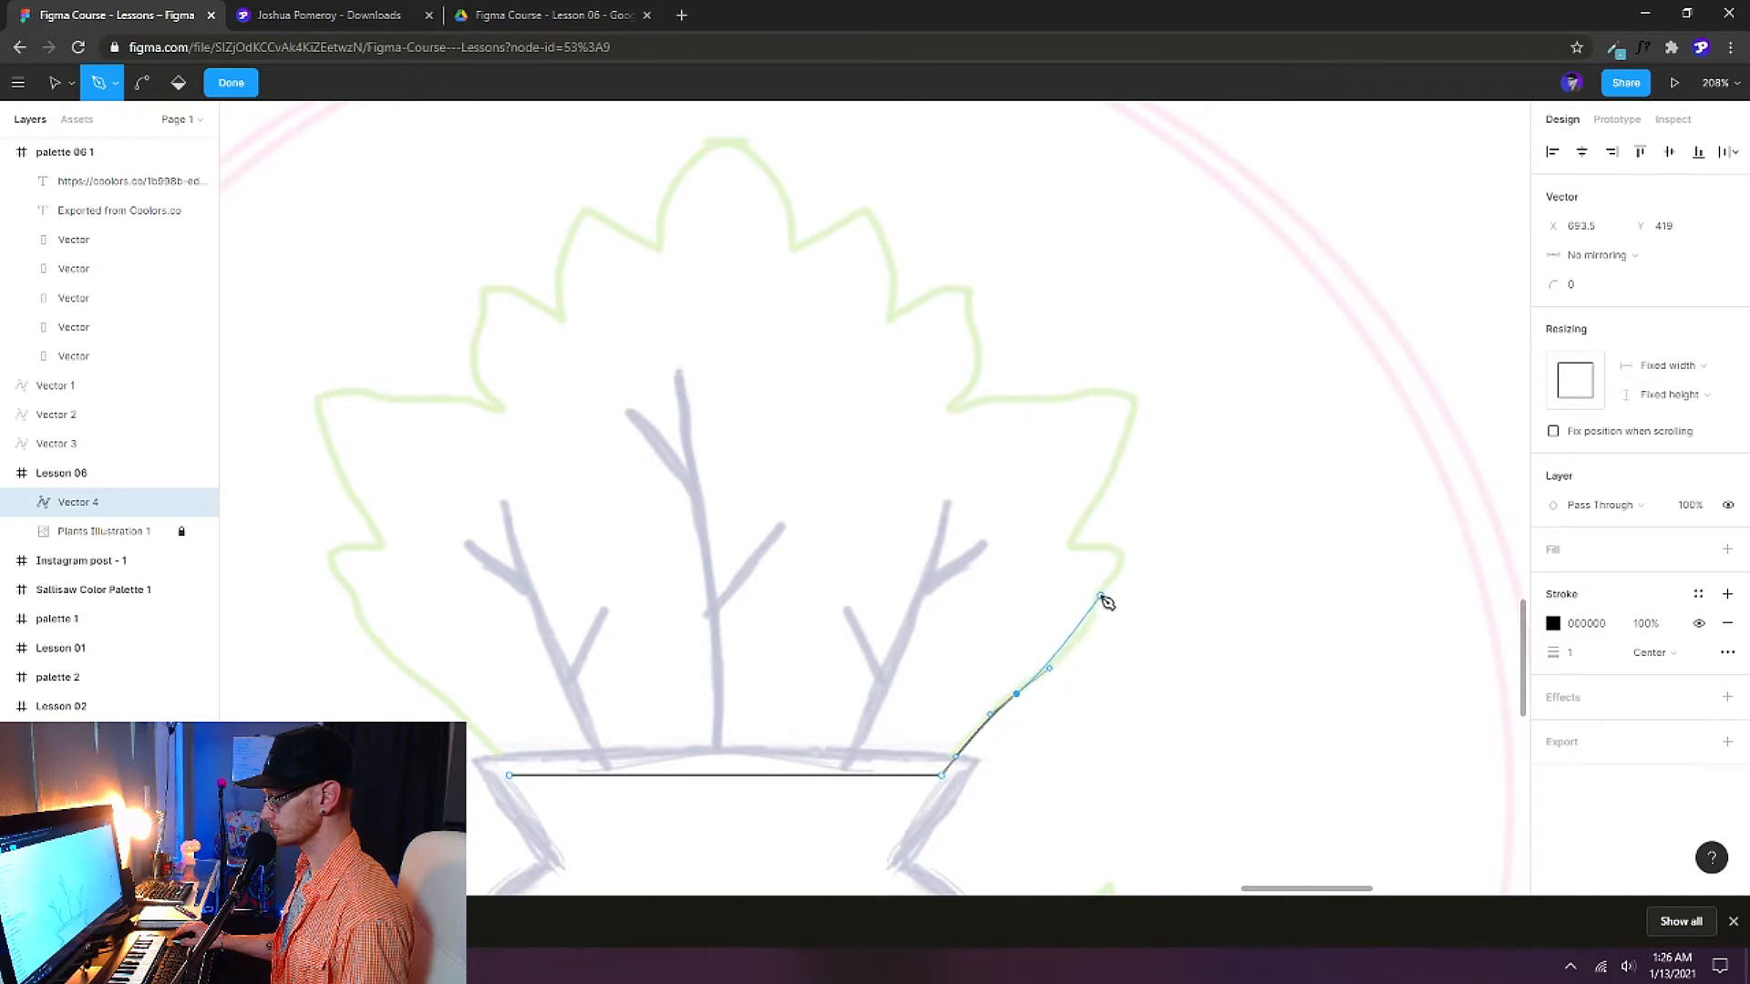
pyautogui.moveTo(1100, 595); pyautogui.dragTo(1102, 555)
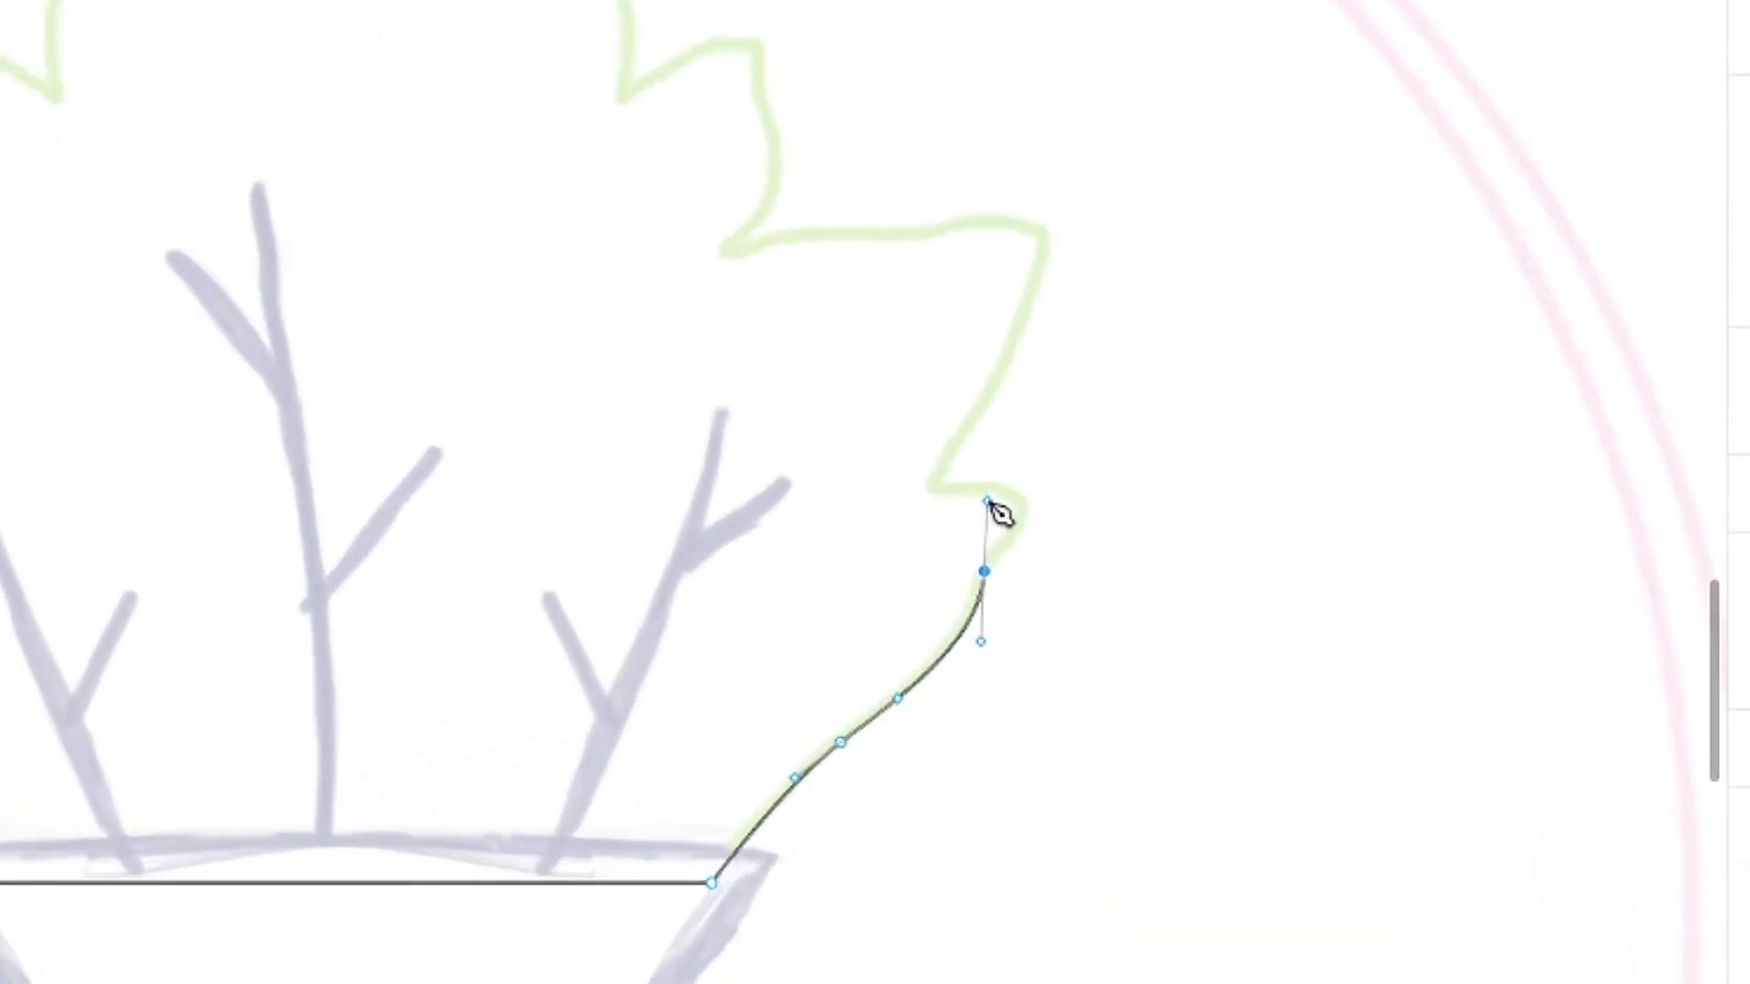
pyautogui.moveTo(999, 515)
pyautogui.mouseDown()
pyautogui.moveTo(1046, 567)
pyautogui.moveTo(1020, 543)
pyautogui.moveTo(1033, 520)
pyautogui.mouseUp()
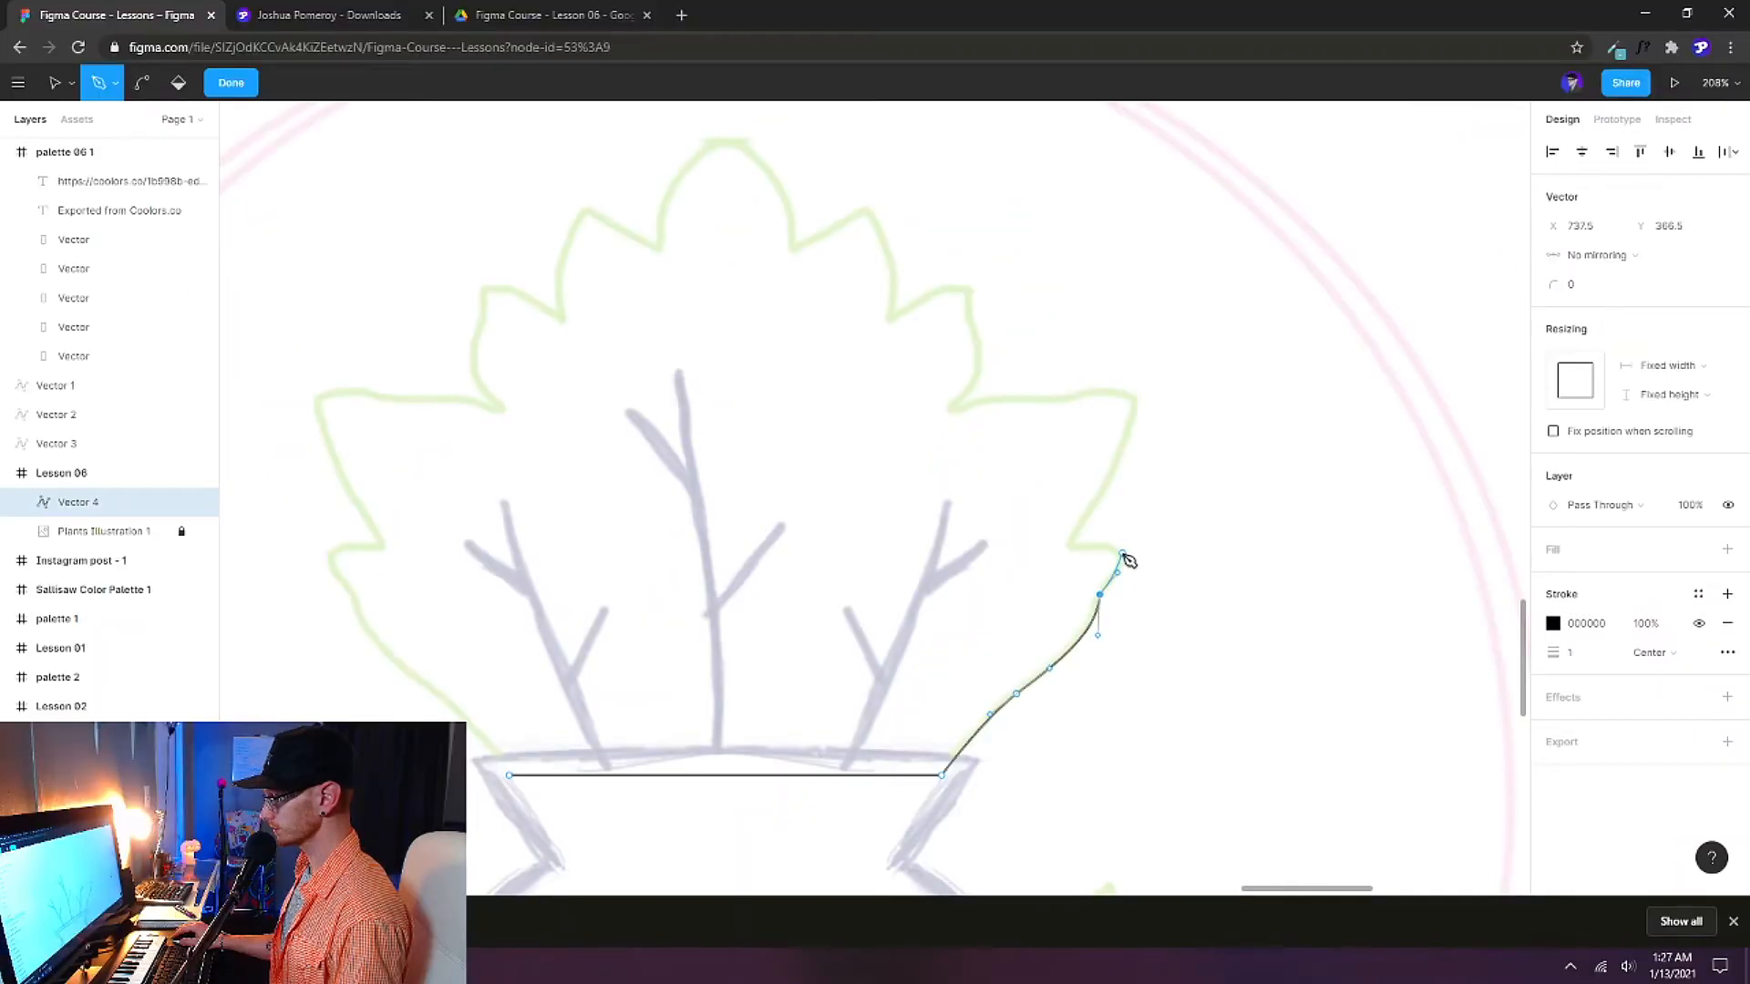
pyautogui.moveTo(1124, 554); pyautogui.dragTo(1051, 569)
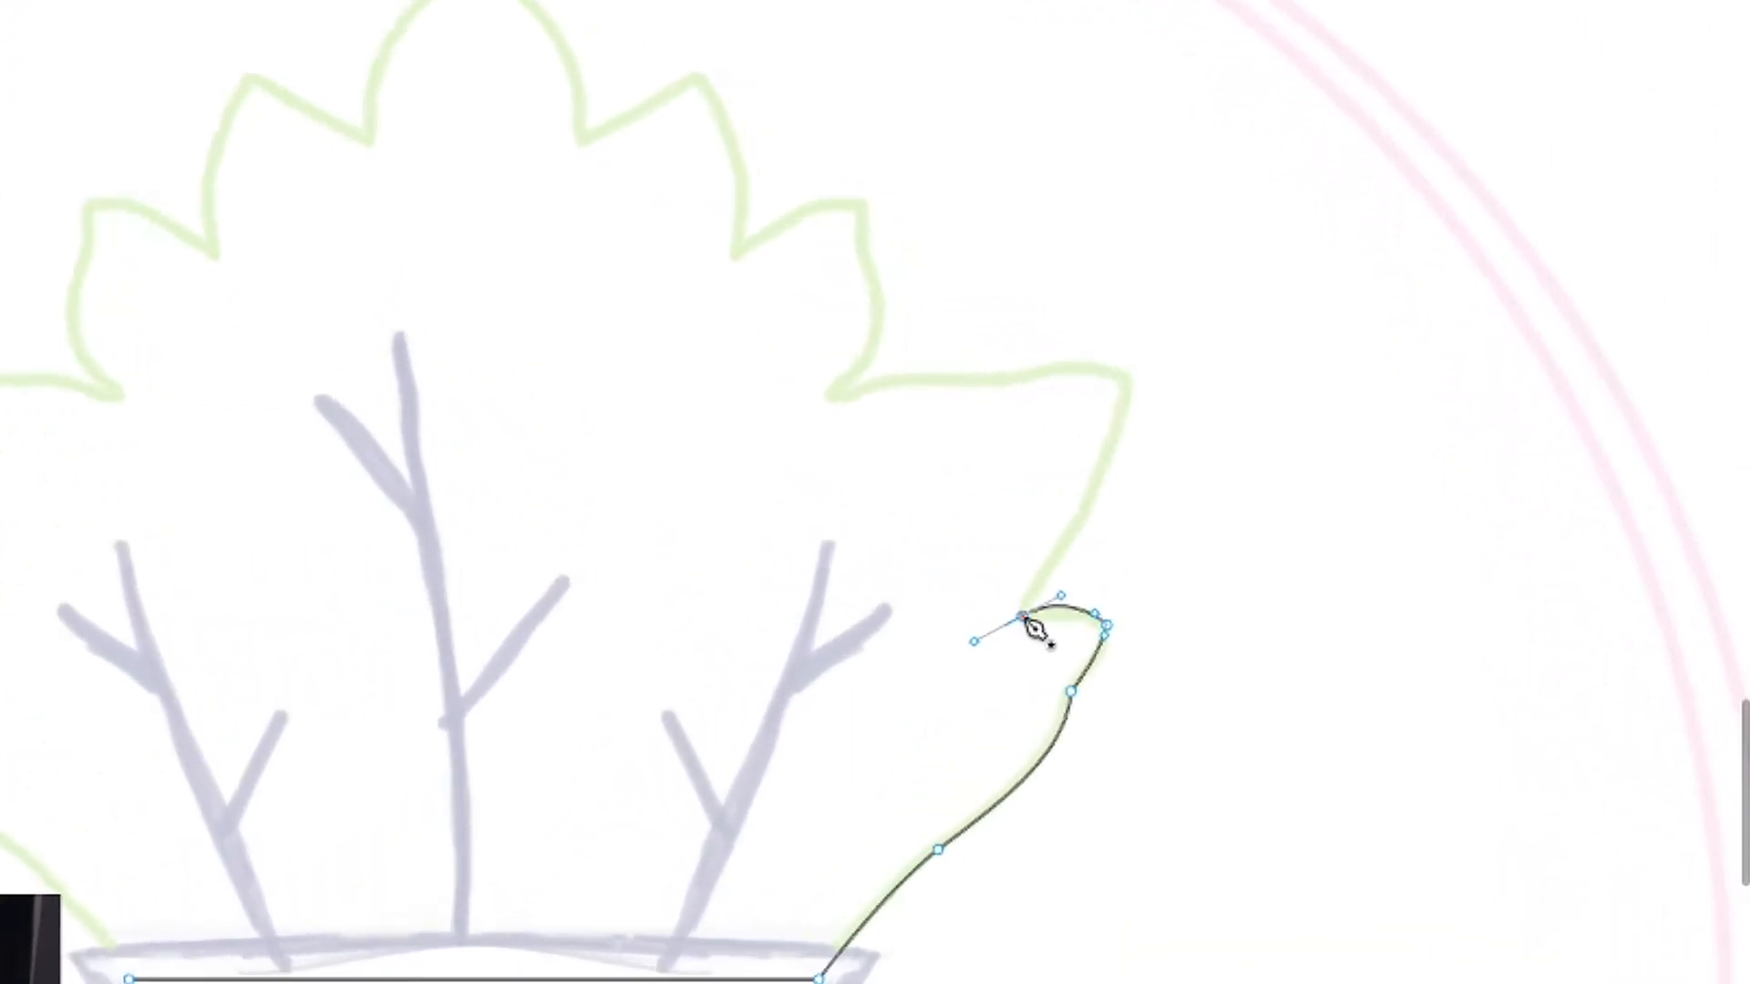
pyautogui.click(984, 672)
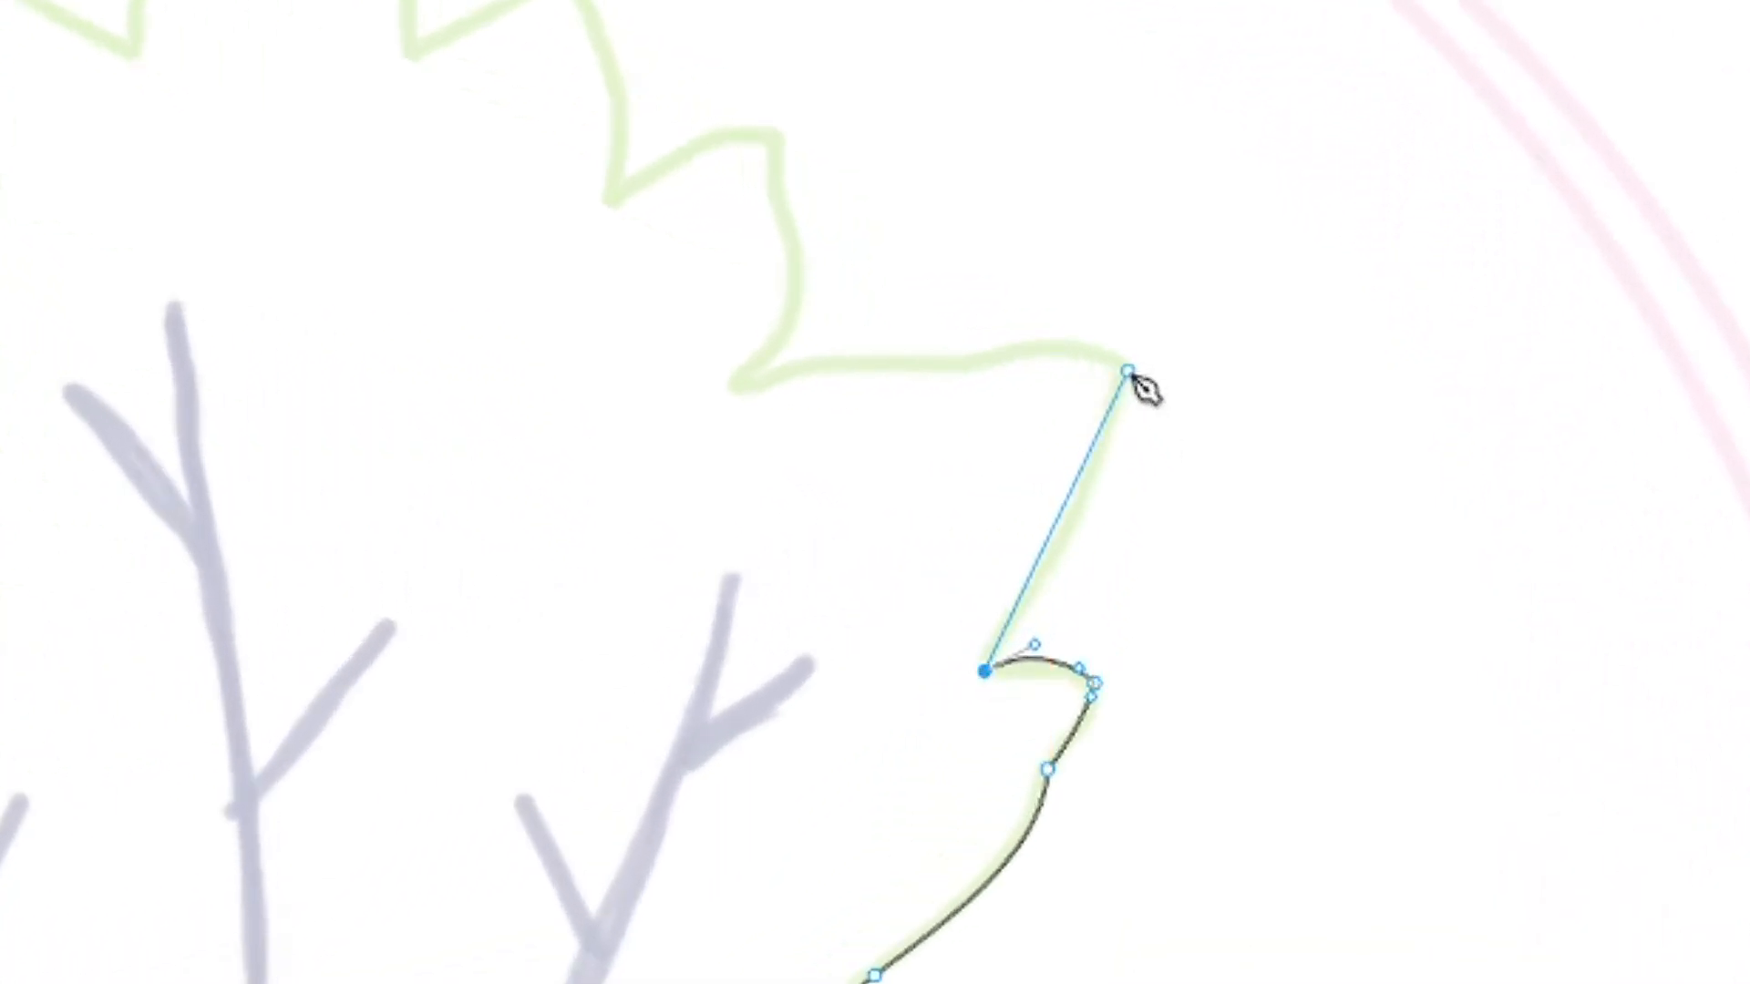
# Trace the large right lobe from the notch over its pointed tip and along its upper edge to the next notch, ending in a corner.
pyautogui.moveTo(1120, 367); pyautogui.dragTo(1095, 255)
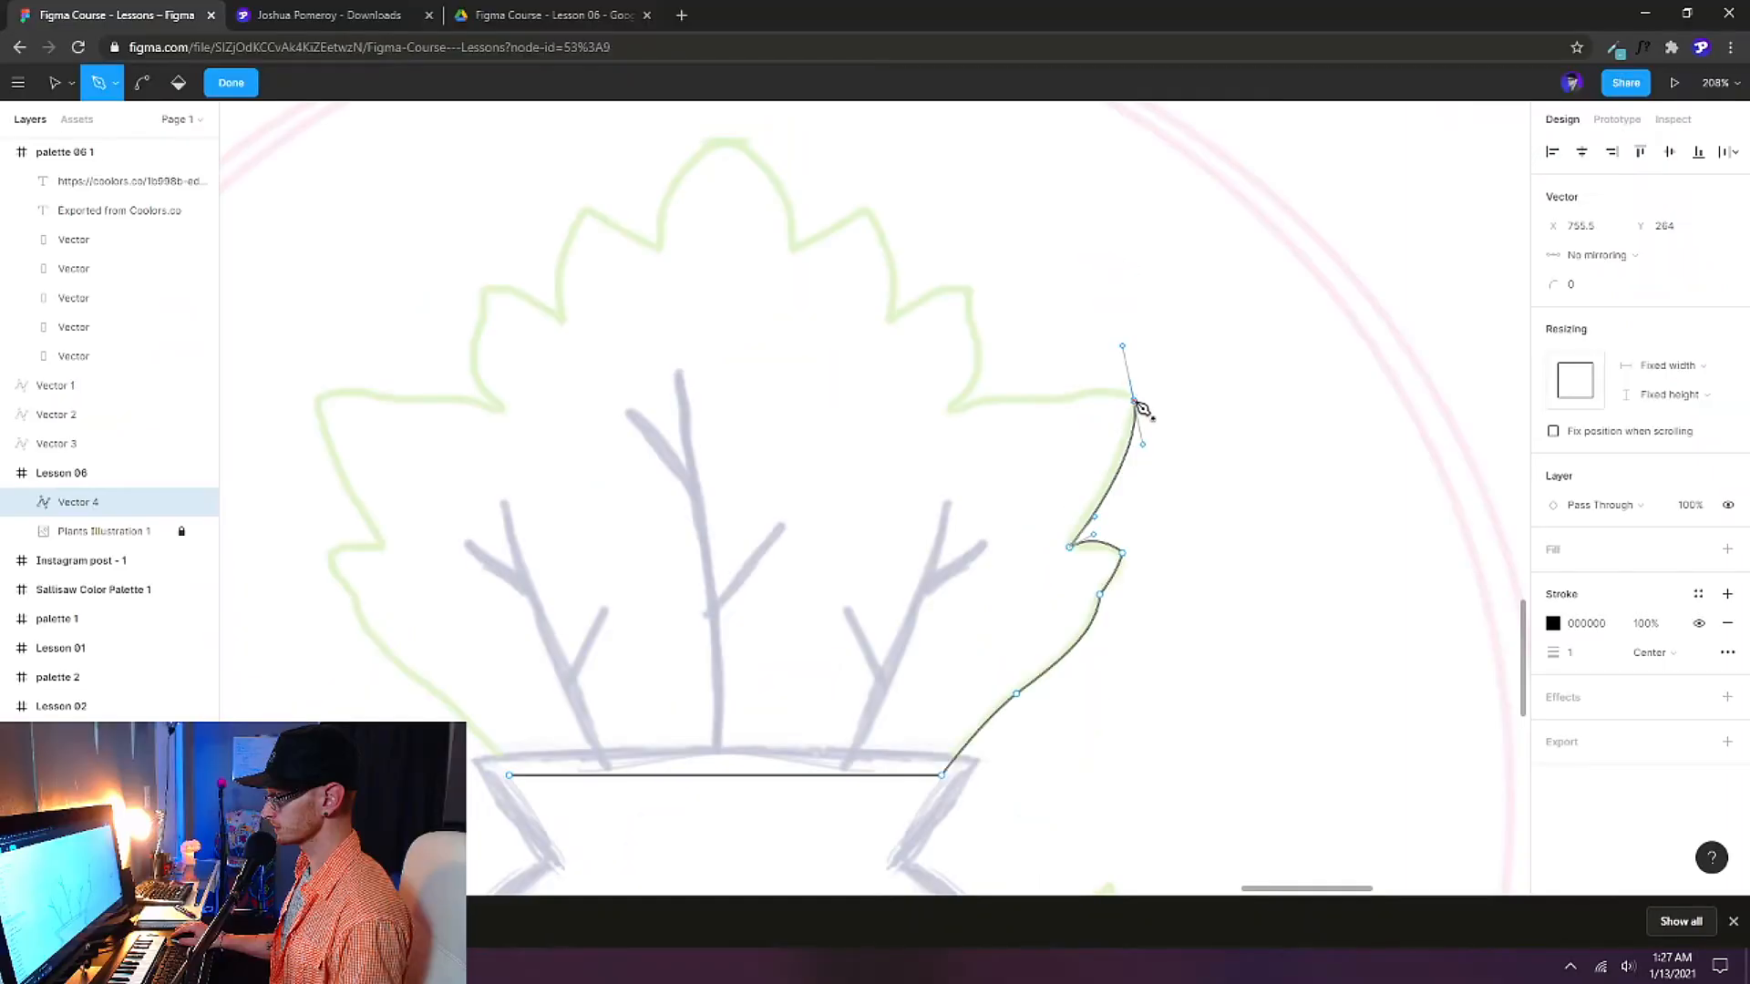
pyautogui.moveTo(1058, 401)
pyautogui.mouseDown()
pyautogui.moveTo(1042, 429)
pyautogui.moveTo(1027, 400)
pyautogui.mouseUp()
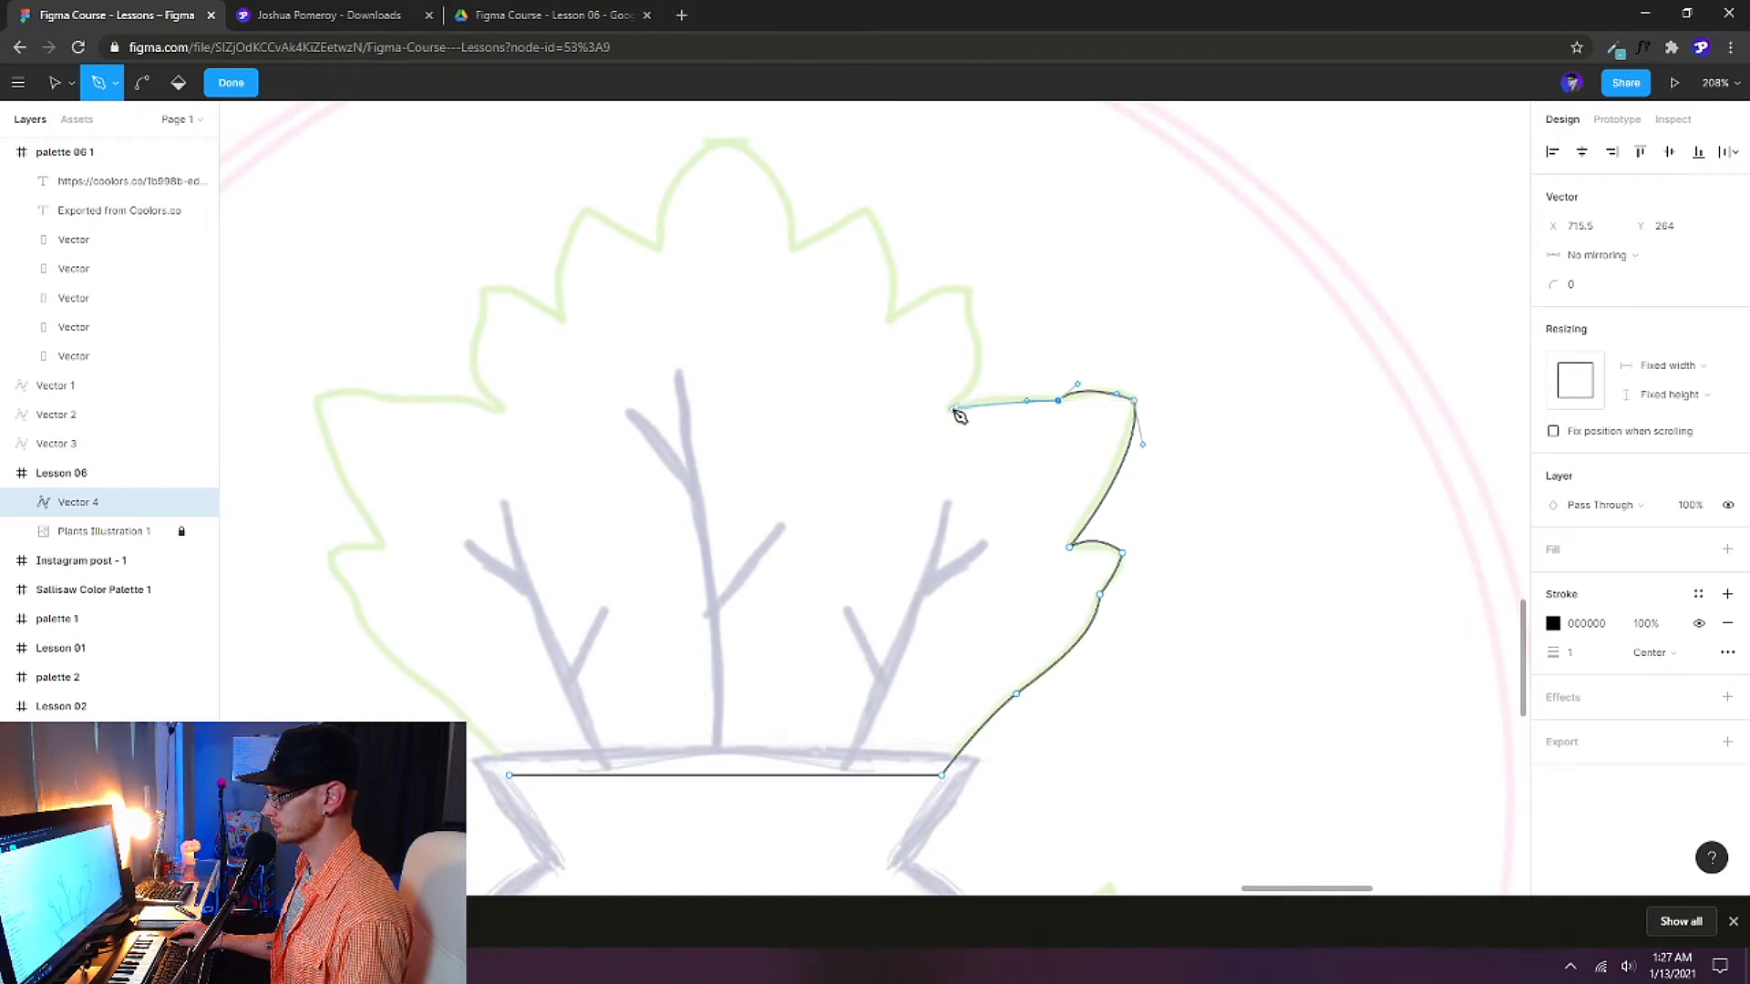
pyautogui.moveTo(951, 412); pyautogui.dragTo(912, 427)
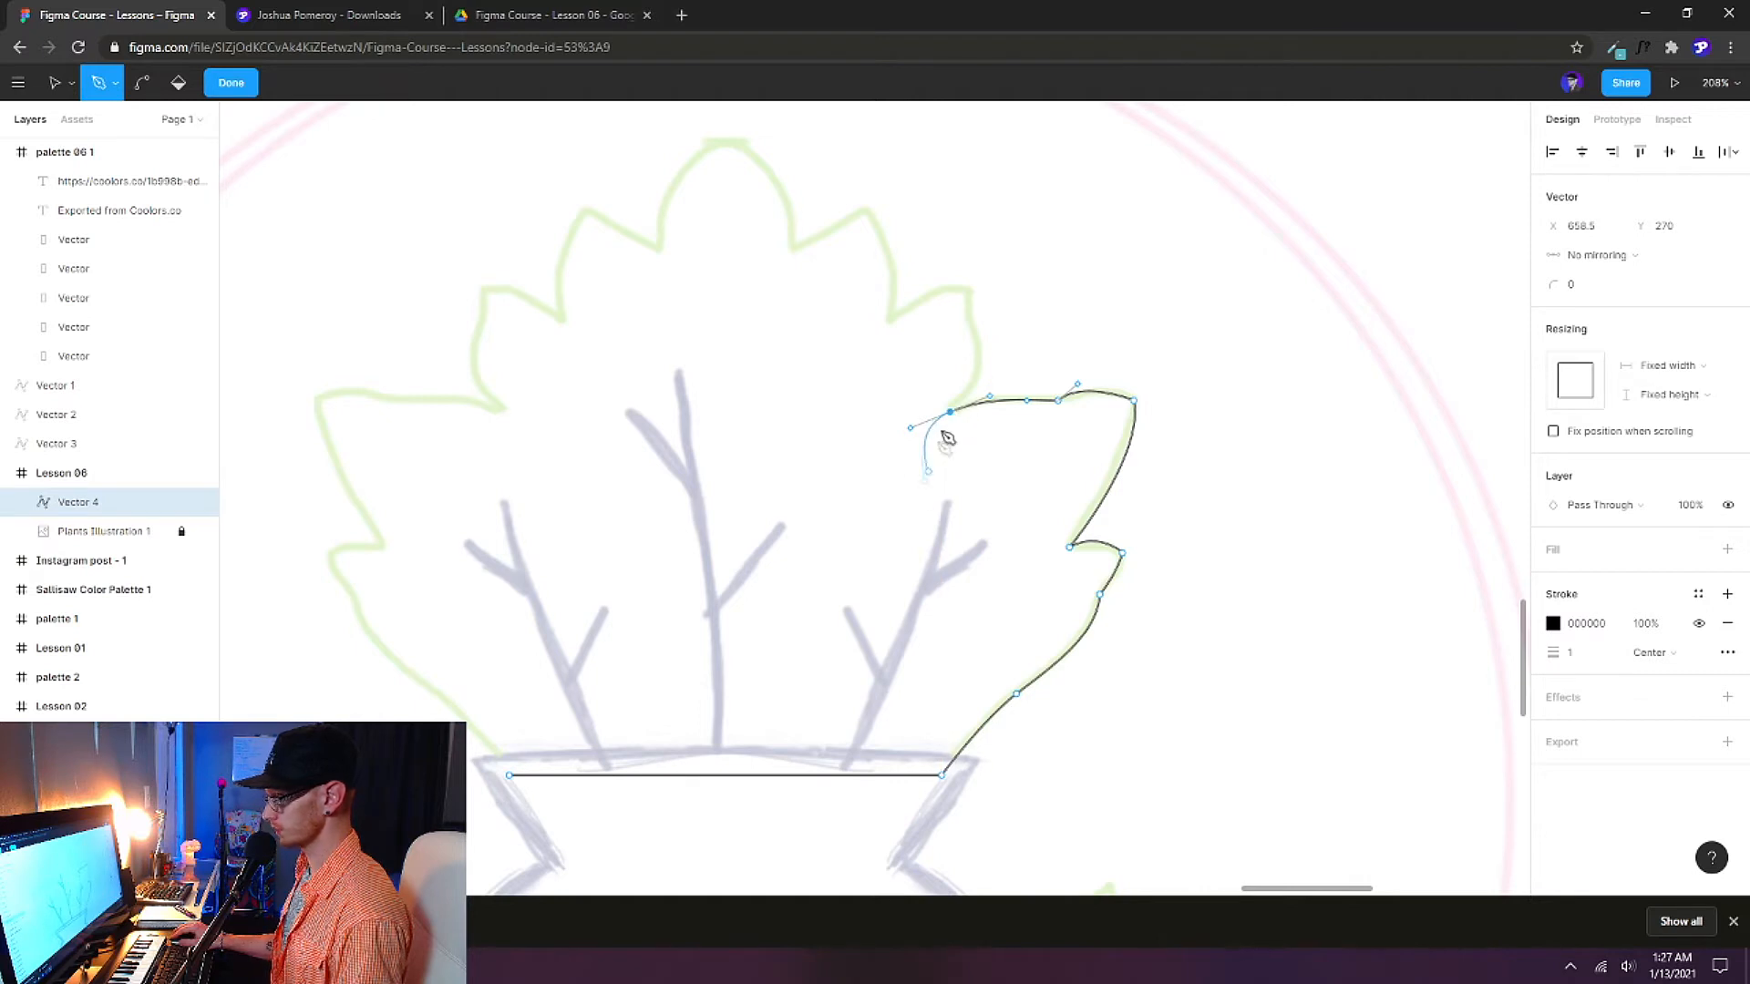
pyautogui.click(950, 413)
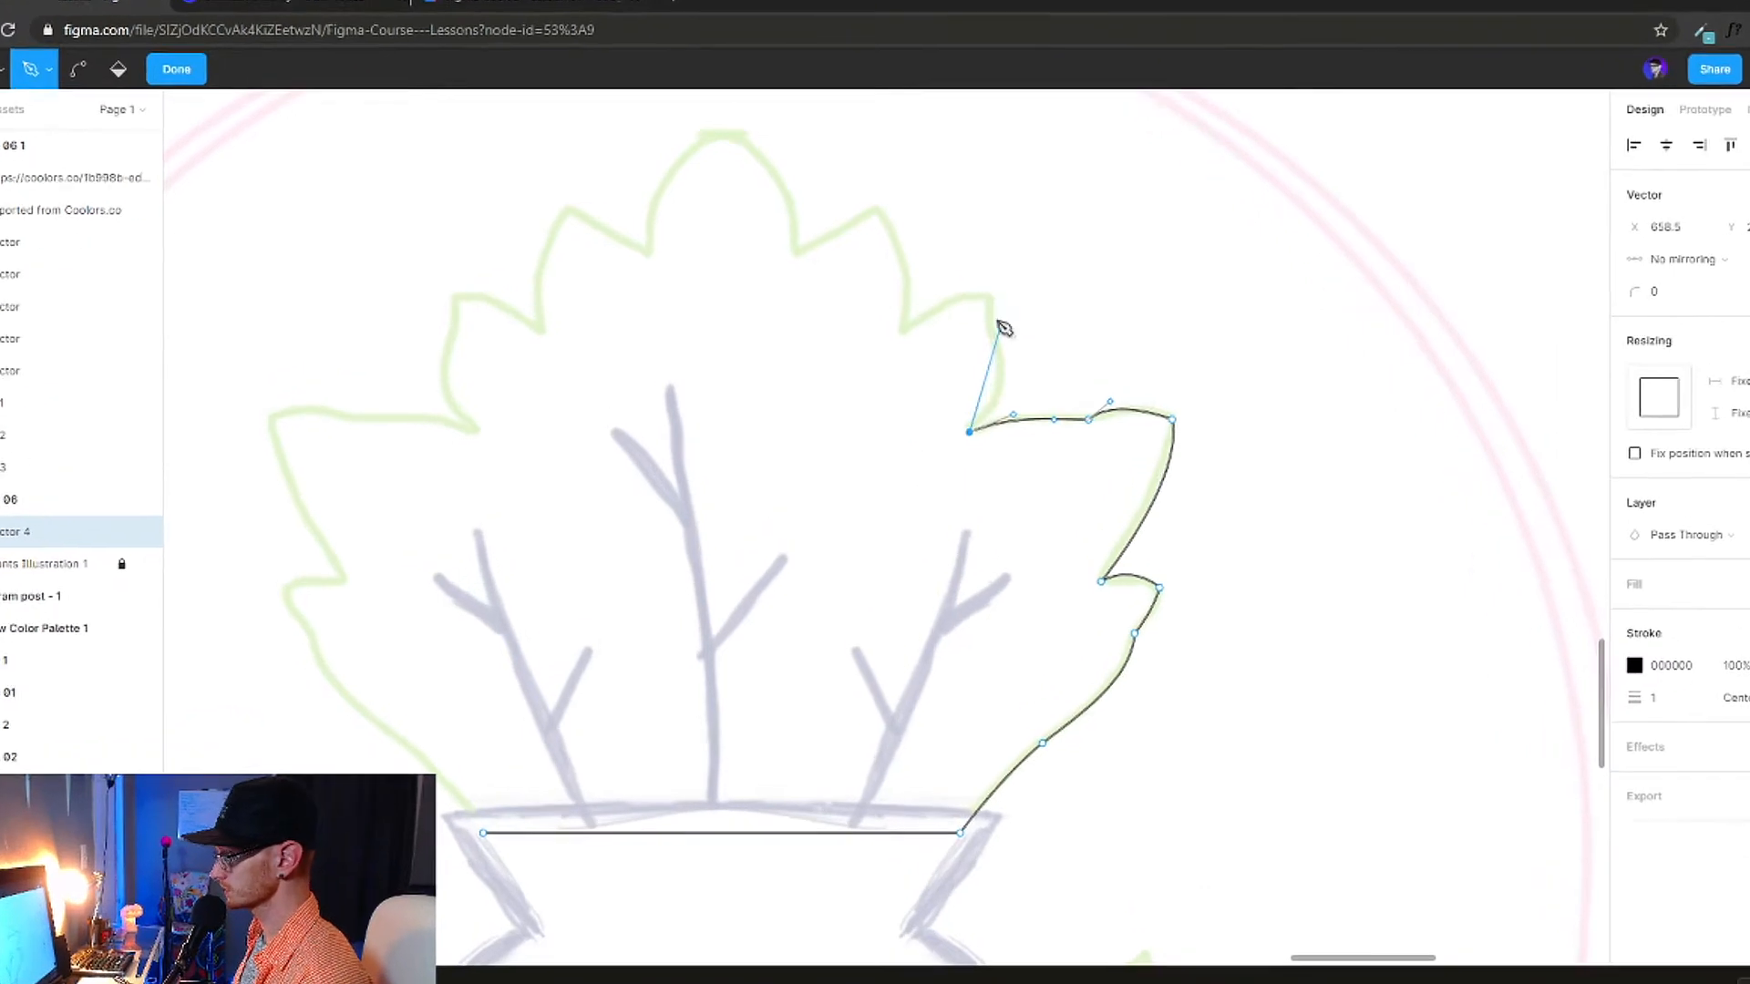
# Trace the small lobe above the large right one, with curved outer and upper sides, ending in a corner at its inner notch.
pyautogui.moveTo(1030, 354); pyautogui.dragTo(993, 282)
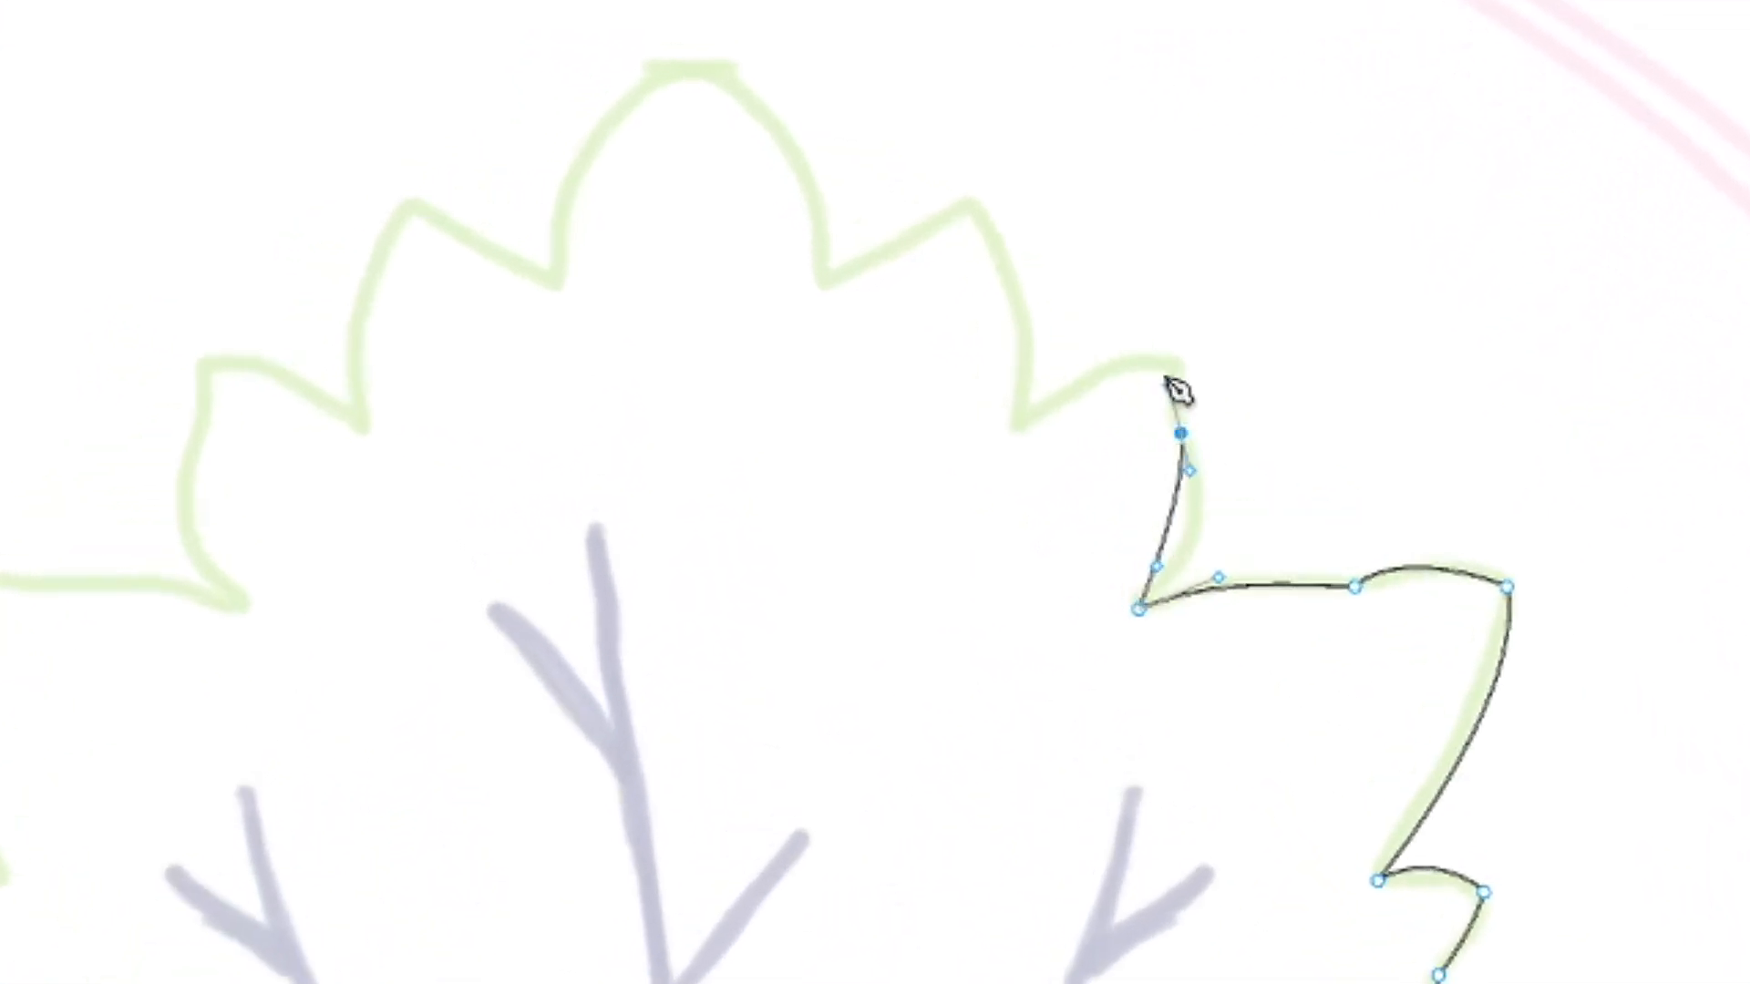
pyautogui.moveTo(1123, 319); pyautogui.dragTo(1183, 403)
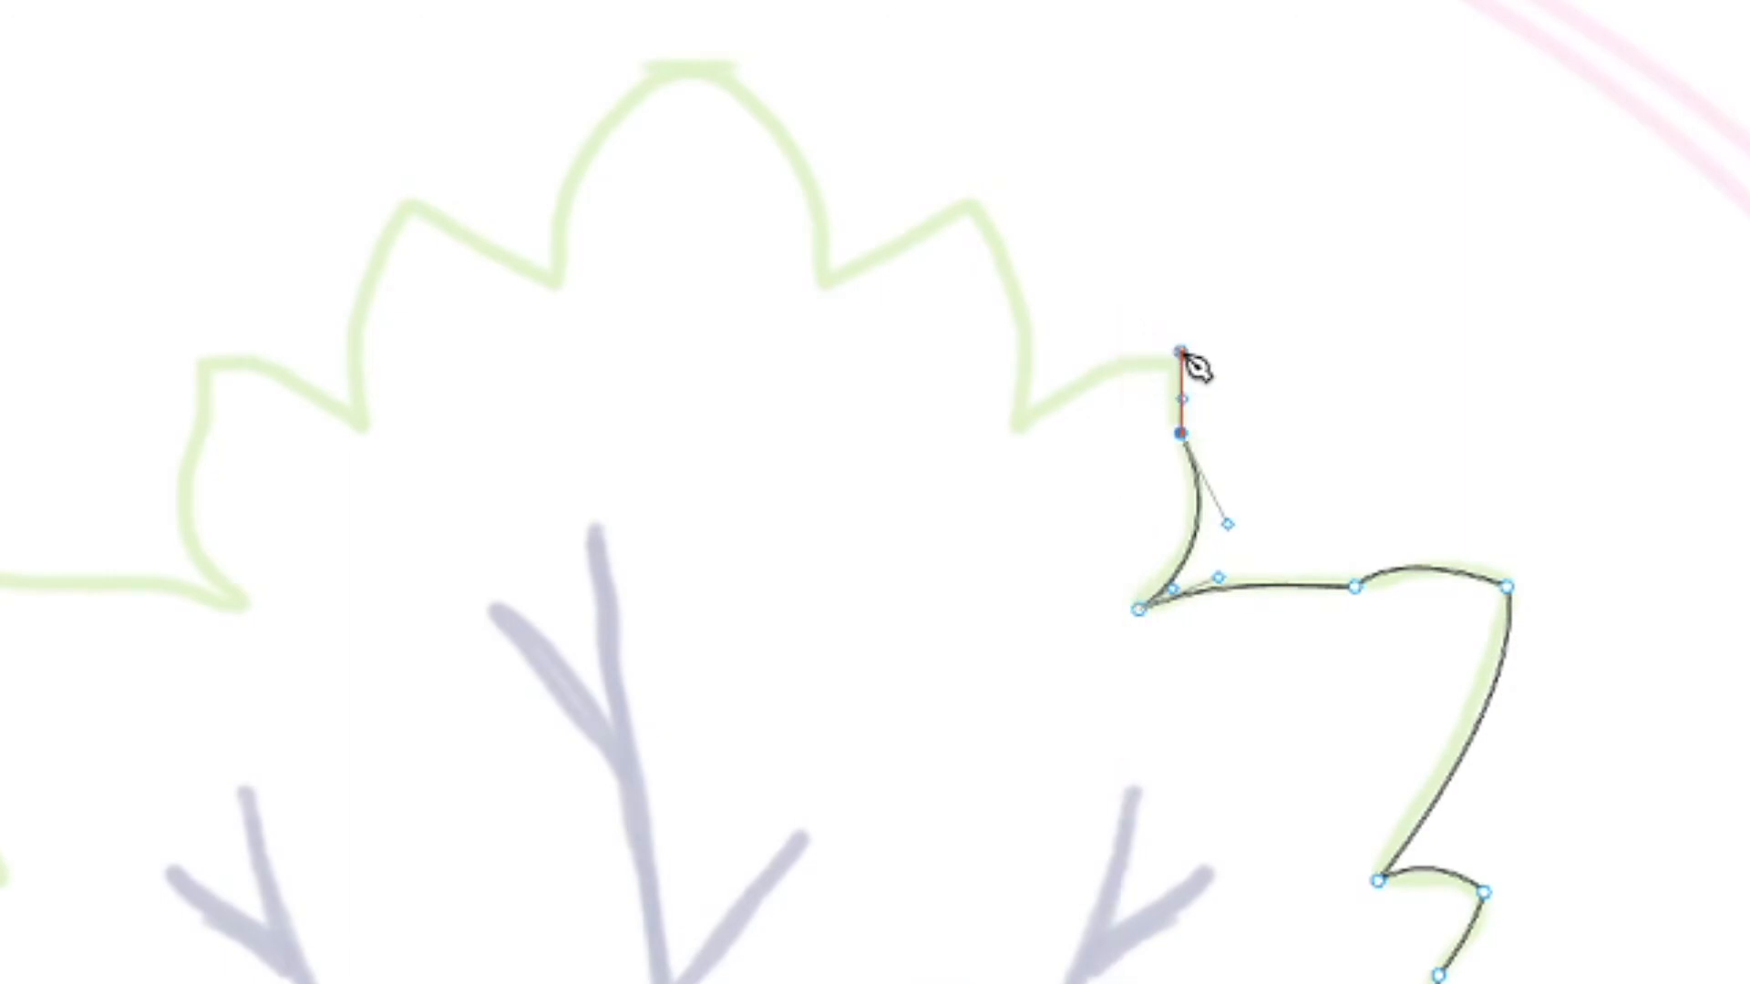
pyautogui.click(1180, 367)
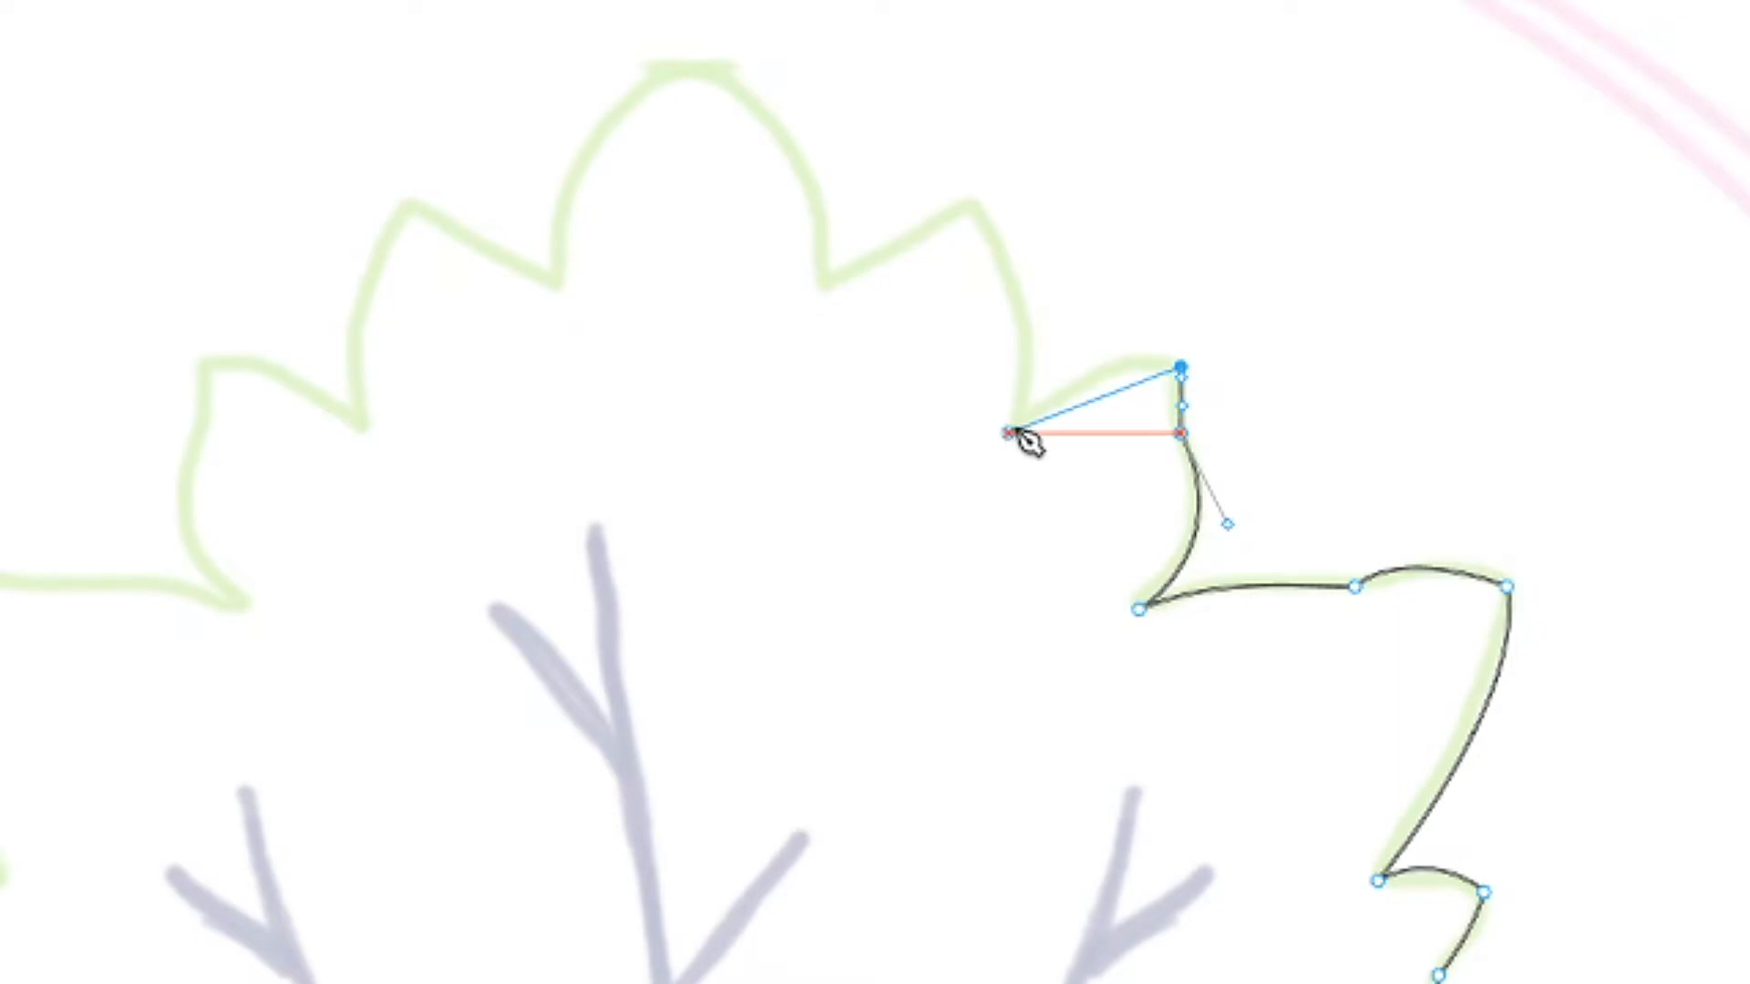
pyautogui.moveTo(1018, 433); pyautogui.dragTo(920, 539)
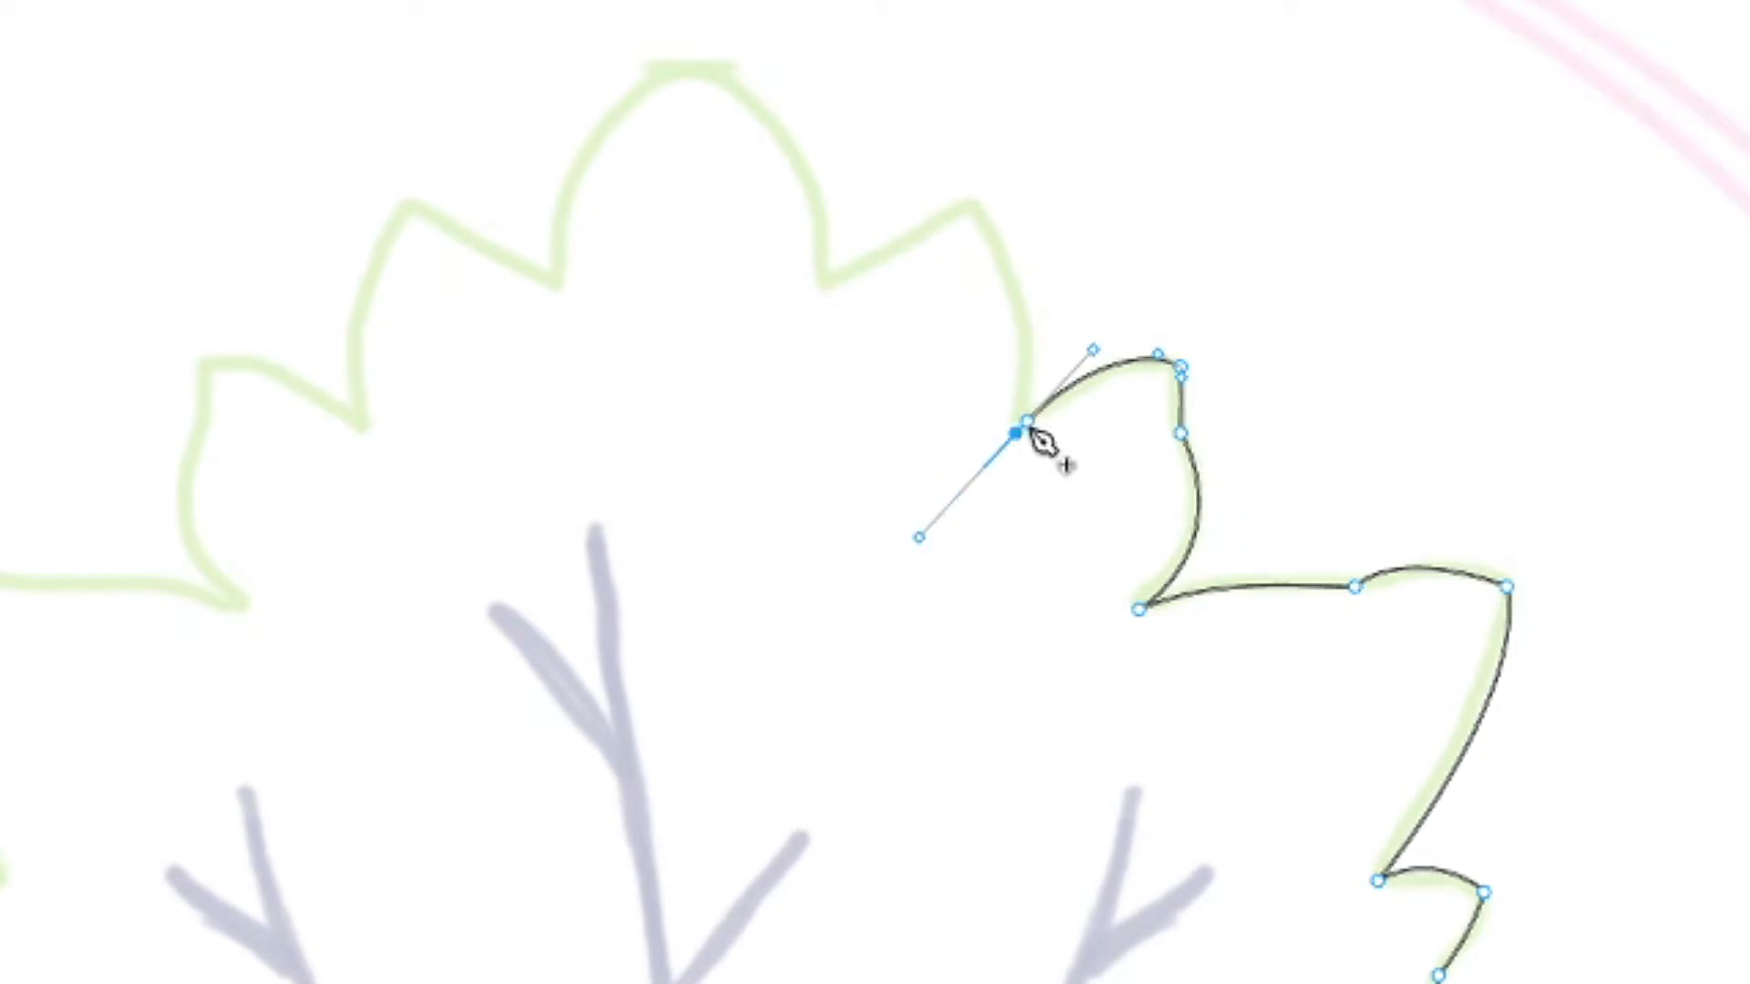
pyautogui.moveTo(1018, 436); pyautogui.dragTo(976, 210)
# Continue the leaf outline around the upper right lobe and over the rounded top lobe to the notch on the top lobe's left side.
pyautogui.moveTo(975, 205); pyautogui.dragTo(897, 119)
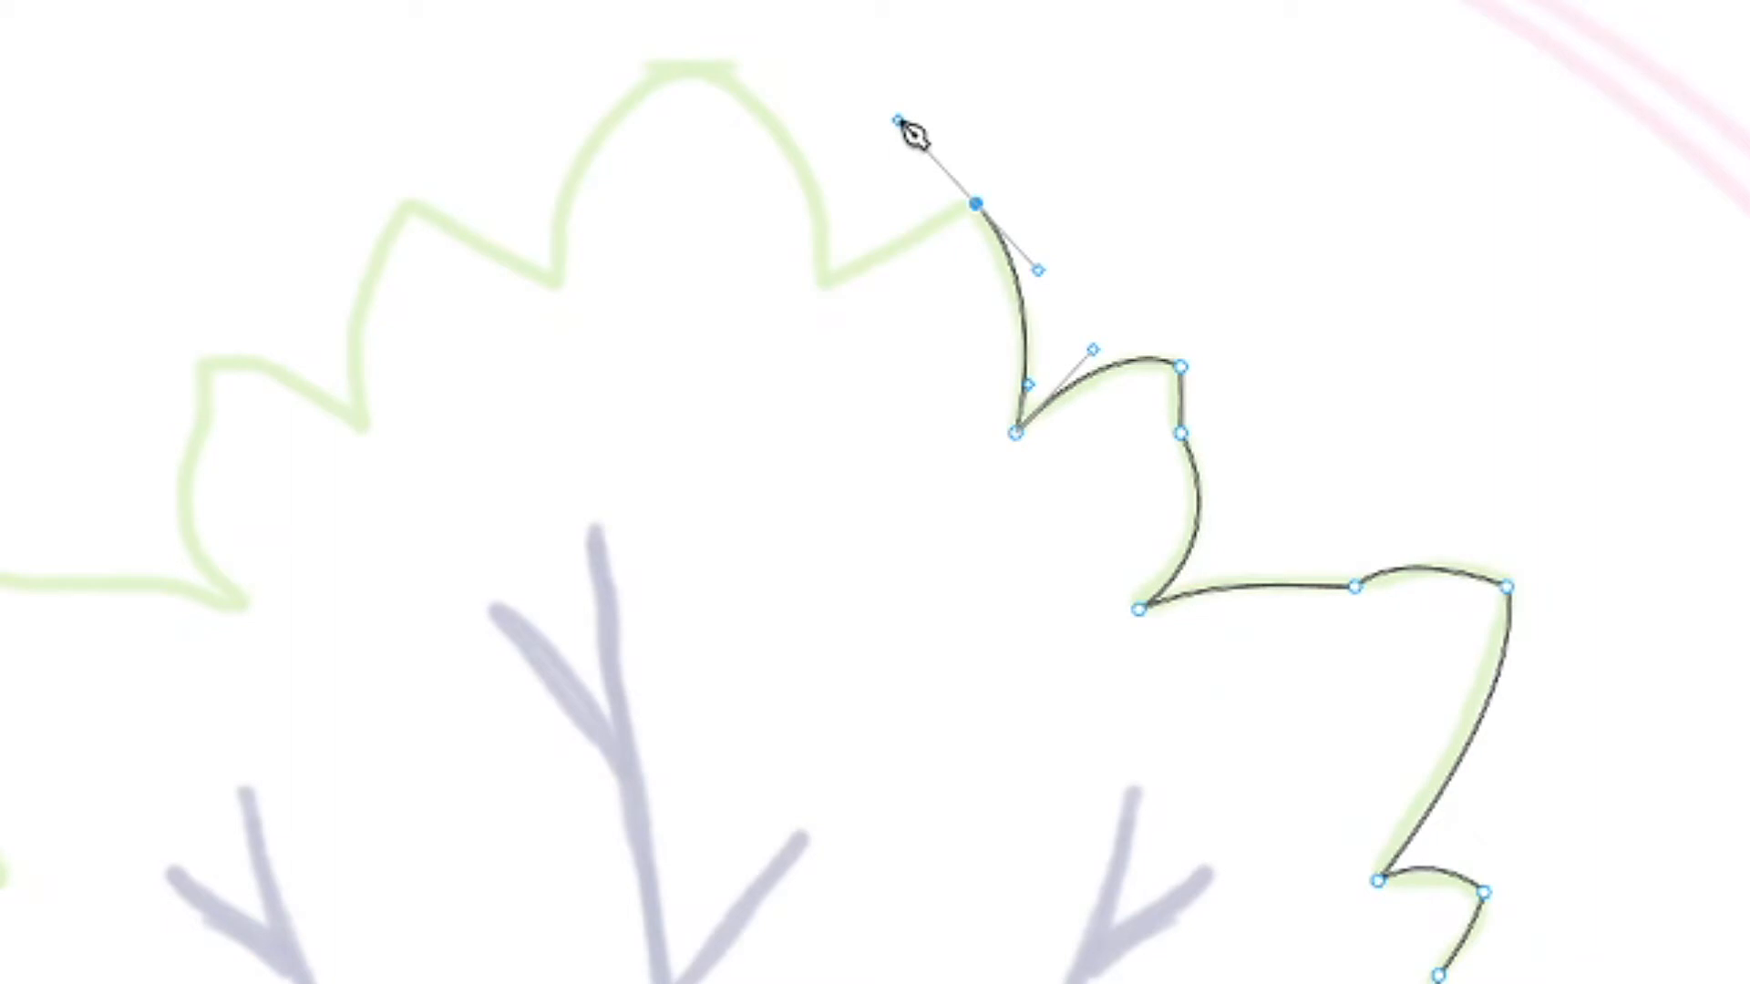
pyautogui.moveTo(900, 121); pyautogui.dragTo(941, 218)
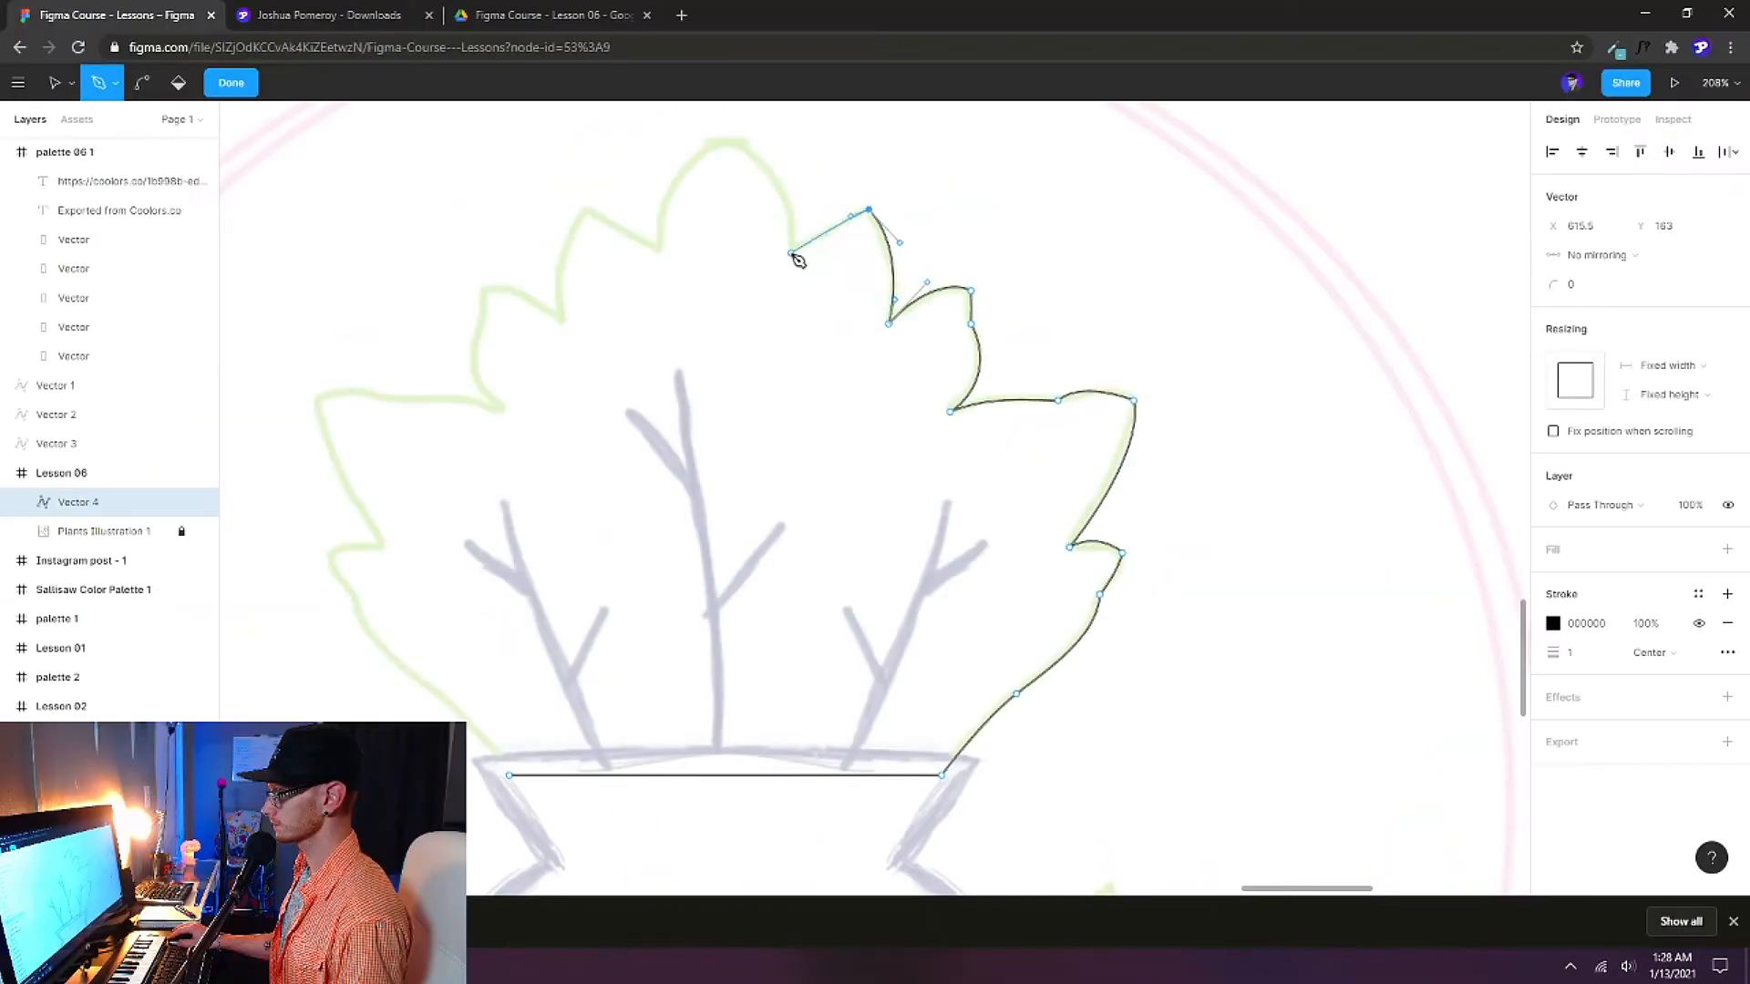
pyautogui.click(792, 255)
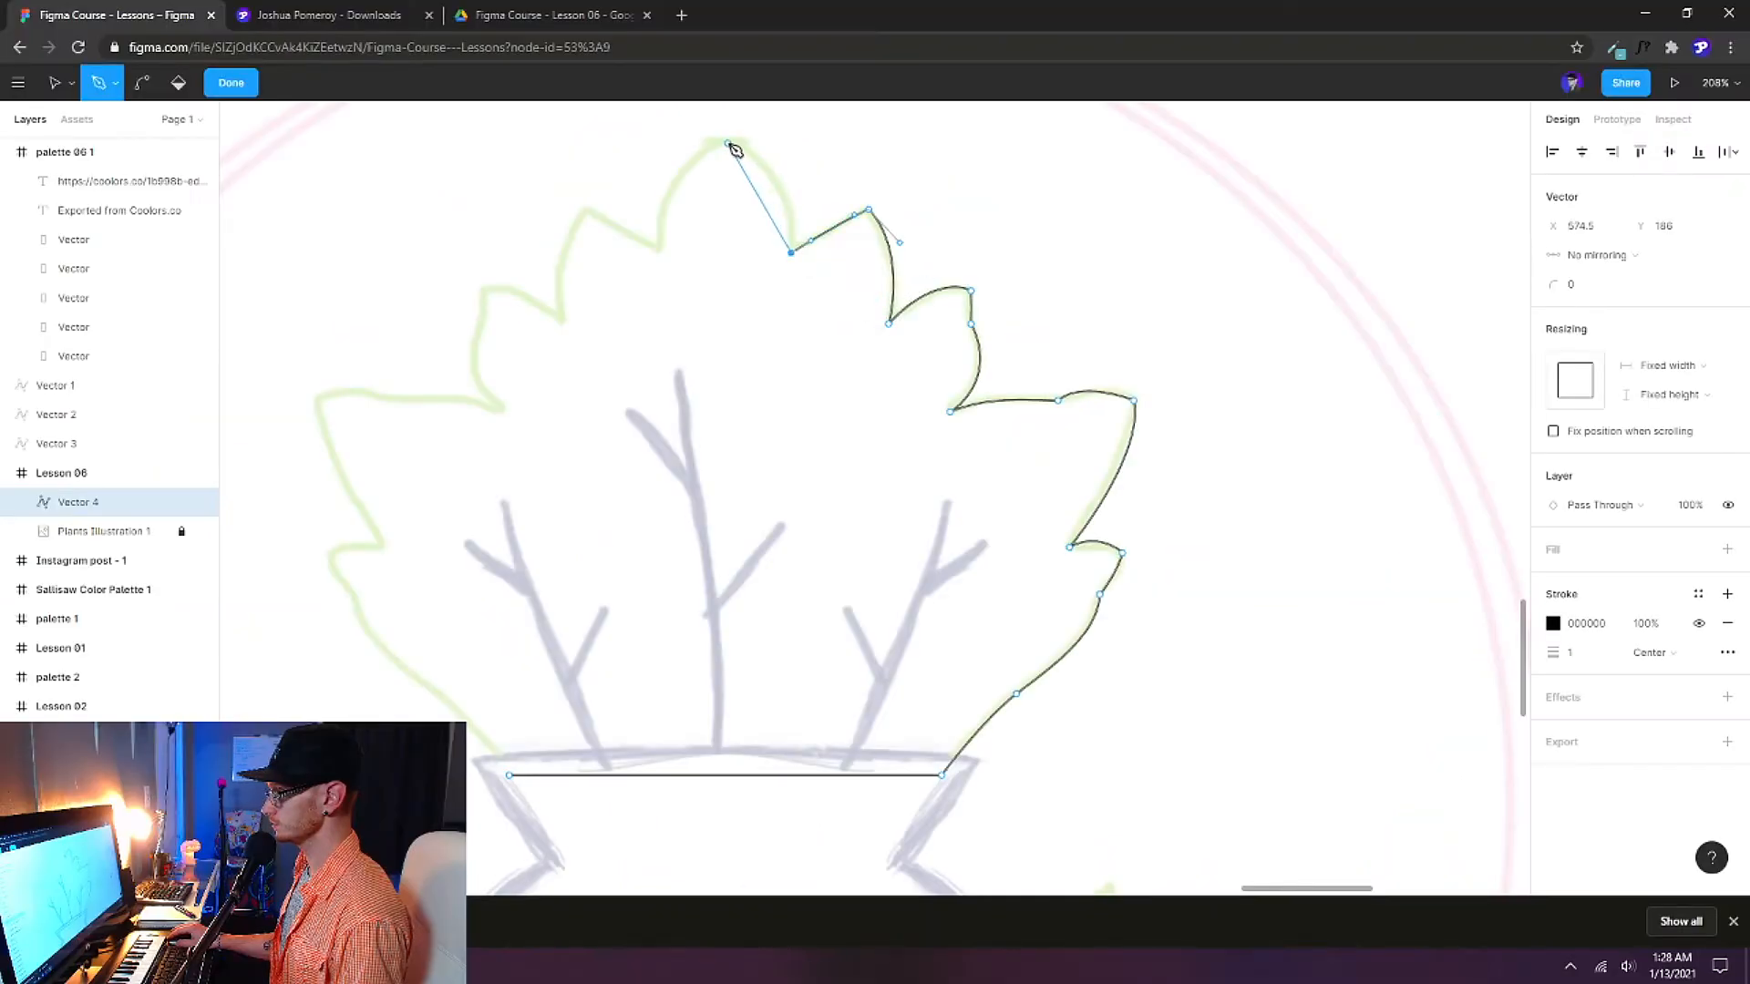
pyautogui.moveTo(728, 144); pyautogui.dragTo(663, 135)
pyautogui.click(728, 144)
pyautogui.moveTo(661, 253); pyautogui.dragTo(670, 340)
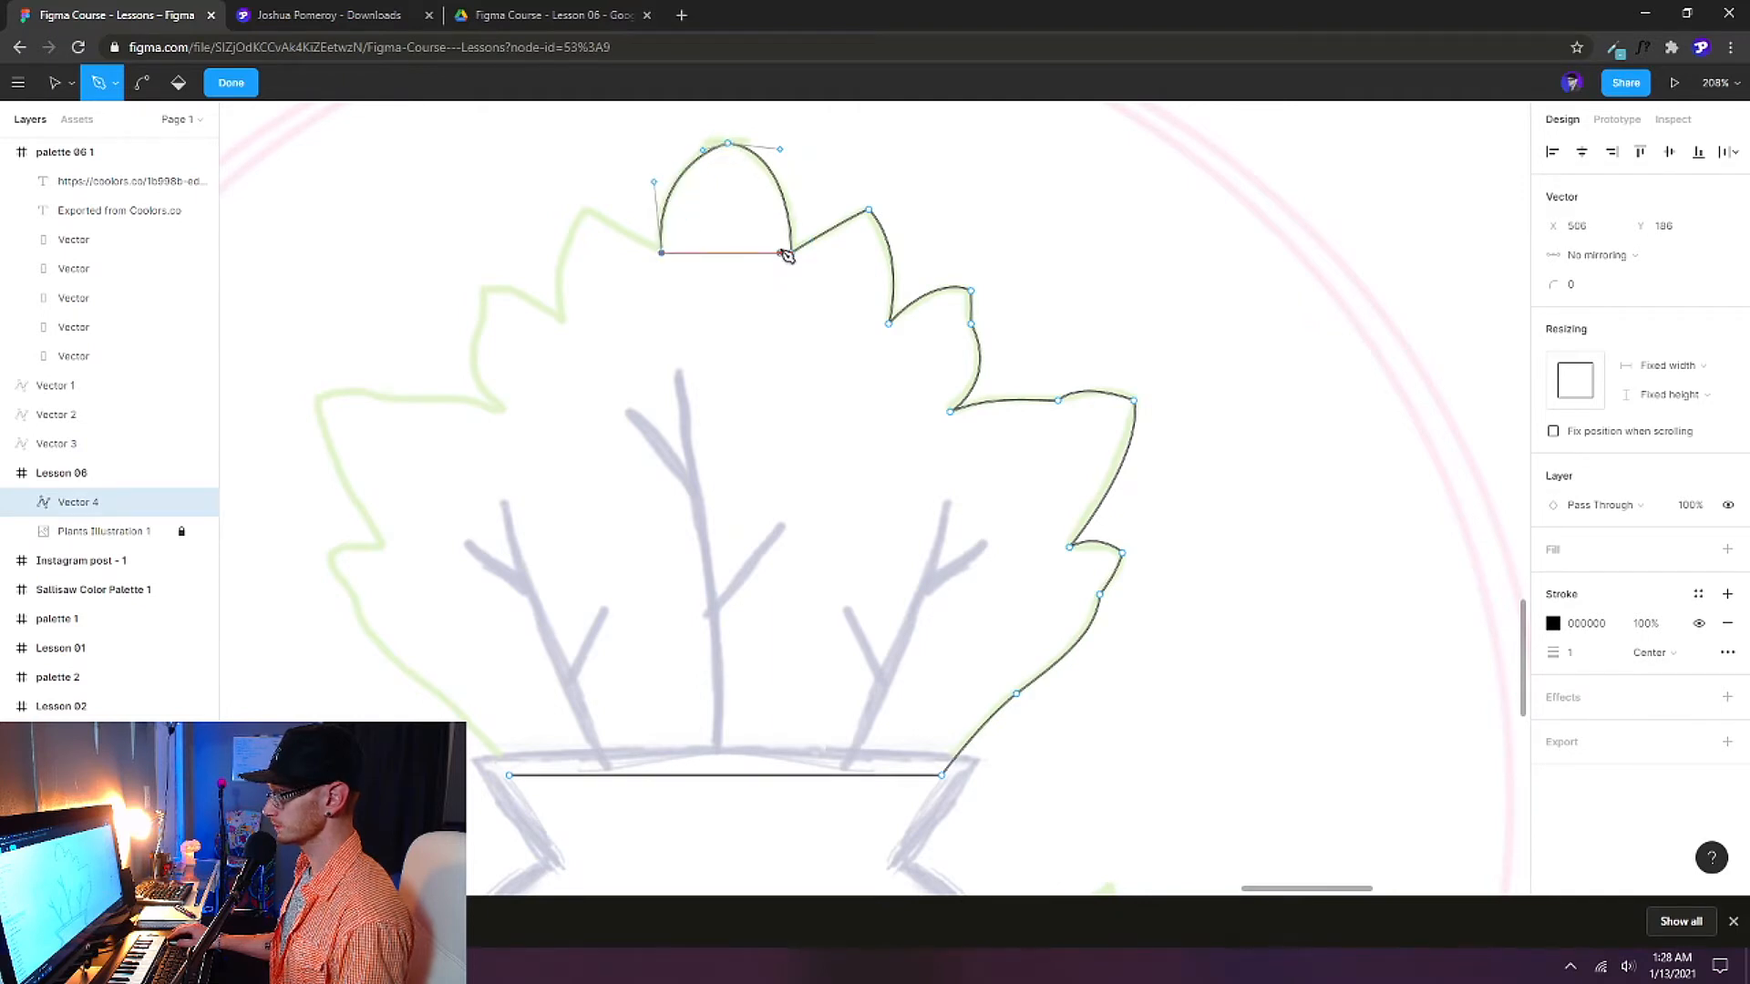
# Trace the upper left lobe and the upper edge of the lobe below it, ending in a corner at that lobe's tip.
pyautogui.click(593, 217)
pyautogui.moveTo(599, 224); pyautogui.dragTo(593, 216)
pyautogui.click(588, 212)
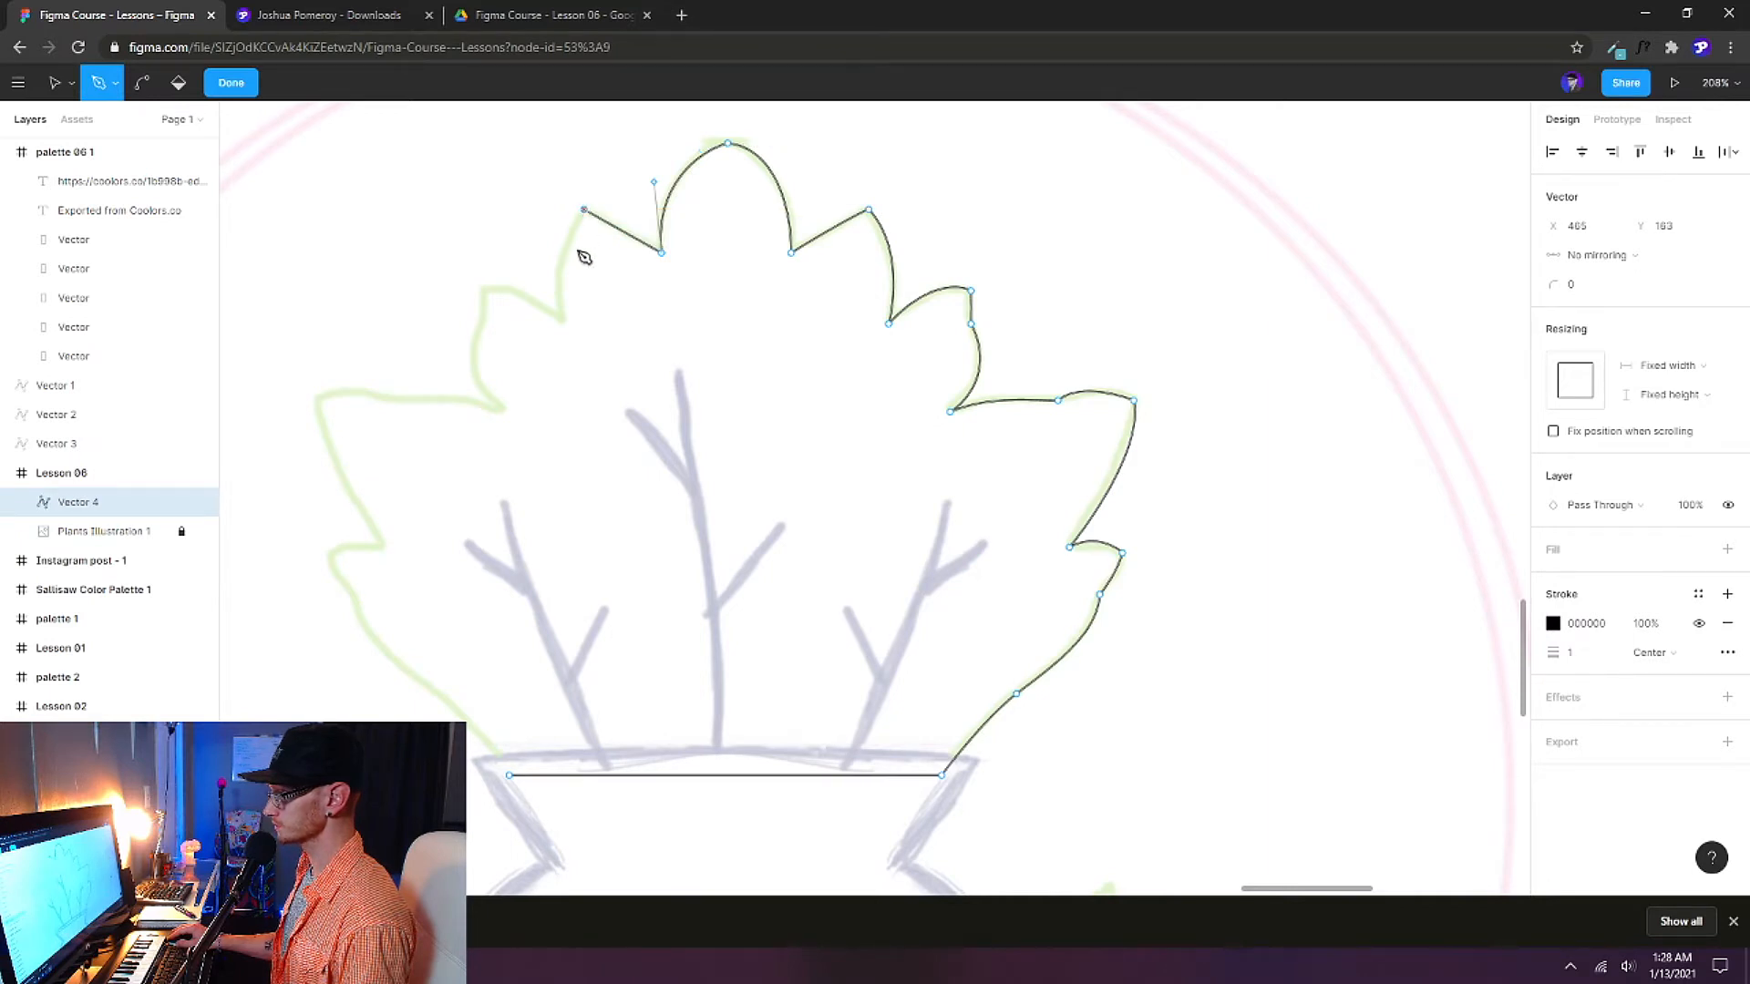
pyautogui.moveTo(562, 324)
pyautogui.mouseDown()
pyautogui.moveTo(579, 417)
pyautogui.moveTo(540, 305)
pyautogui.mouseUp()
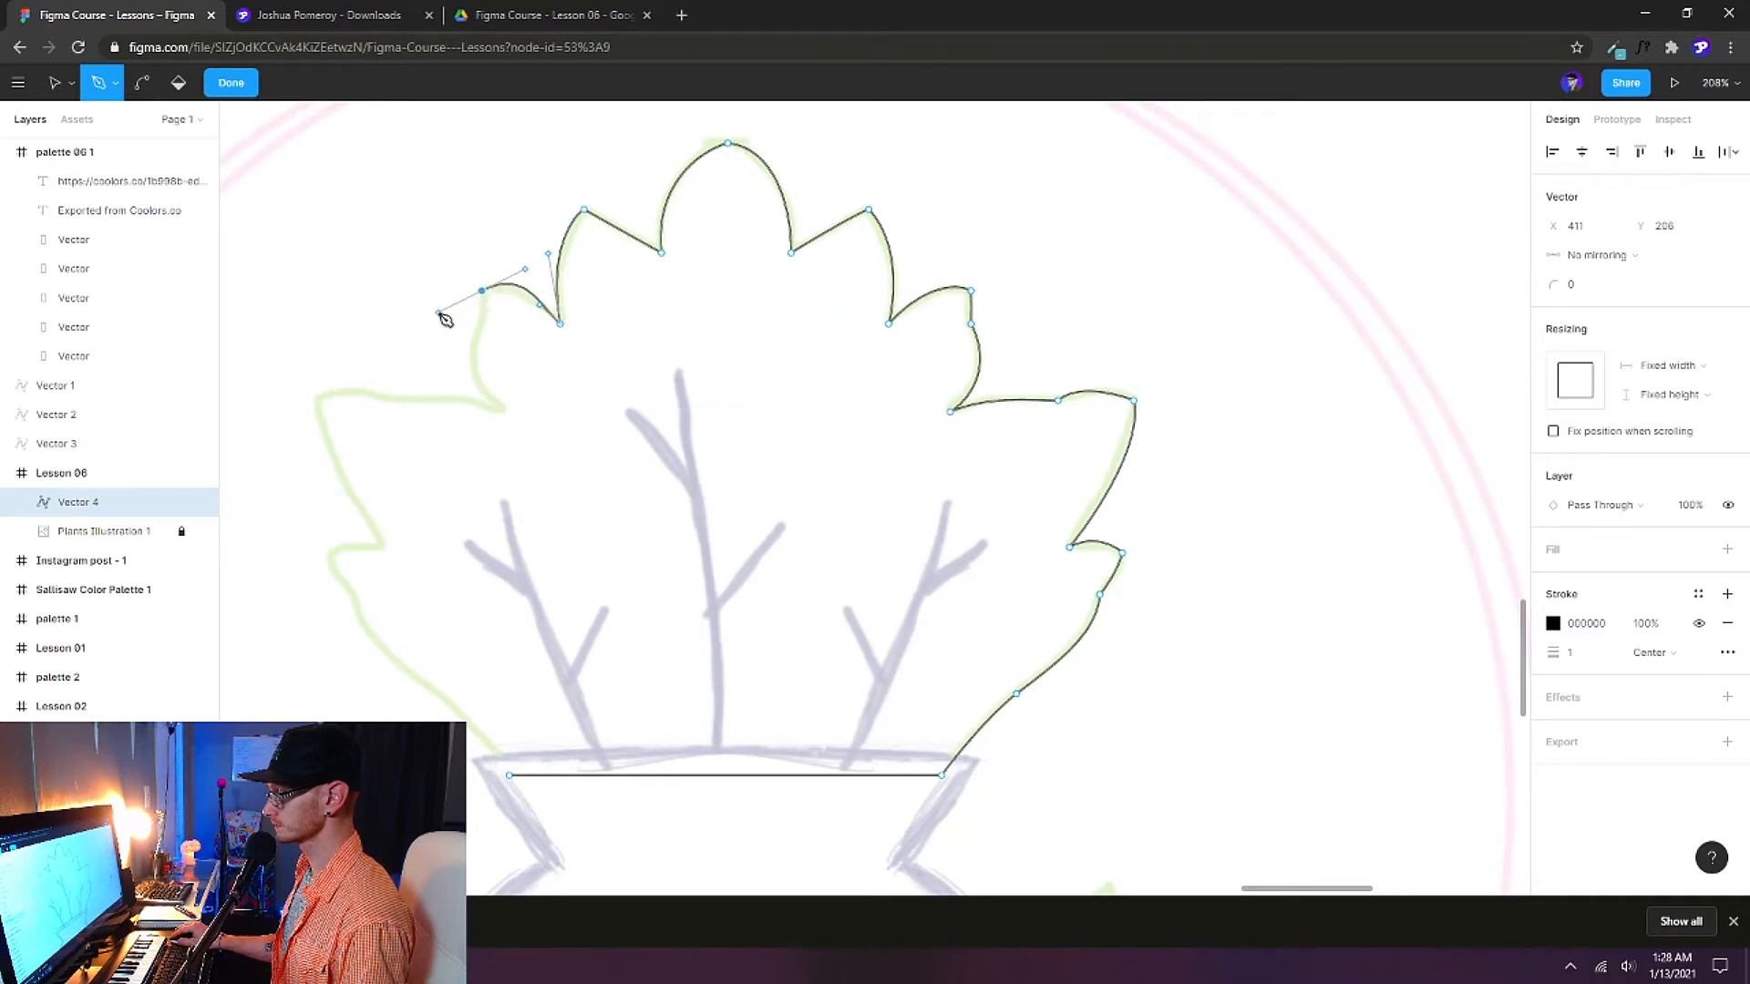
pyautogui.moveTo(447, 313); pyautogui.dragTo(440, 299)
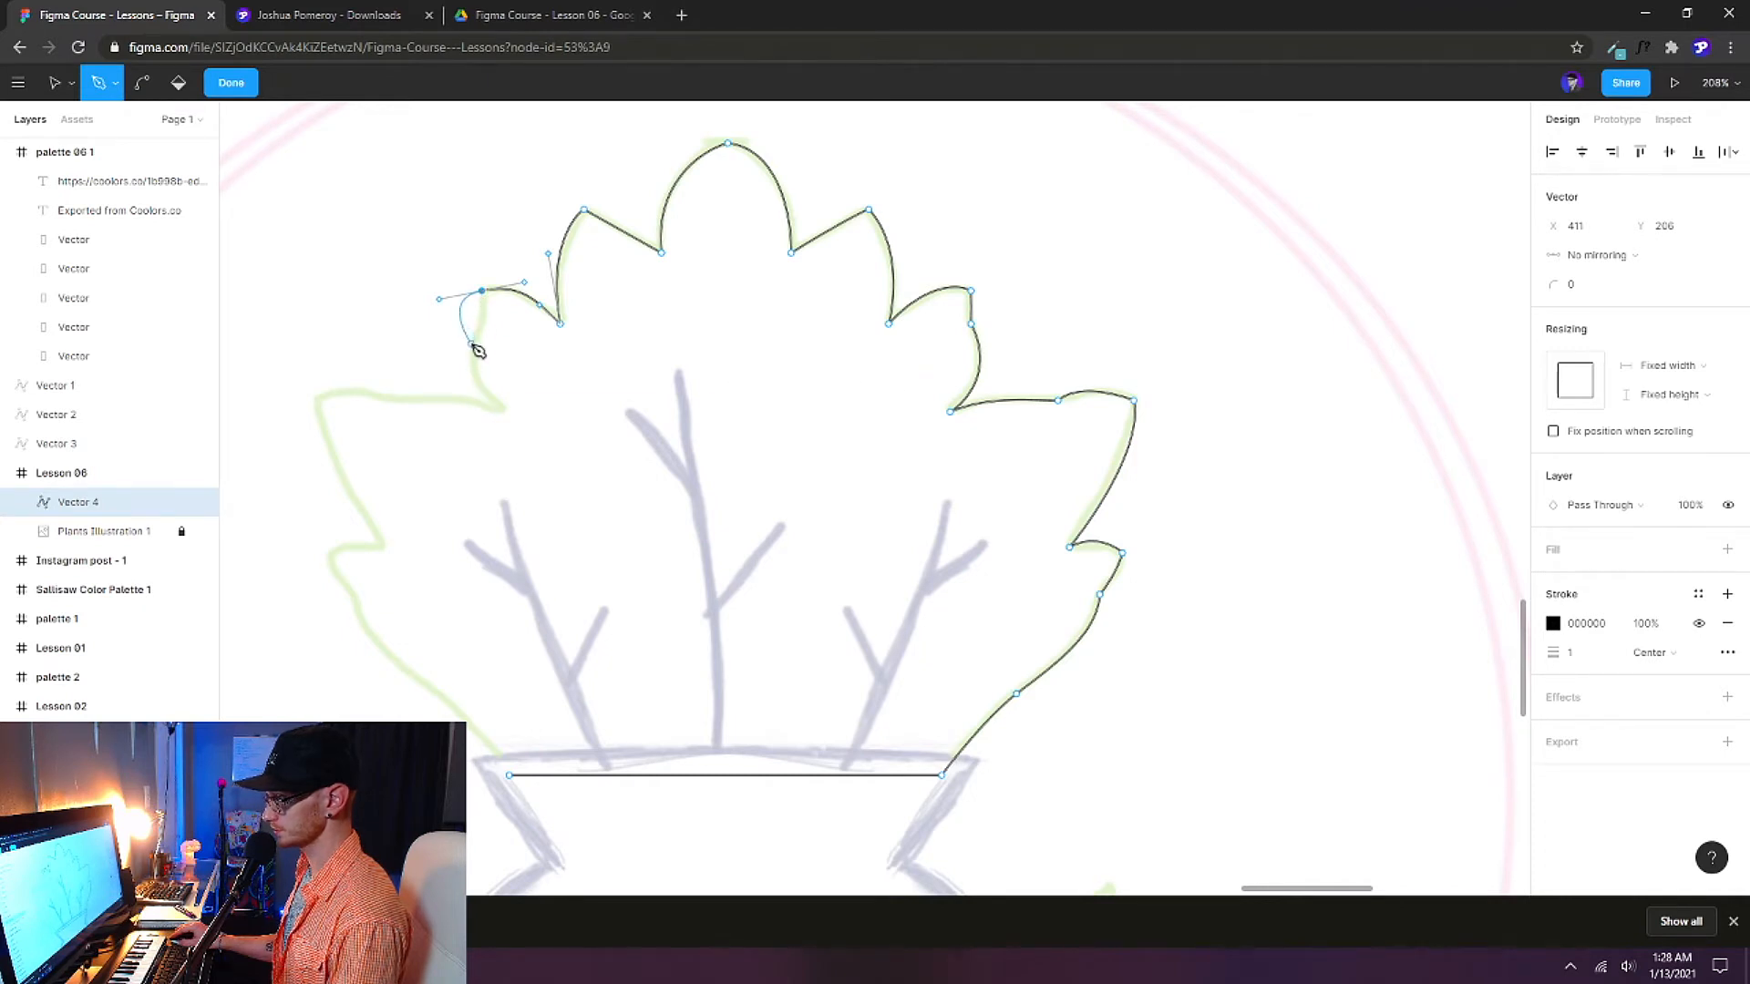
pyautogui.click(482, 291)
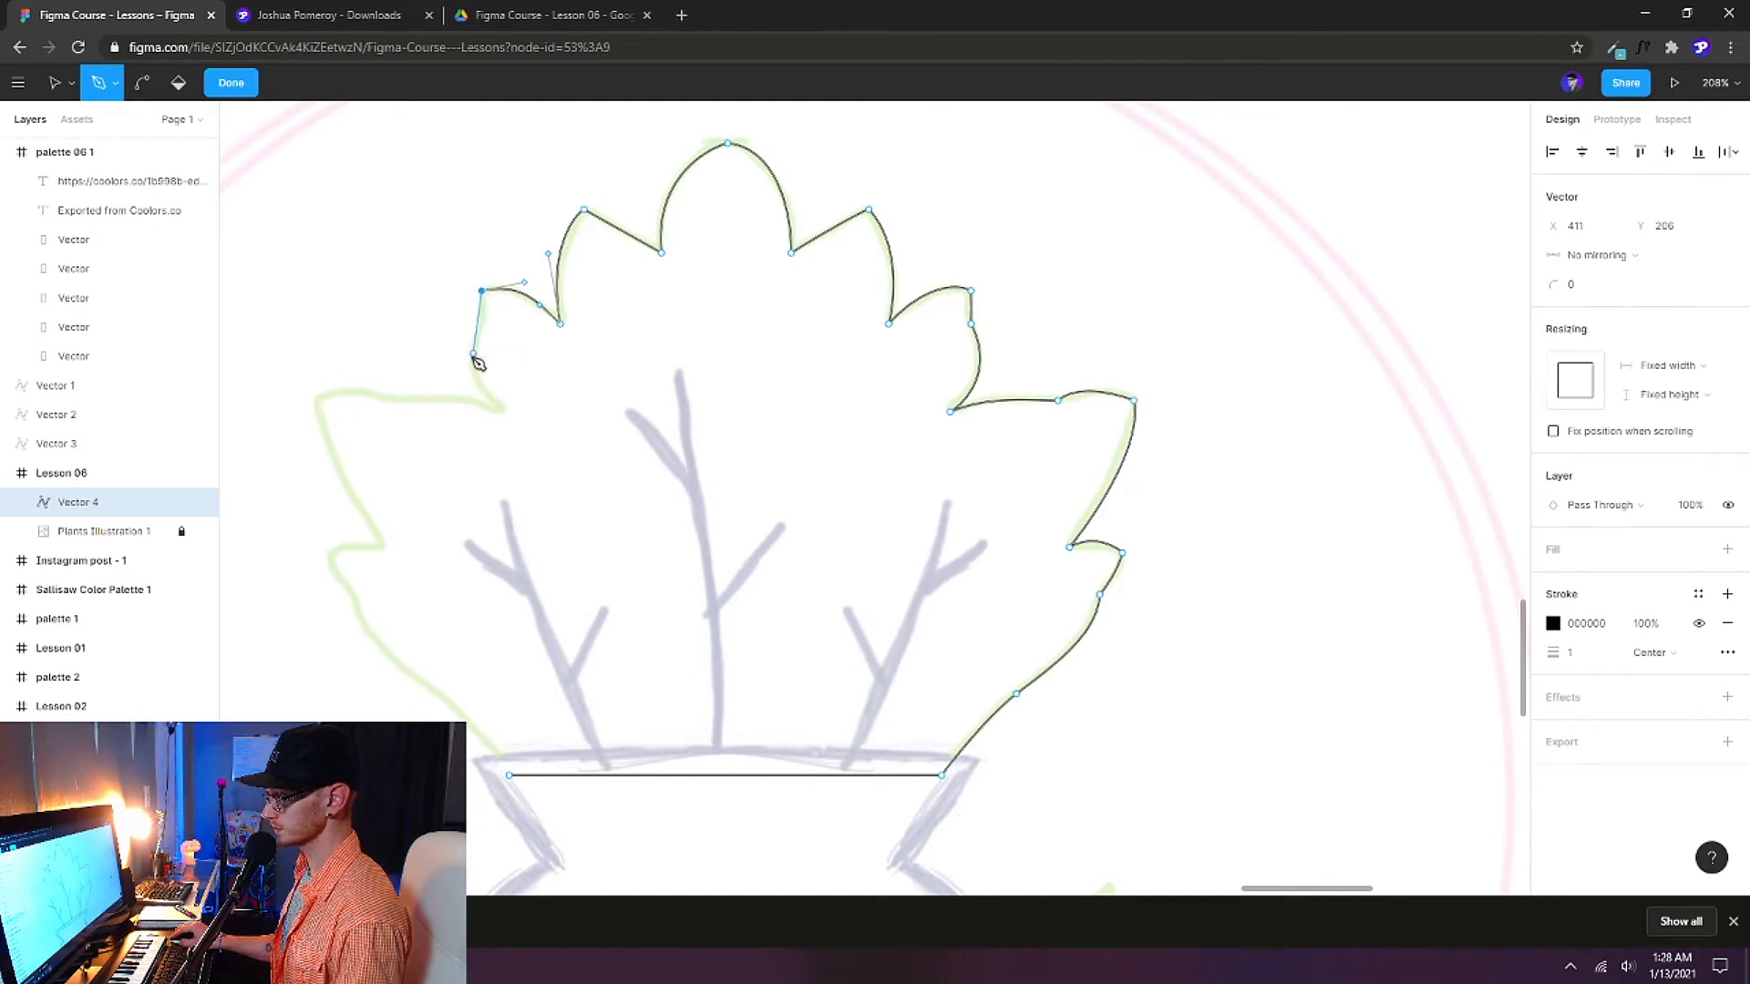
# Continue down to the left notch and along the large left lobe's upper edge to a corner at its pointed tip.
pyautogui.moveTo(473, 360); pyautogui.dragTo(344, 412)
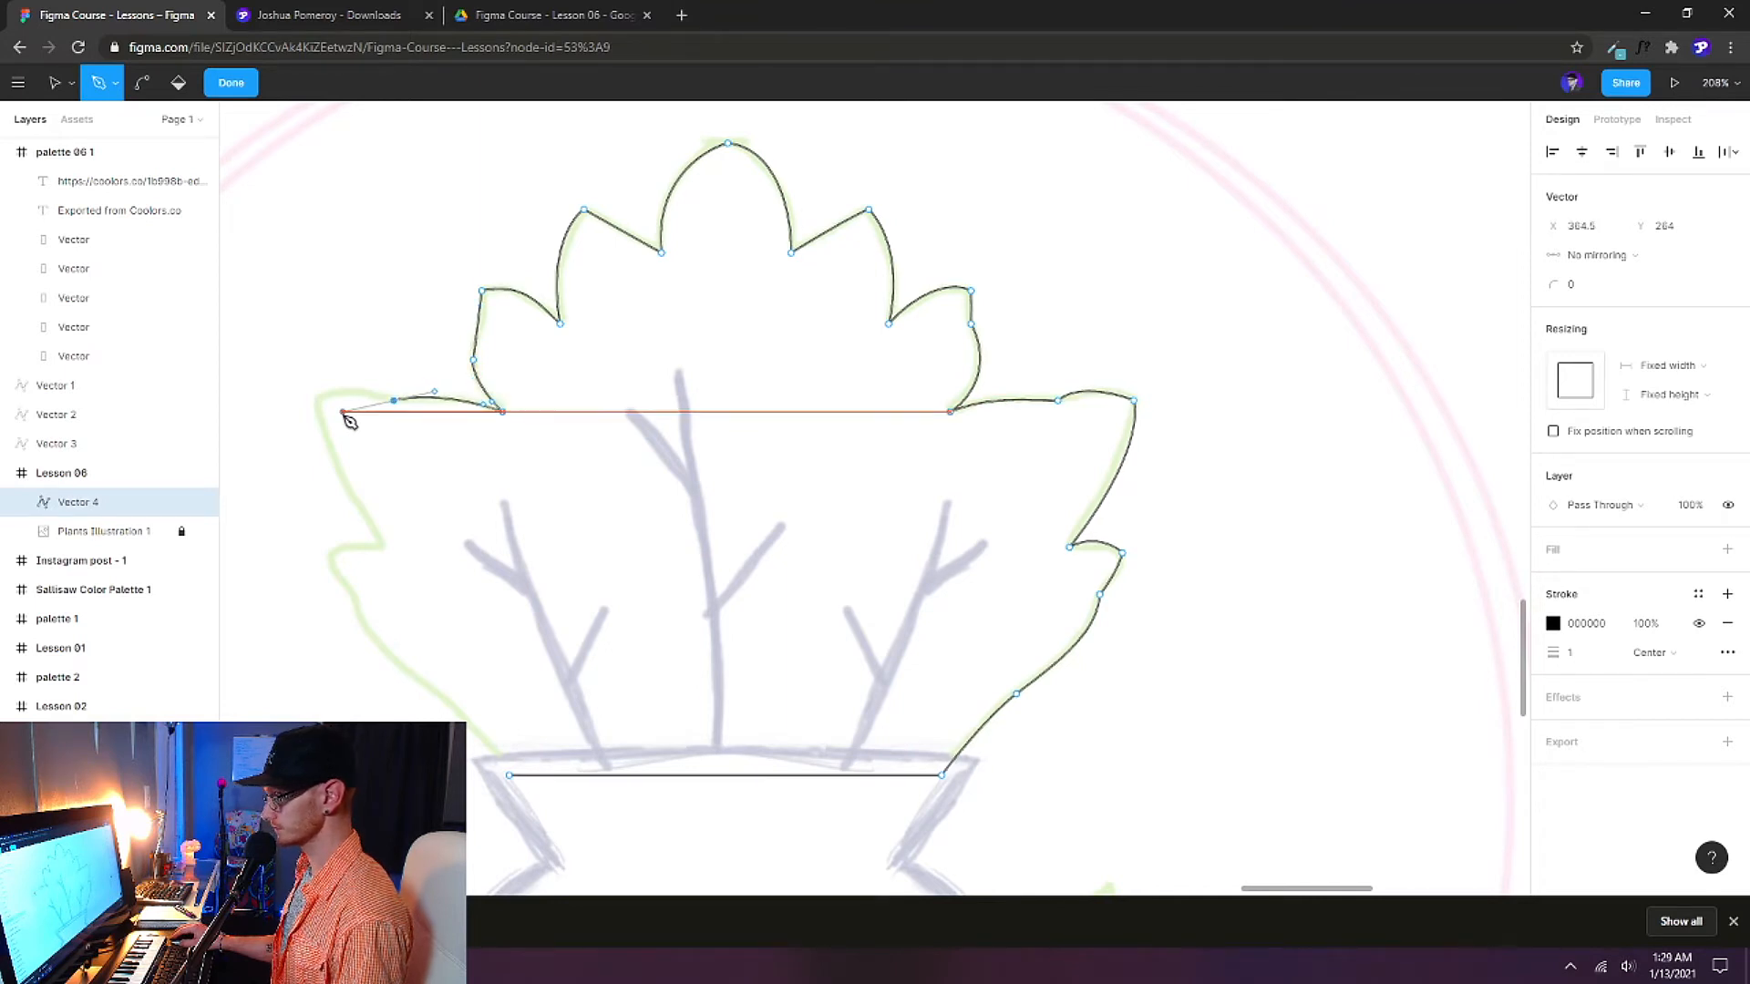
pyautogui.moveTo(345, 412); pyautogui.dragTo(363, 397)
pyautogui.moveTo(314, 395); pyautogui.dragTo(275, 407)
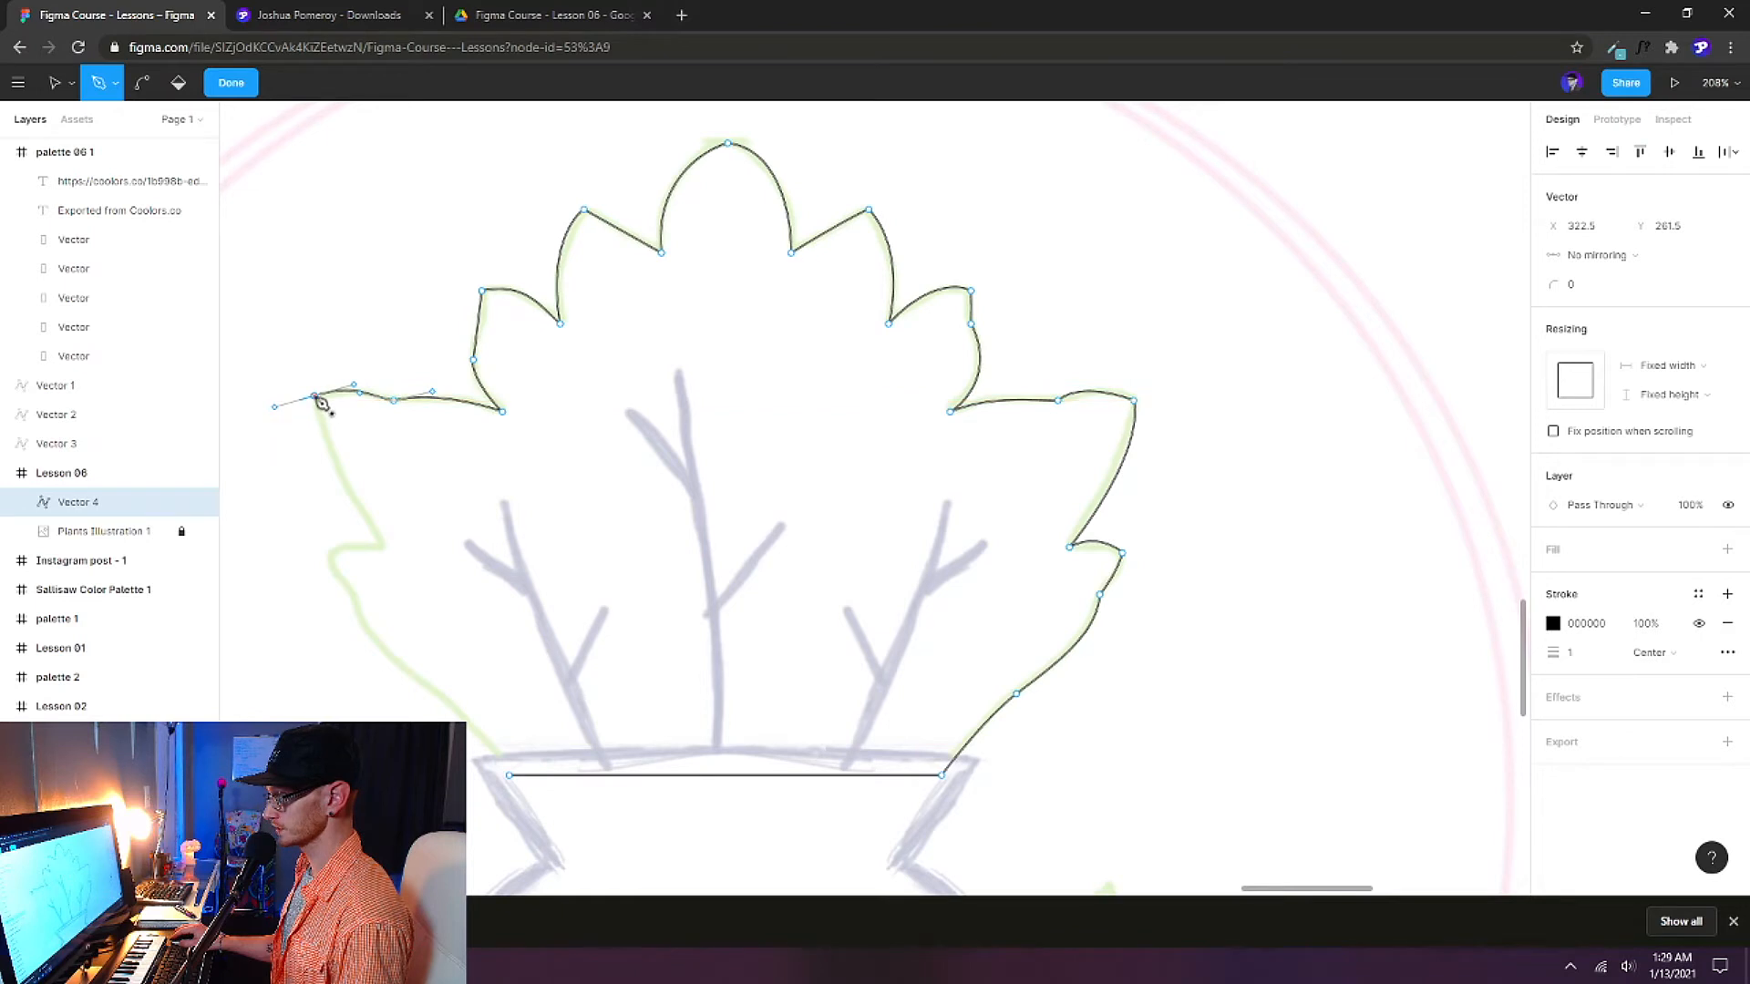
pyautogui.click(315, 396)
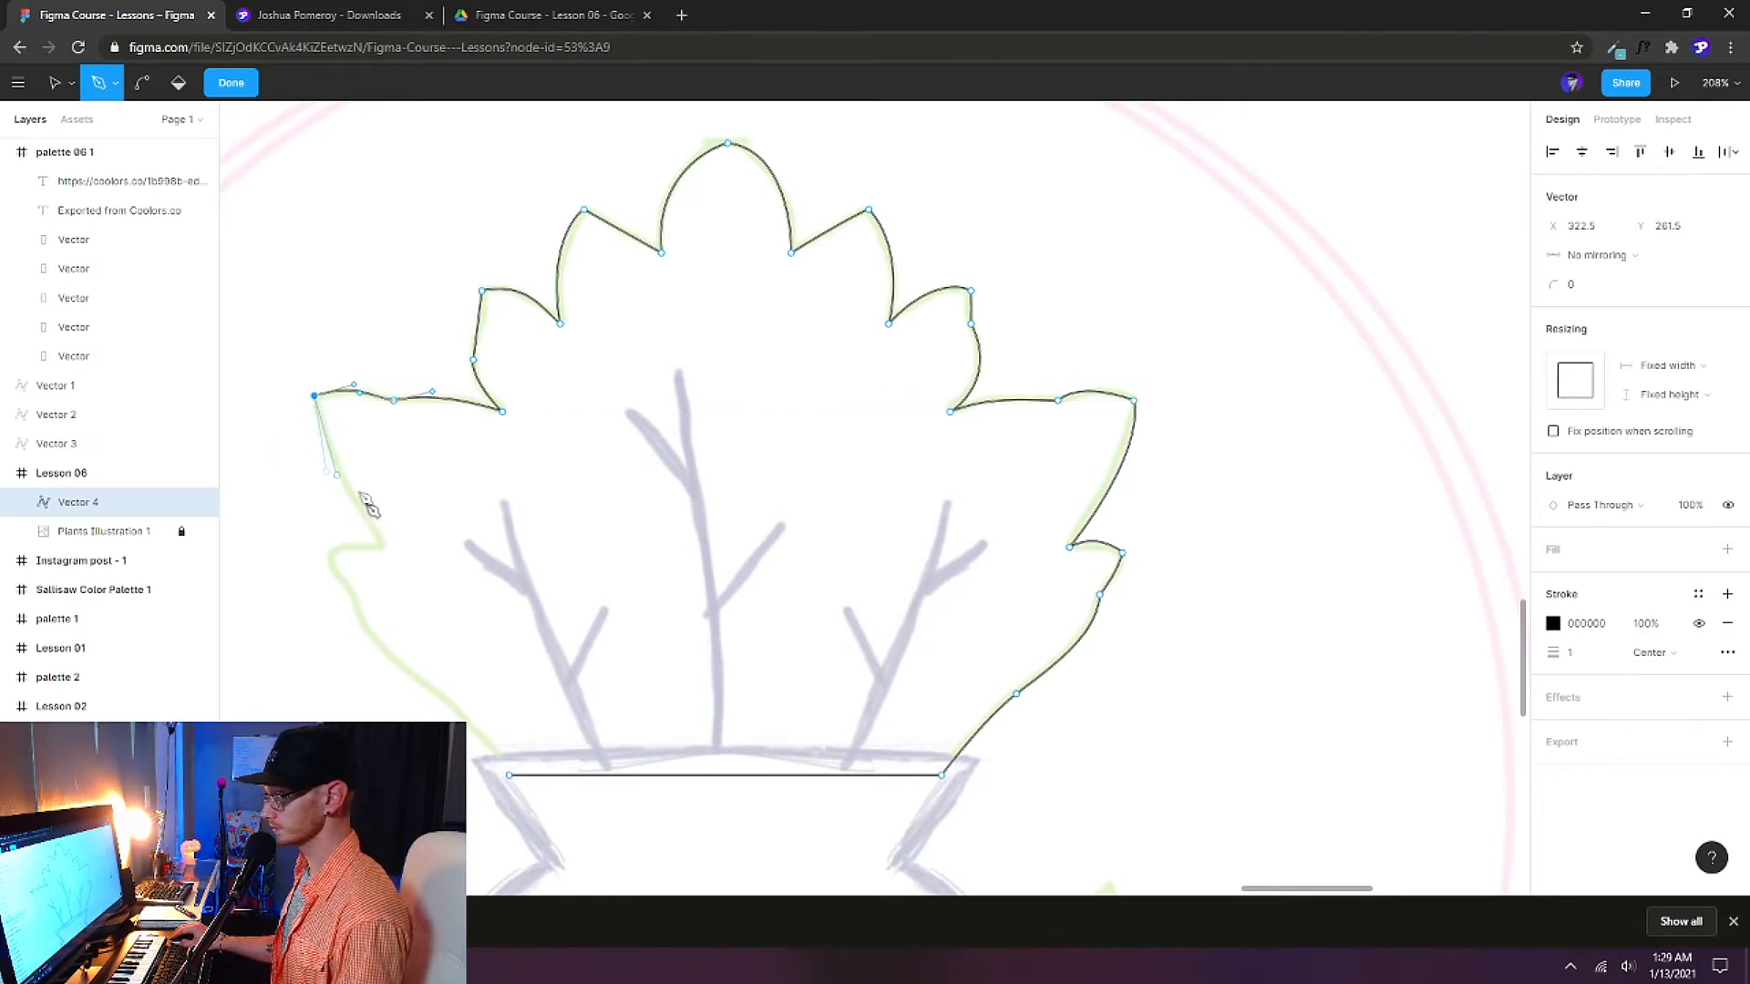
# Trace the leaf's lower left edge around the small side lobe with curves and close the outline at the base line's left end.
pyautogui.moveTo(384, 550); pyautogui.dragTo(437, 594)
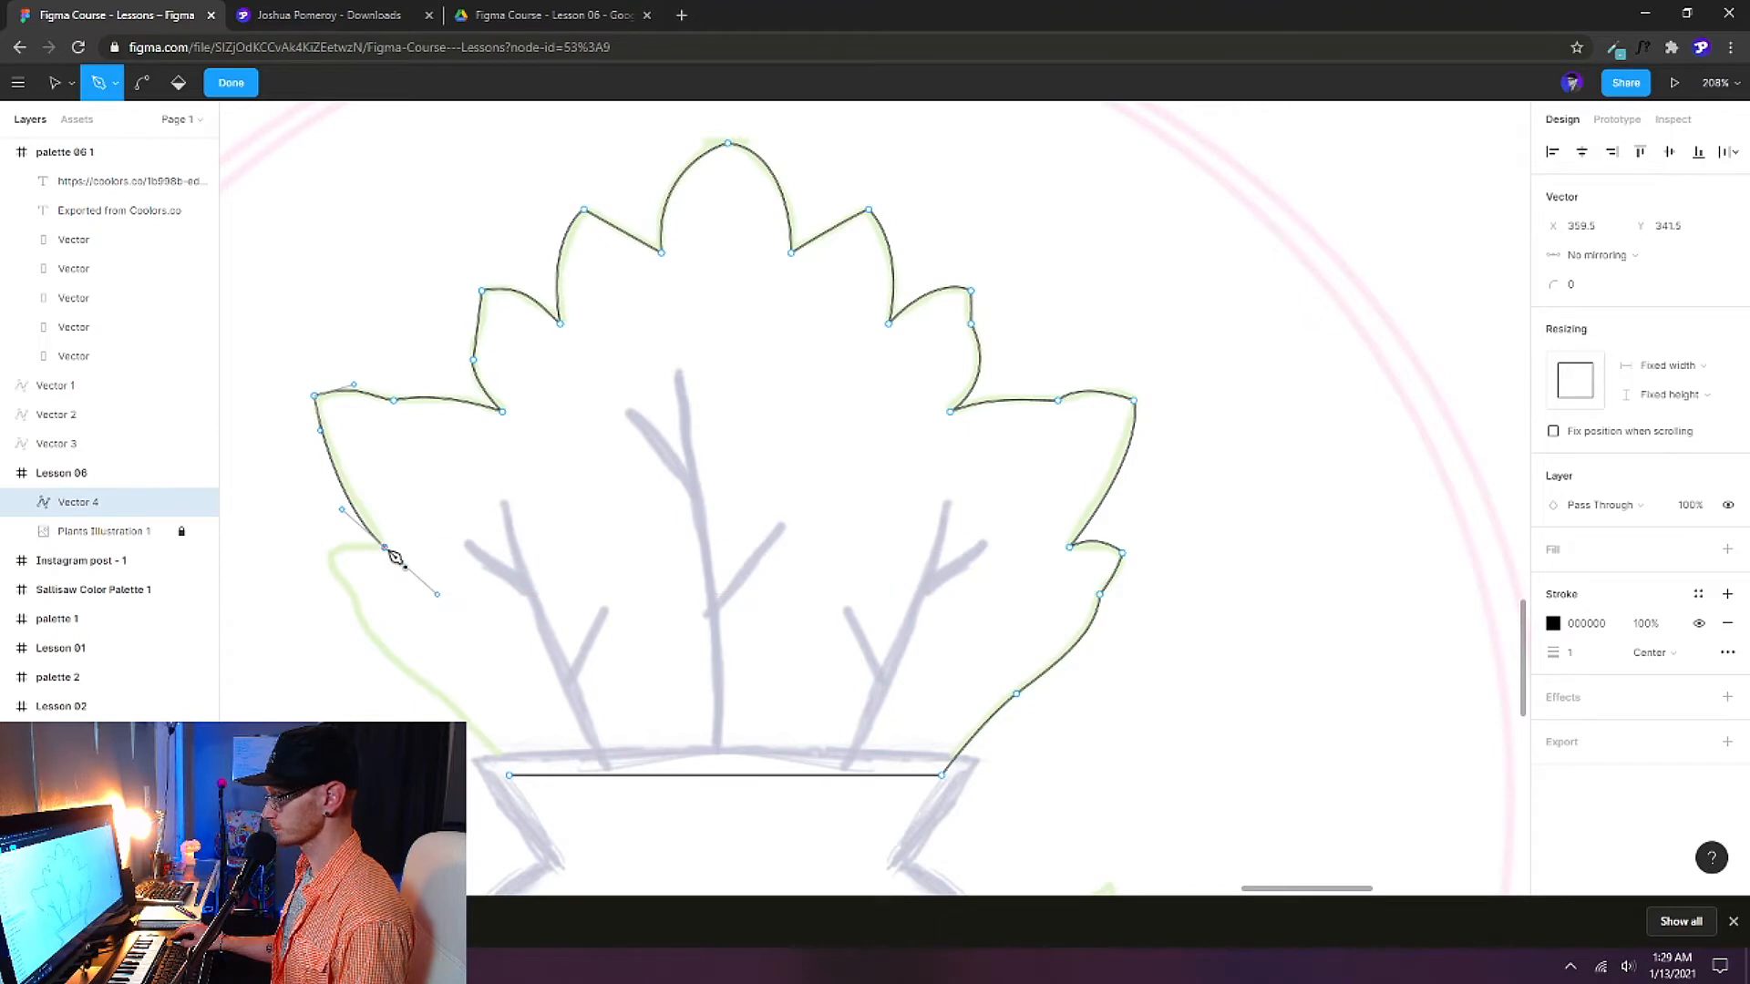
pyautogui.moveTo(327, 552); pyautogui.dragTo(393, 617)
pyautogui.click(327, 553)
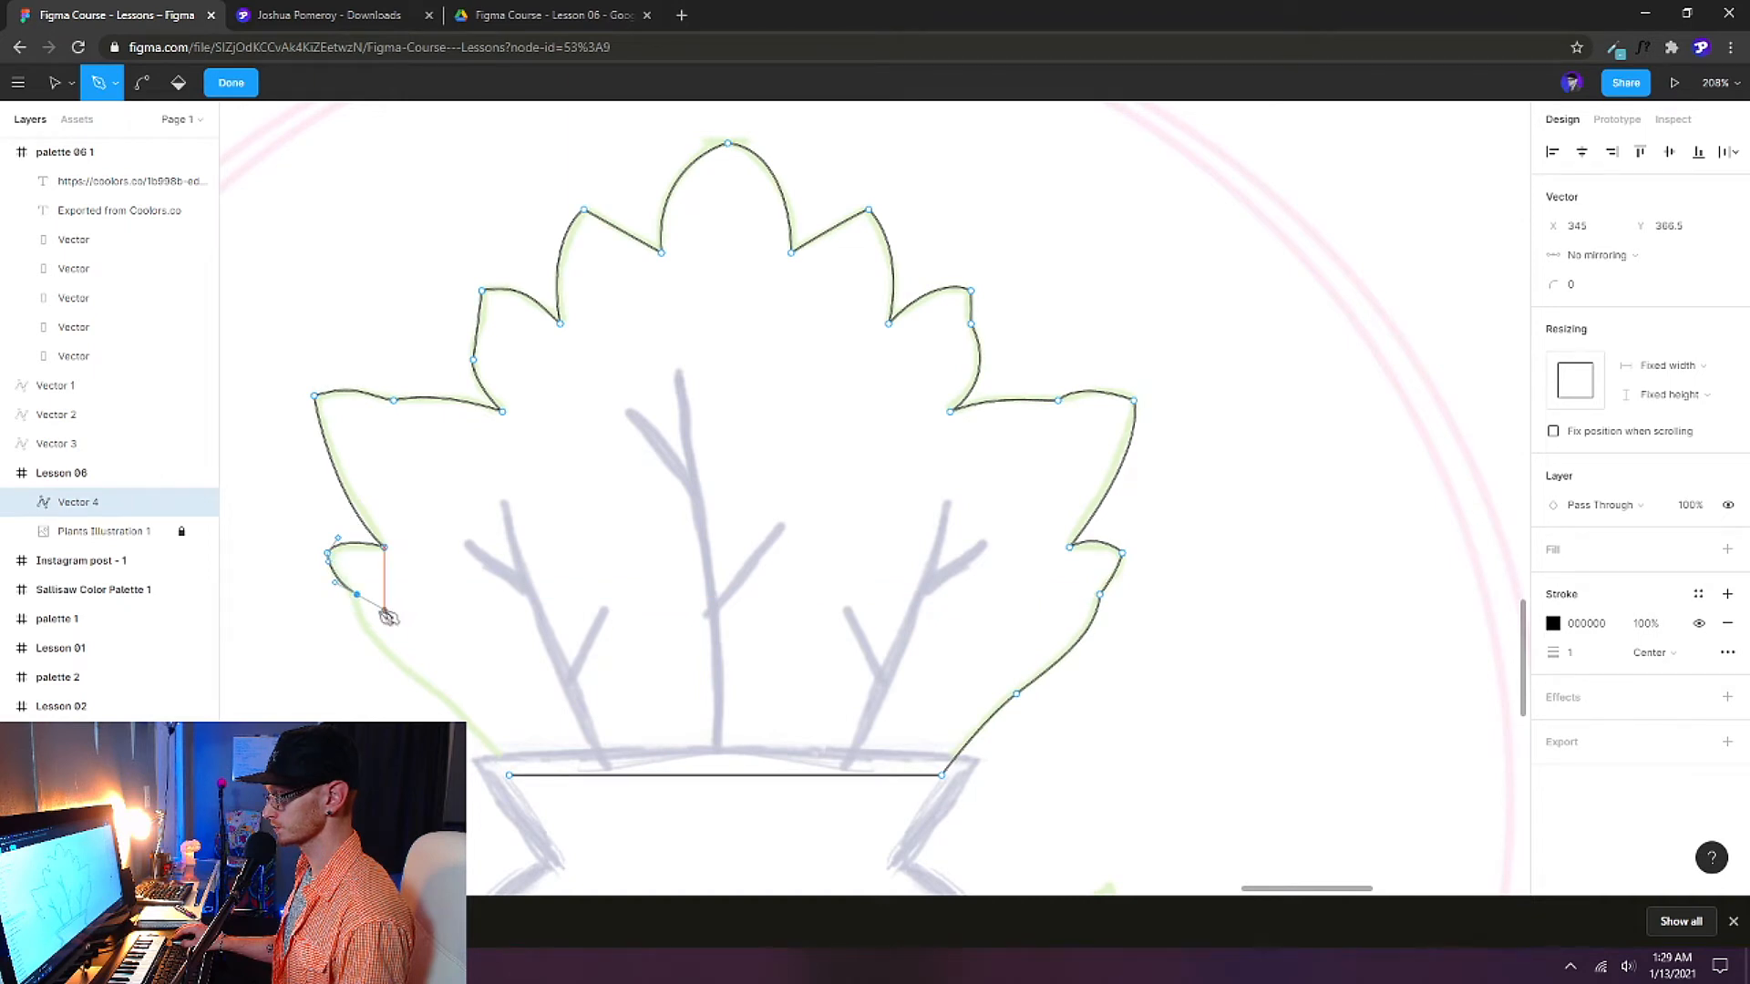
pyautogui.moveTo(439, 694); pyautogui.dragTo(472, 713)
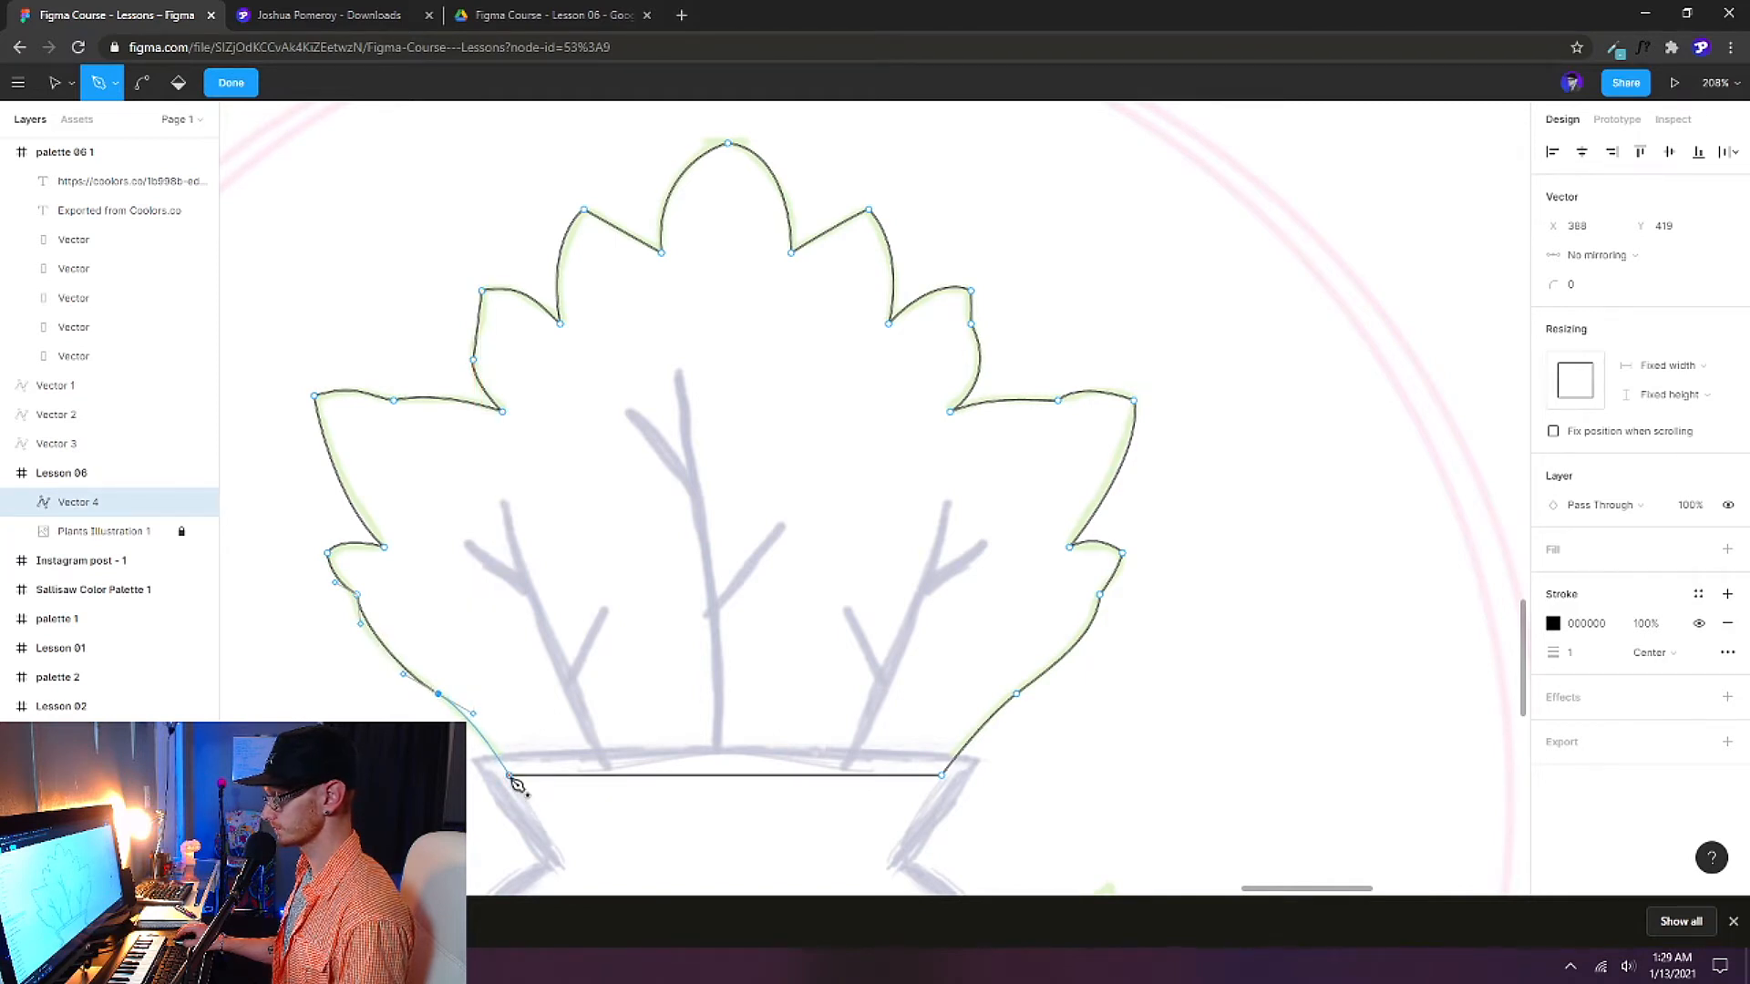
pyautogui.click(509, 776)
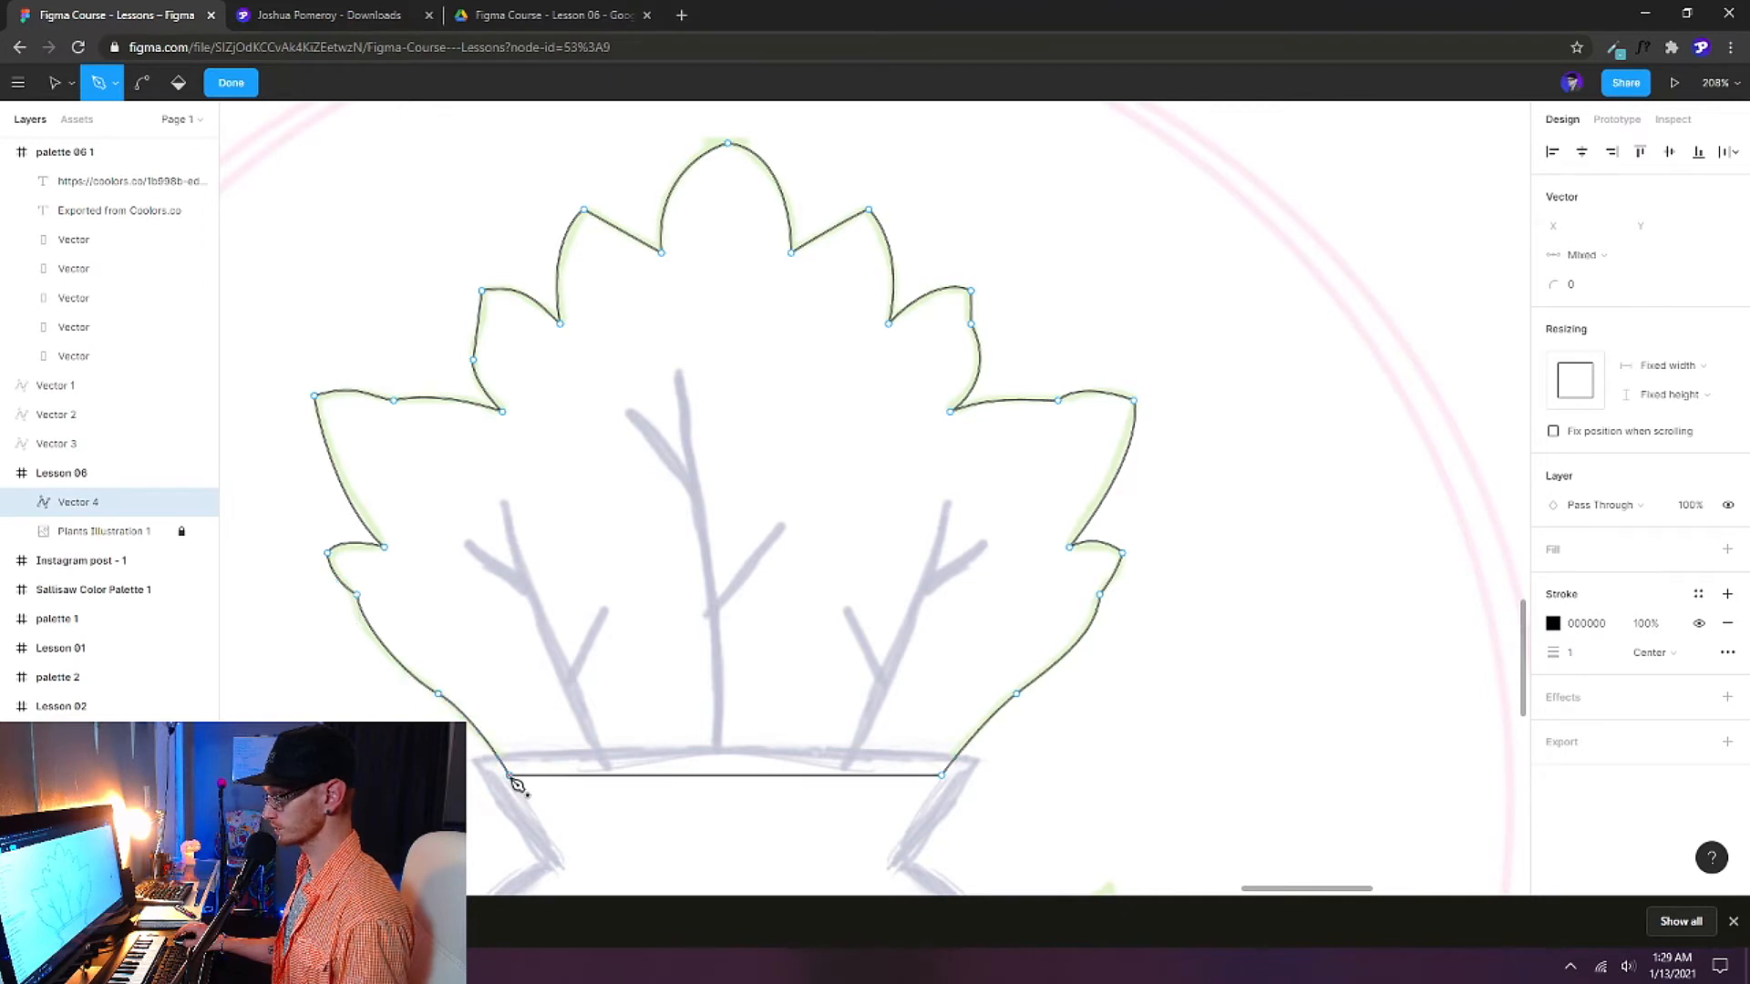
# Give the leaf the palette's teal fill, 1B998B, without stroke and move it out of the frame, 100 px right of the pink vase.
pyautogui.scroll(-5, 984, 655)
pyautogui.scroll(2, 984, 655)
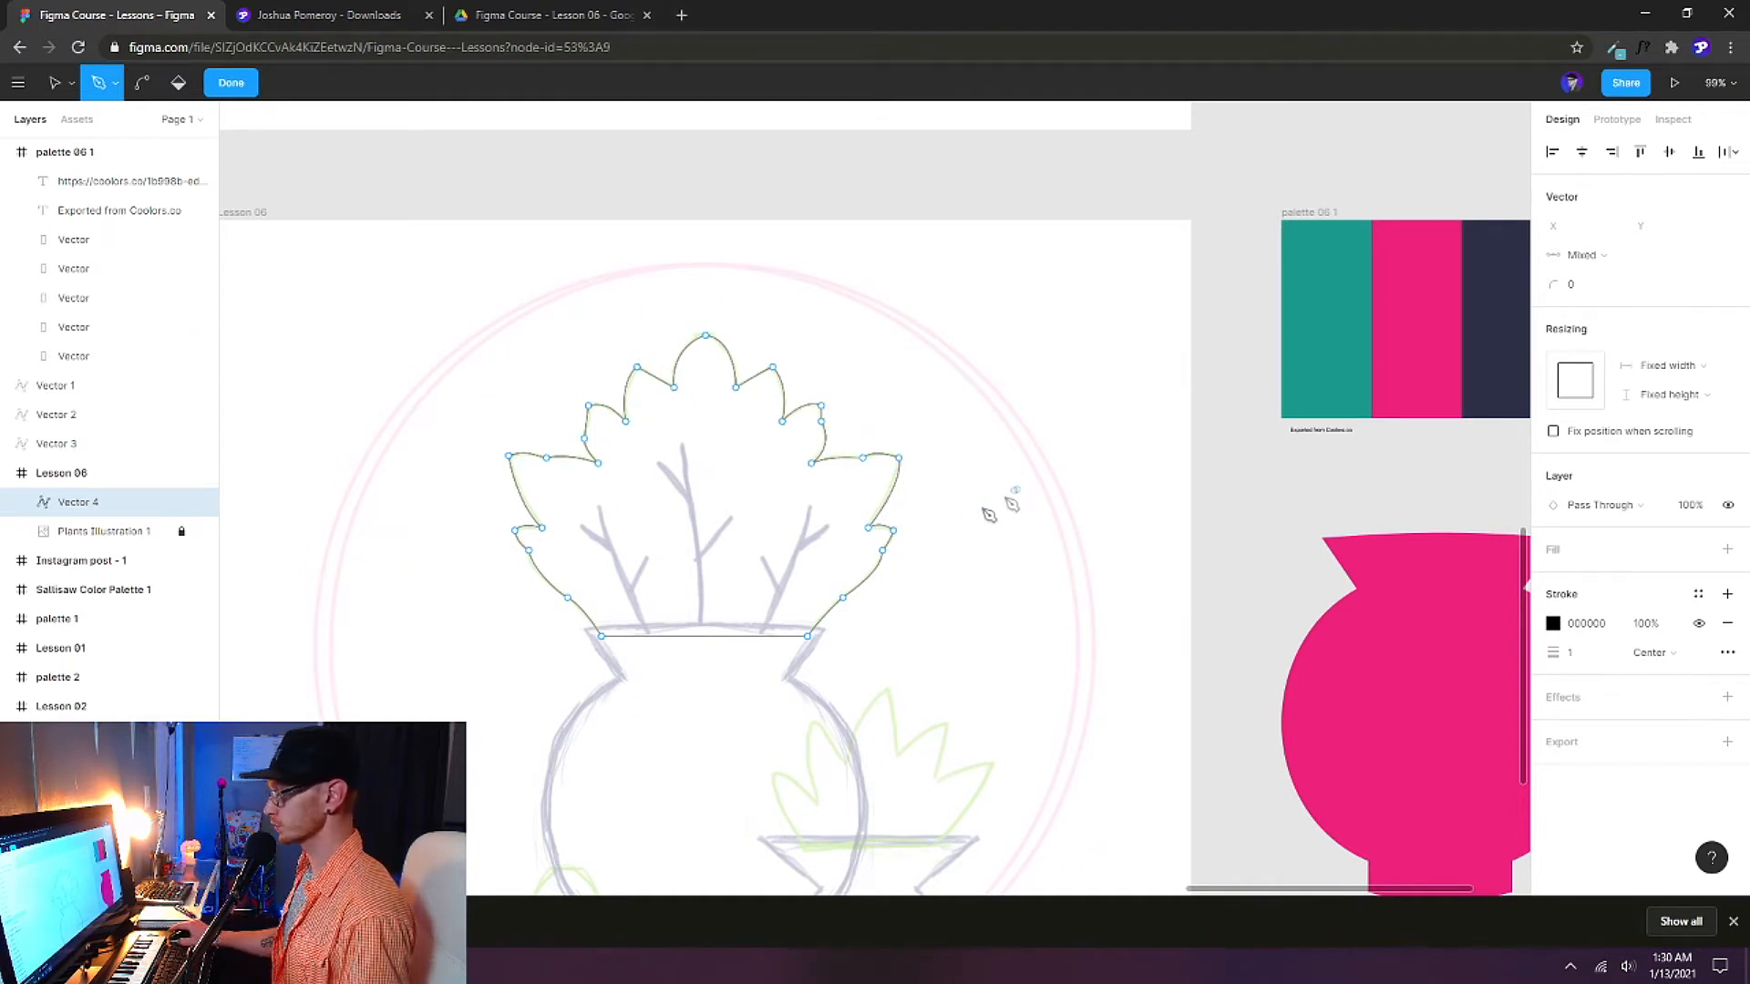
pyautogui.scroll(-4, 556, 447)
pyautogui.scroll(3, 889, 607)
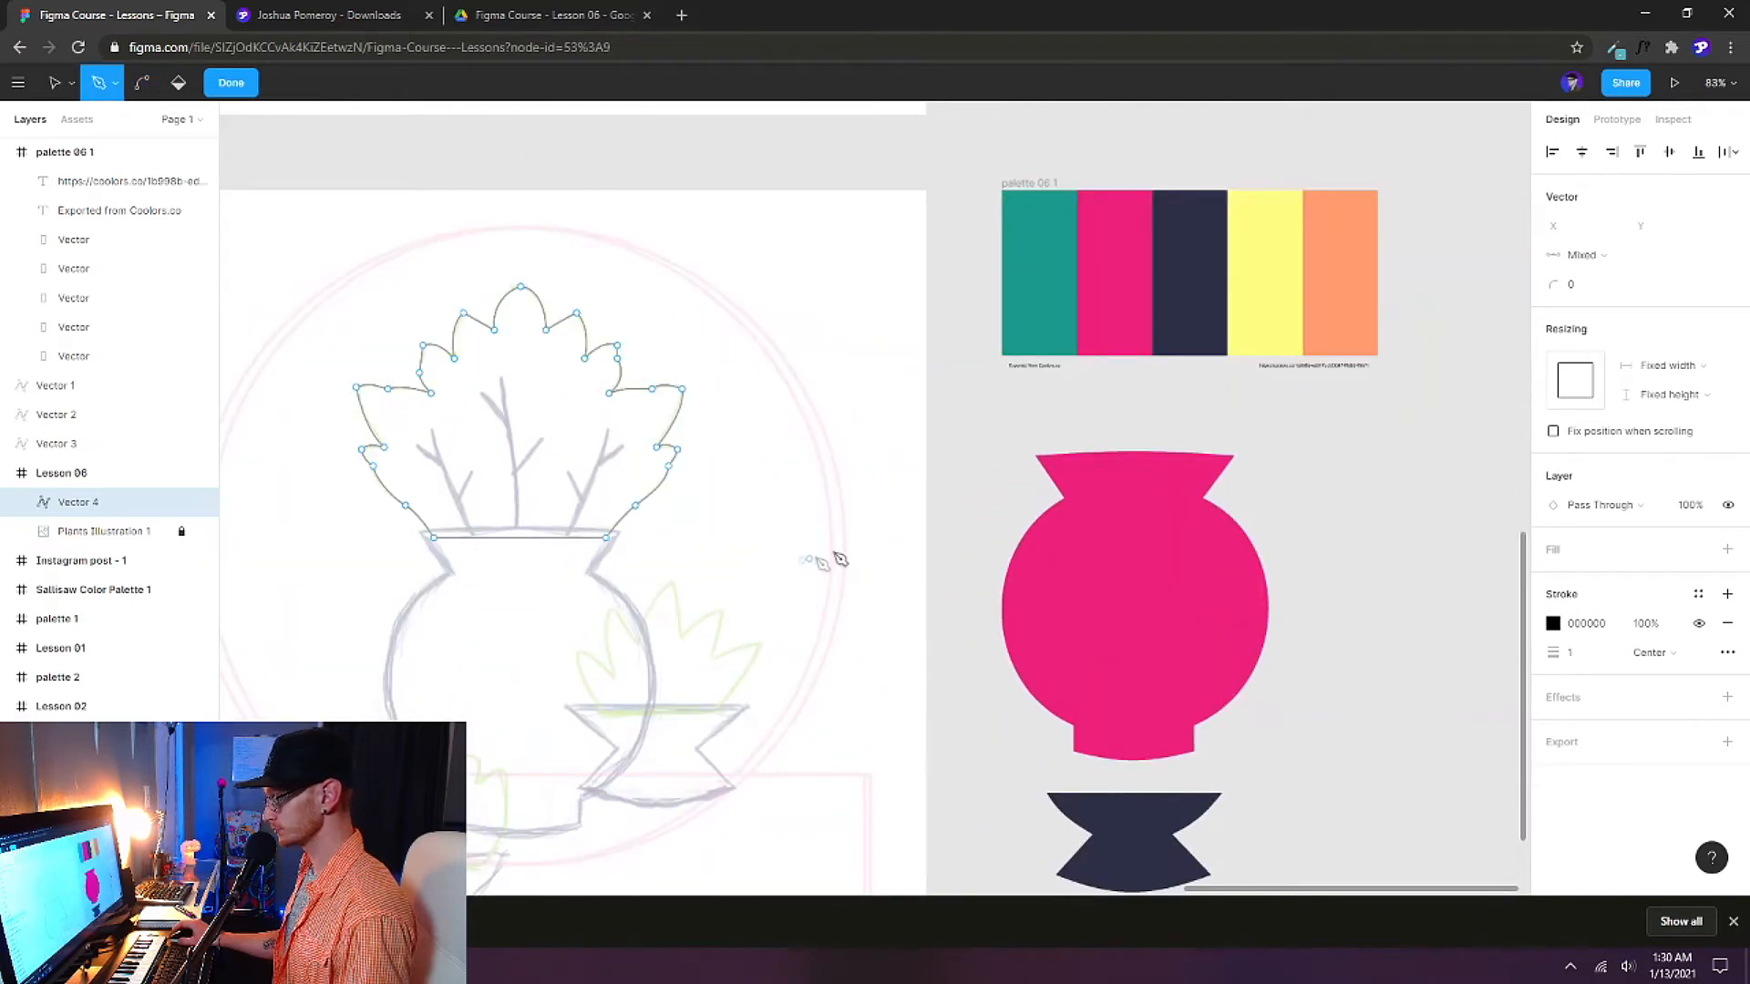
pyautogui.press('Escape')
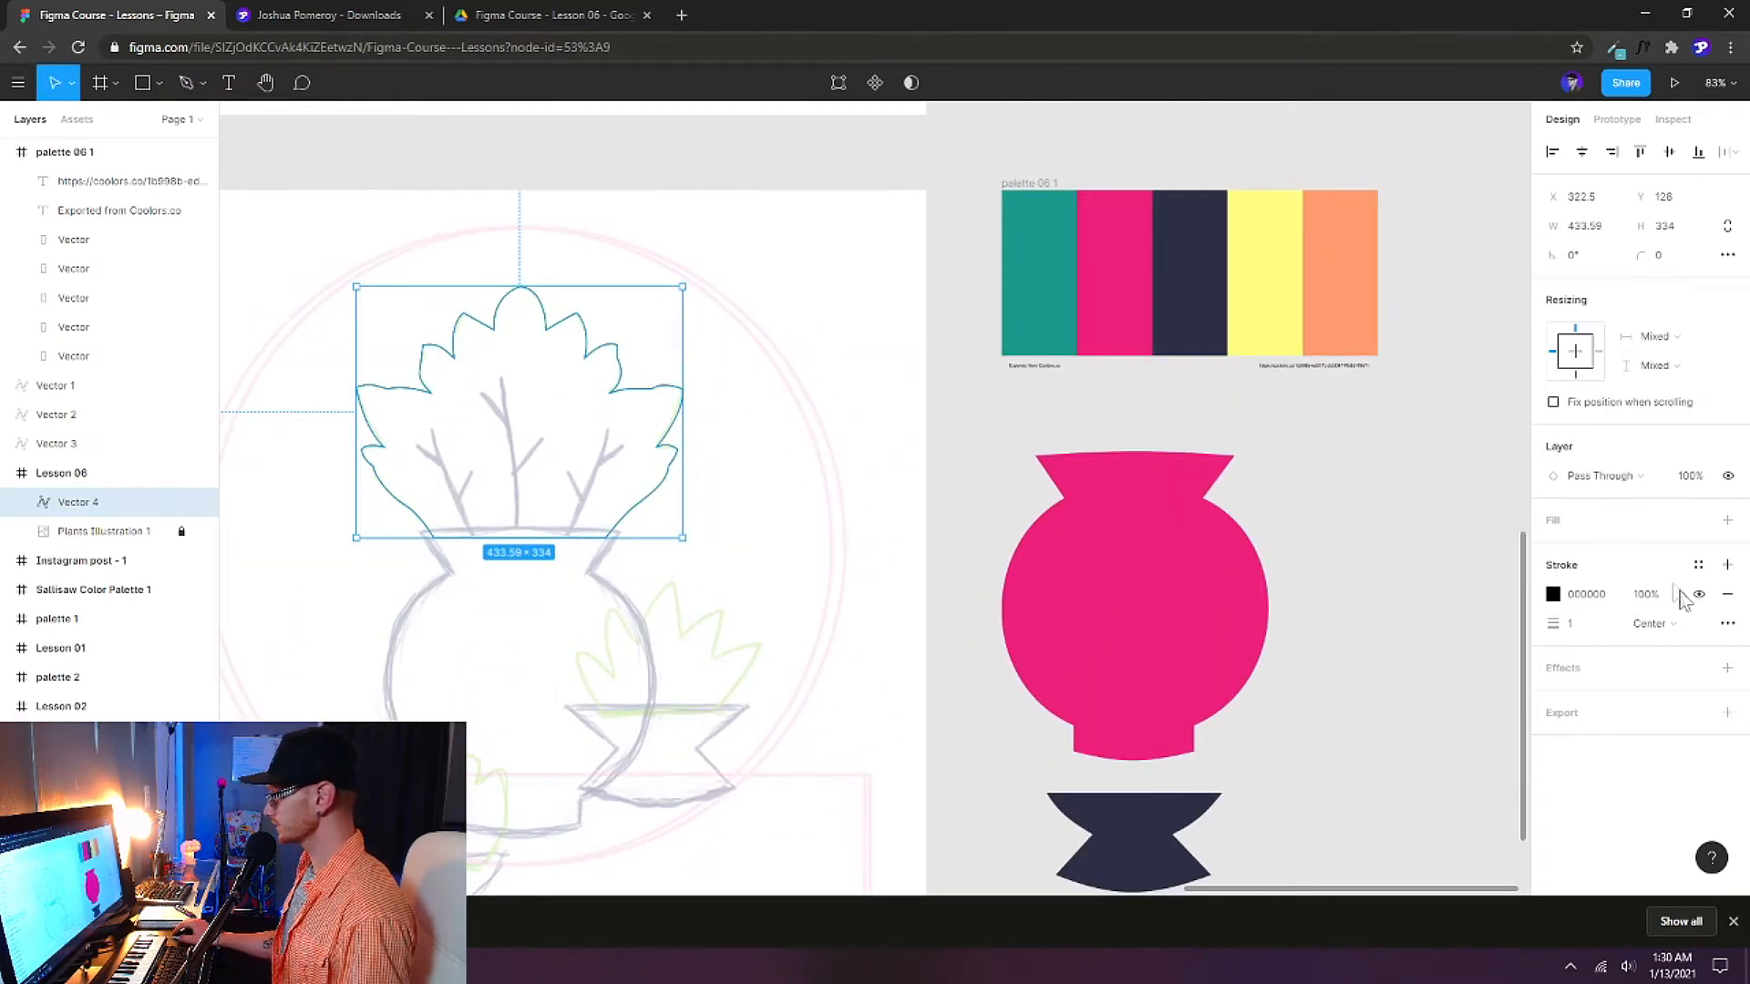
pyautogui.click(1727, 593)
pyautogui.press('i')
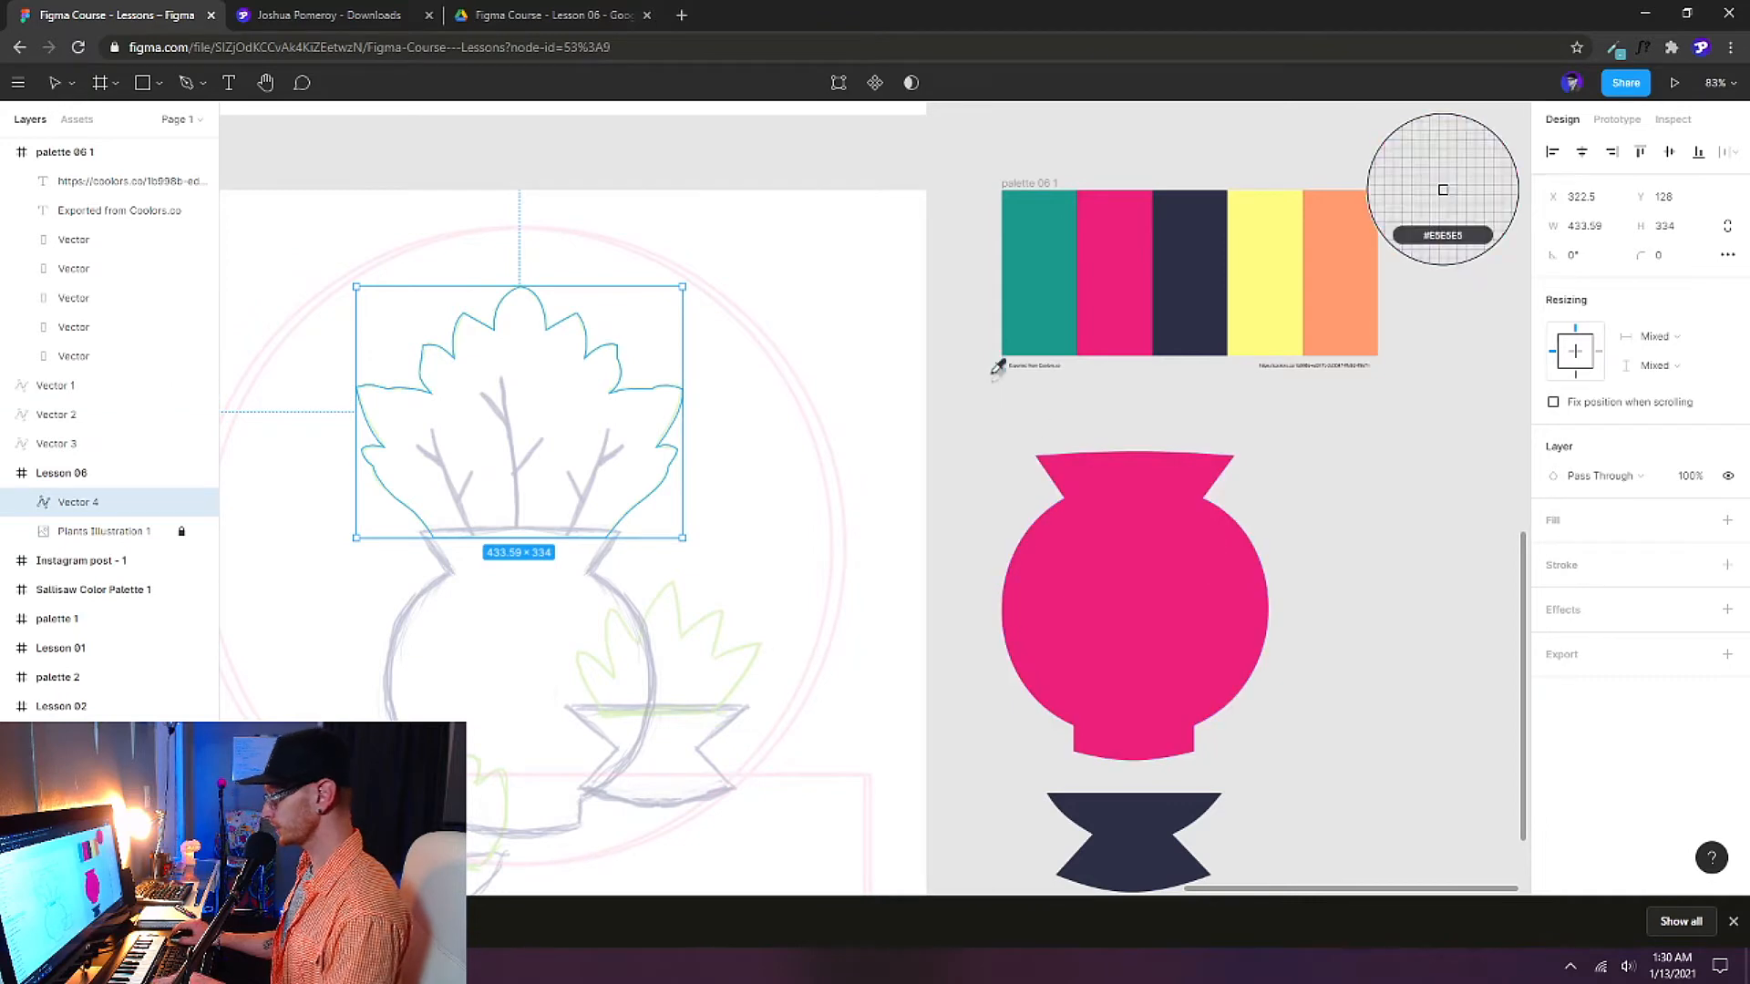
pyautogui.click(1046, 284)
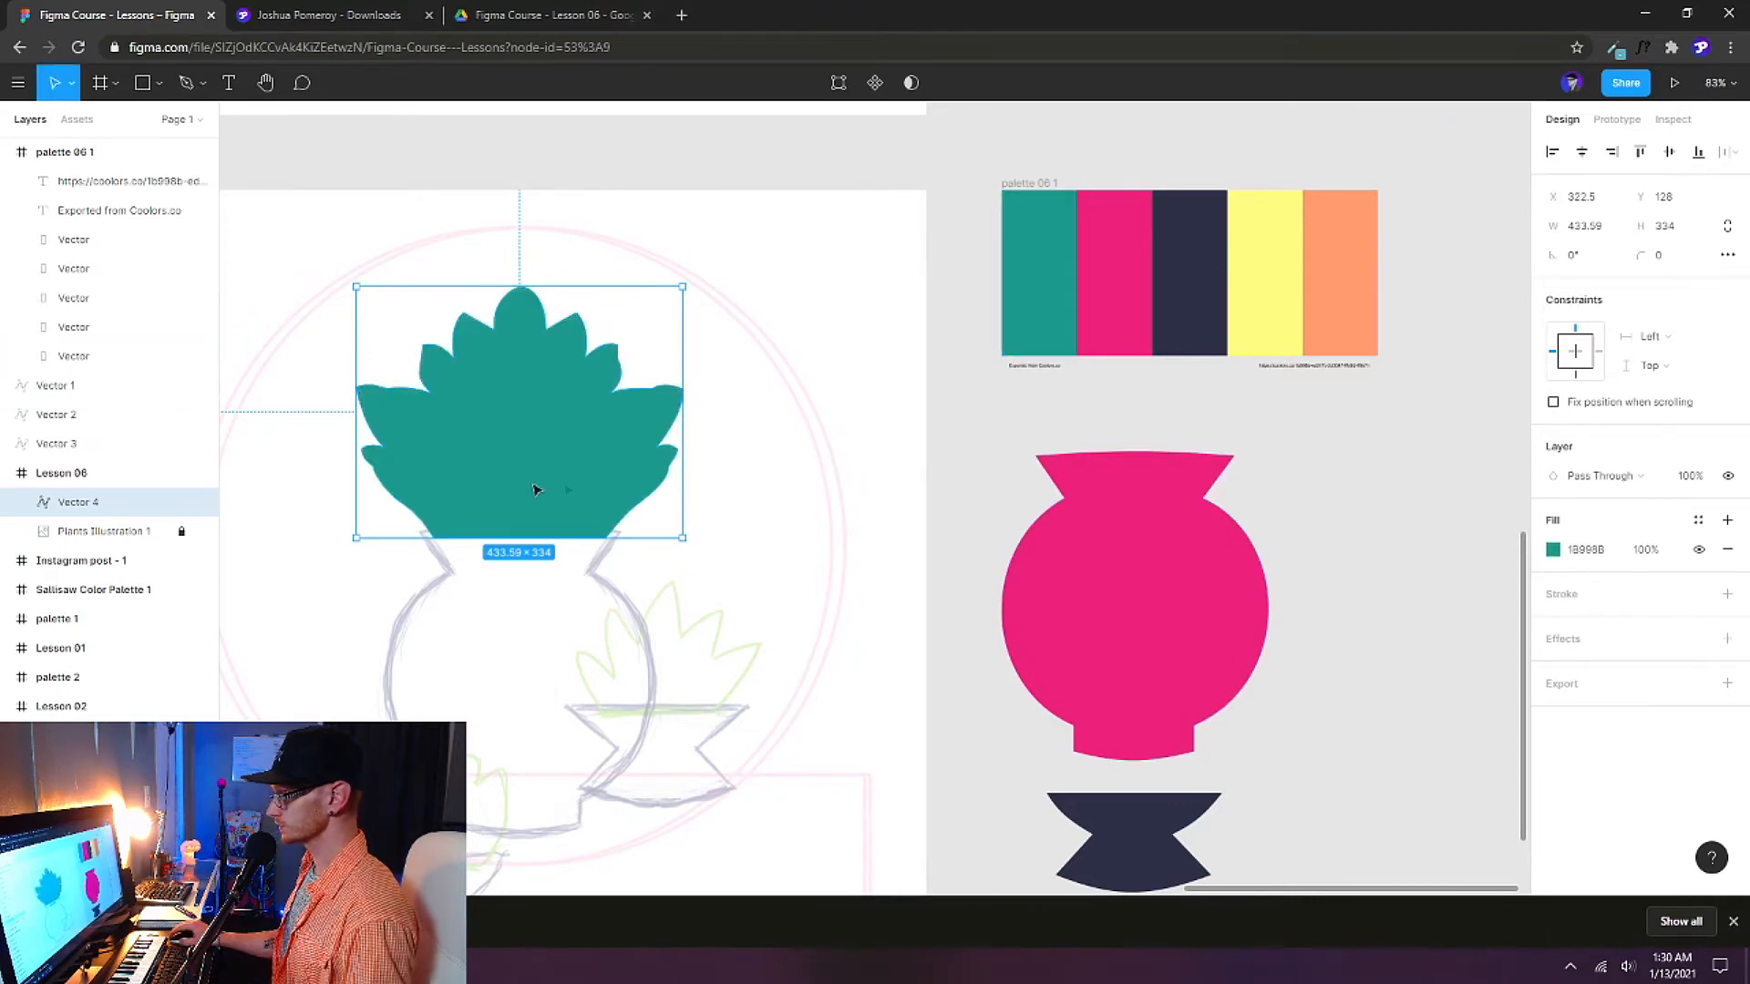
pyautogui.scroll(-5, 566, 489)
pyautogui.moveTo(542, 470); pyautogui.dragTo(924, 533)
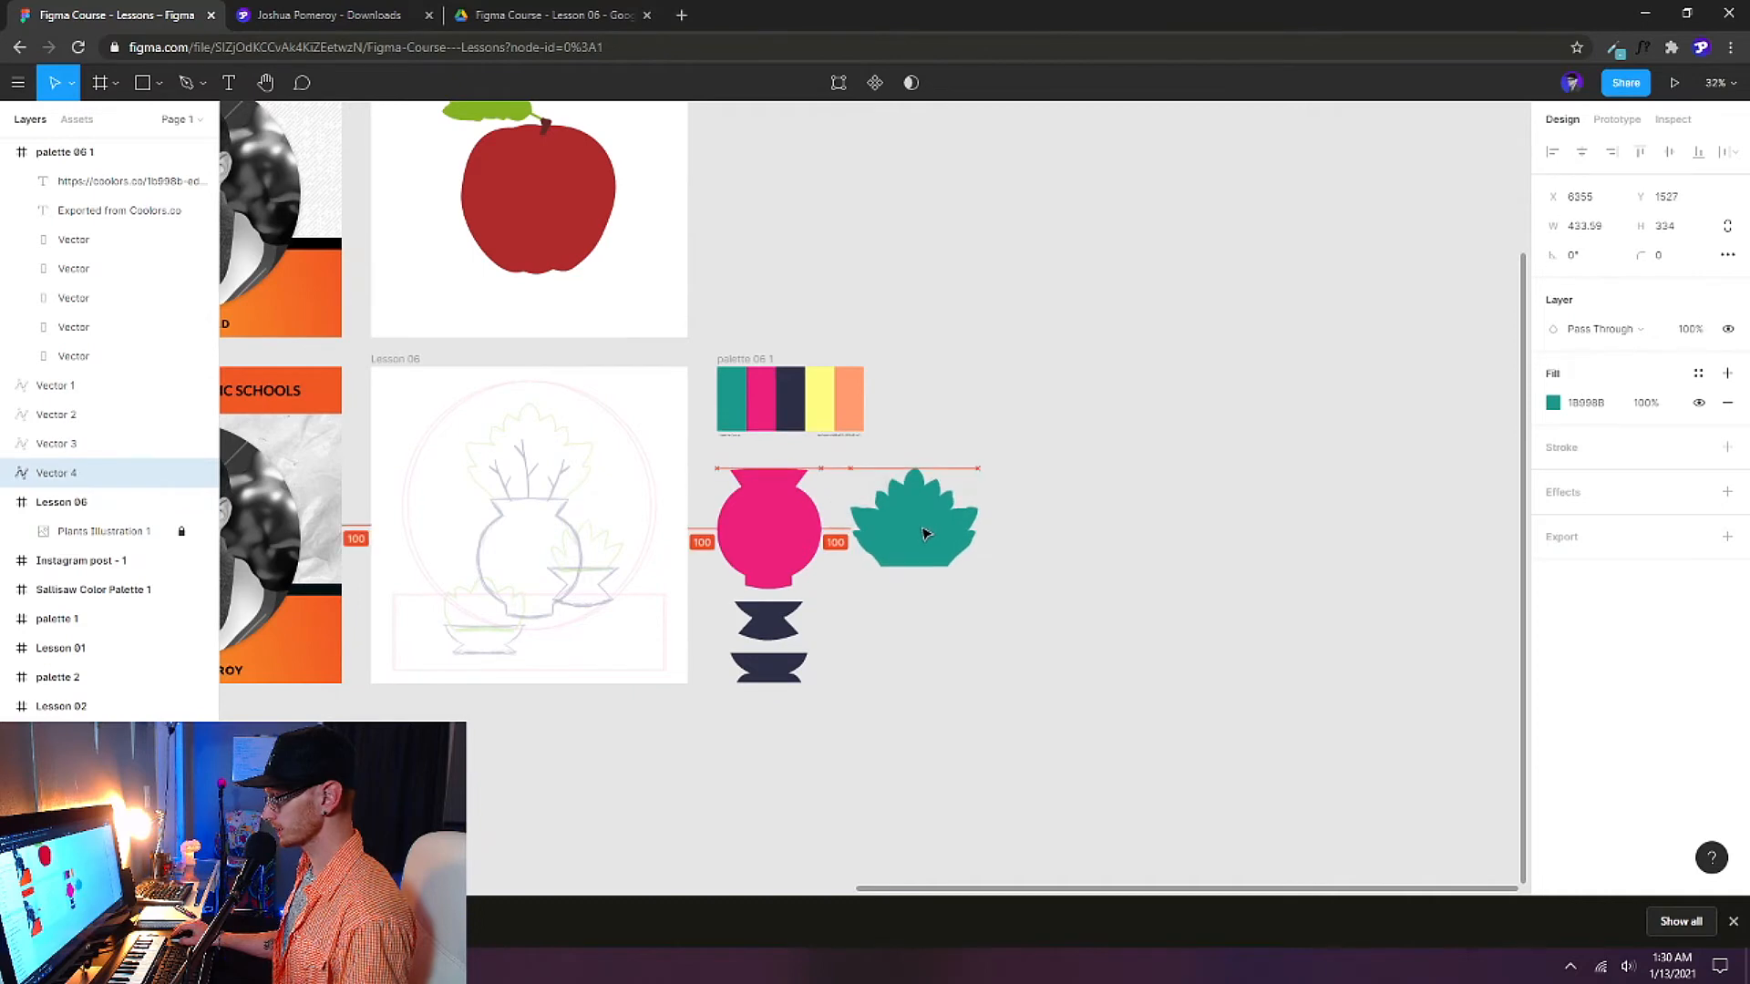
# Start the small right-hand plant's outline with the Pen tool: a straight base line, then the rightmost lobe curved around its tip to the notch.
pyautogui.moveTo(924, 533); pyautogui.dragTo(924, 533)
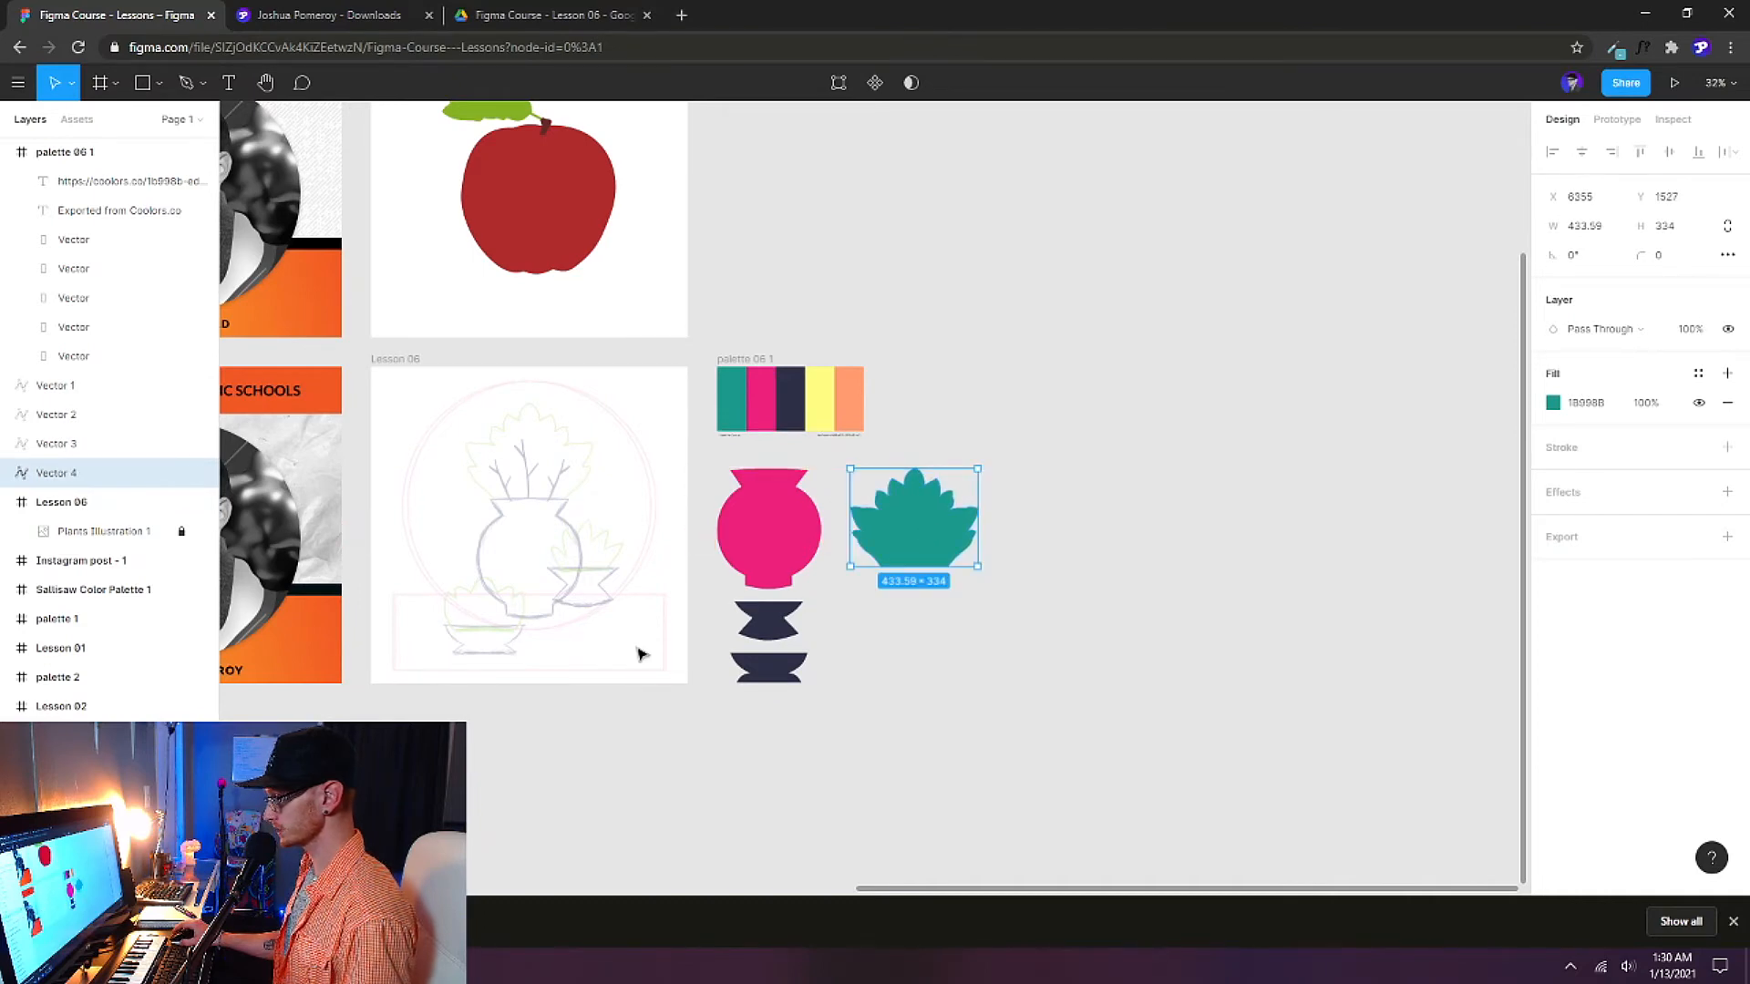
pyautogui.scroll(5, 555, 605)
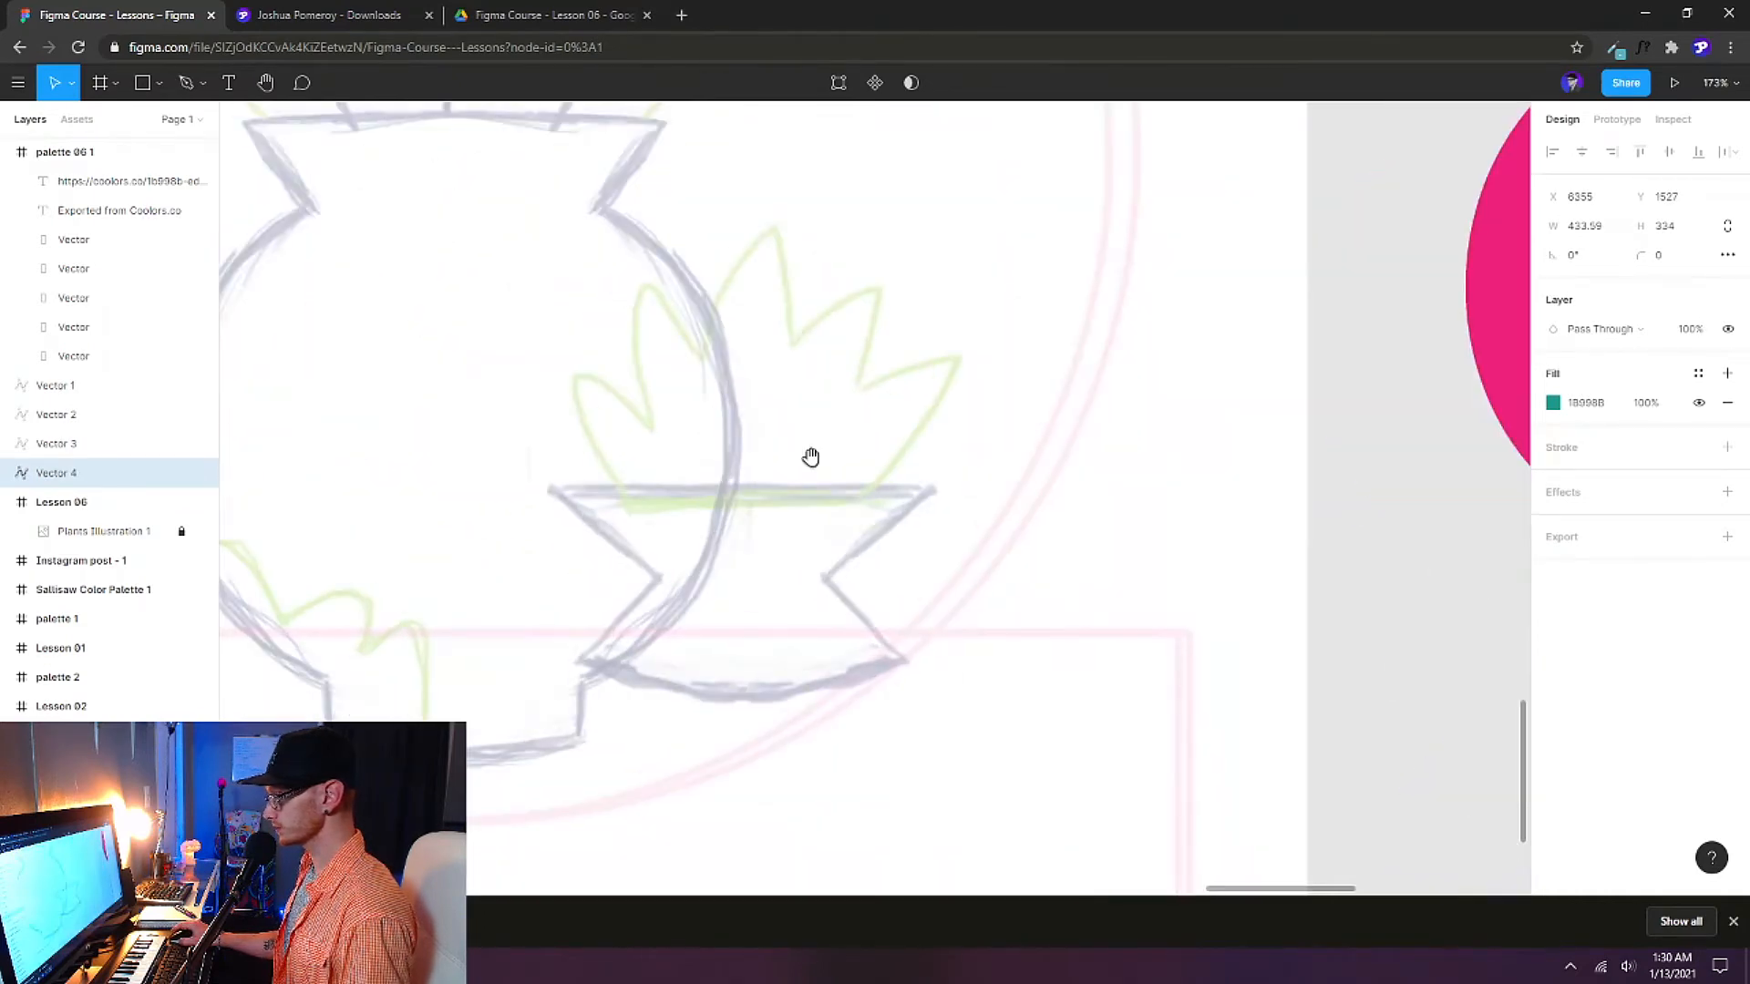
pyautogui.moveTo(812, 457); pyautogui.dragTo(803, 584)
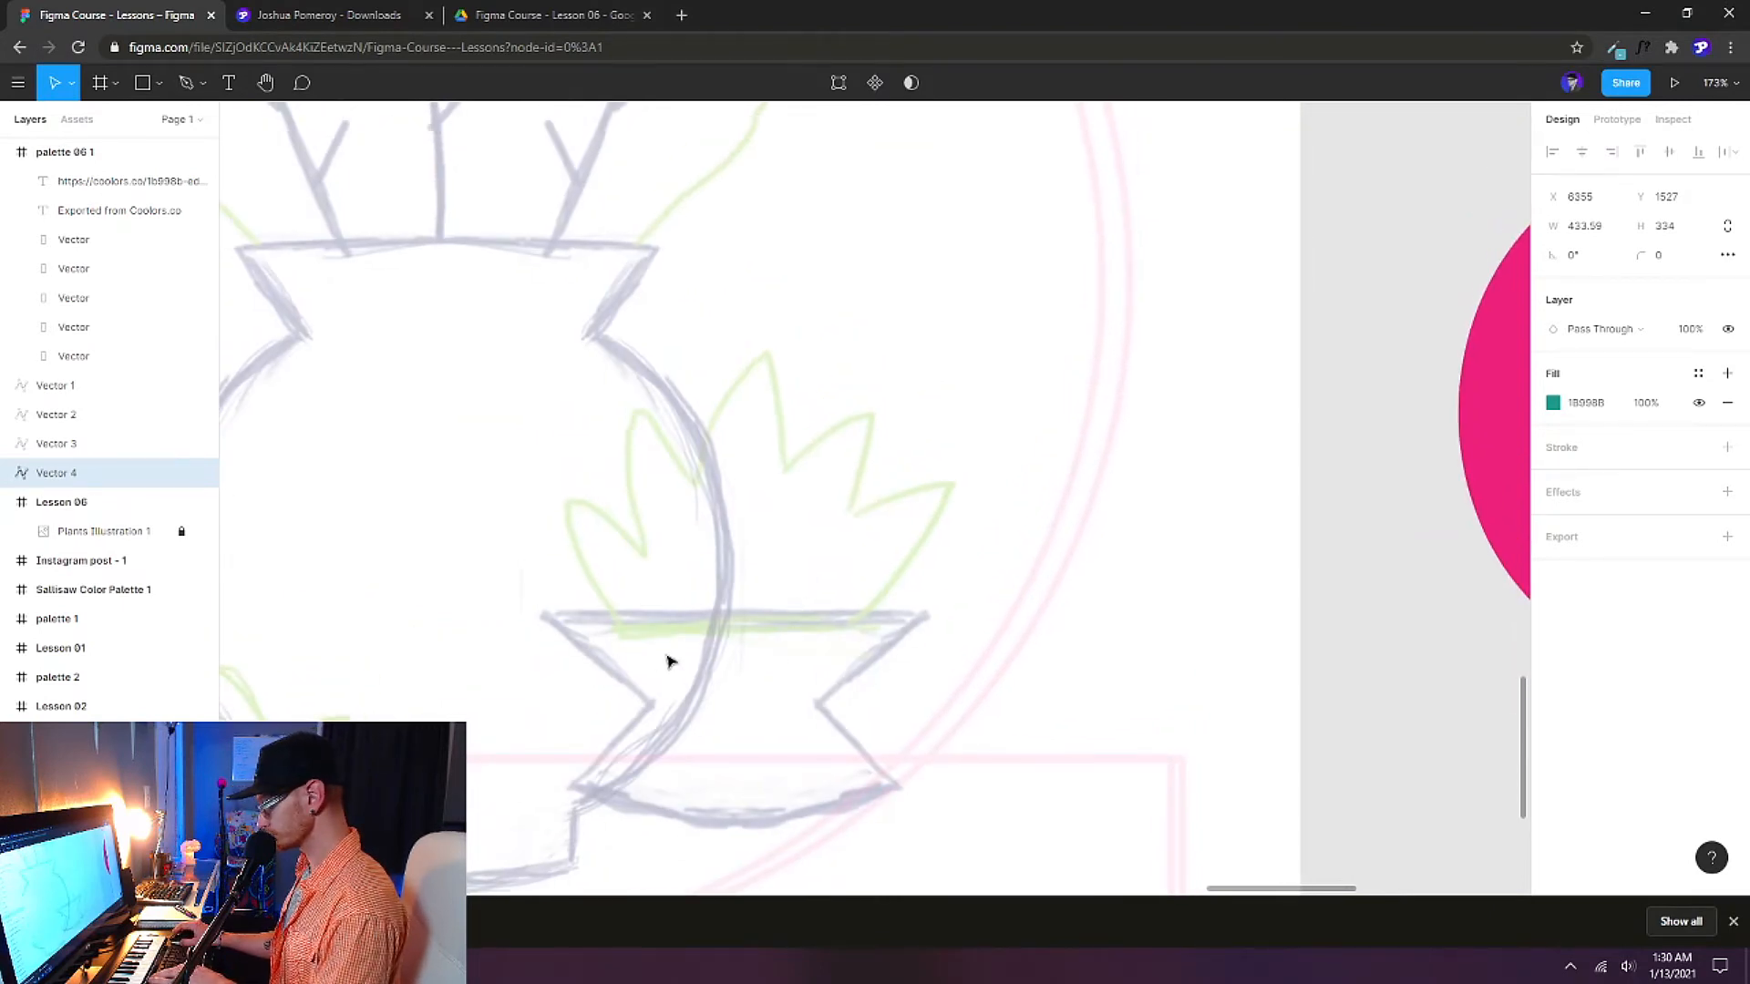
pyautogui.press('p')
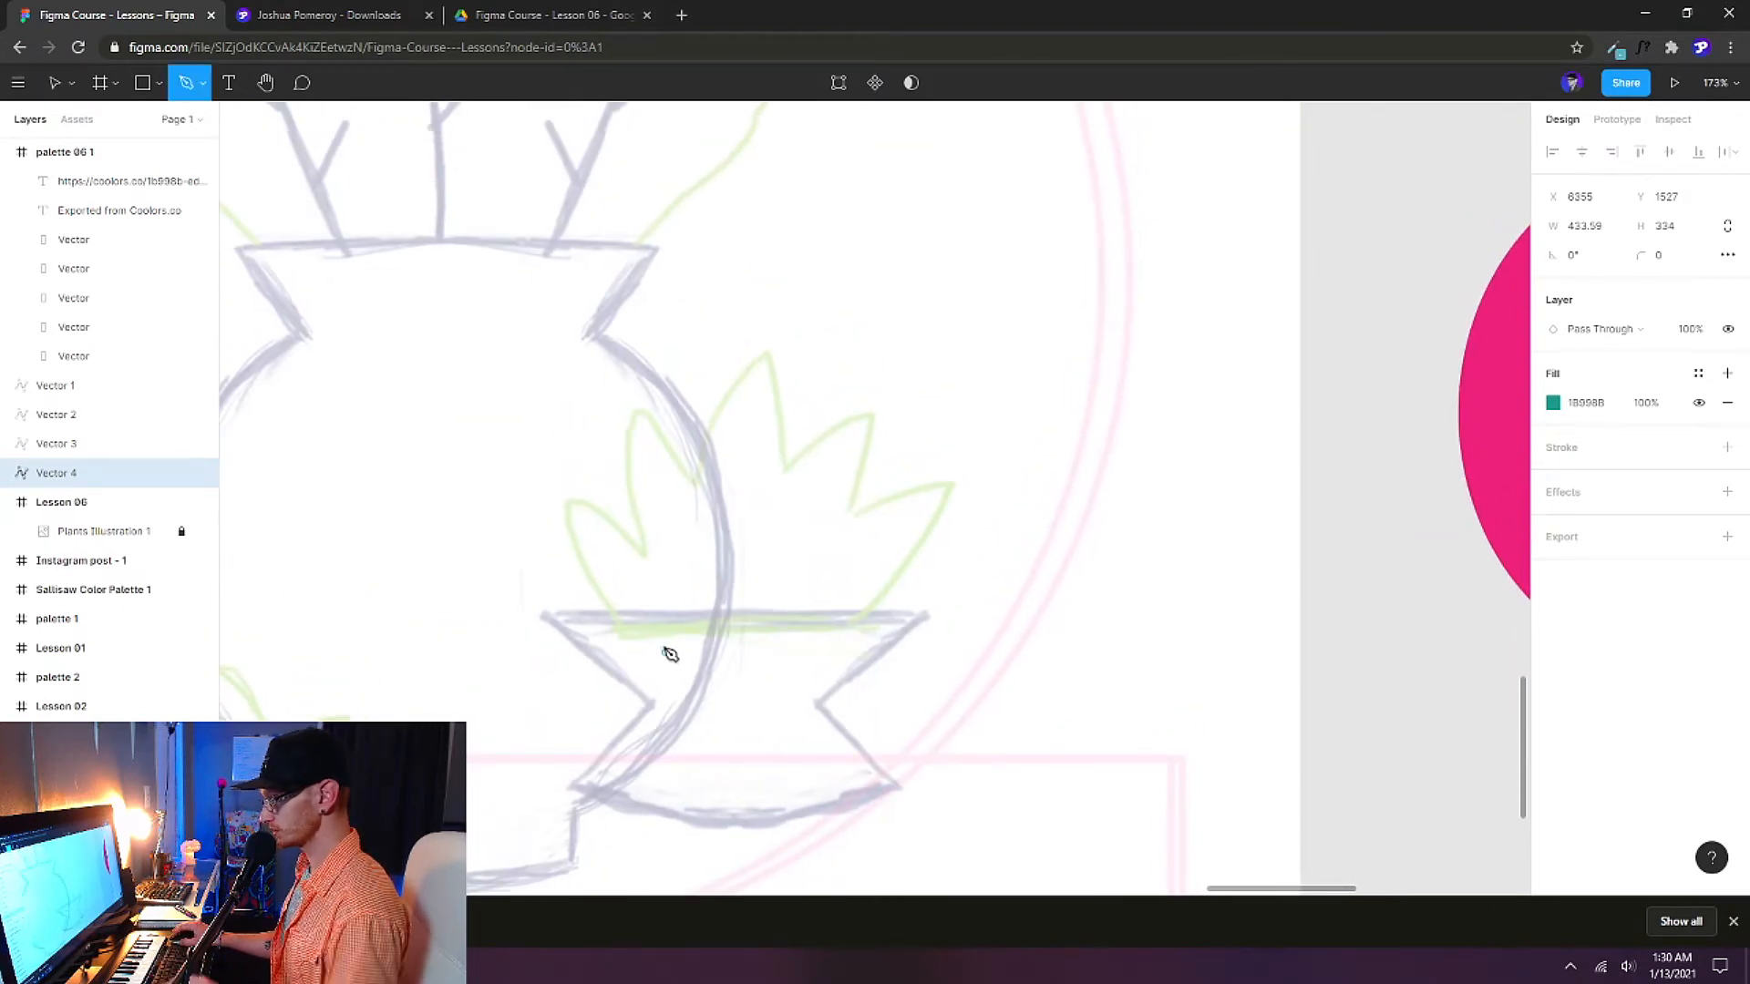
pyautogui.click(613, 634)
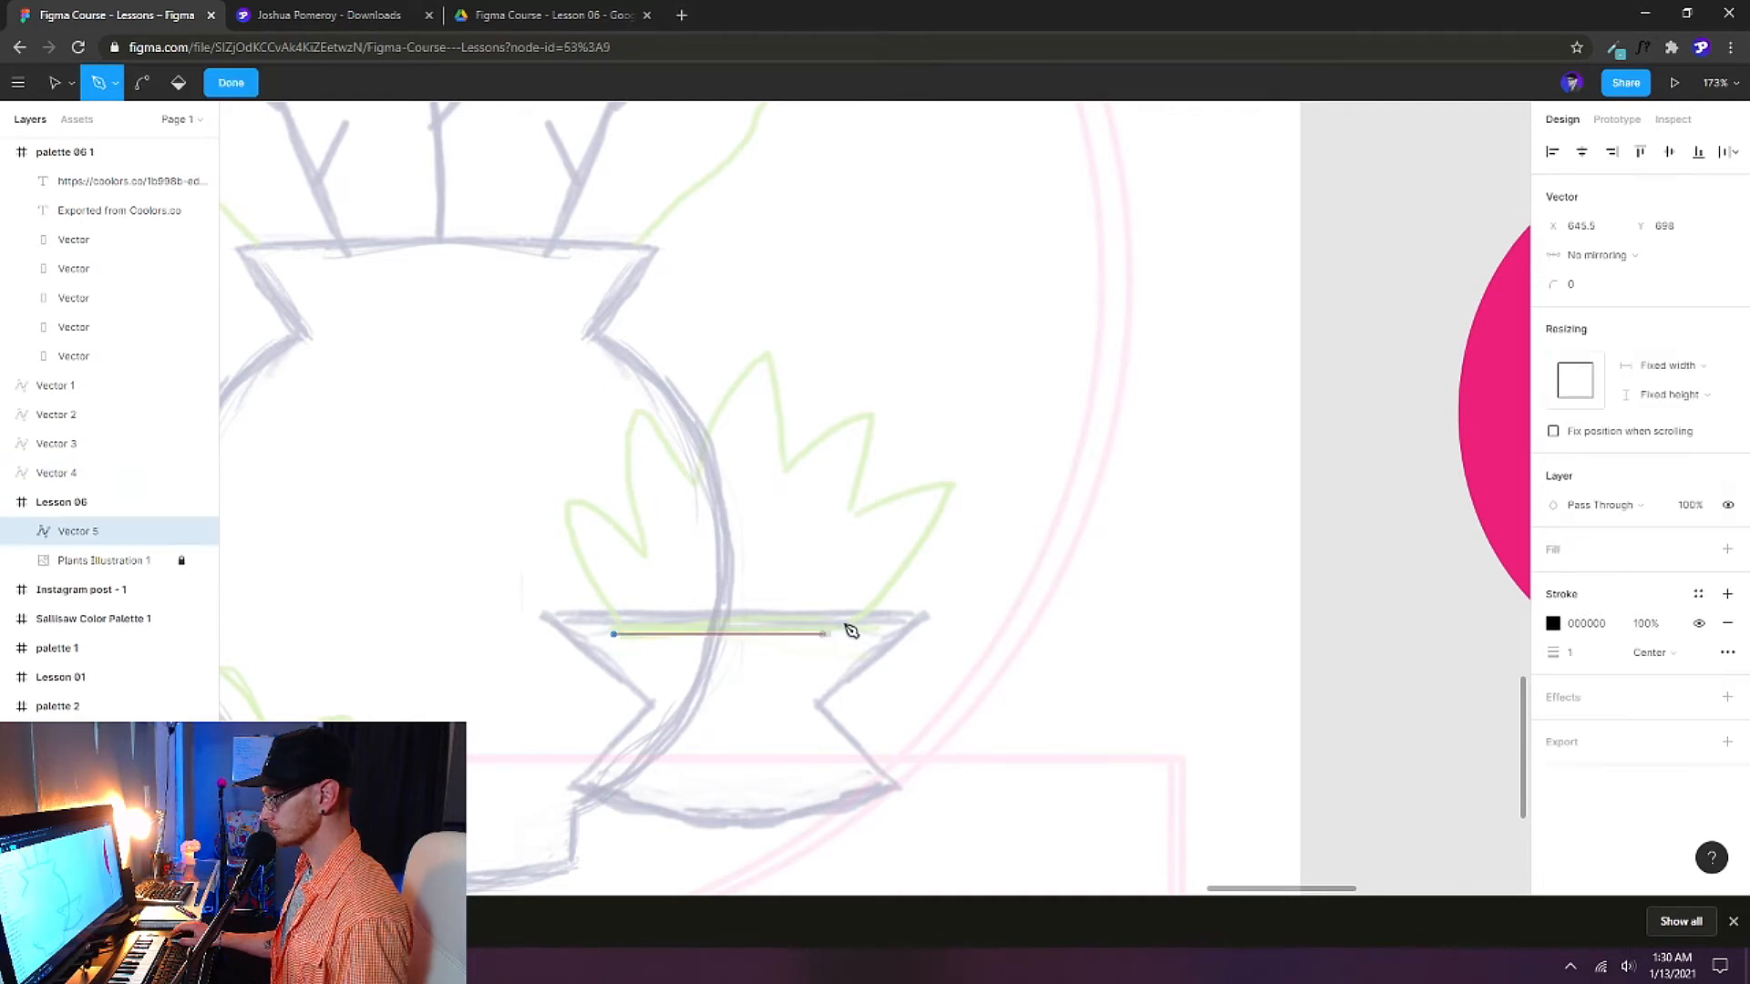
pyautogui.click(854, 634)
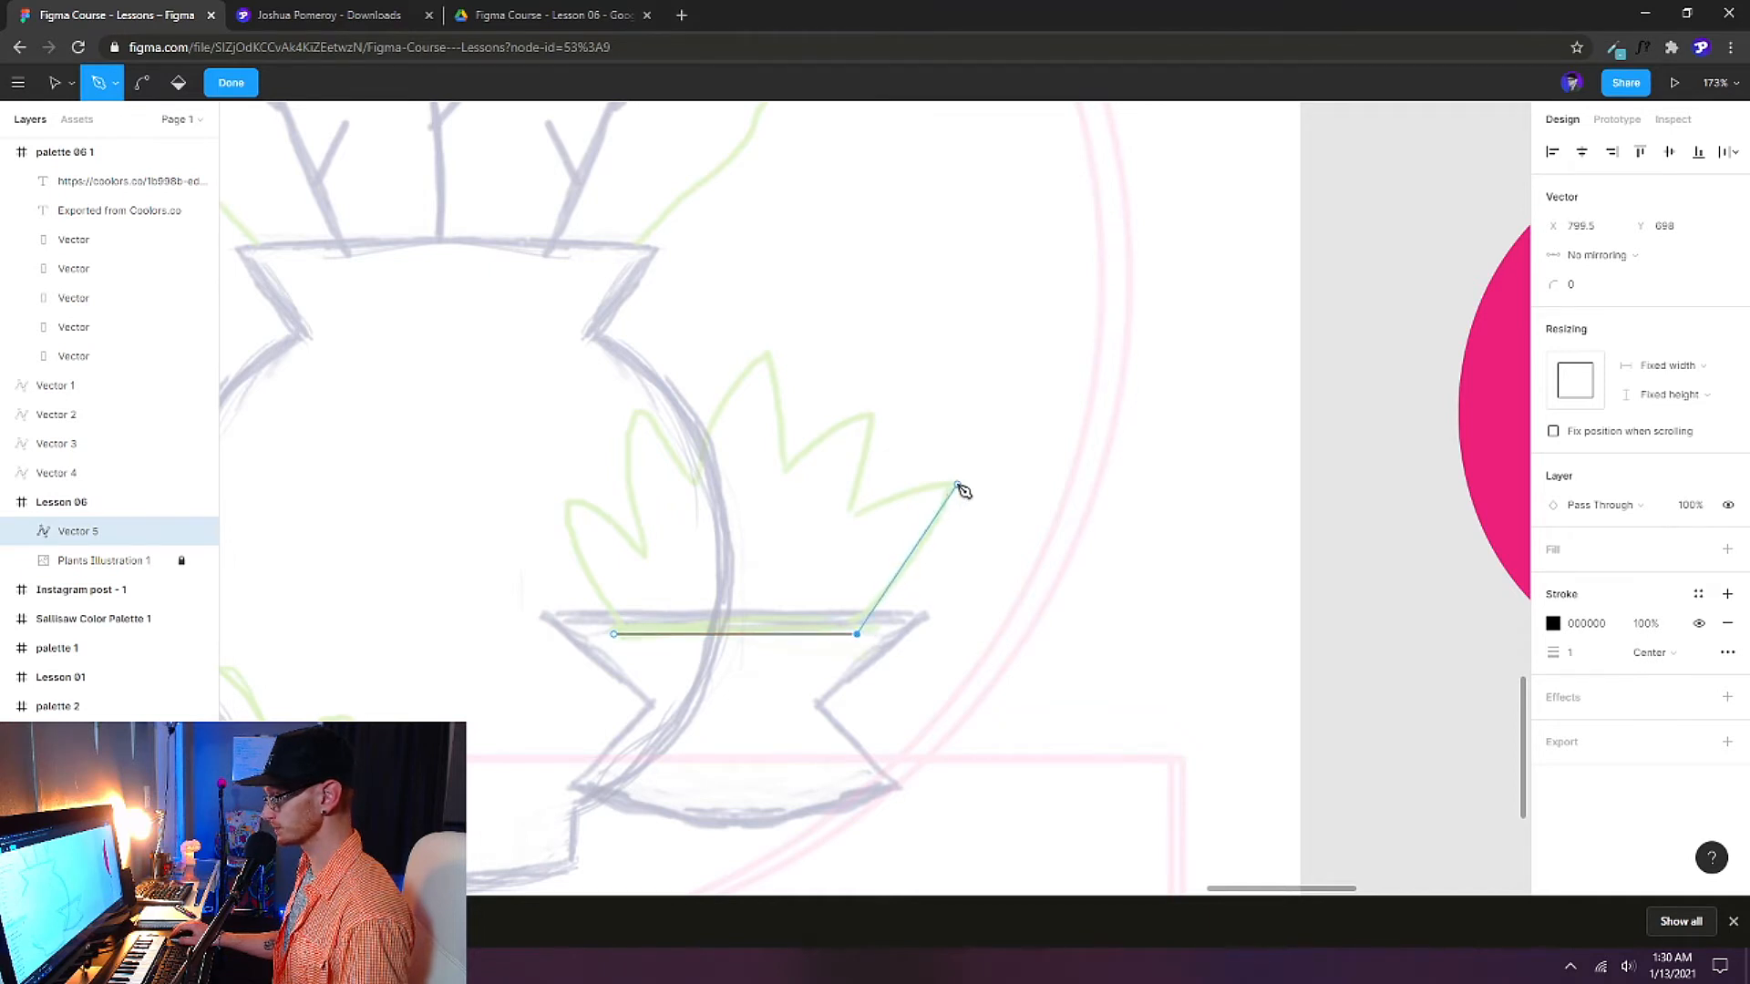
pyautogui.moveTo(953, 484); pyautogui.dragTo(970, 434)
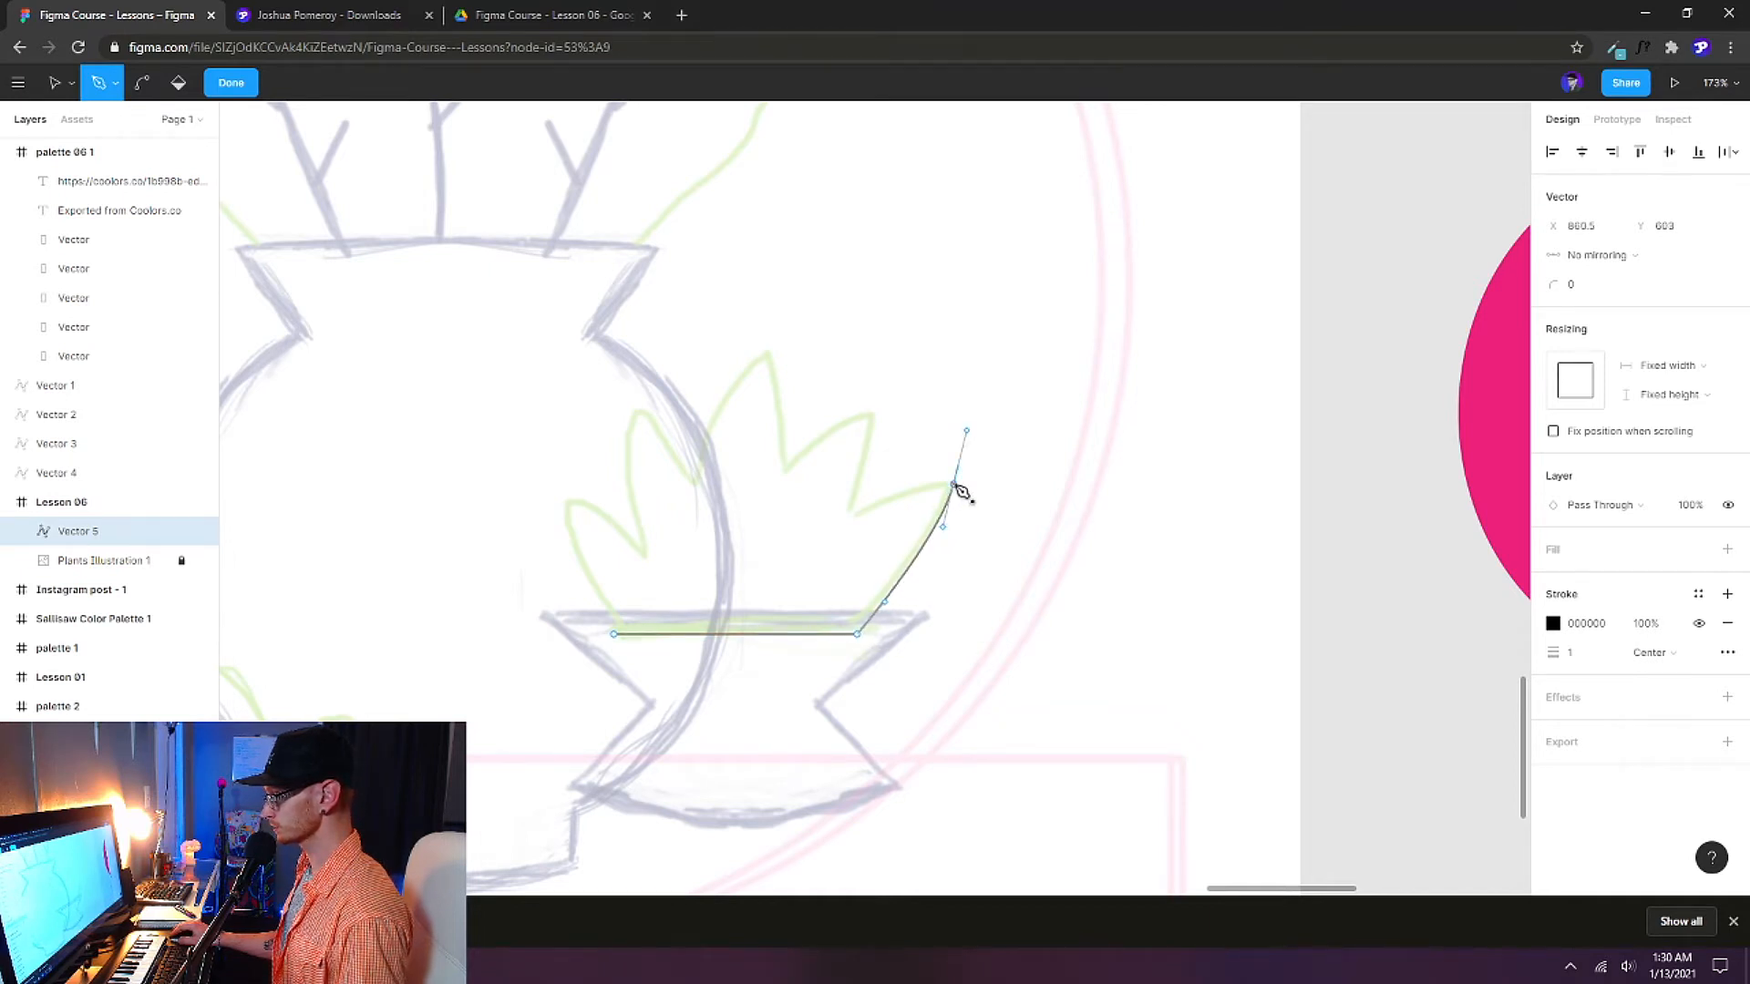
pyautogui.moveTo(859, 515); pyautogui.dragTo(845, 544)
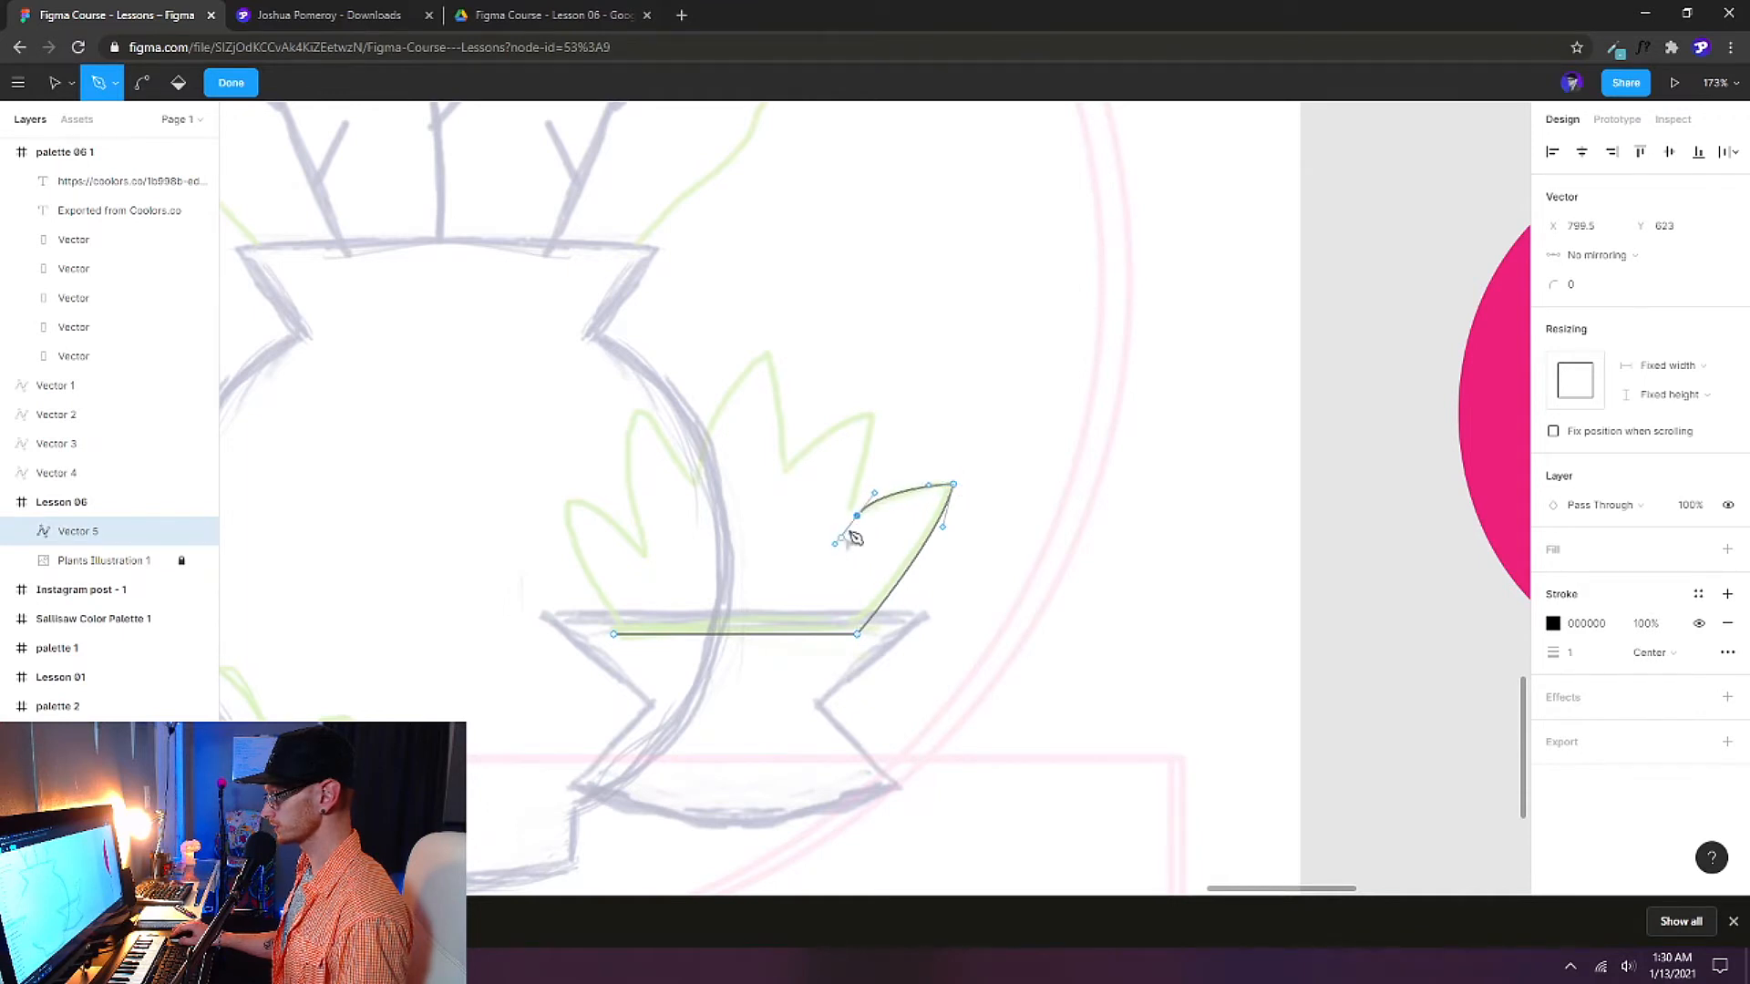
# Continue the outline with curves over the upper right lobe and the tall middle lobe, ending in a corner at the notch left of it.
pyautogui.moveTo(874, 416); pyautogui.dragTo(867, 390)
pyautogui.moveTo(787, 469); pyautogui.dragTo(762, 511)
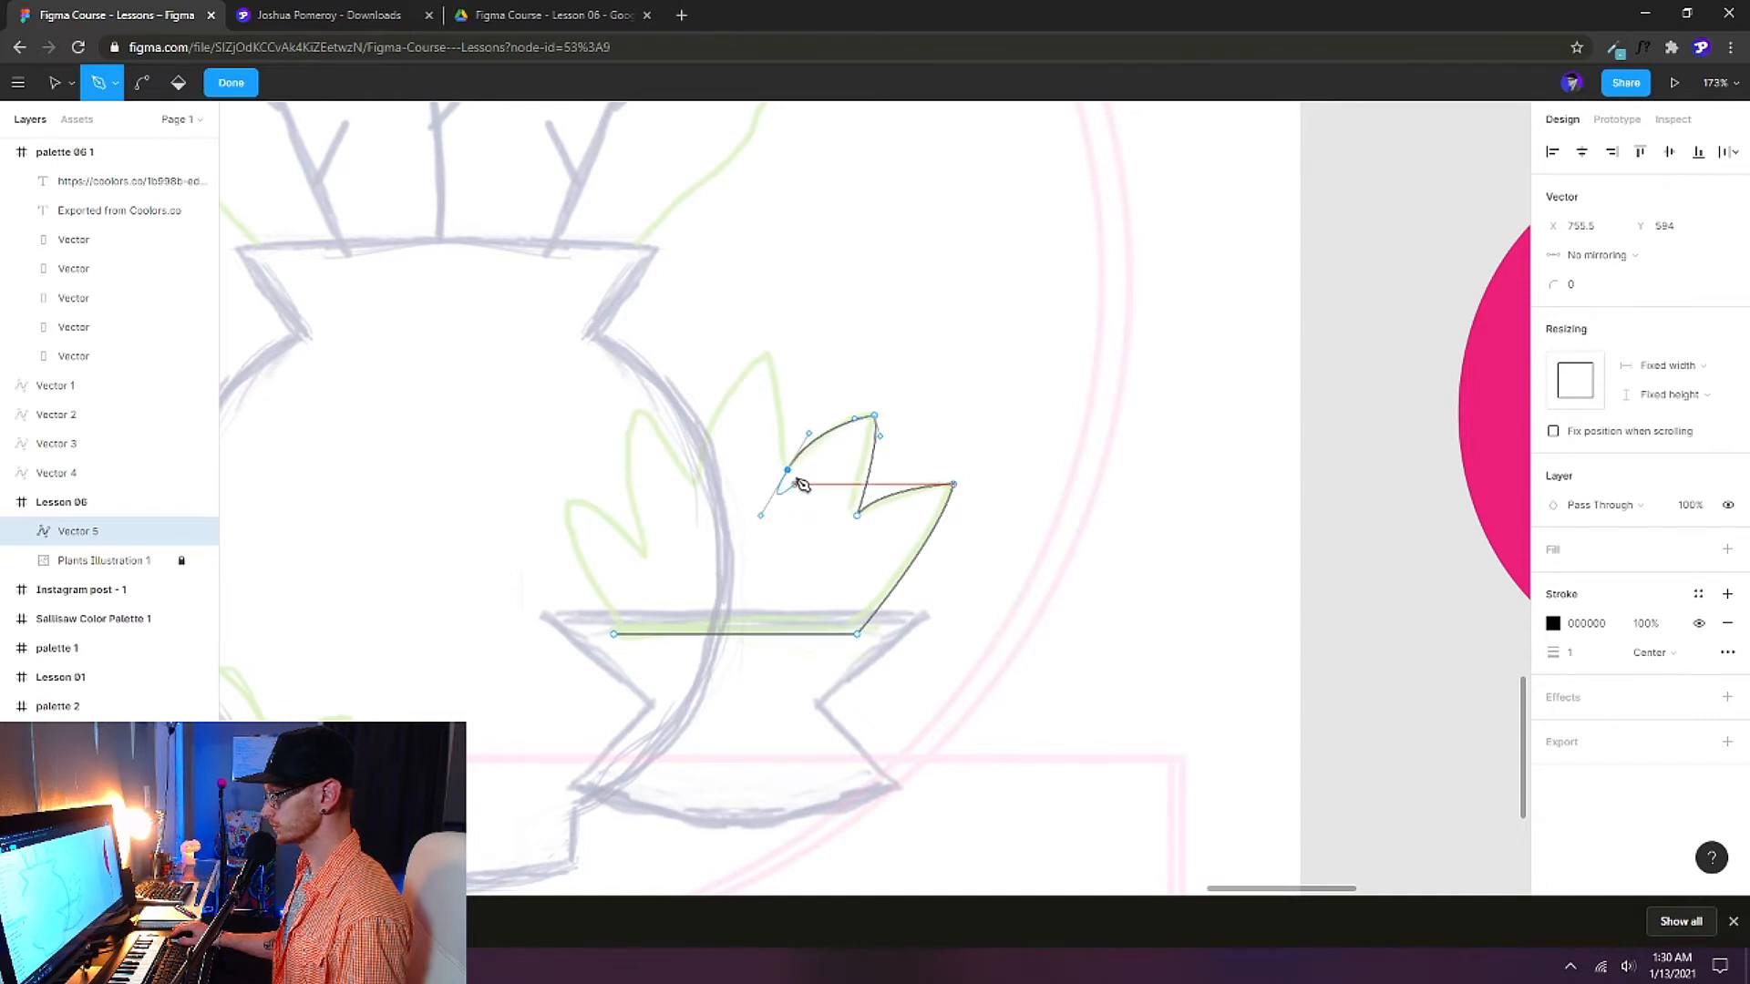
pyautogui.moveTo(769, 353); pyautogui.dragTo(785, 370)
pyautogui.moveTo(696, 483); pyautogui.dragTo(692, 565)
pyautogui.click(696, 484)
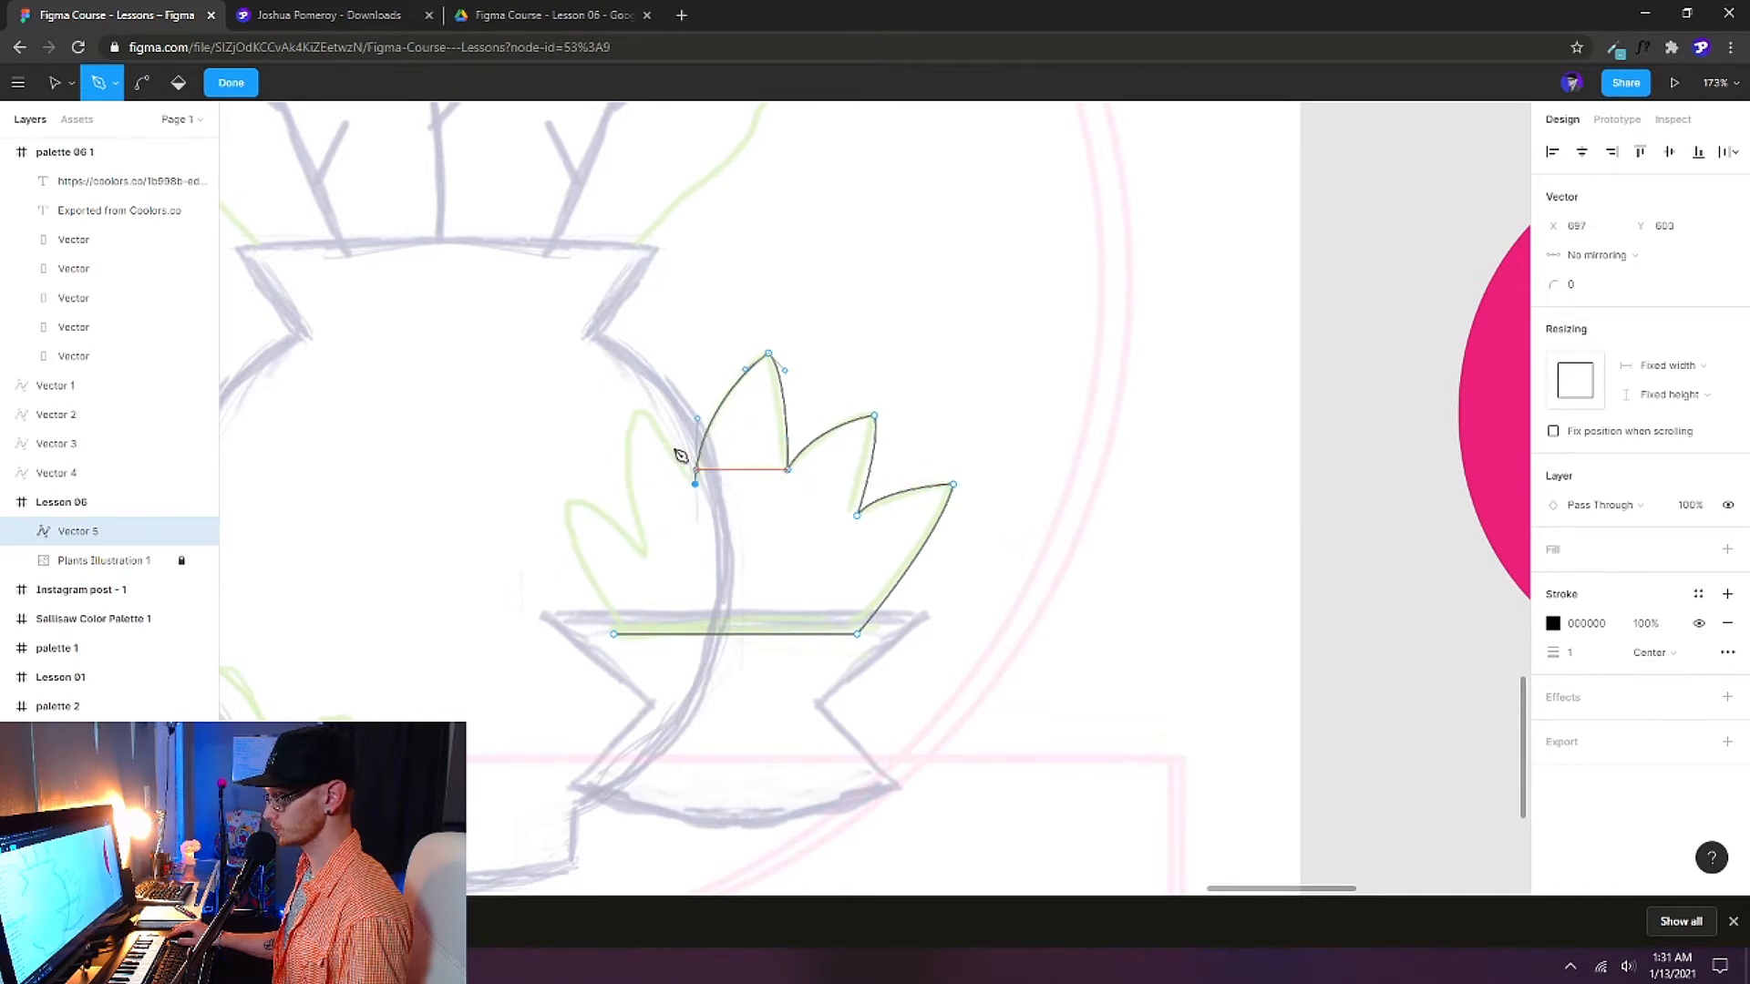
# Rough in the two left lobes with straight segments between tips and notch, and close the outline at the base line's left end.
pyautogui.click(639, 409)
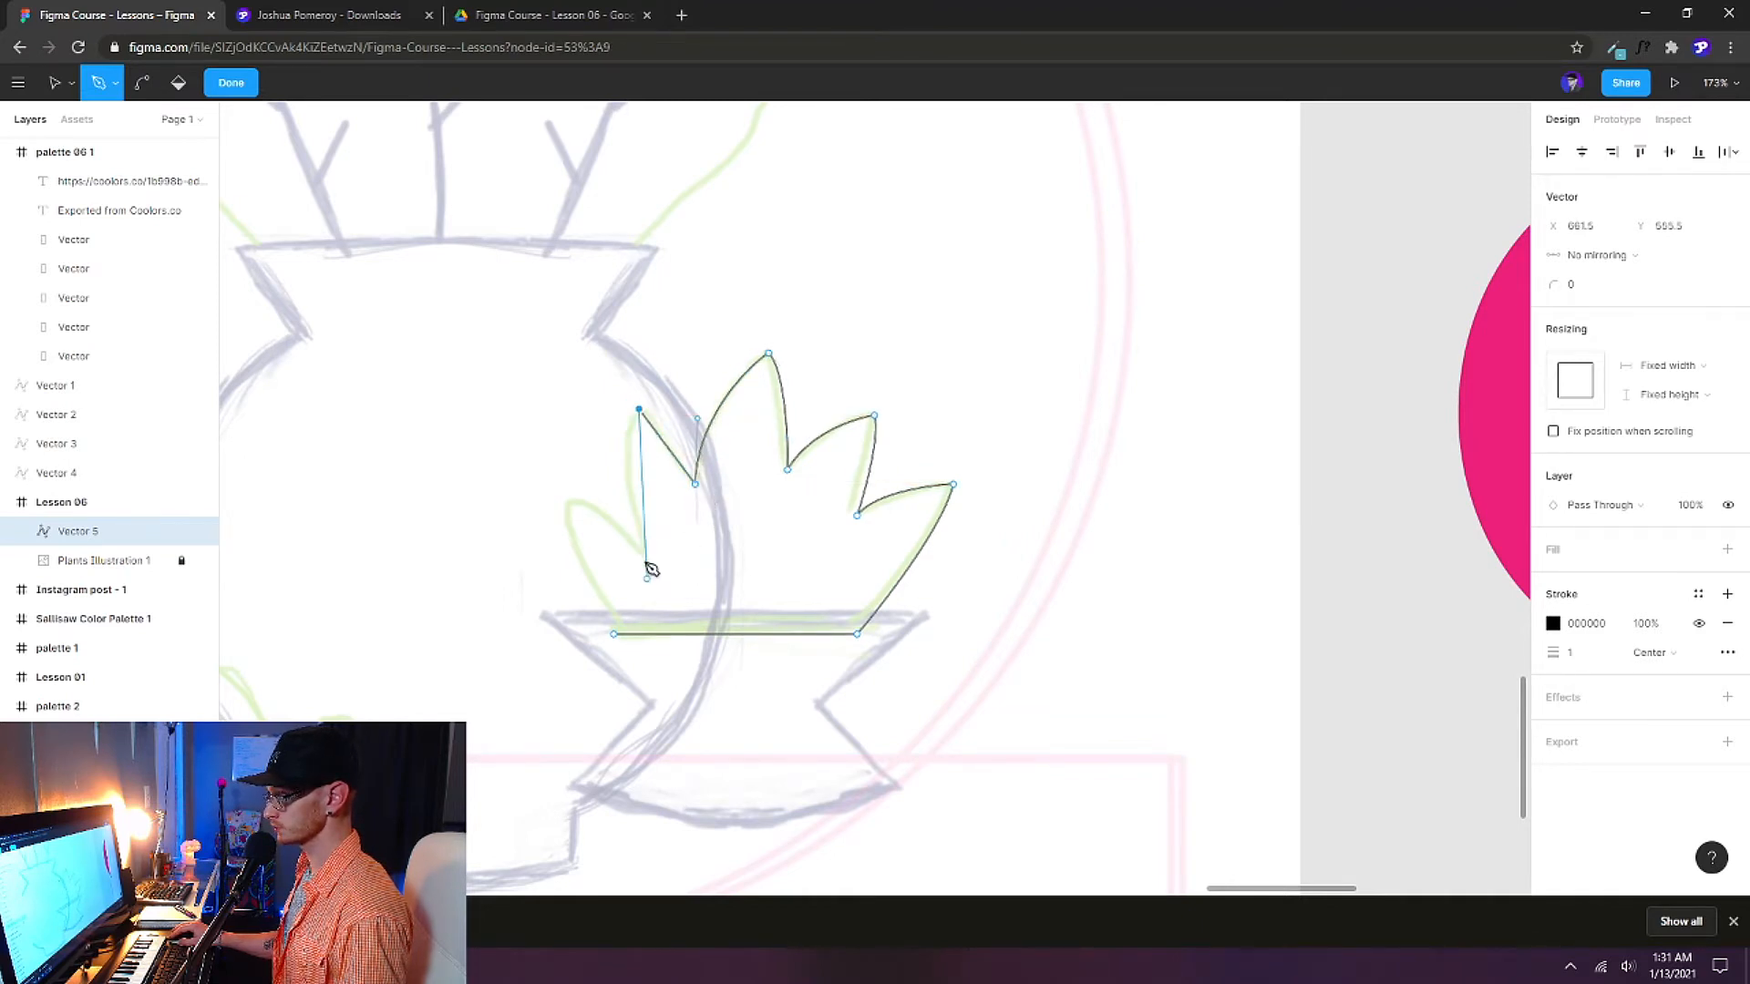
pyautogui.click(645, 555)
pyautogui.click(565, 502)
pyautogui.click(614, 634)
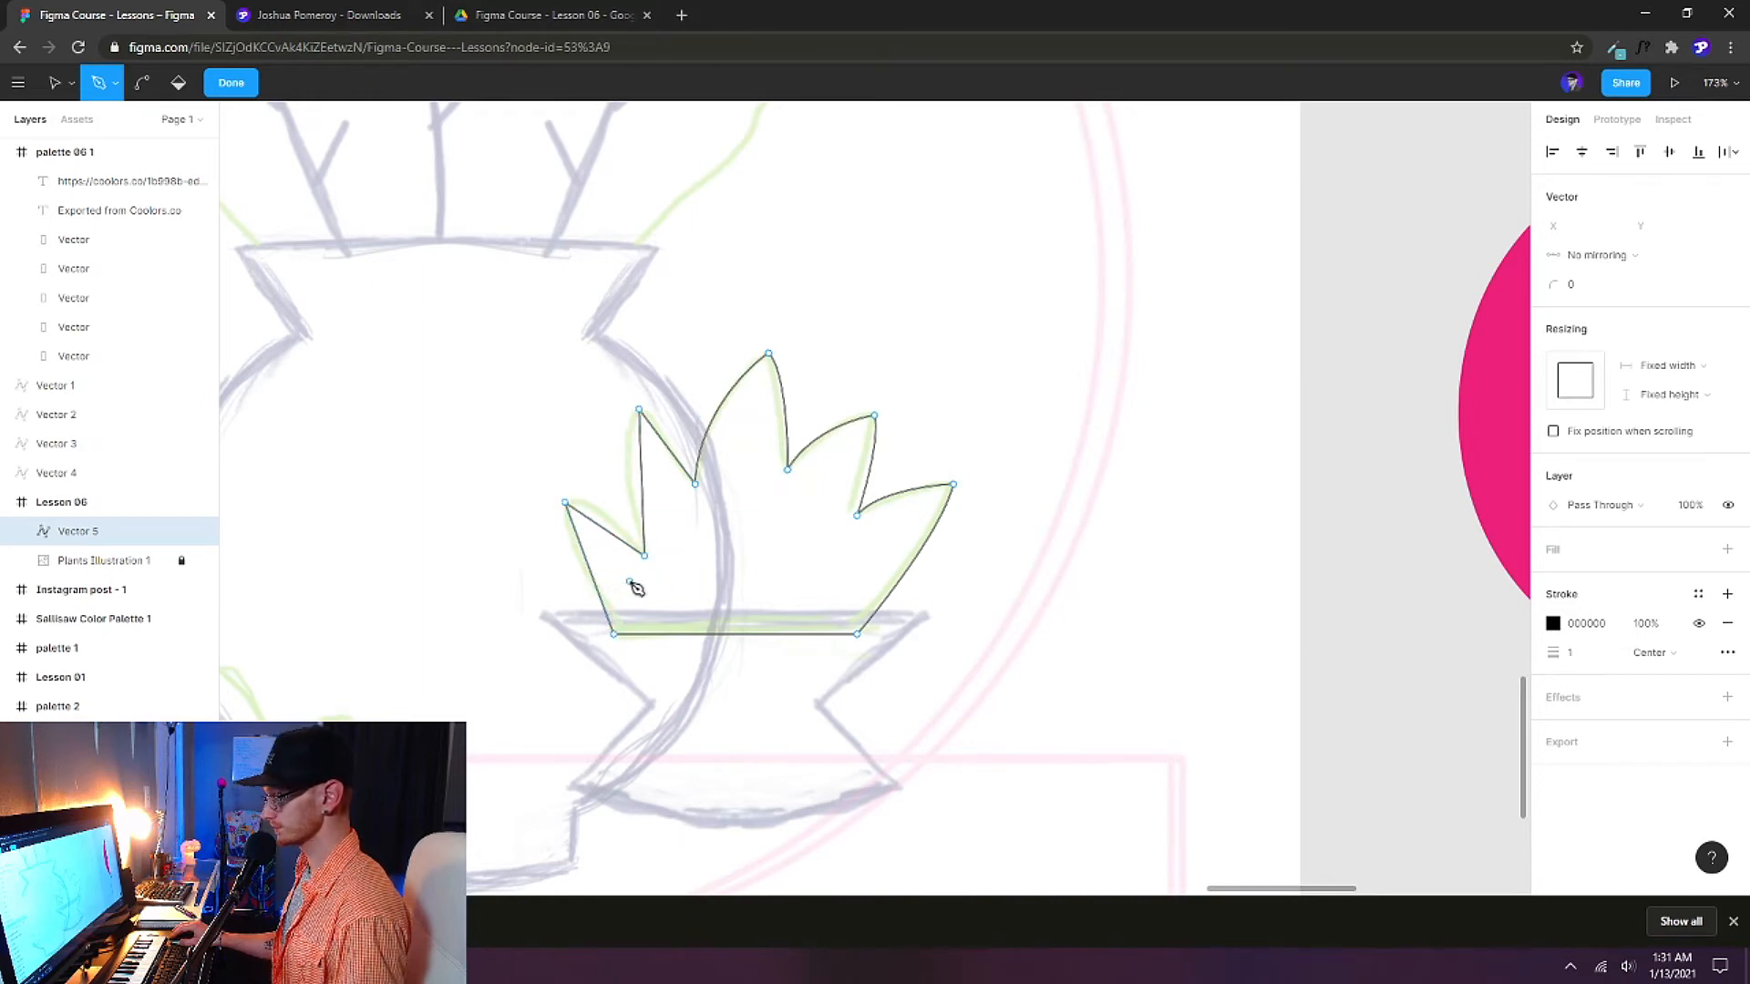
# Bend the straight segments of the two left lobes into curves that follow the sketch and finish editing the shape.
pyautogui.press('ctrl')
pyautogui.moveTo(594, 573); pyautogui.dragTo(672, 440)
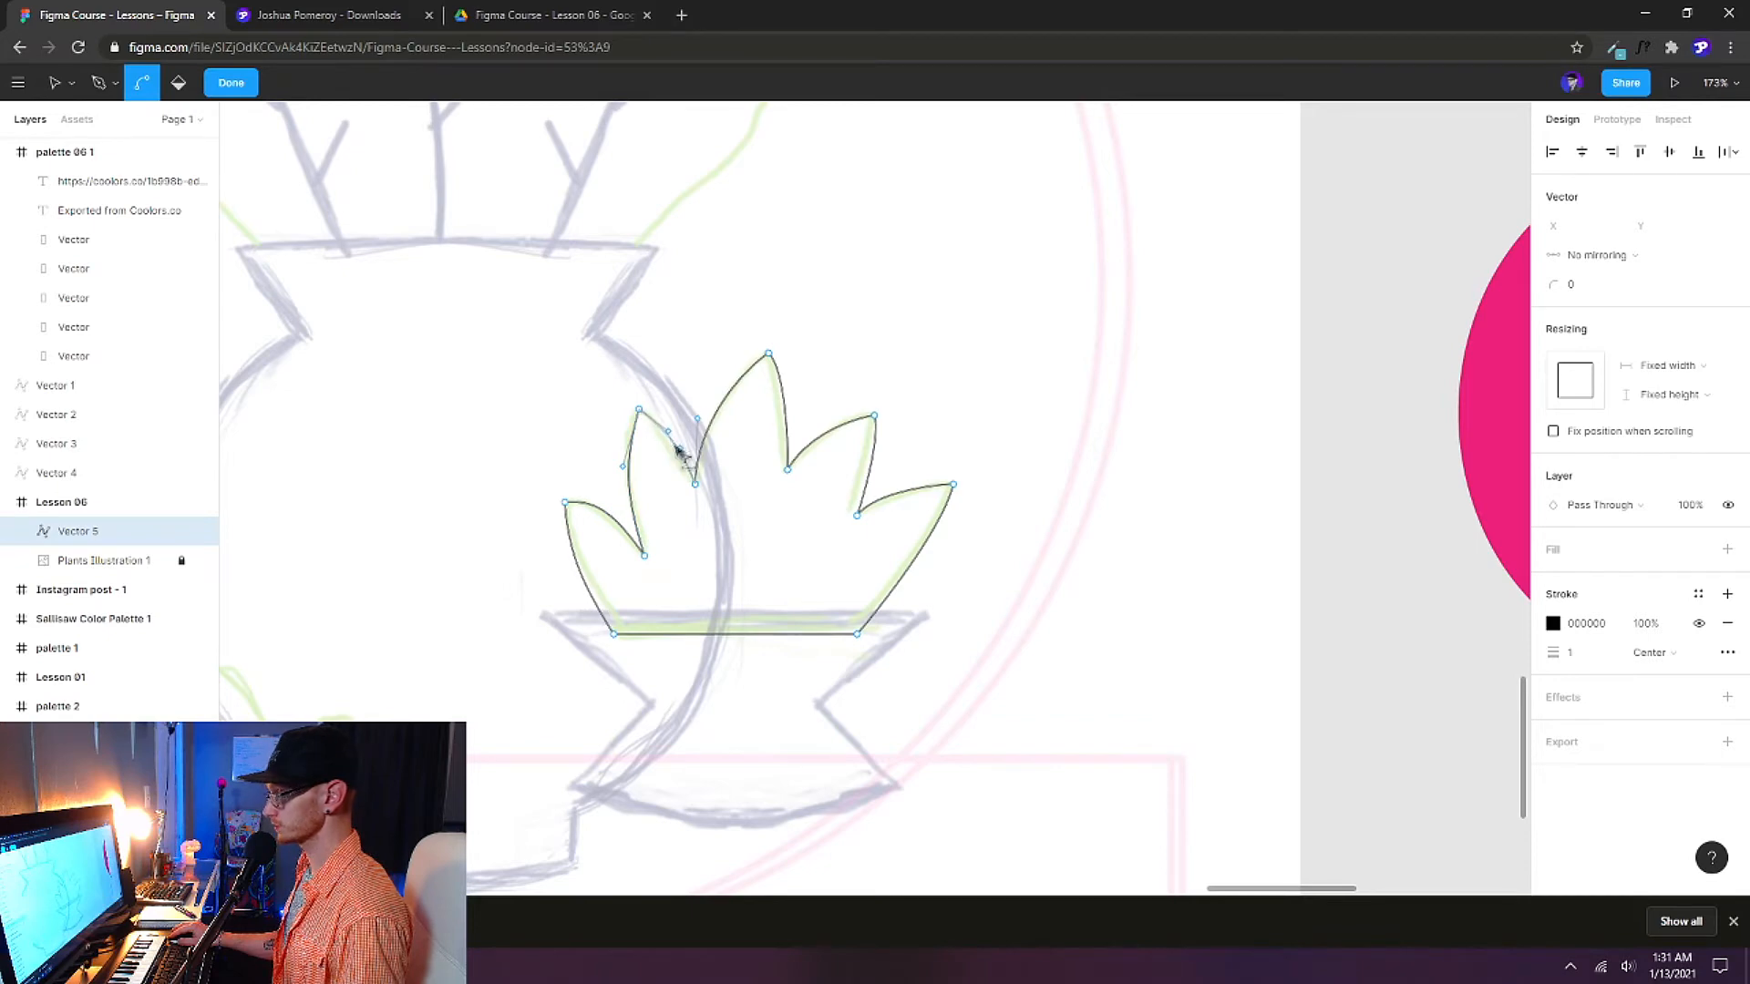
pyautogui.scroll(-5, 980, 554)
pyautogui.doubleClick(1120, 605)
pyautogui.moveTo(1121, 605); pyautogui.dragTo(852, 620)
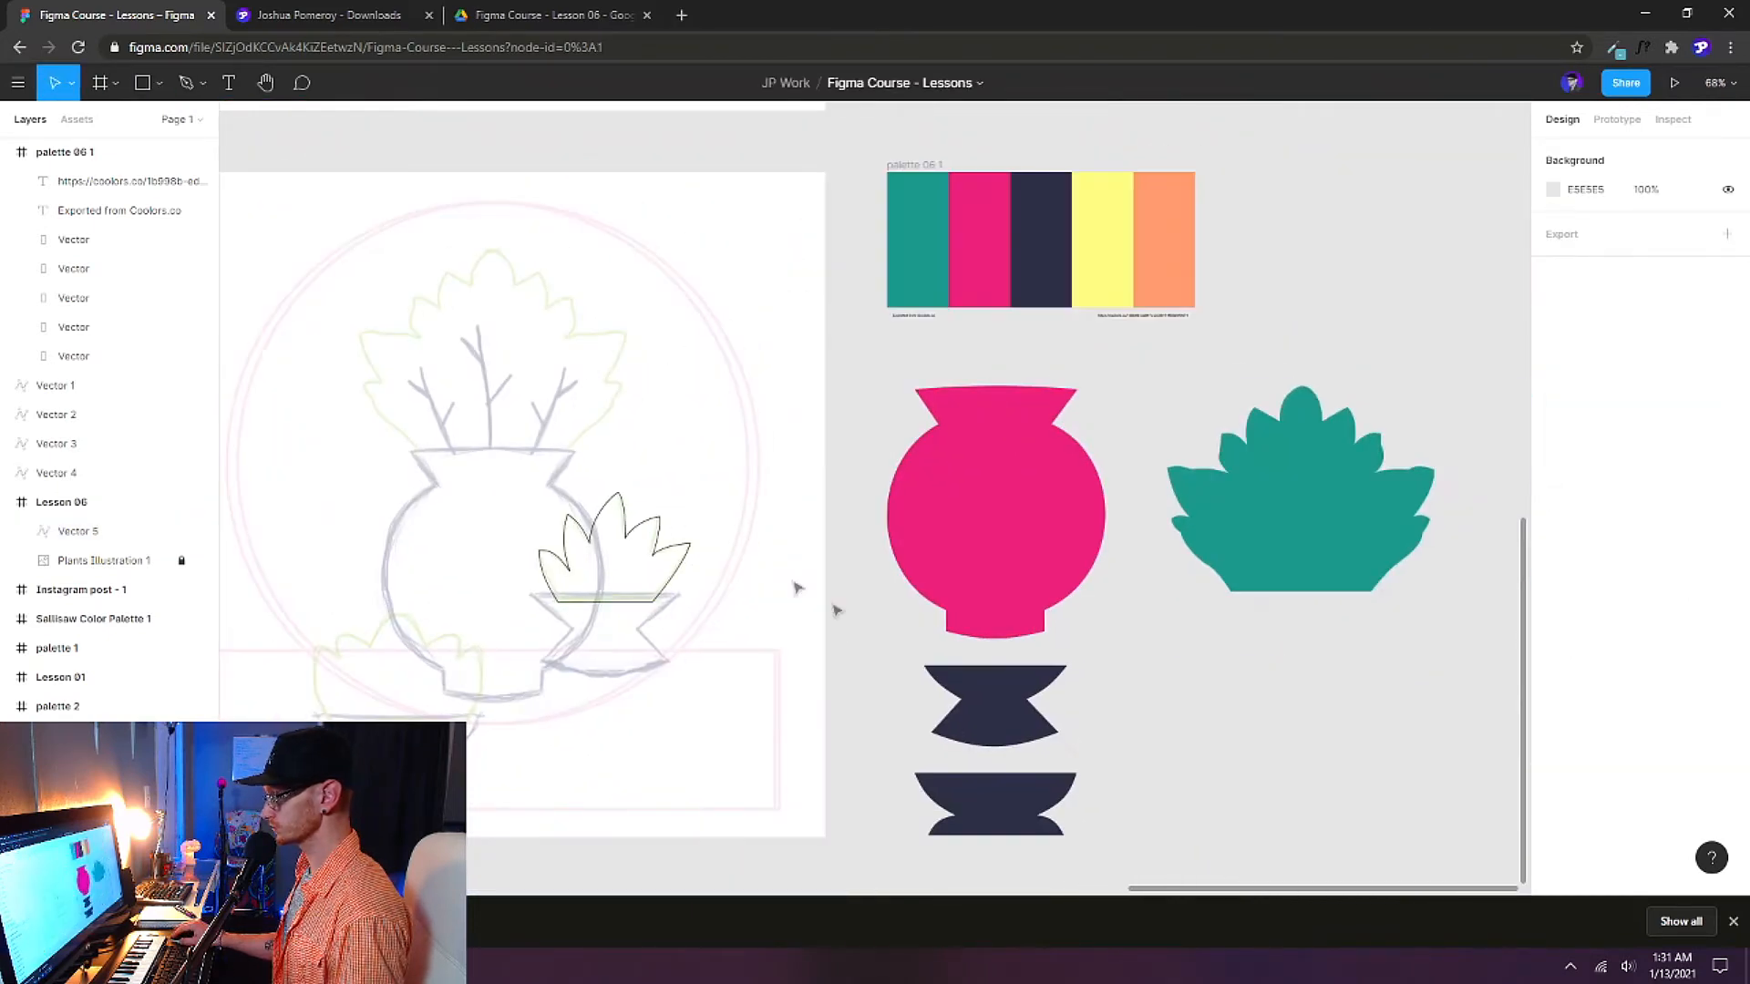
# Give the small plant the palette's teal fill, 1B998B, without stroke and move it out of the frame, centred below the large teal leaf.
pyautogui.click(693, 554)
pyautogui.press('i')
pyautogui.click(1210, 546)
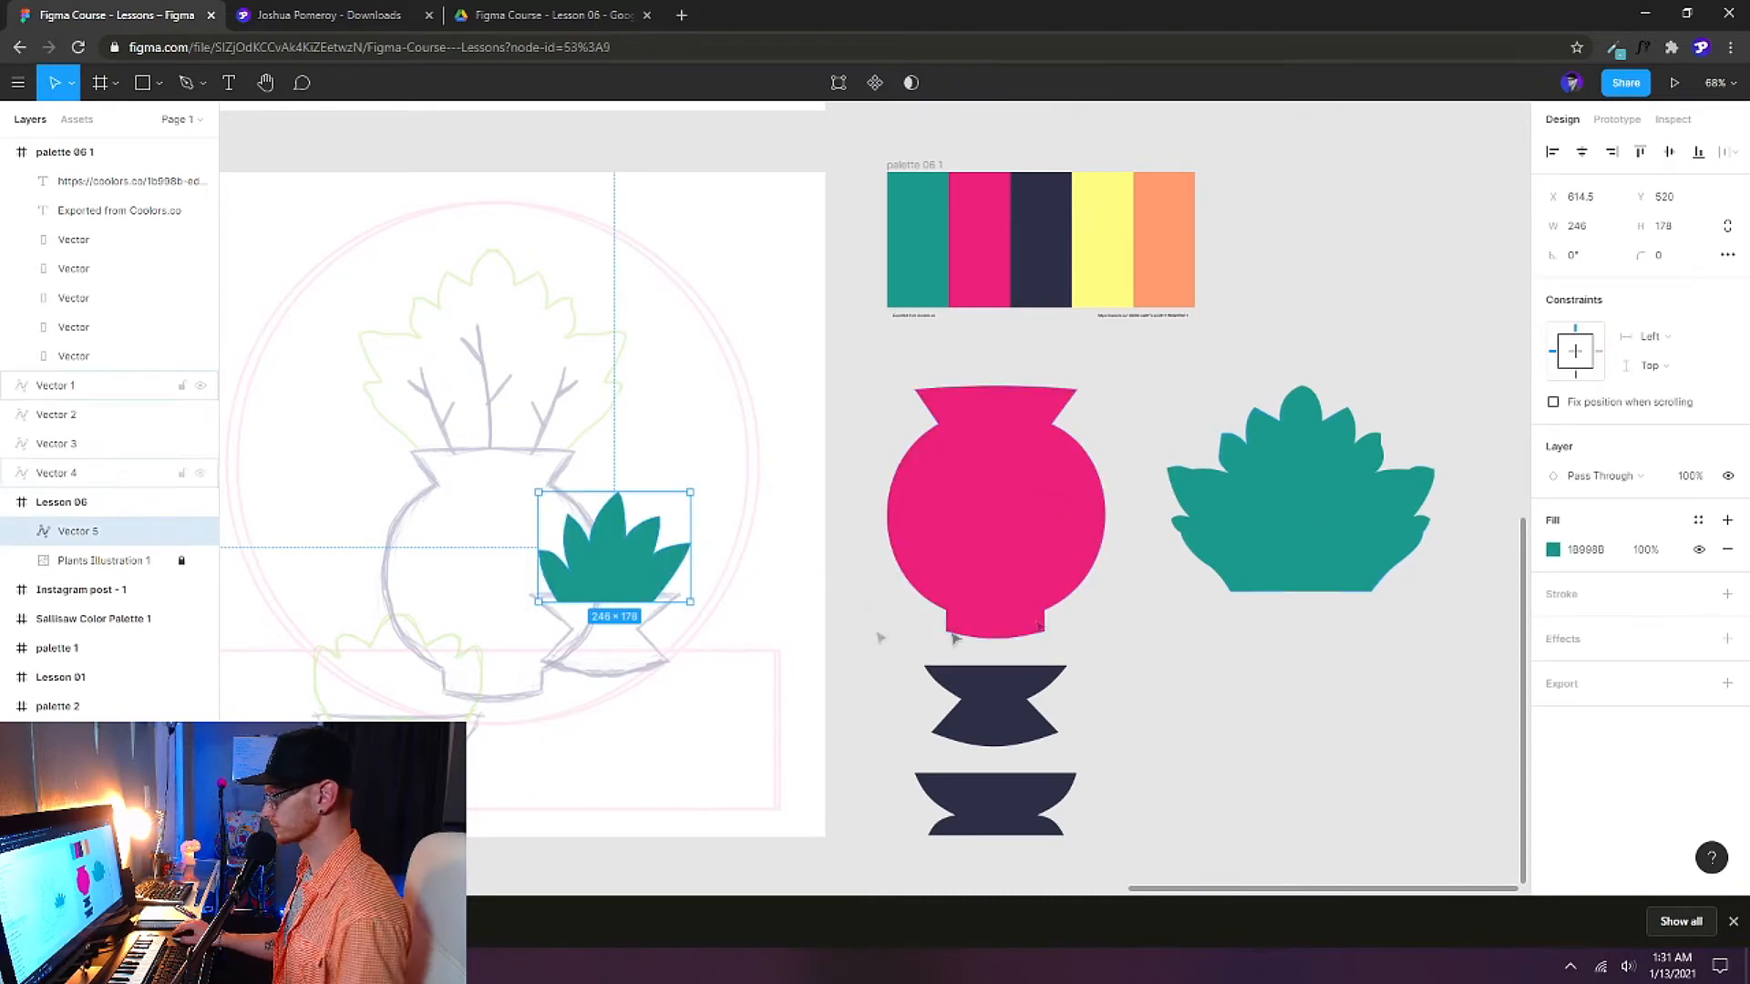
pyautogui.click(1129, 605)
pyautogui.moveTo(627, 592); pyautogui.dragTo(1316, 712)
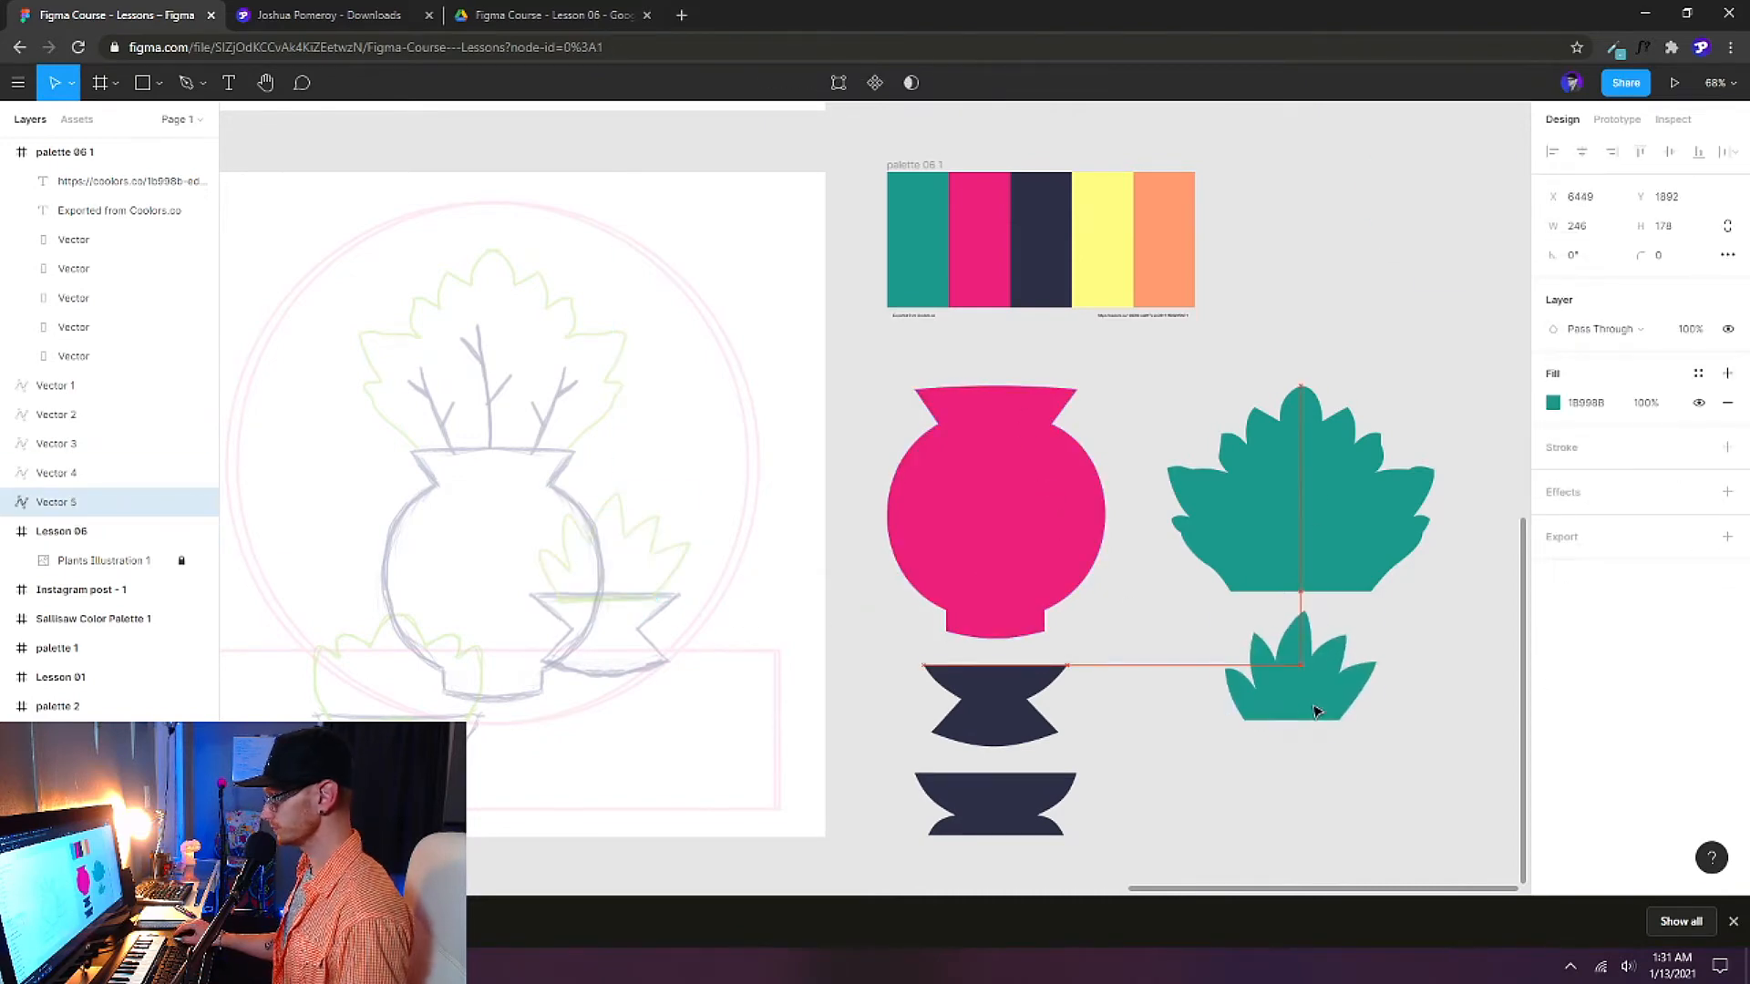
# Start the lower left plant's outline with the Pen tool by drawing a straight horizontal base line along the bowl's rim.
pyautogui.scroll(10, 769, 723)
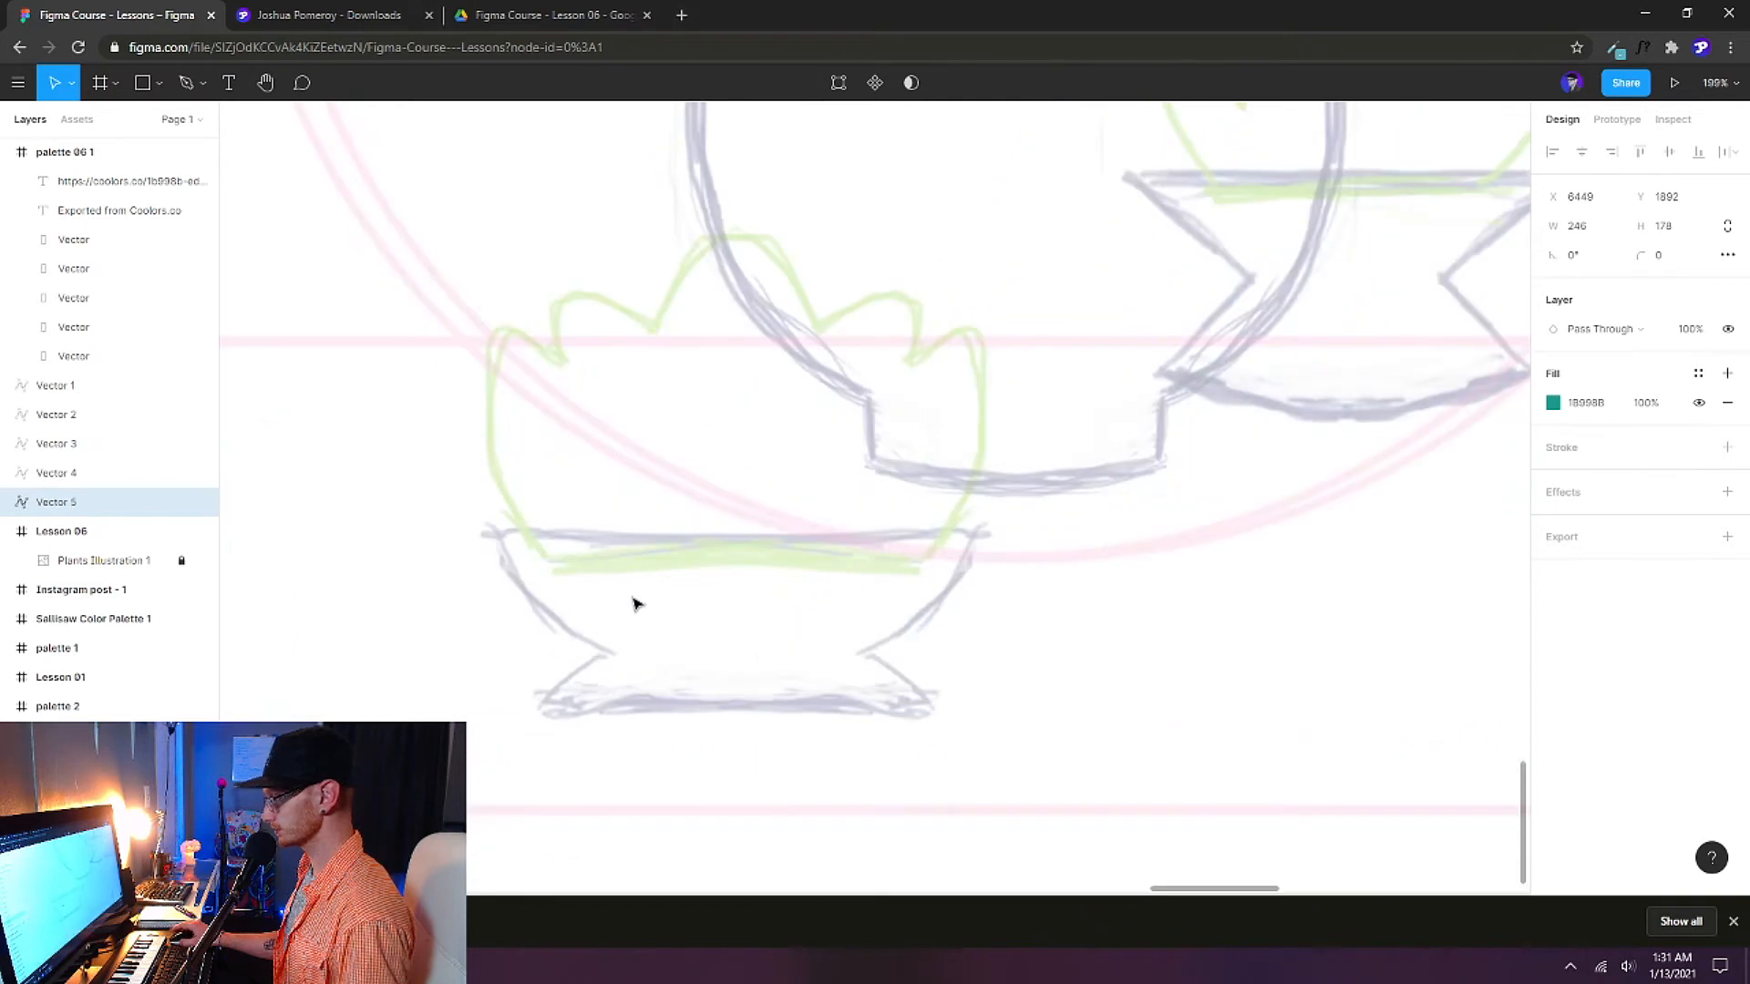
pyautogui.scroll(2, 808, 484)
pyautogui.hscroll(2, 809, 484)
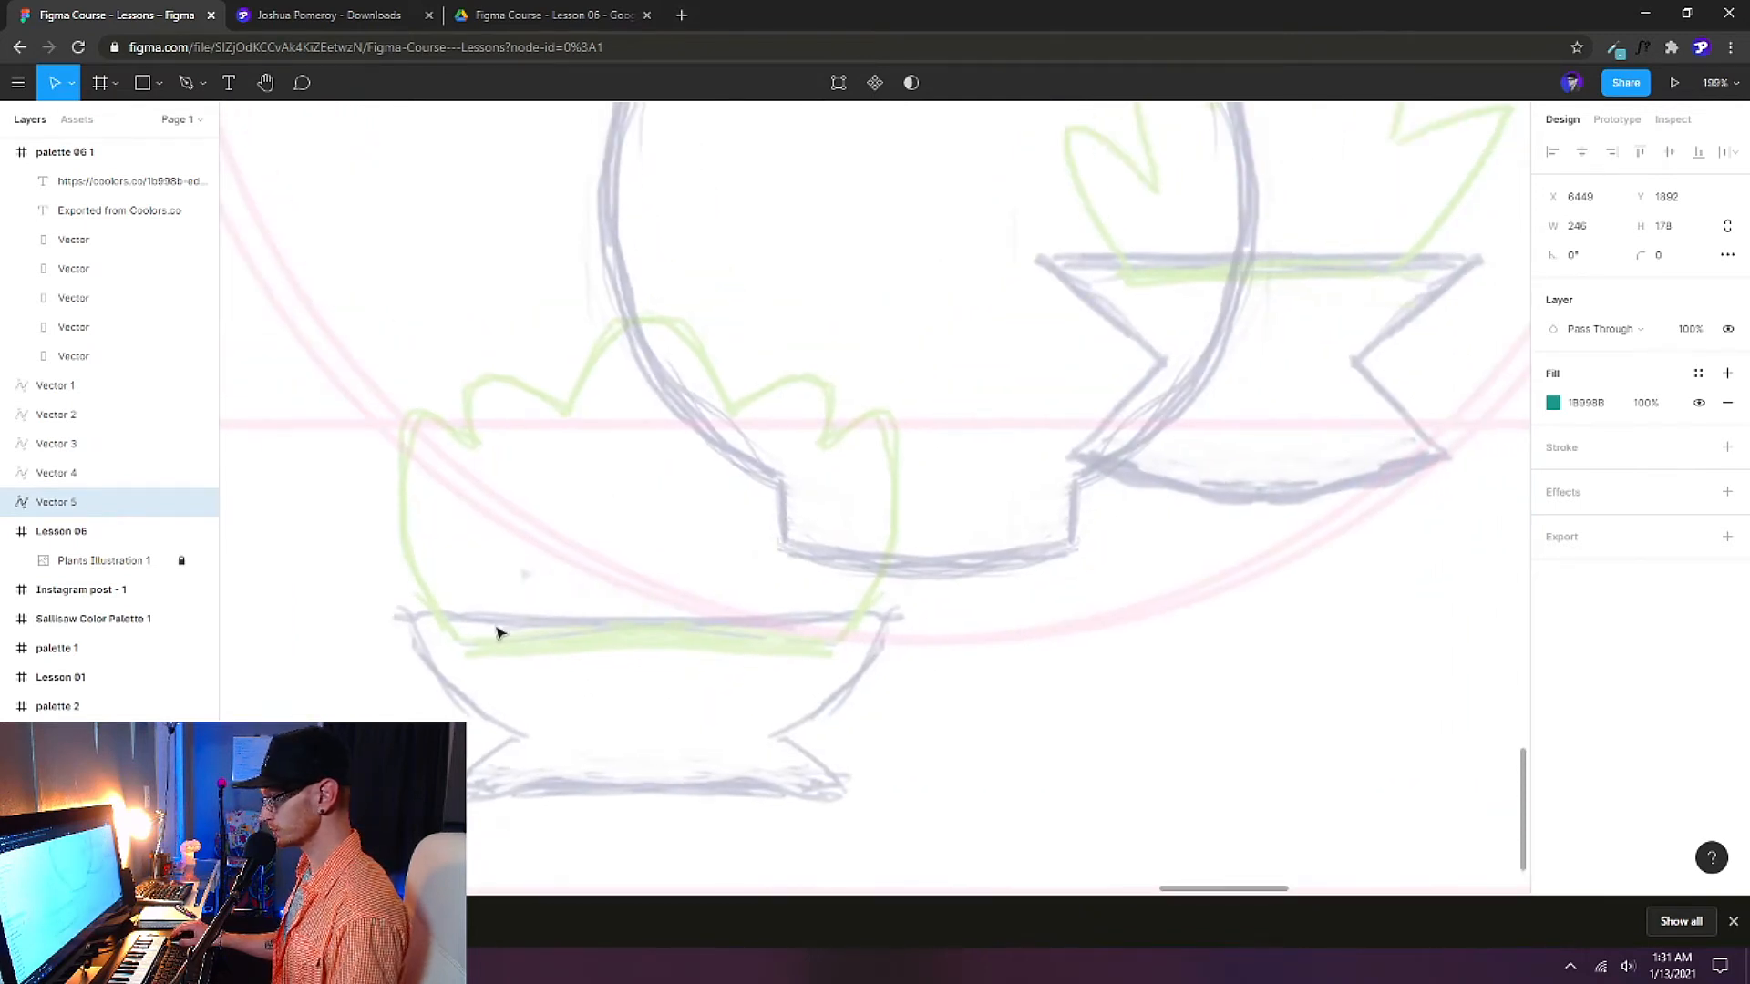
pyautogui.press('p')
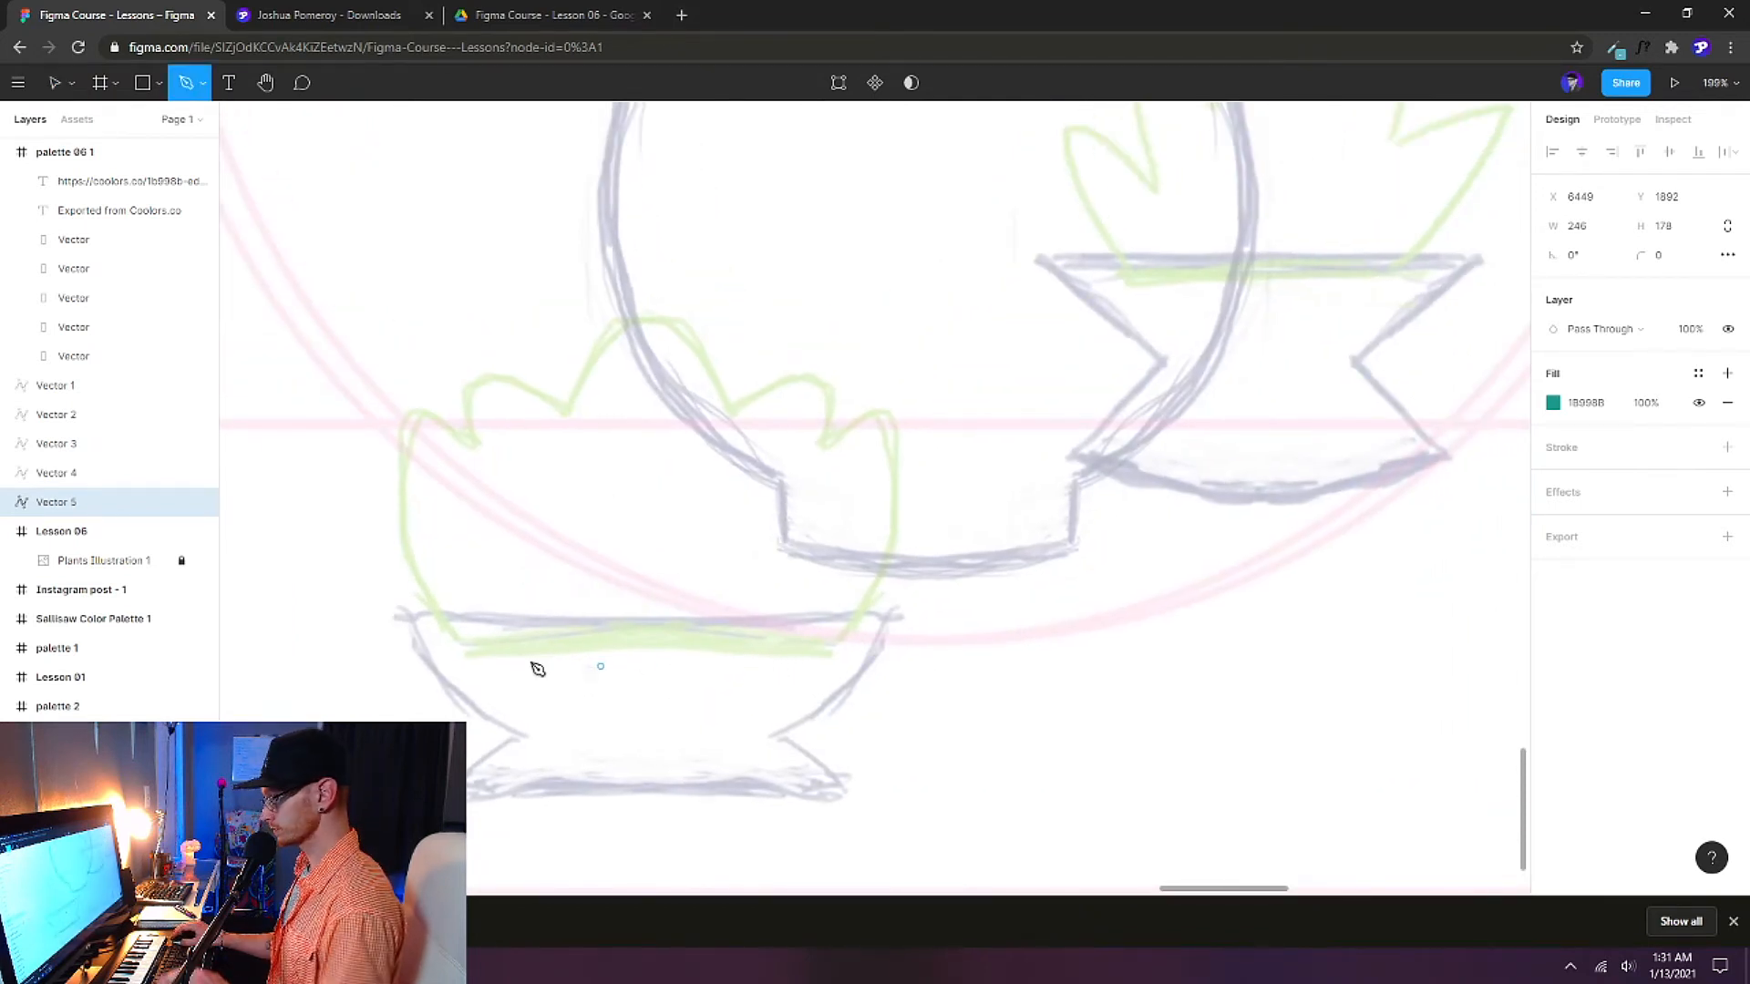
pyautogui.click(453, 650)
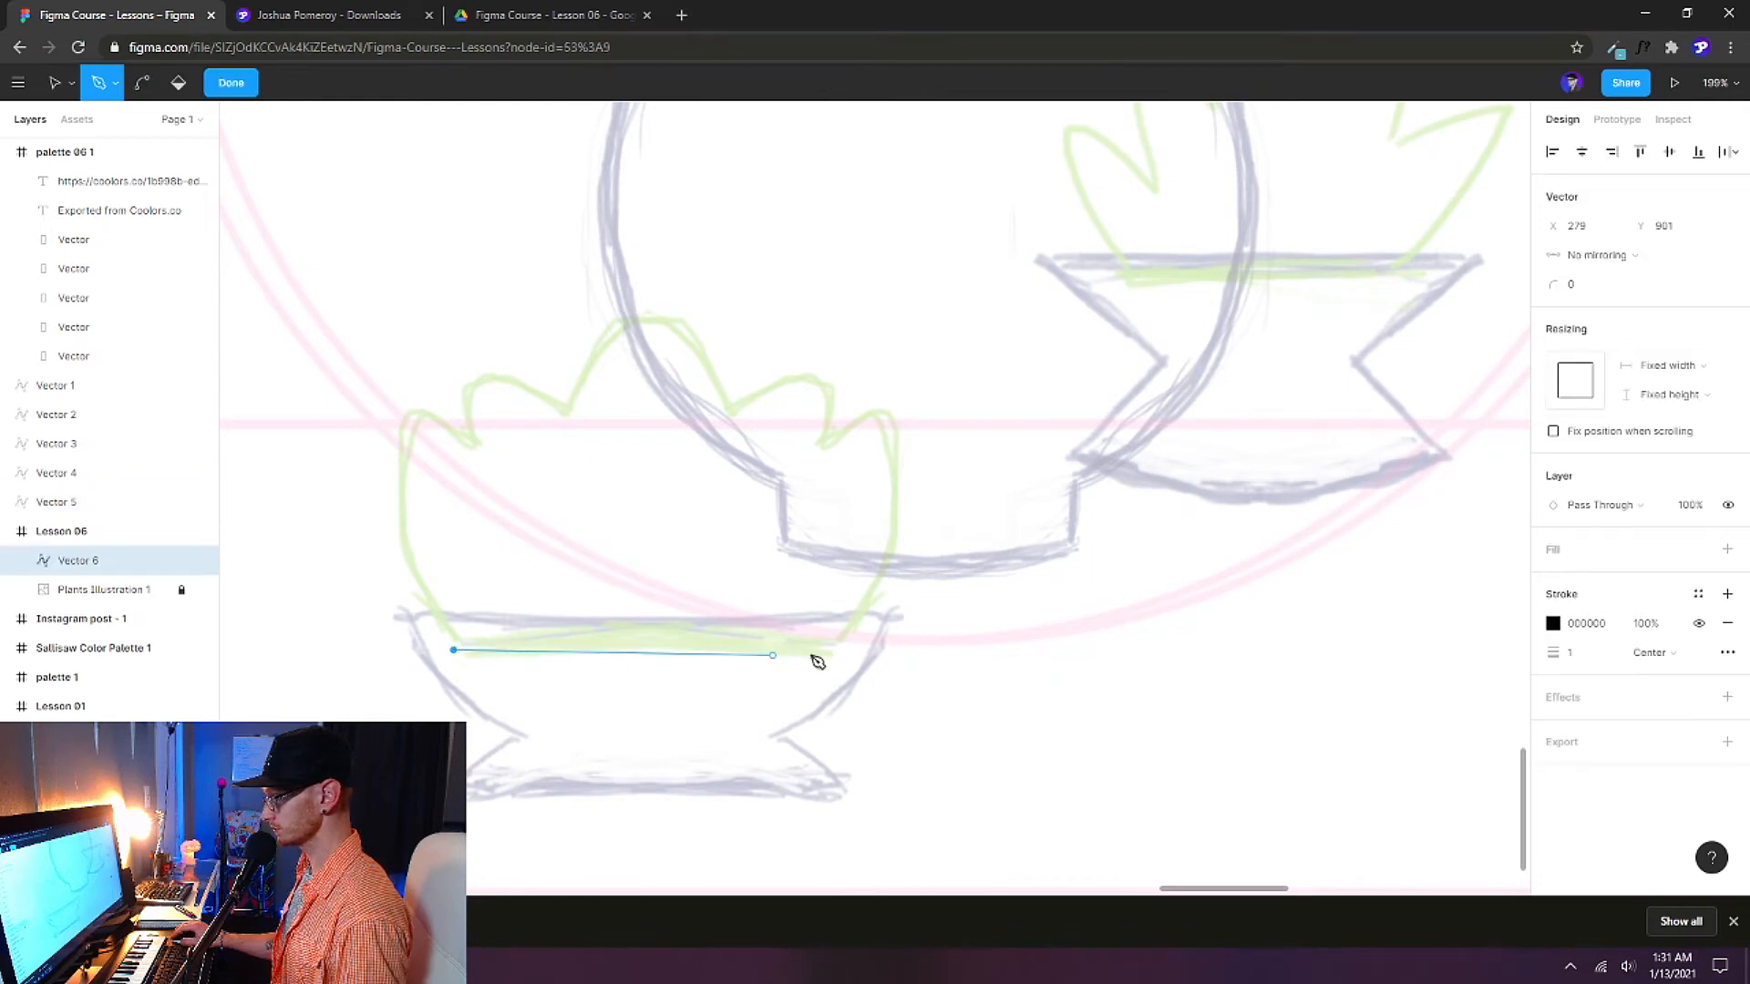
pyautogui.click(770, 650)
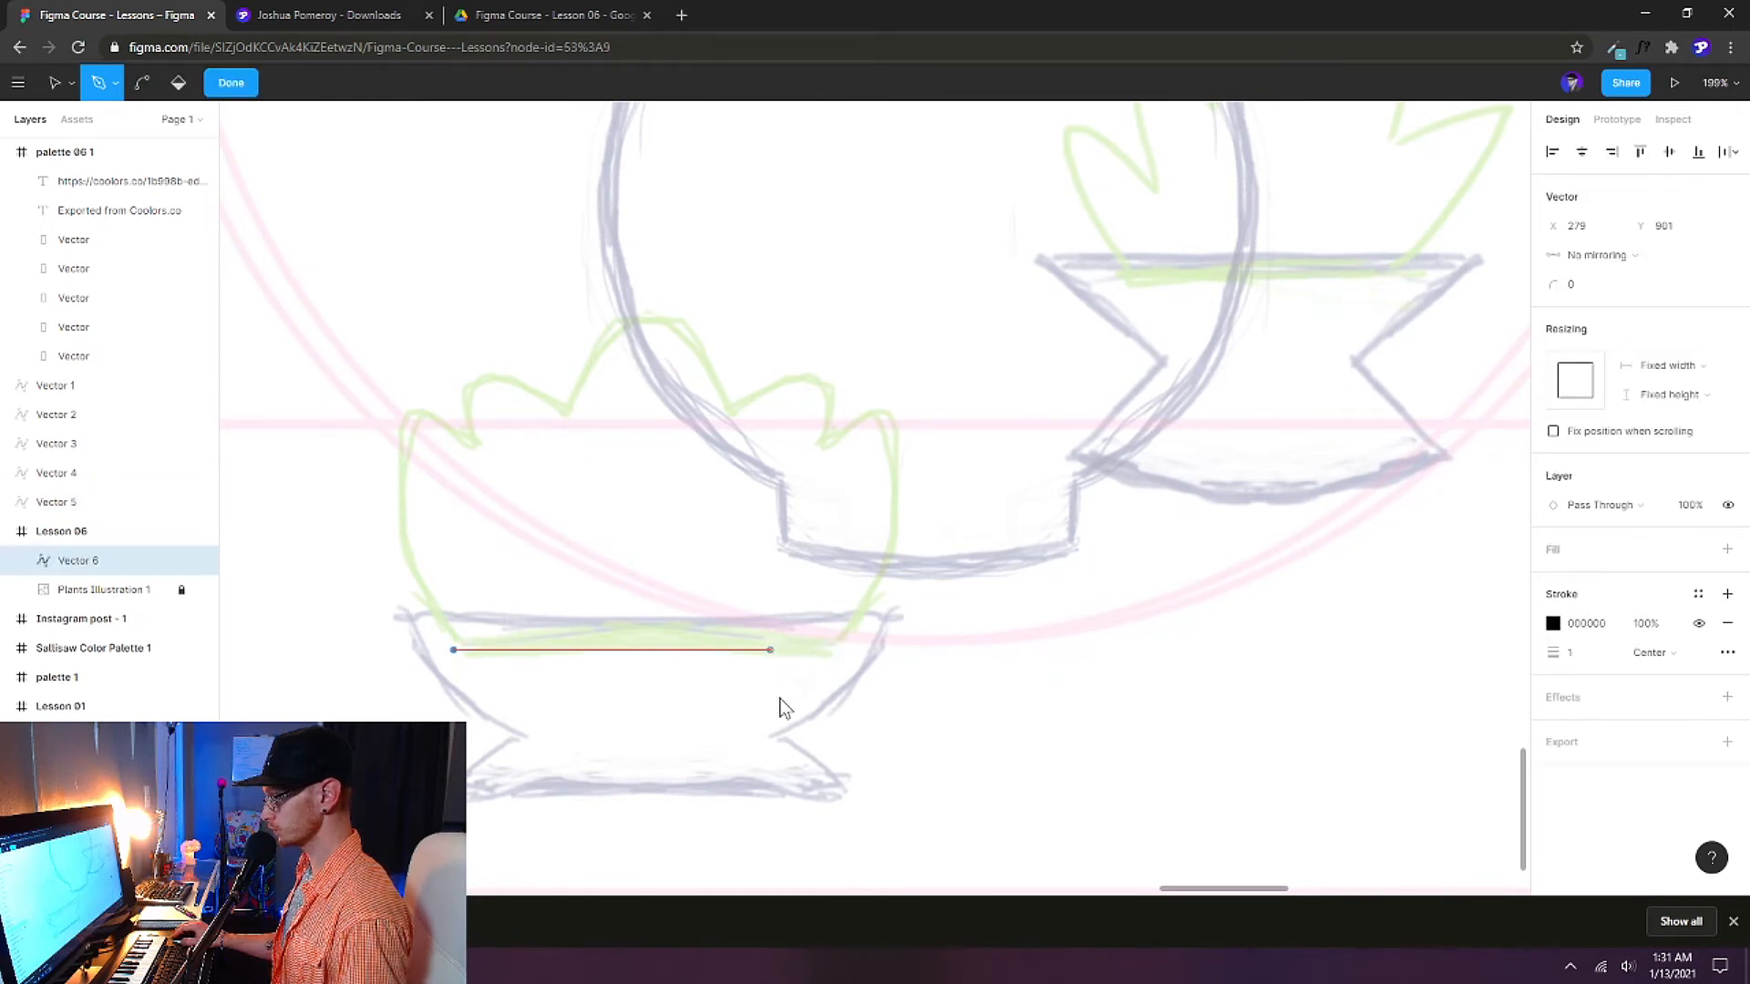
pyautogui.click(838, 650)
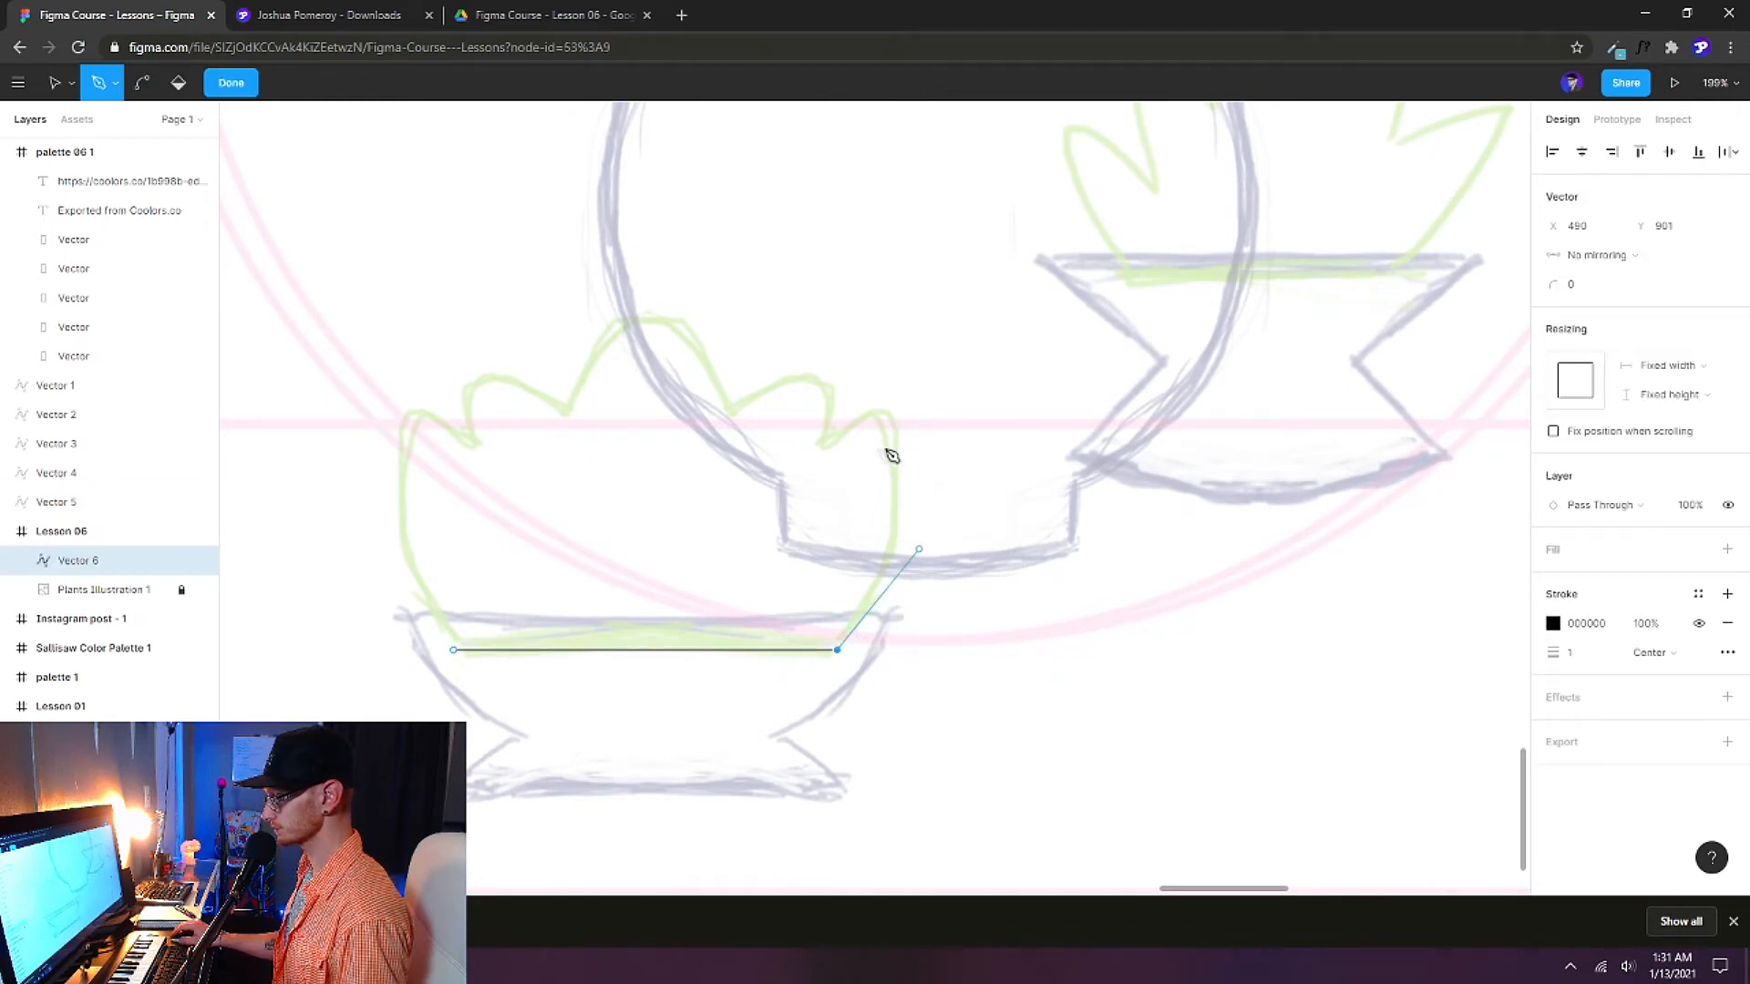
# Place corner points at the four notches between the lobes from right to left and close the outline at the base line's left end.
pyautogui.click(825, 448)
pyautogui.click(732, 414)
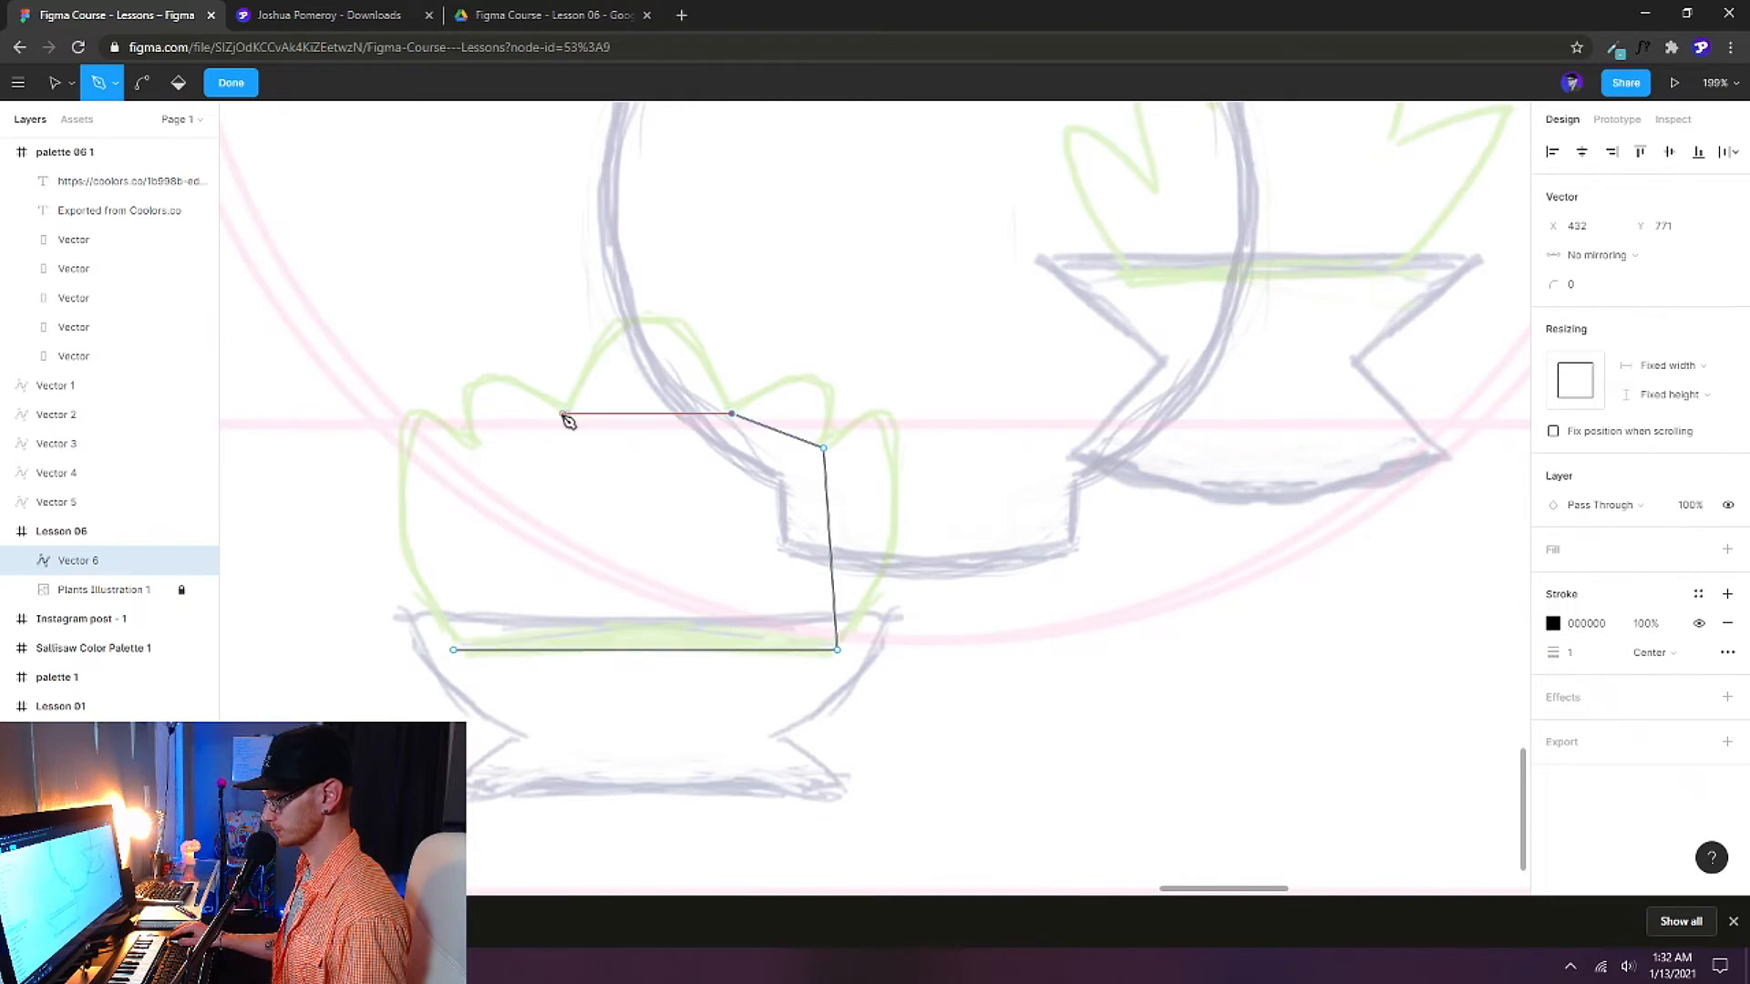
pyautogui.click(470, 448)
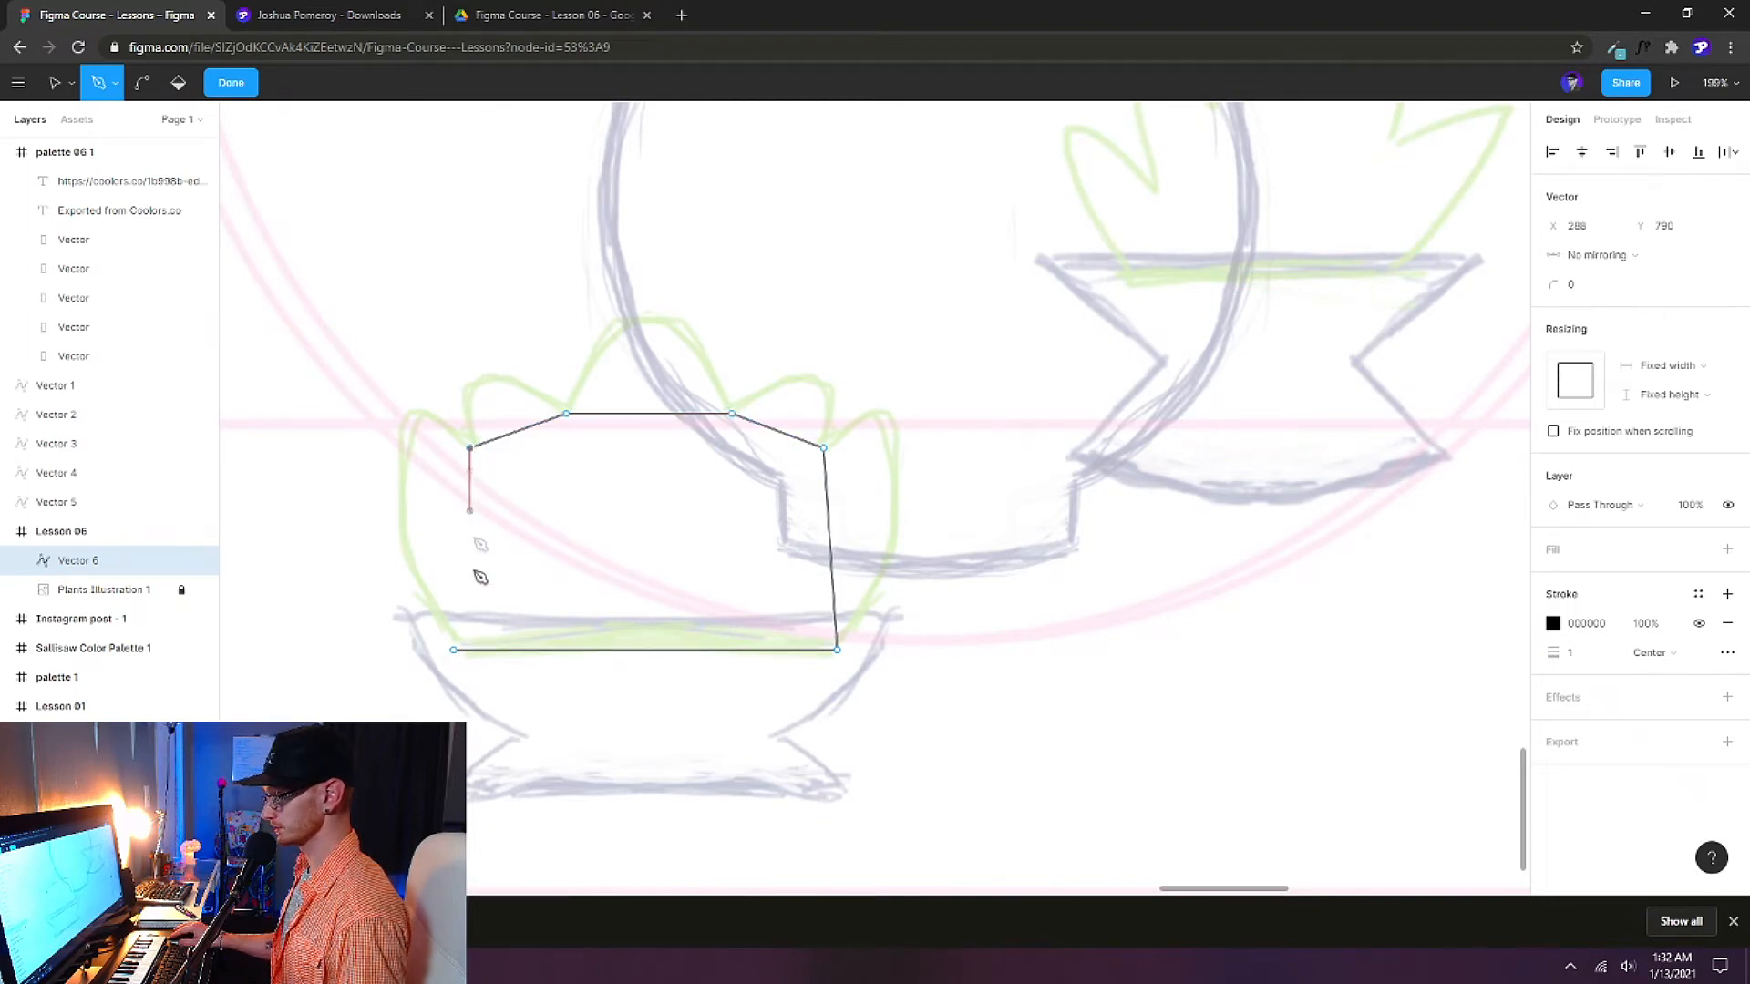
pyautogui.click(454, 651)
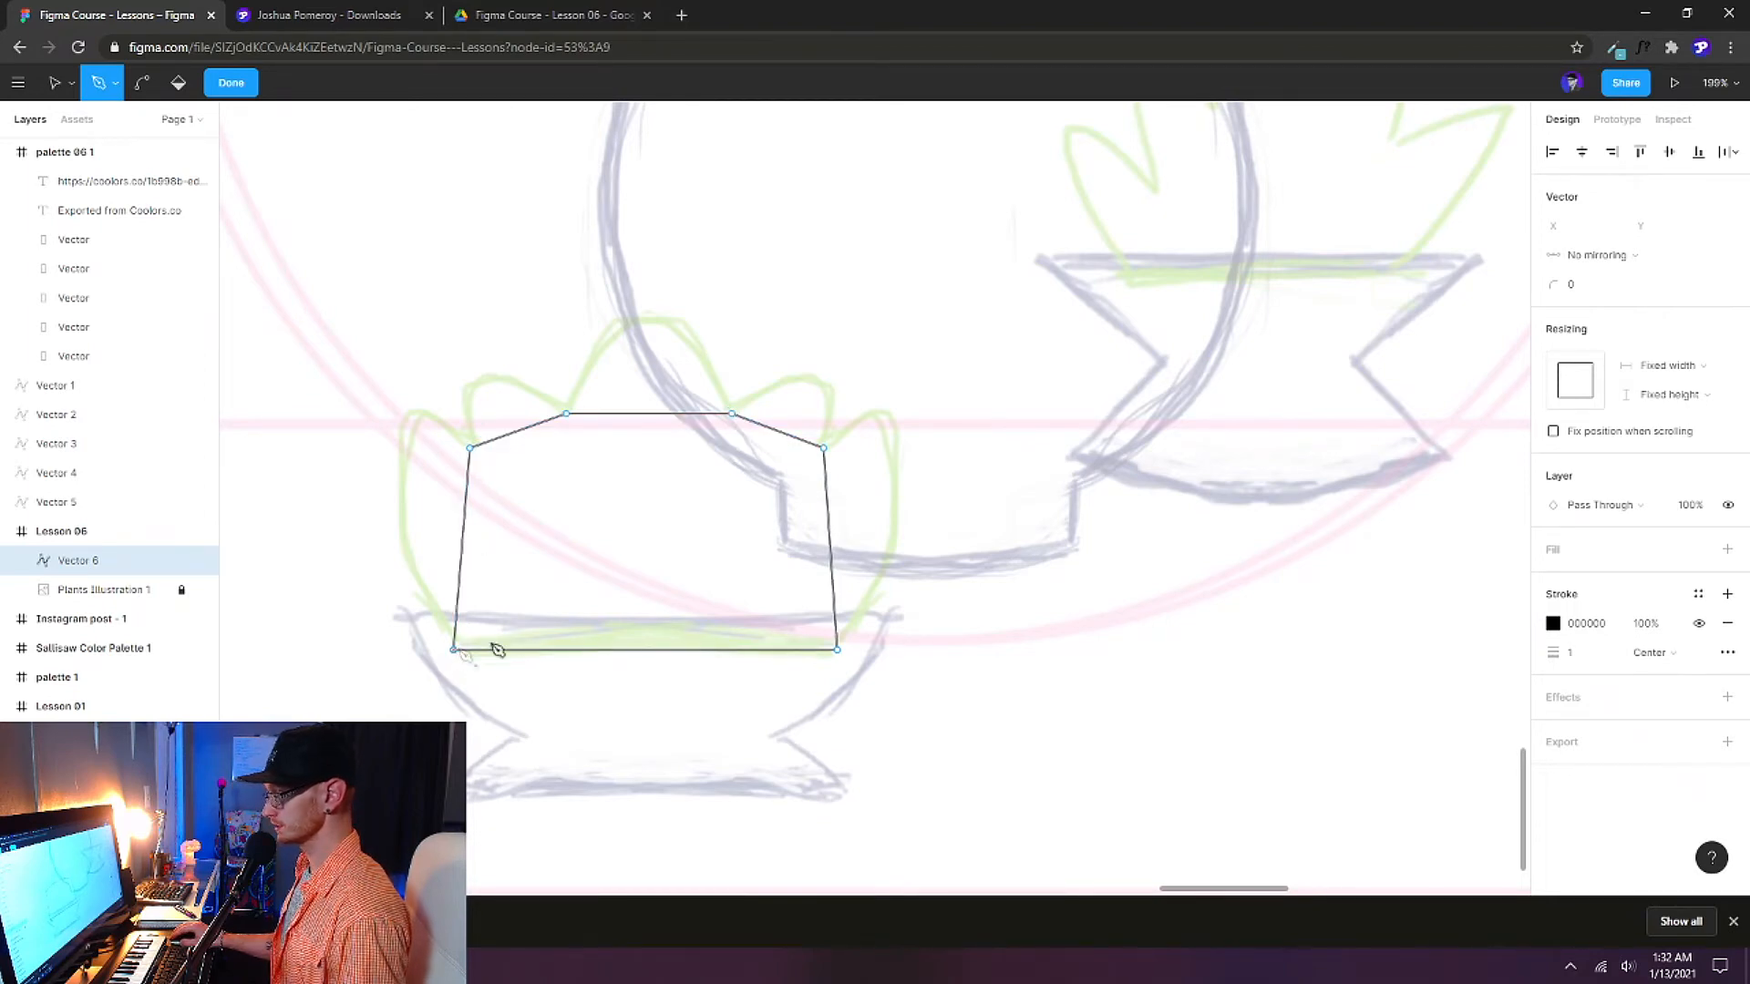
# Bend the outline's right side and its upper right segment into rounded lobes that match the sketch.
pyautogui.press('v')
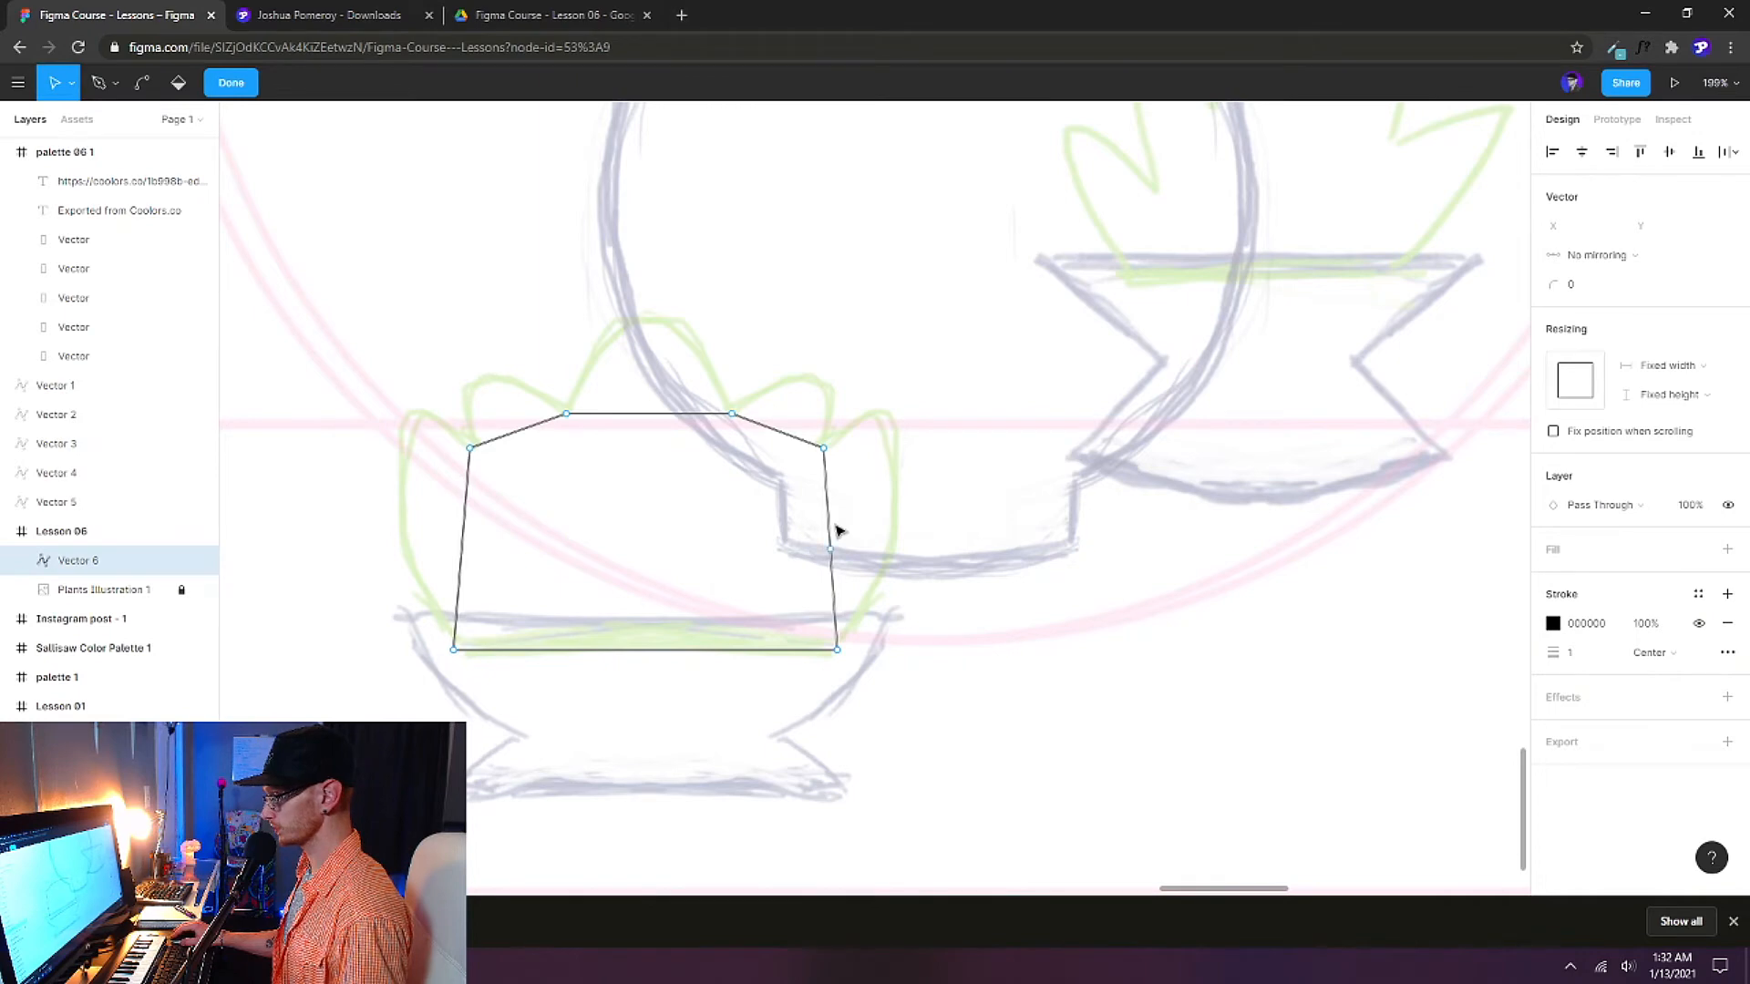
pyautogui.press('ctrl')
pyautogui.moveTo(832, 513); pyautogui.dragTo(914, 567)
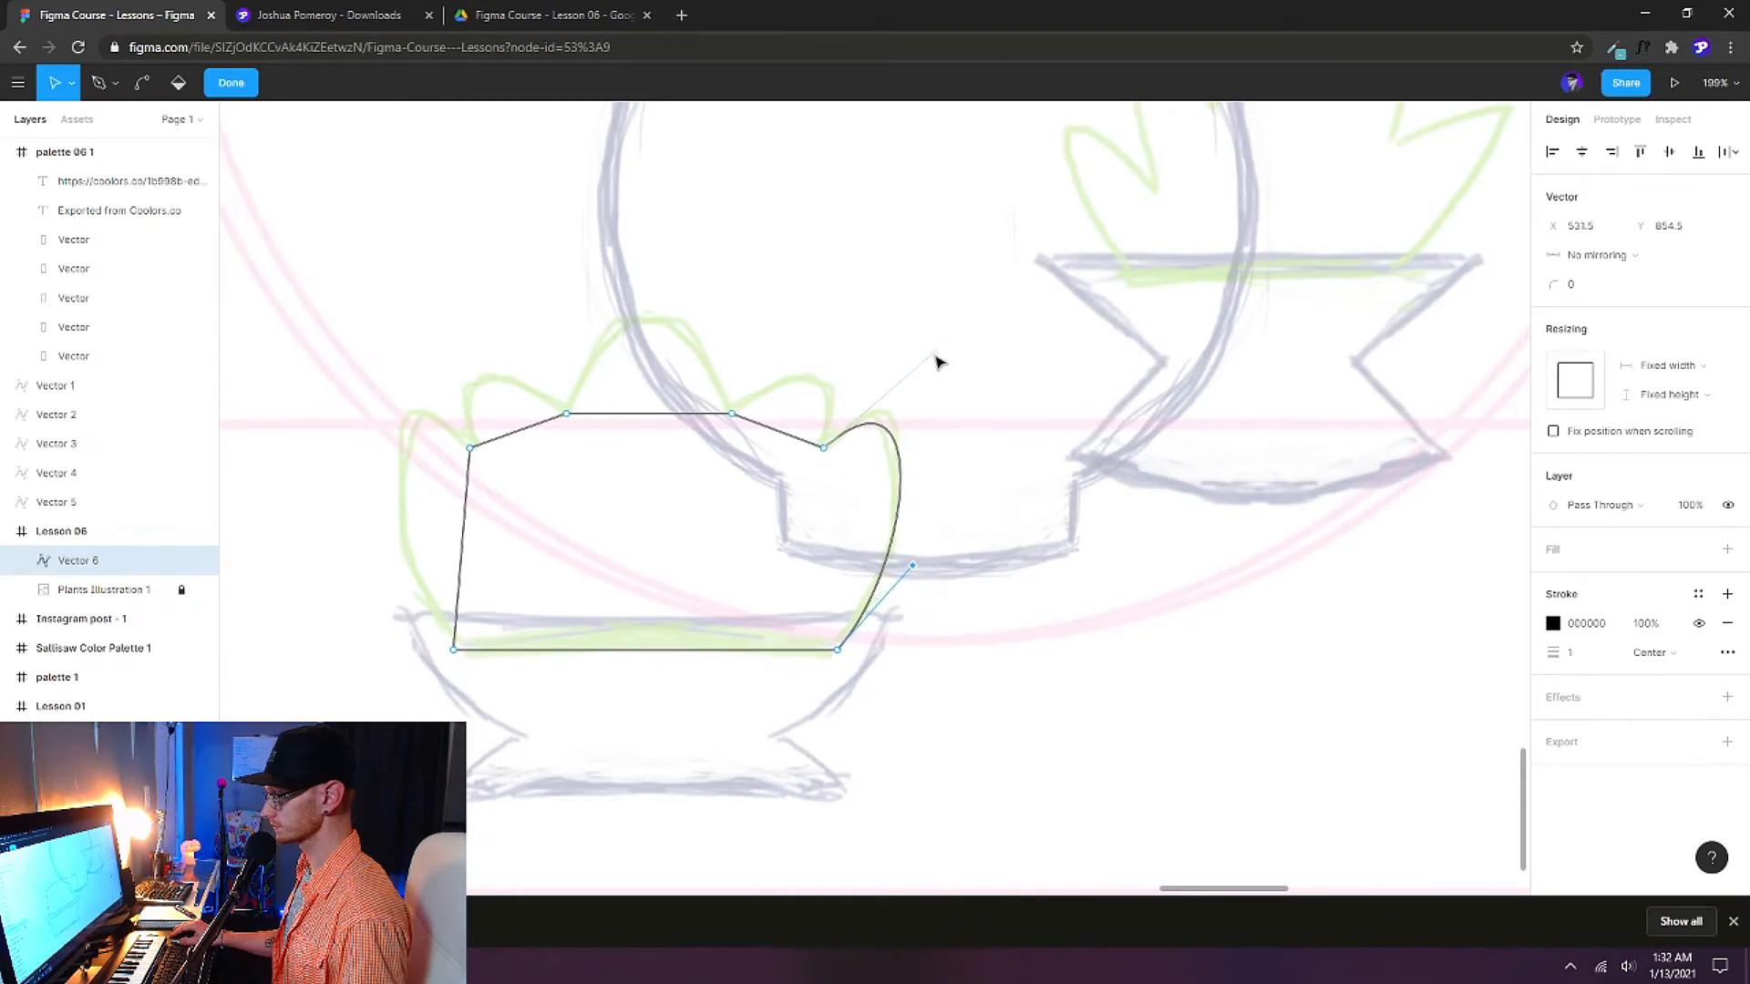
pyautogui.moveTo(938, 357); pyautogui.dragTo(934, 318)
pyautogui.press('ctrl')
pyautogui.moveTo(781, 434); pyautogui.dragTo(805, 352)
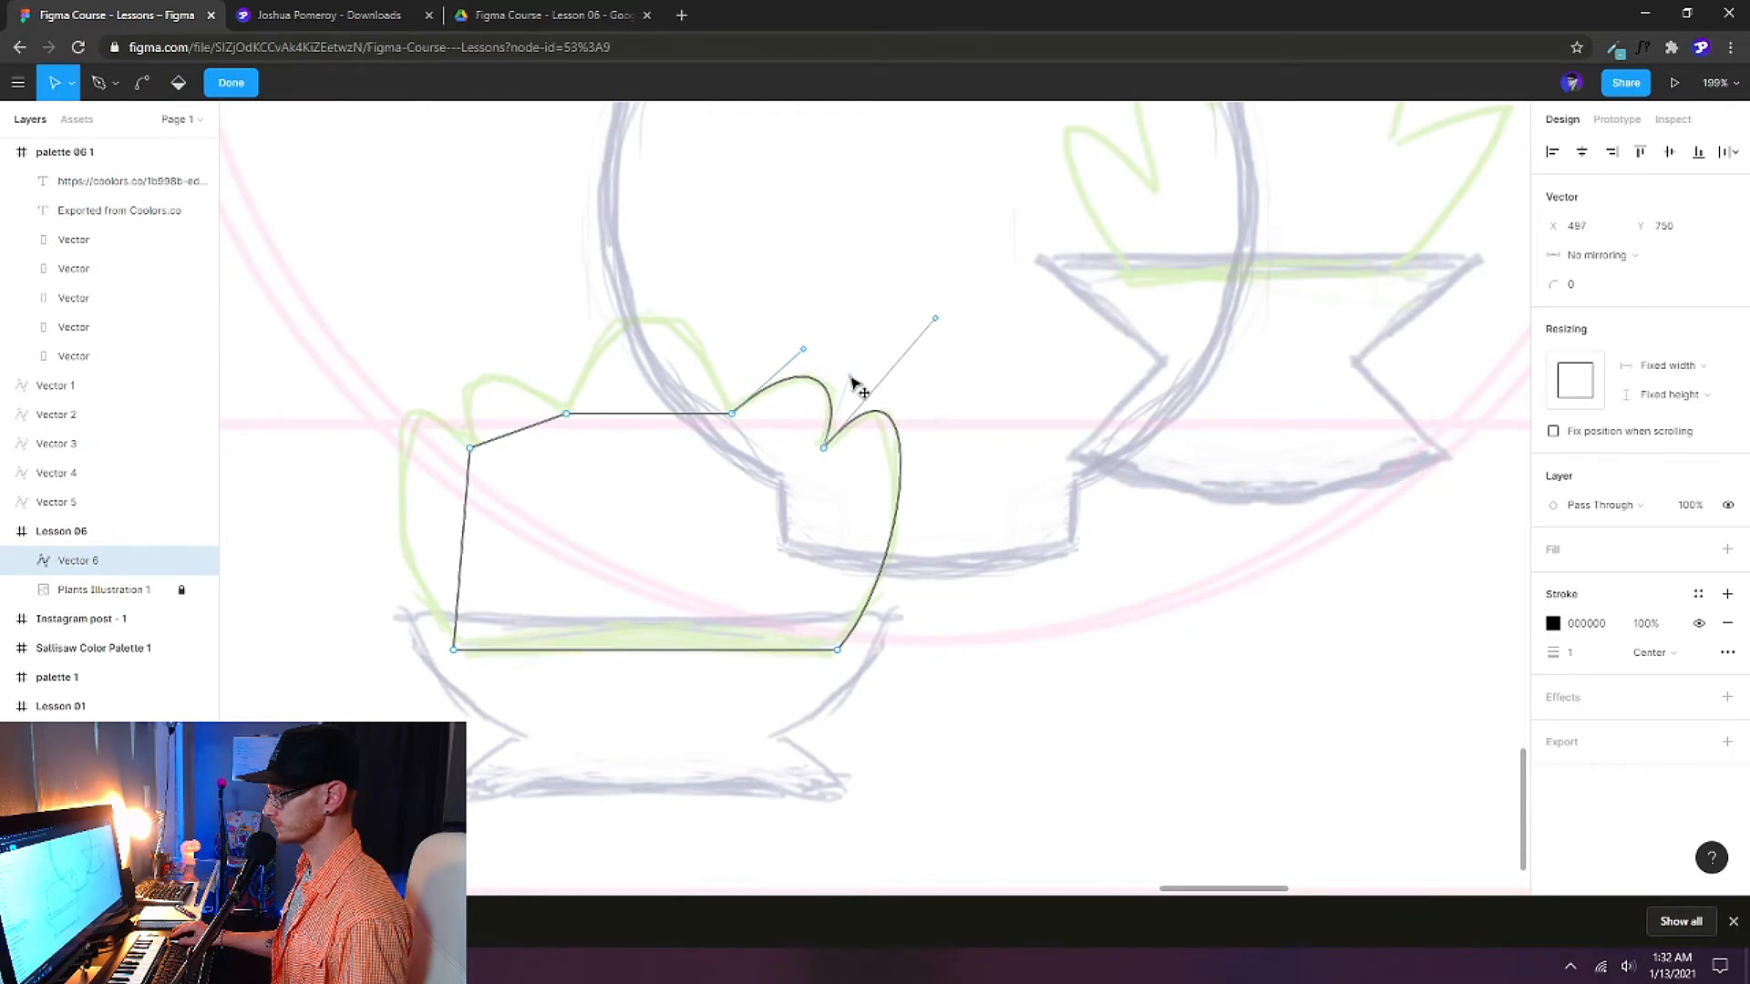
# Bend the top middle, upper left and left side segments into rounded lobes that match the sketch.
pyautogui.press('ctrl')
pyautogui.moveTo(654, 415); pyautogui.dragTo(693, 285)
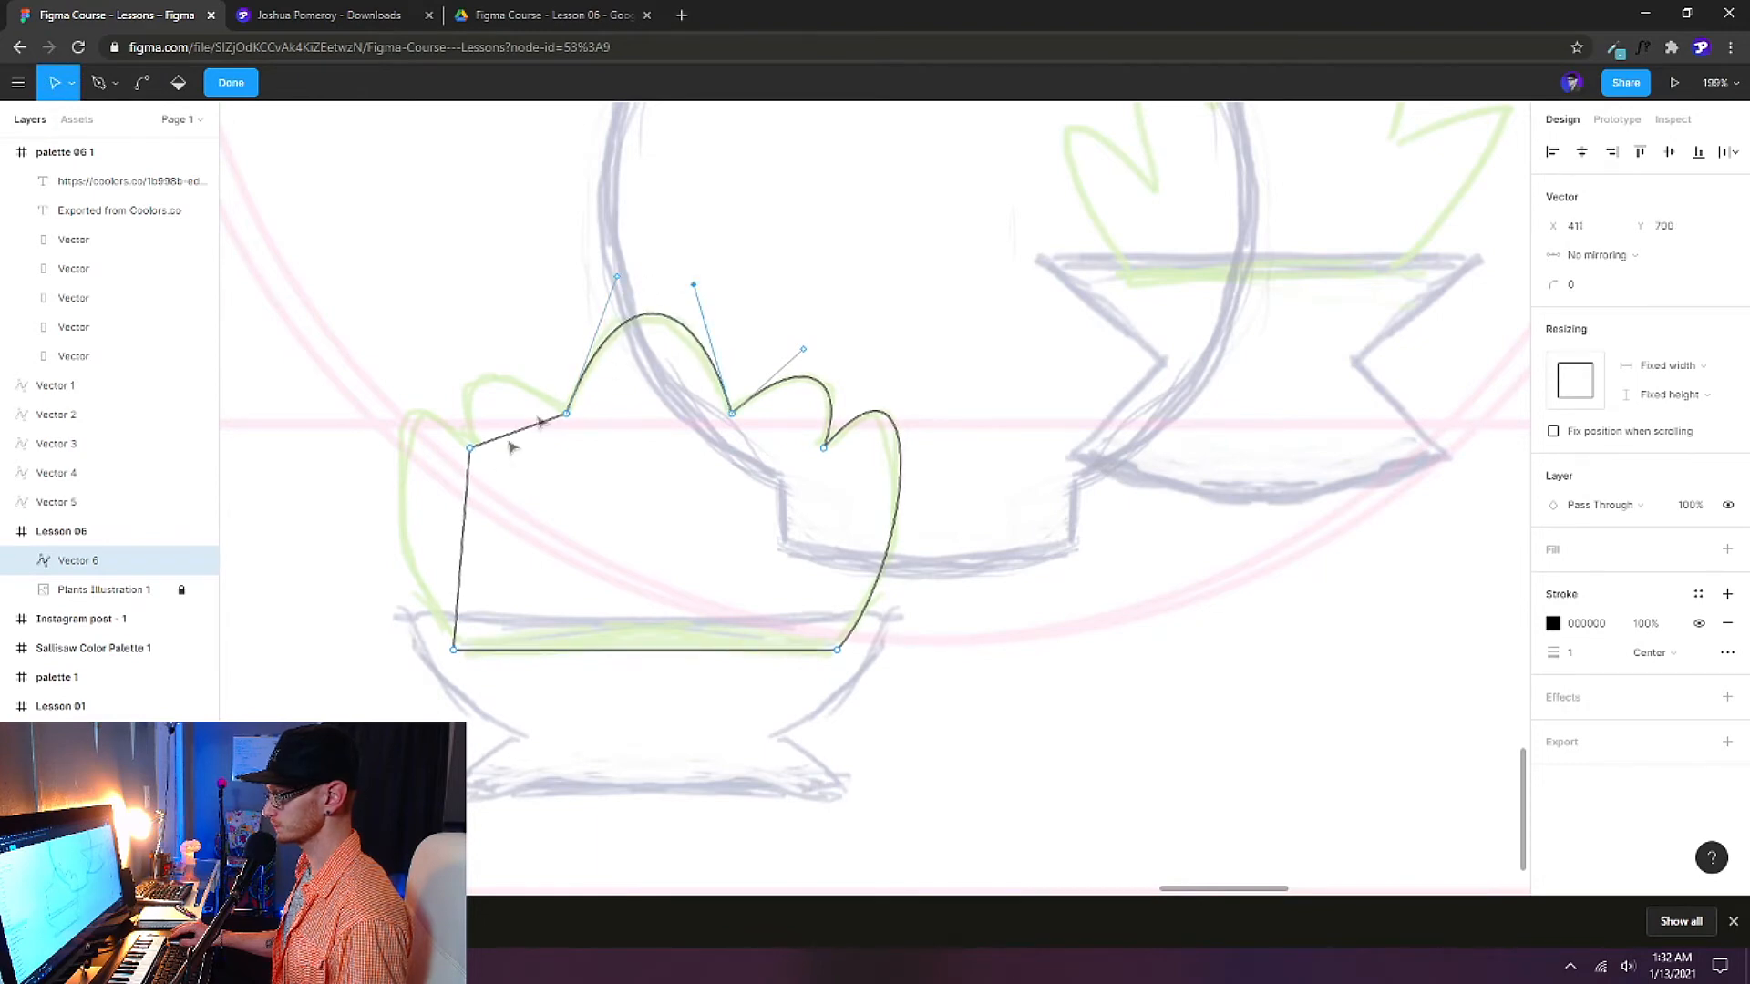
pyautogui.press('ctrl')
pyautogui.moveTo(524, 440); pyautogui.dragTo(495, 350)
pyautogui.press('ctrl')
pyautogui.moveTo(463, 536); pyautogui.dragTo(414, 418)
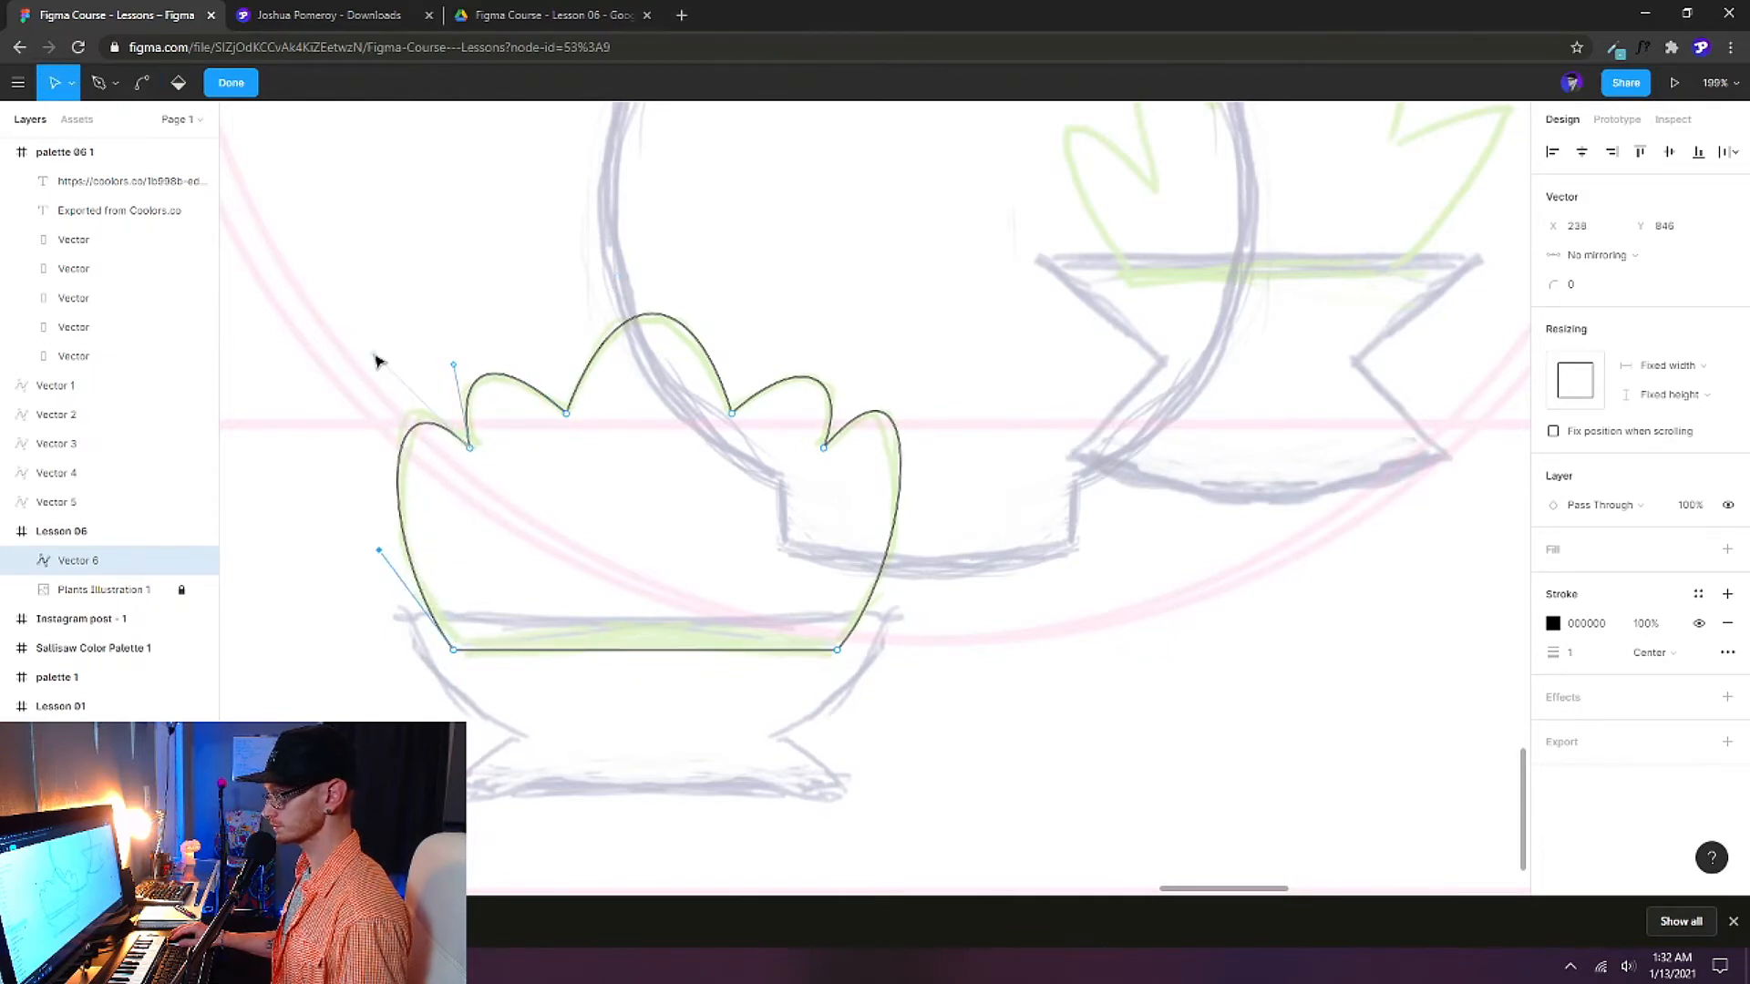
# Copy the large leaf's teal fill without stroke onto the new plant and move it out of the frame, centred below the other teal plants.
pyautogui.hotkey('shift', '1')
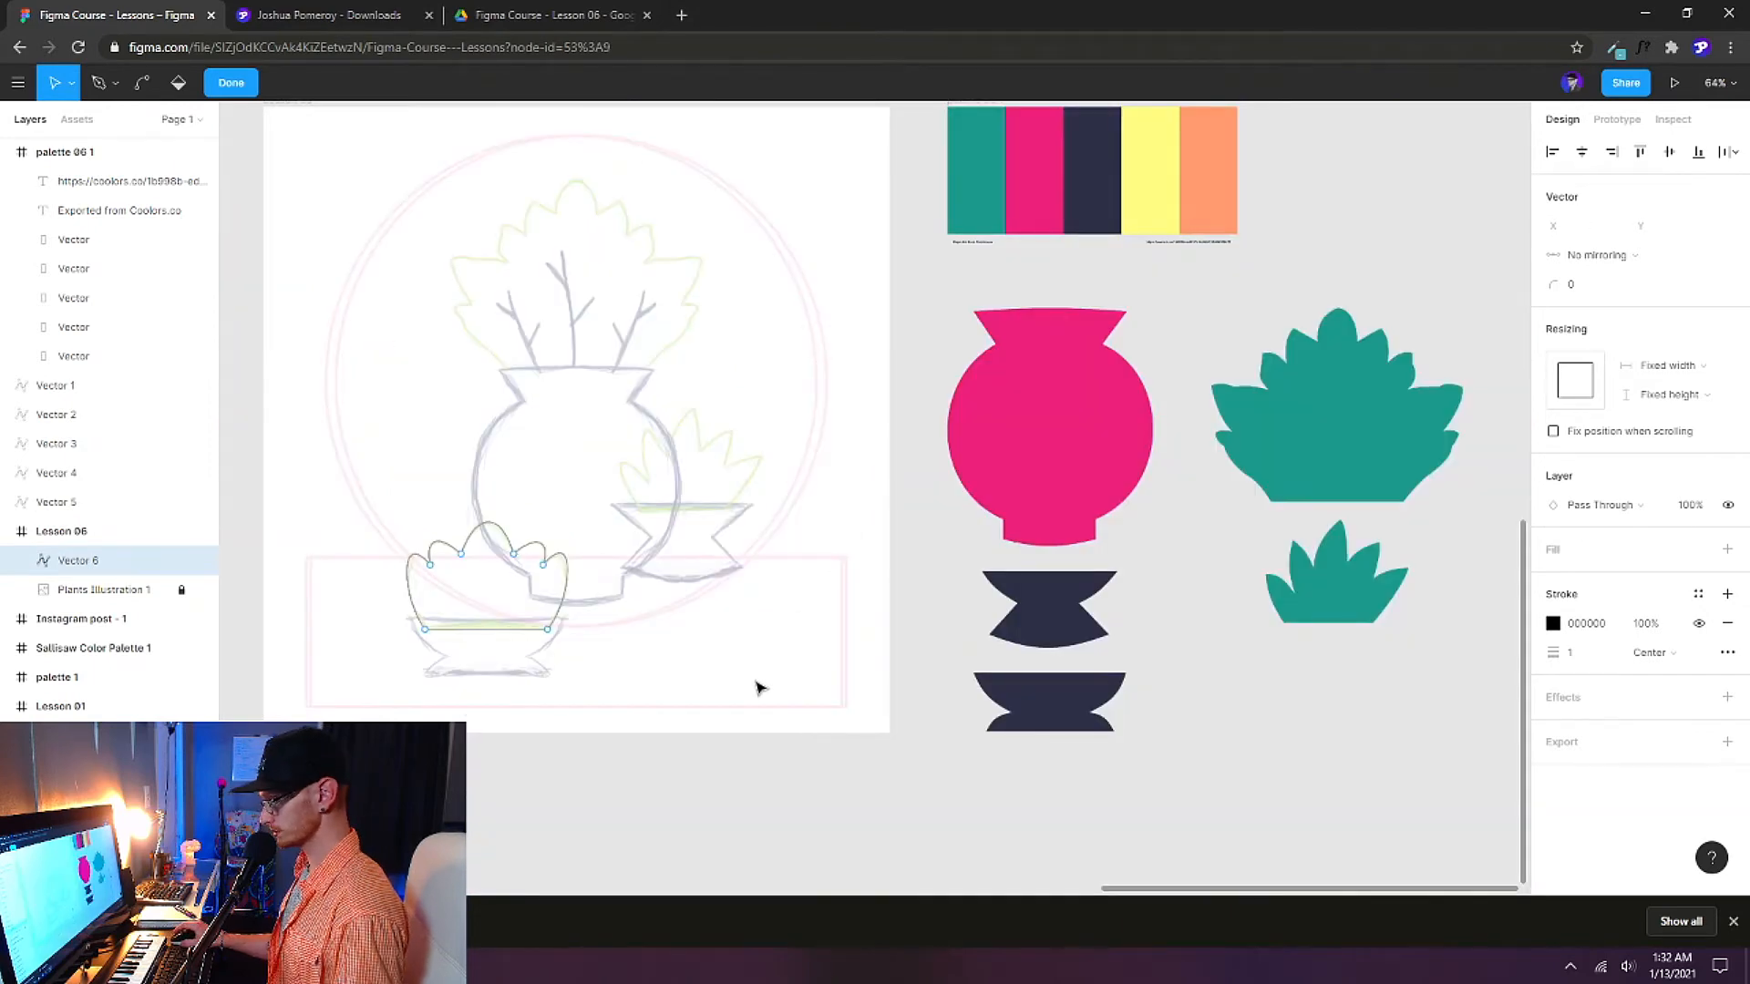
pyautogui.click(1358, 474)
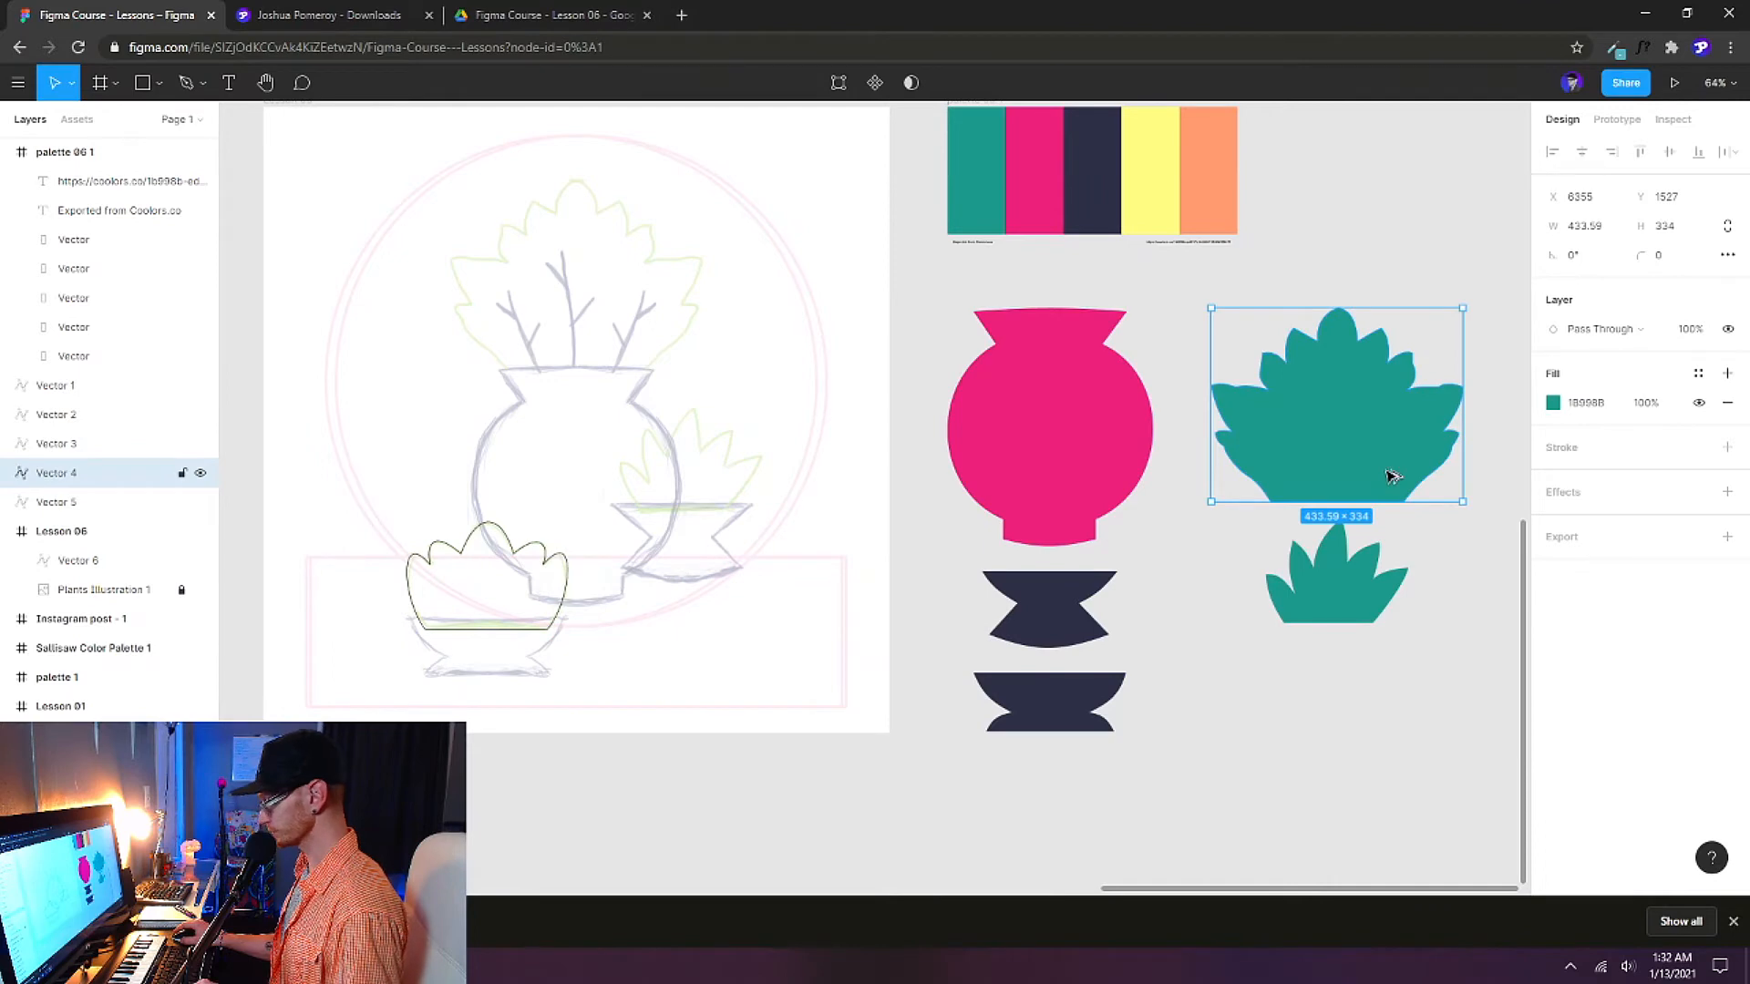
pyautogui.click(568, 583)
pyautogui.hotkey('ctrl', 'alt', 'v')
pyautogui.moveTo(490, 602)
pyautogui.mouseDown()
pyautogui.moveTo(636, 665)
pyautogui.moveTo(1331, 723)
pyautogui.mouseUp()
pyautogui.hscroll(3, 1015, 683)
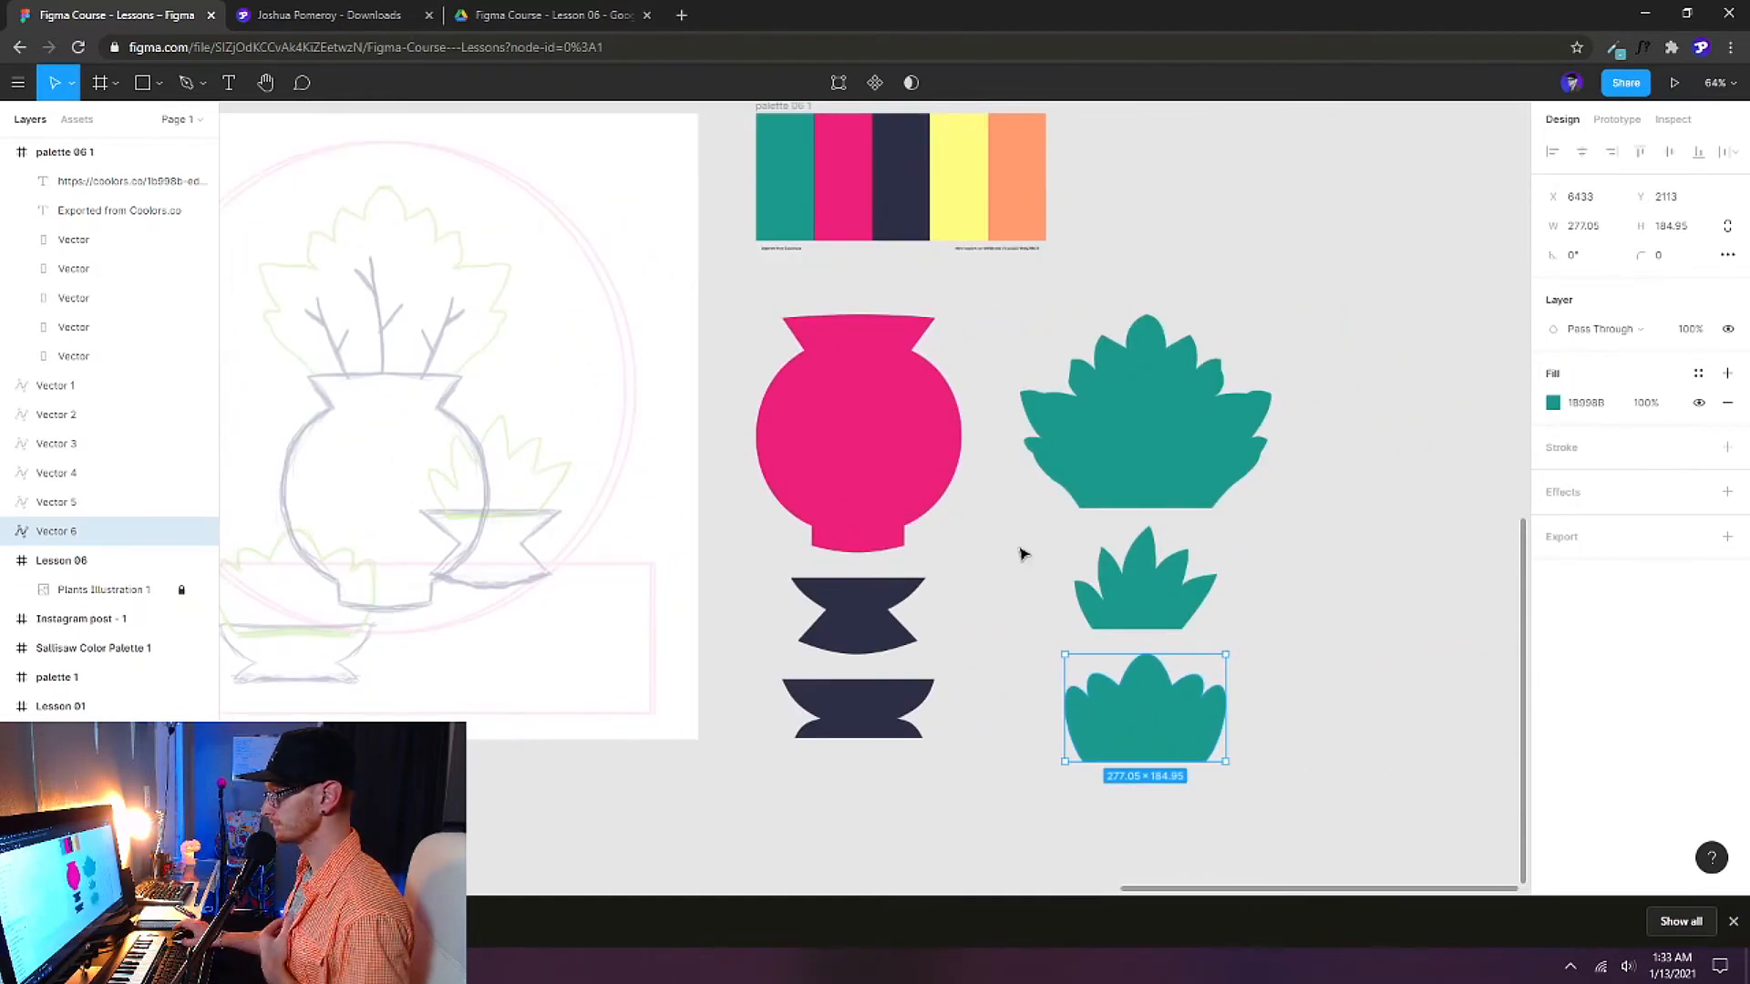
# Rename the pot layers Big Vase, 2nd Vase and 3rd Vase, and the leaf layers Big Leaves, Small Leaves and Bumpy Leaves.
pyautogui.click(853, 452)
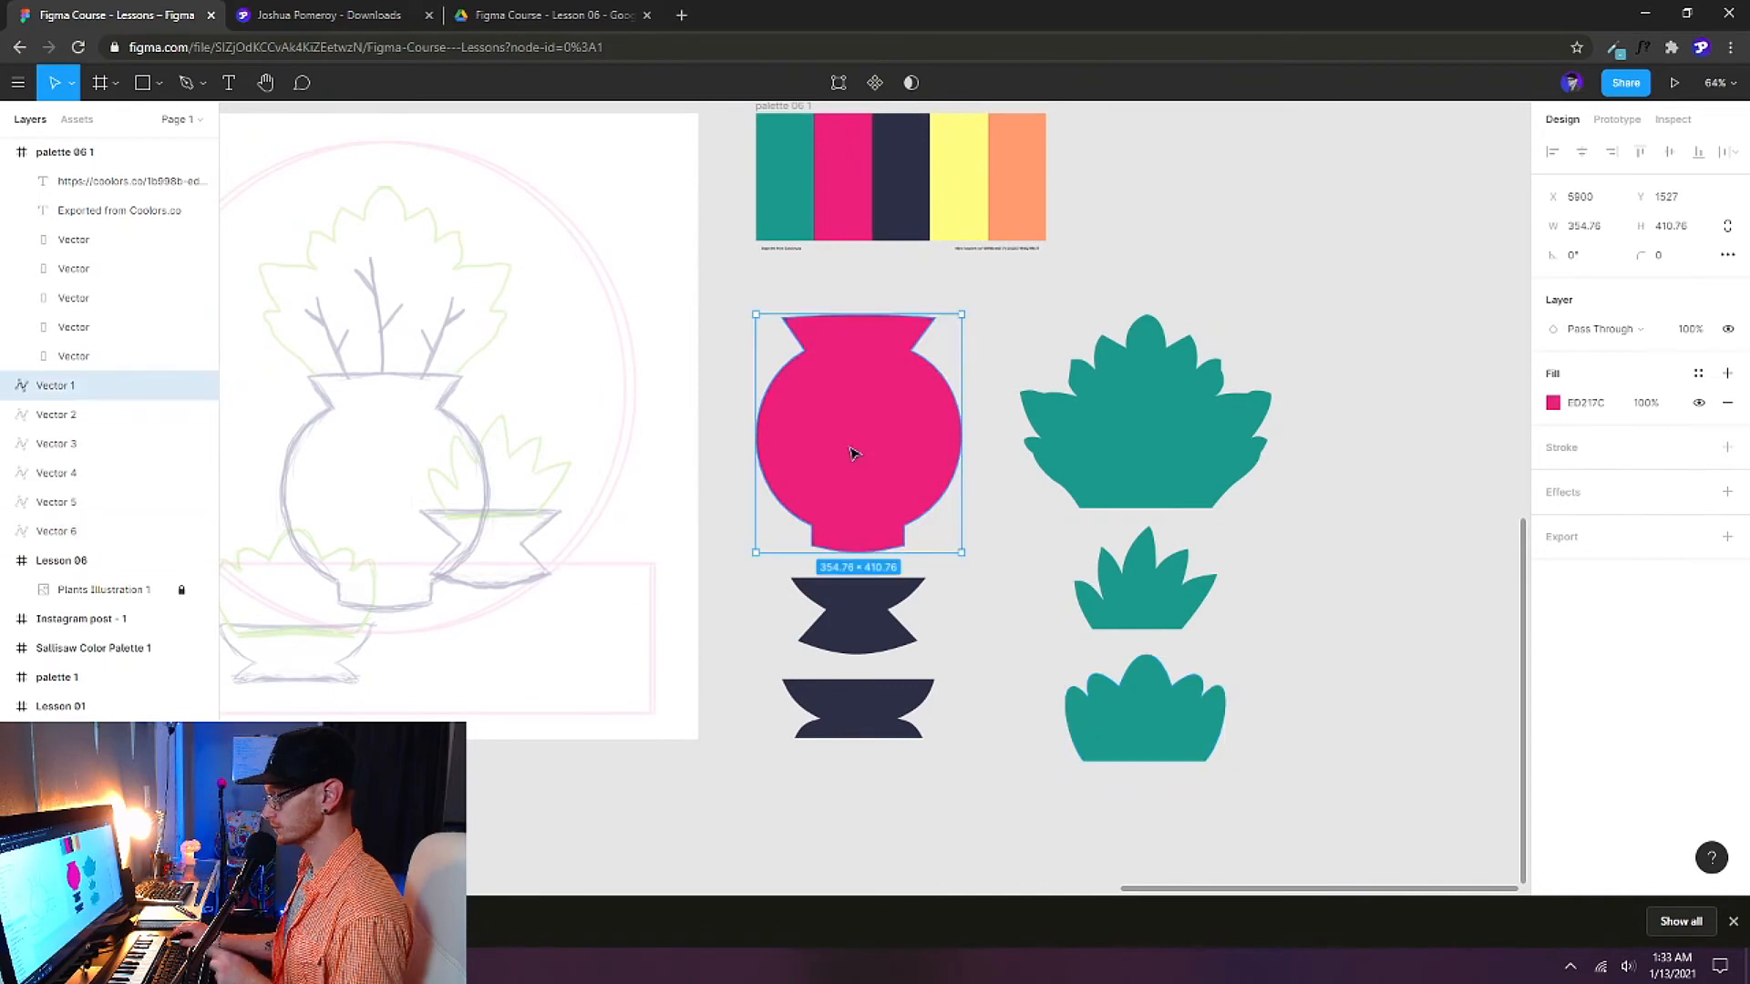
pyautogui.doubleClick(57, 386)
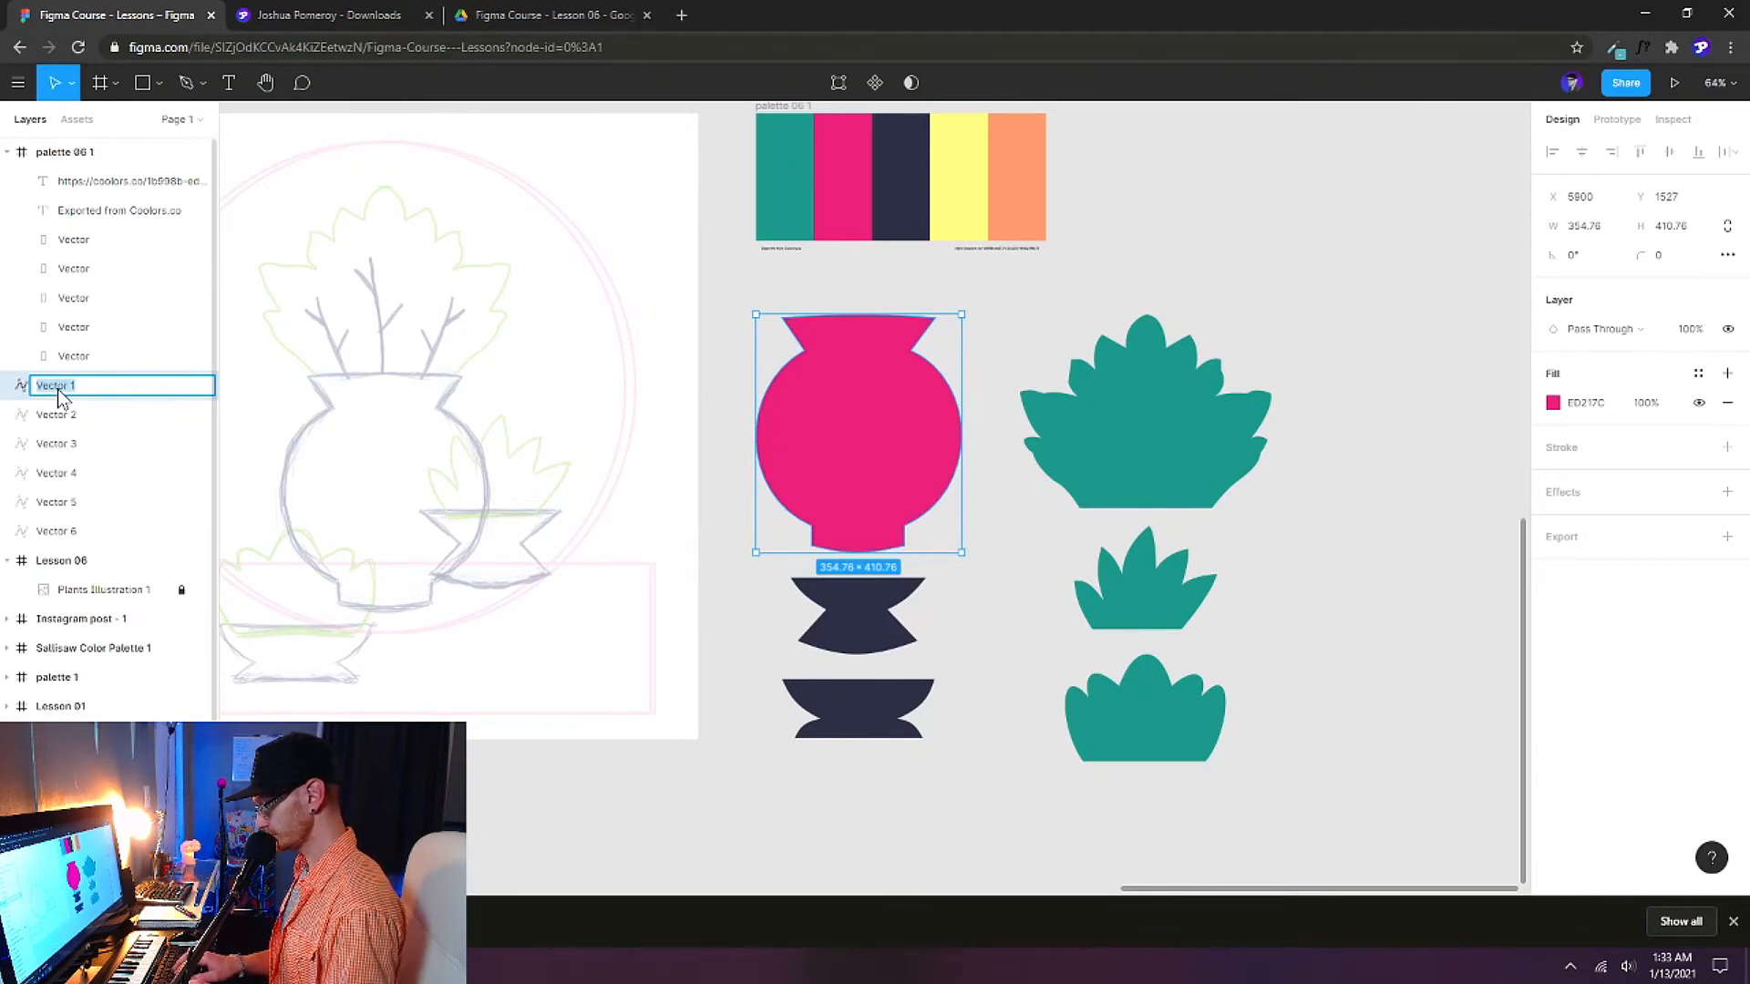
pyautogui.write('Big Vase')
pyautogui.press('Tab')
pyautogui.write('2nd Vase')
pyautogui.press('Tab')
pyautogui.write('3rd Vase')
pyautogui.press('Tab')
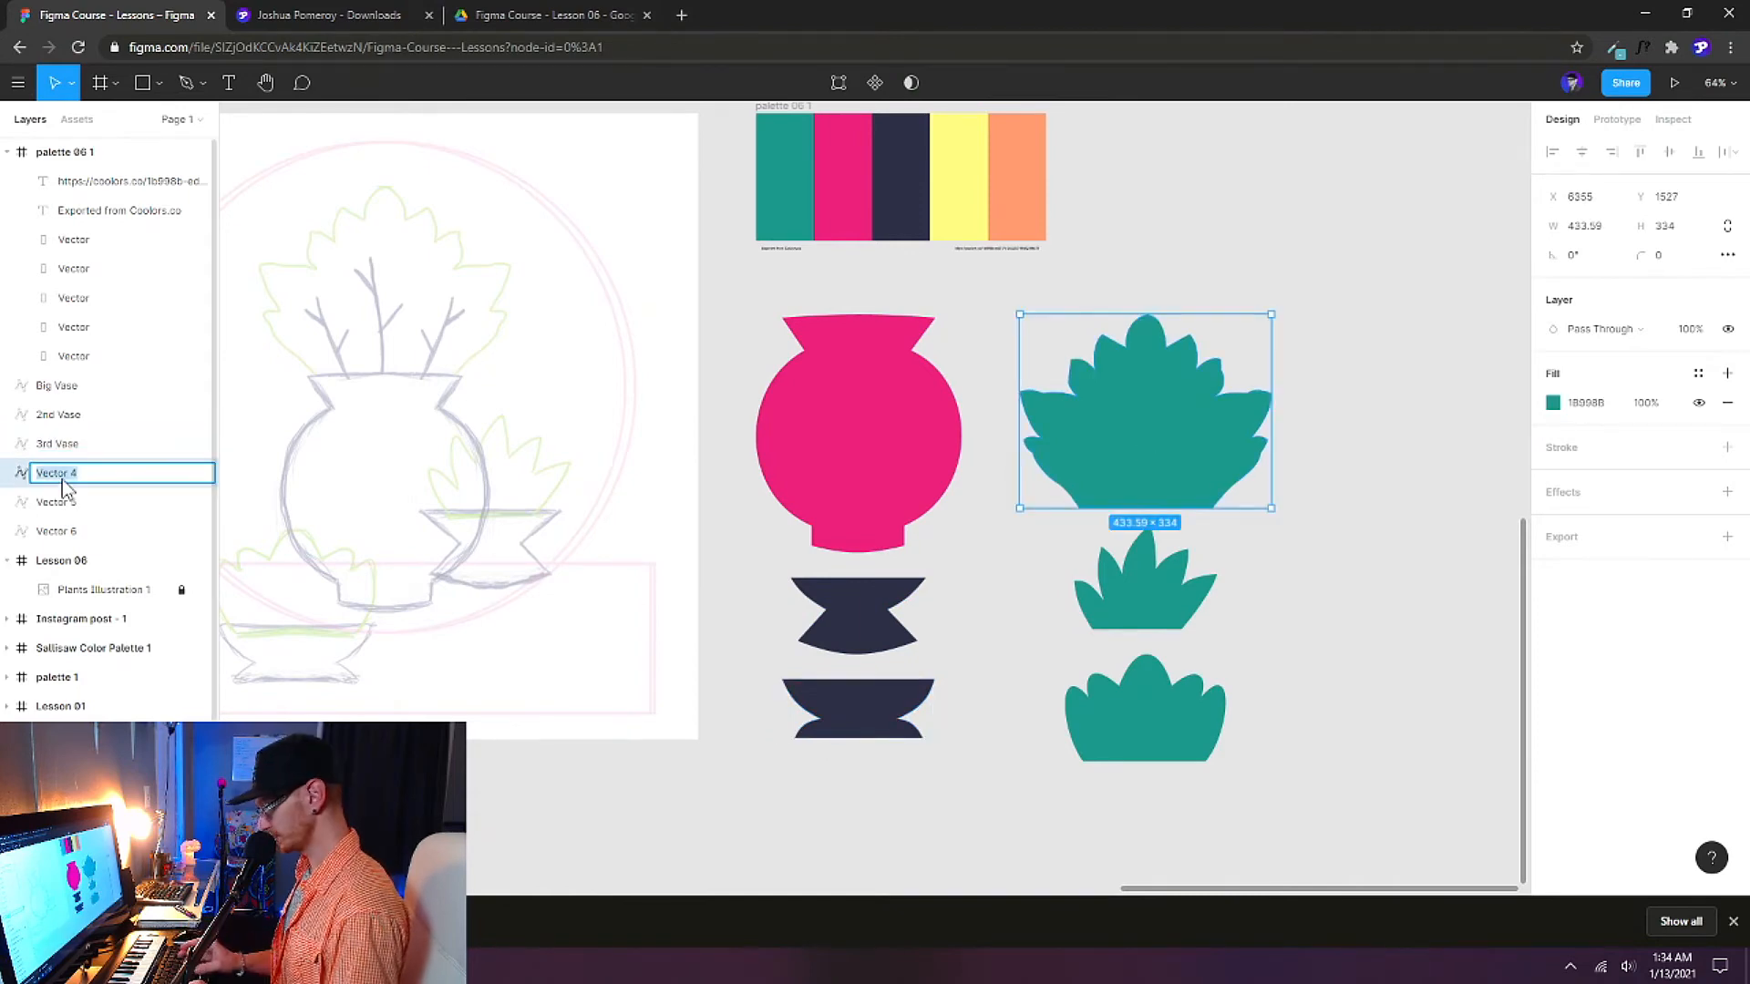
pyautogui.write('Big Leaves')
pyautogui.press('Return')
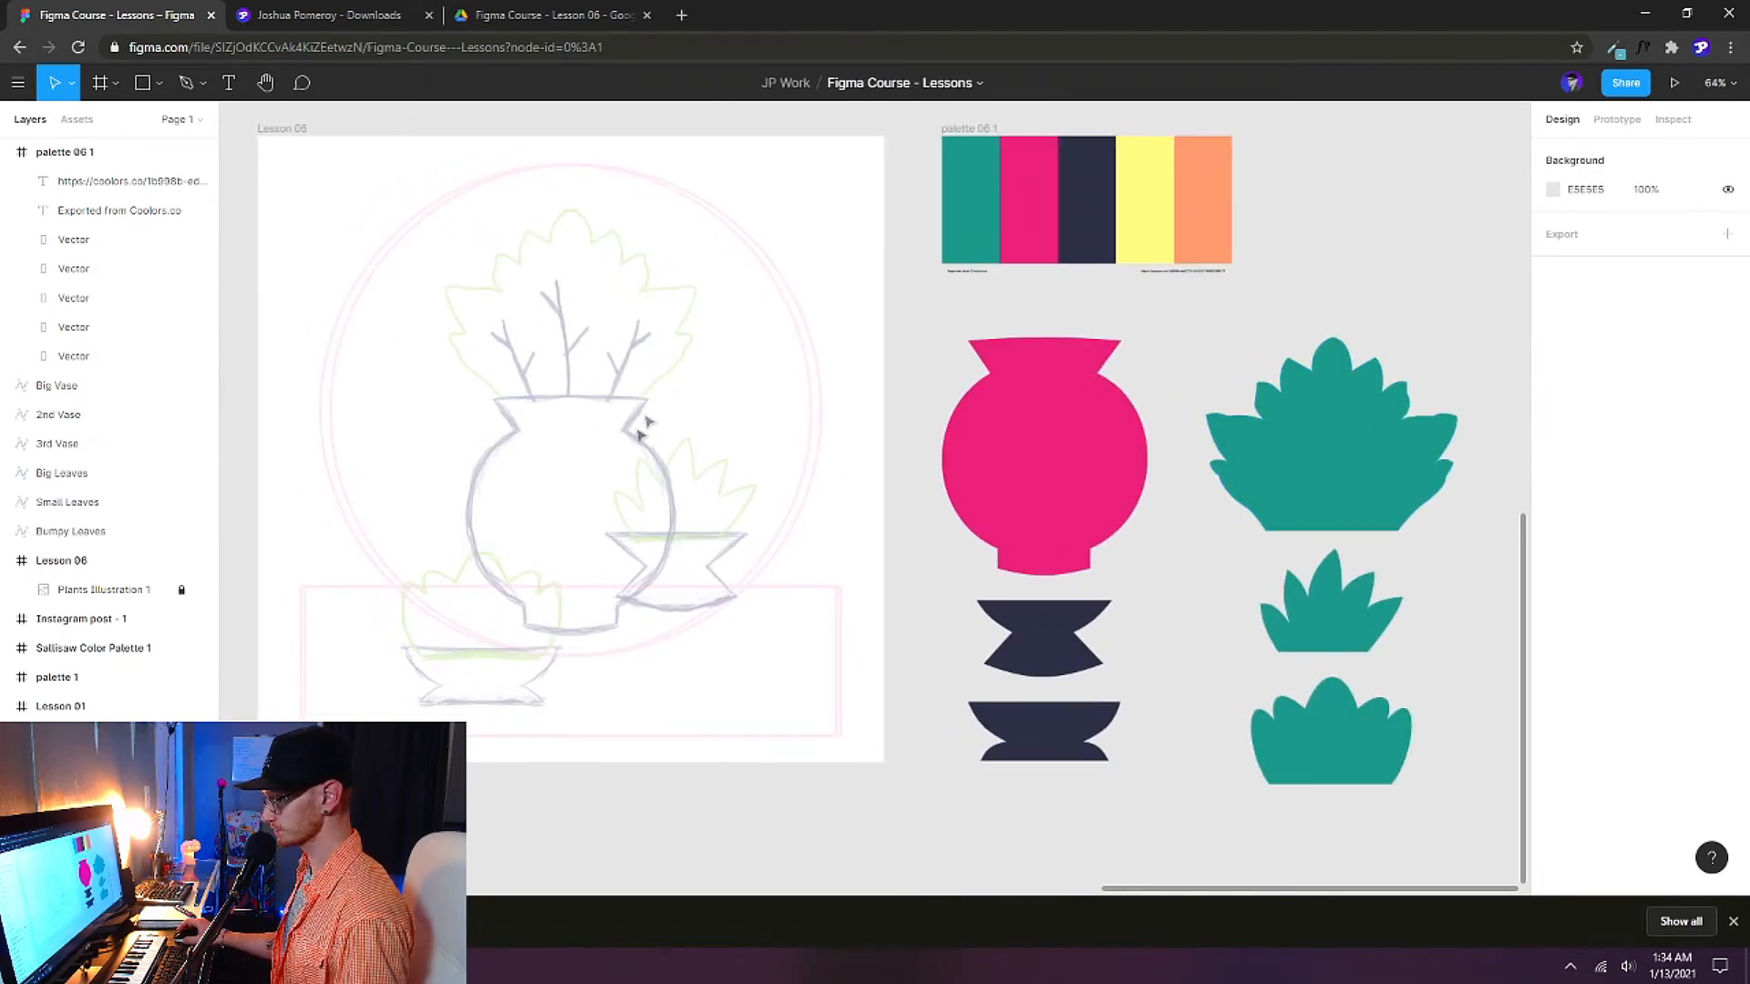
# Trace the left branch's main stem from the big pot's rim to its tip with the Pen tool and bend it to the sketch.
pyautogui.scroll(5, 535, 383)
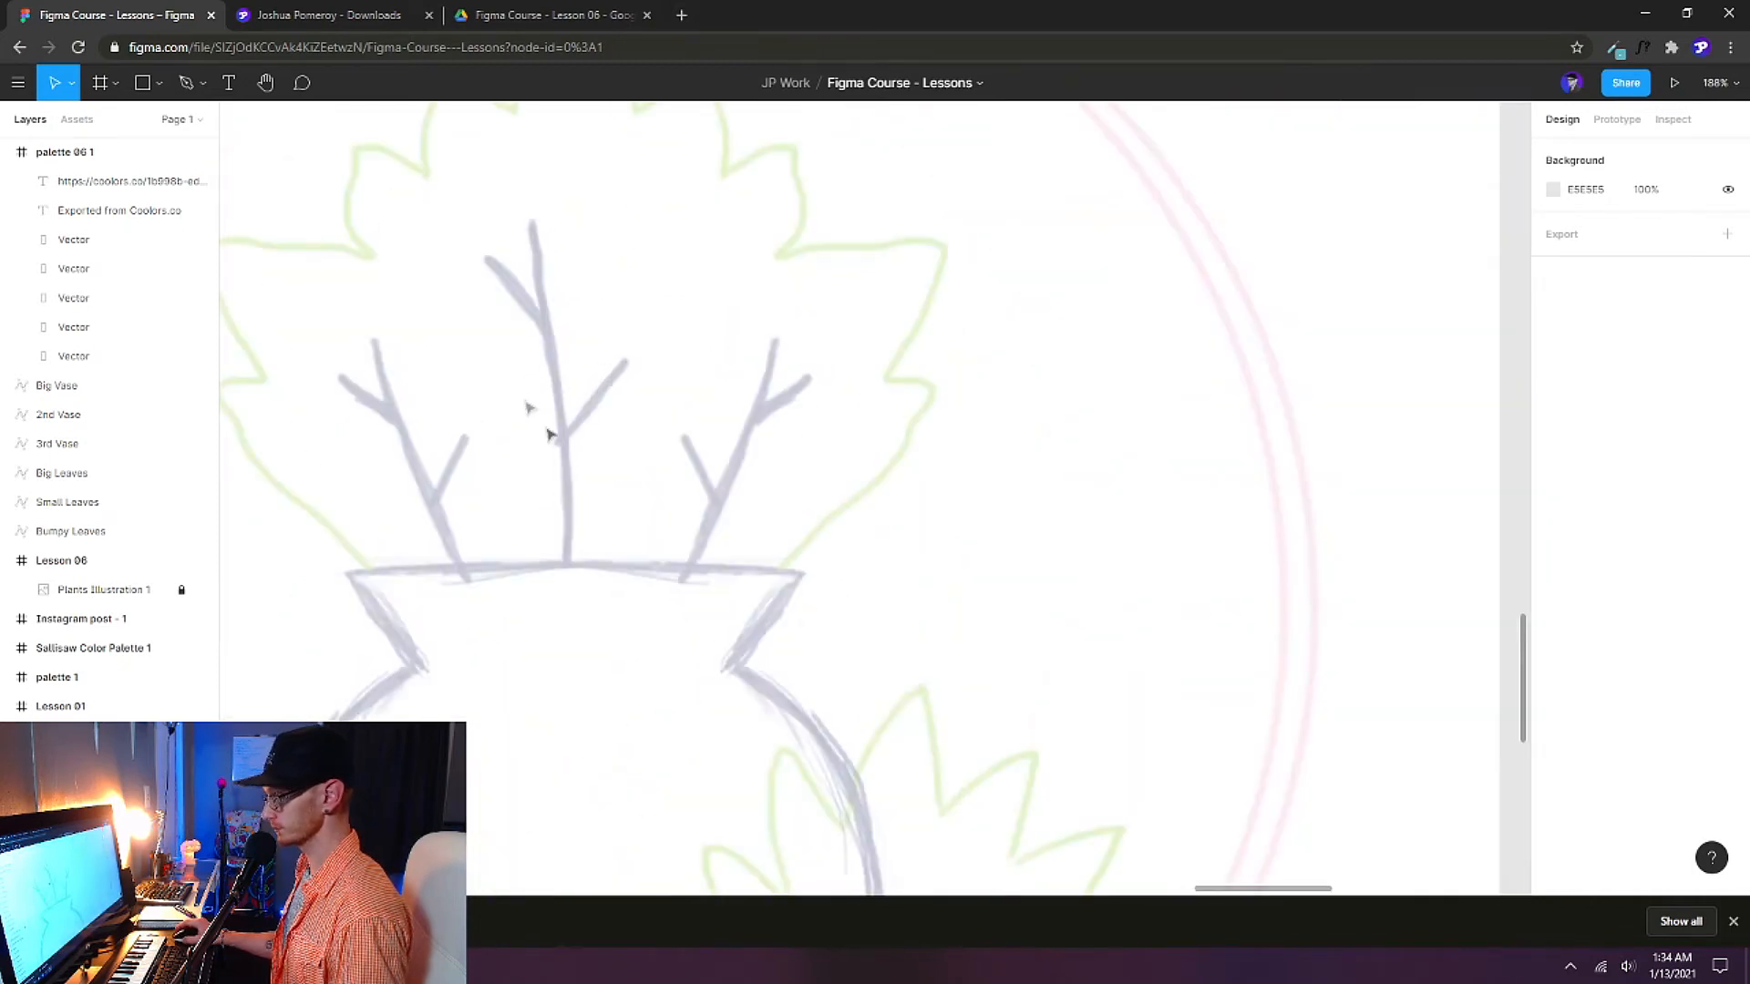
pyautogui.moveTo(672, 506); pyautogui.dragTo(698, 531)
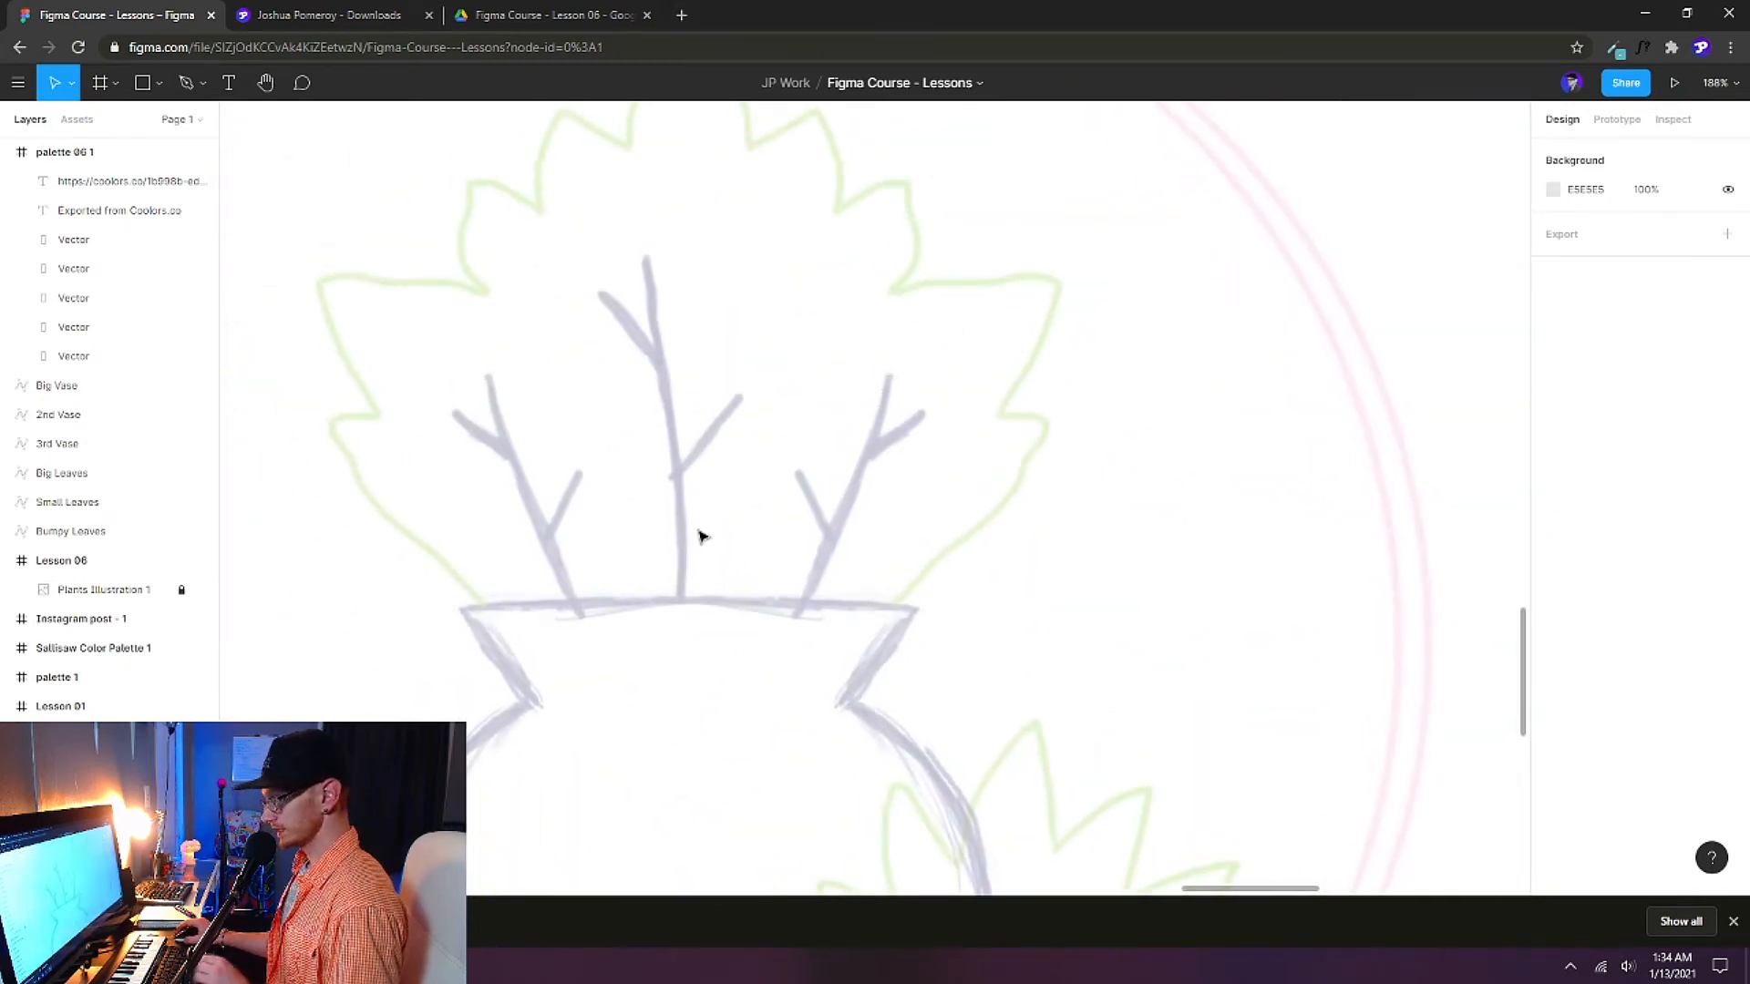
pyautogui.press('p')
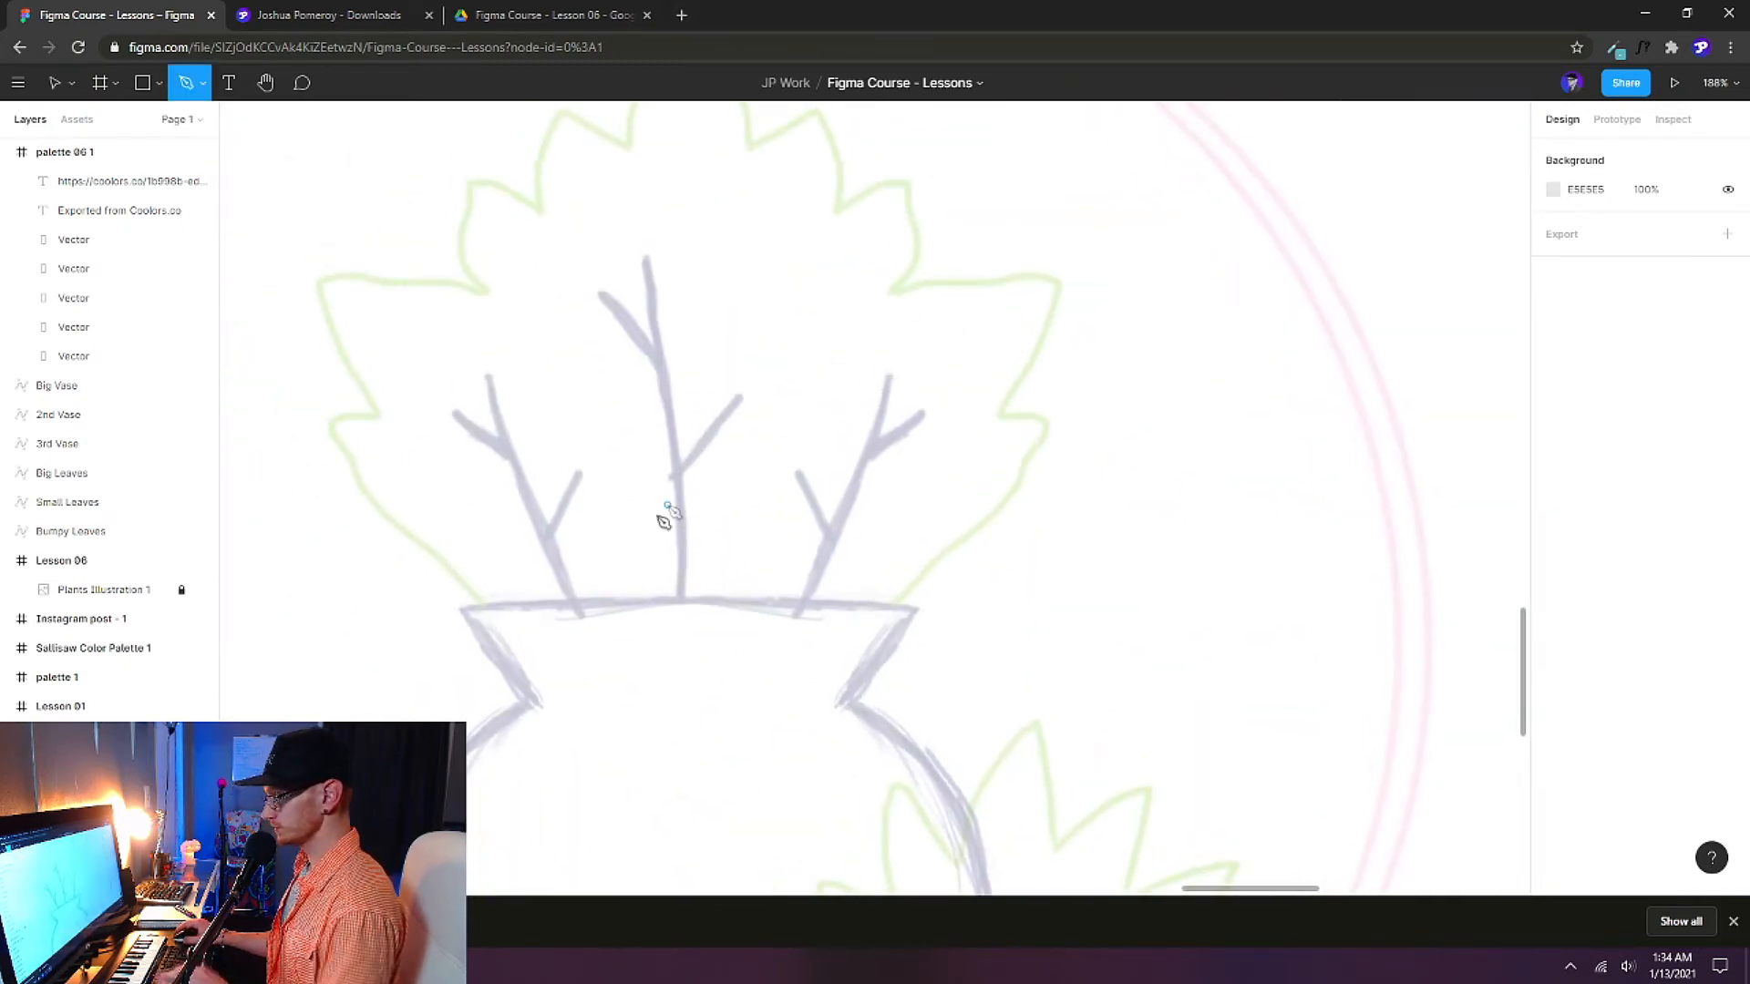
pyautogui.click(585, 621)
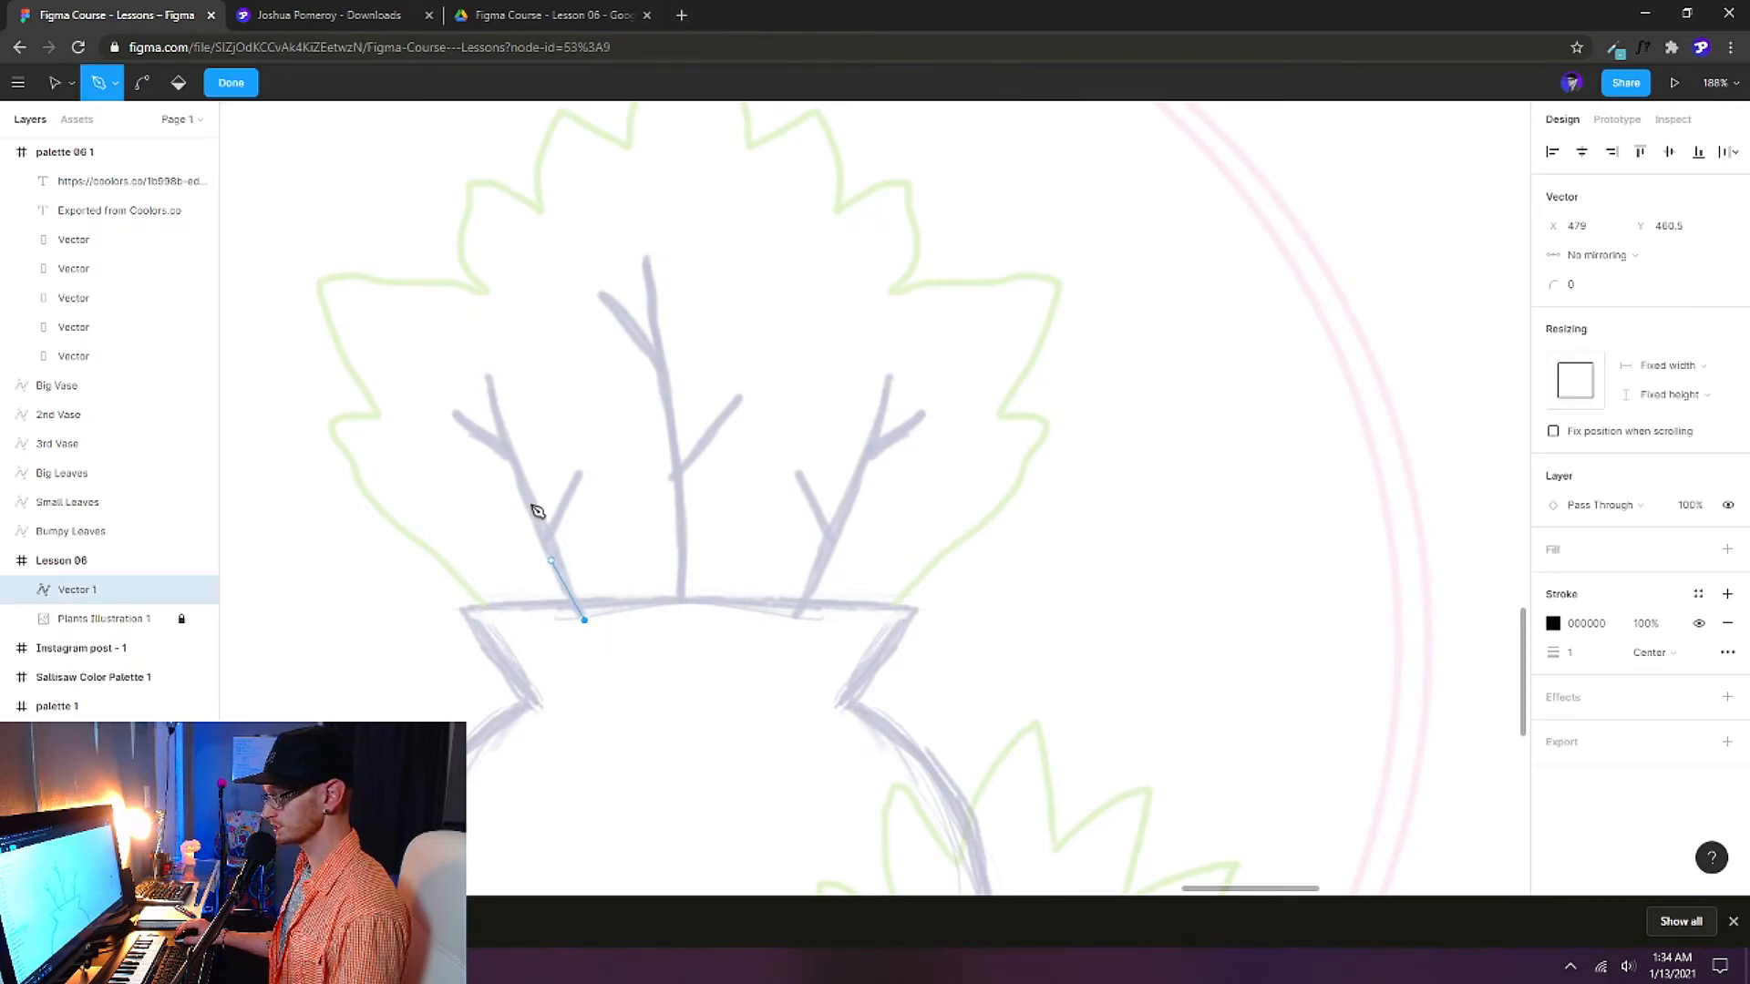
pyautogui.click(489, 378)
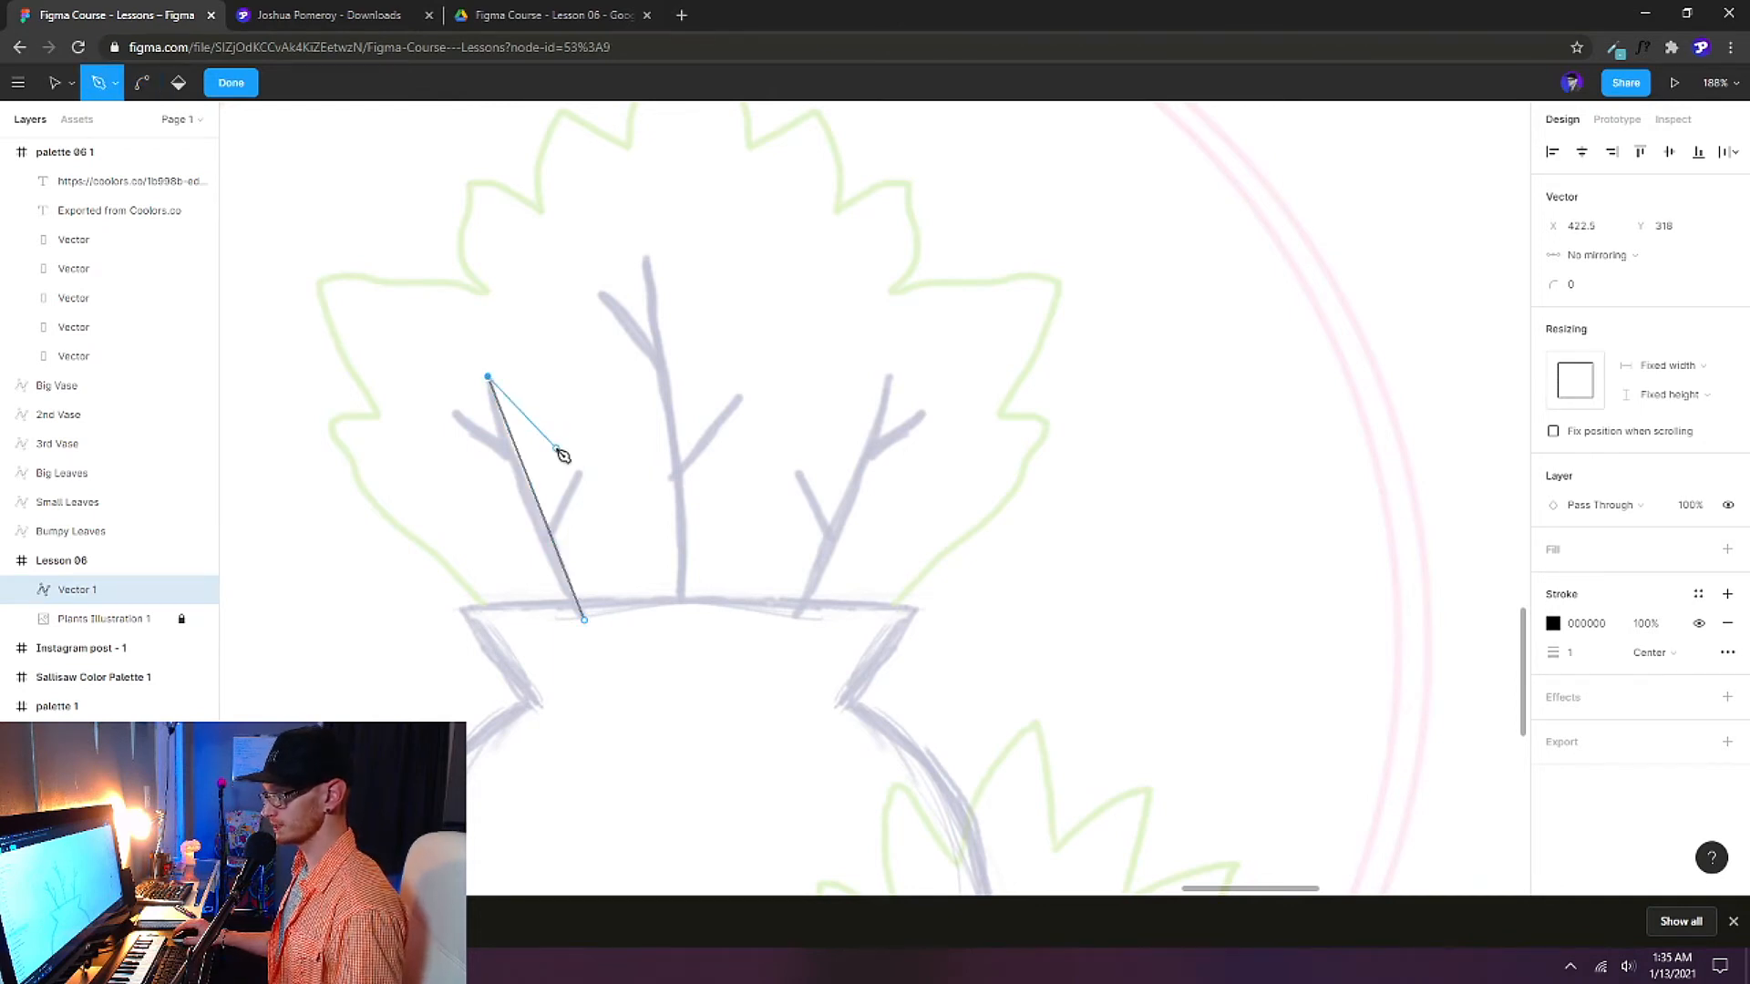
pyautogui.press('ctrl')
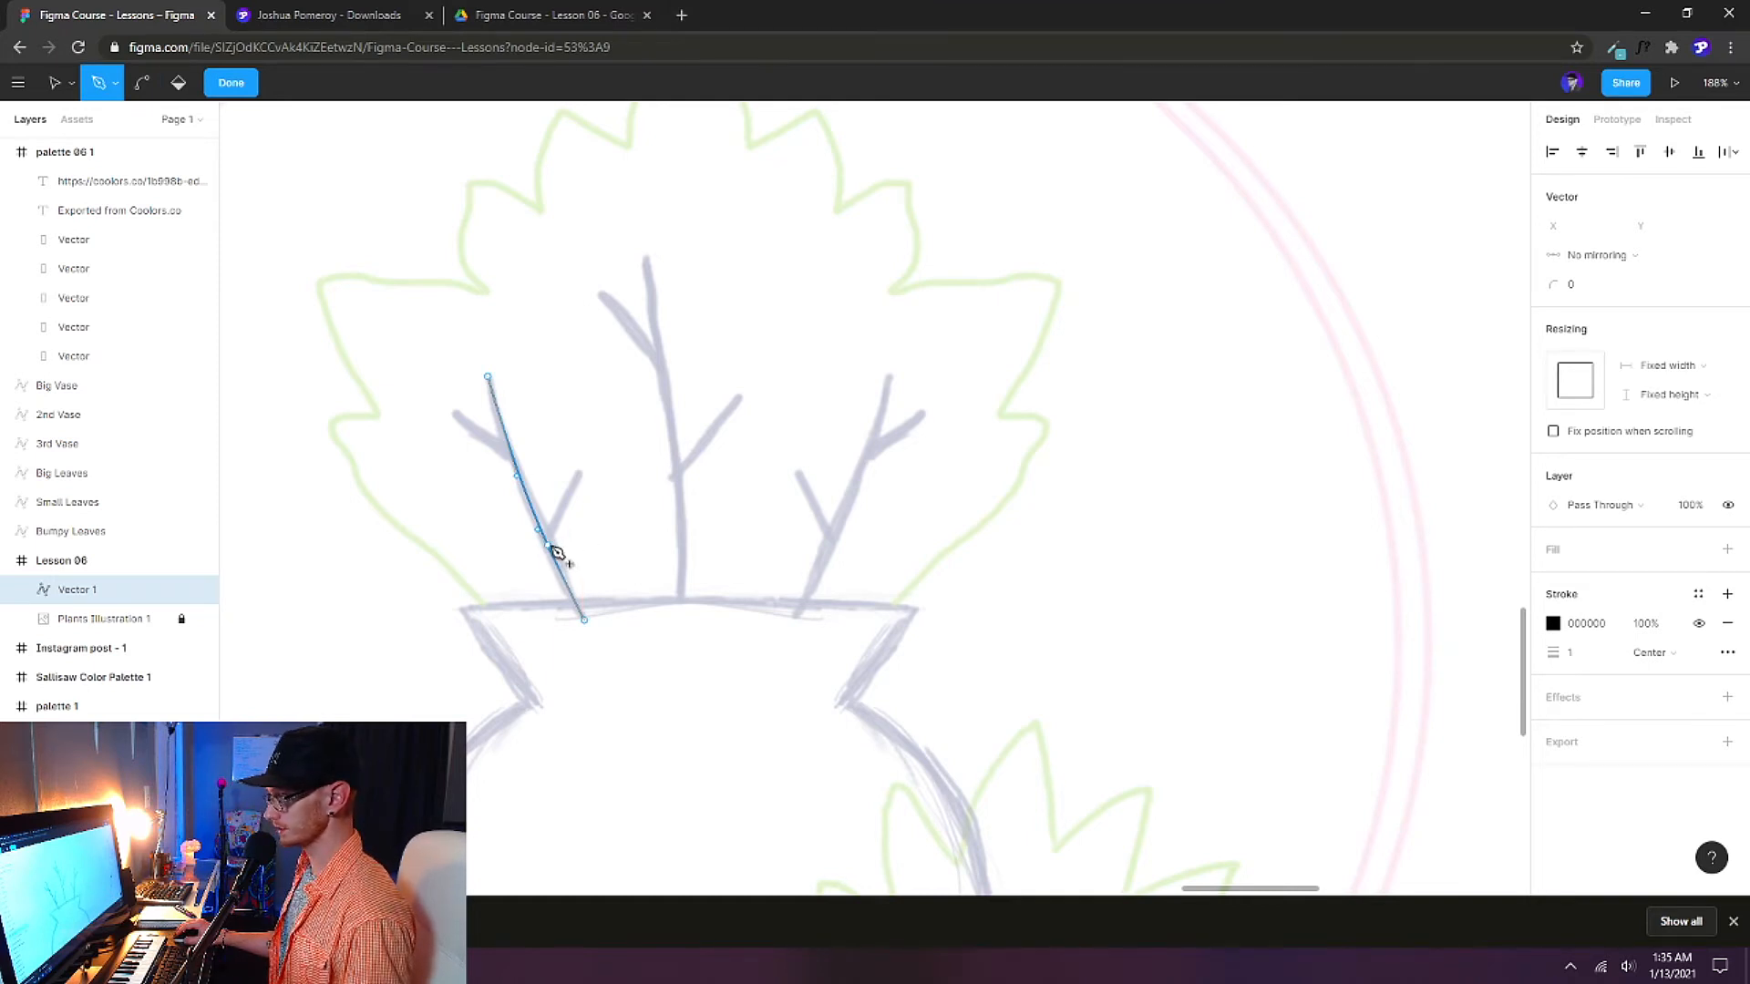
# Add the left branch's two twigs, the lower one to the right and the upper one to the left, as open paths from the stem.
pyautogui.click(547, 545)
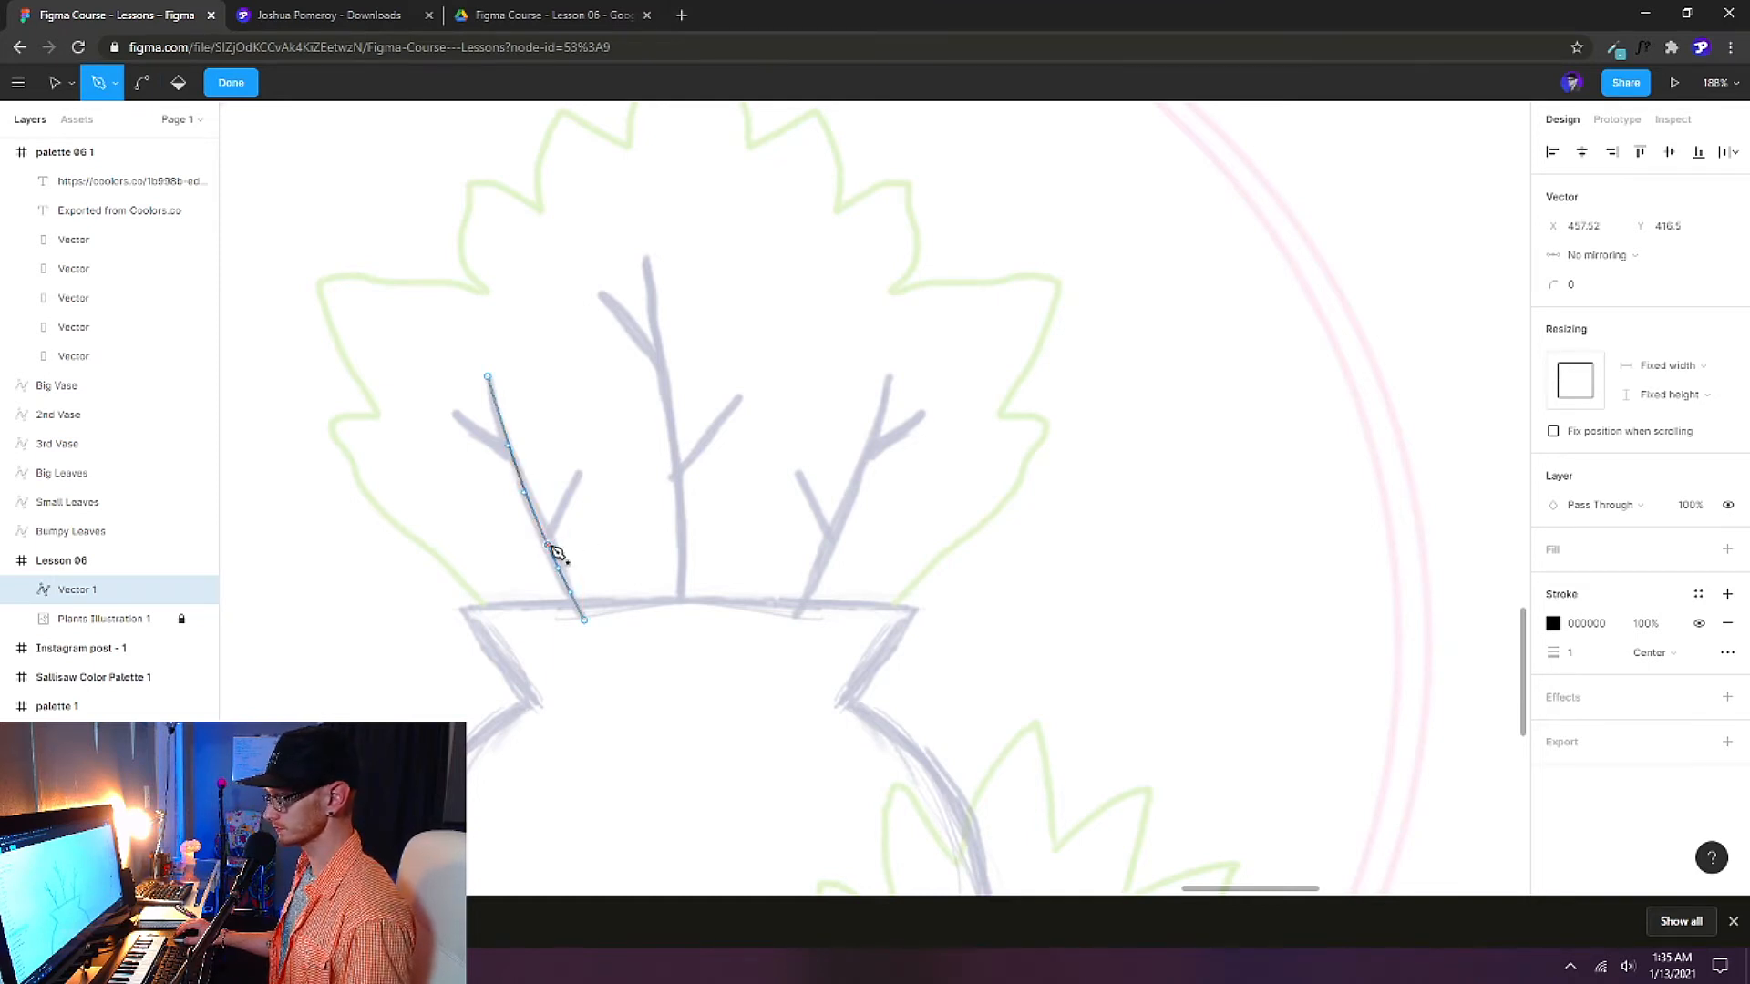
pyautogui.click(580, 475)
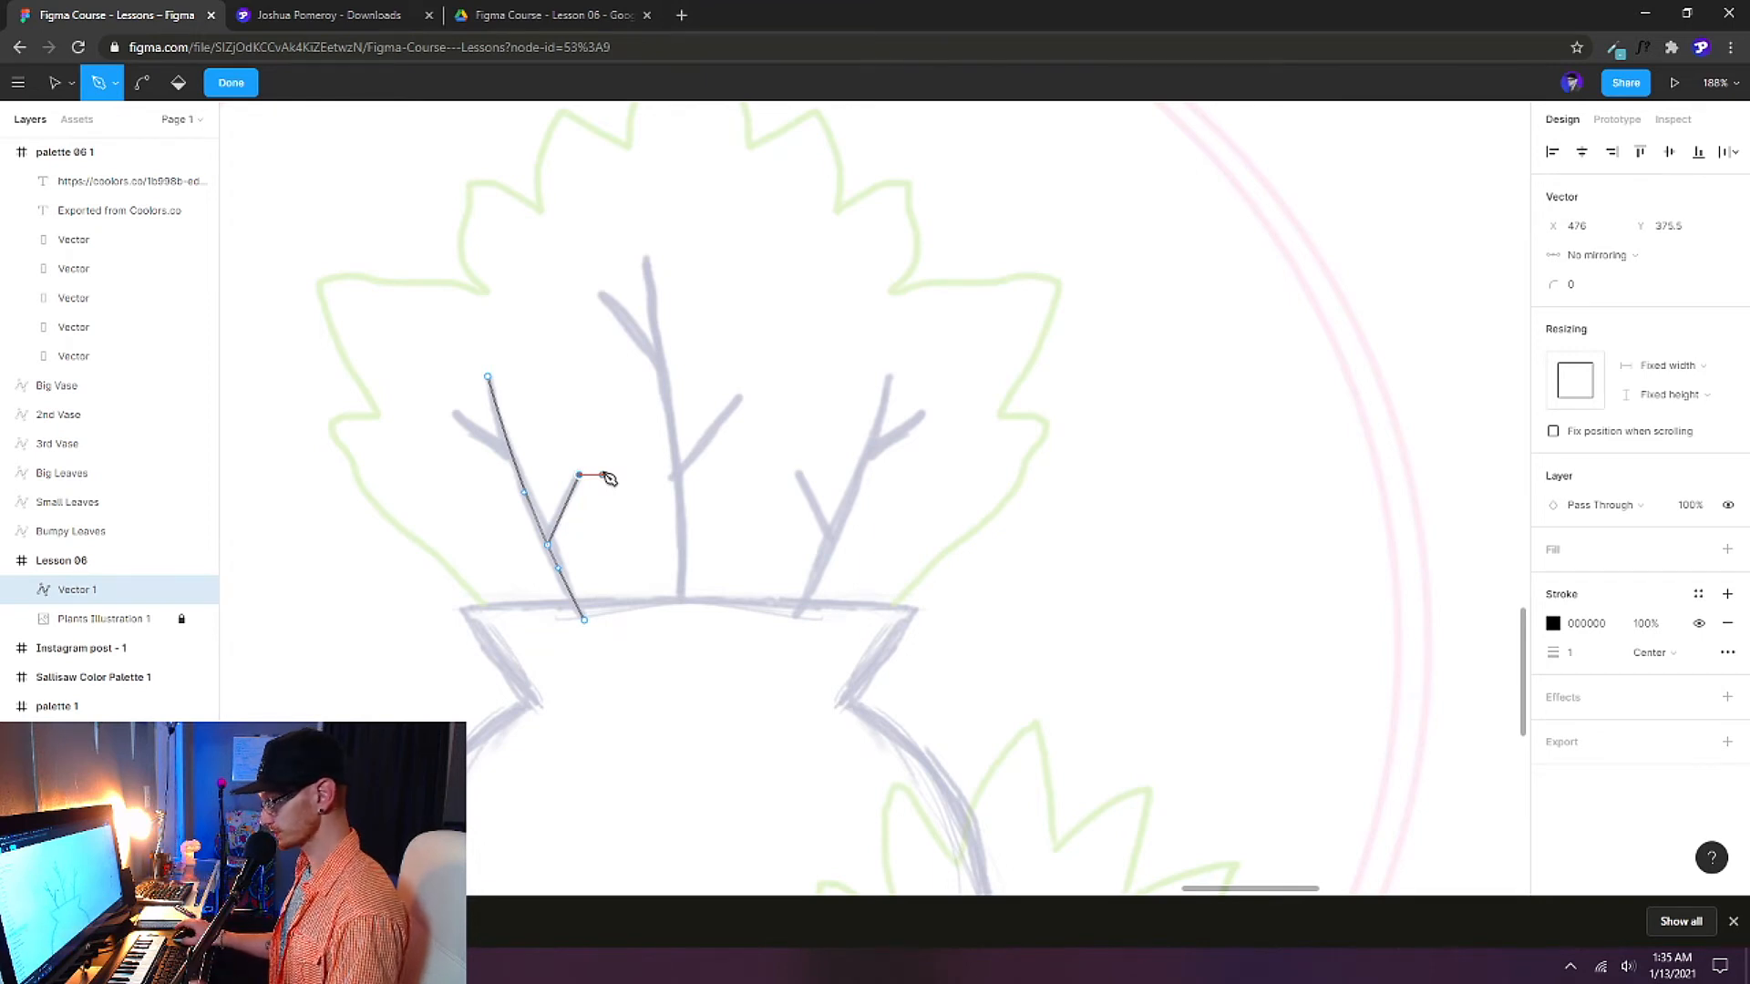
pyautogui.press('Escape')
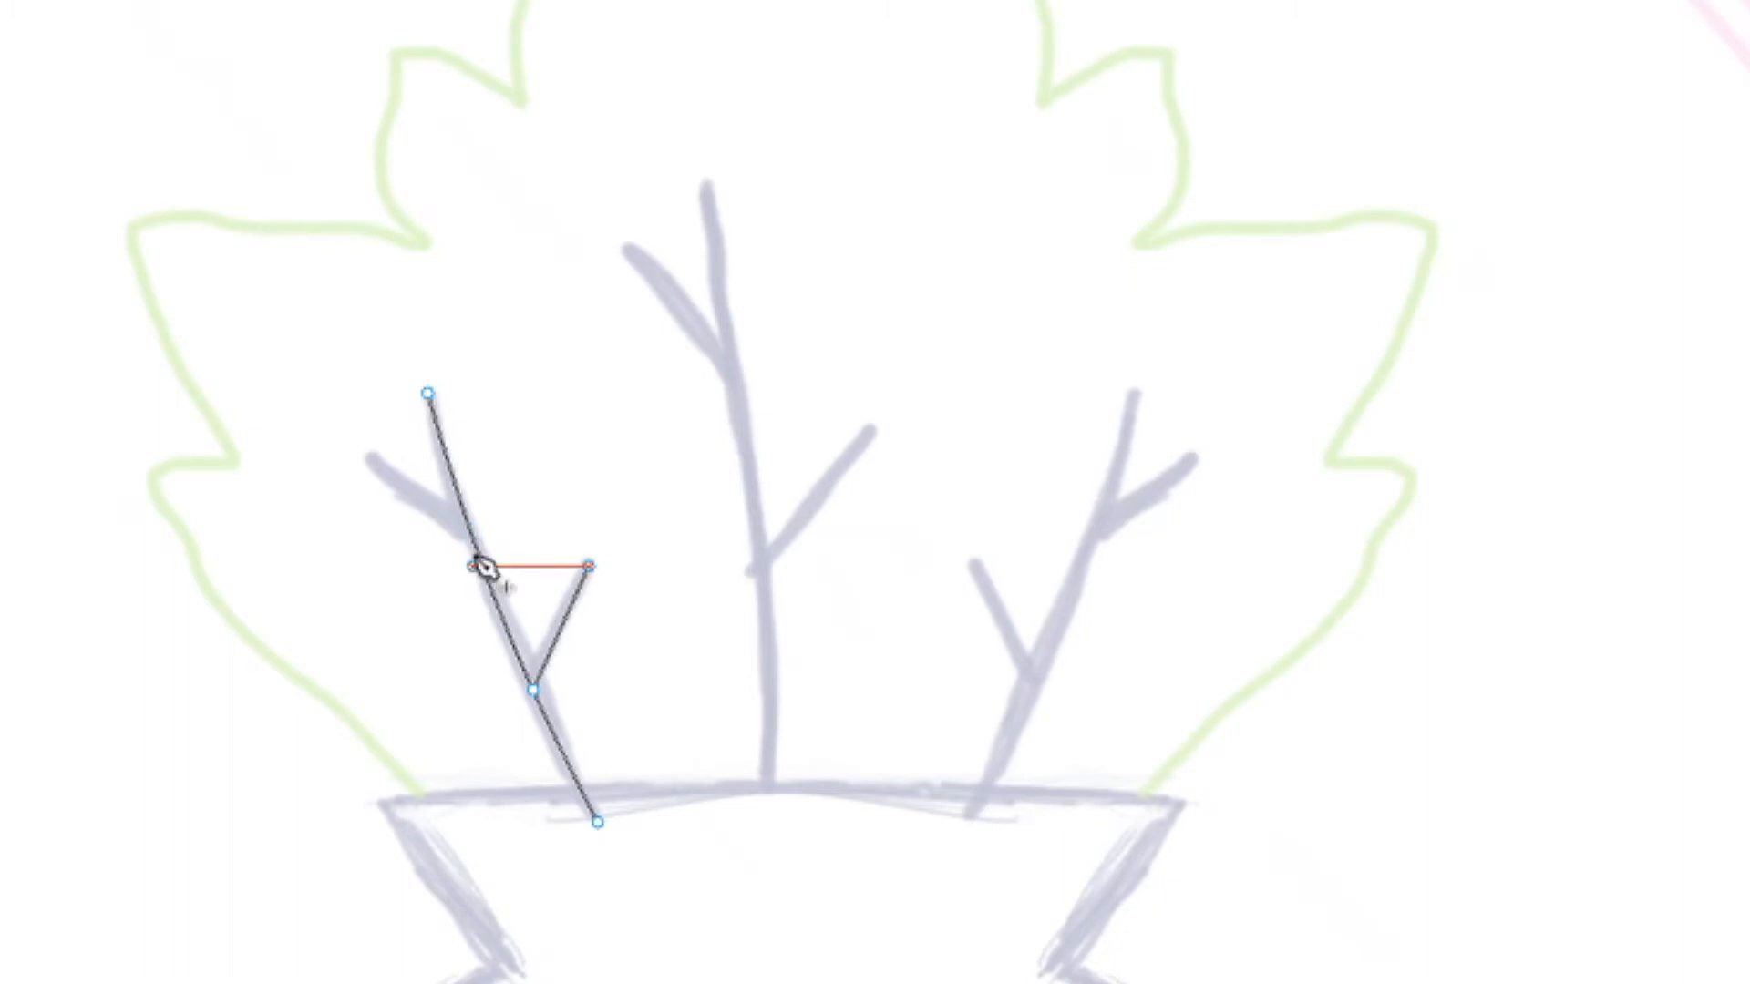
pyautogui.click(472, 536)
pyautogui.click(472, 536)
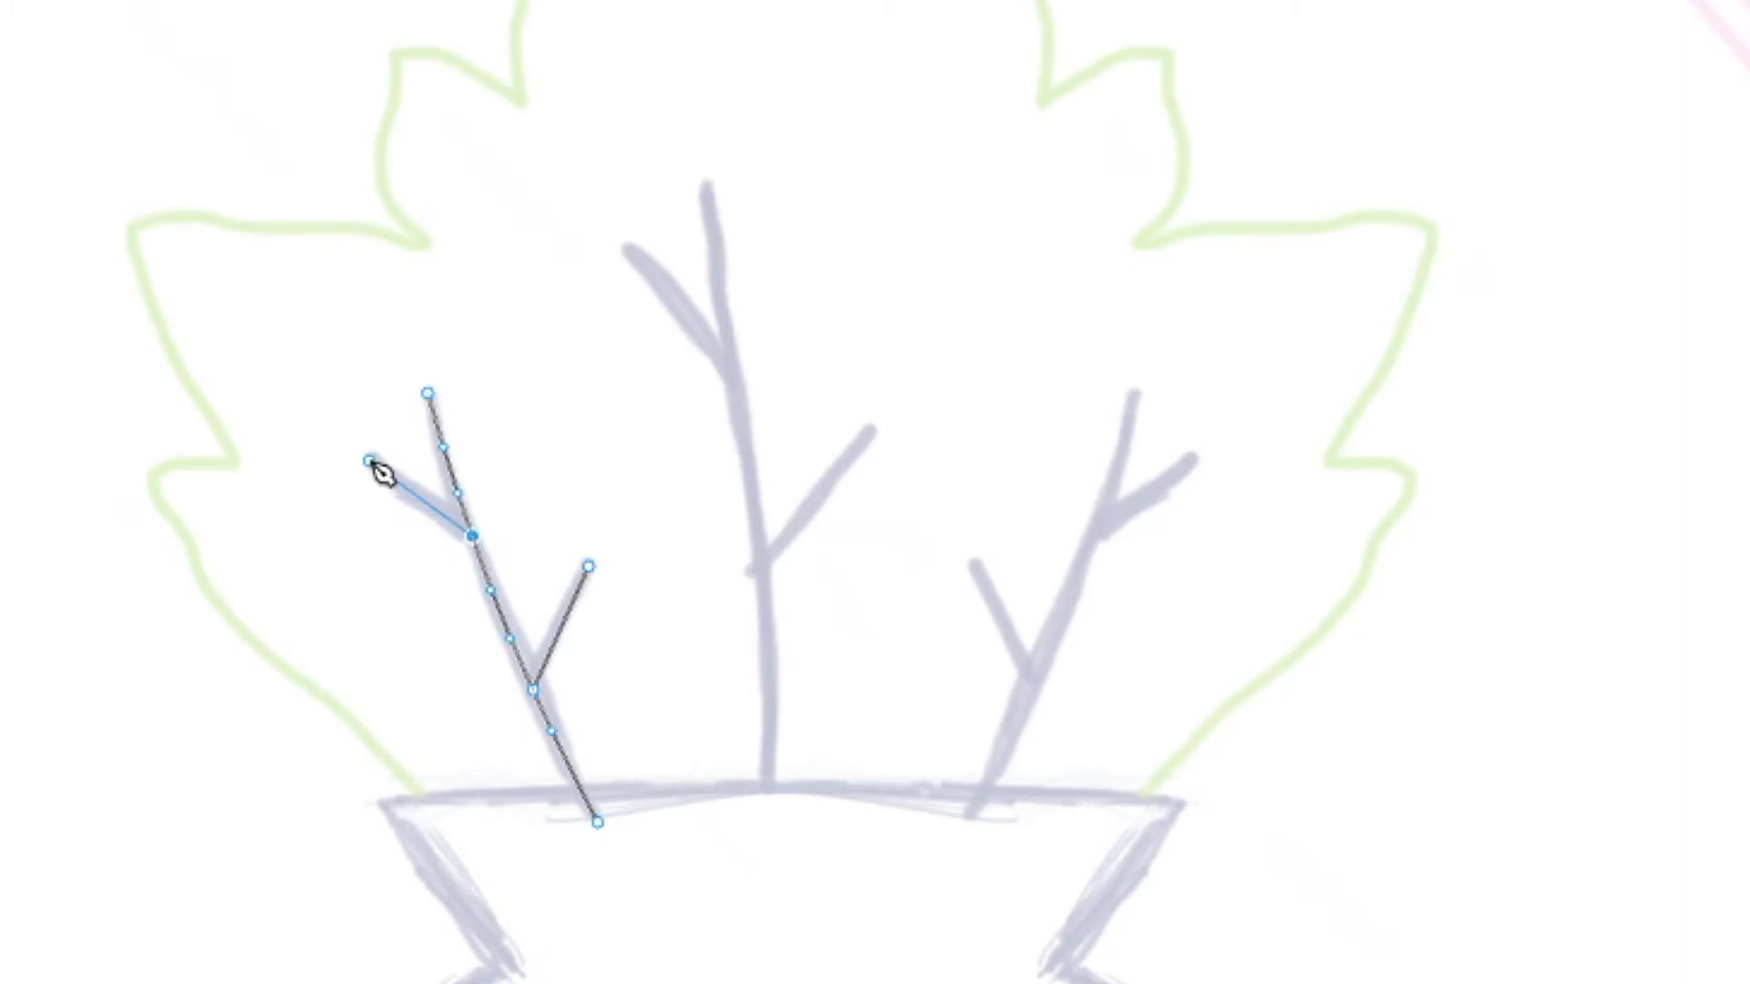
pyautogui.click(369, 461)
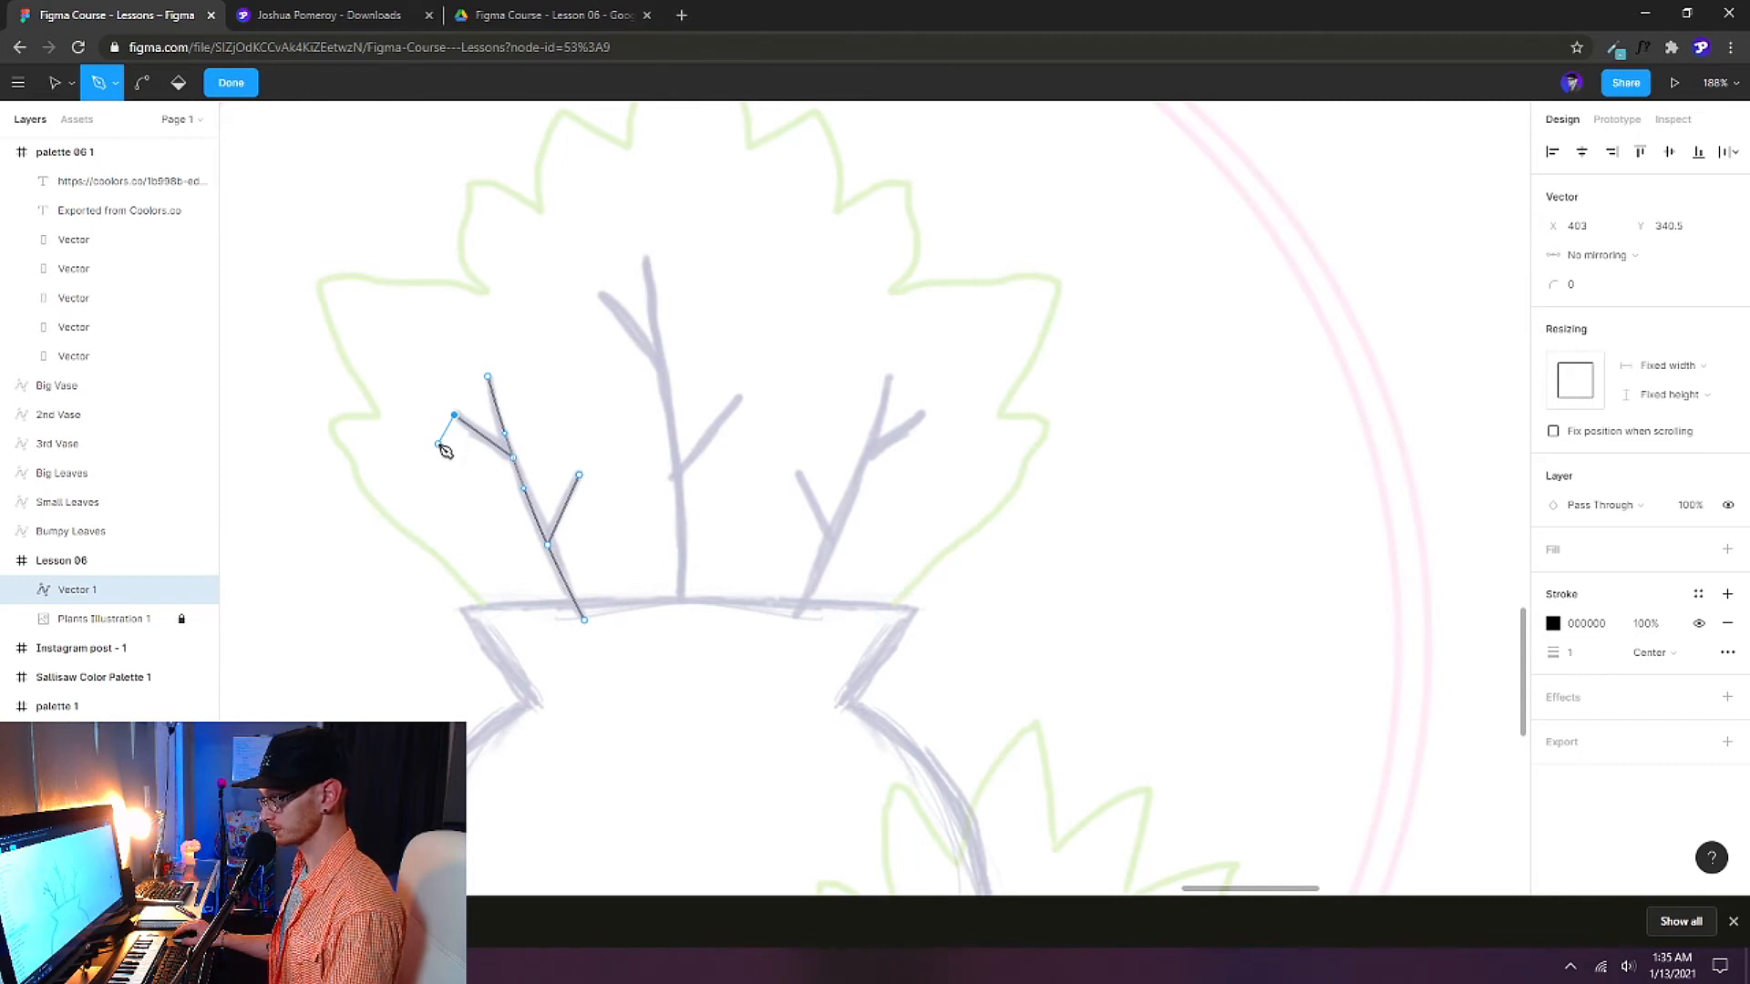
pyautogui.press('Escape')
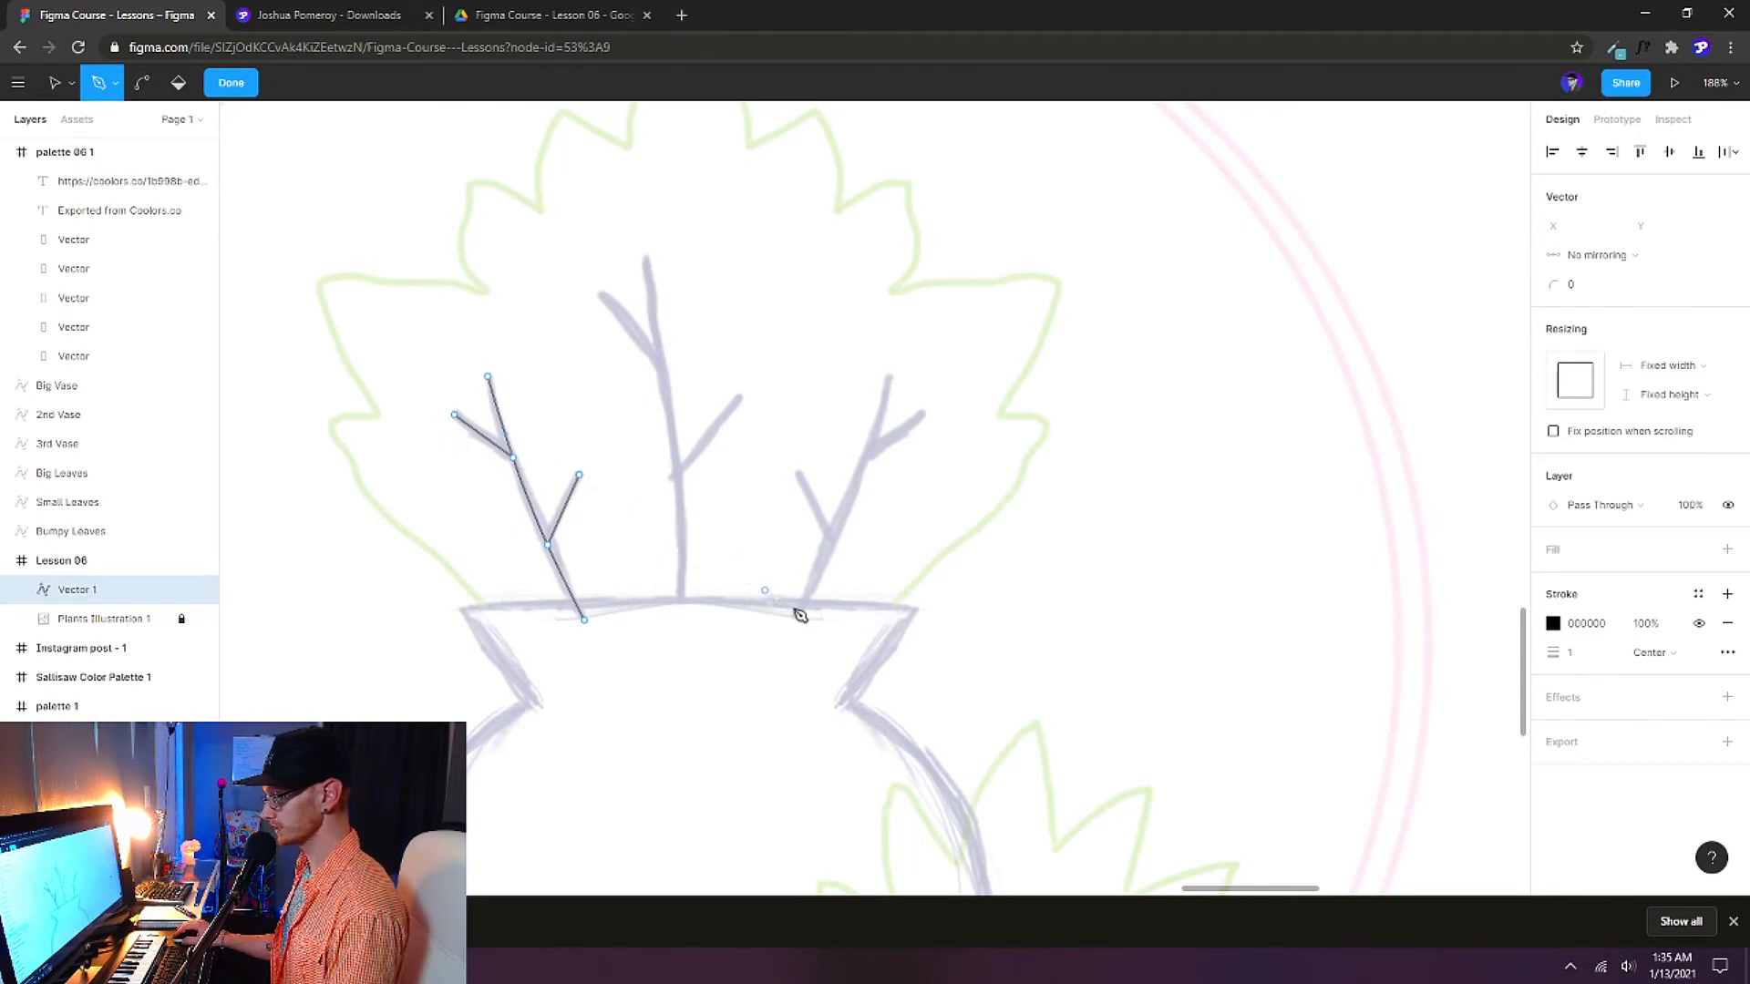
# Trace the middle branch's main stem from the pot rim to its tip and bend it to follow the sketch.
pyautogui.click(682, 620)
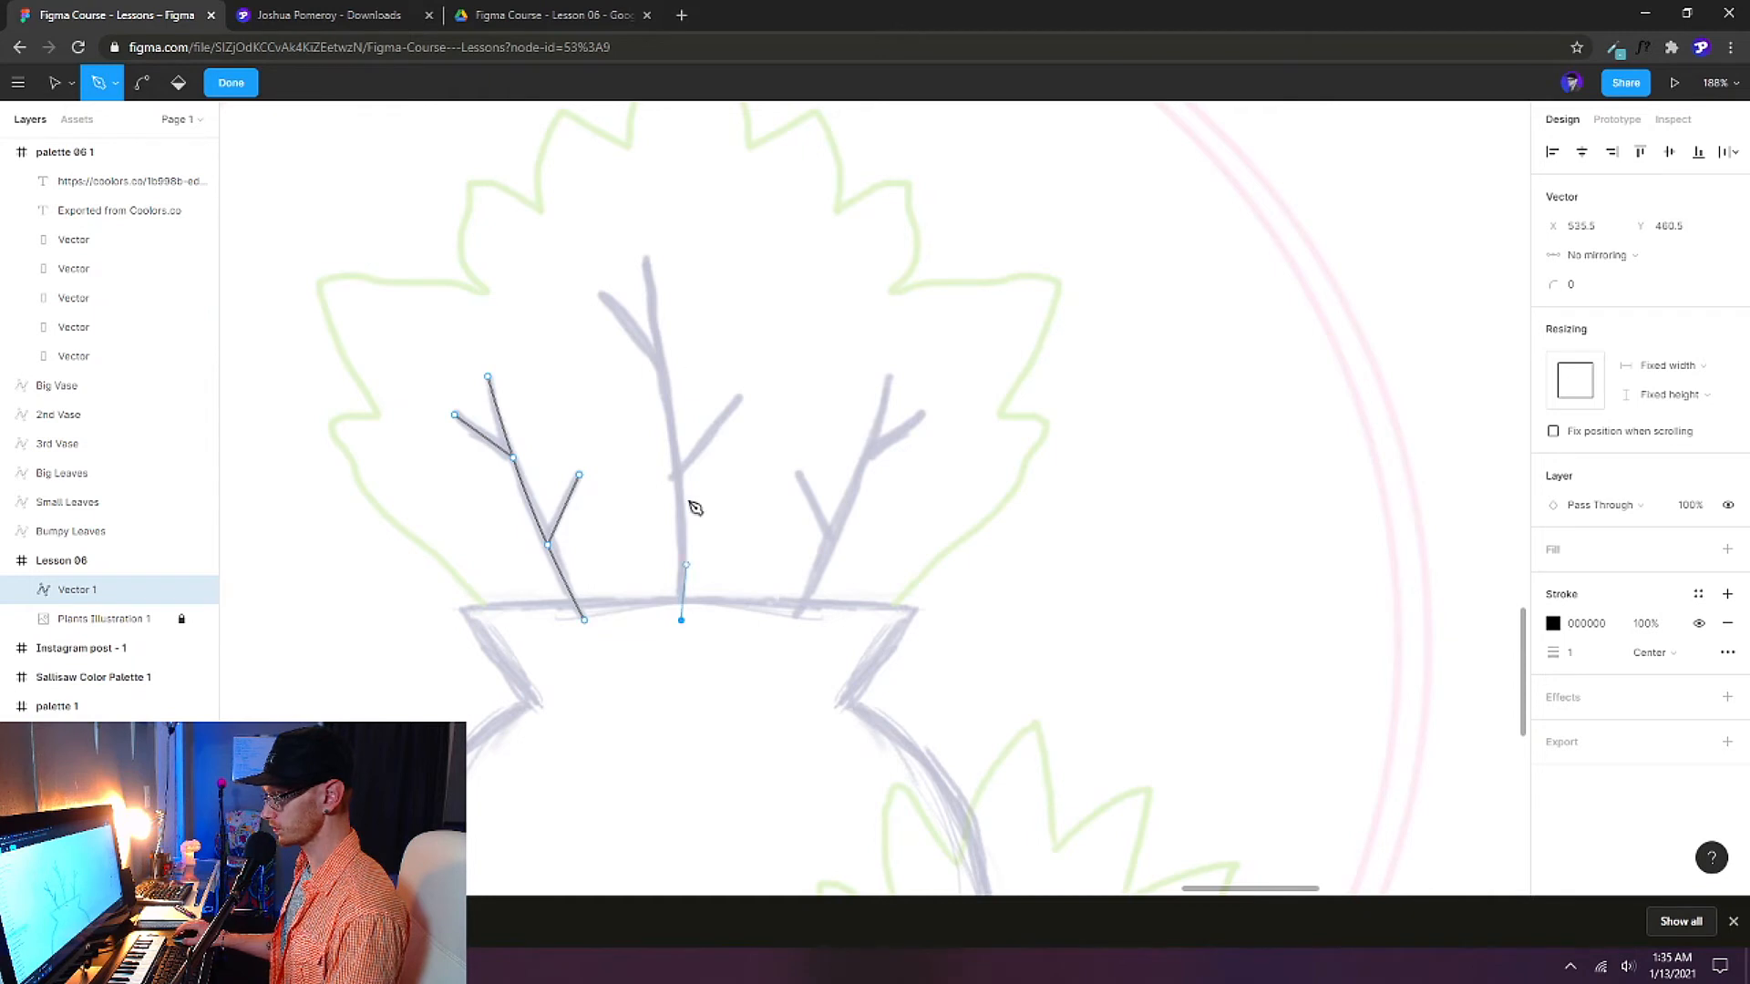
pyautogui.click(647, 264)
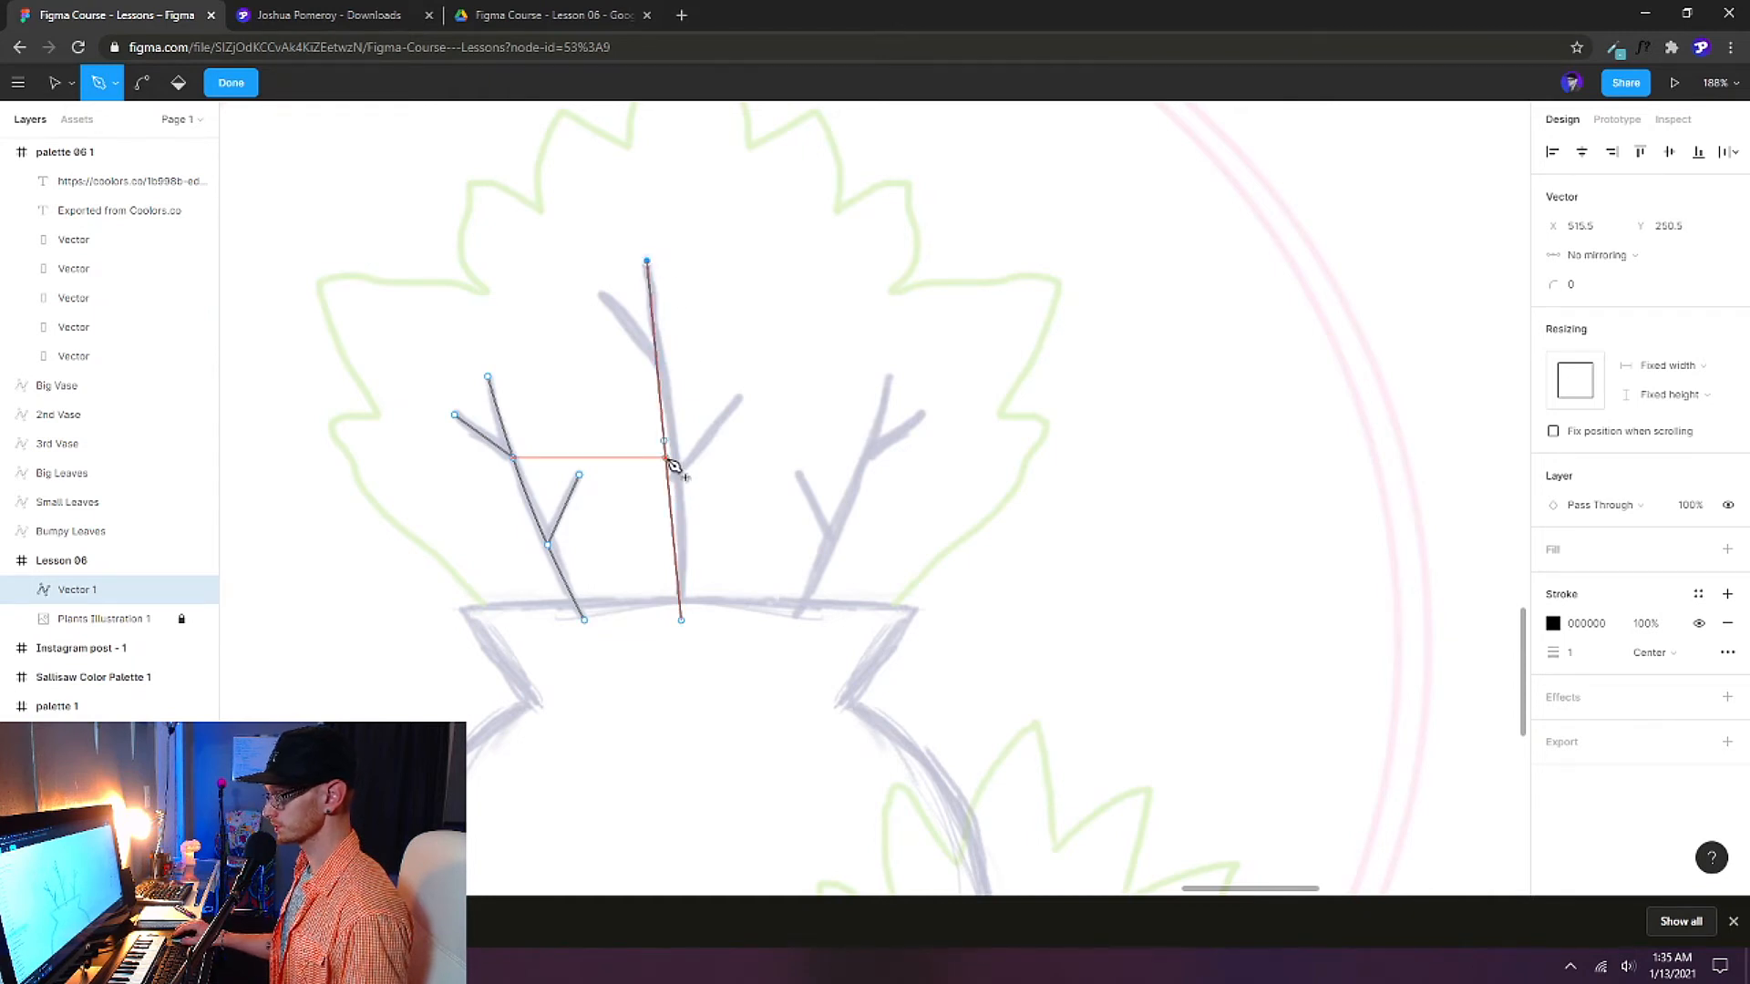
pyautogui.press('ctrl')
pyautogui.moveTo(682, 465); pyautogui.dragTo(679, 467)
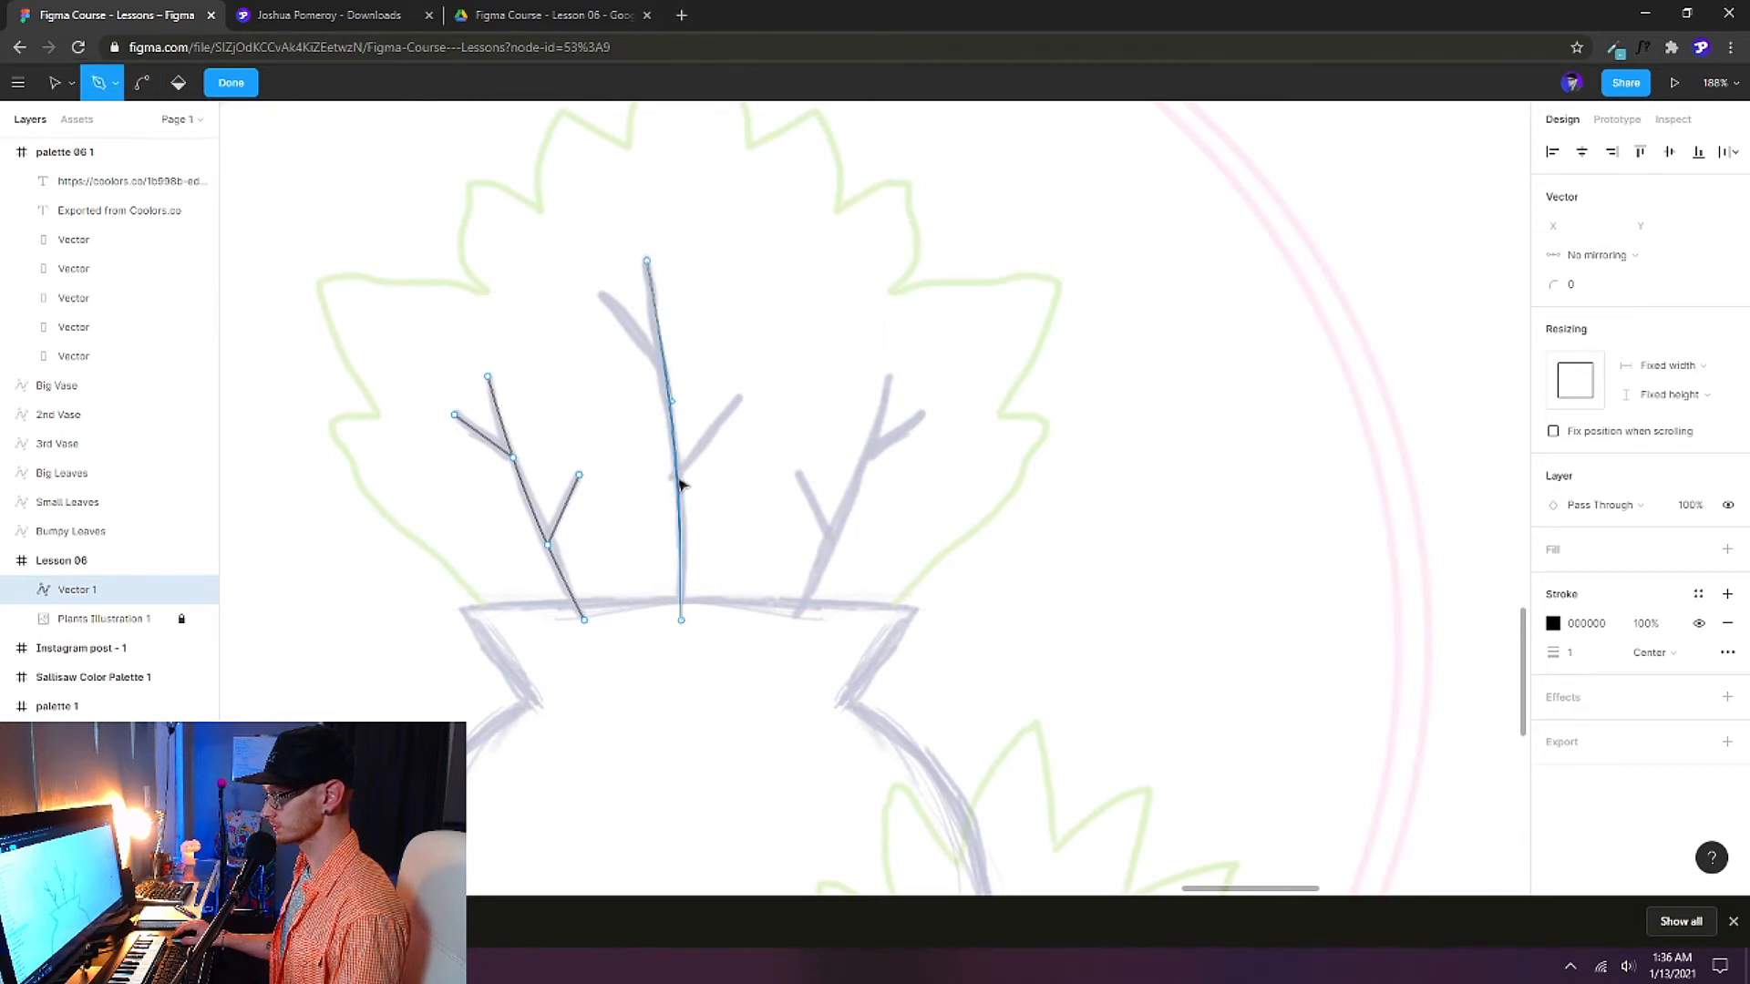
# Add the middle branch's curved upper-left twig and straight lower-right twig, each starting from a new point on the stem.
pyautogui.click(672, 380)
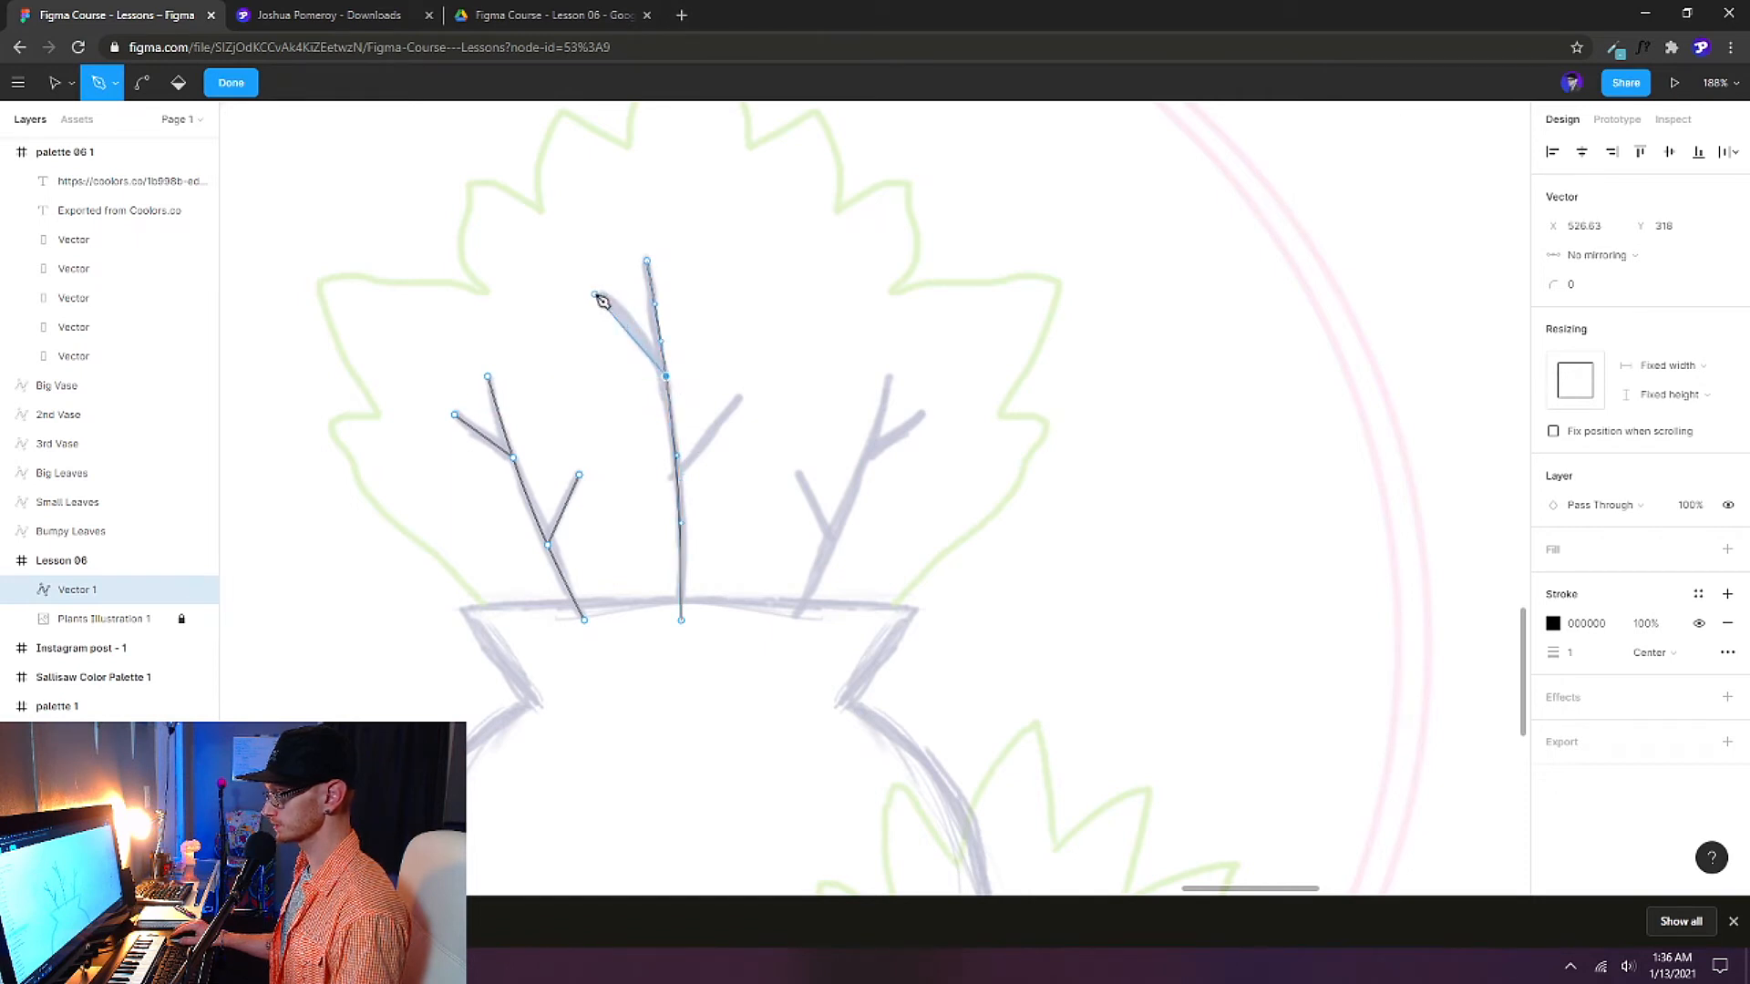
pyautogui.moveTo(601, 285); pyautogui.dragTo(575, 284)
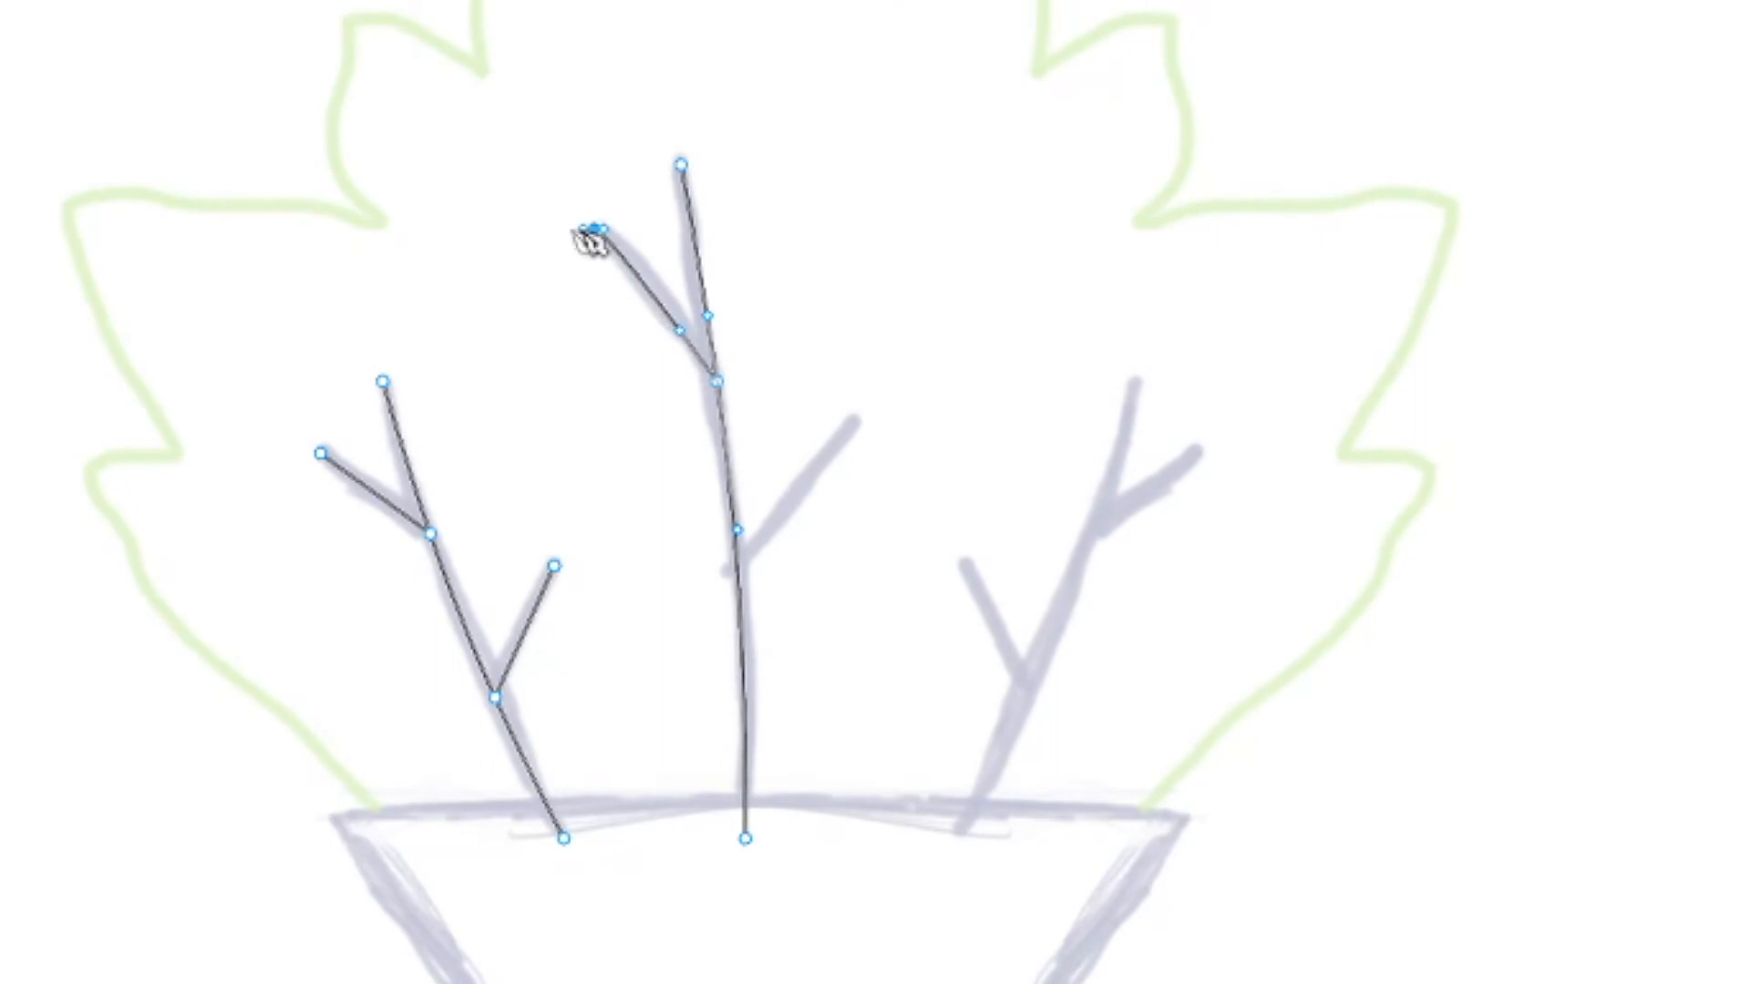
pyautogui.moveTo(560, 223); pyautogui.dragTo(556, 198)
pyautogui.press('Escape')
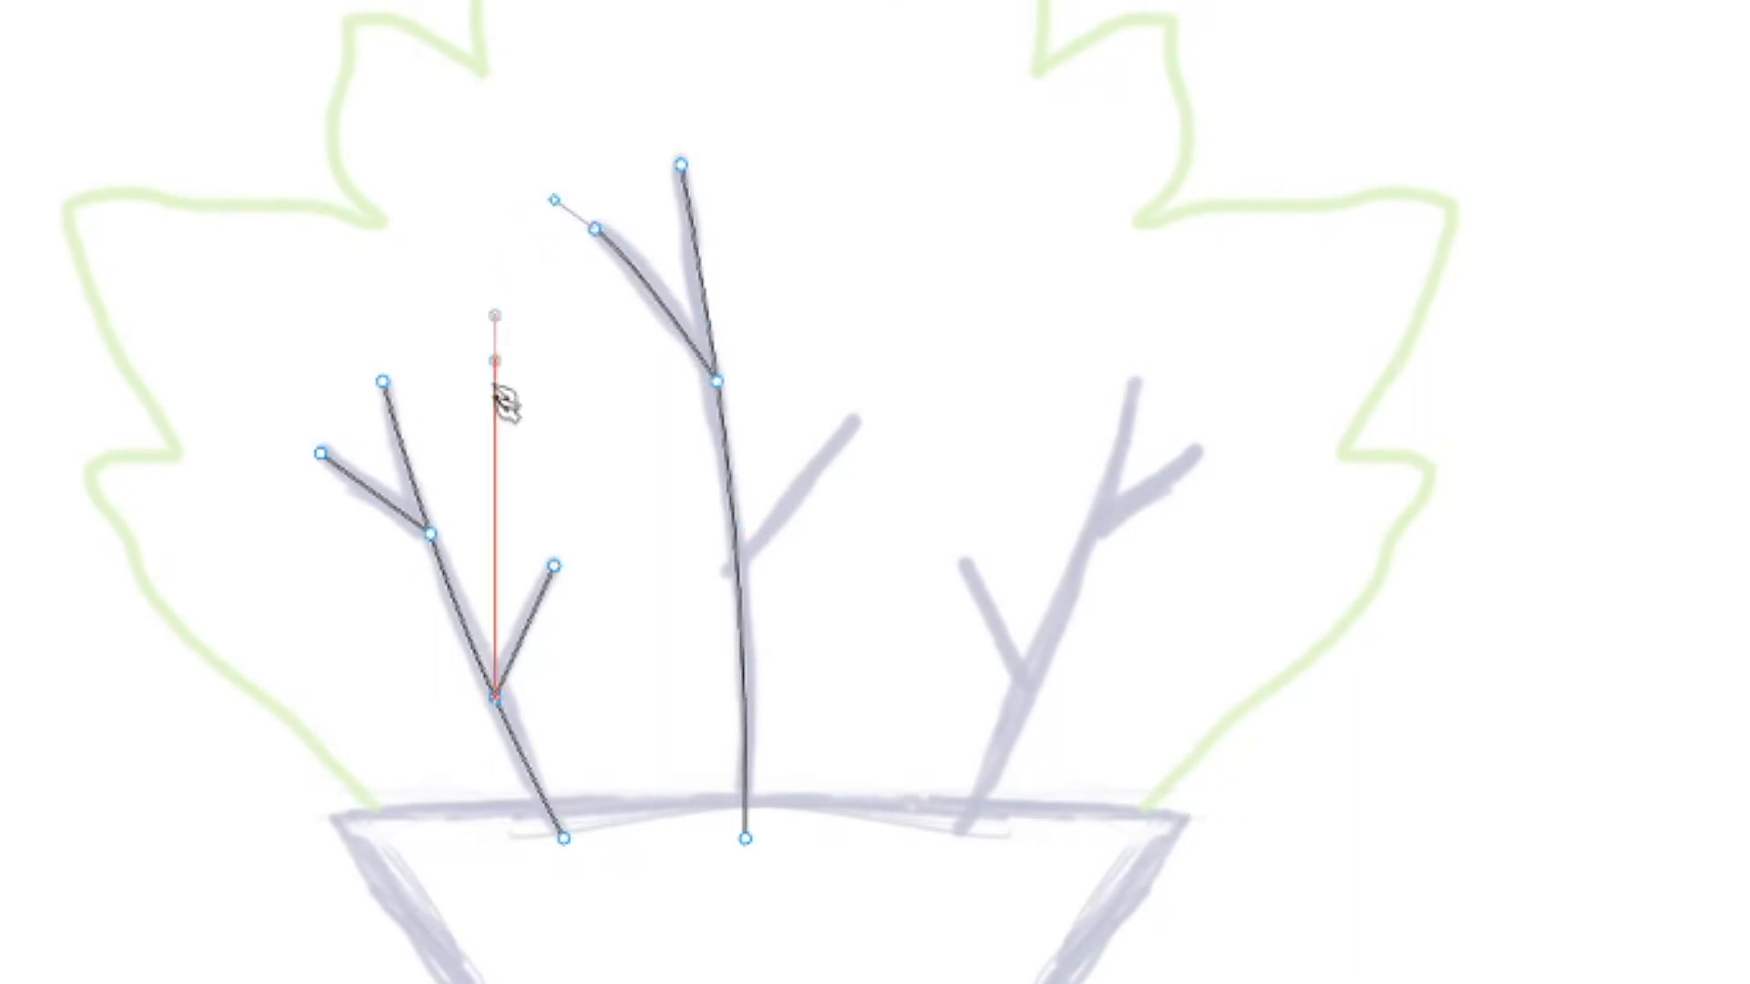
pyautogui.click(737, 566)
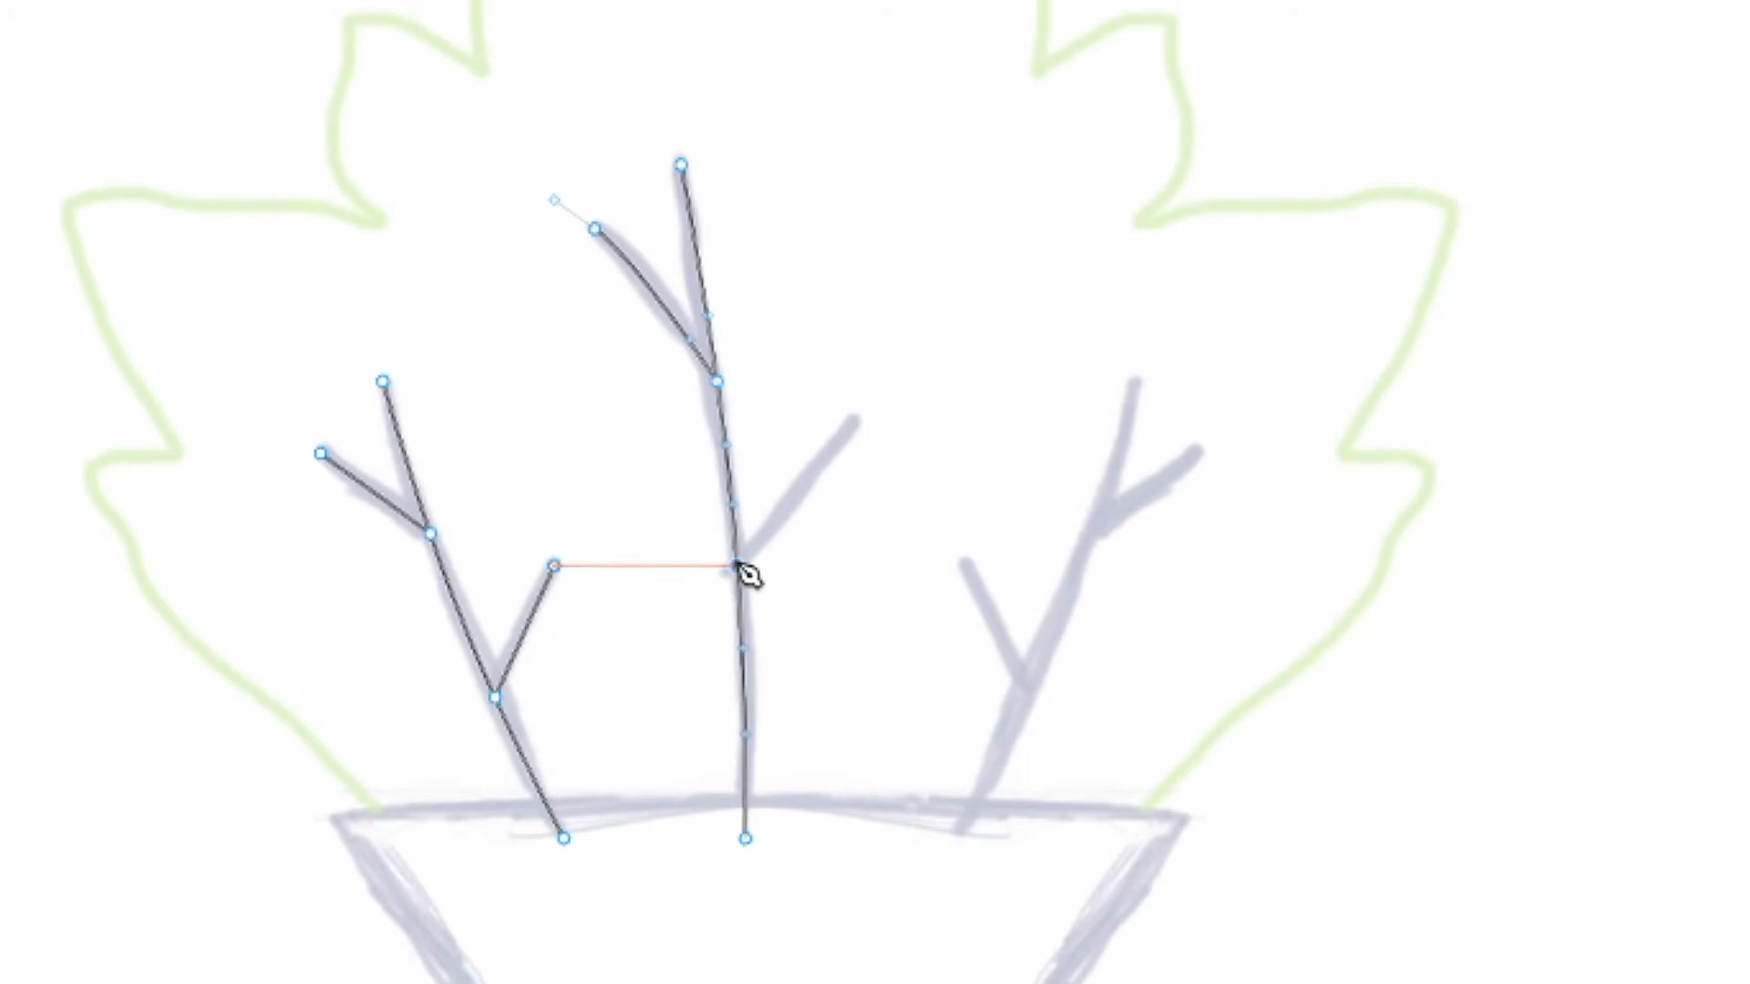
pyautogui.click(854, 421)
pyautogui.click(854, 421)
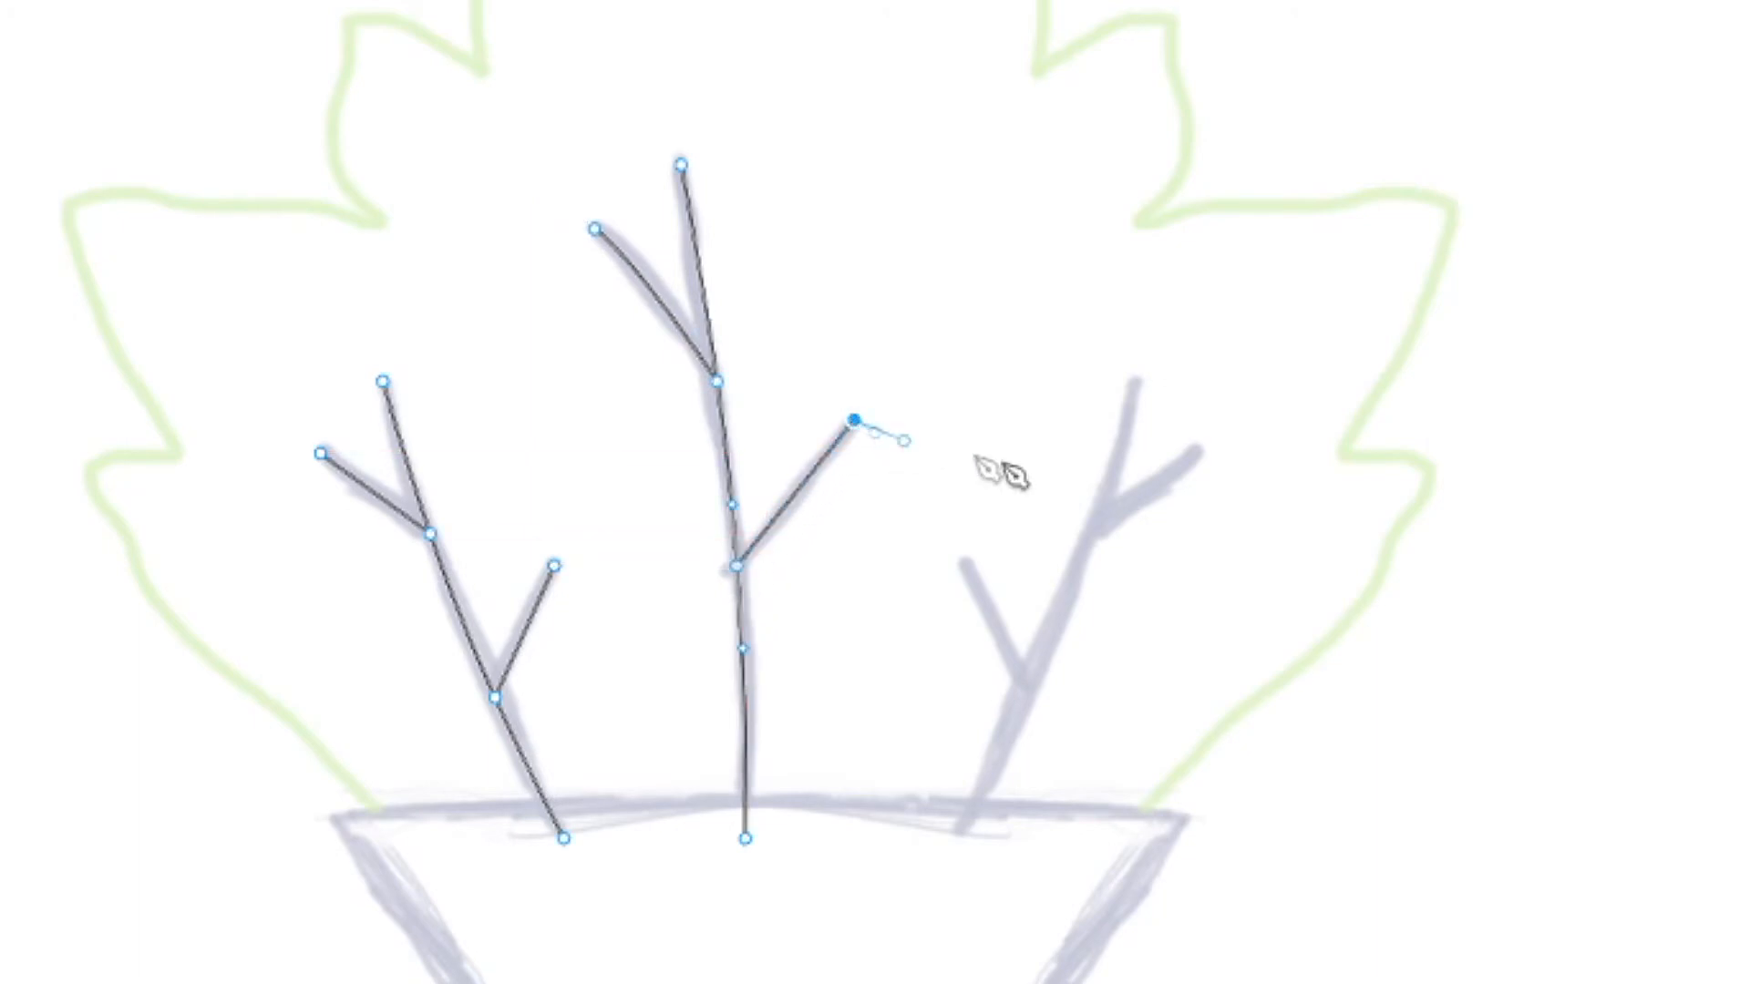
pyautogui.press('Escape')
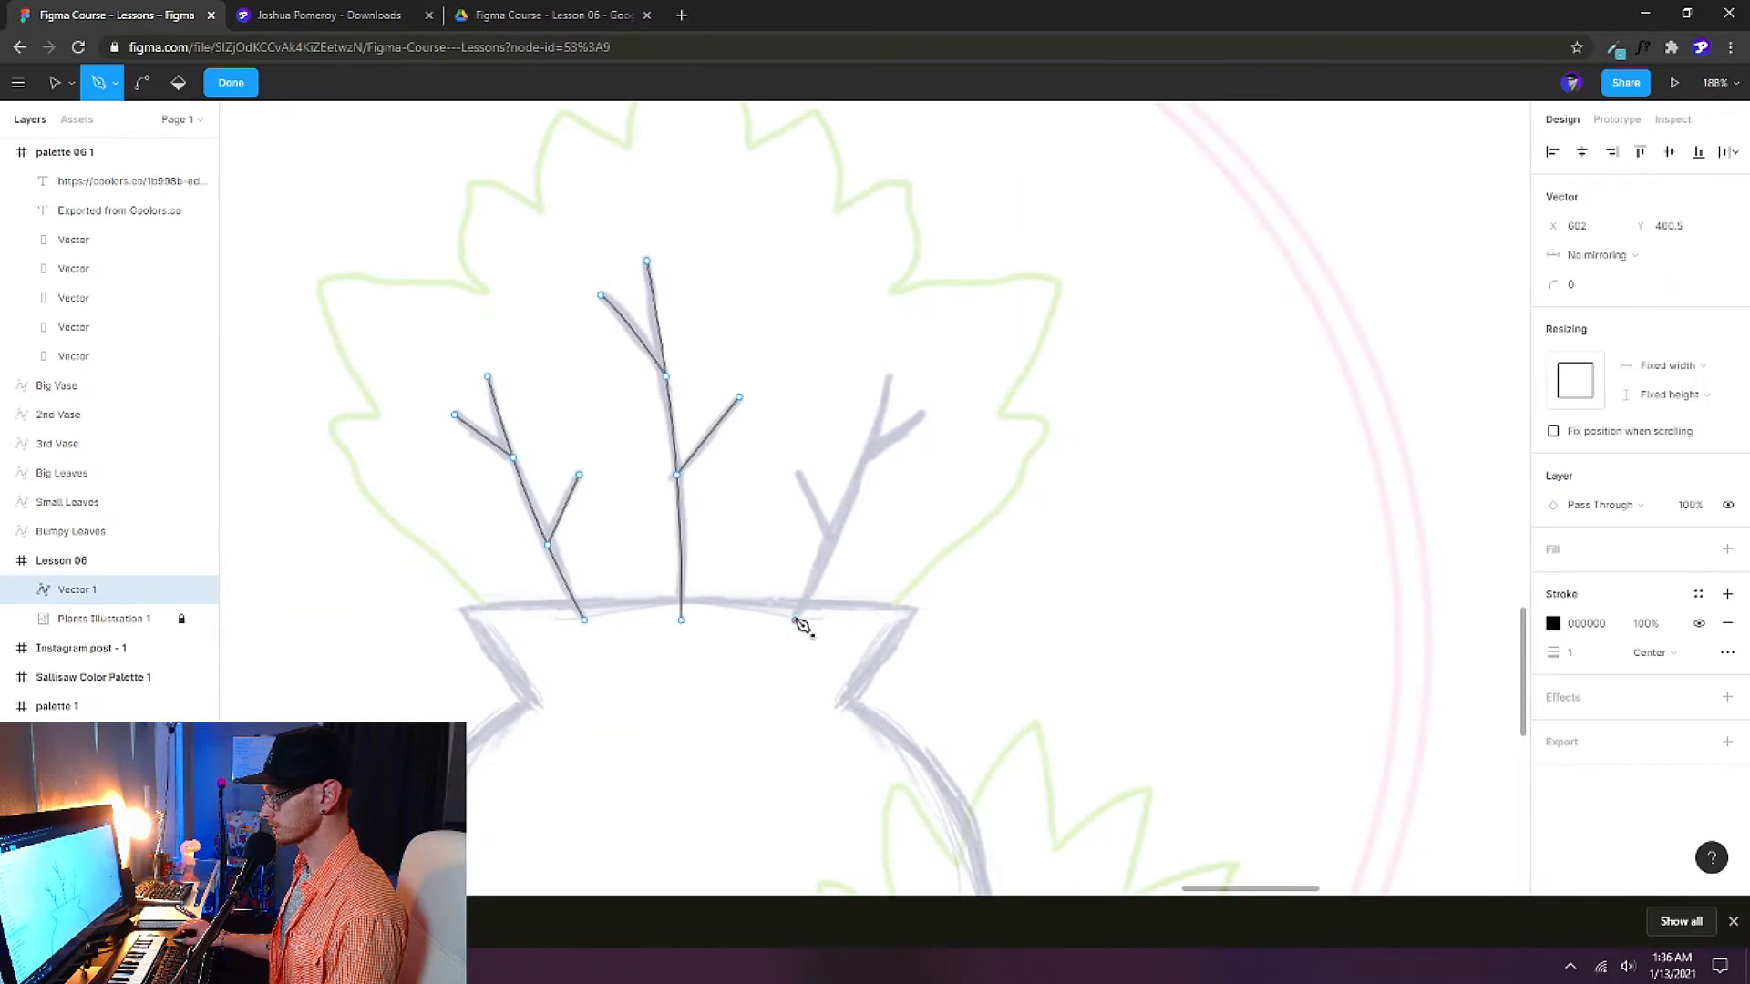
# Trace the right branch's main stem from the pot rim to its tip and bend it to match the sketch.
pyautogui.click(796, 621)
pyautogui.click(890, 376)
pyautogui.press('Escape')
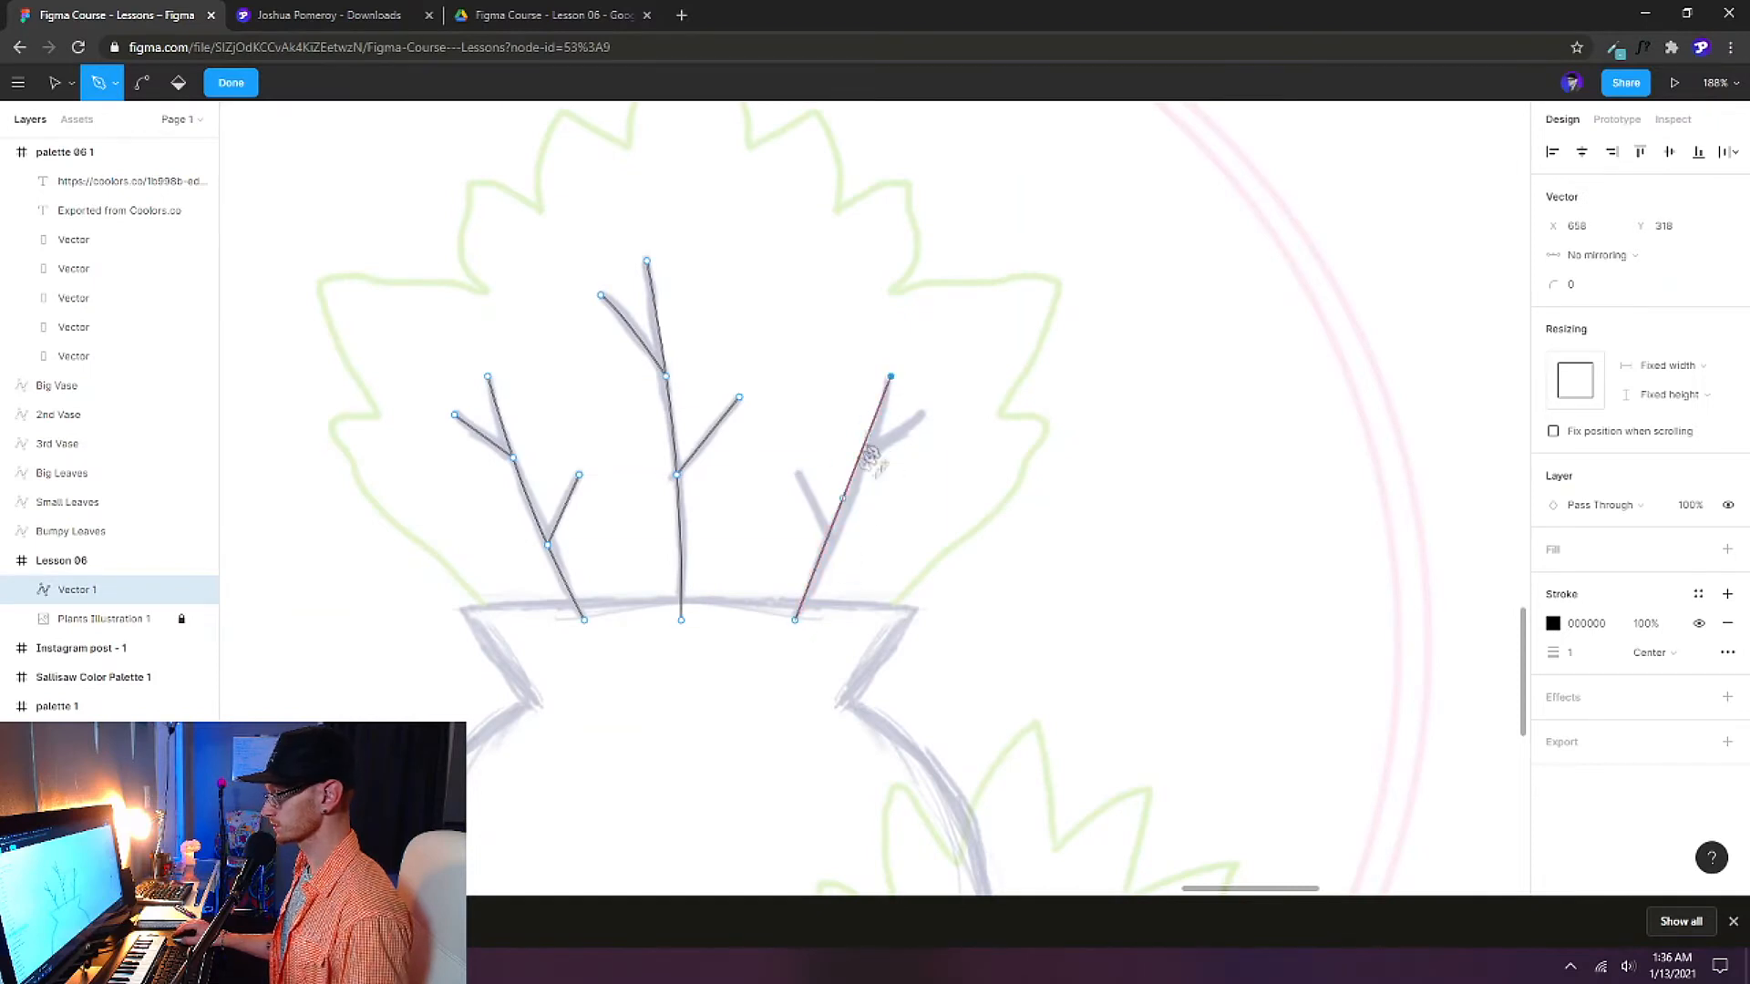
pyautogui.press('ctrl')
pyautogui.moveTo(841, 508); pyautogui.dragTo(852, 509)
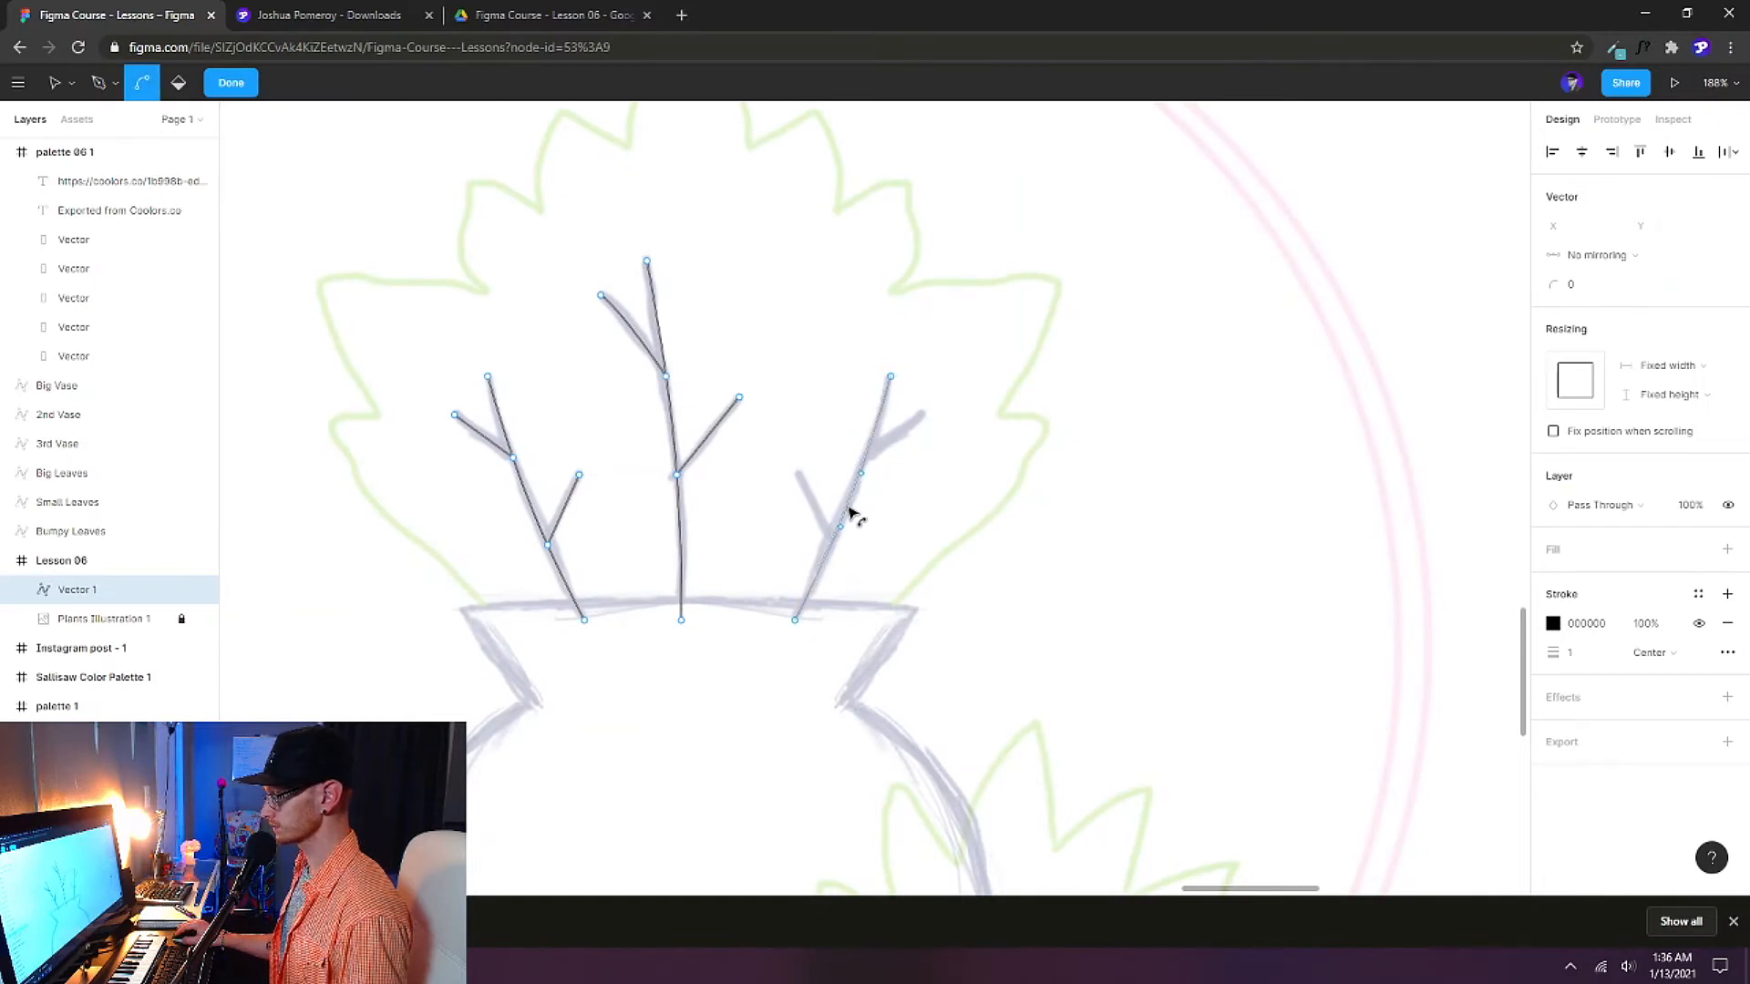
# Add the right branch's lower-left and upper-right twigs from points on the stem and finish editing the branches vector.
pyautogui.click(831, 545)
pyautogui.click(796, 474)
pyautogui.press('Escape')
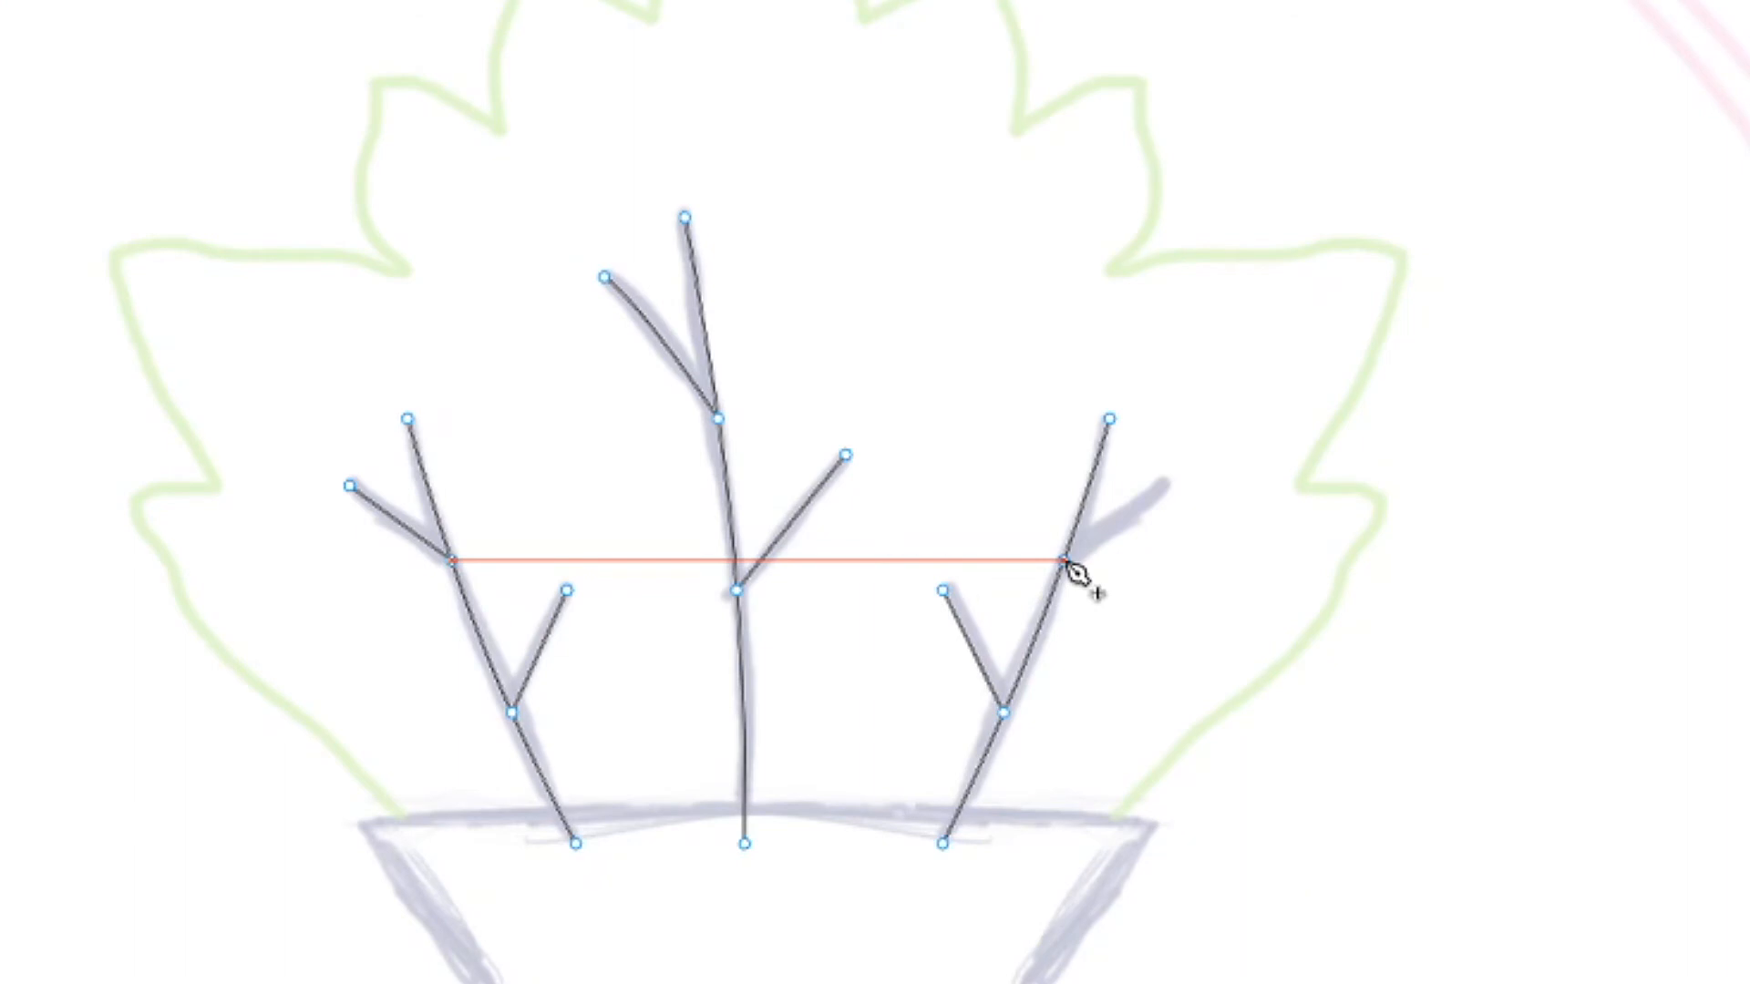
pyautogui.click(1063, 560)
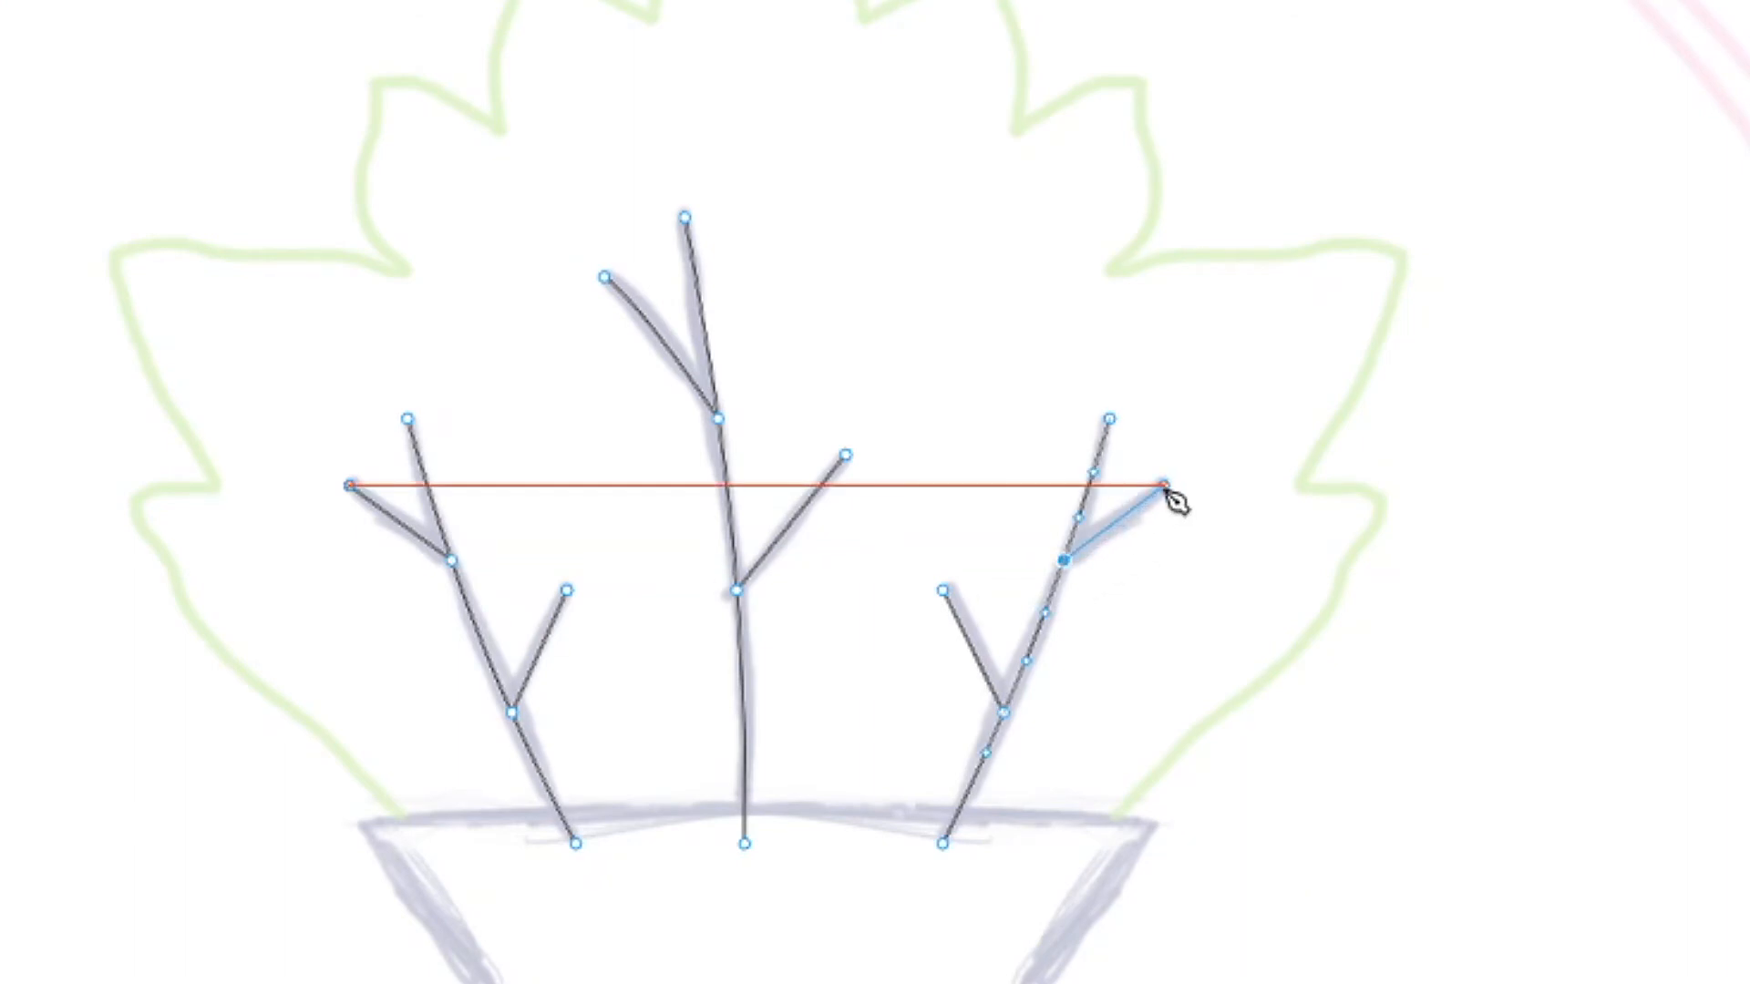
pyautogui.click(1165, 486)
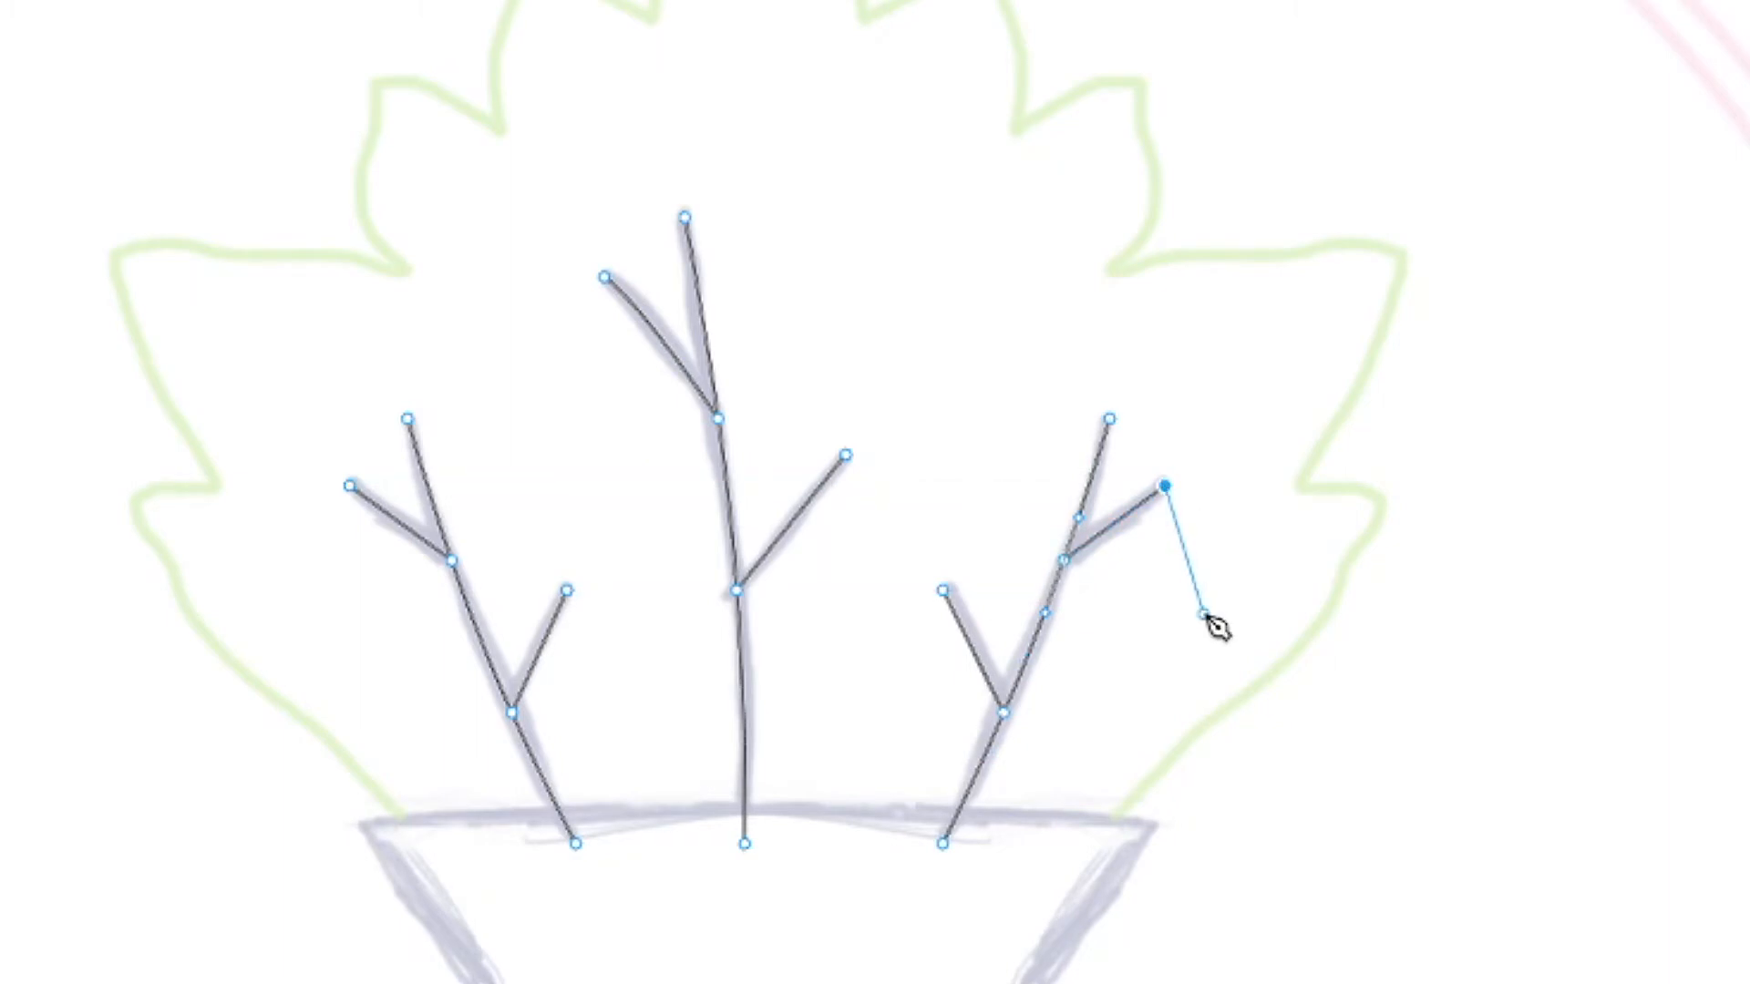
pyautogui.press('Escape')
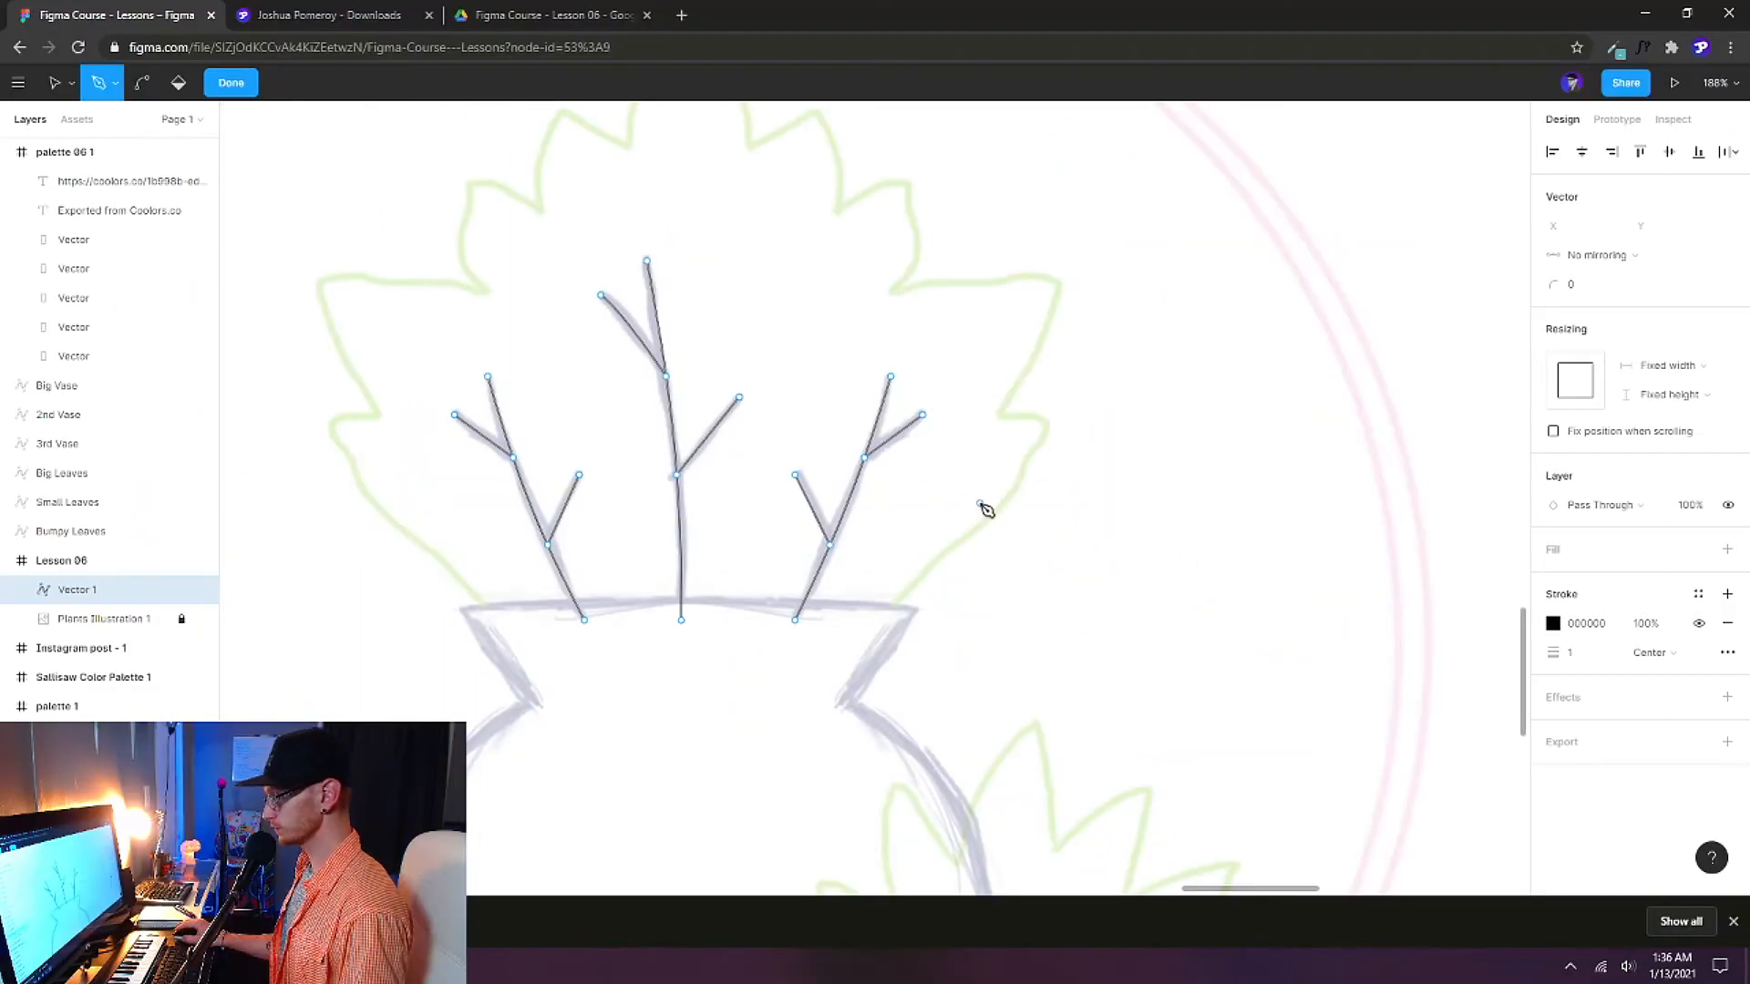
pyautogui.press('Escape')
# Set the stroke weight of the branches vector to 7 so it matches the thickness of the sketched branches.
pyautogui.scroll(-5, 984, 506)
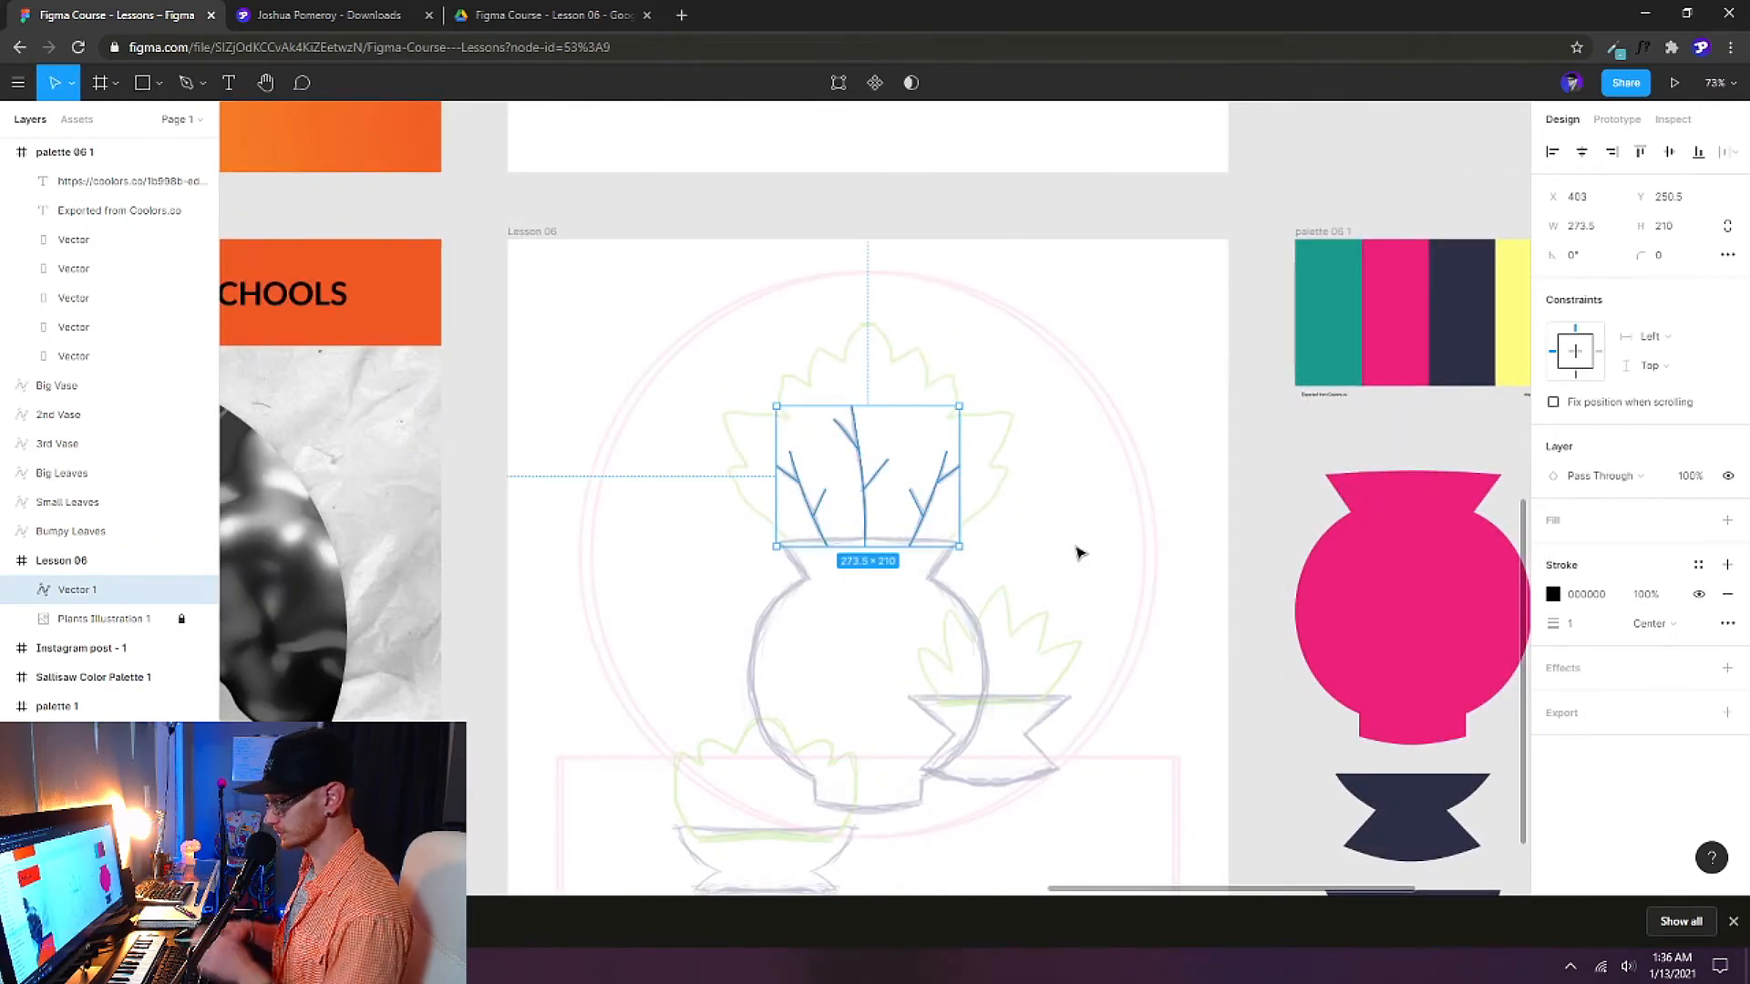
pyautogui.scroll(4, 1014, 527)
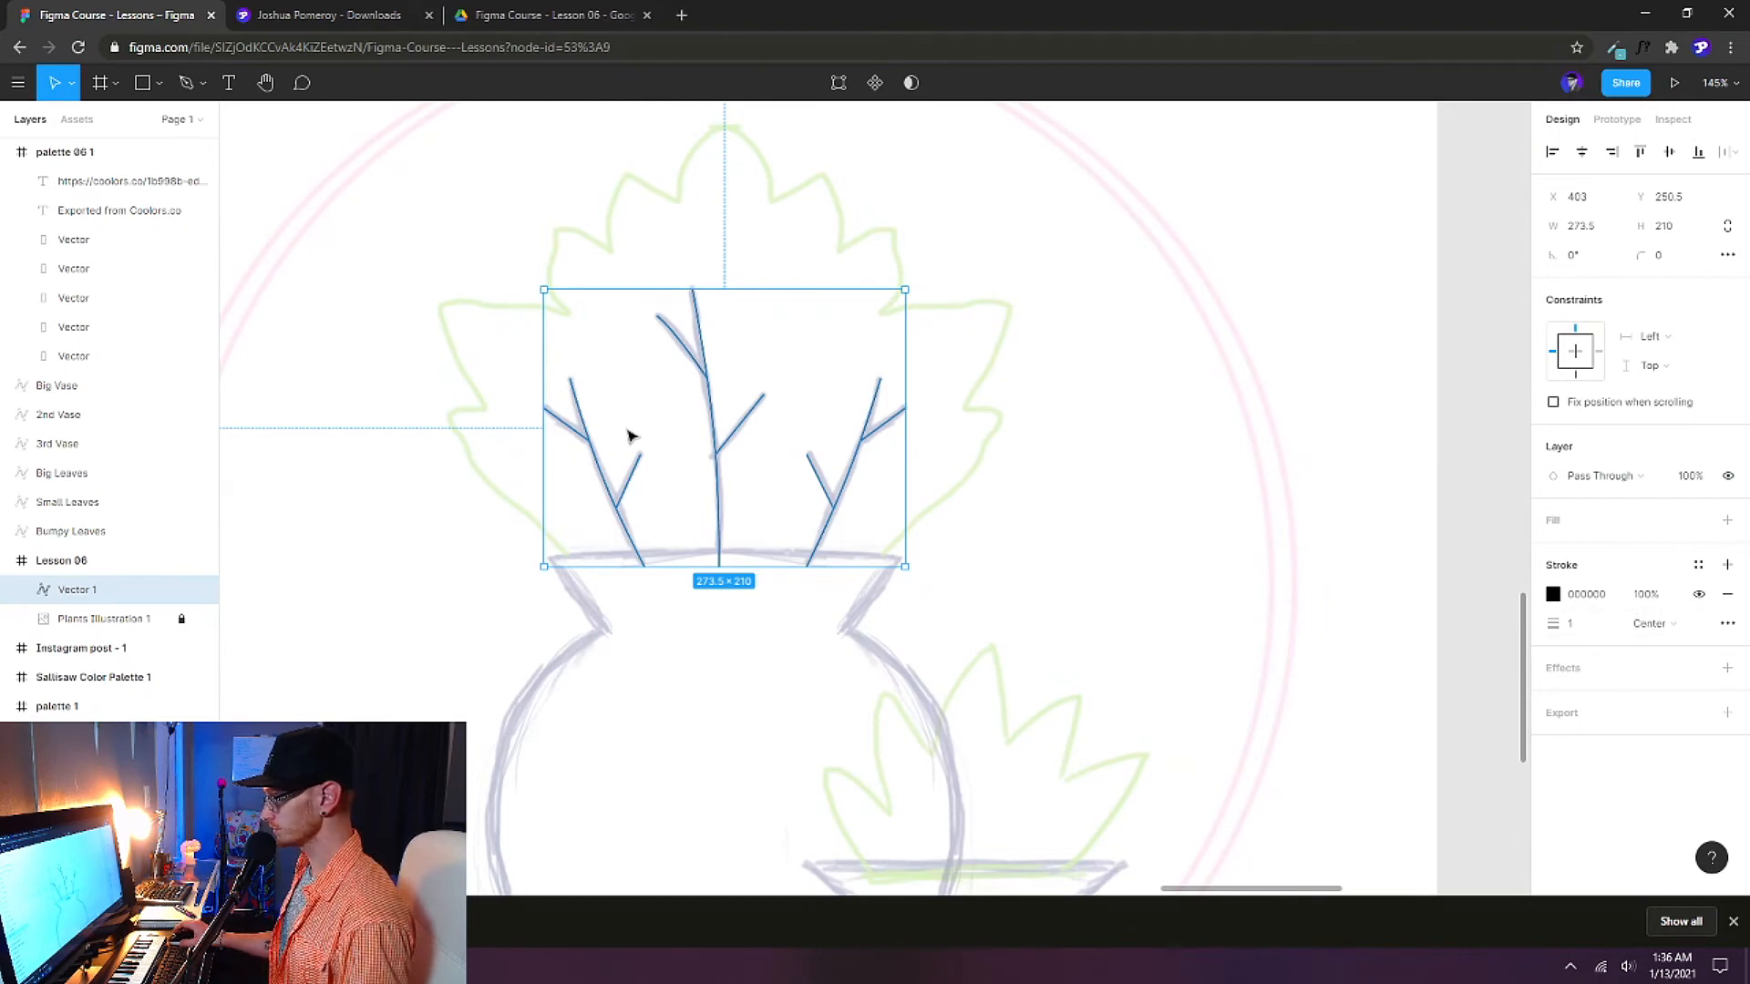
pyautogui.scroll(3, 627, 432)
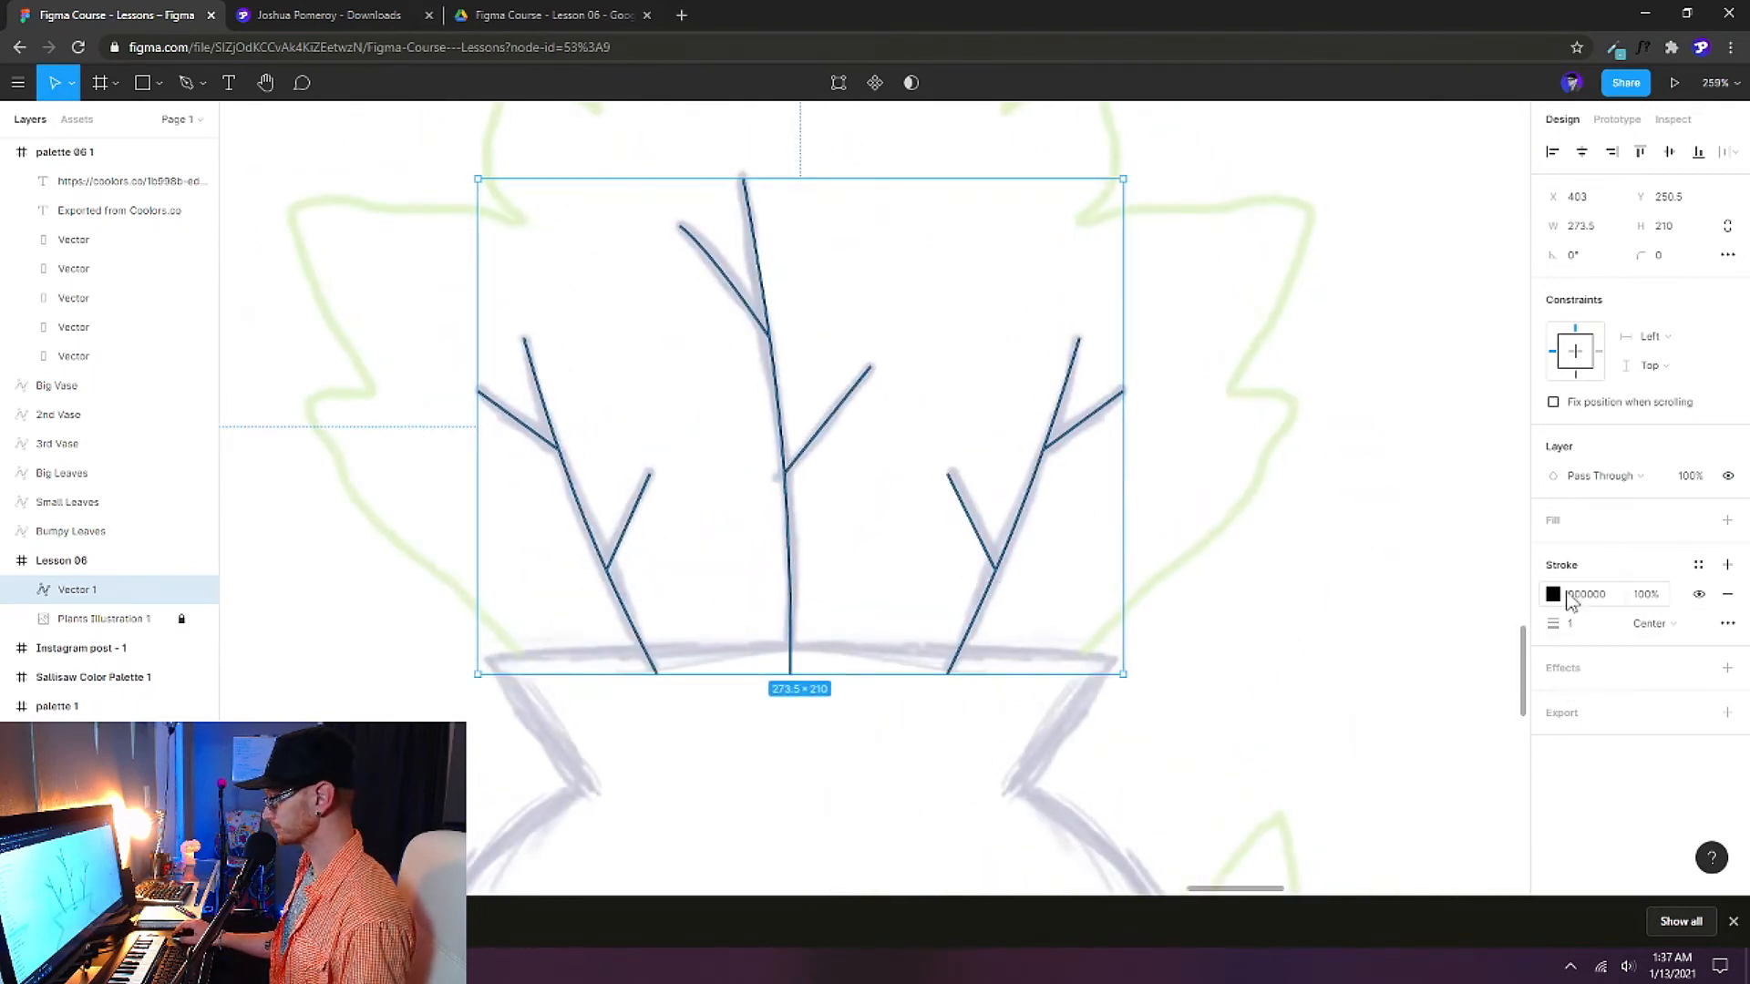
pyautogui.scroll(-7, 966, 512)
pyautogui.scroll(5, 1207, 496)
pyautogui.click(1583, 633)
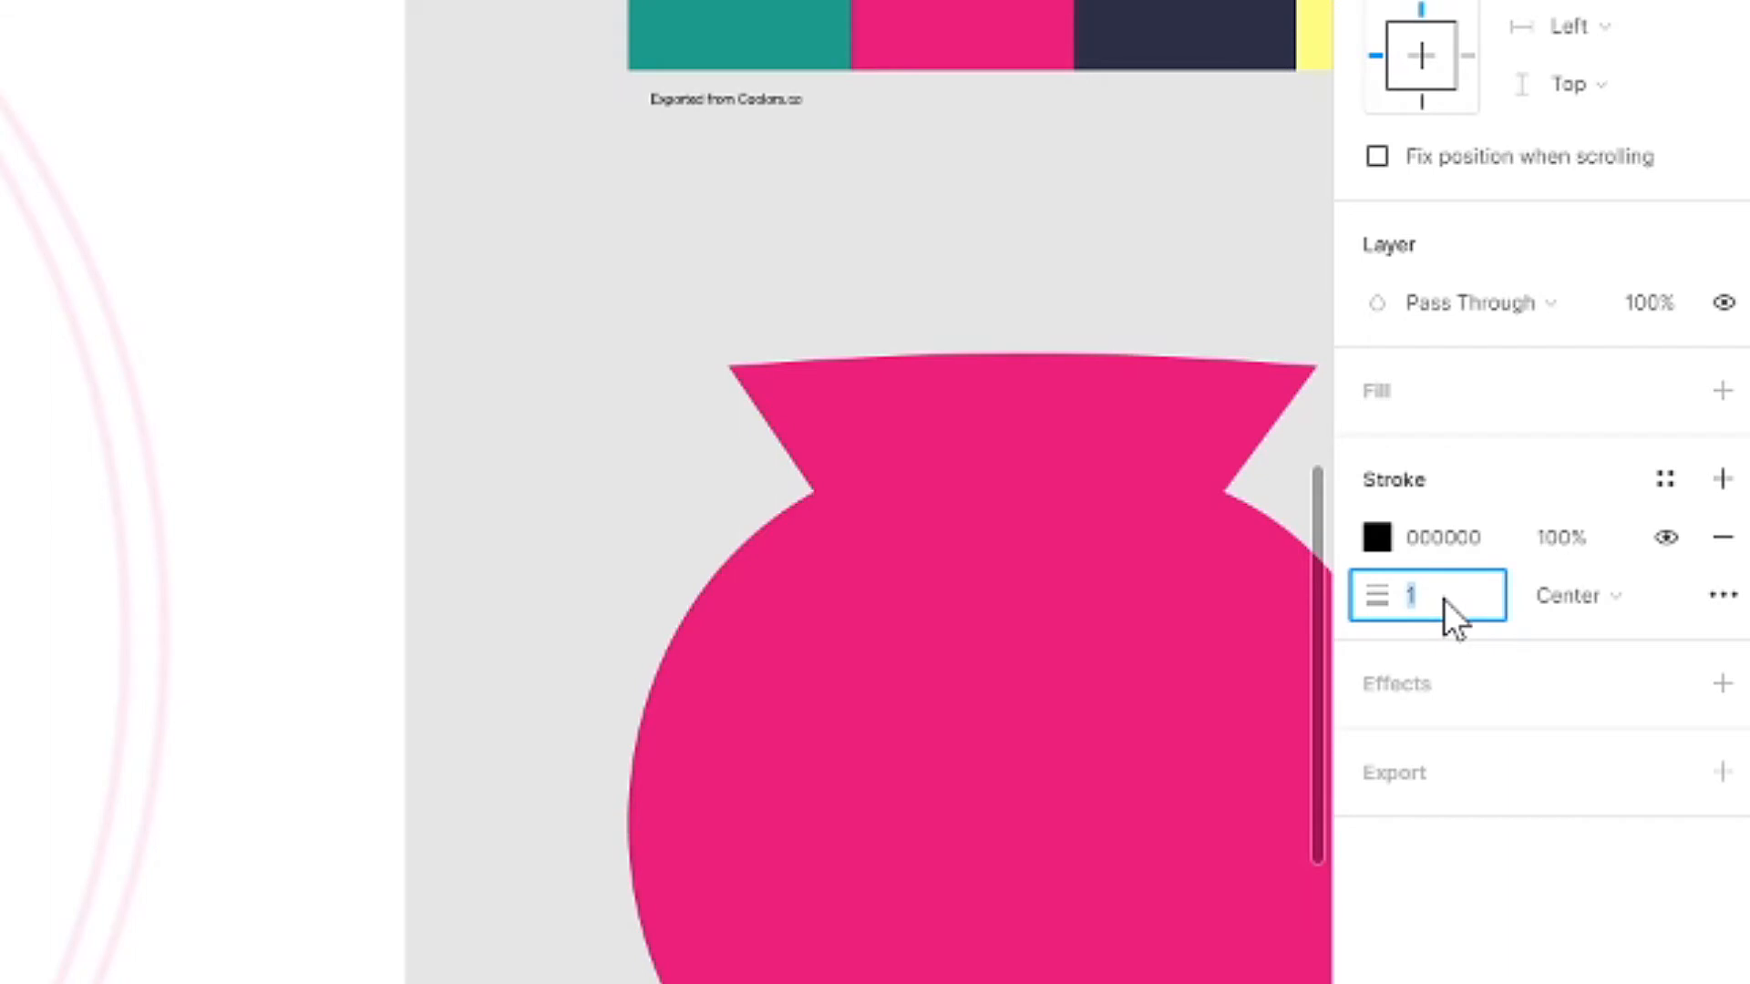
pyautogui.press('Up')
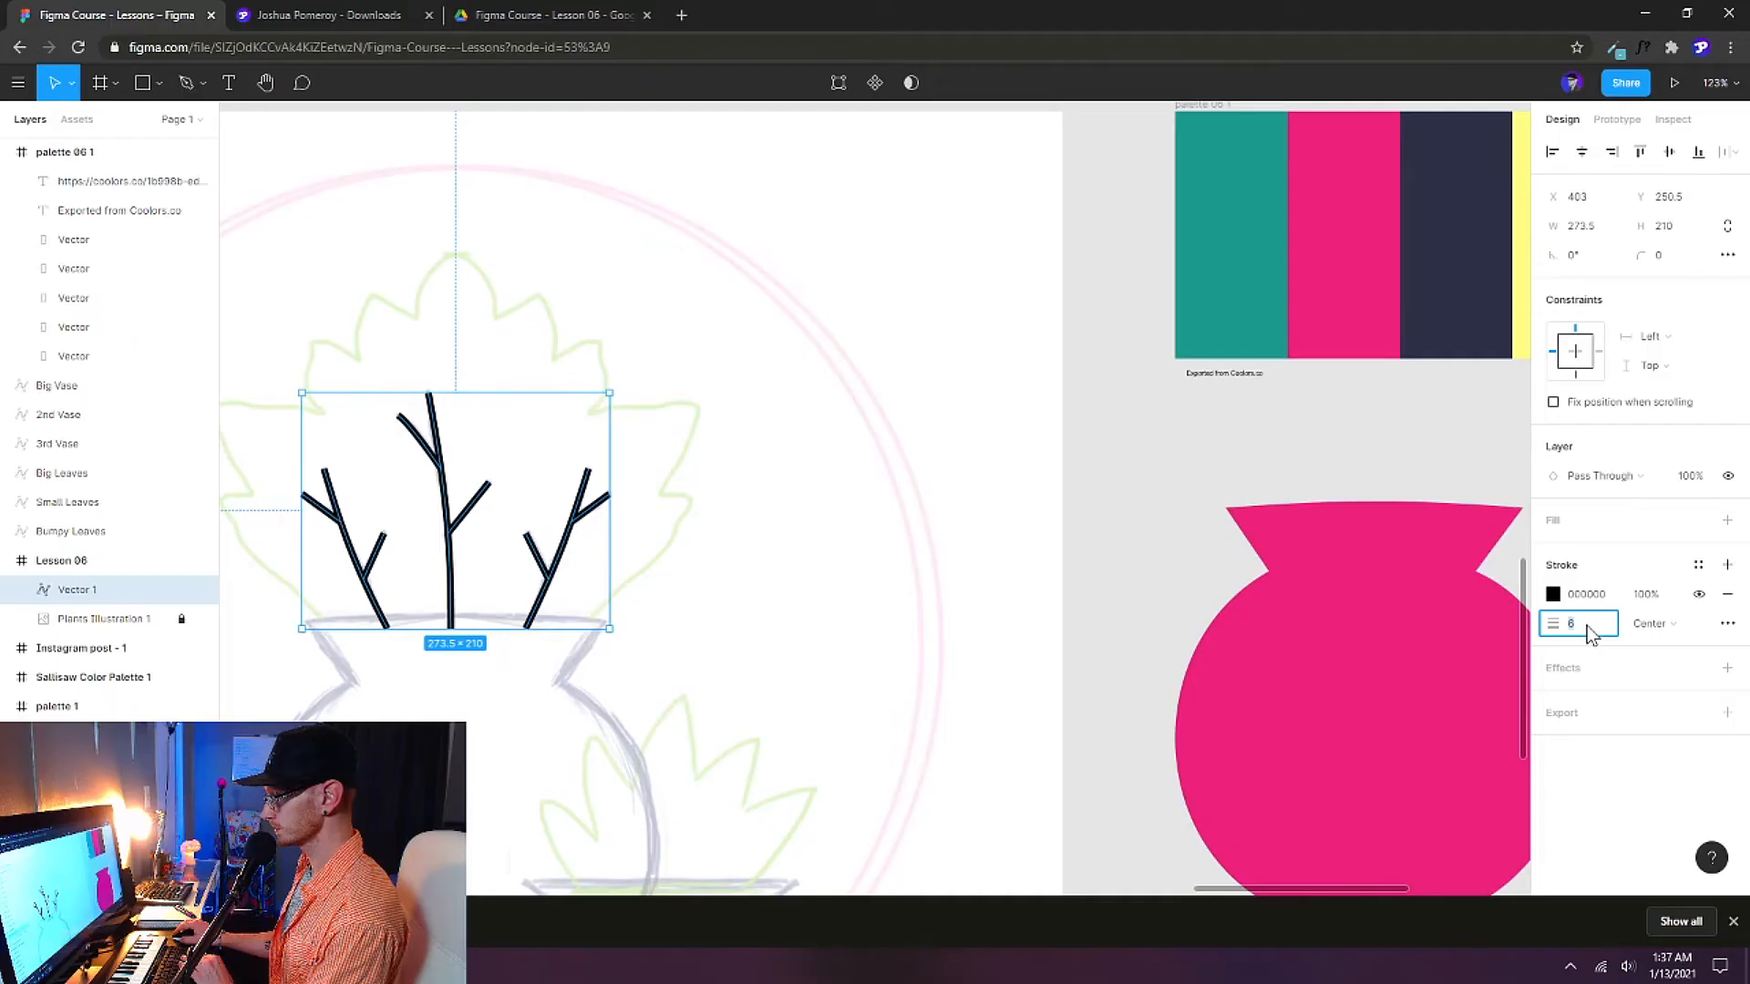
pyautogui.press('Up')
pyautogui.press('Up')
pyautogui.press('Up')
pyautogui.press('Up')
pyautogui.press('Up')
pyautogui.press('Up')
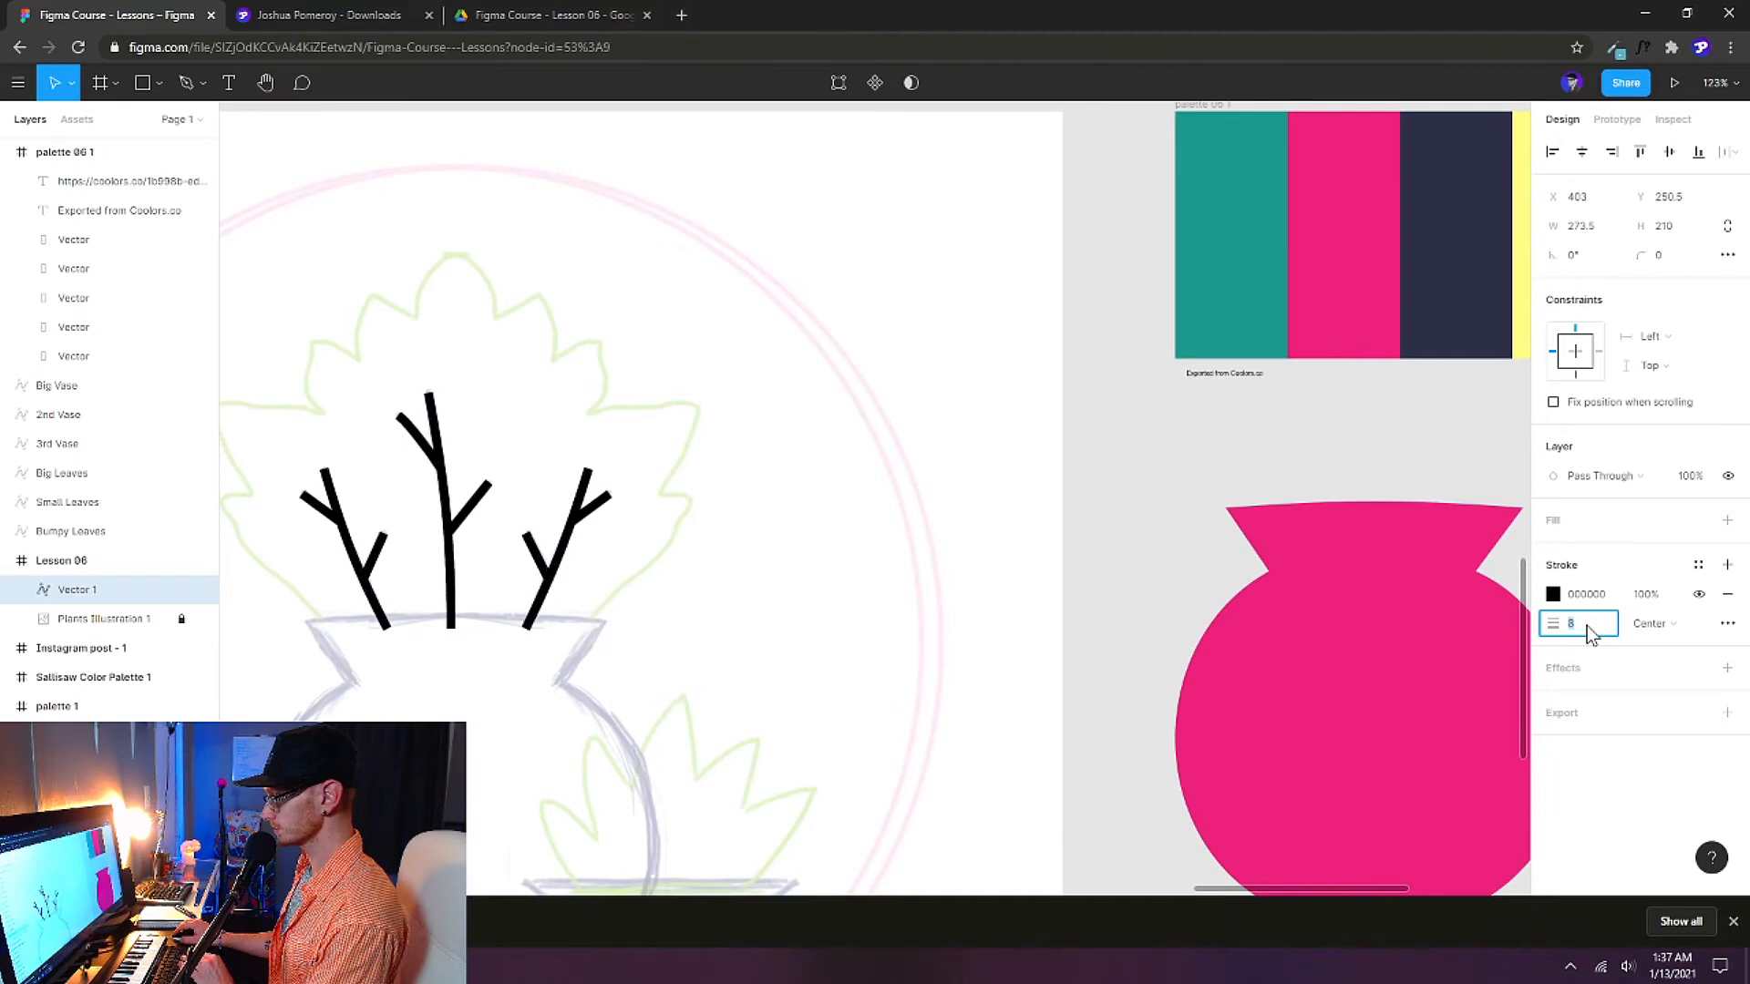
pyautogui.press('Down')
pyautogui.press('Down')
pyautogui.press('Down')
pyautogui.press('Down')
pyautogui.press('Down')
pyautogui.press('Down')
pyautogui.press('Down')
pyautogui.press('Down')
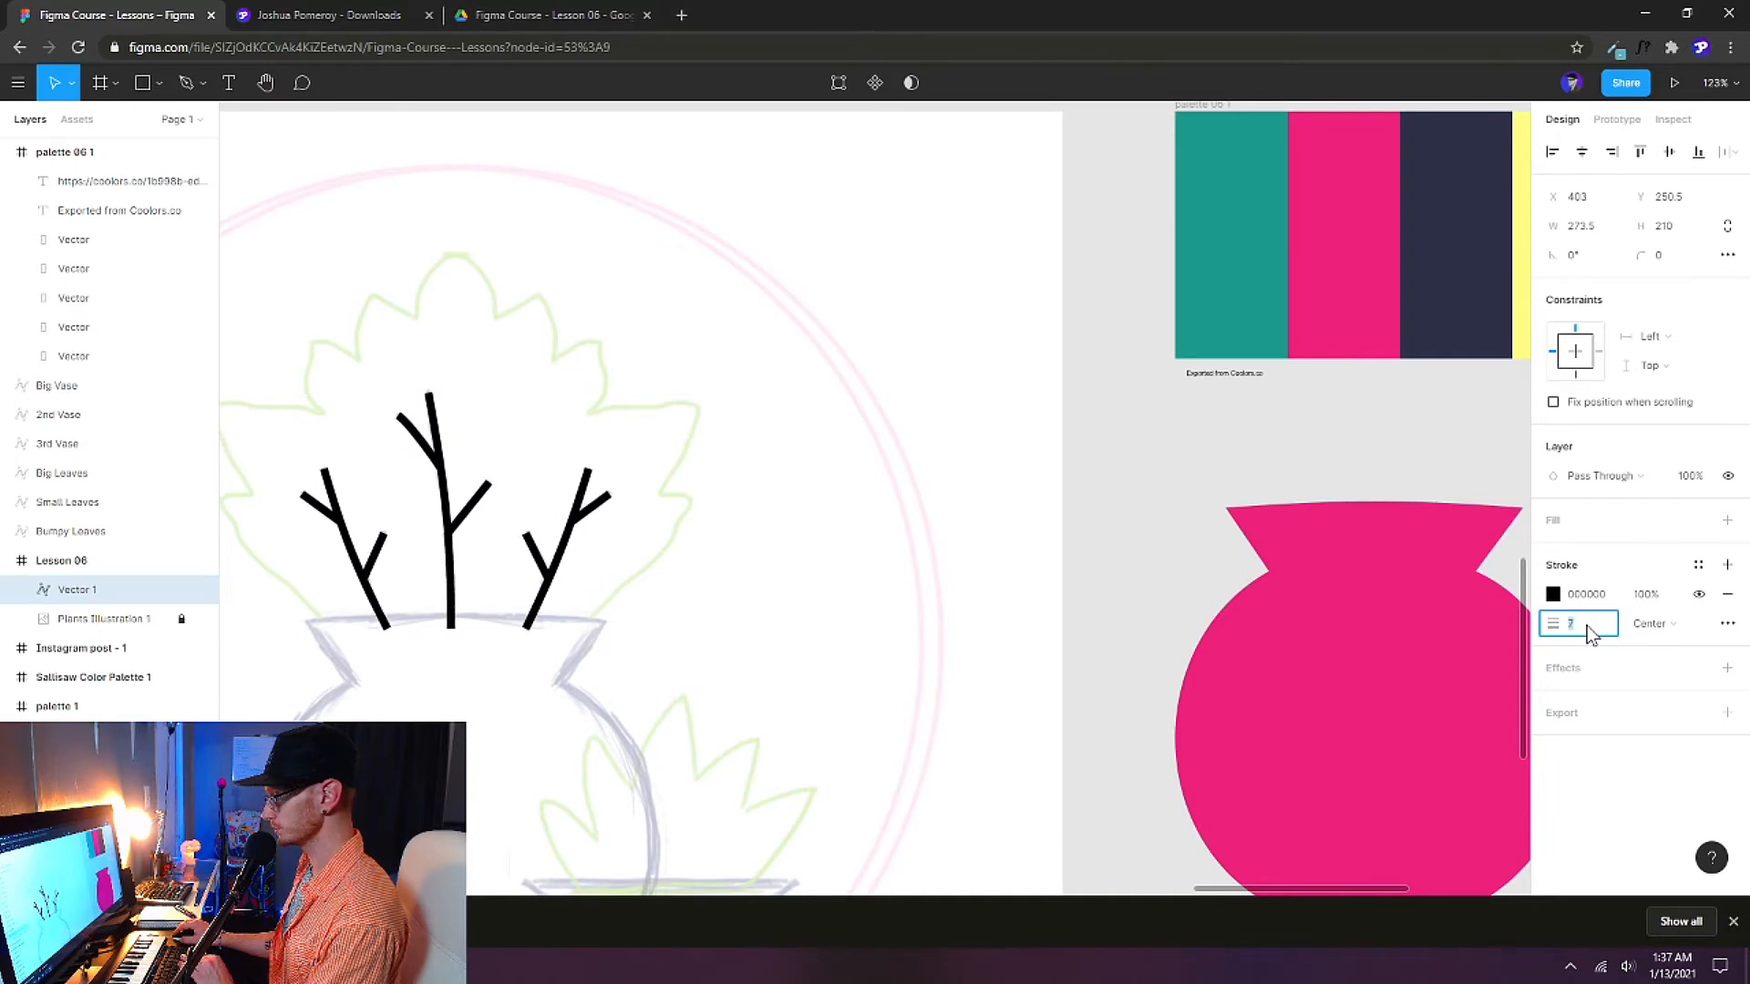
pyautogui.press('Up')
pyautogui.press('Up')
pyautogui.press('Up')
pyautogui.press('Up')
pyautogui.press('Down')
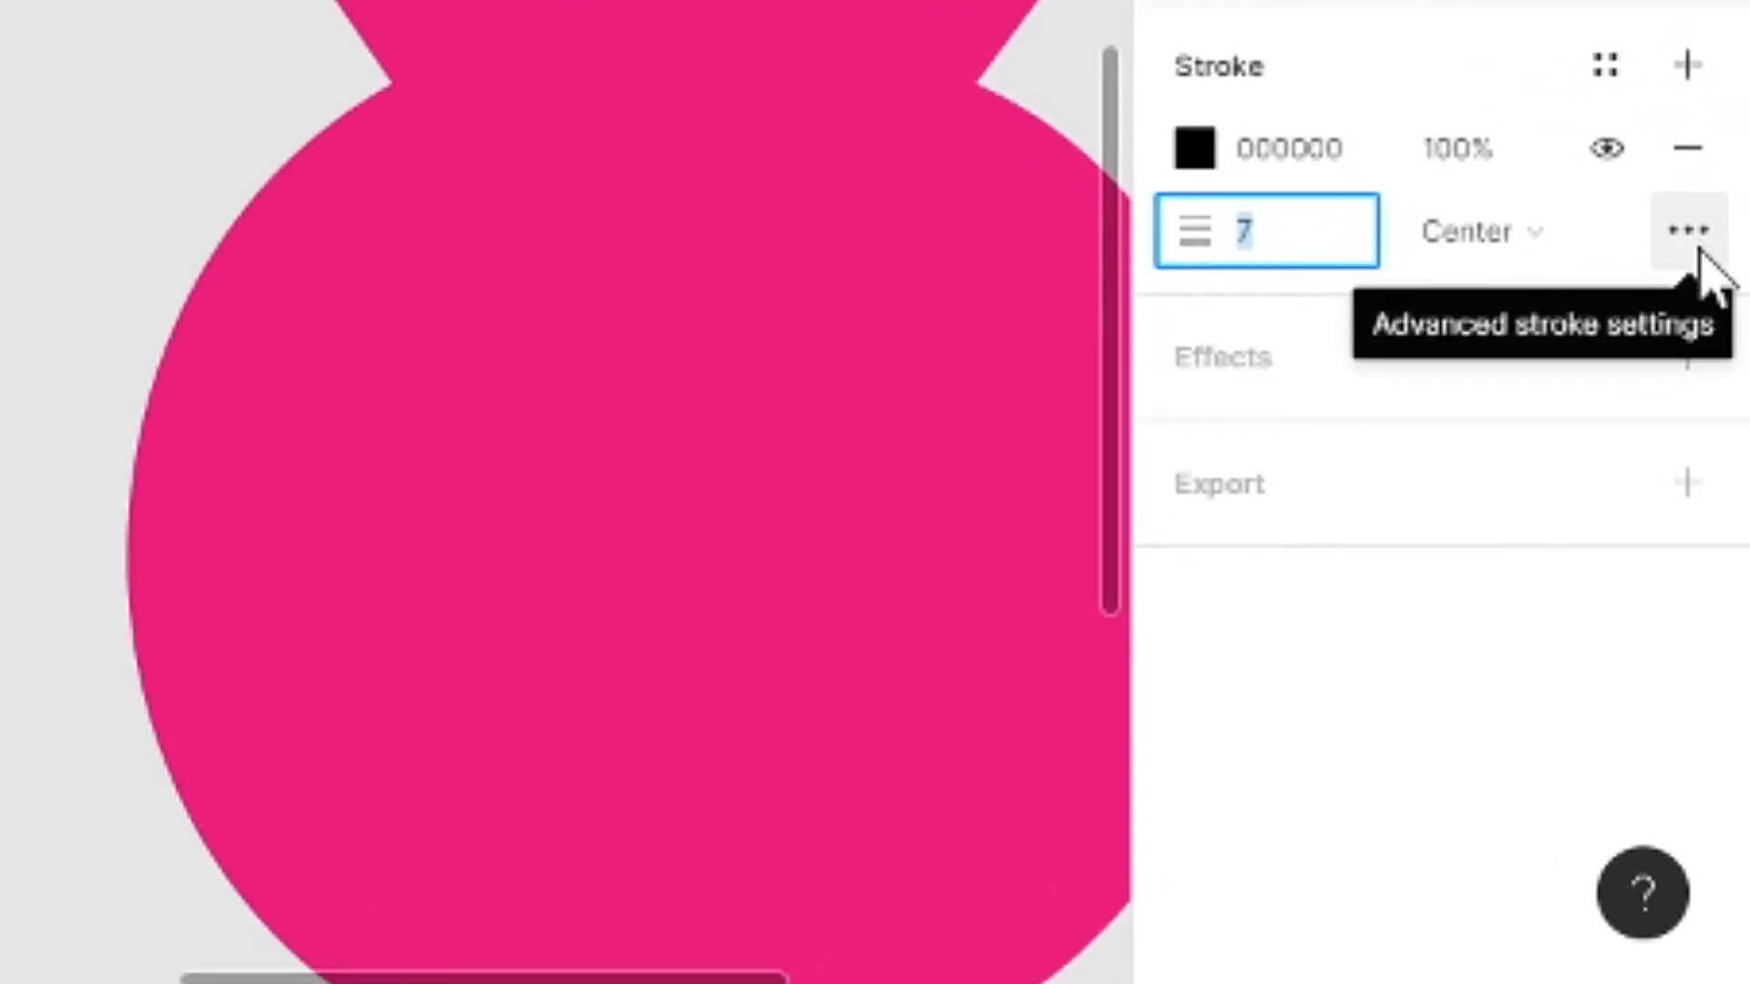
# Give the branches vector's stroke a round join and a Round cap in the advanced stroke settings.
pyautogui.click(1697, 239)
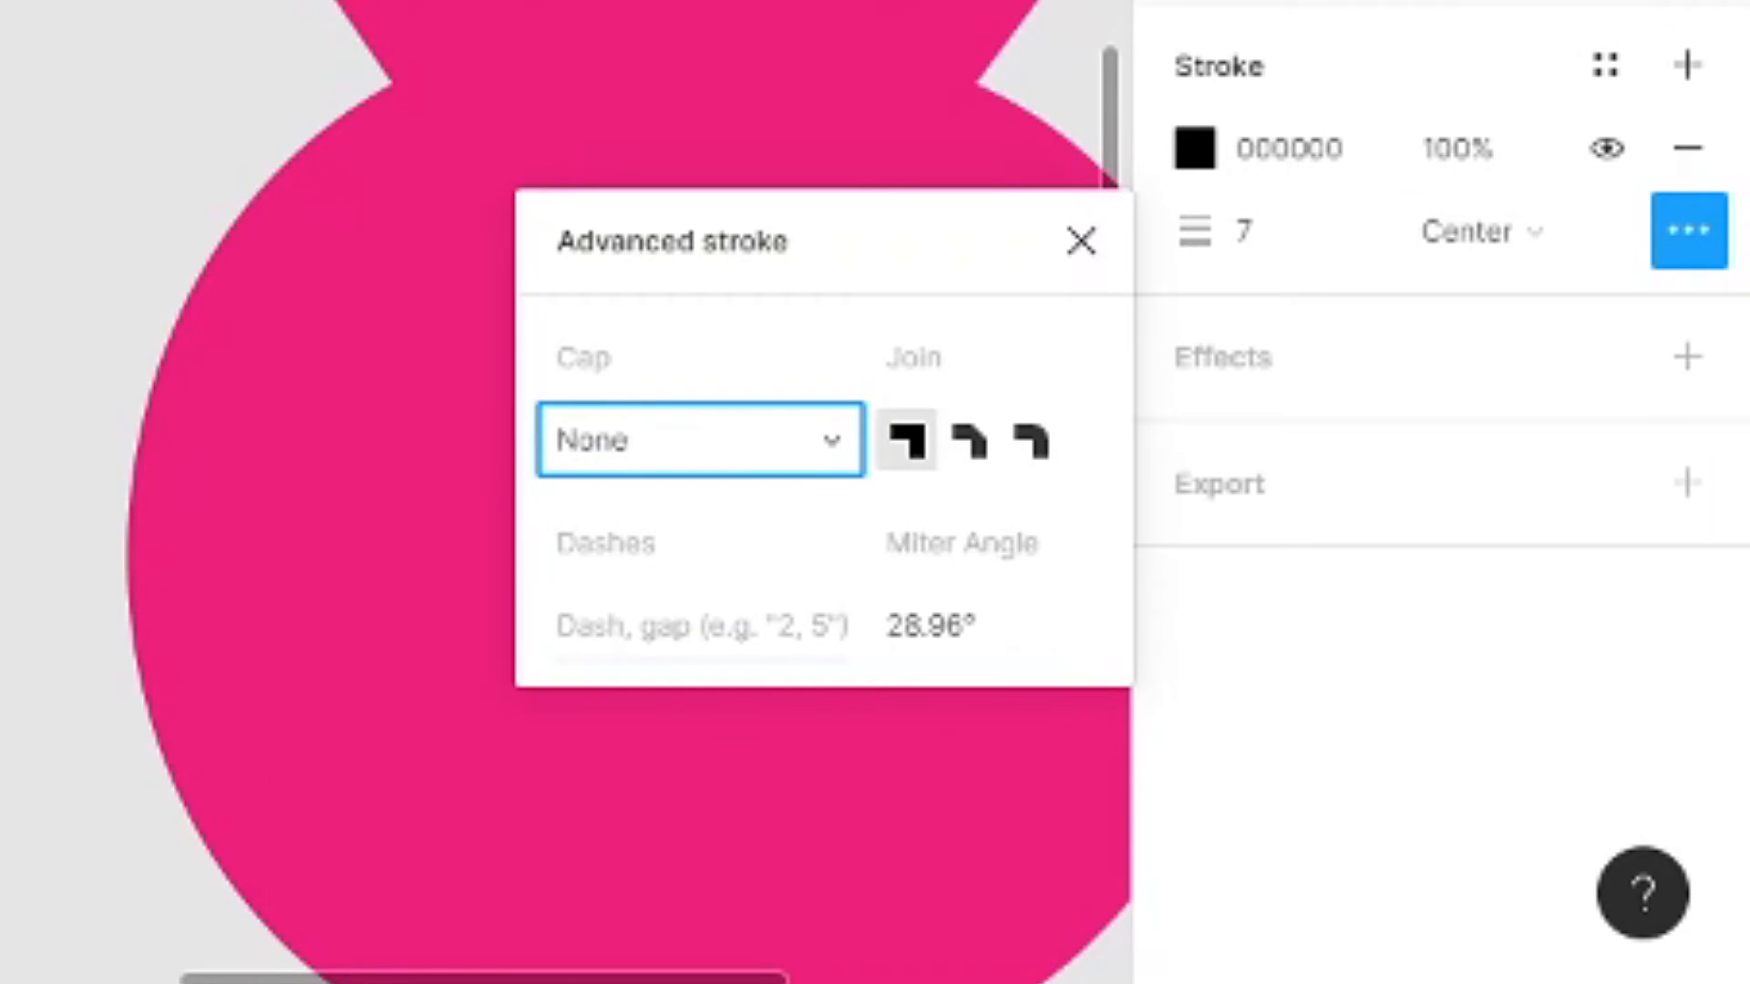
pyautogui.click(1041, 459)
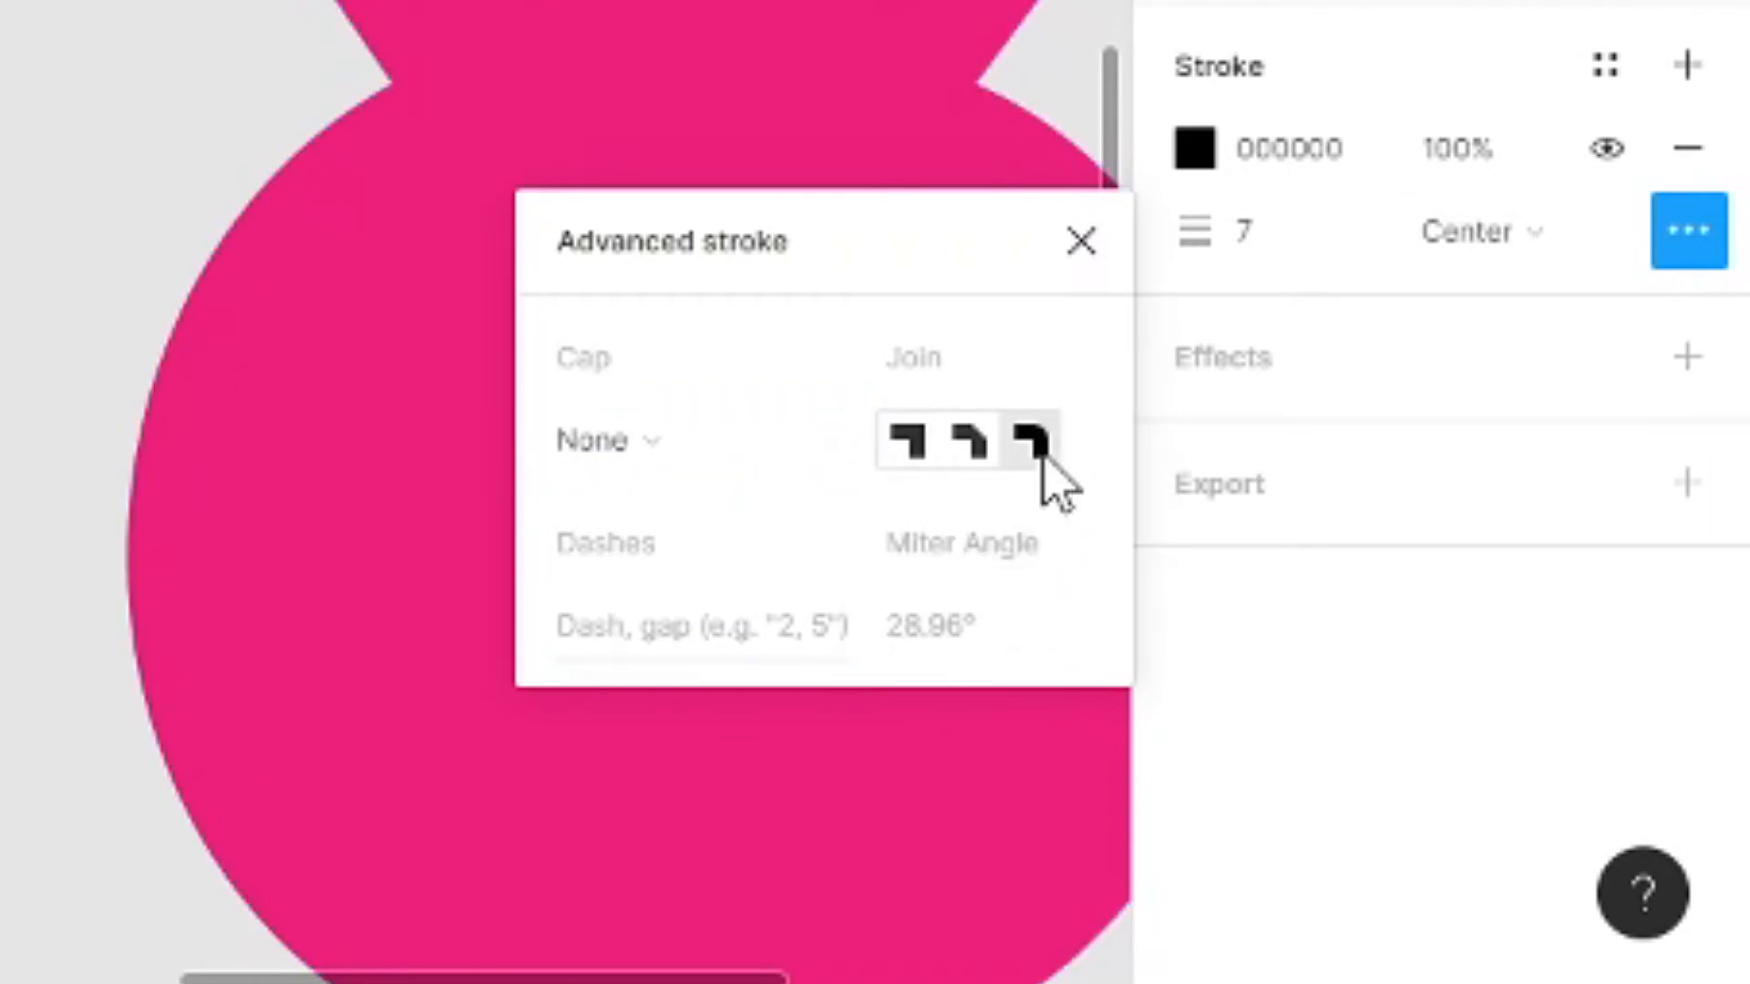
pyautogui.click(737, 480)
pyautogui.click(723, 456)
pyautogui.click(659, 452)
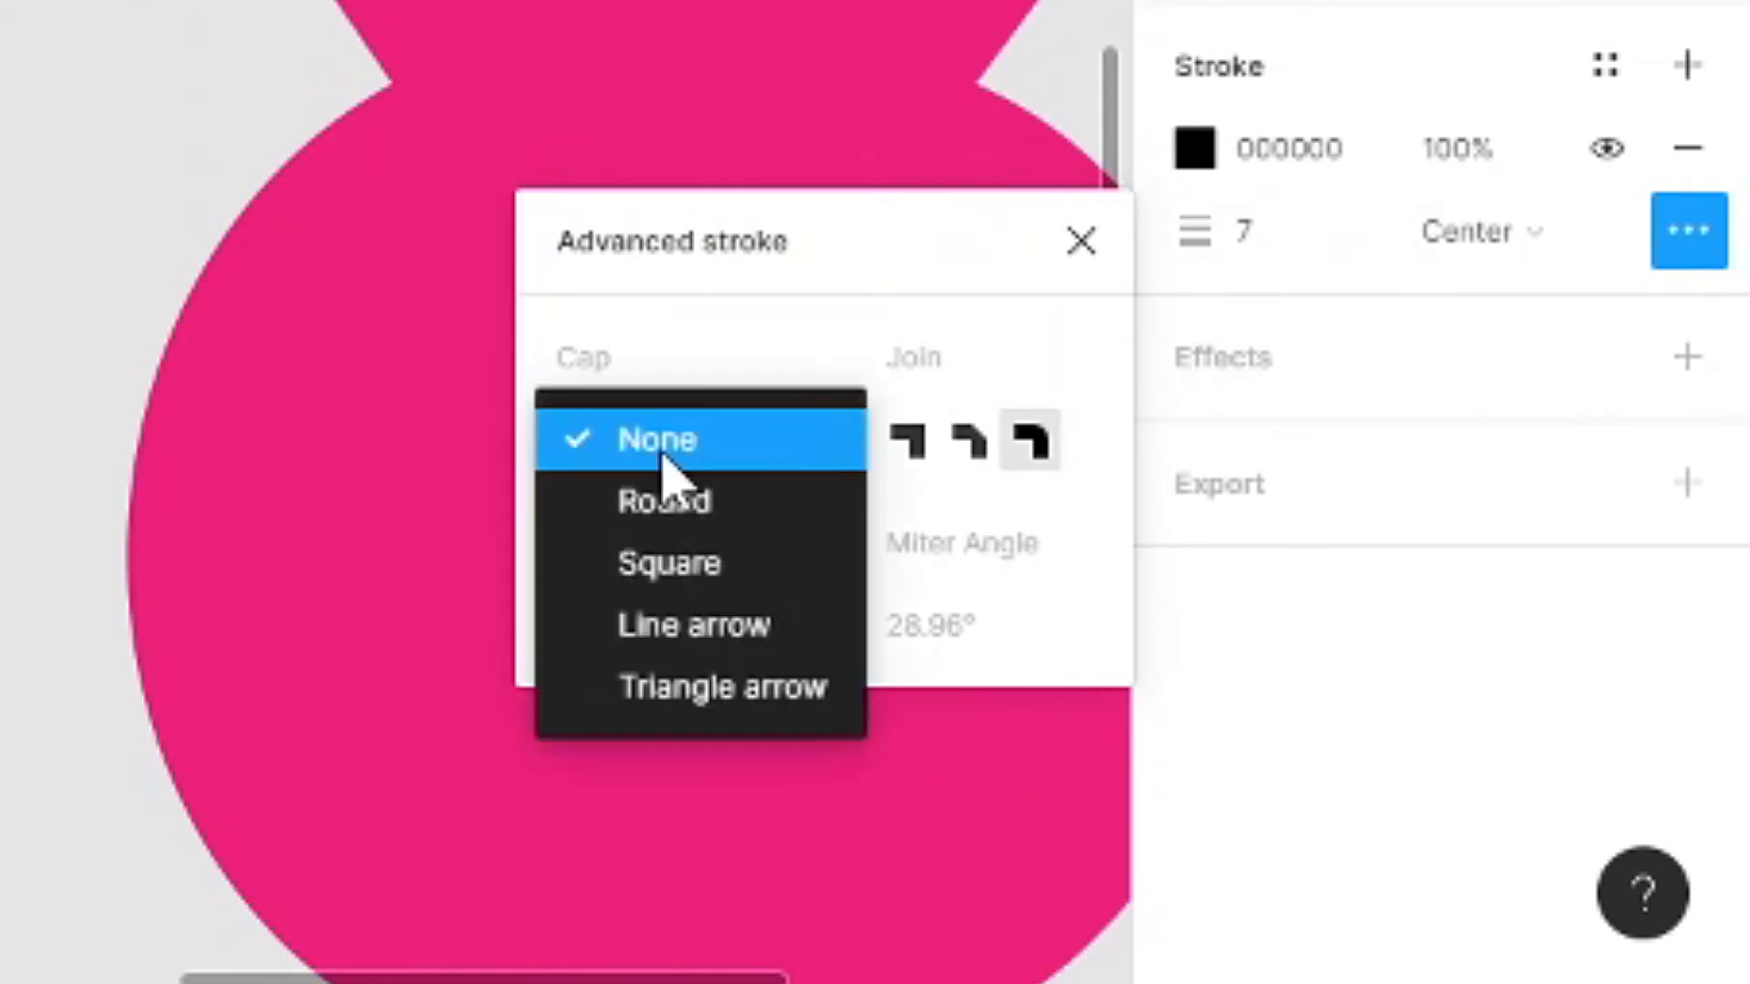
pyautogui.click(746, 510)
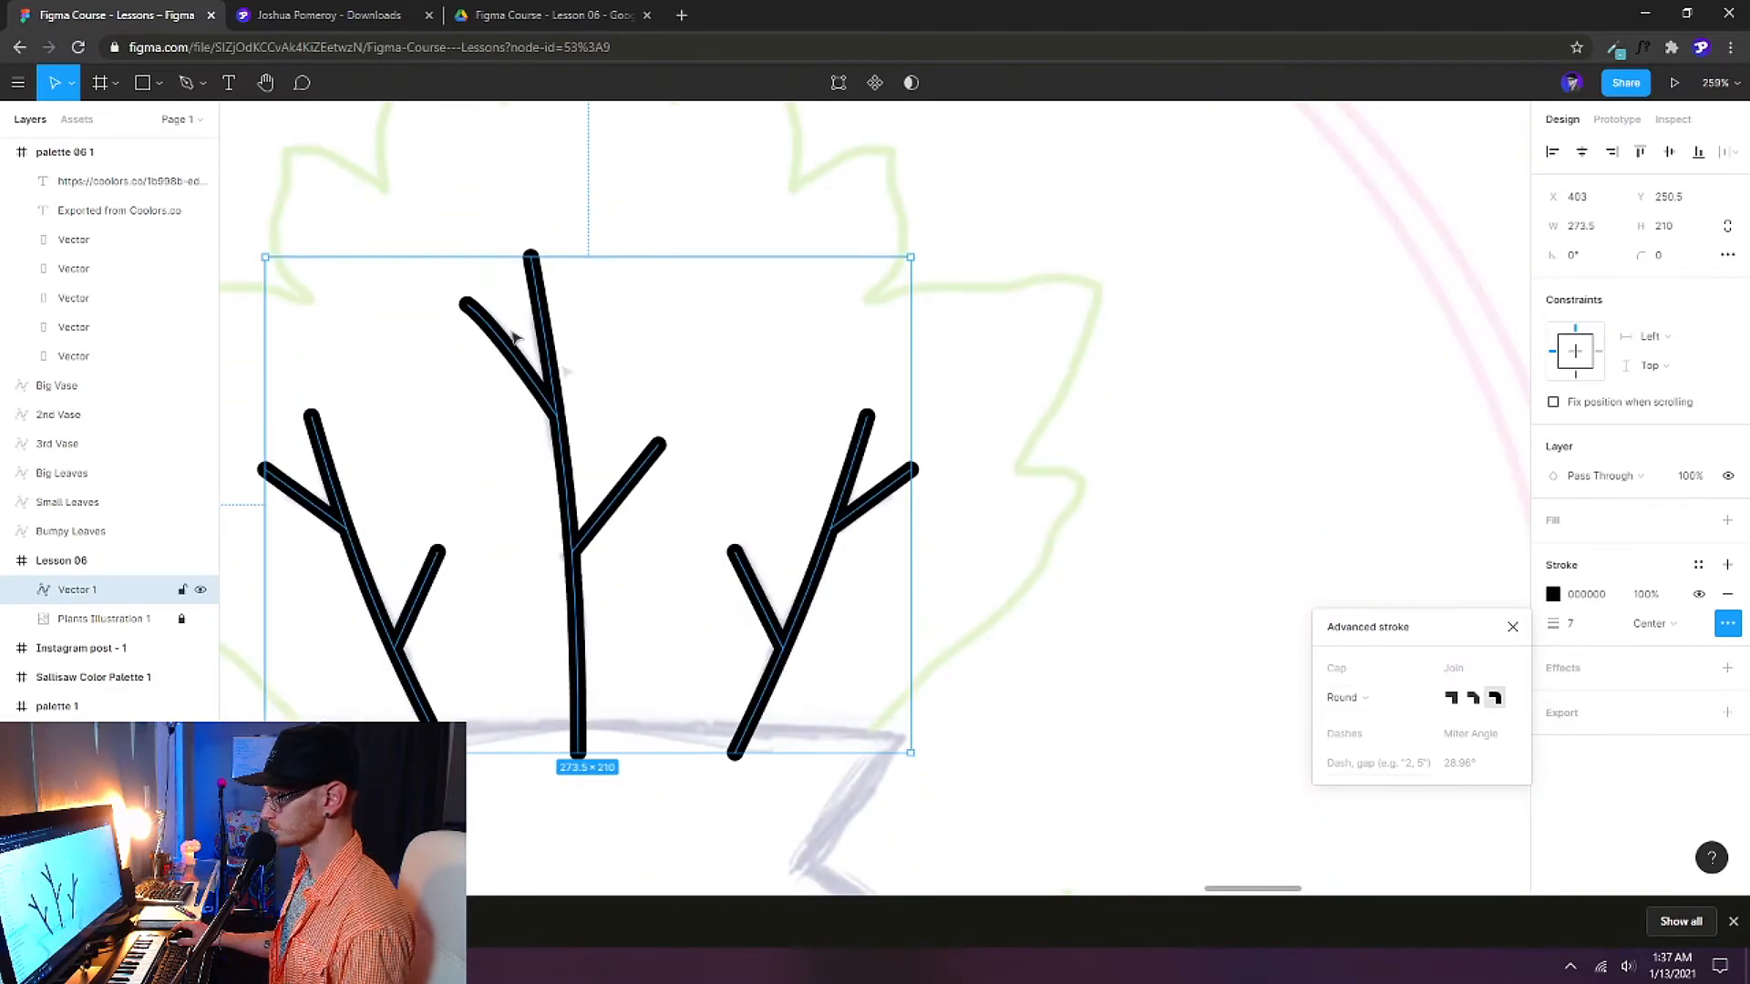
# Recolour the branches' stroke with the dark navy 2D3047 sampled from the palette 06 1 swatches, then deselect the vector.
pyautogui.keyDown('ctrl'); pyautogui.scroll(-2, 684, 615); pyautogui.keyUp('ctrl')
pyautogui.keyDown('ctrl'); pyautogui.scroll(-6, 911, 611); pyautogui.keyUp('ctrl')
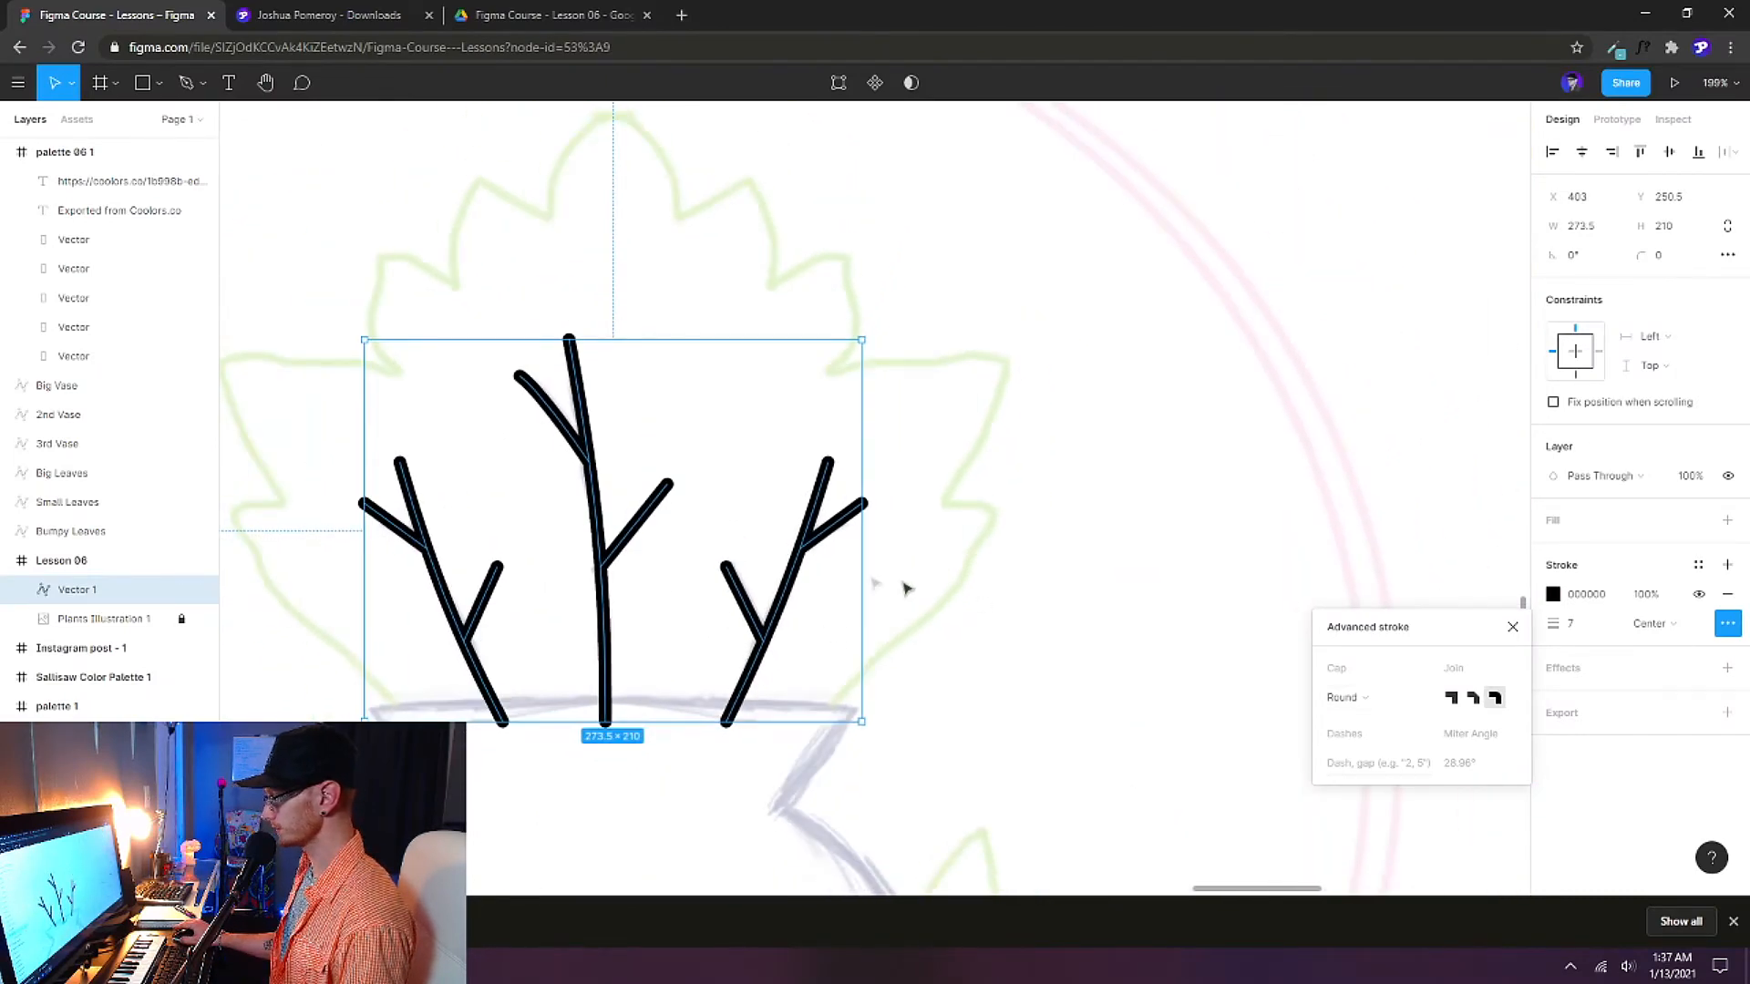
pyautogui.click(1553, 593)
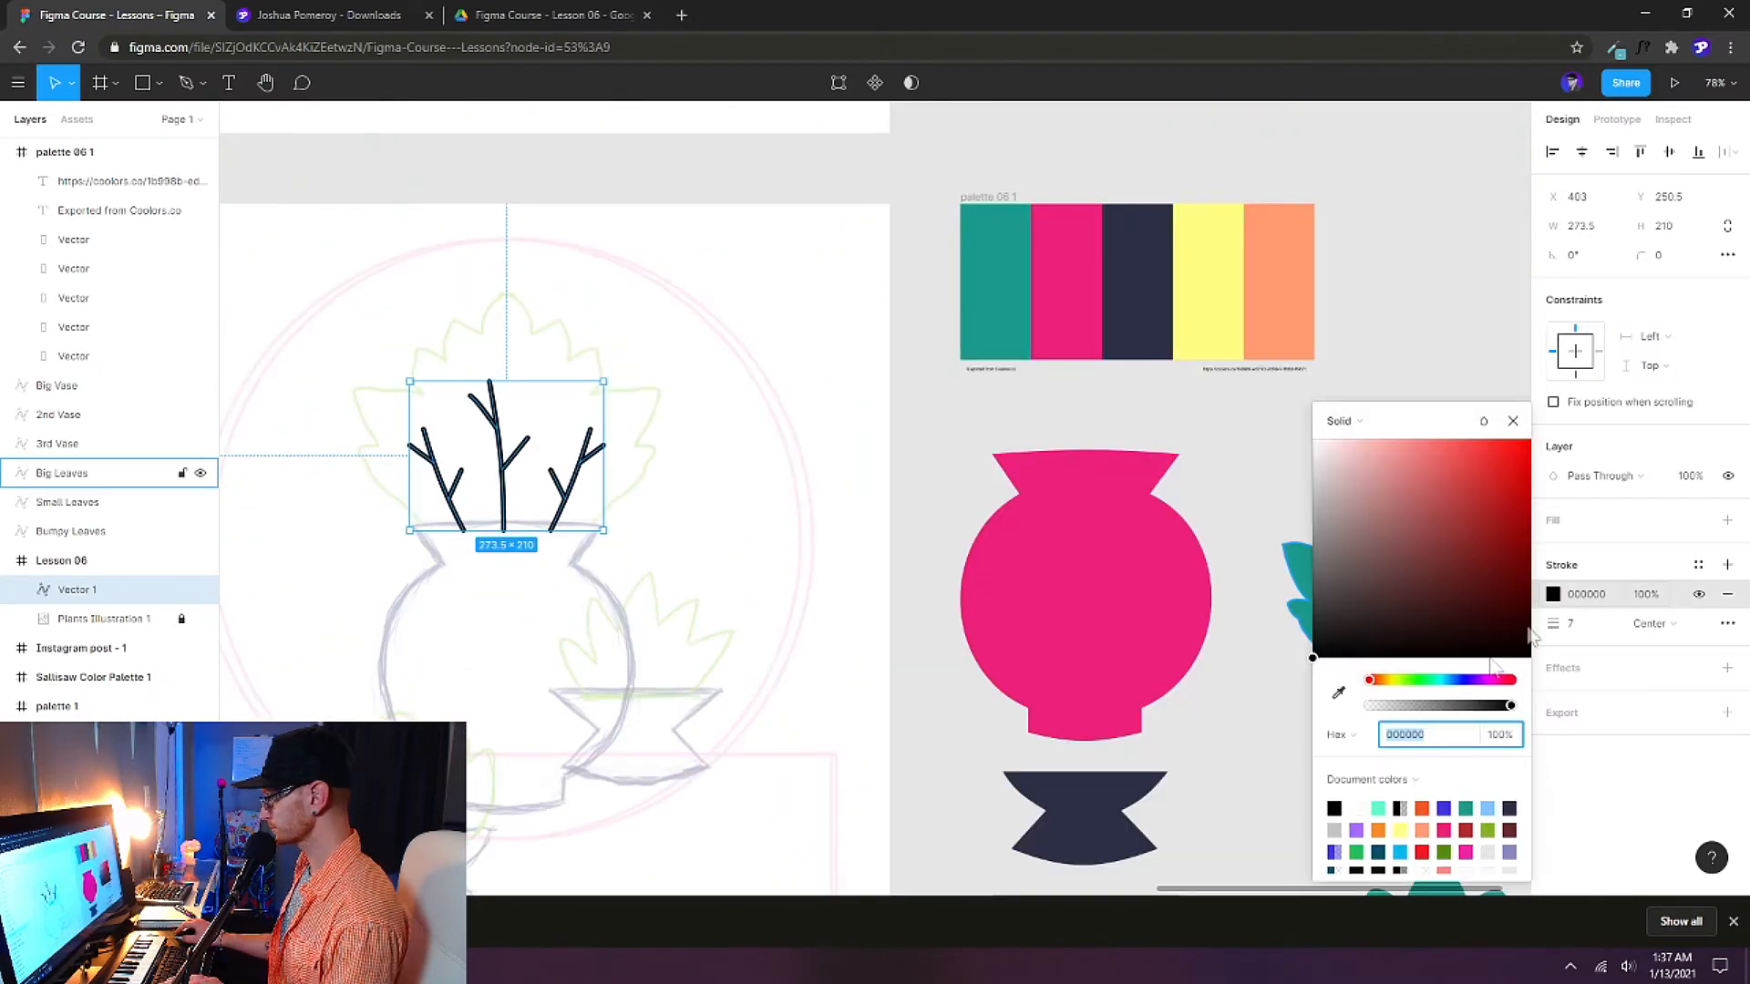
pyautogui.click(1338, 694)
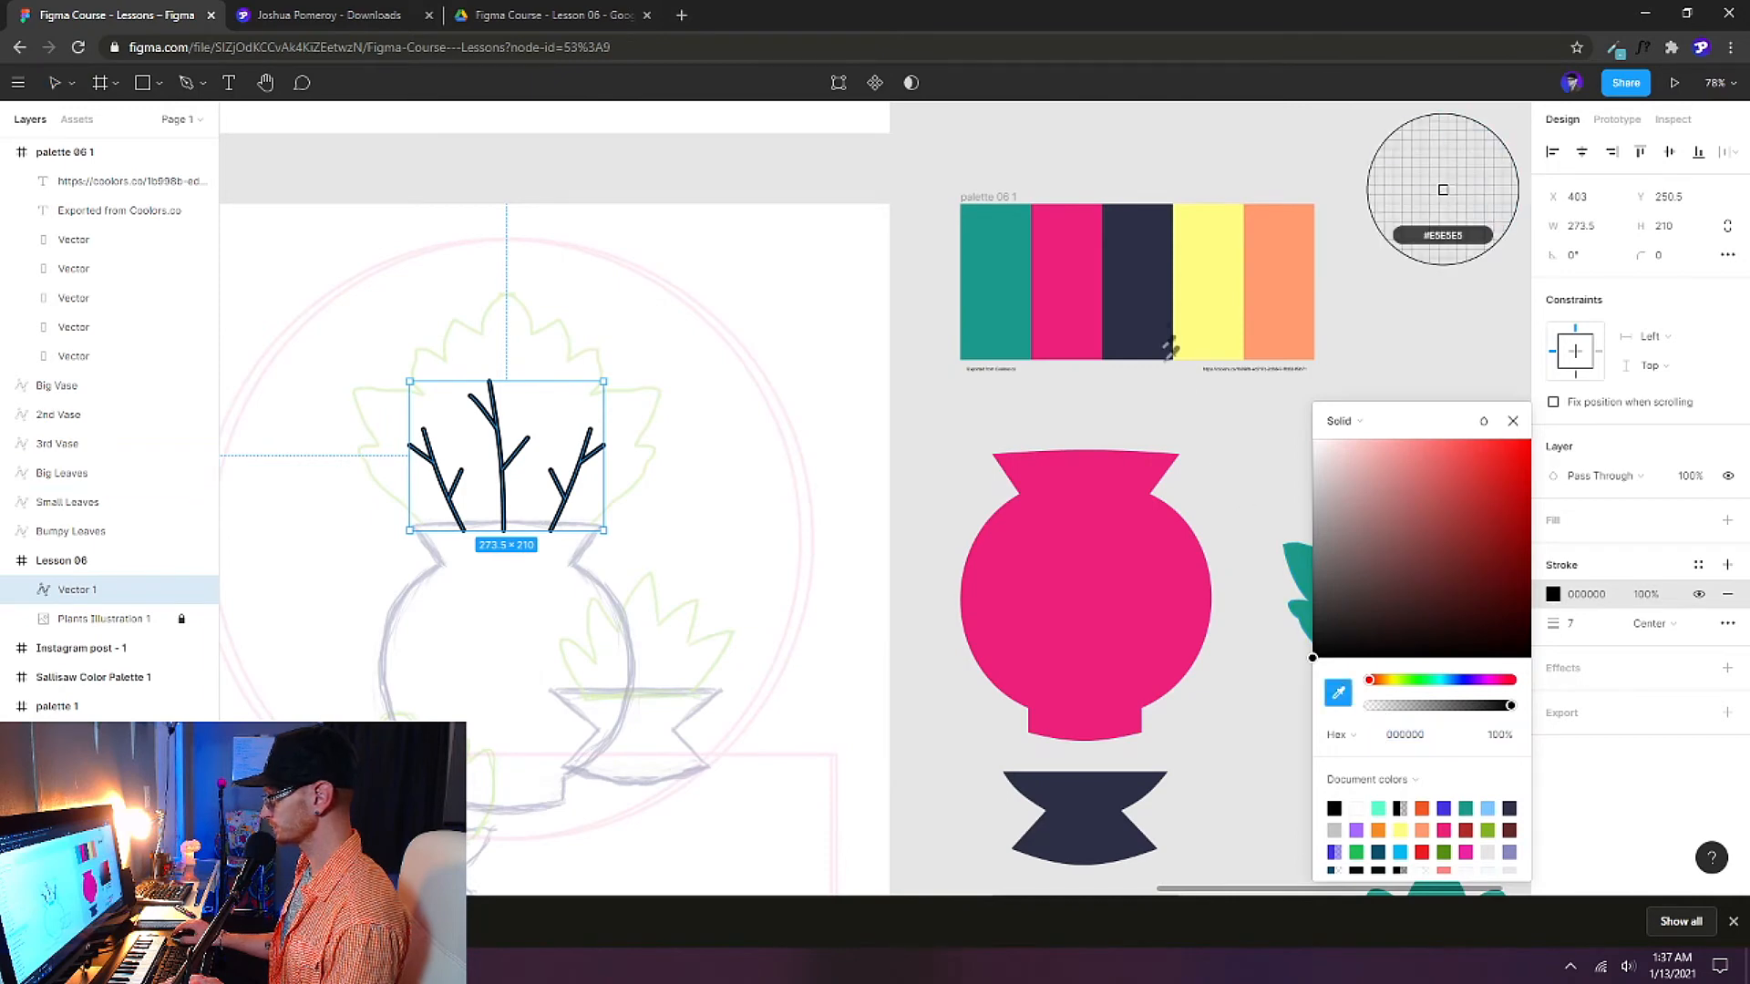
pyautogui.click(1144, 285)
pyautogui.click(1513, 420)
pyautogui.click(973, 465)
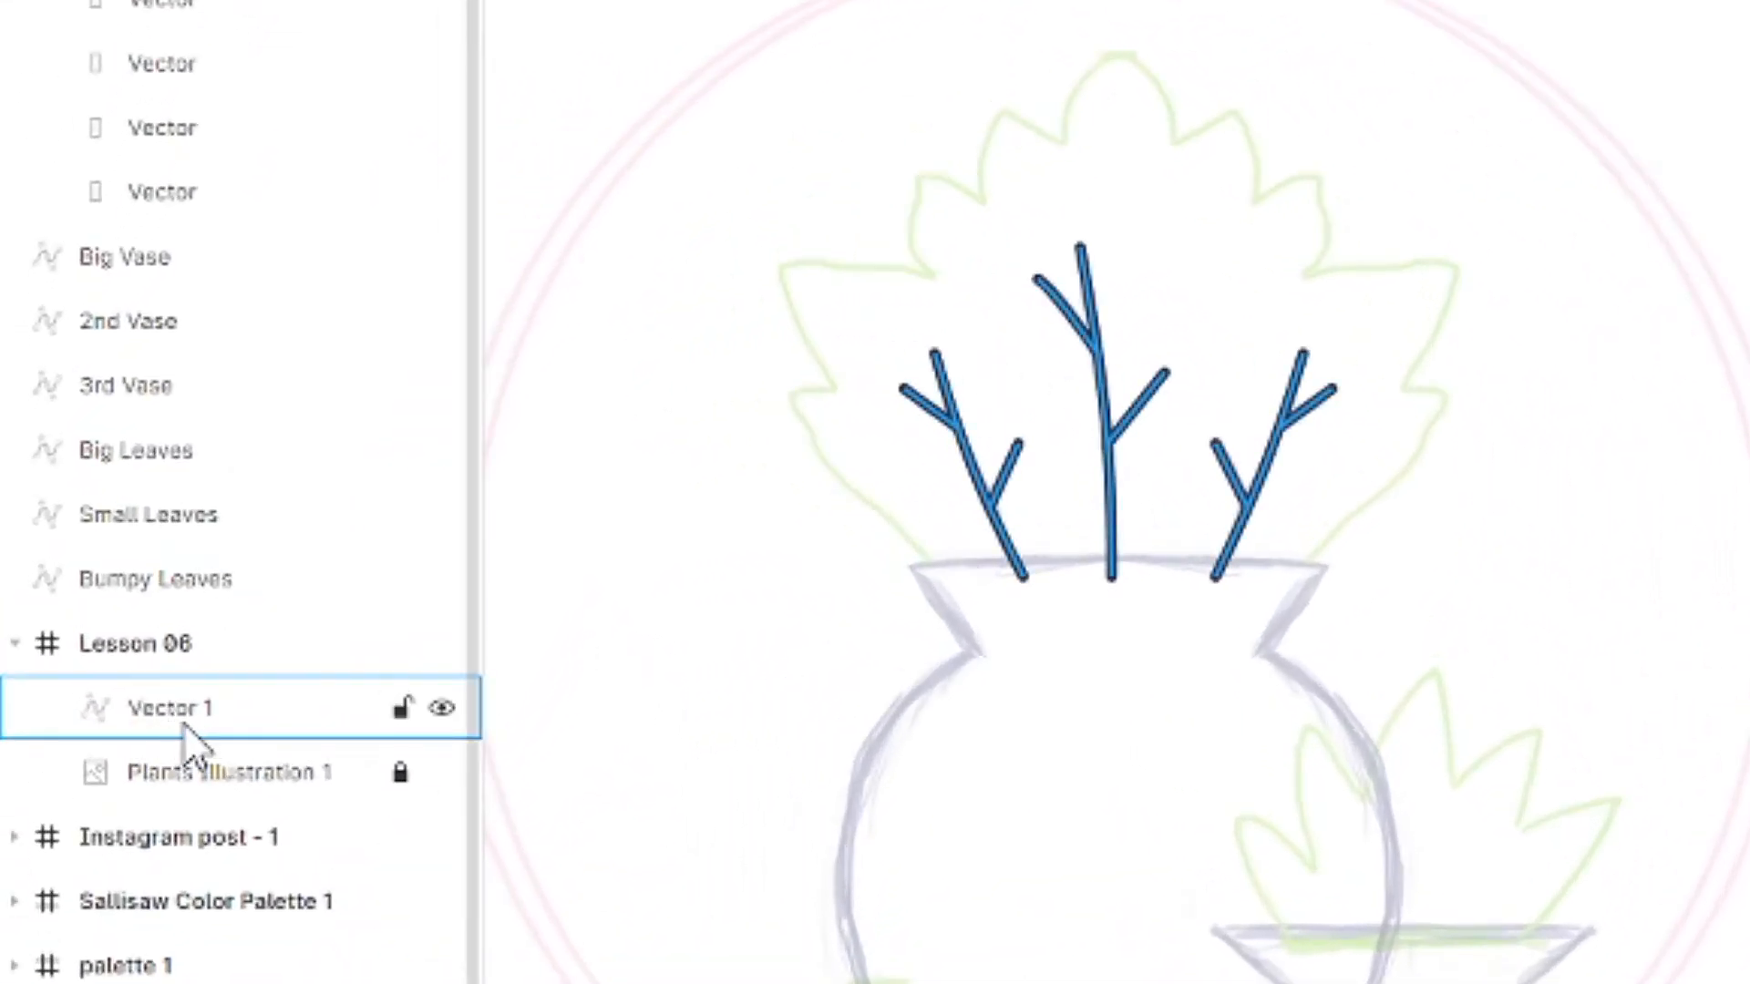
# Rename the Vector 1 layer in the Lesson 06 frame to Branches.
pyautogui.doubleClick(183, 719)
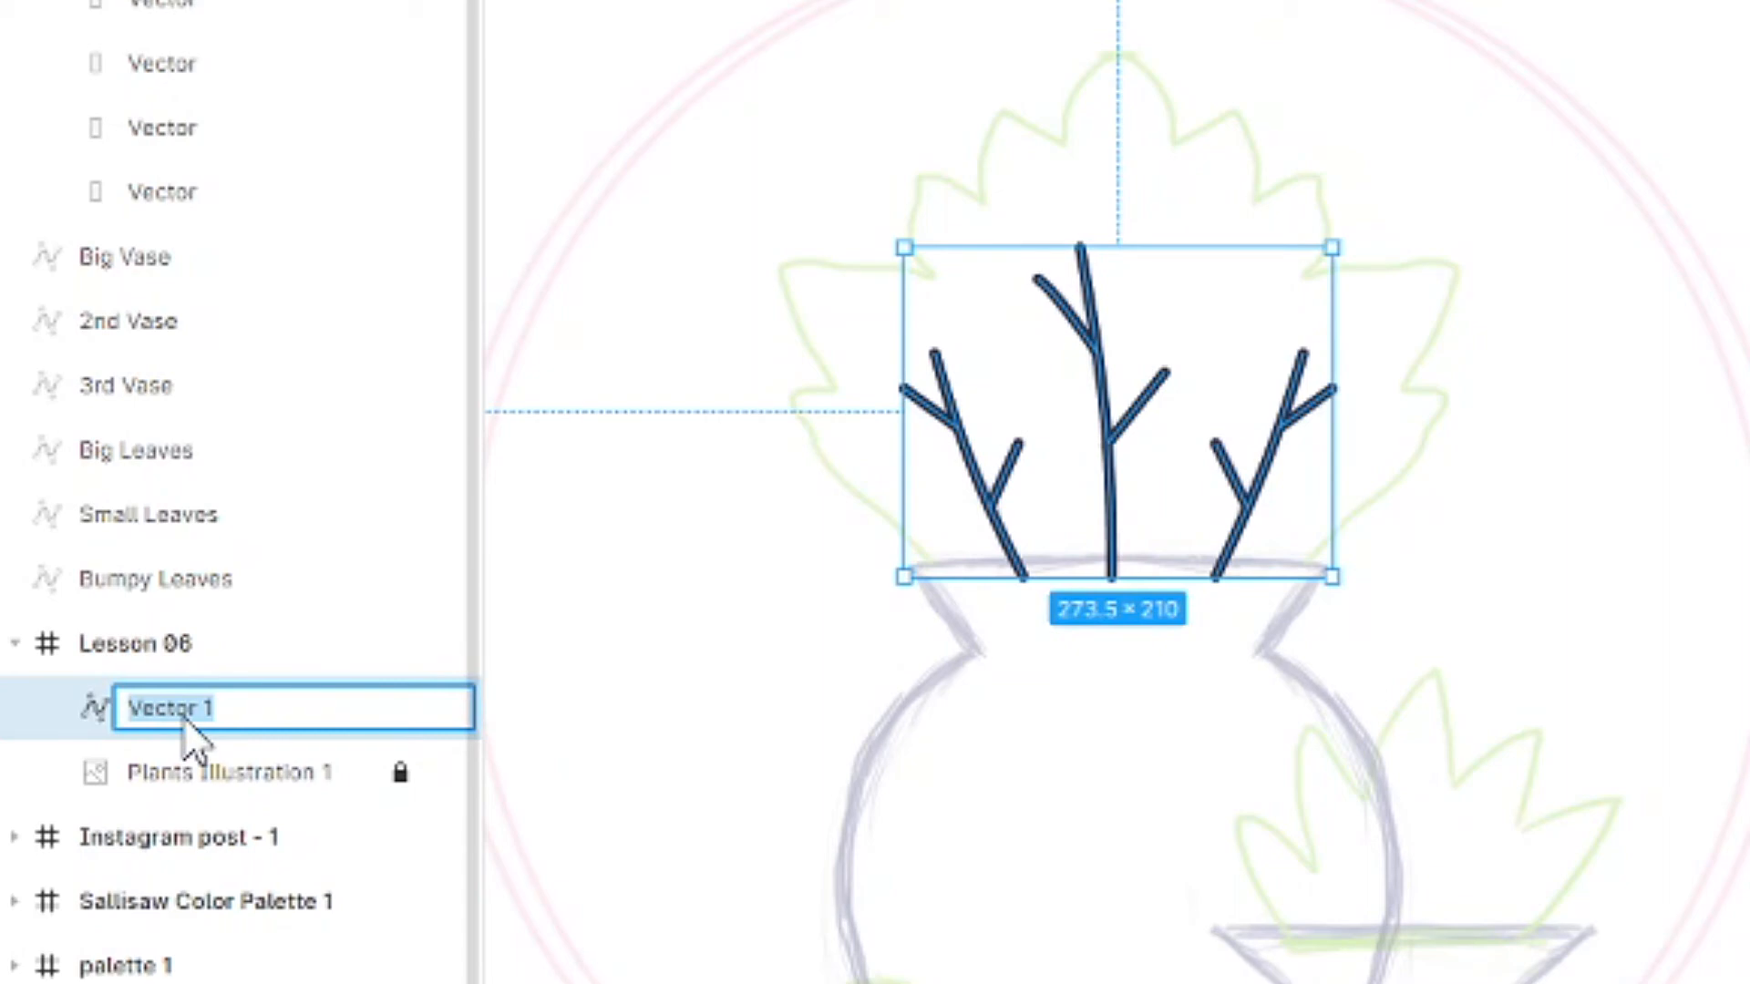
pyautogui.write('Branches')
pyautogui.press('Return')
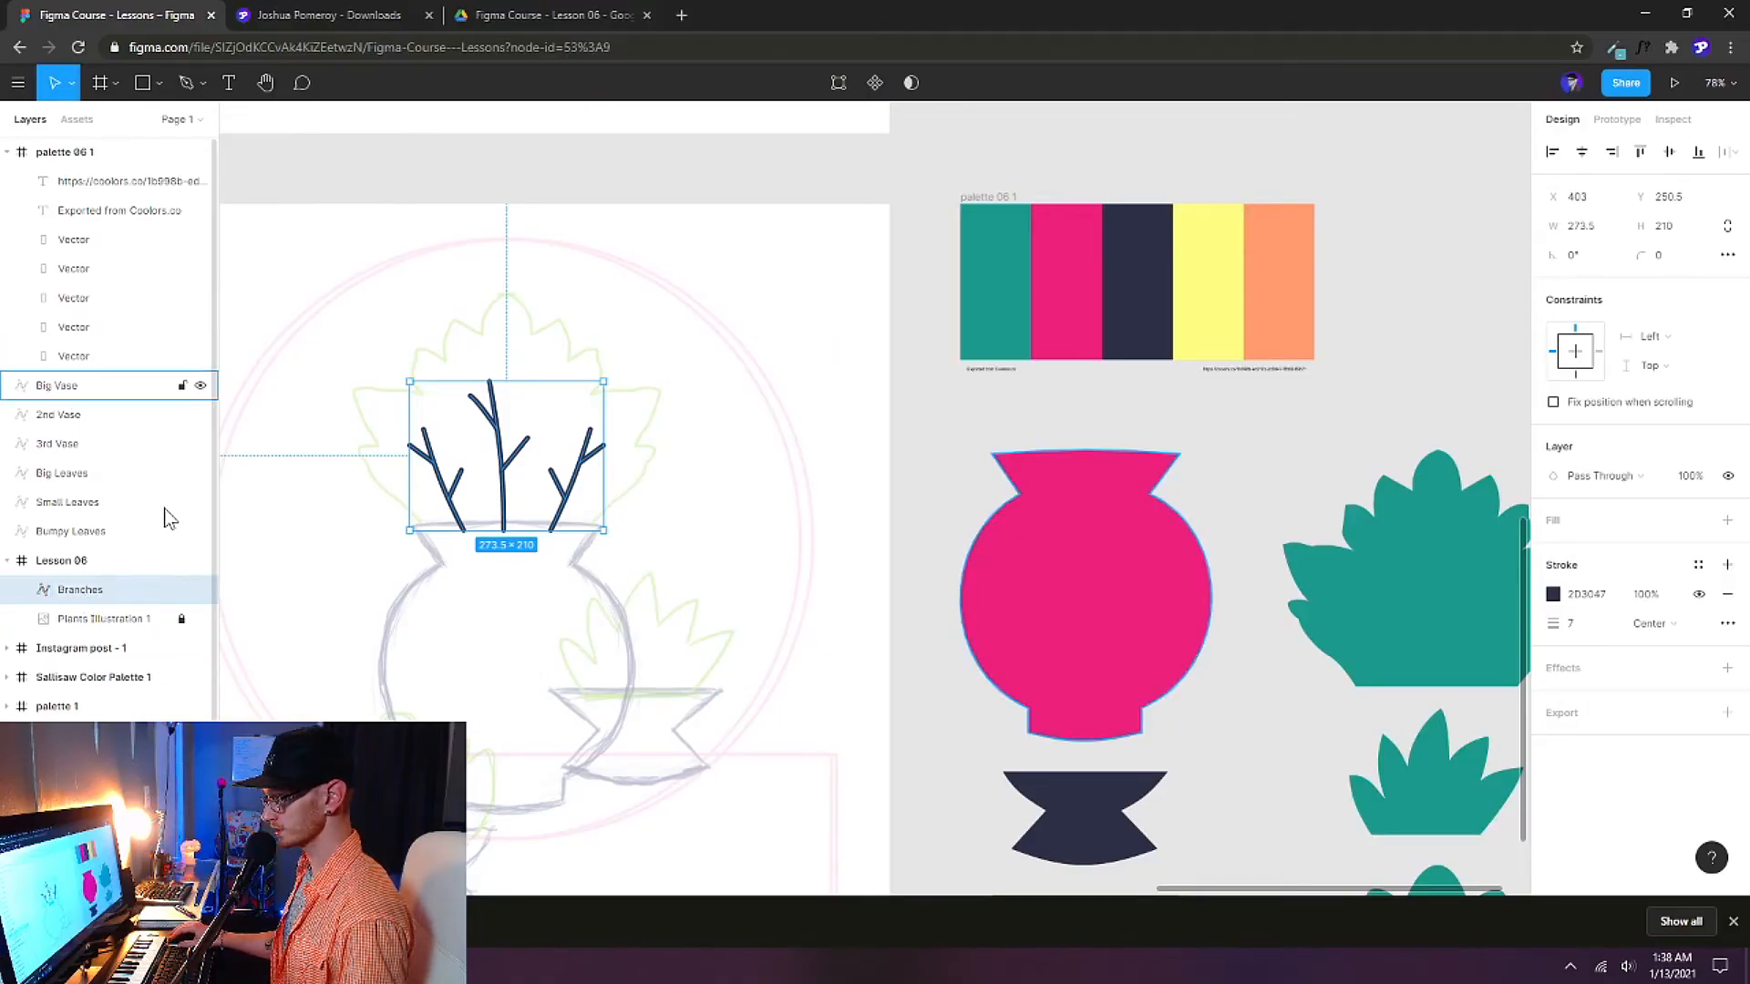
# Move the pink Big Vase onto the large pot of the sketch in the Lesson 06 frame.
pyautogui.scroll(-3, 588, 579)
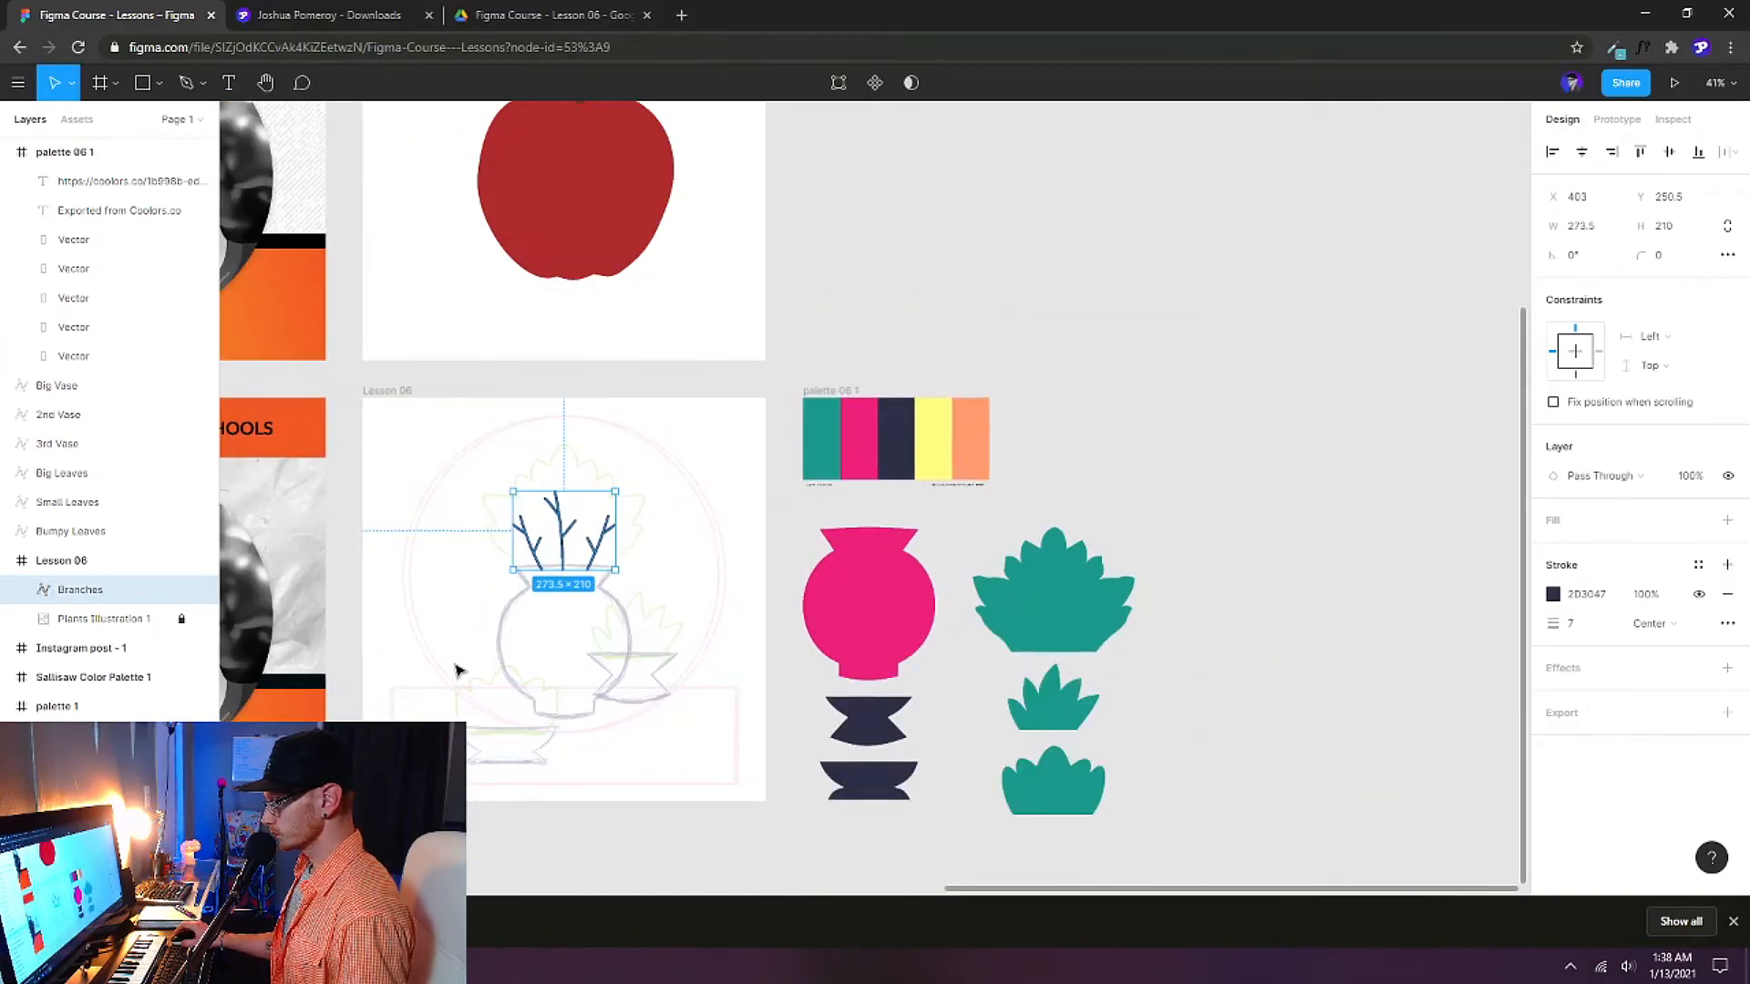
pyautogui.scroll(3, 460, 668)
pyautogui.scroll(-2, 670, 557)
pyautogui.moveTo(653, 676); pyautogui.dragTo(789, 597)
pyautogui.scroll(2, 747, 560)
pyautogui.click(921, 592)
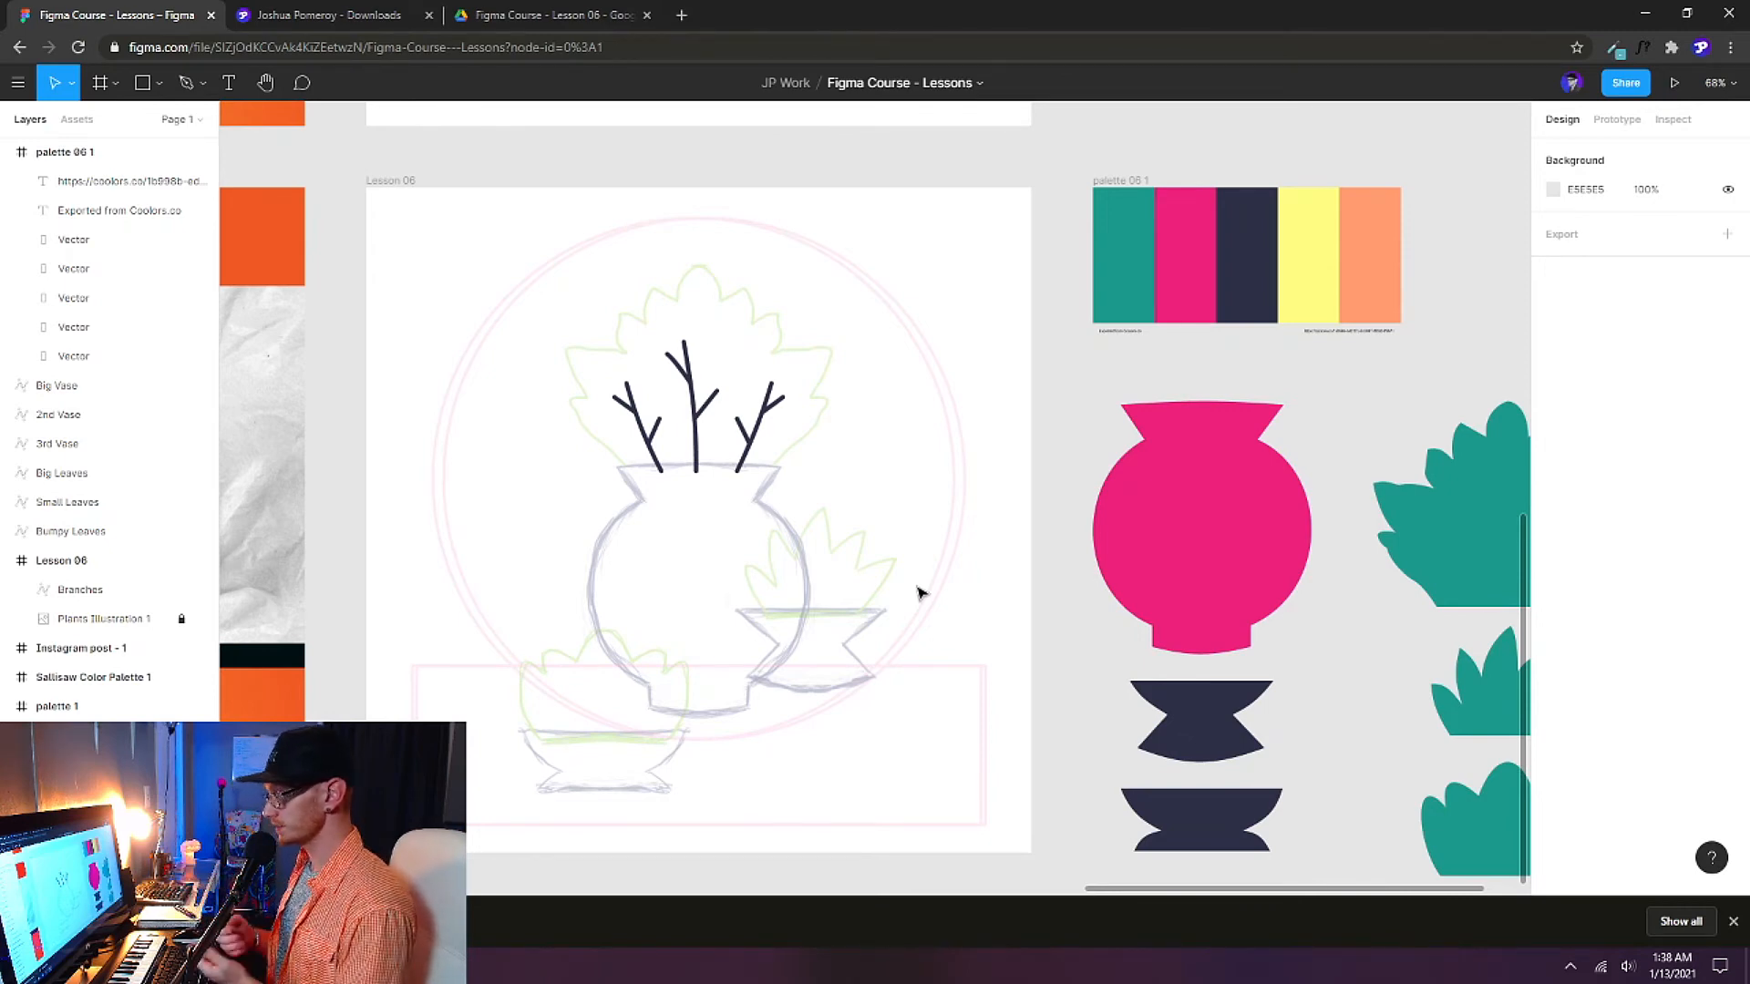
pyautogui.moveTo(1348, 619); pyautogui.dragTo(1071, 514)
pyautogui.moveTo(953, 416); pyautogui.dragTo(1071, 477)
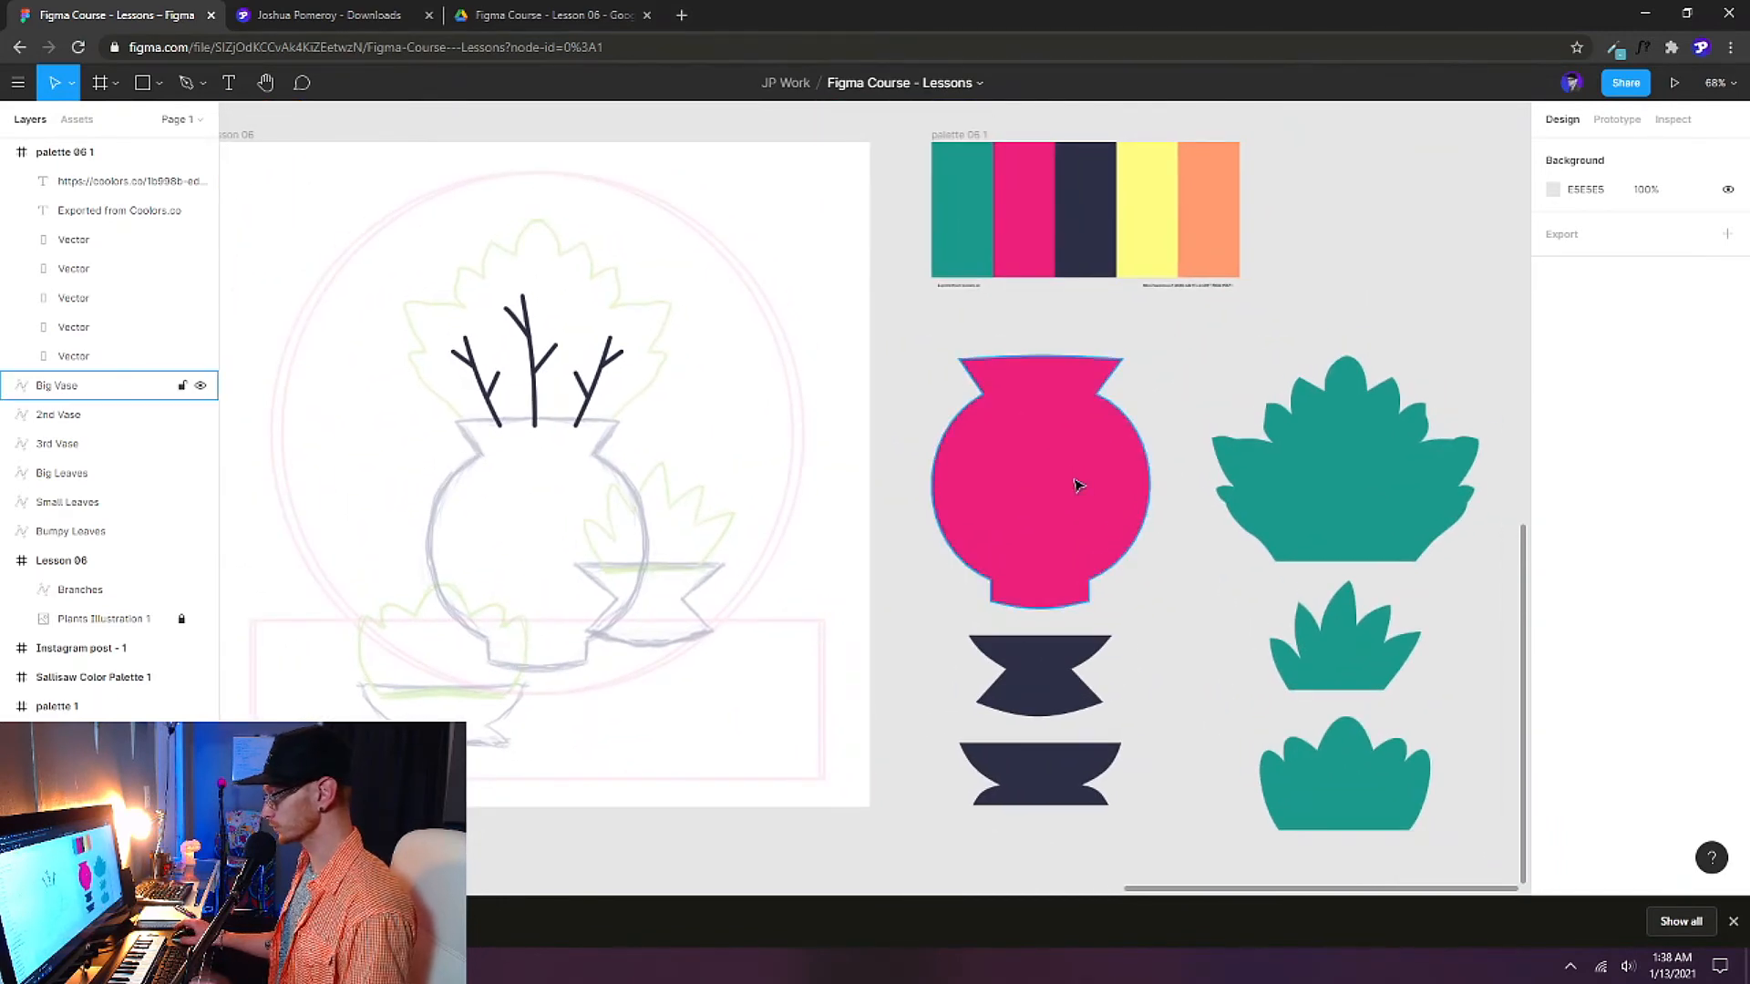
pyautogui.moveTo(653, 486); pyautogui.dragTo(749, 494)
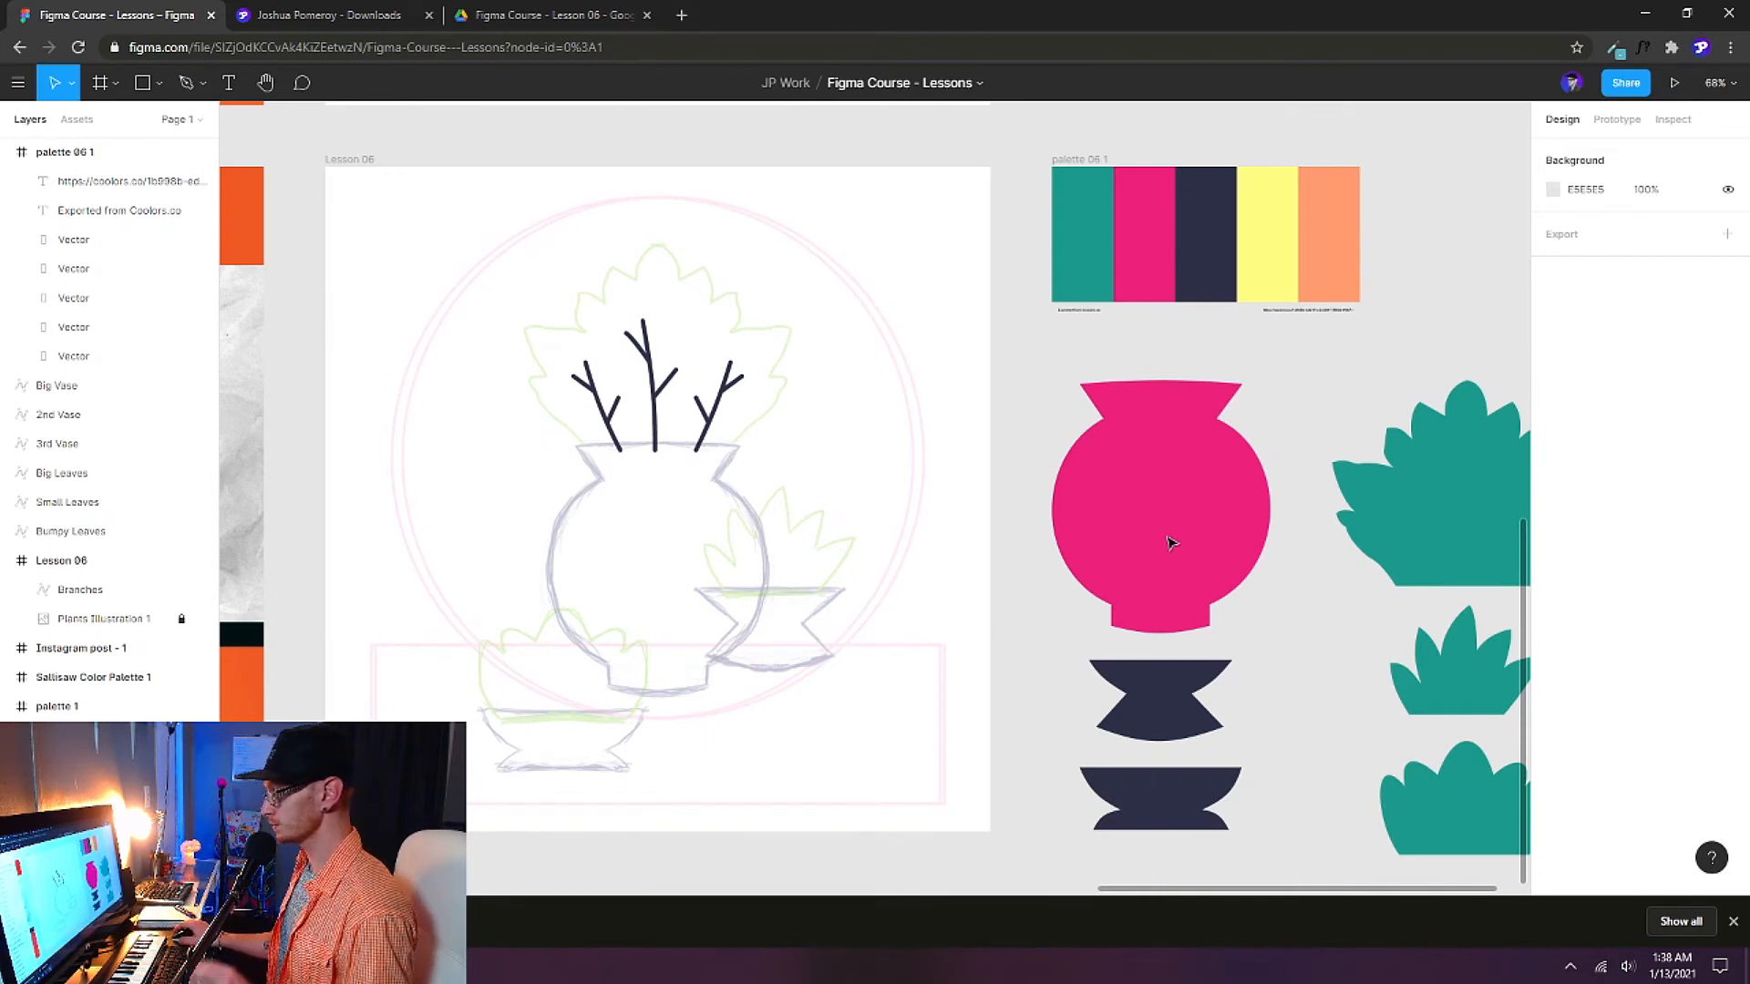
pyautogui.moveTo(1197, 525); pyautogui.dragTo(693, 578)
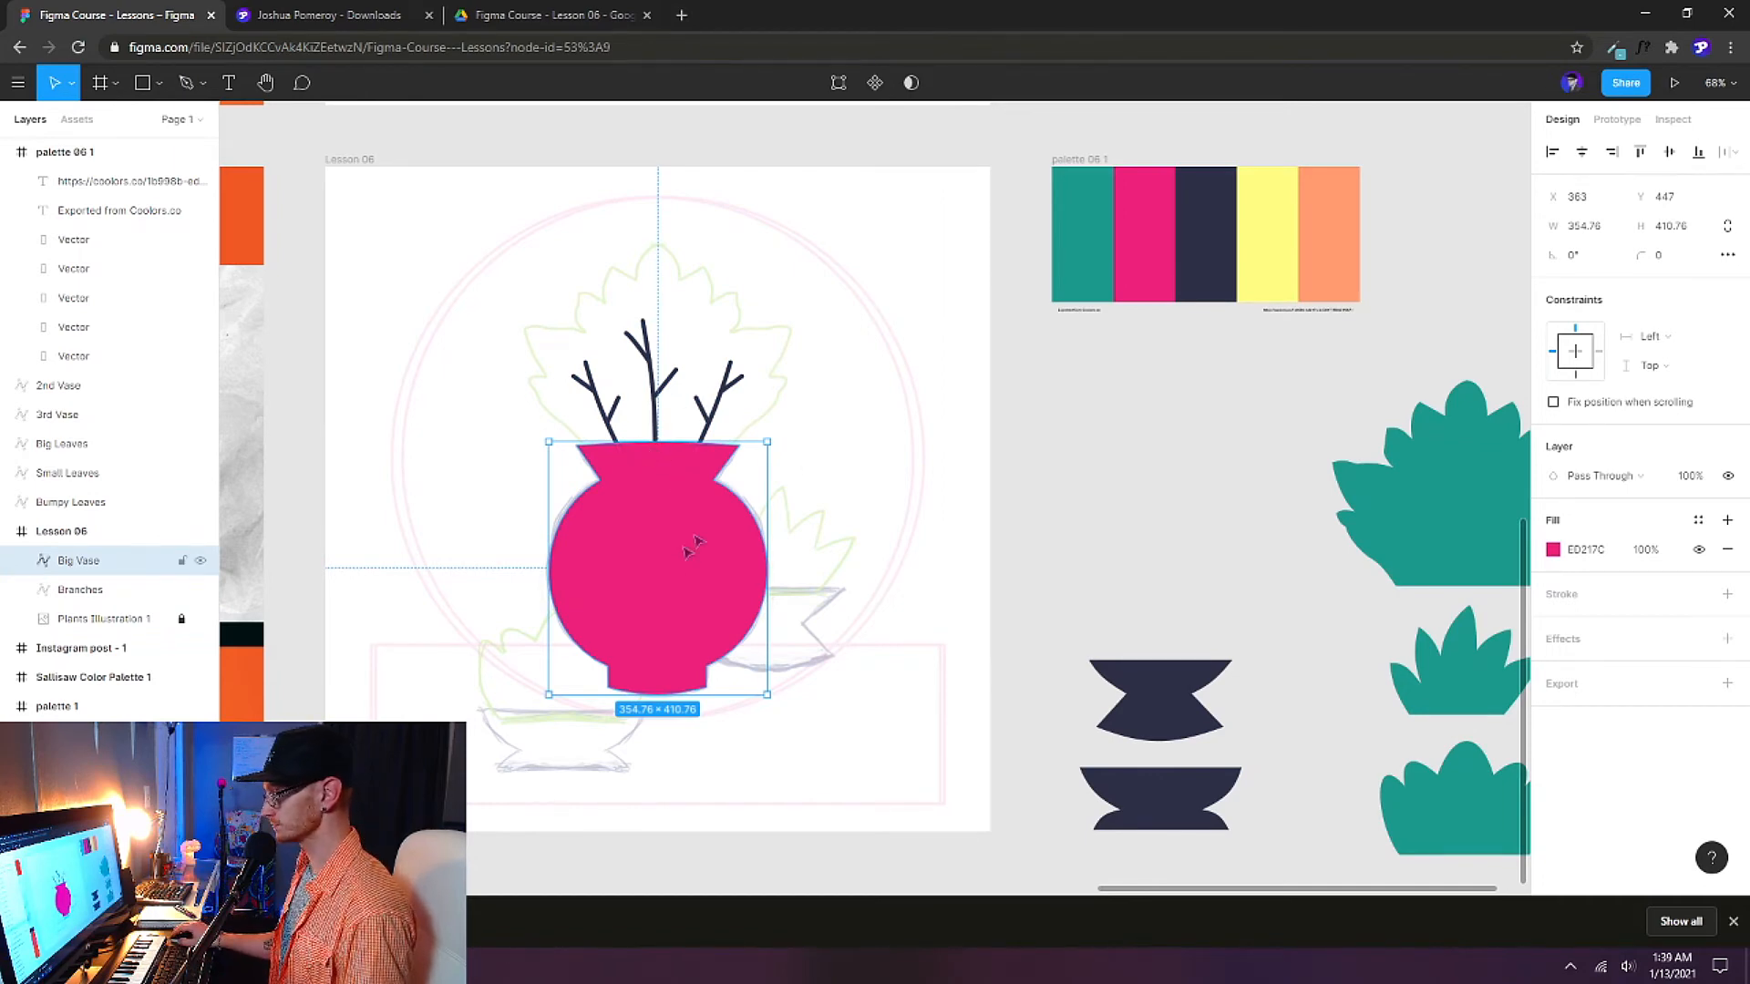
pyautogui.click(840, 488)
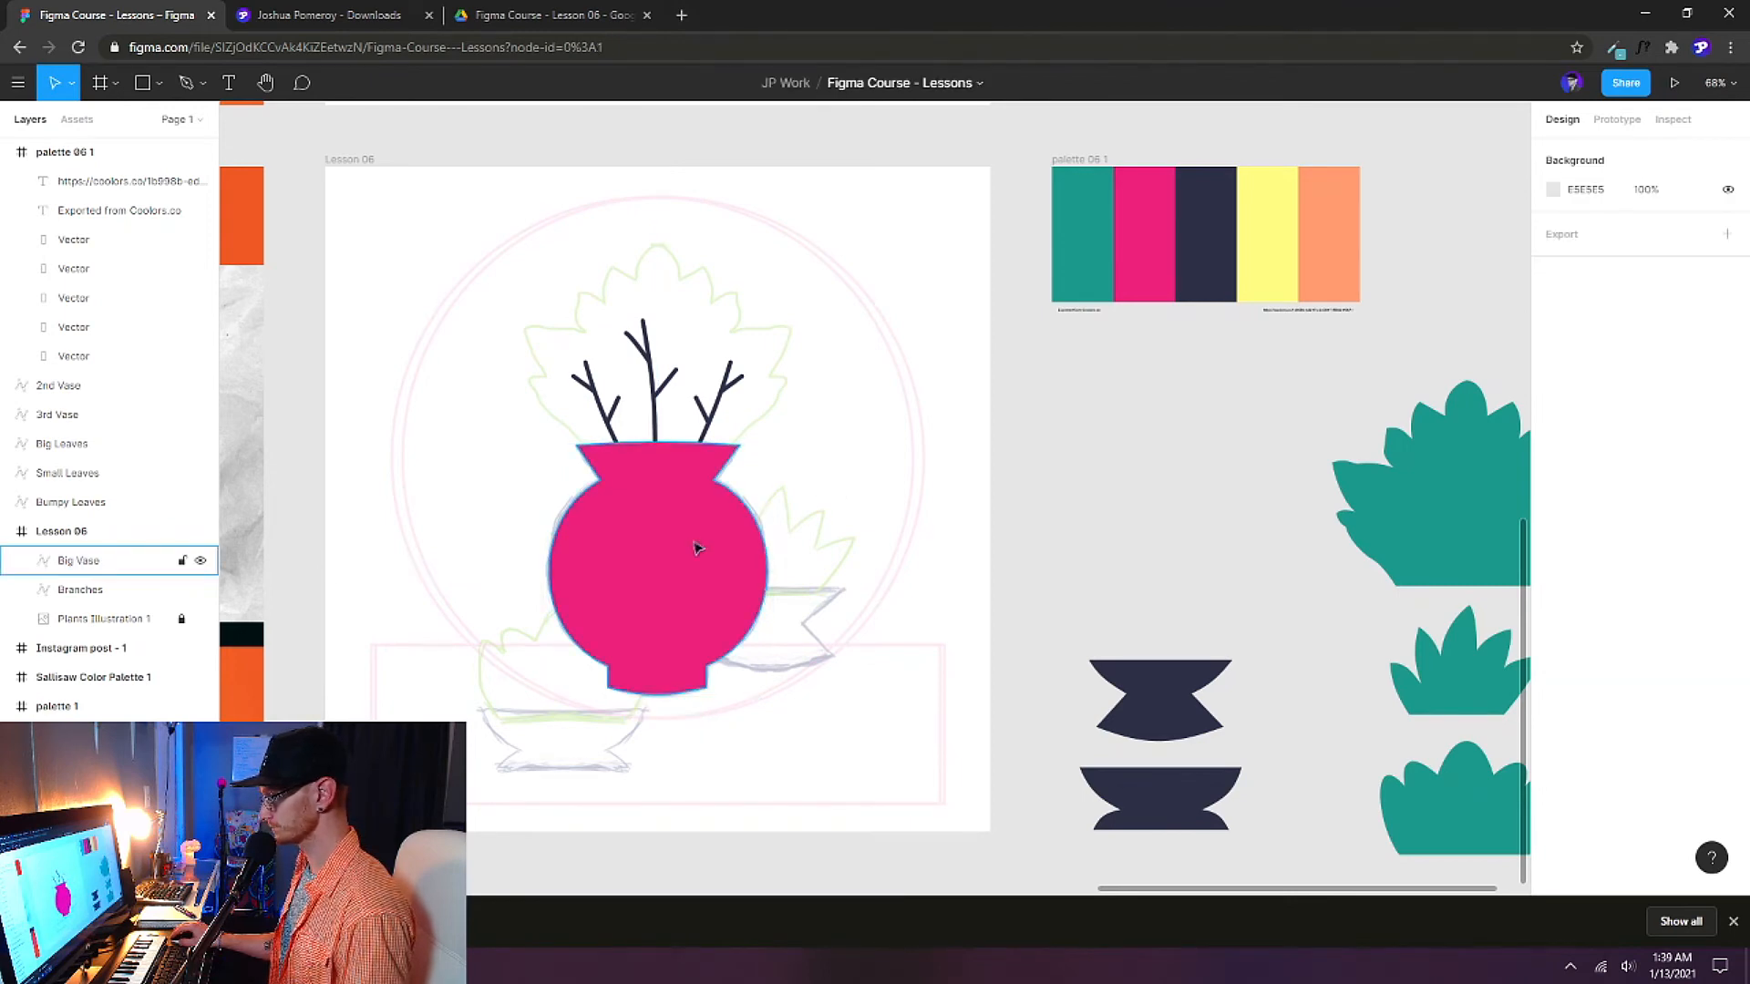
# Move Big Leaves onto the sketched leaves above the big vase and order the layer between Branches and Plants Illustration 1.
pyautogui.moveTo(1478, 541); pyautogui.dragTo(670, 406)
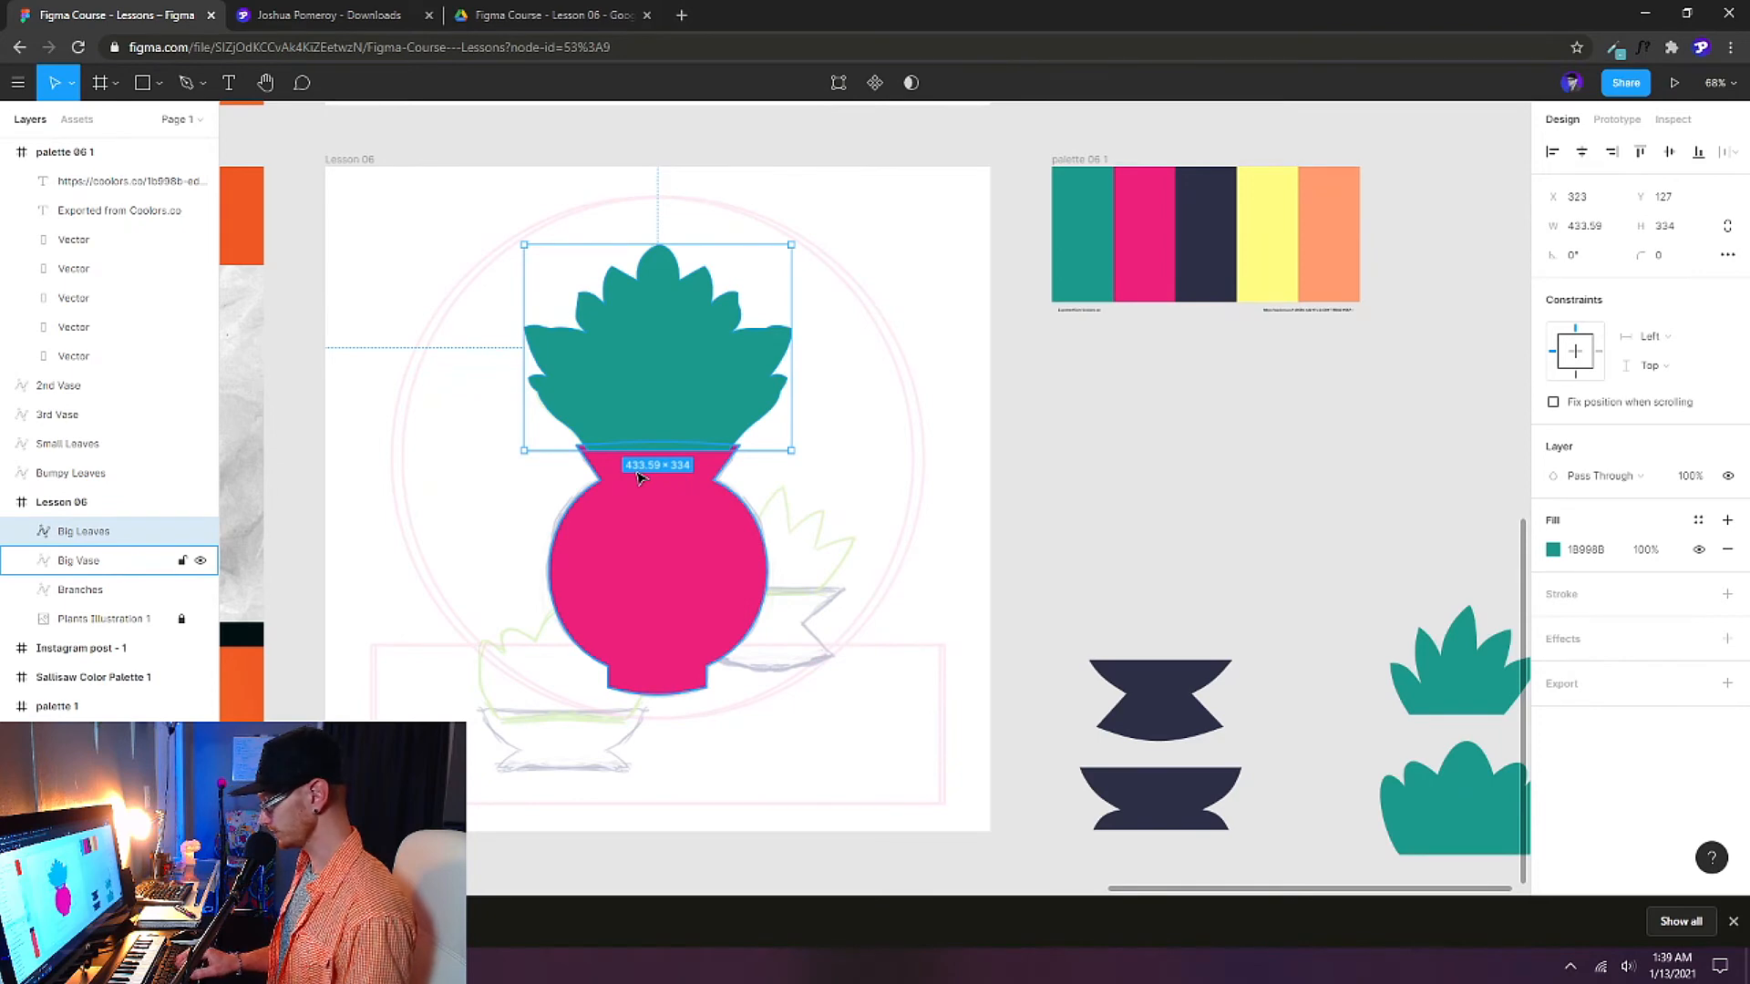
pyautogui.hotkey('ctrl', '[')
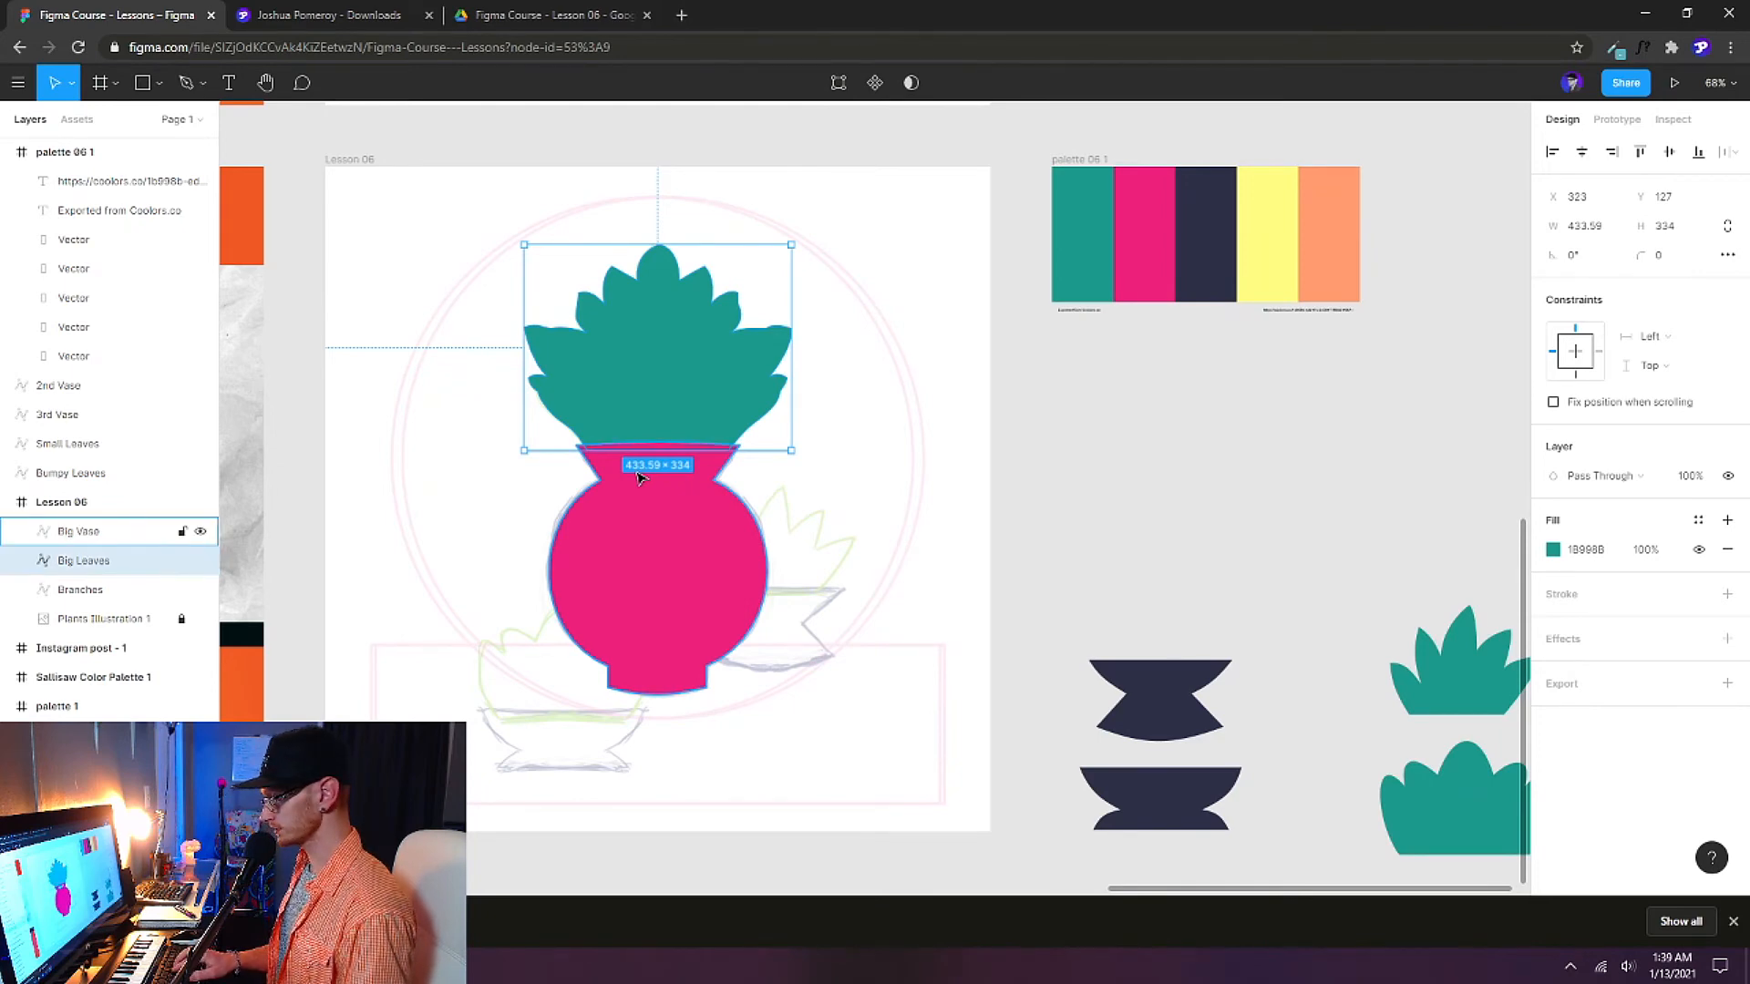
pyautogui.hotkey('ctrl', '[')
pyautogui.hotkey('ctrl', '[')
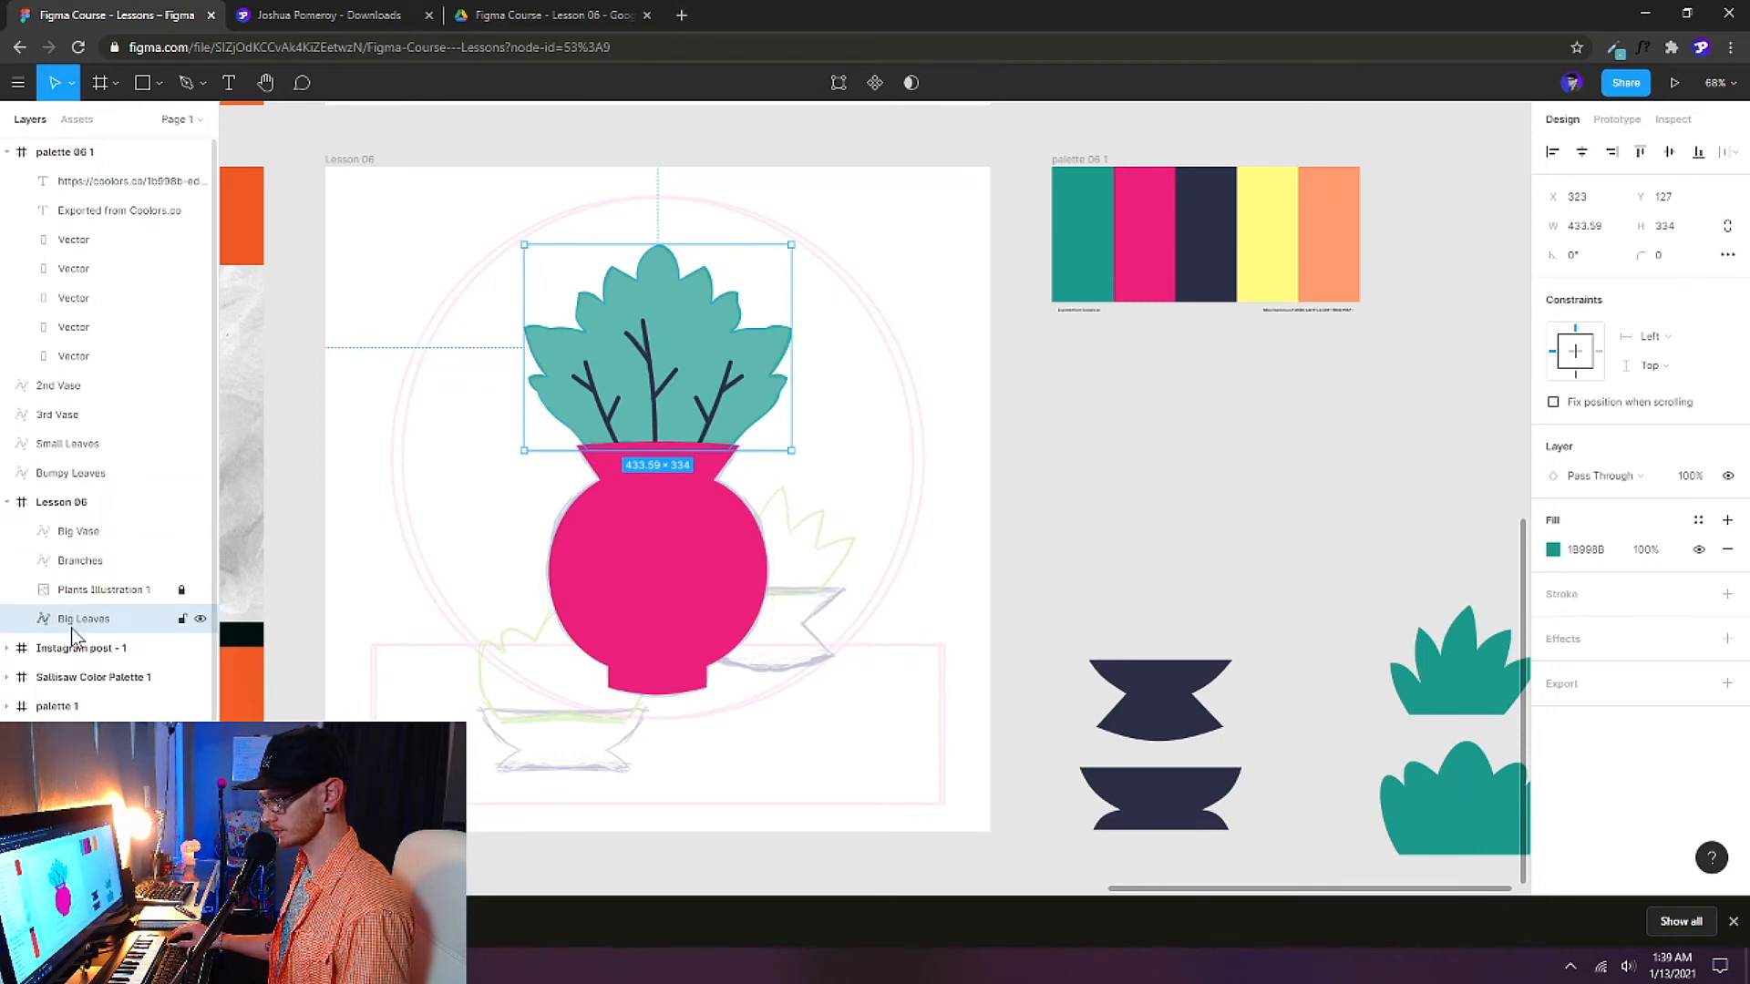
pyautogui.moveTo(84, 629)
pyautogui.mouseDown()
pyautogui.moveTo(89, 557)
pyautogui.moveTo(89, 598)
pyautogui.mouseUp()
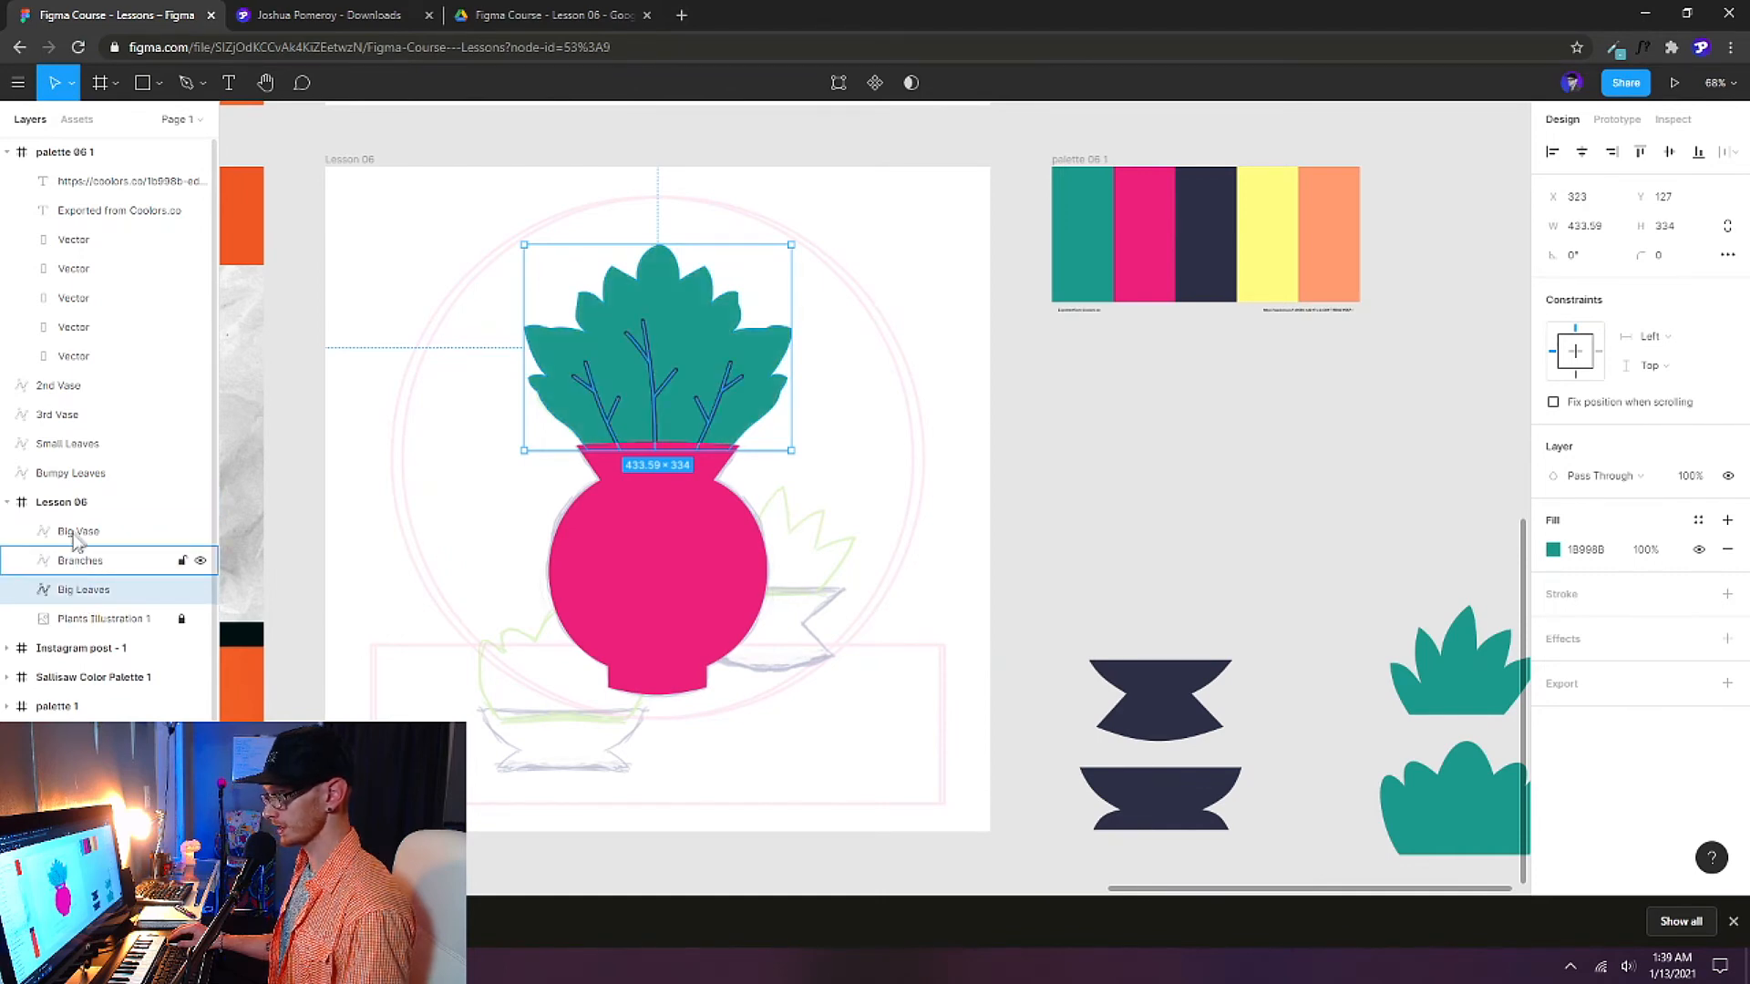
pyautogui.click(1120, 505)
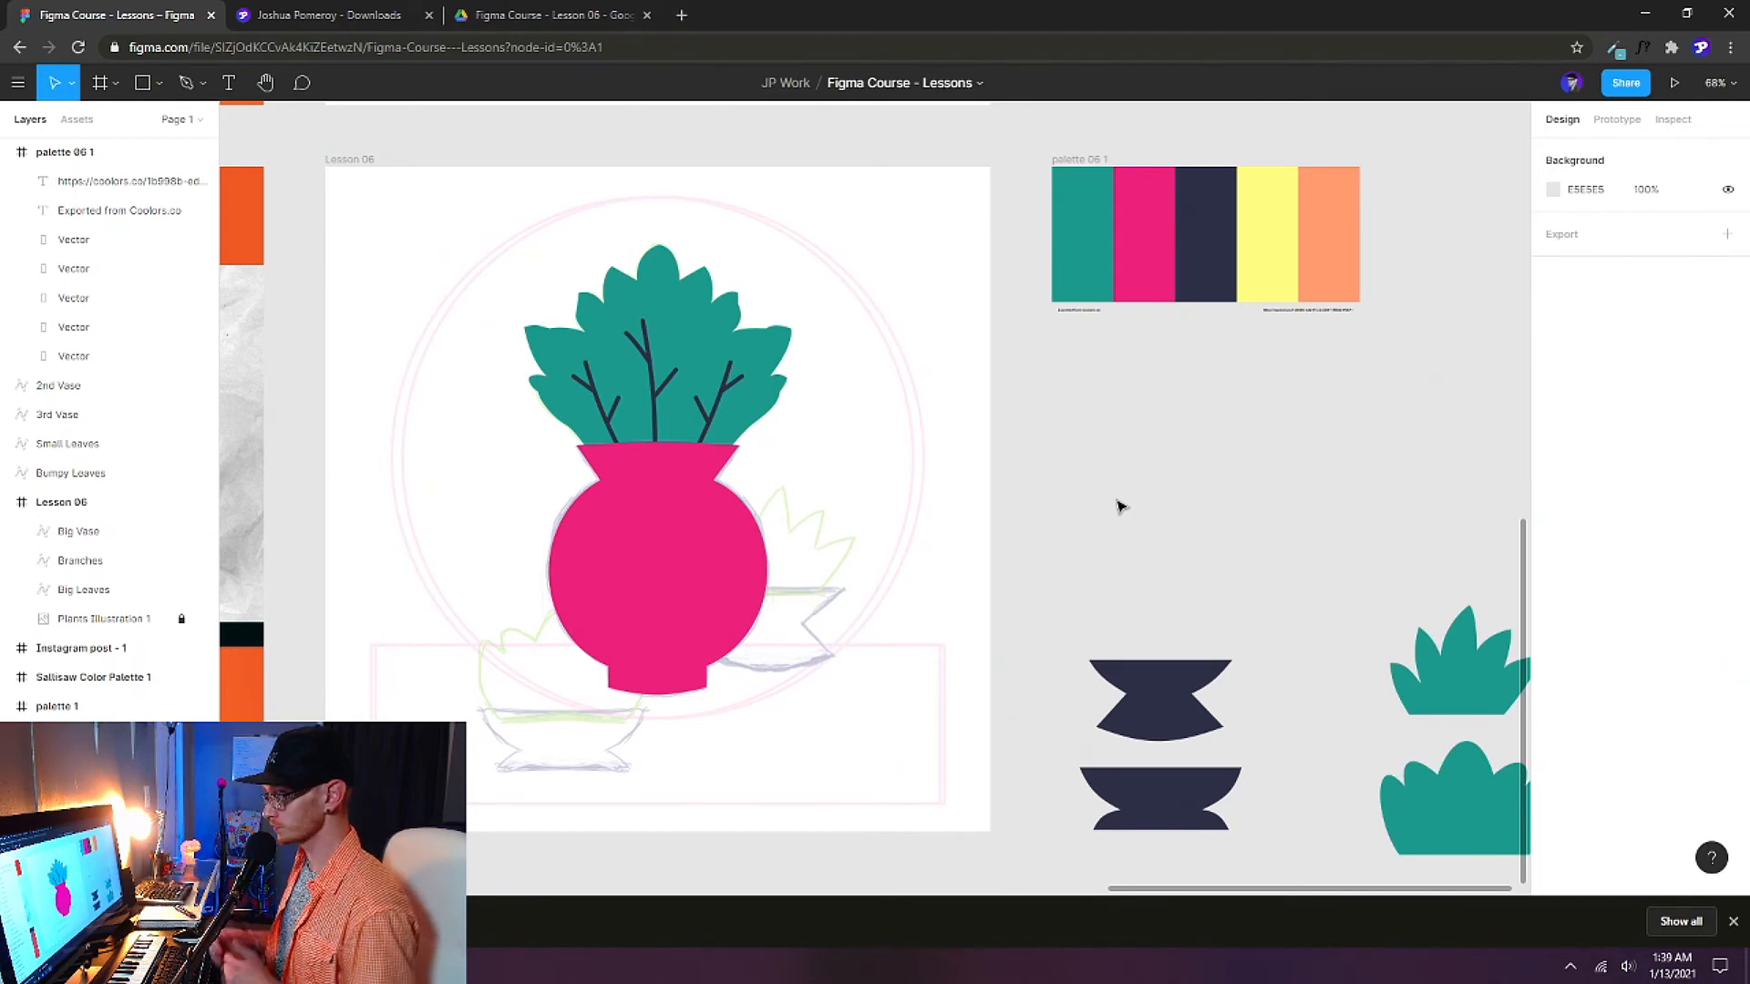
# Move the 2nd Vase and Small Leaves onto the sketch's right-hand plant and order Small Leaves directly beneath the 2nd Vase.
pyautogui.moveTo(840, 527); pyautogui.dragTo(750, 426)
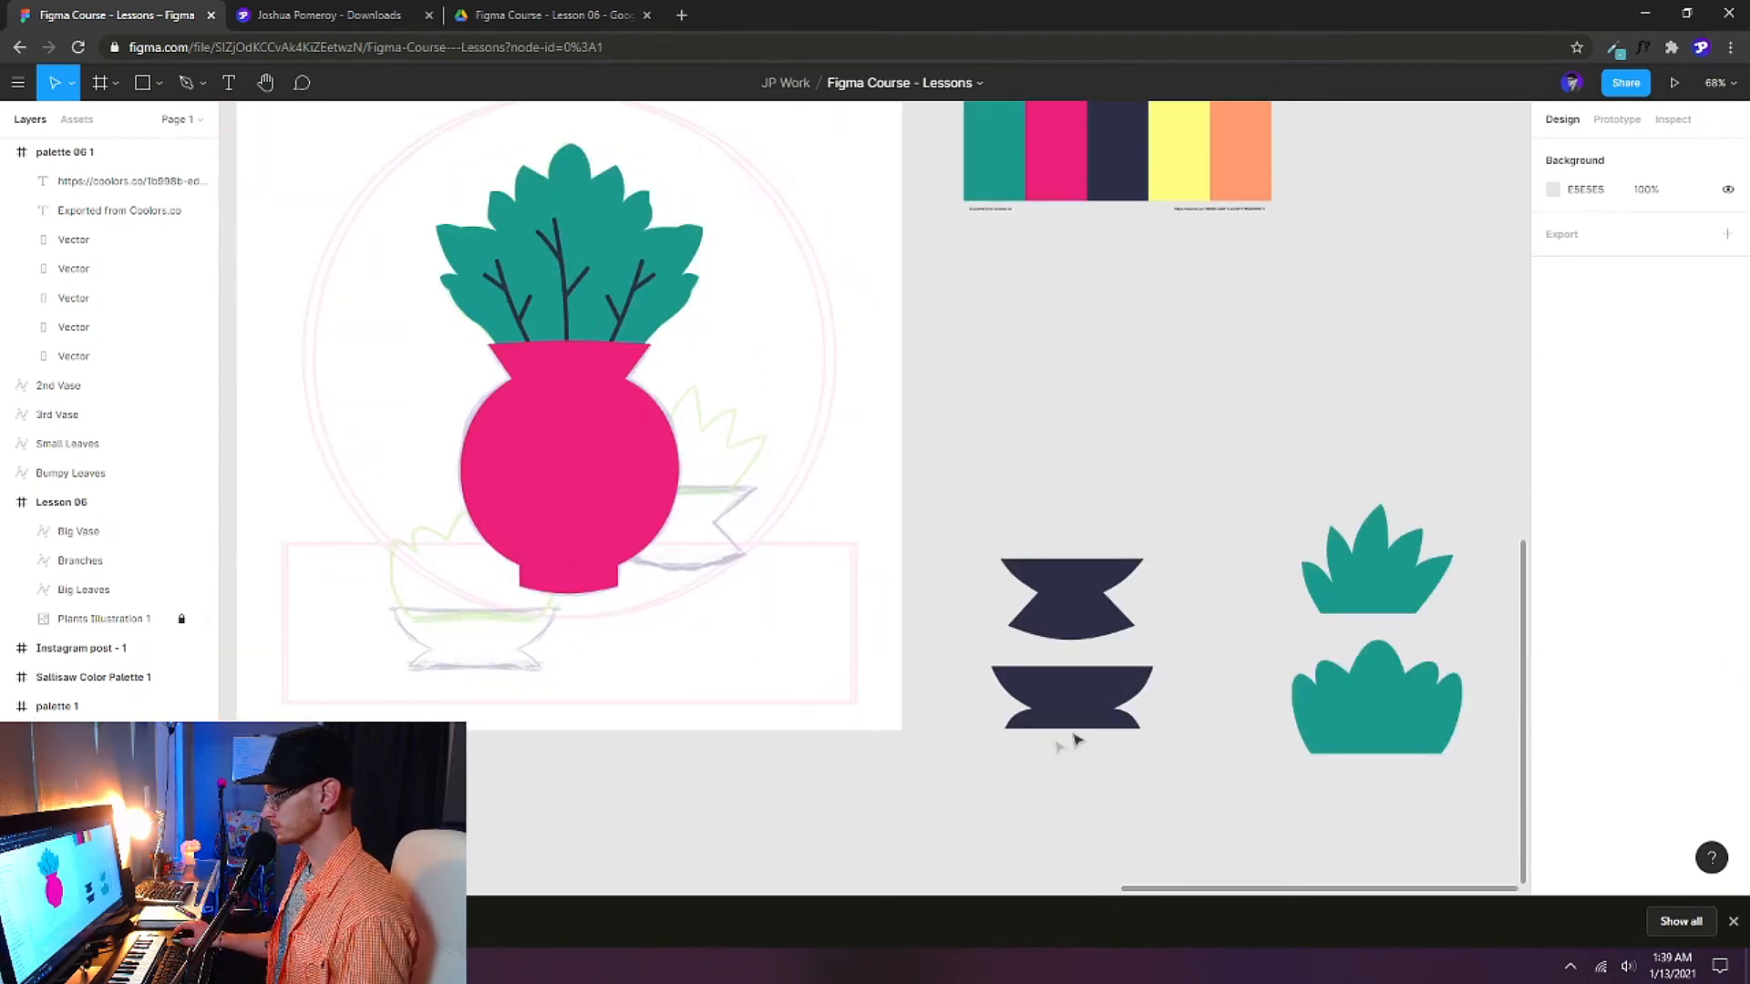
pyautogui.click(1085, 633)
pyautogui.moveTo(1080, 629); pyautogui.dragTo(690, 558)
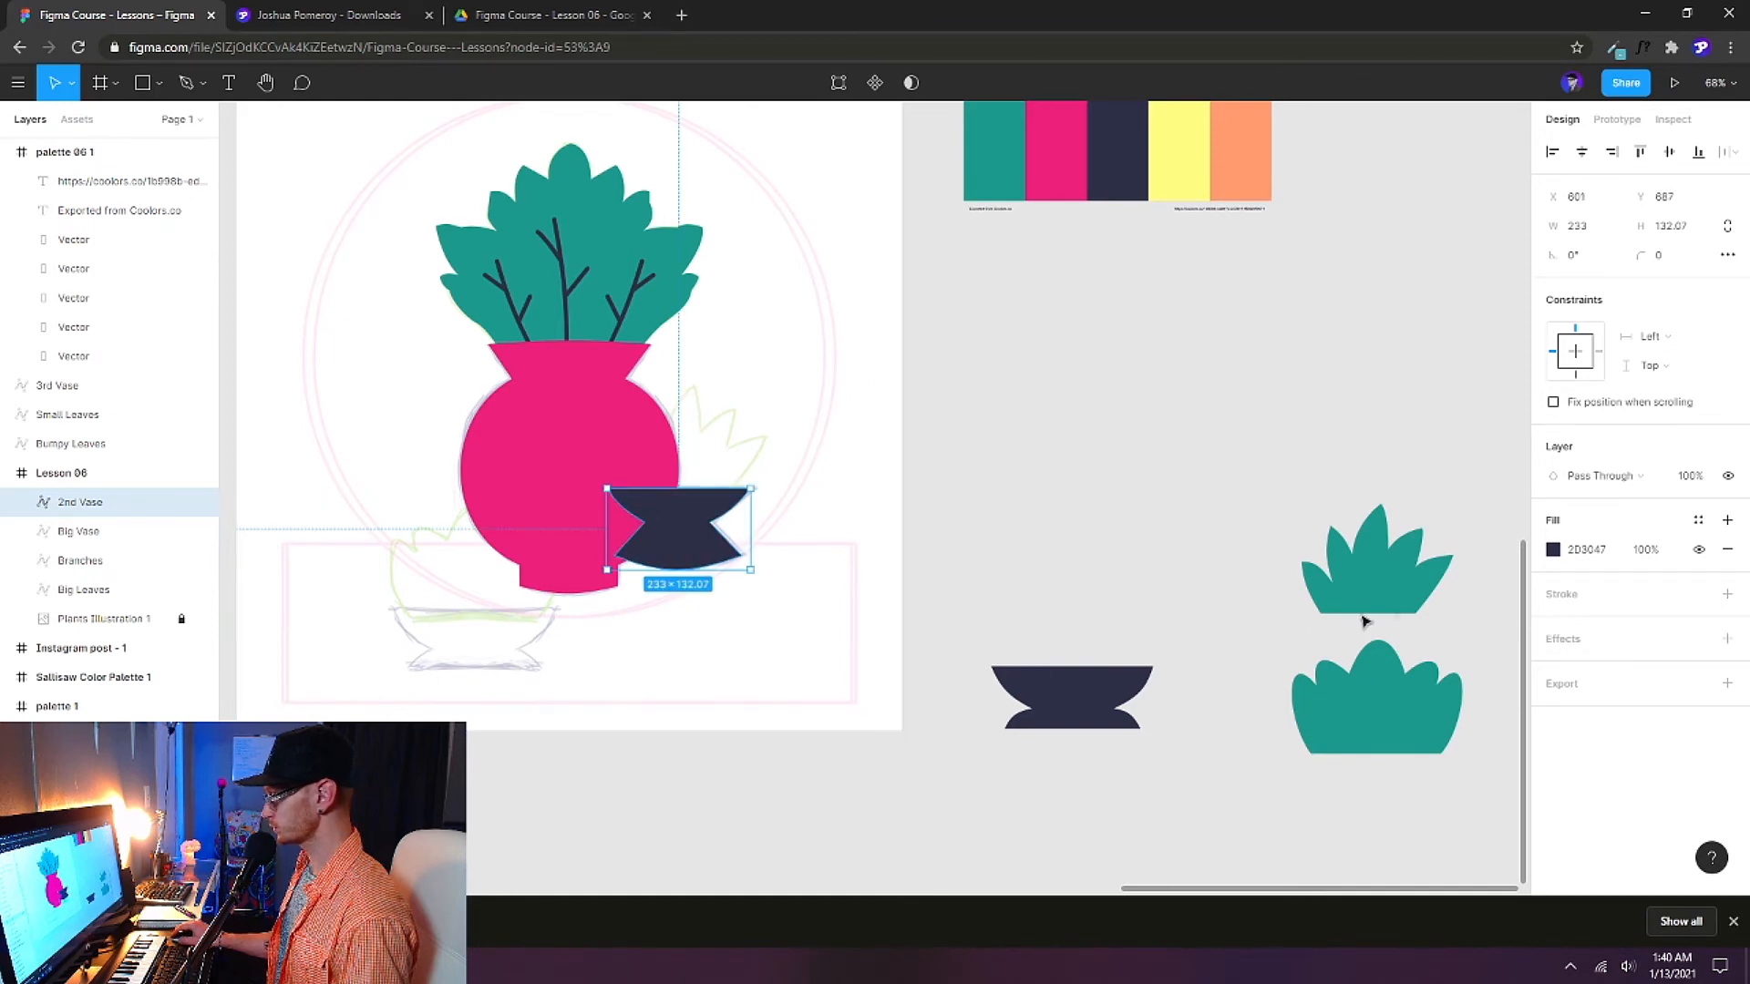
pyautogui.moveTo(1380, 590); pyautogui.dragTo(702, 474)
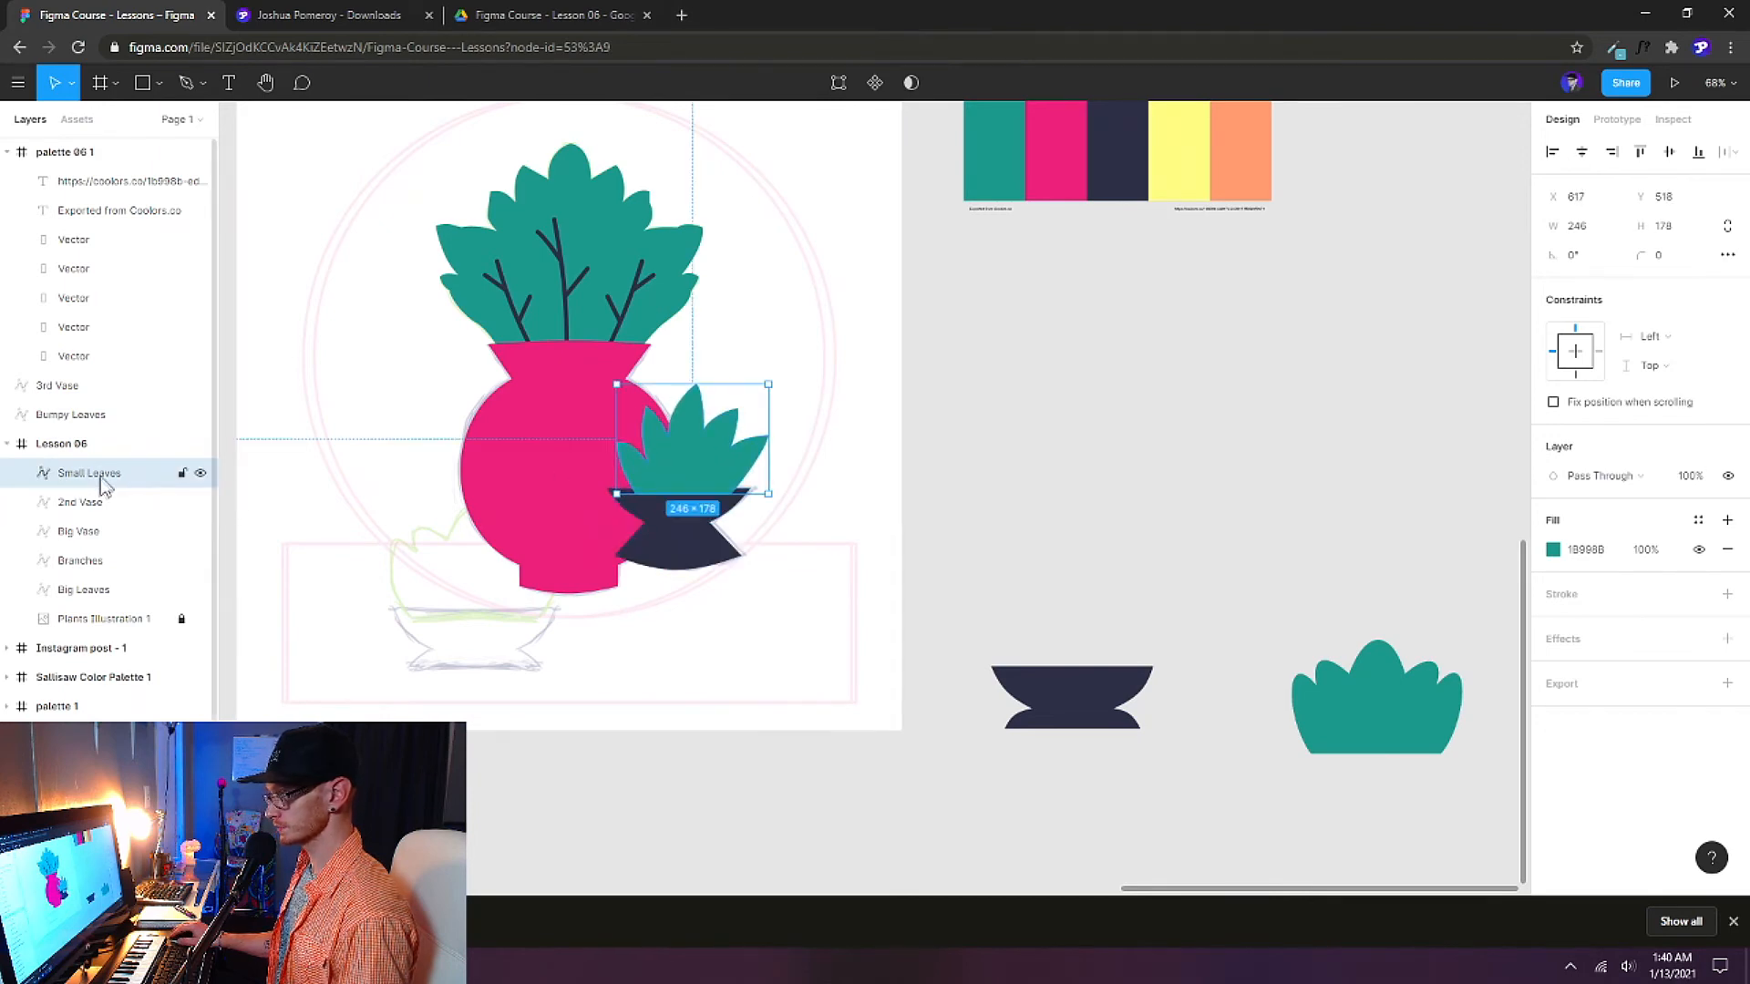
pyautogui.moveTo(95, 478); pyautogui.dragTo(84, 513)
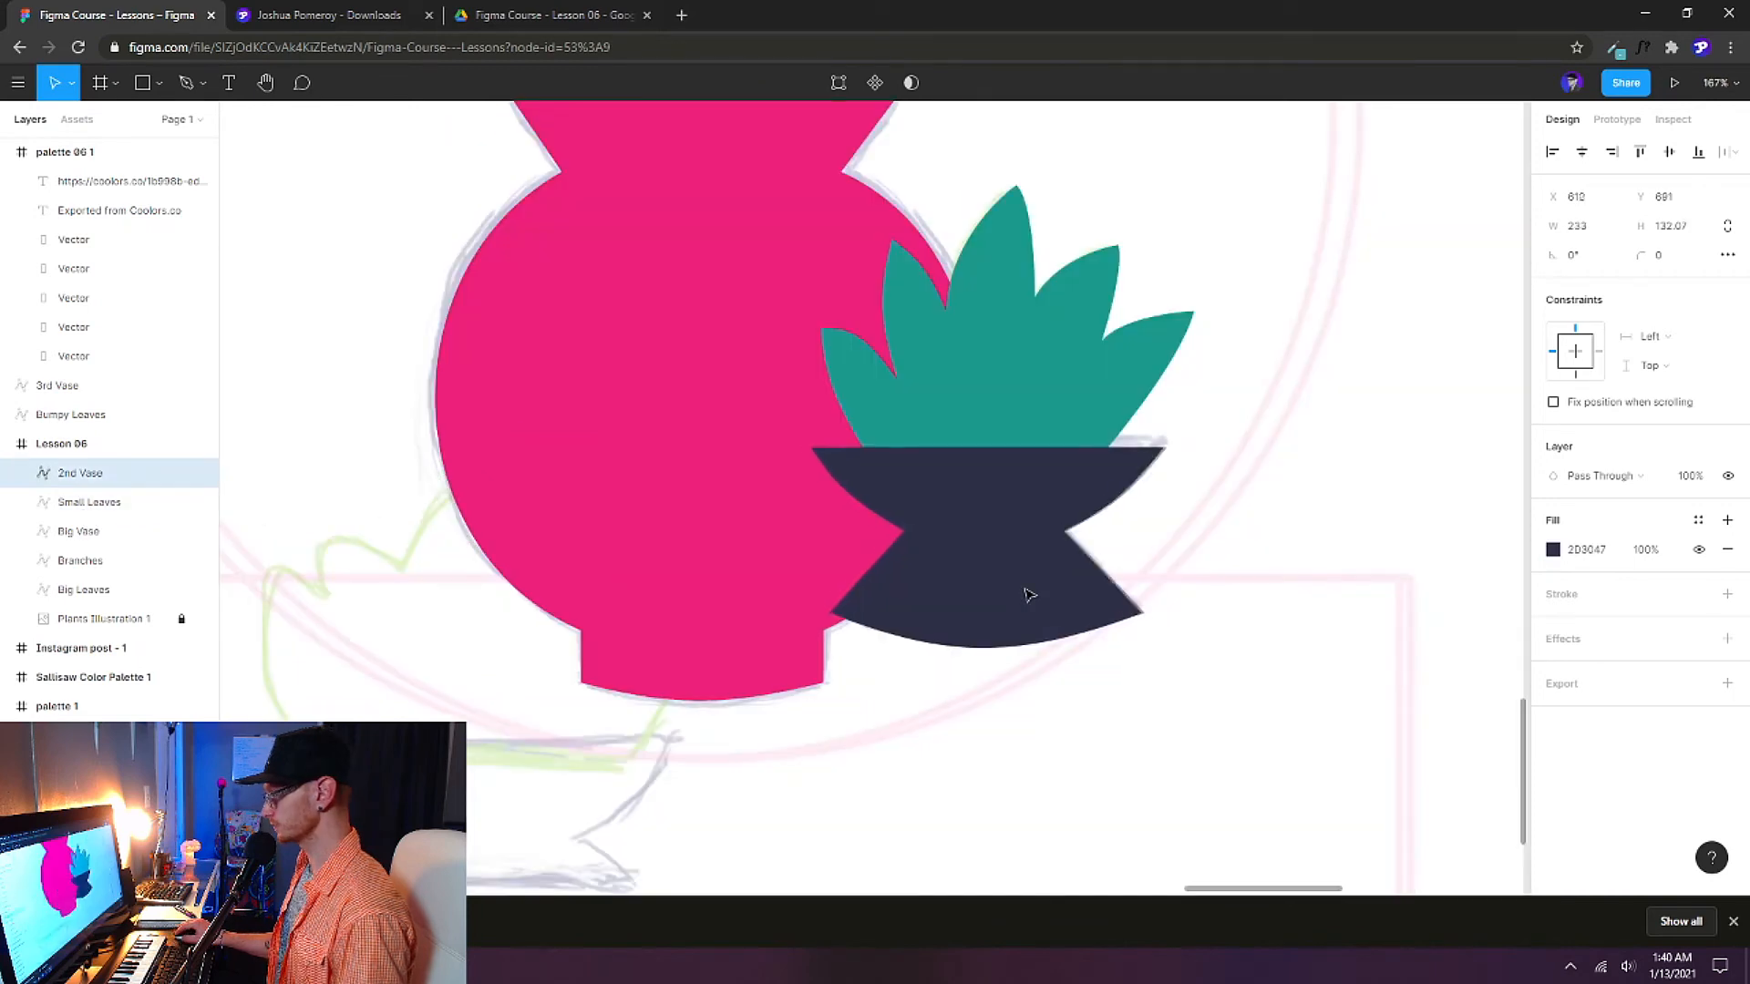
# Nudge the 2nd Vase left, then resize Small Leaves to a width of 262 and a height of 154.
pyautogui.moveTo(1028, 595); pyautogui.dragTo(1013, 592)
pyautogui.click(952, 399)
pyautogui.moveTo(949, 399); pyautogui.dragTo(839, 404)
pyautogui.moveTo(708, 344); pyautogui.dragTo(686, 346)
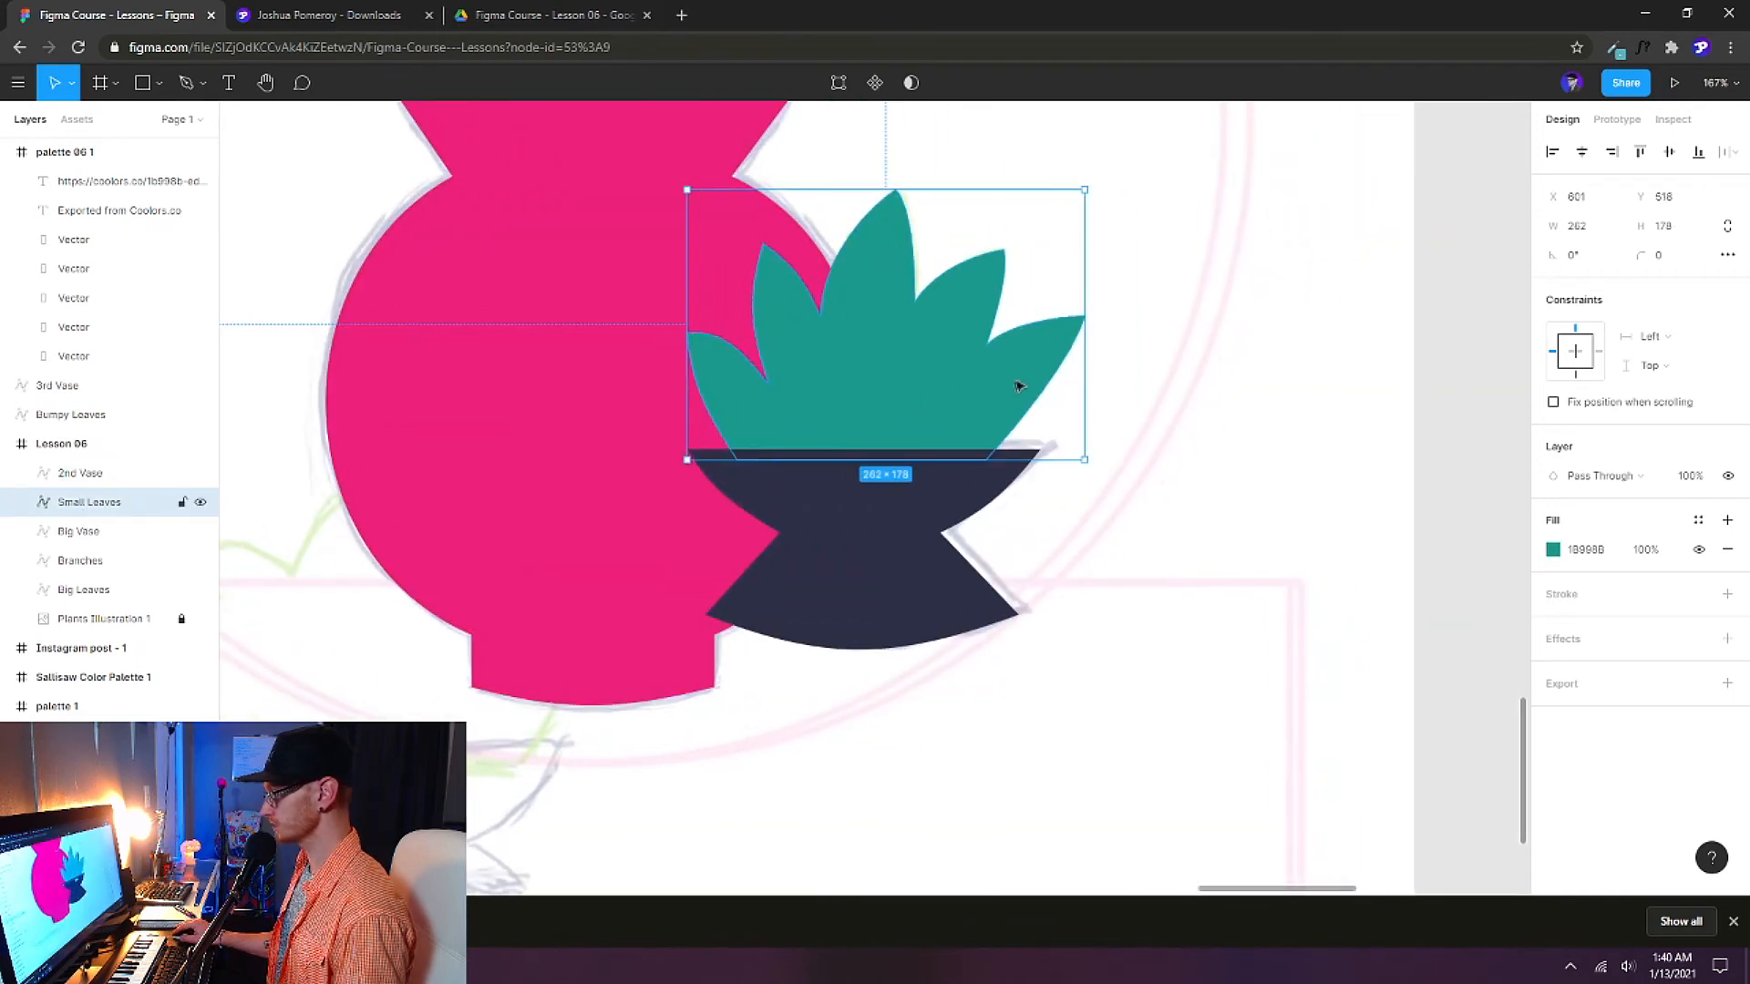
pyautogui.moveTo(1003, 375); pyautogui.dragTo(1006, 373)
pyautogui.moveTo(920, 191); pyautogui.dragTo(925, 231)
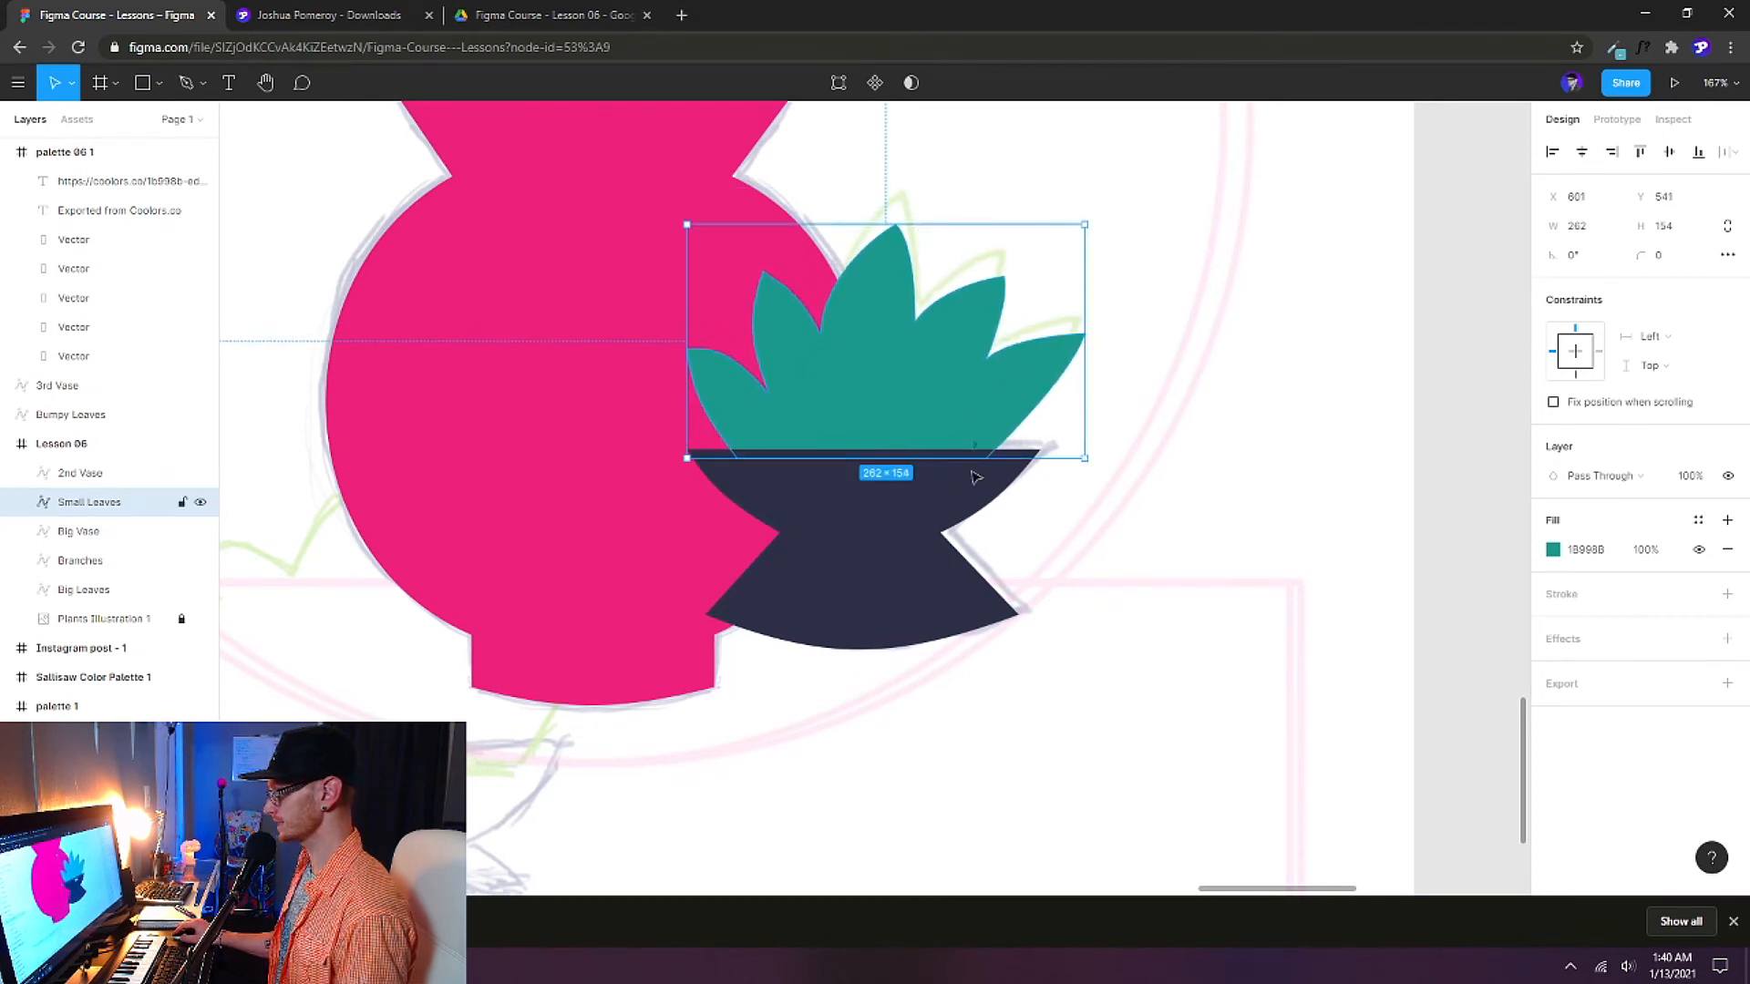
# Move Small Leaves up to rest on the 2nd Vase's rim, then bend the rightmost leaf's lower edge outward to match the sketch.
pyautogui.moveTo(954, 429); pyautogui.dragTo(949, 408)
pyautogui.doubleClick(981, 373)
pyautogui.press('ctrl')
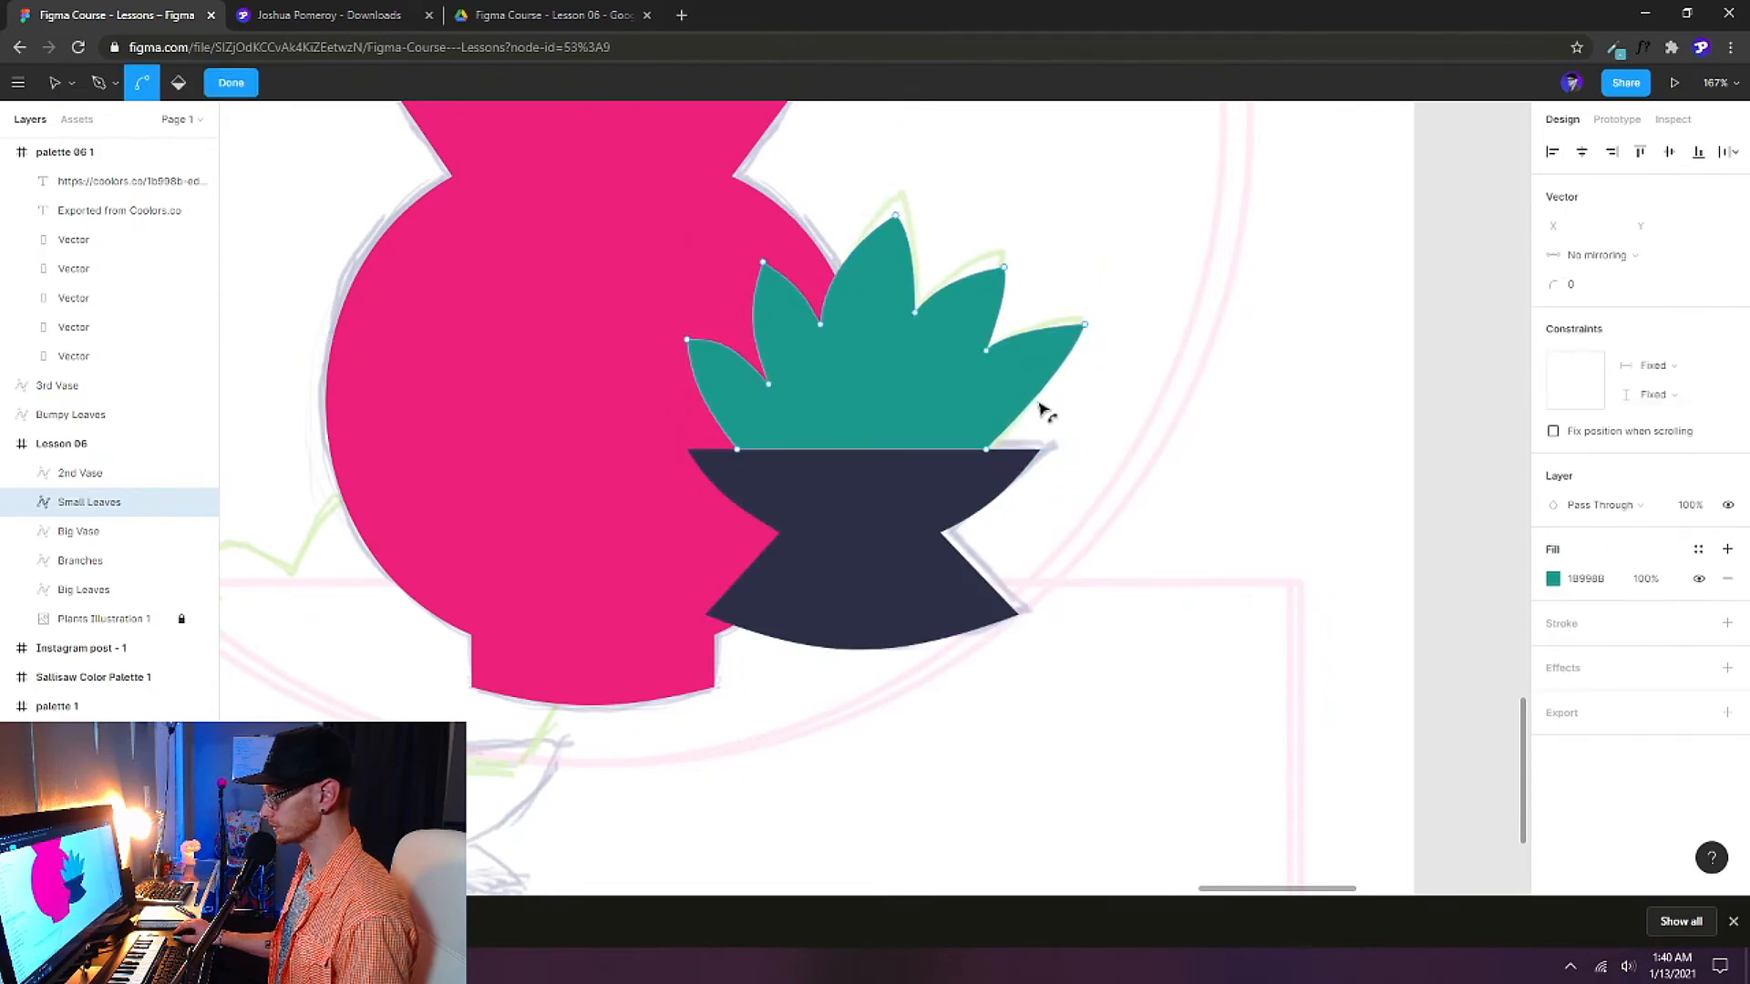
pyautogui.moveTo(1039, 407); pyautogui.dragTo(1049, 423)
pyautogui.press('Escape')
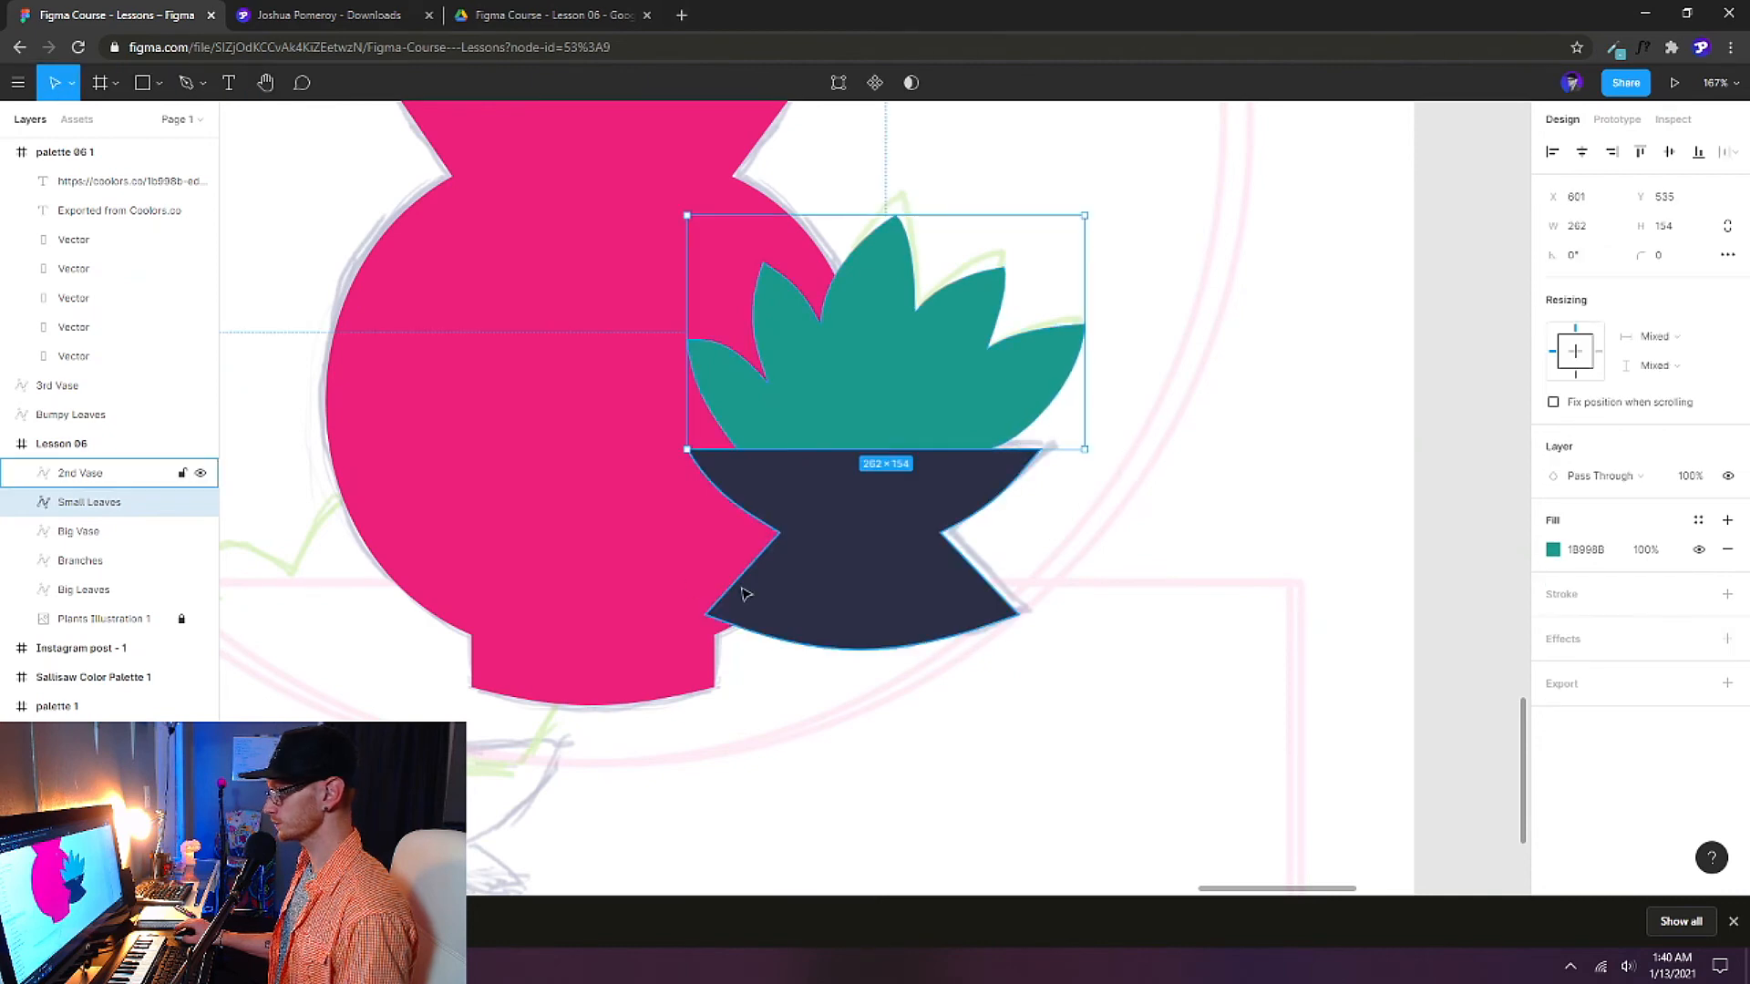
# Group the 2nd Vase with Small Leaves and move the group clear of the big vase, down to X 757, Y 672.
pyautogui.scroll(-5, 839, 593)
pyautogui.click(782, 577)
pyautogui.click(953, 598)
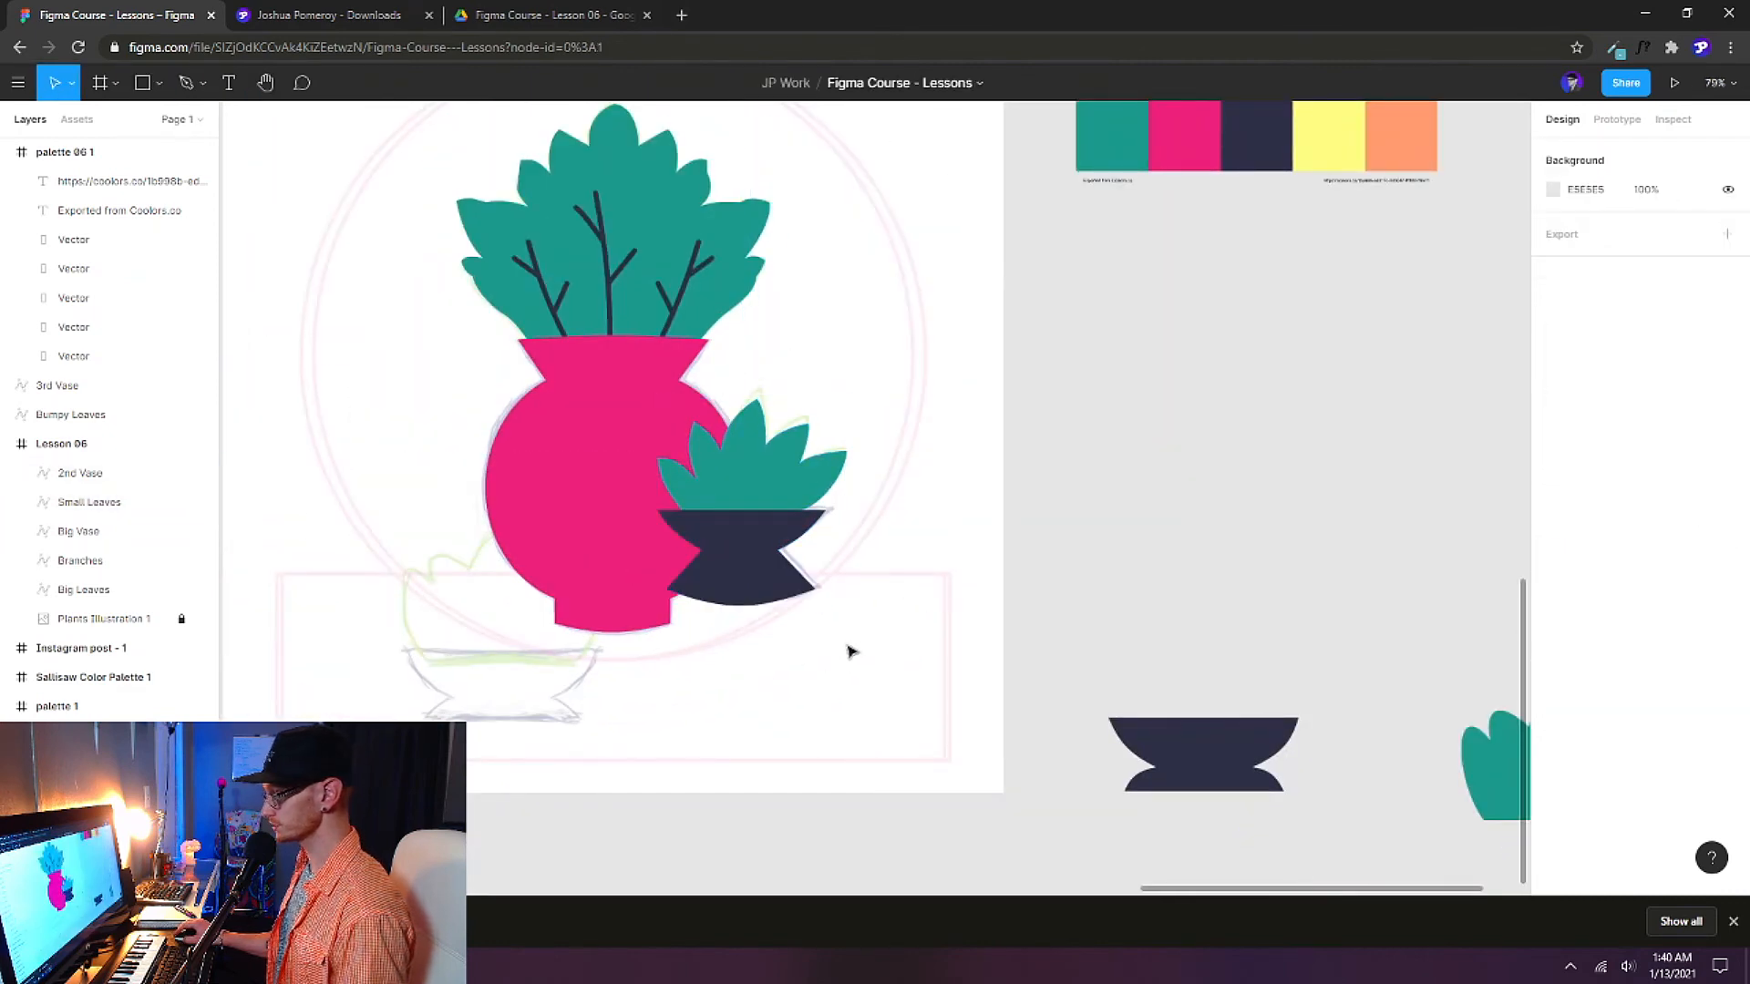
pyautogui.moveTo(855, 619); pyautogui.dragTo(793, 473)
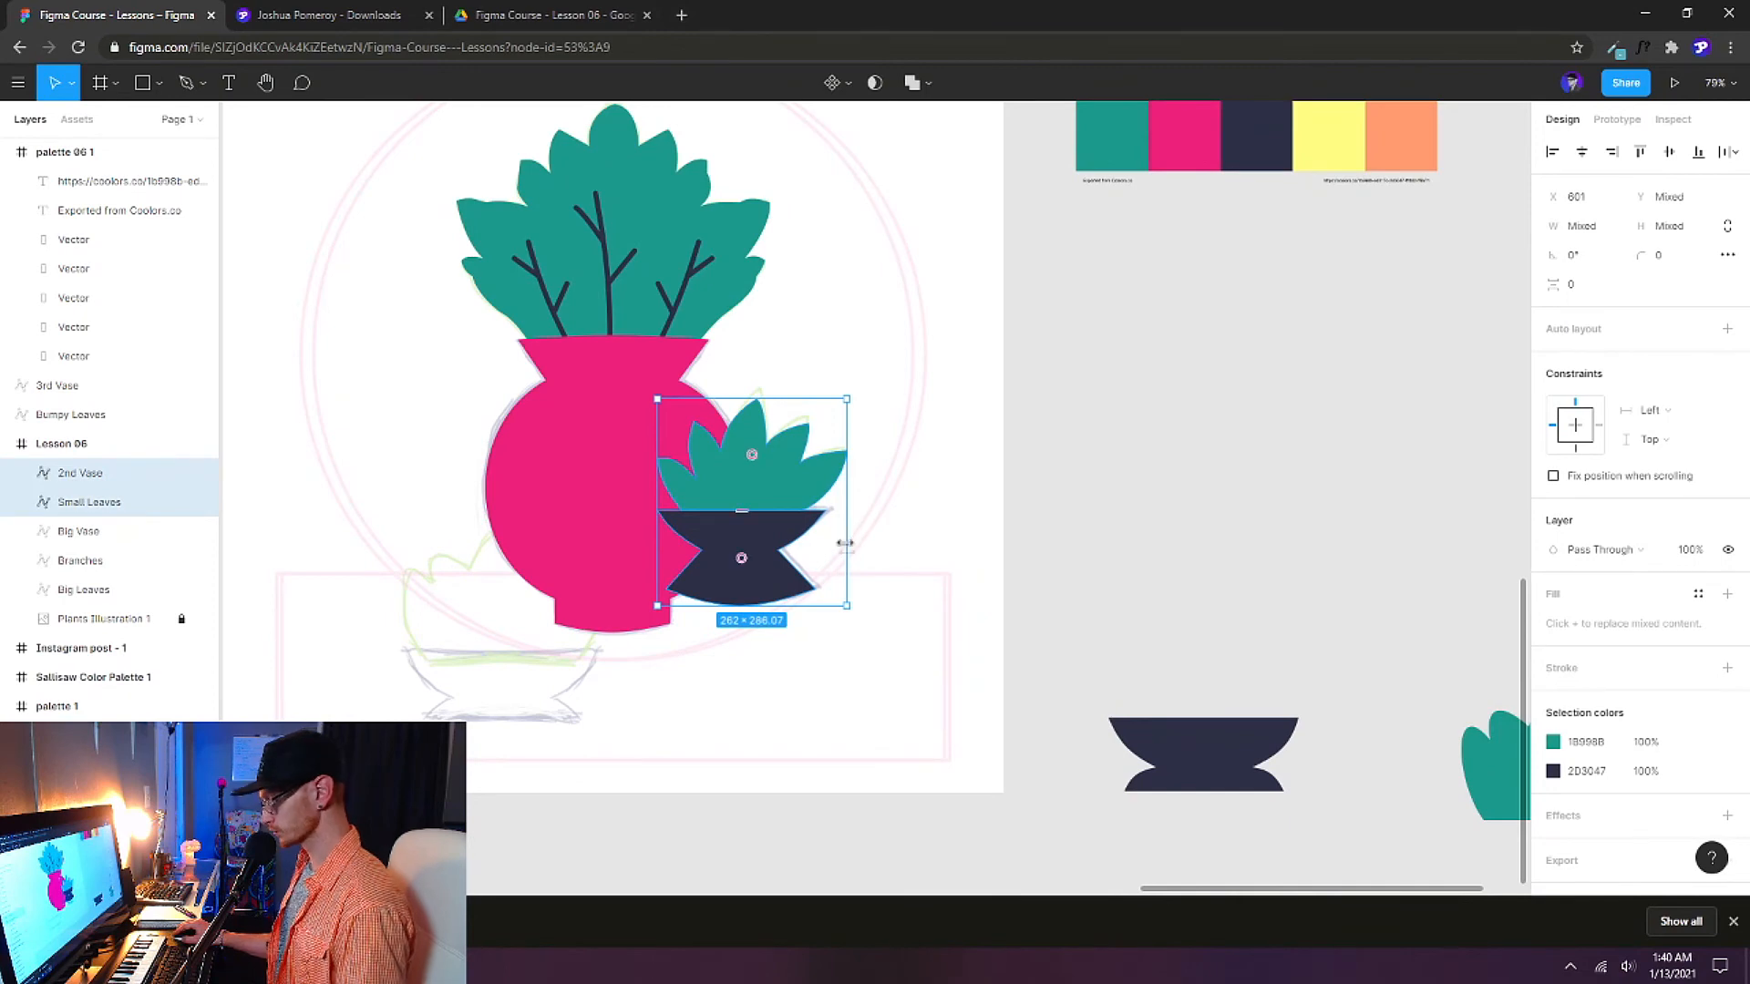
pyautogui.click(882, 649)
pyautogui.moveTo(889, 671); pyautogui.dragTo(654, 394)
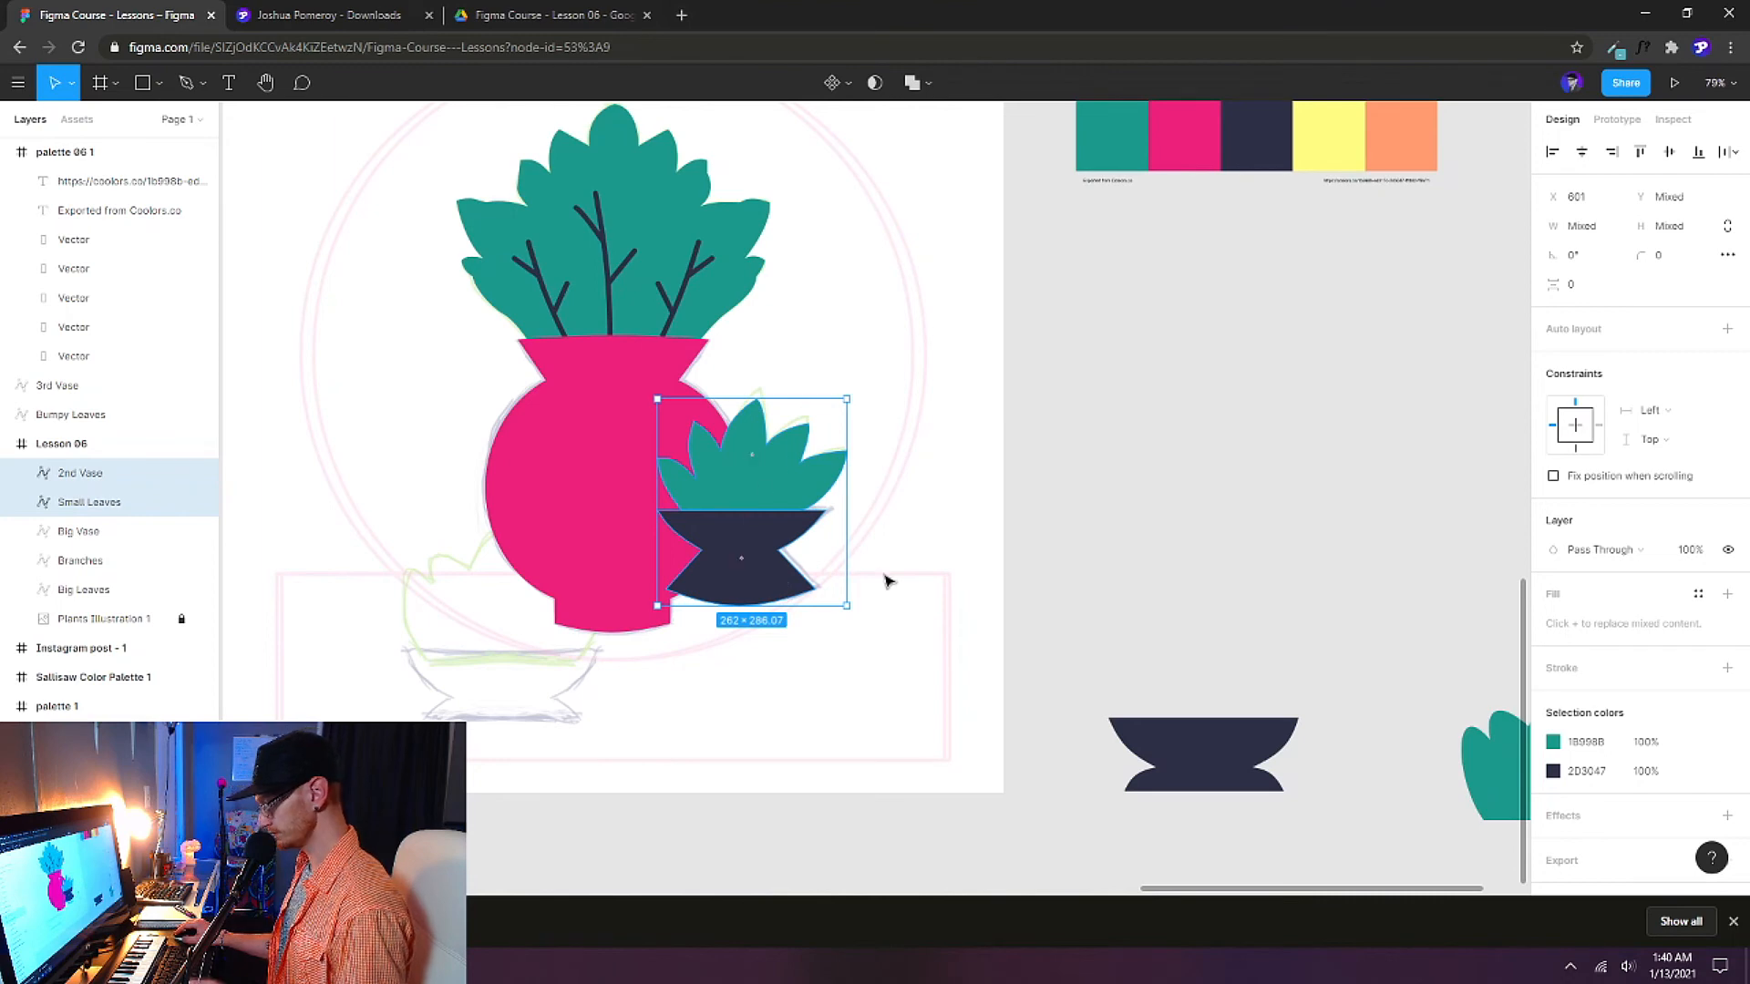
pyautogui.hotkey('ctrl', 'g')
pyautogui.click(875, 708)
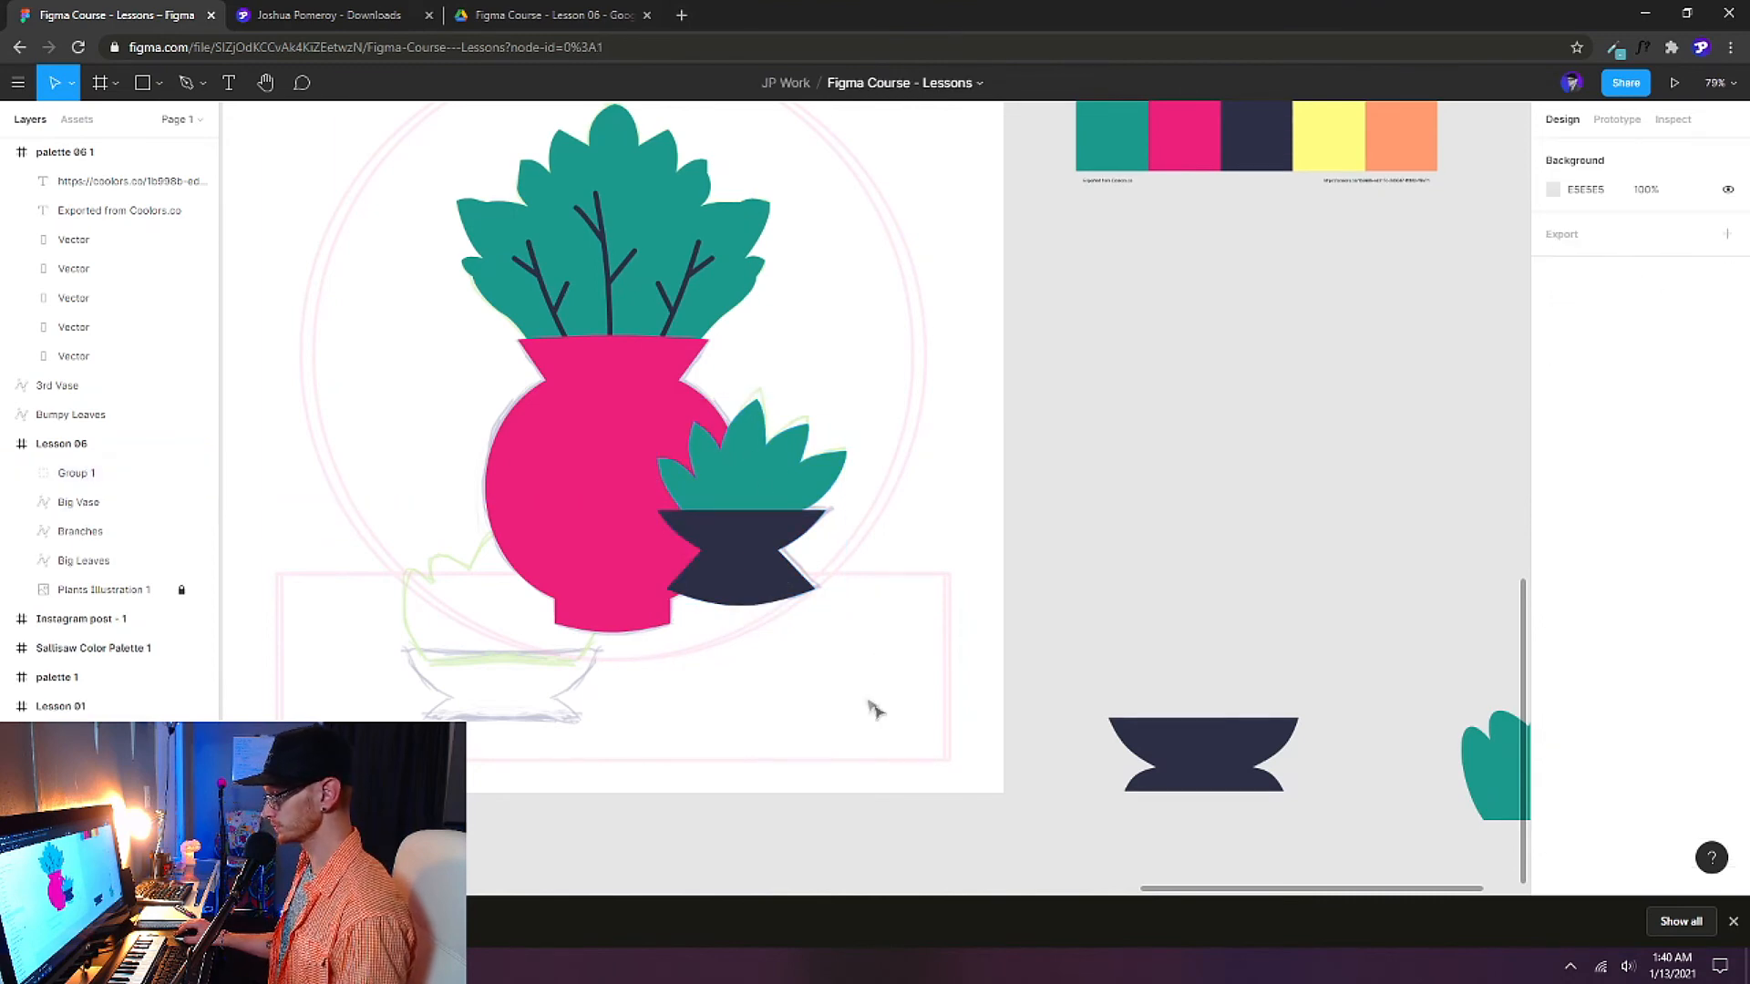
pyautogui.moveTo(776, 510); pyautogui.dragTo(889, 610)
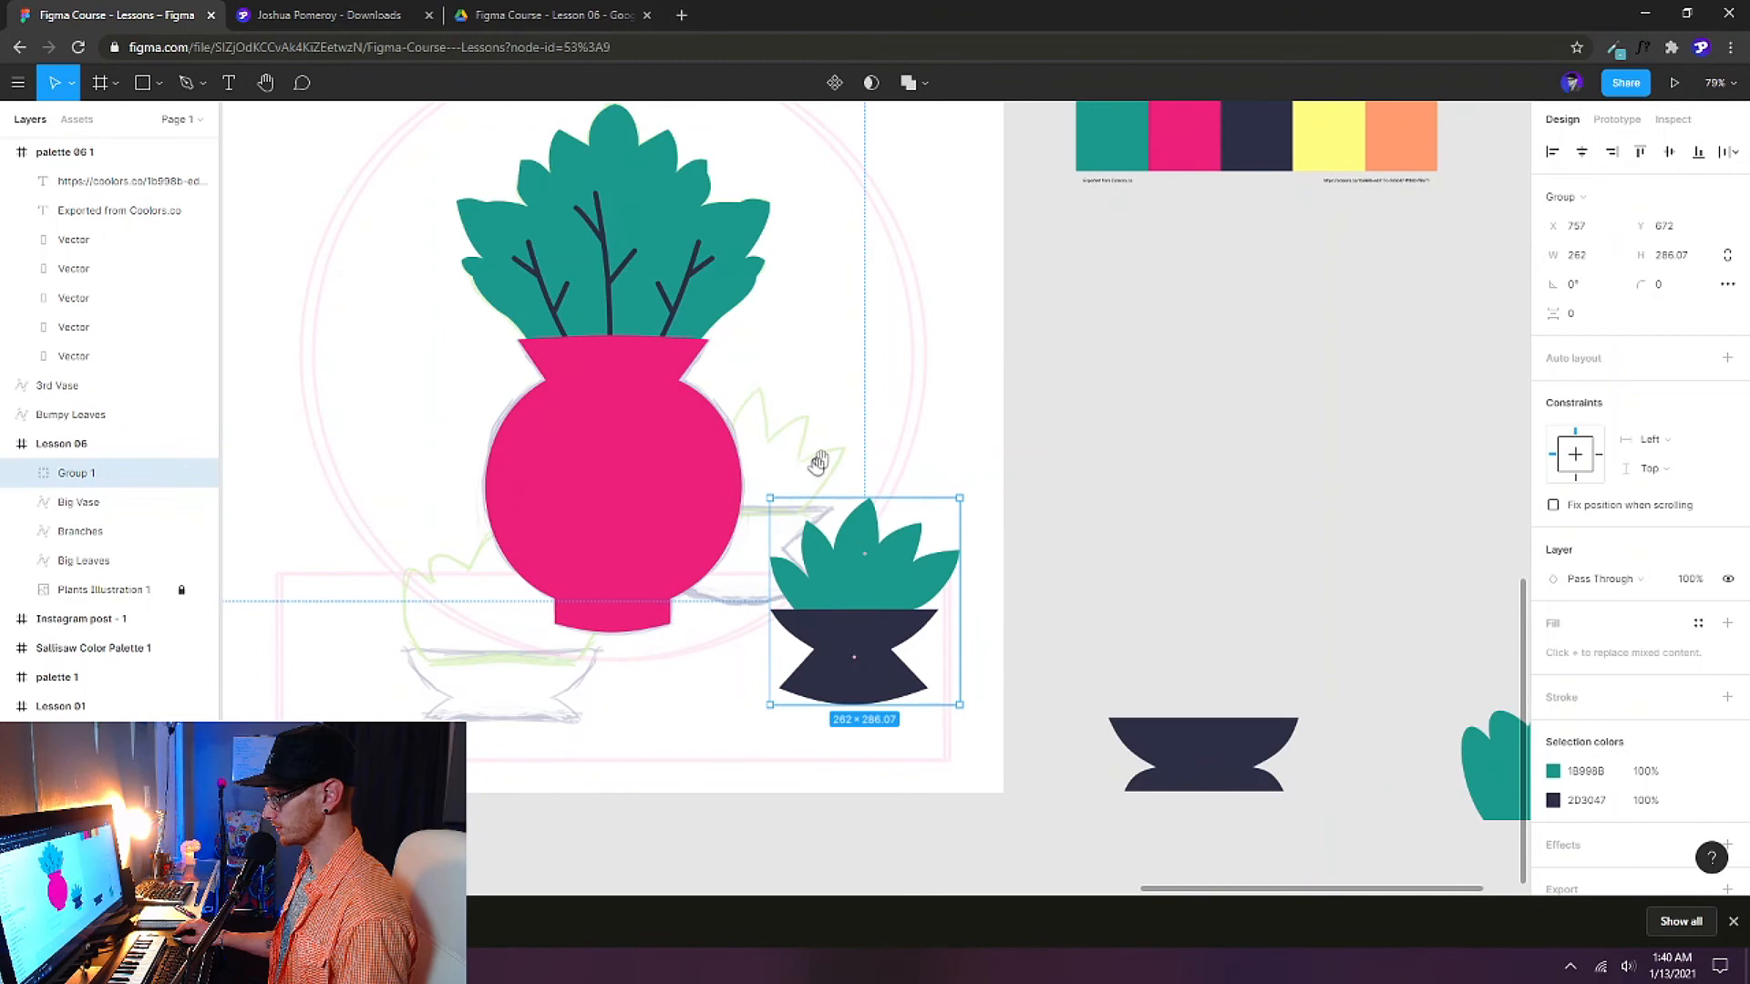
pyautogui.moveTo(816, 461); pyautogui.dragTo(948, 515)
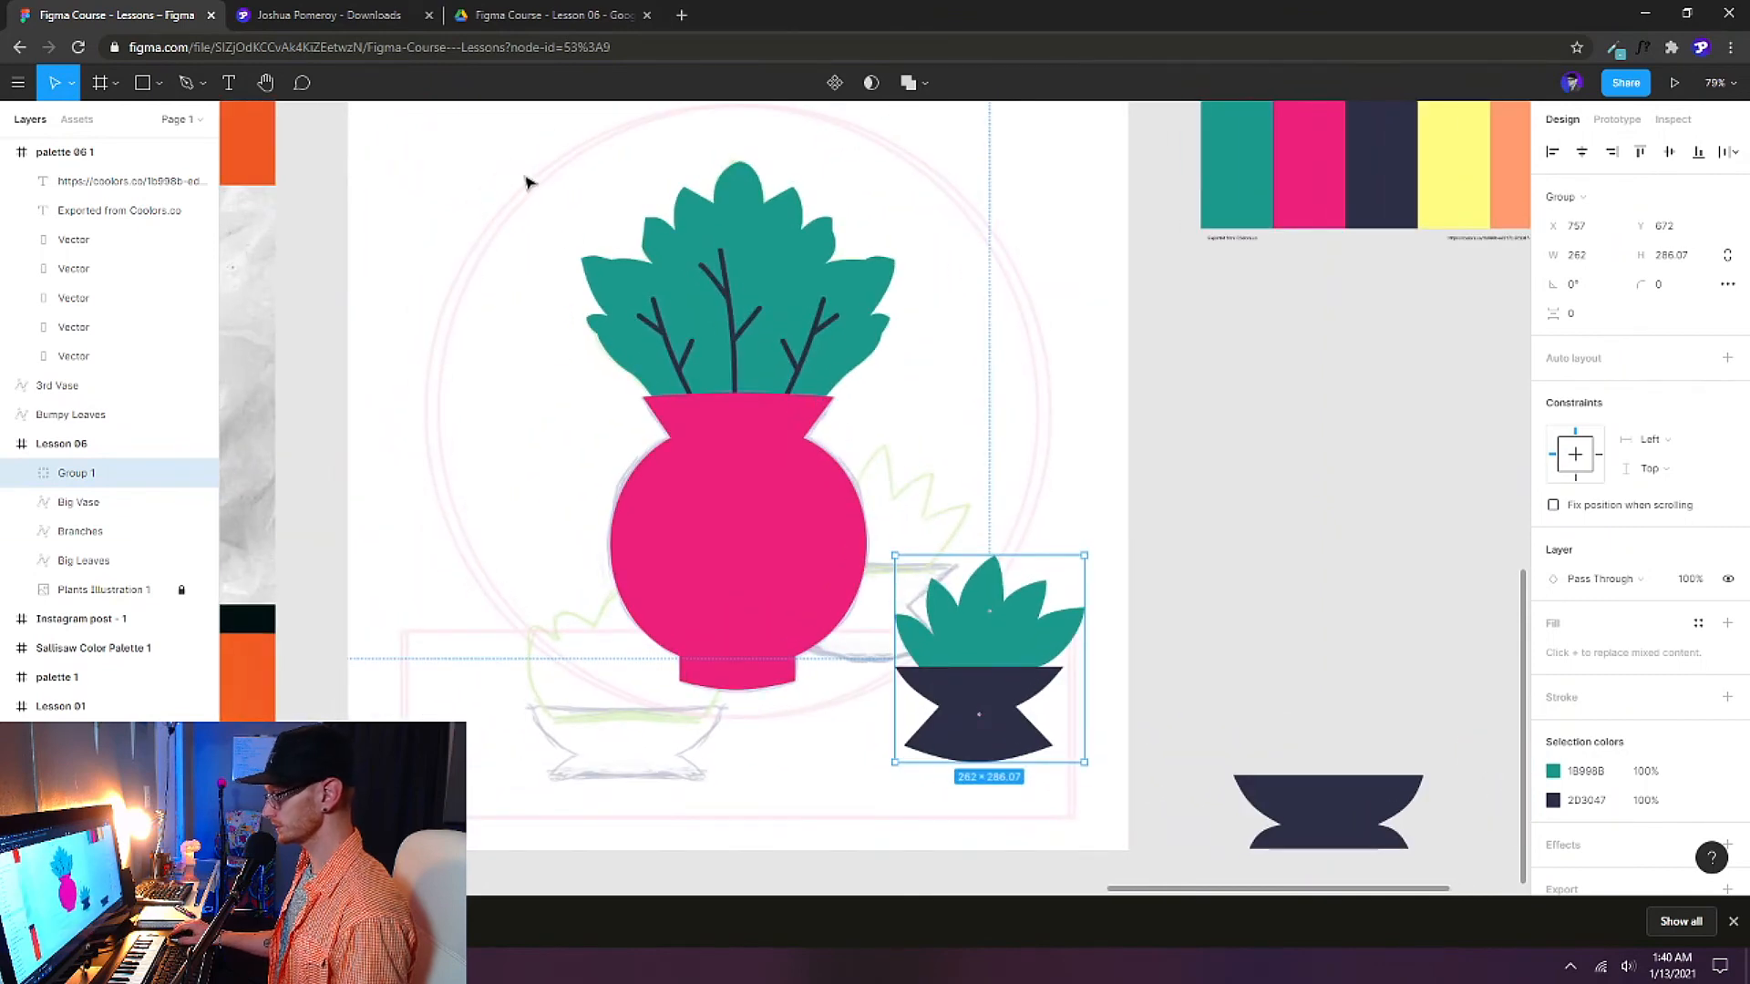
# Group the pink vase, Branches and Big Leaves, and name the group Big Vase.
pyautogui.moveTo(544, 193); pyautogui.dragTo(817, 543)
pyautogui.moveTo(517, 244); pyautogui.dragTo(789, 517)
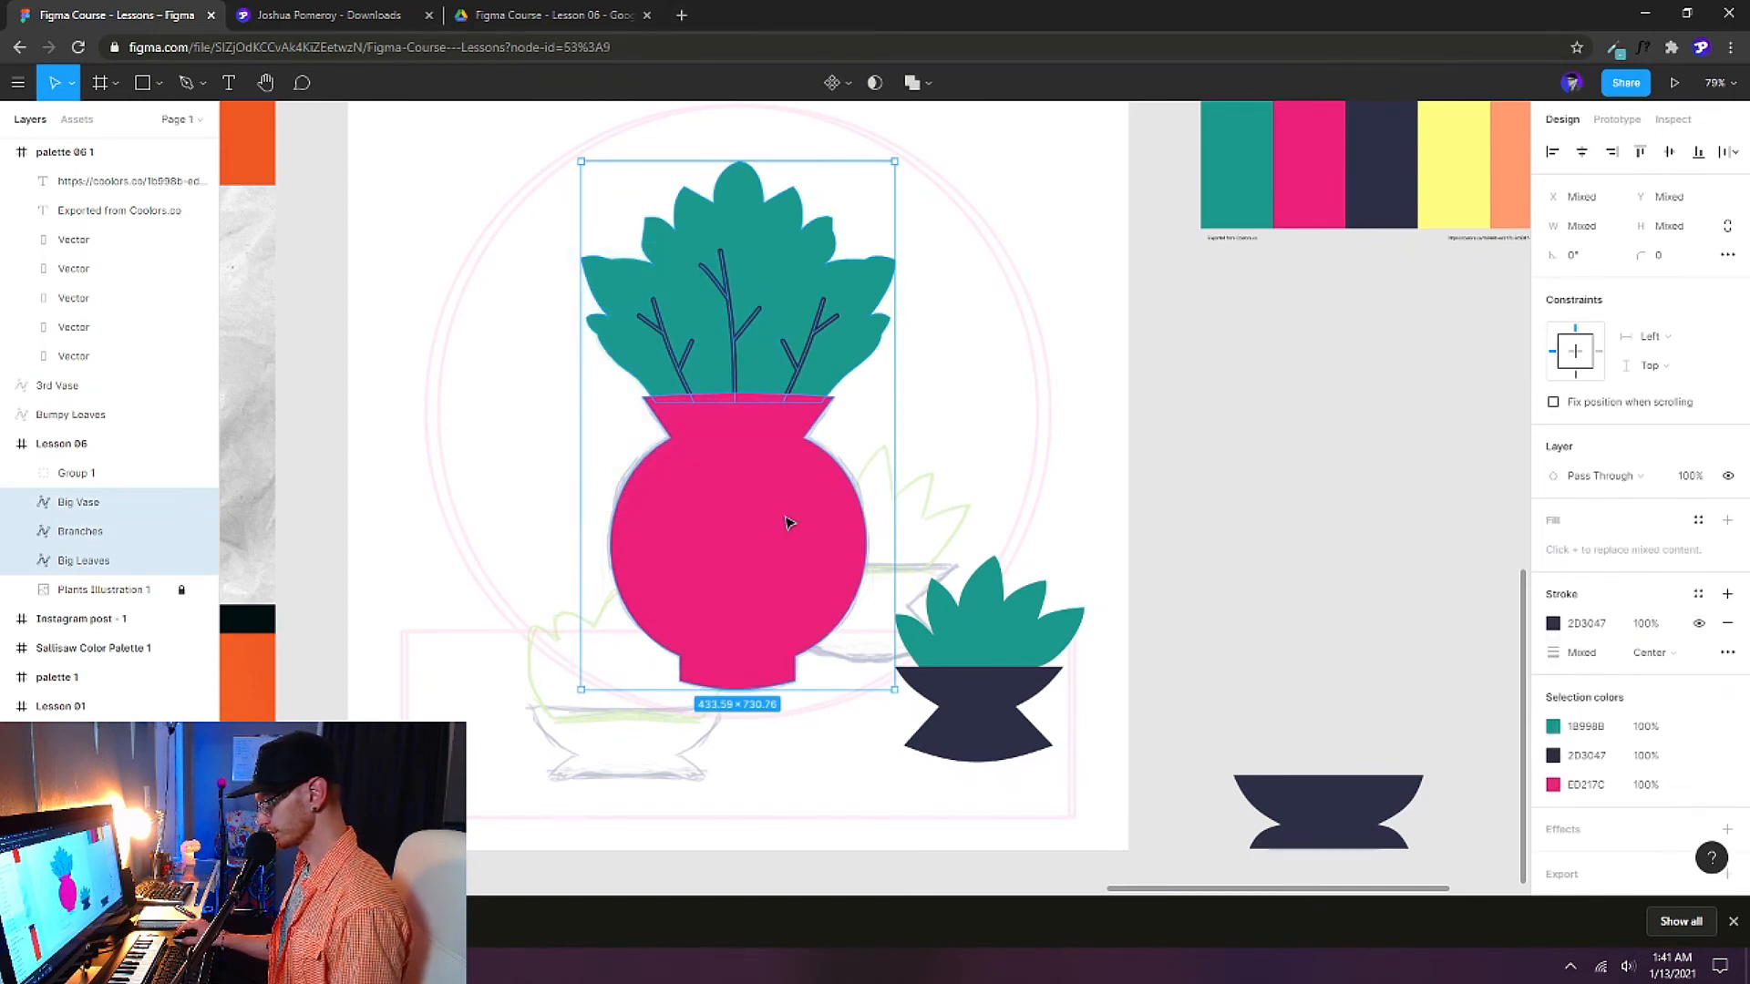
pyautogui.hotkey('ctrl', 'g')
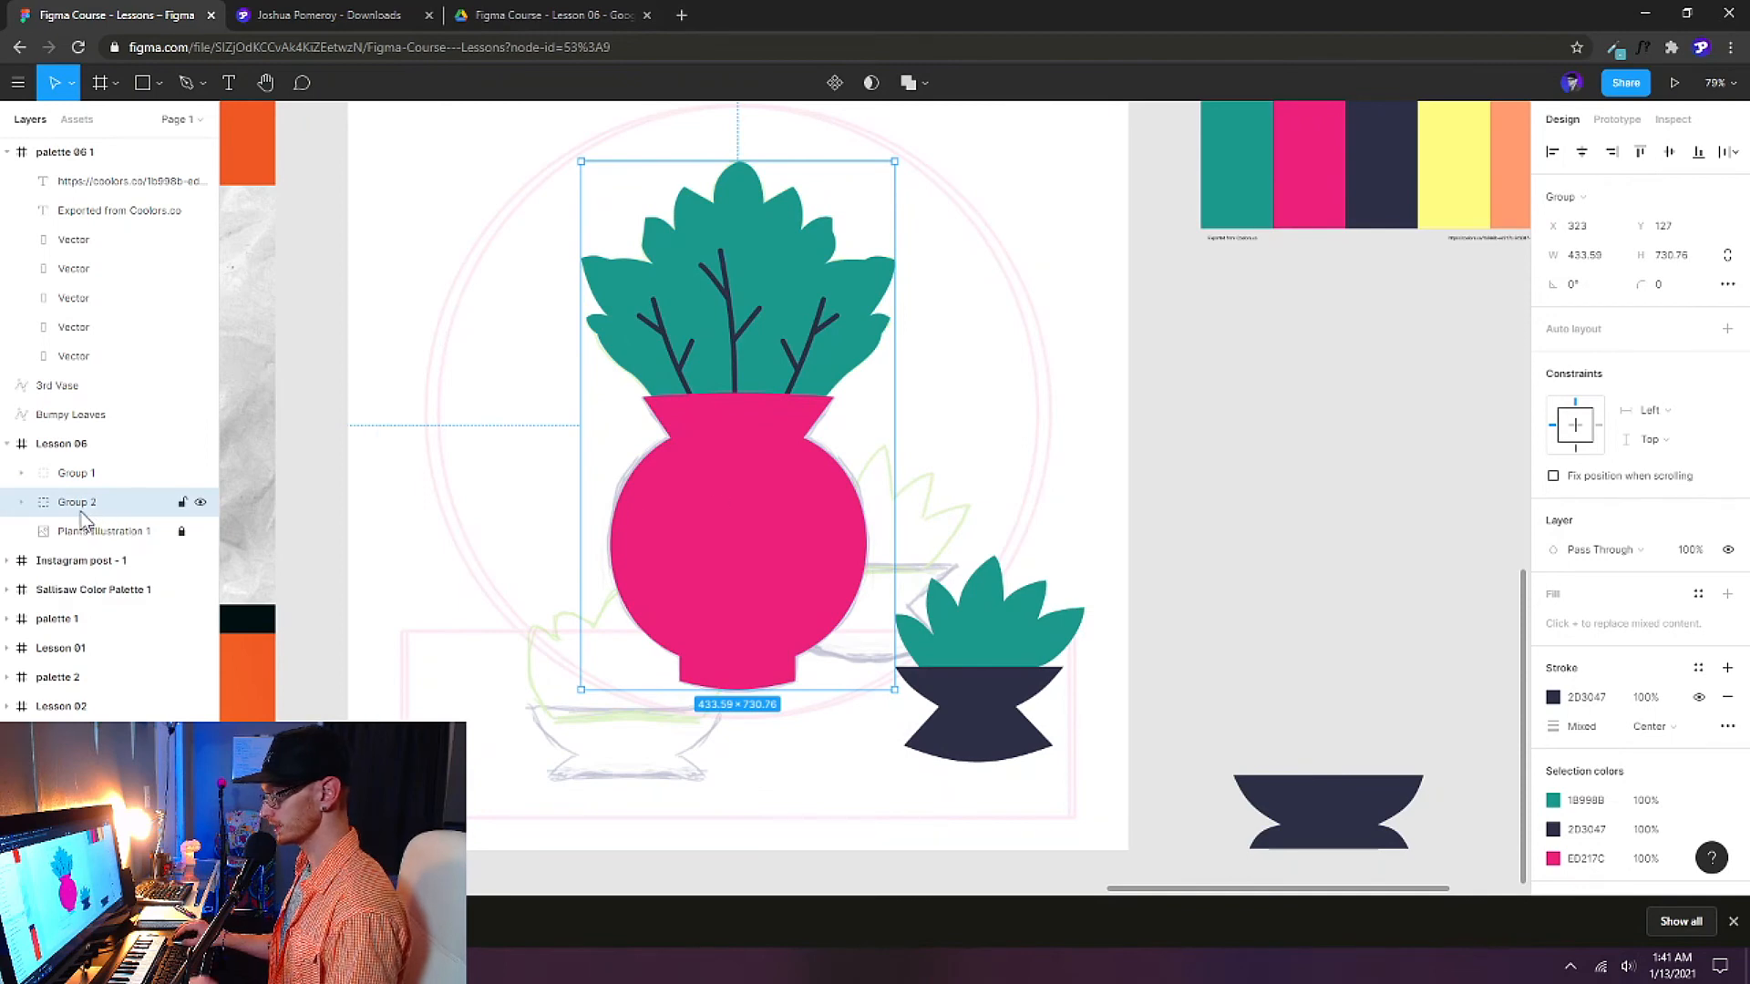
pyautogui.doubleClick(88, 506)
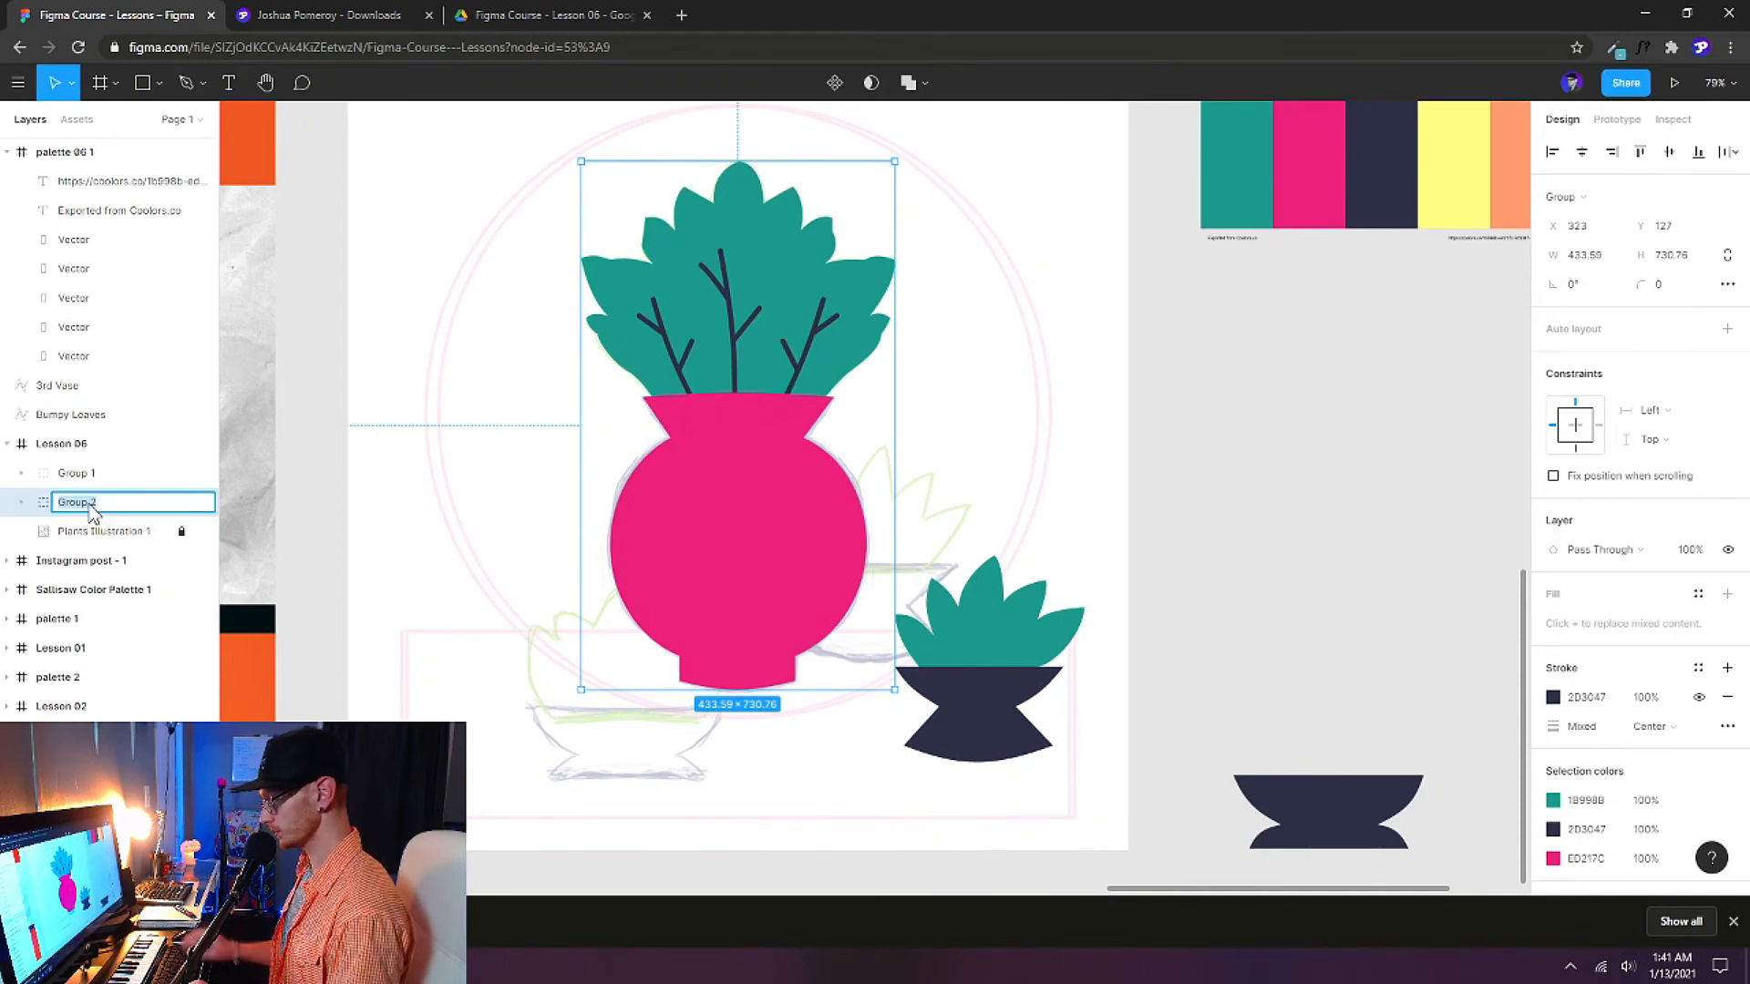
pyautogui.write('Big Vase')
# Rename the group holding the 2nd Vase and Small Leaves as Plant 2.
pyautogui.doubleClick(90, 474)
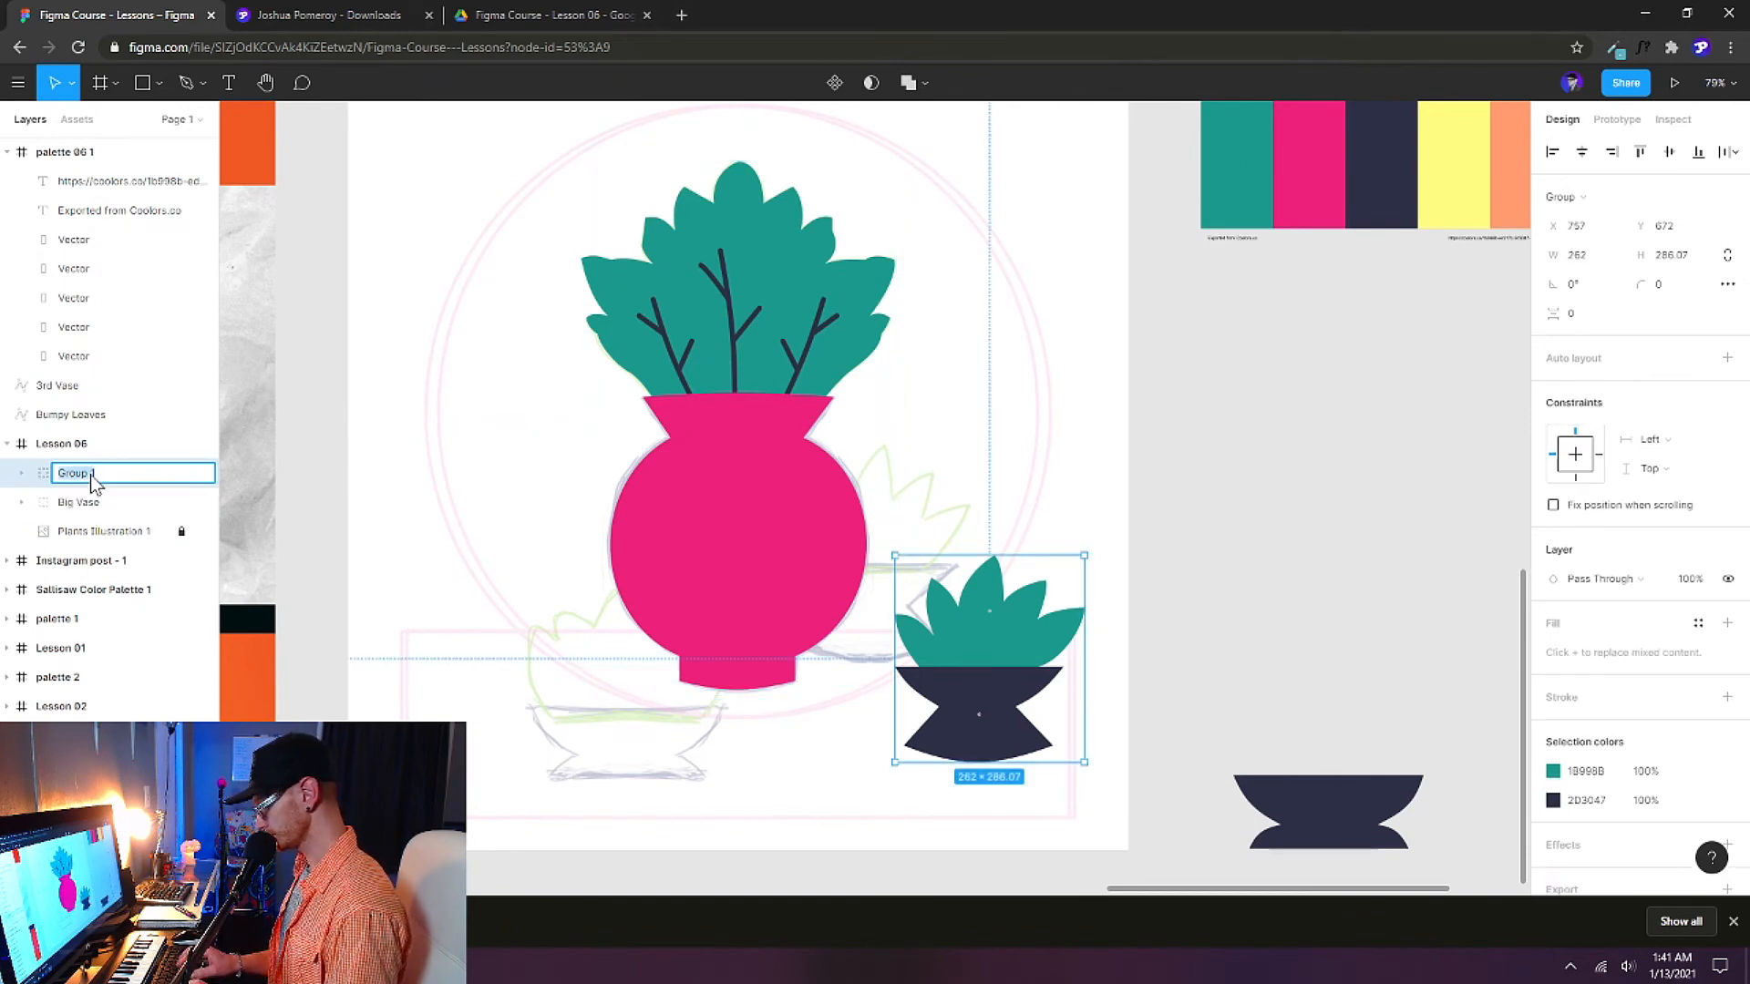
pyautogui.write('Plant 2')
pyautogui.press('Return')
# Move the 3rd Vase and Bumpy Leaves onto the sketch's front left plant and order Bumpy Leaves directly beneath the 3rd Vase.
pyautogui.click(1194, 702)
pyautogui.moveTo(1313, 806); pyautogui.dragTo(536, 649)
pyautogui.hscroll(3, 1028, 613)
pyautogui.moveTo(1383, 729); pyautogui.dragTo(776, 597)
pyautogui.moveTo(104, 415); pyautogui.dragTo(109, 461)
# Group the 3rd Vase with Bumpy Leaves and name the group Plant 3.
pyautogui.moveTo(736, 716); pyautogui.dragTo(567, 595)
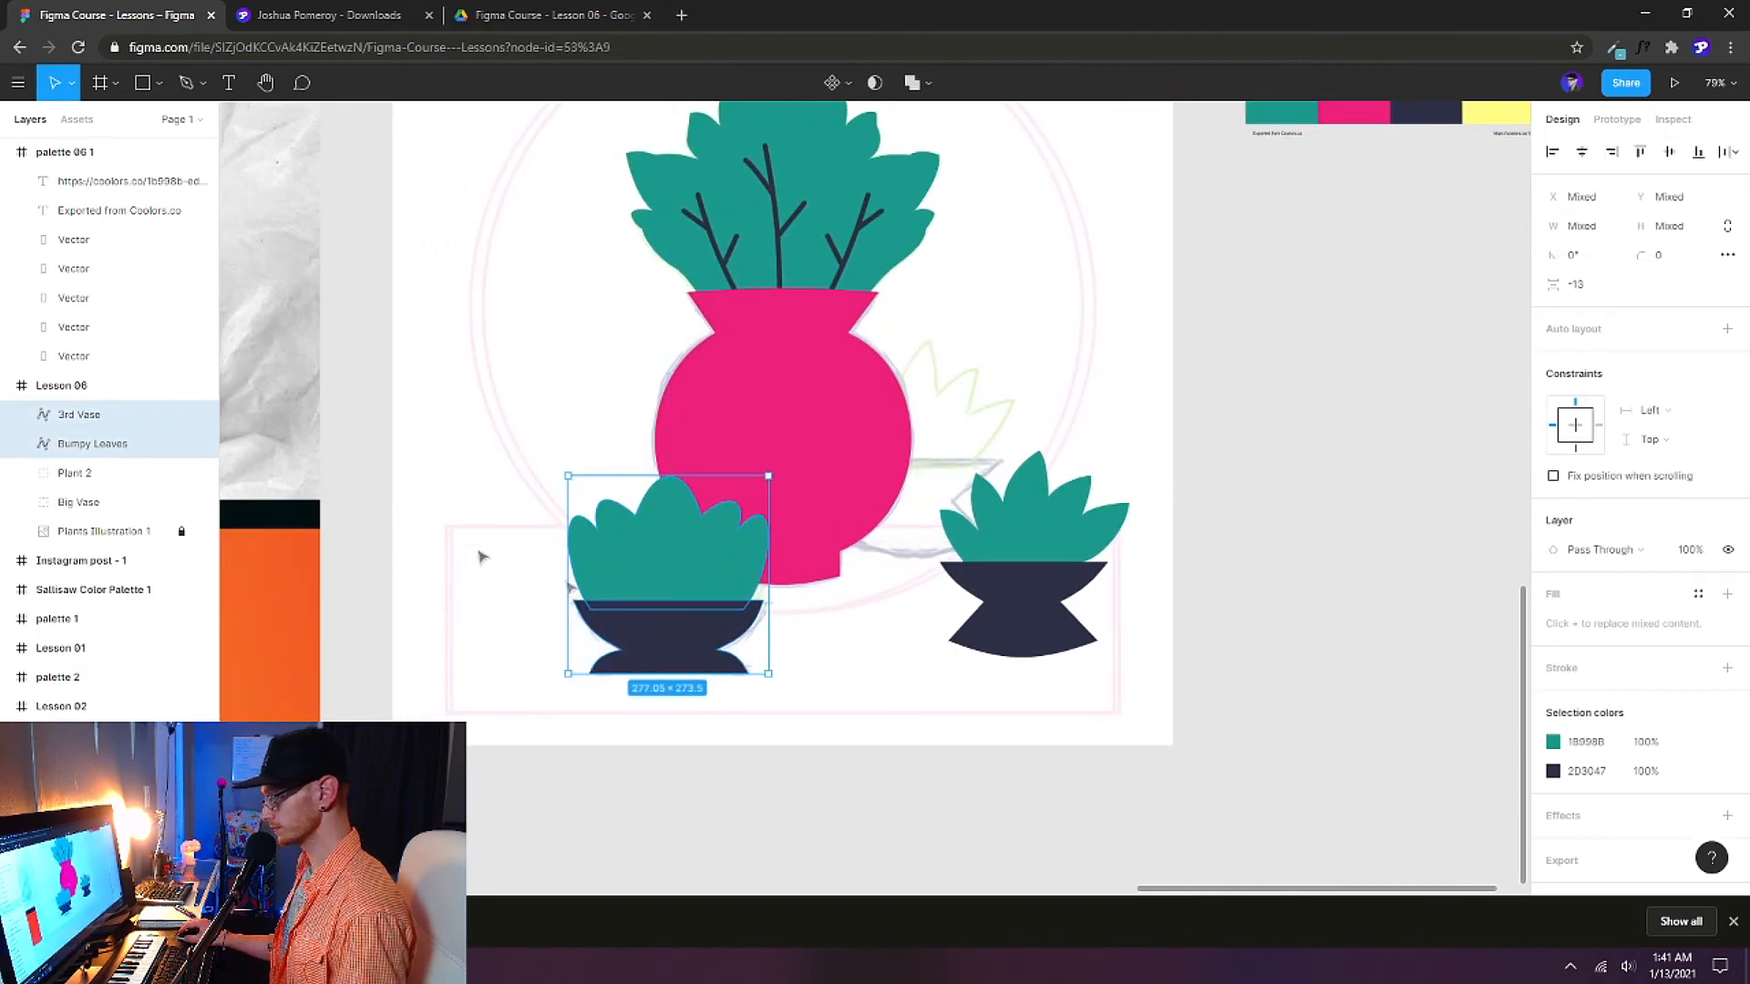
pyautogui.hotkey('ctrl', 'g')
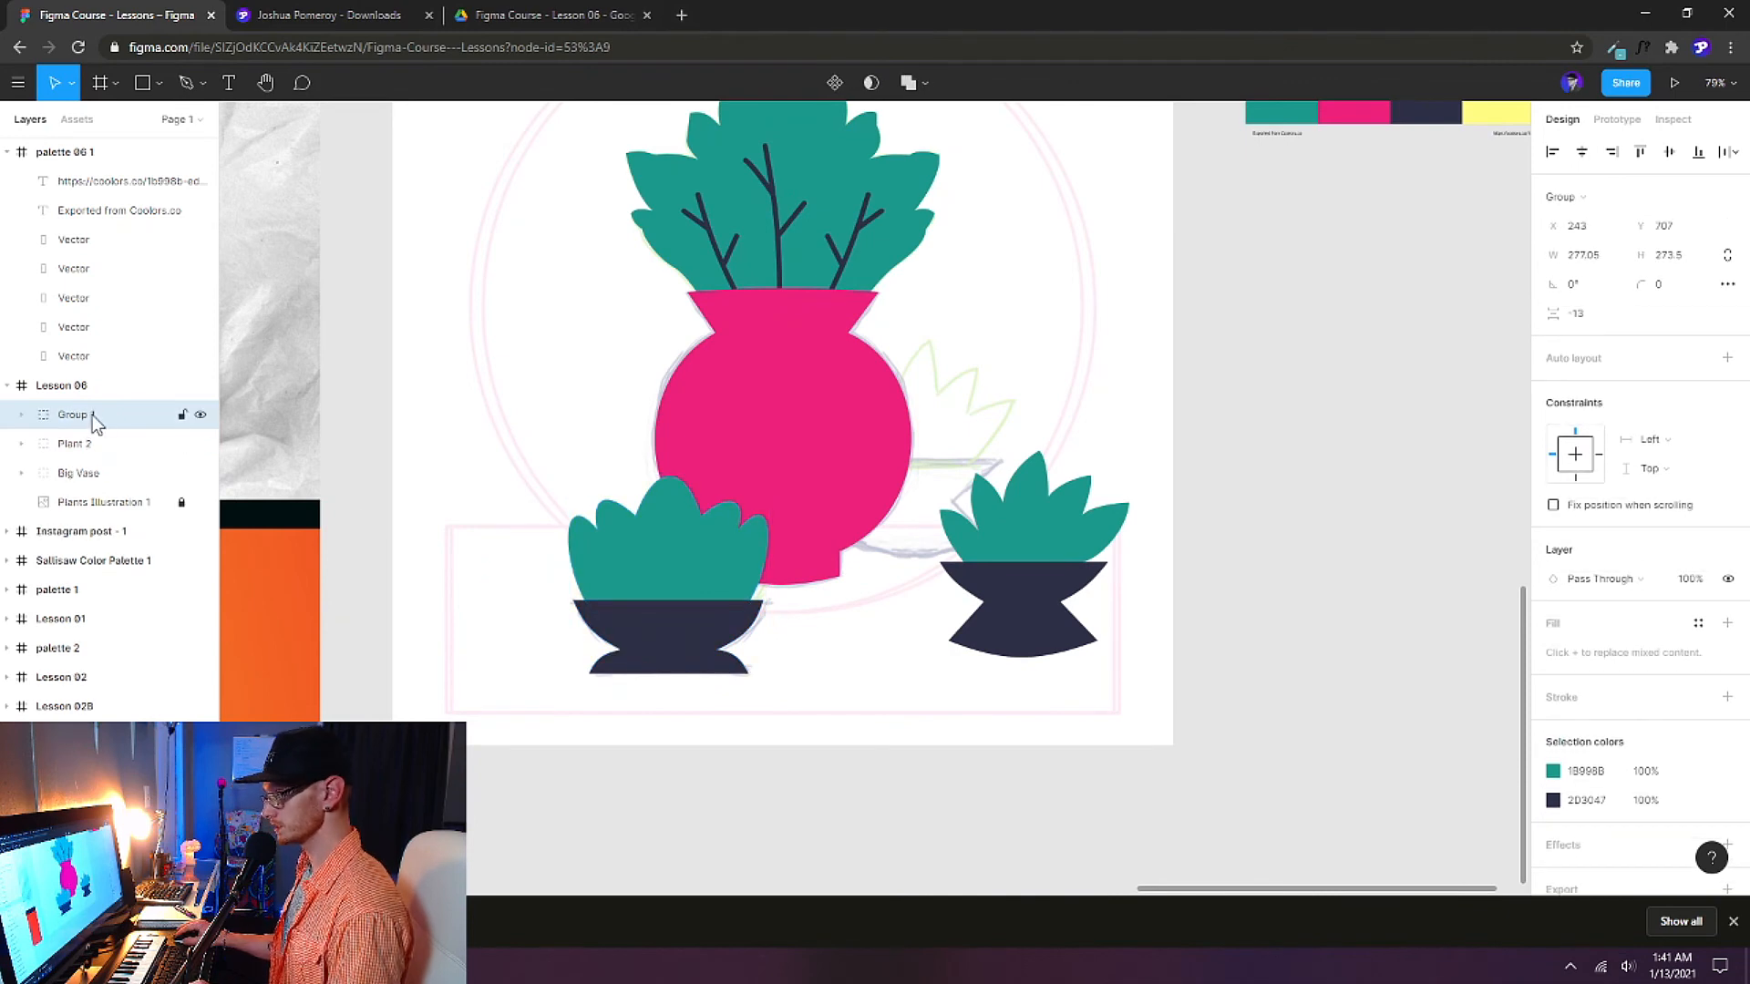
pyautogui.doubleClick(91, 414)
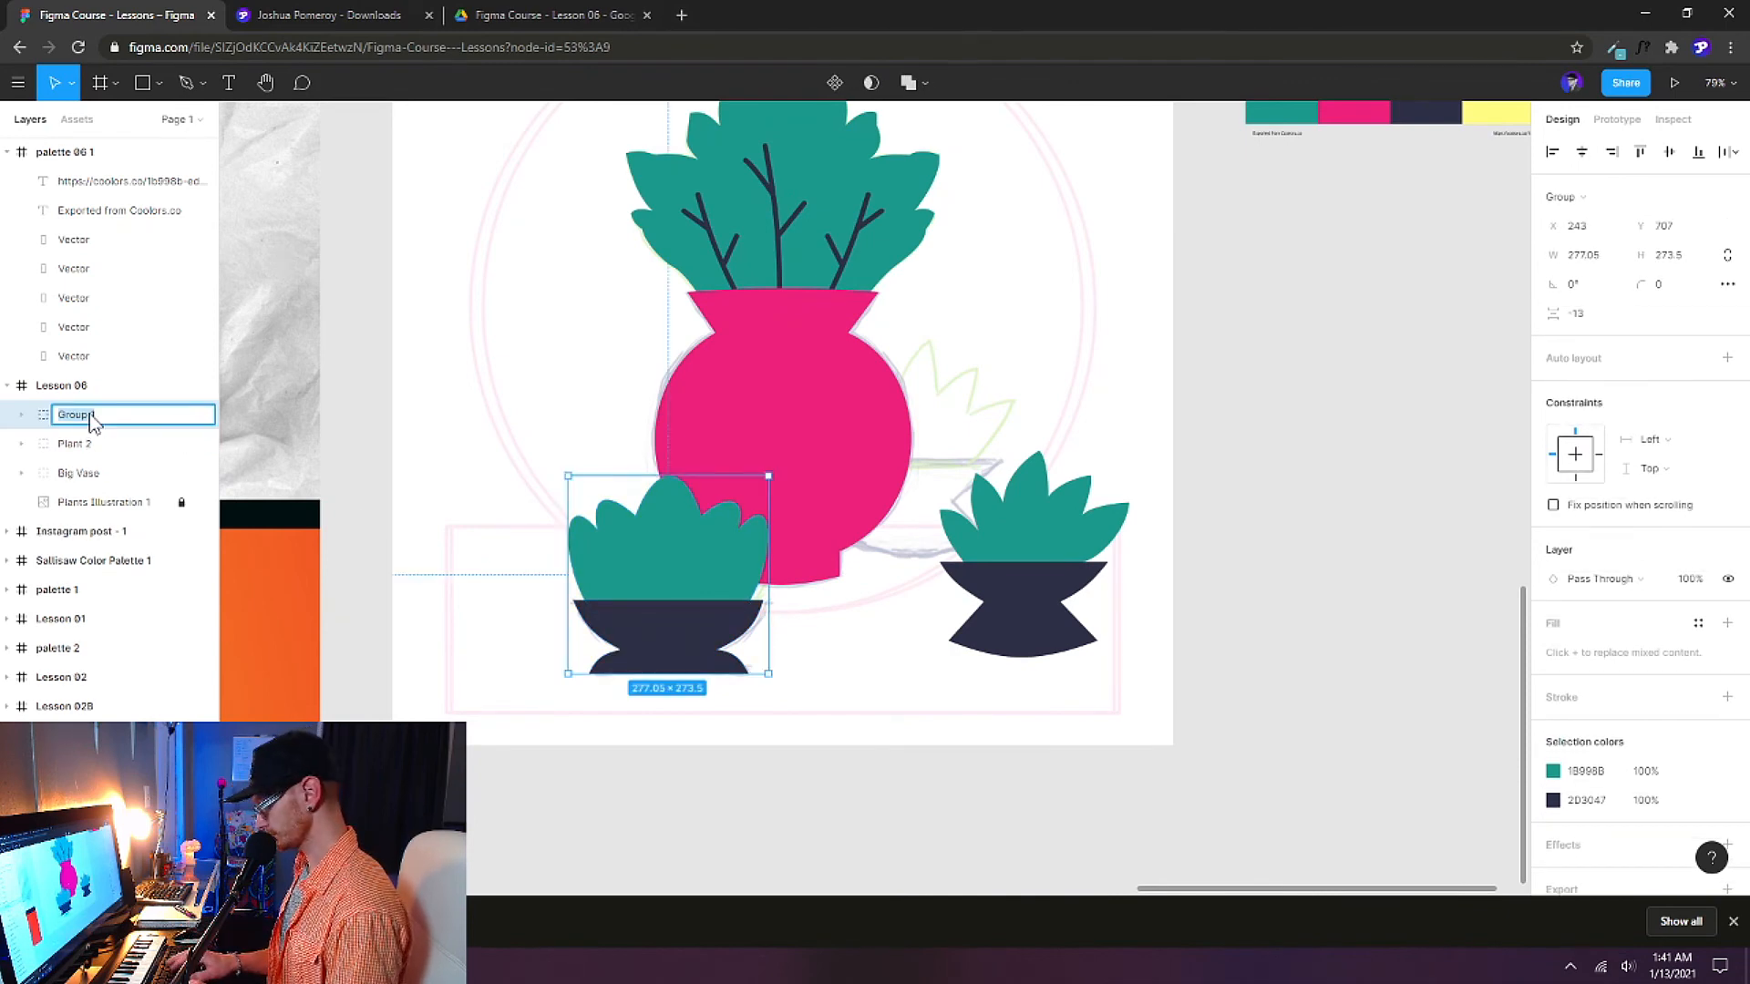
pyautogui.write('Plant 3')
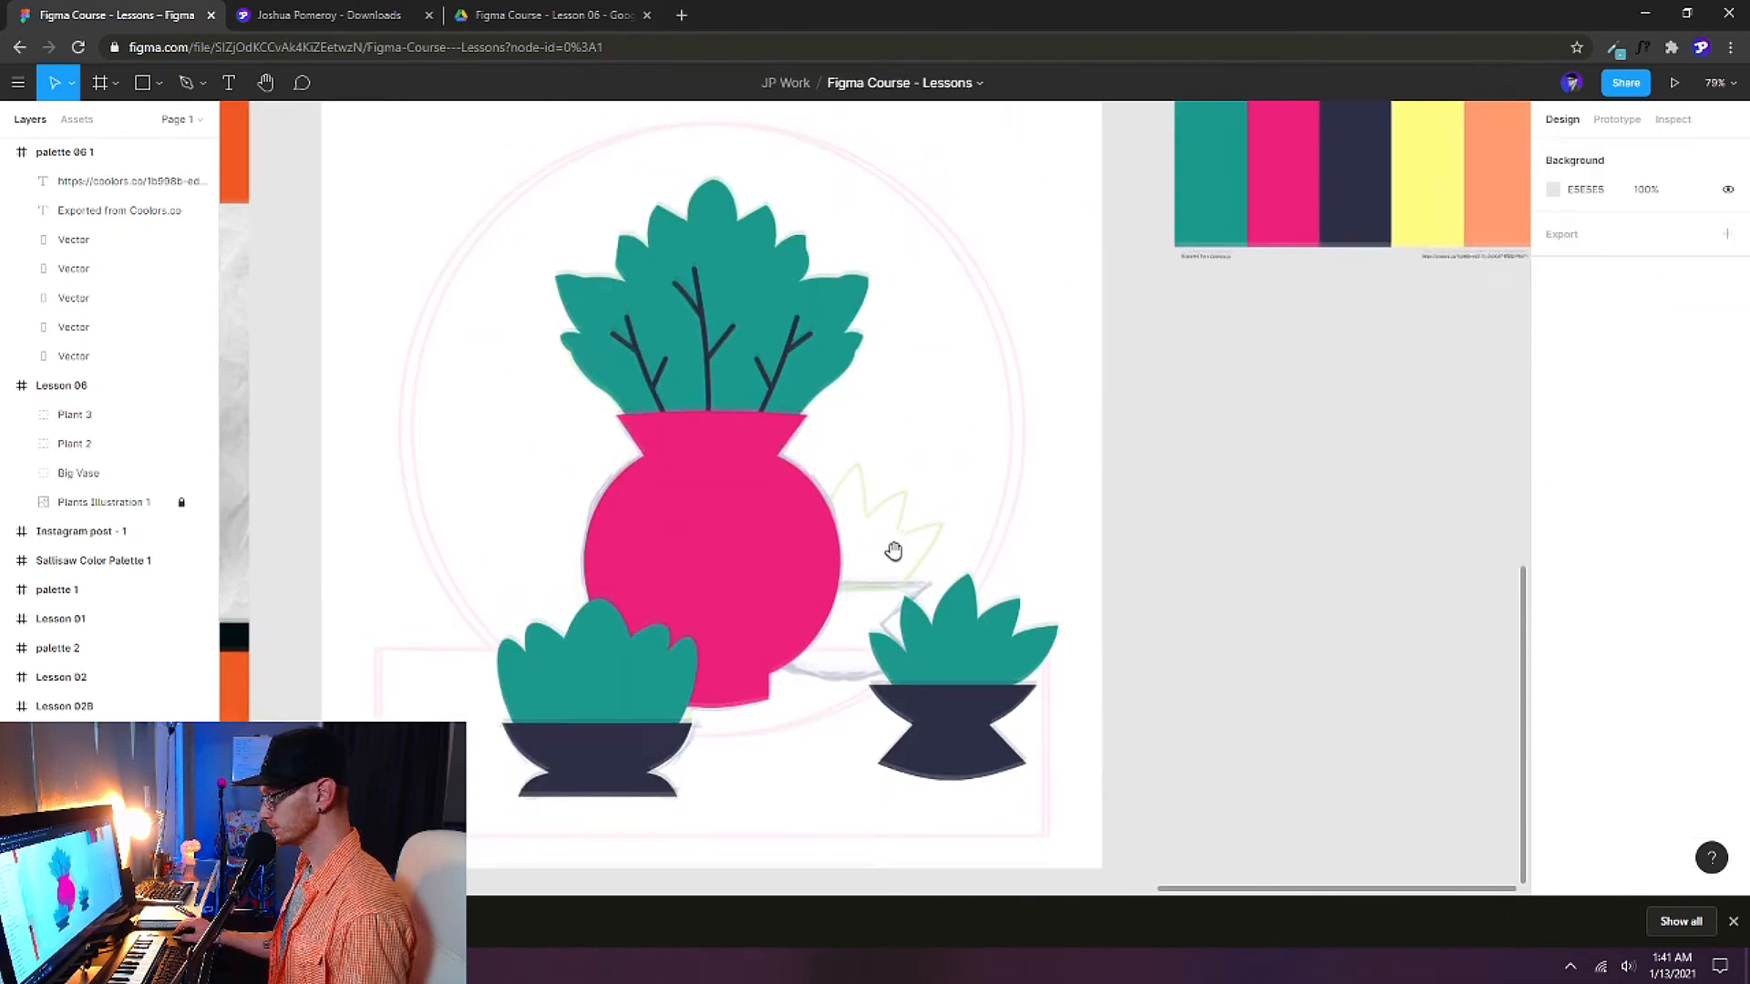
# Move Plant 2 back onto the sketch's right-hand plant at X 609, Y 529 and order it directly beneath Big Vase.
pyautogui.moveTo(894, 550); pyautogui.dragTo(891, 560)
pyautogui.moveTo(966, 688); pyautogui.dragTo(900, 601)
pyautogui.moveTo(996, 627); pyautogui.dragTo(847, 596)
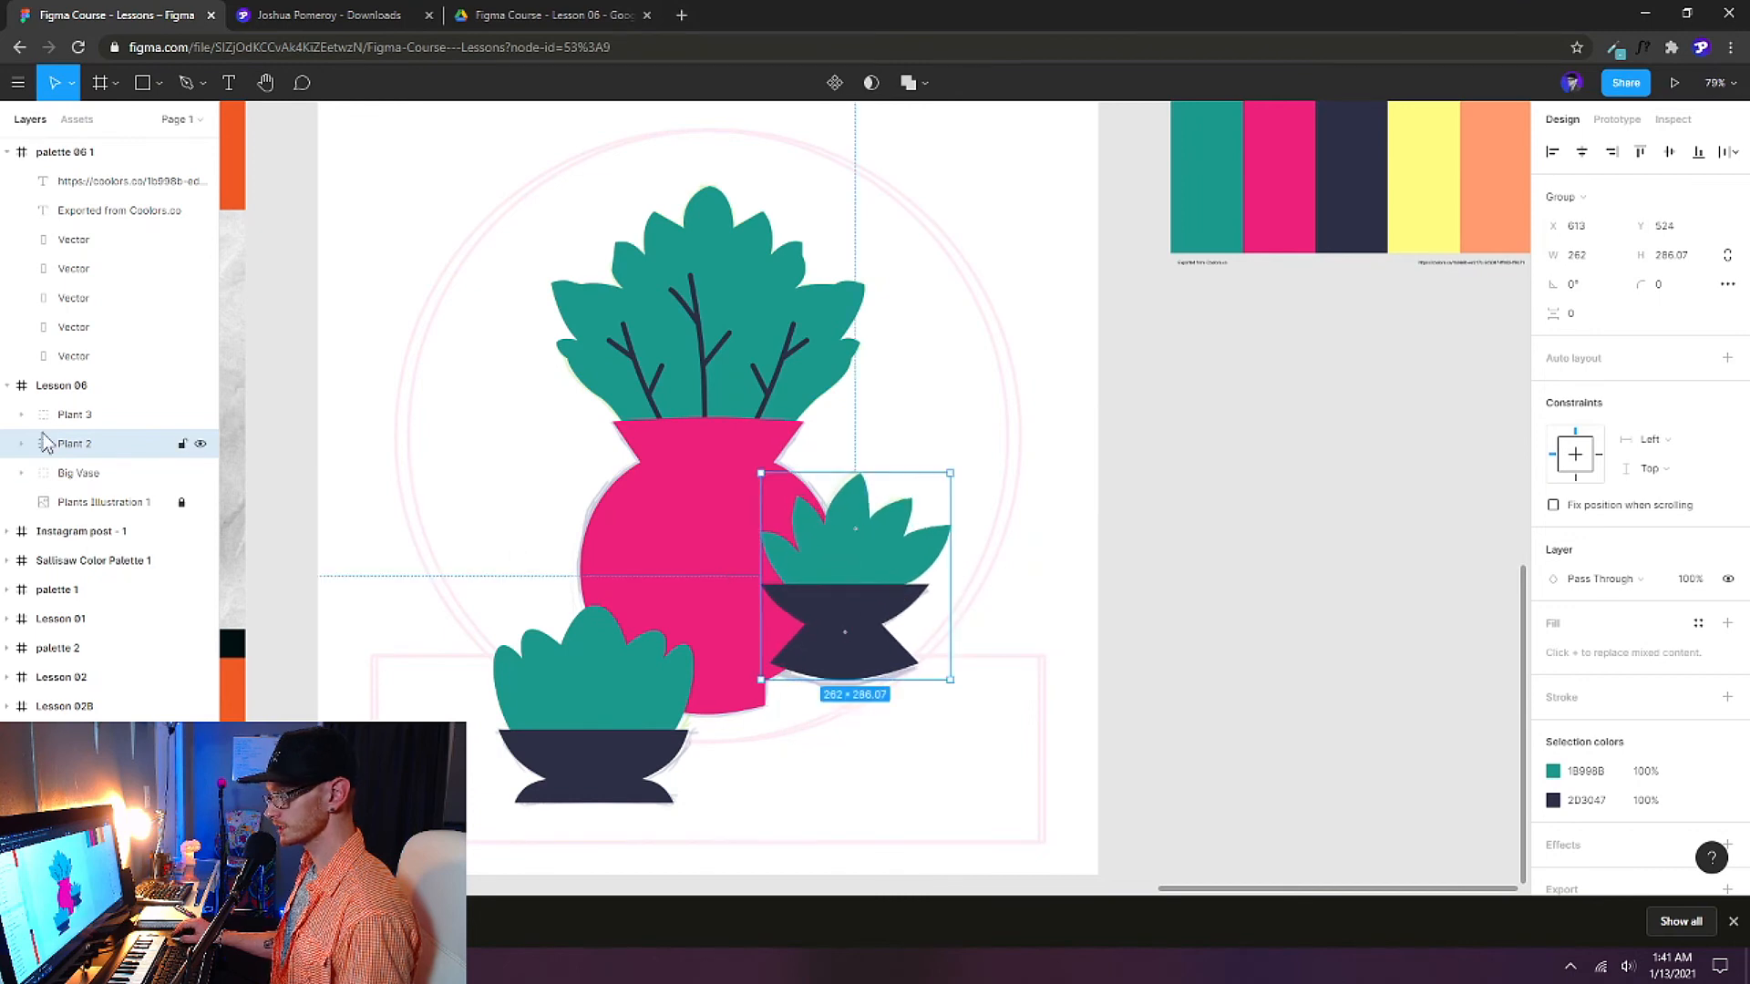
pyautogui.moveTo(95, 452); pyautogui.dragTo(86, 479)
pyautogui.moveTo(896, 567); pyautogui.dragTo(893, 571)
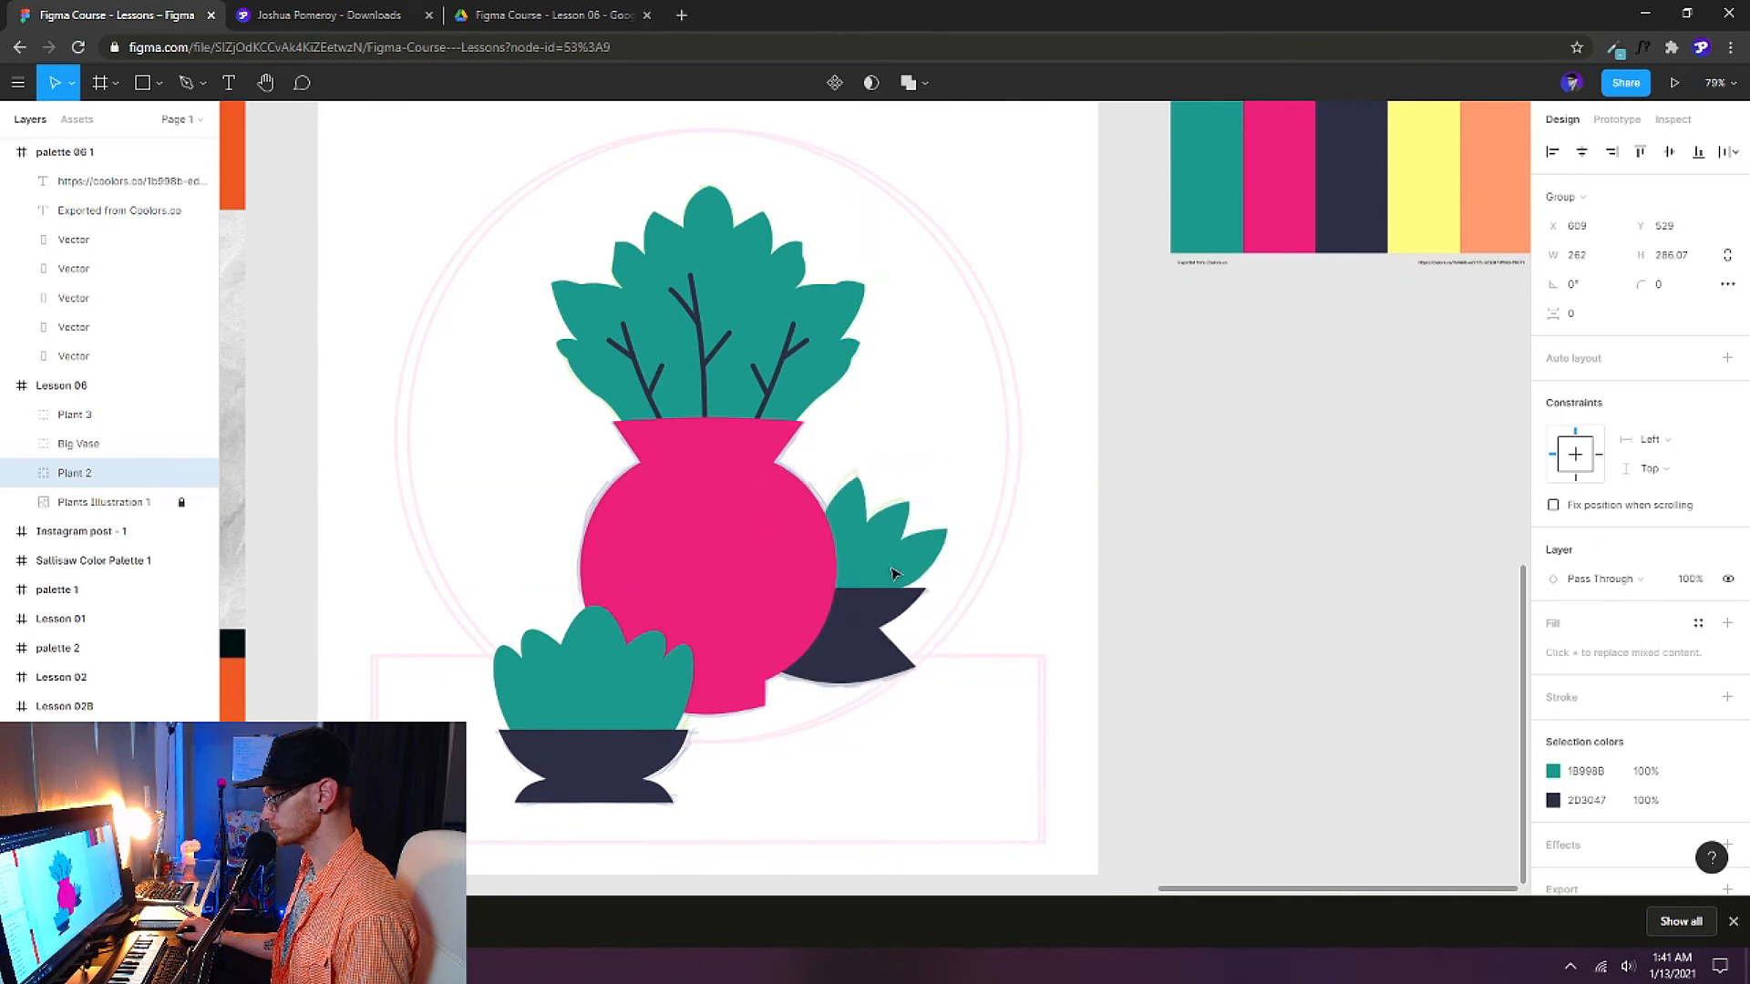
pyautogui.click(1244, 567)
# Draw a circle about 847 × 847 over the large sketched circle in the Lesson 06 frame.
pyautogui.scroll(-3, 1207, 613)
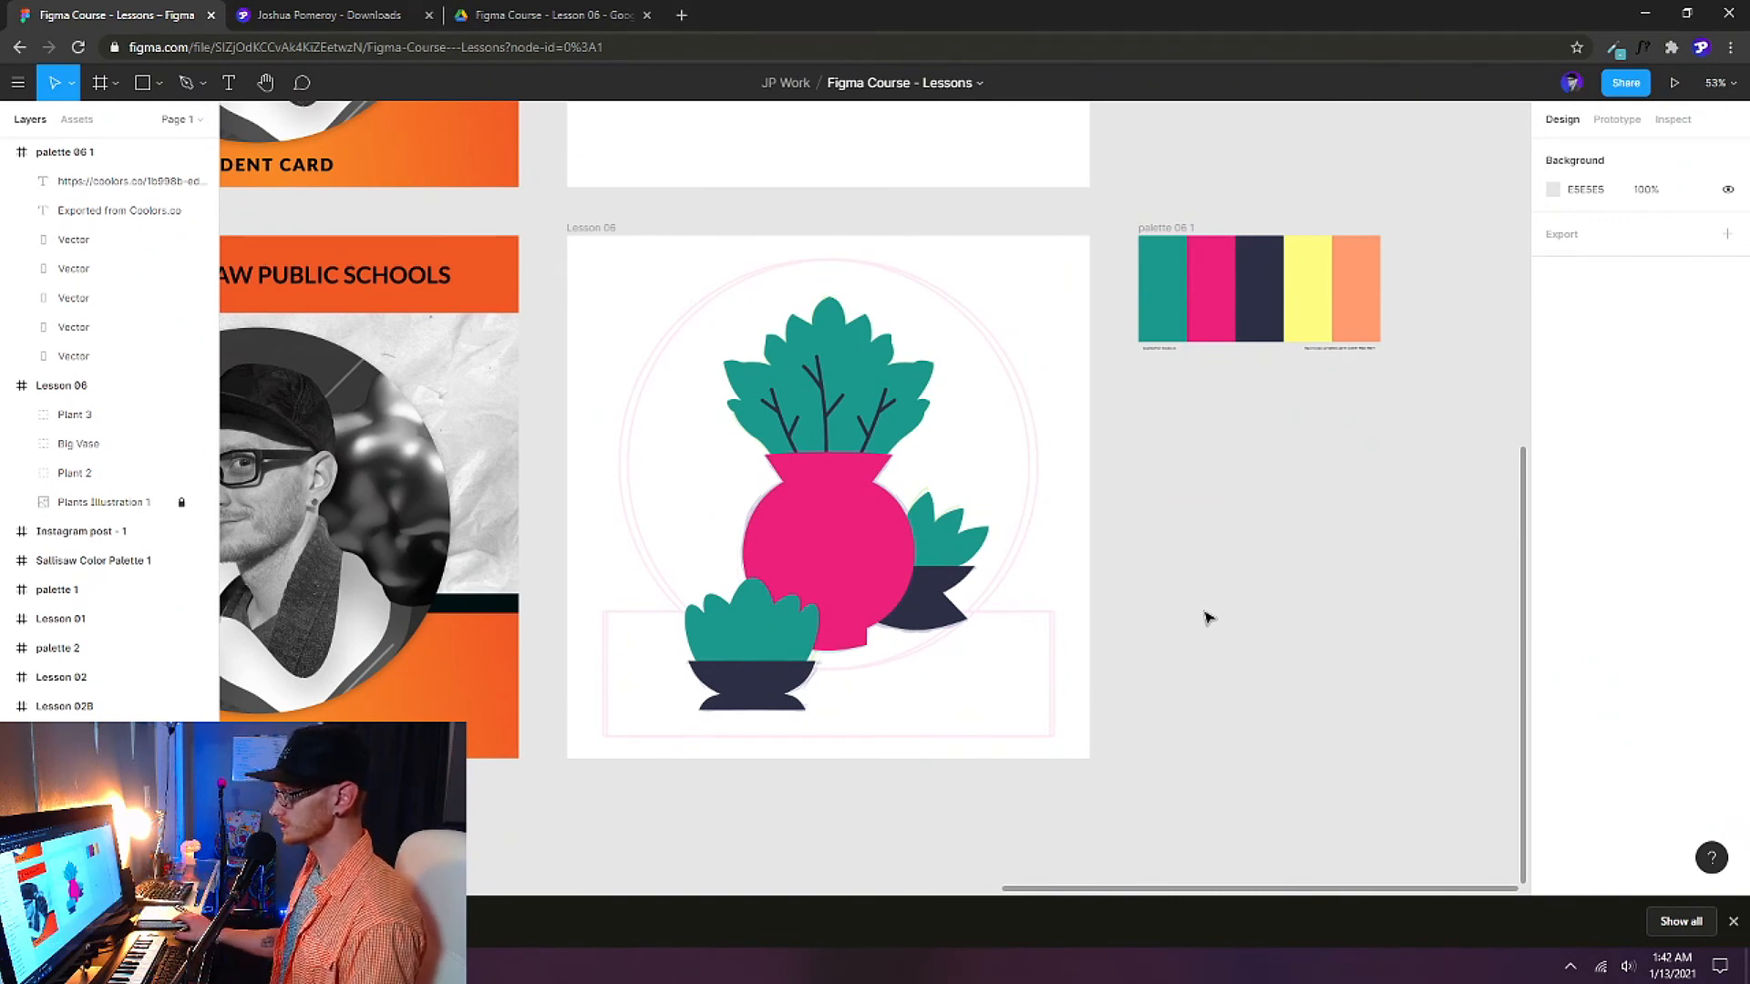
pyautogui.hscroll(2, 1080, 638)
pyautogui.scroll(1, 1079, 638)
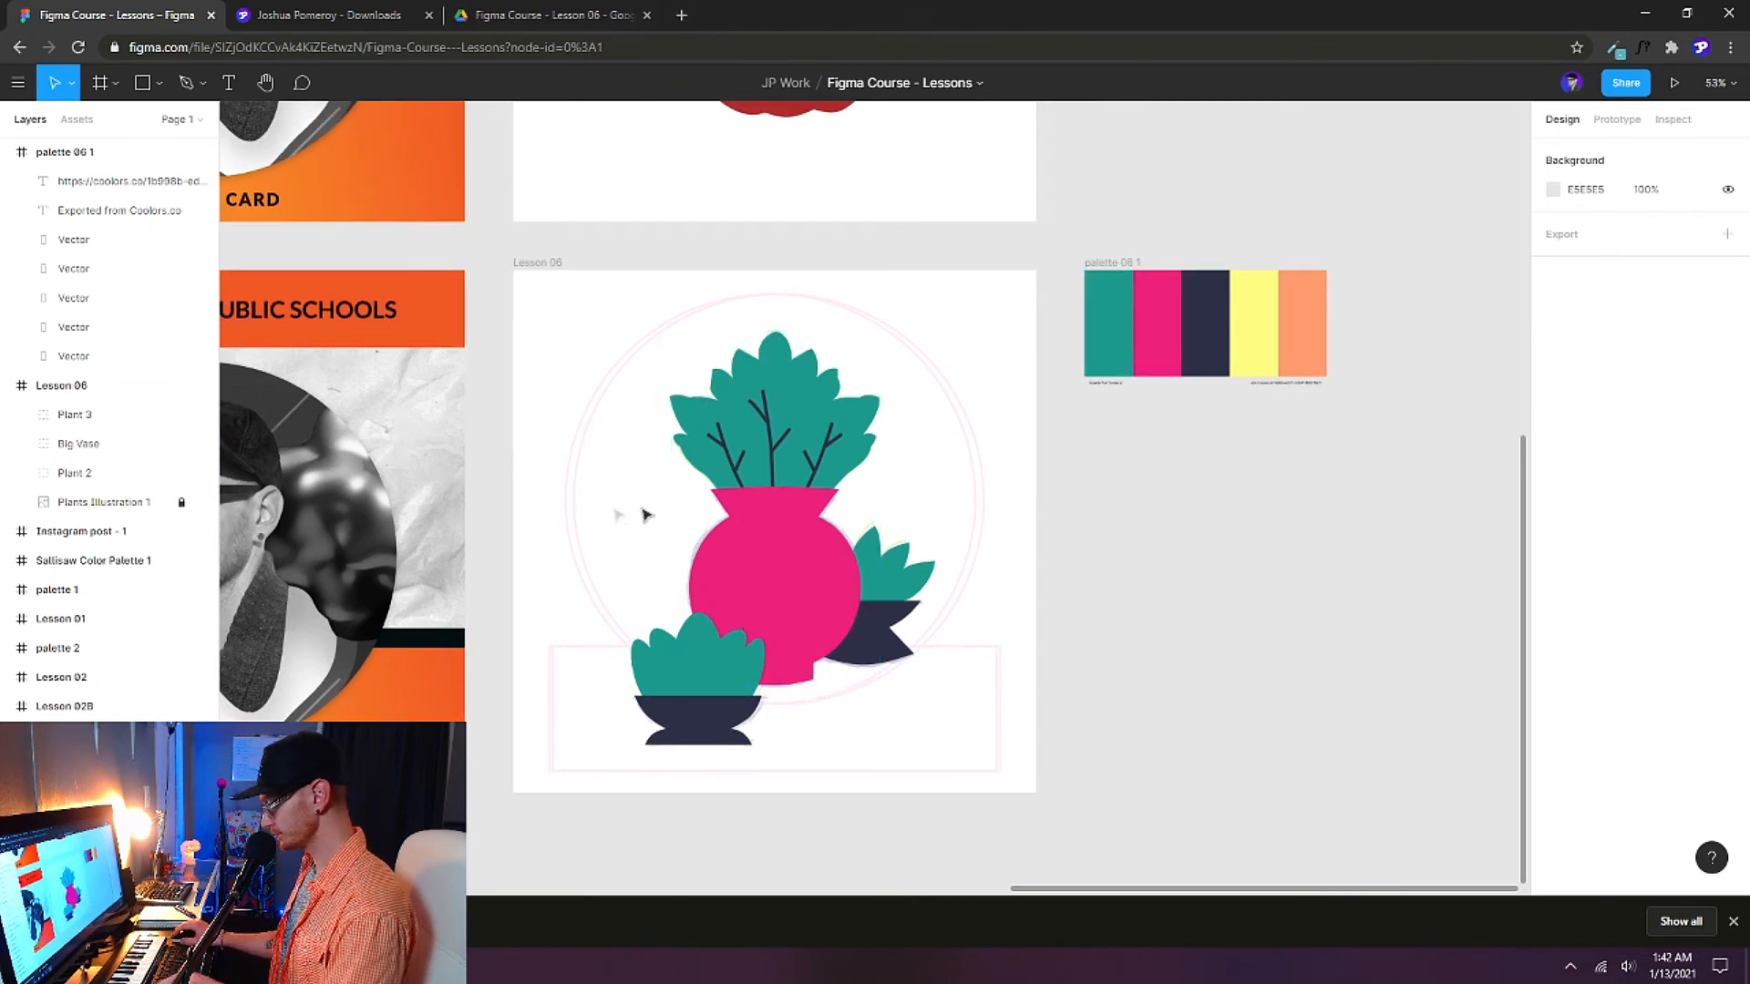
pyautogui.press('o')
pyautogui.moveTo(567, 291)
pyautogui.mouseDown()
pyautogui.moveTo(926, 645)
pyautogui.moveTo(983, 665)
pyautogui.mouseUp()
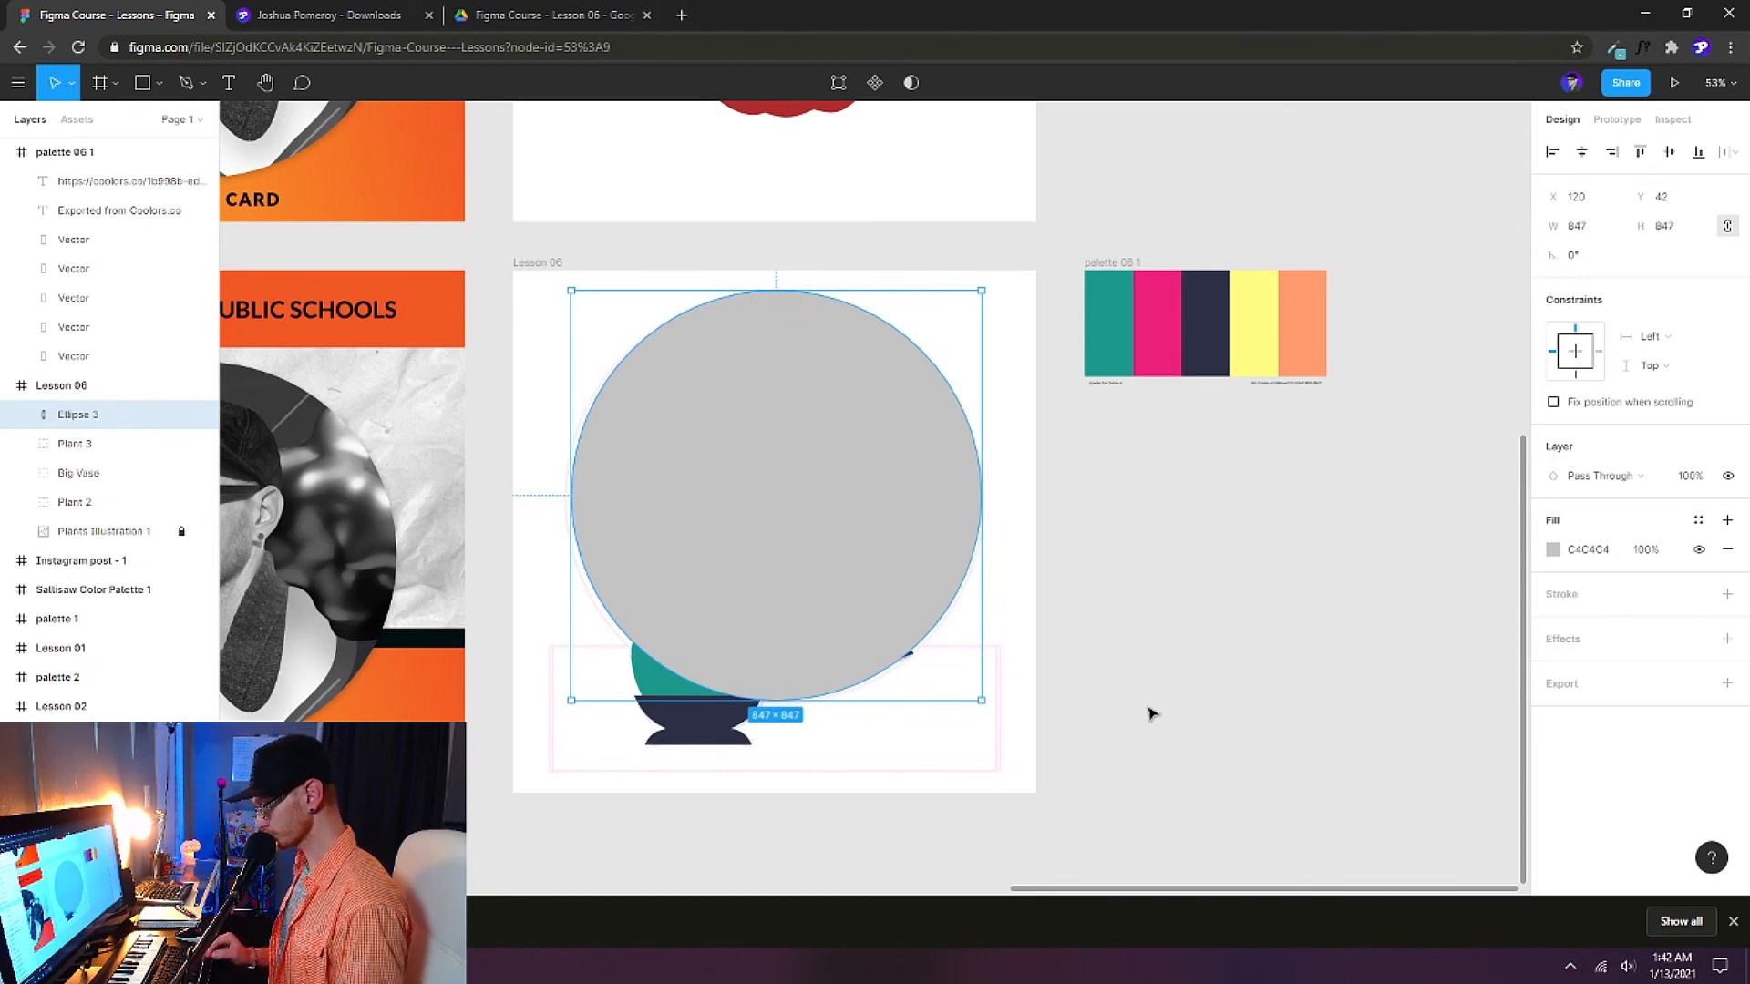
# Send the circle behind all other Lesson 06 layers and fill it with the palette's yellow FFFD82.
pyautogui.press('[')
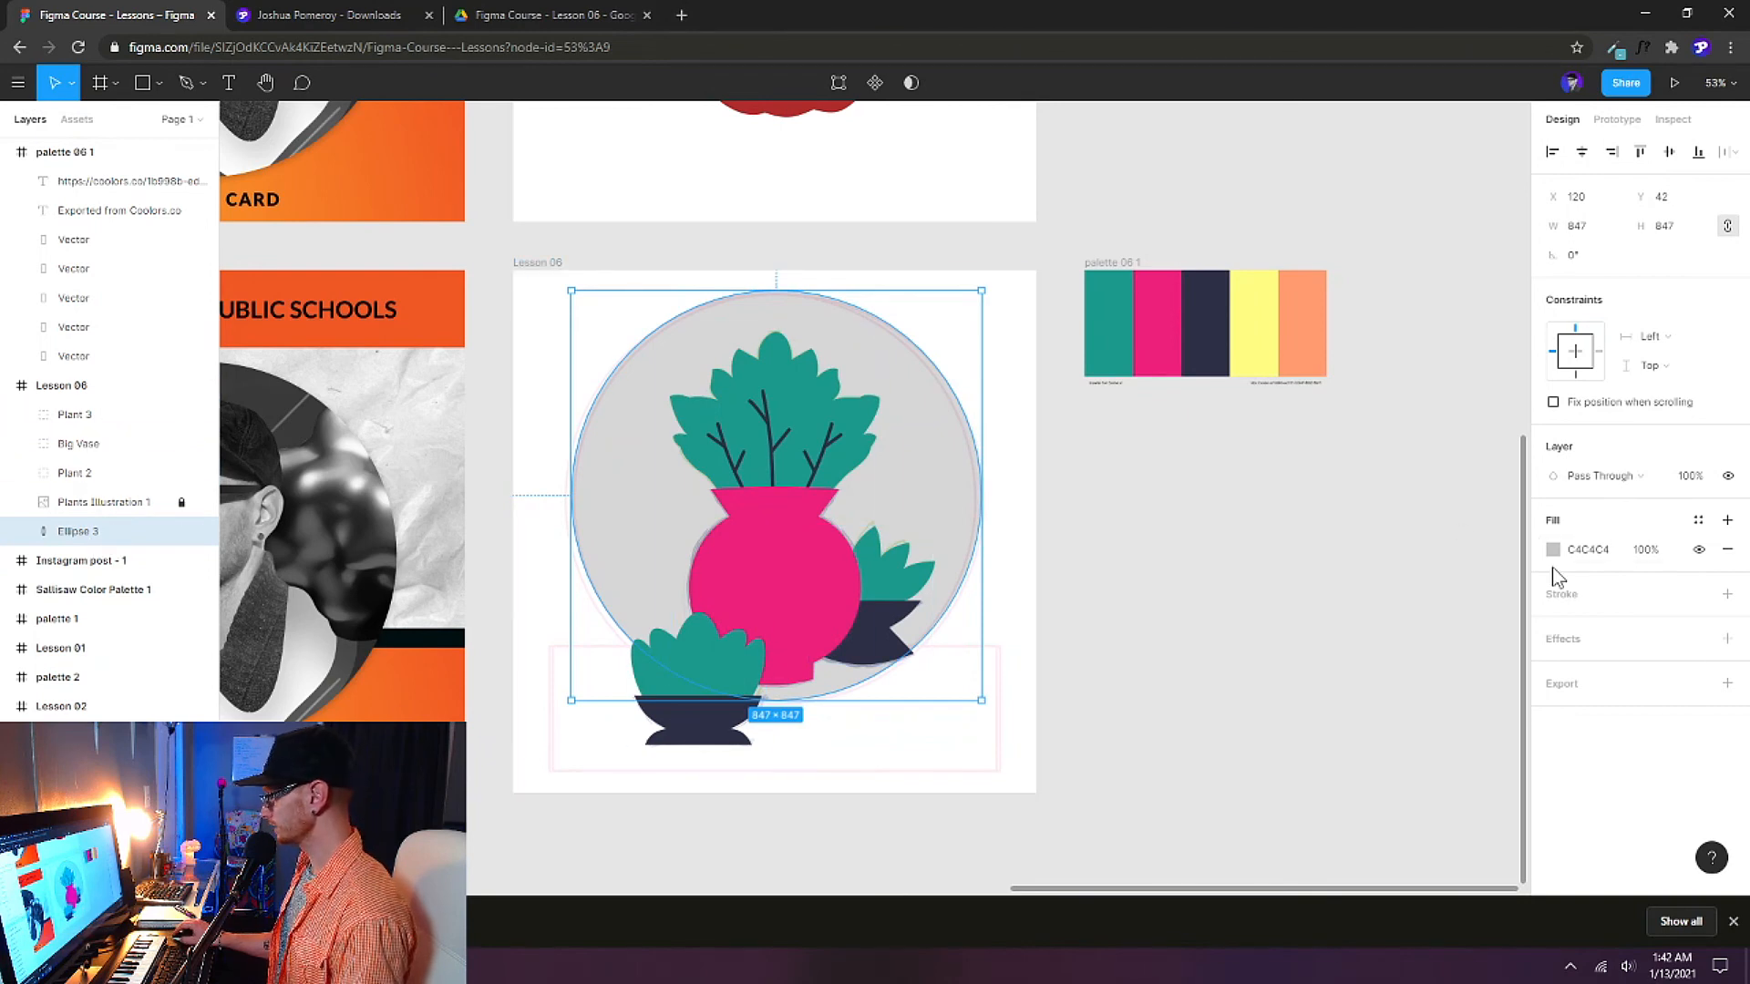
pyautogui.press('i')
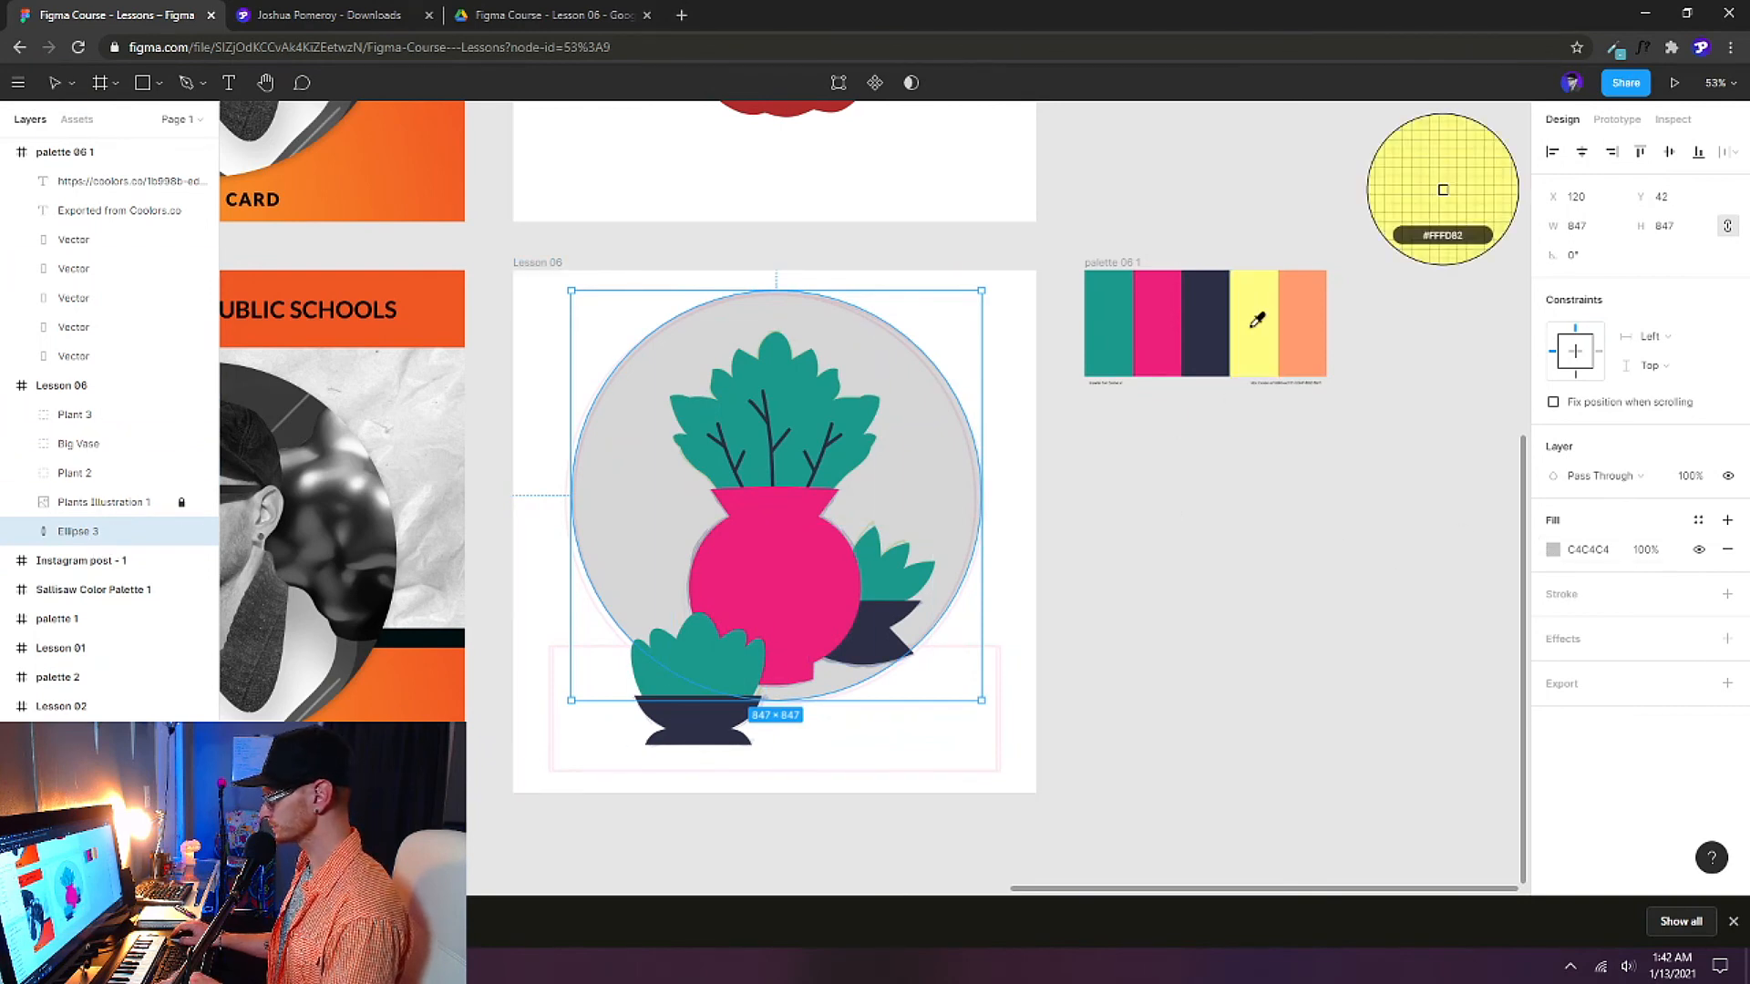
pyautogui.click(1253, 323)
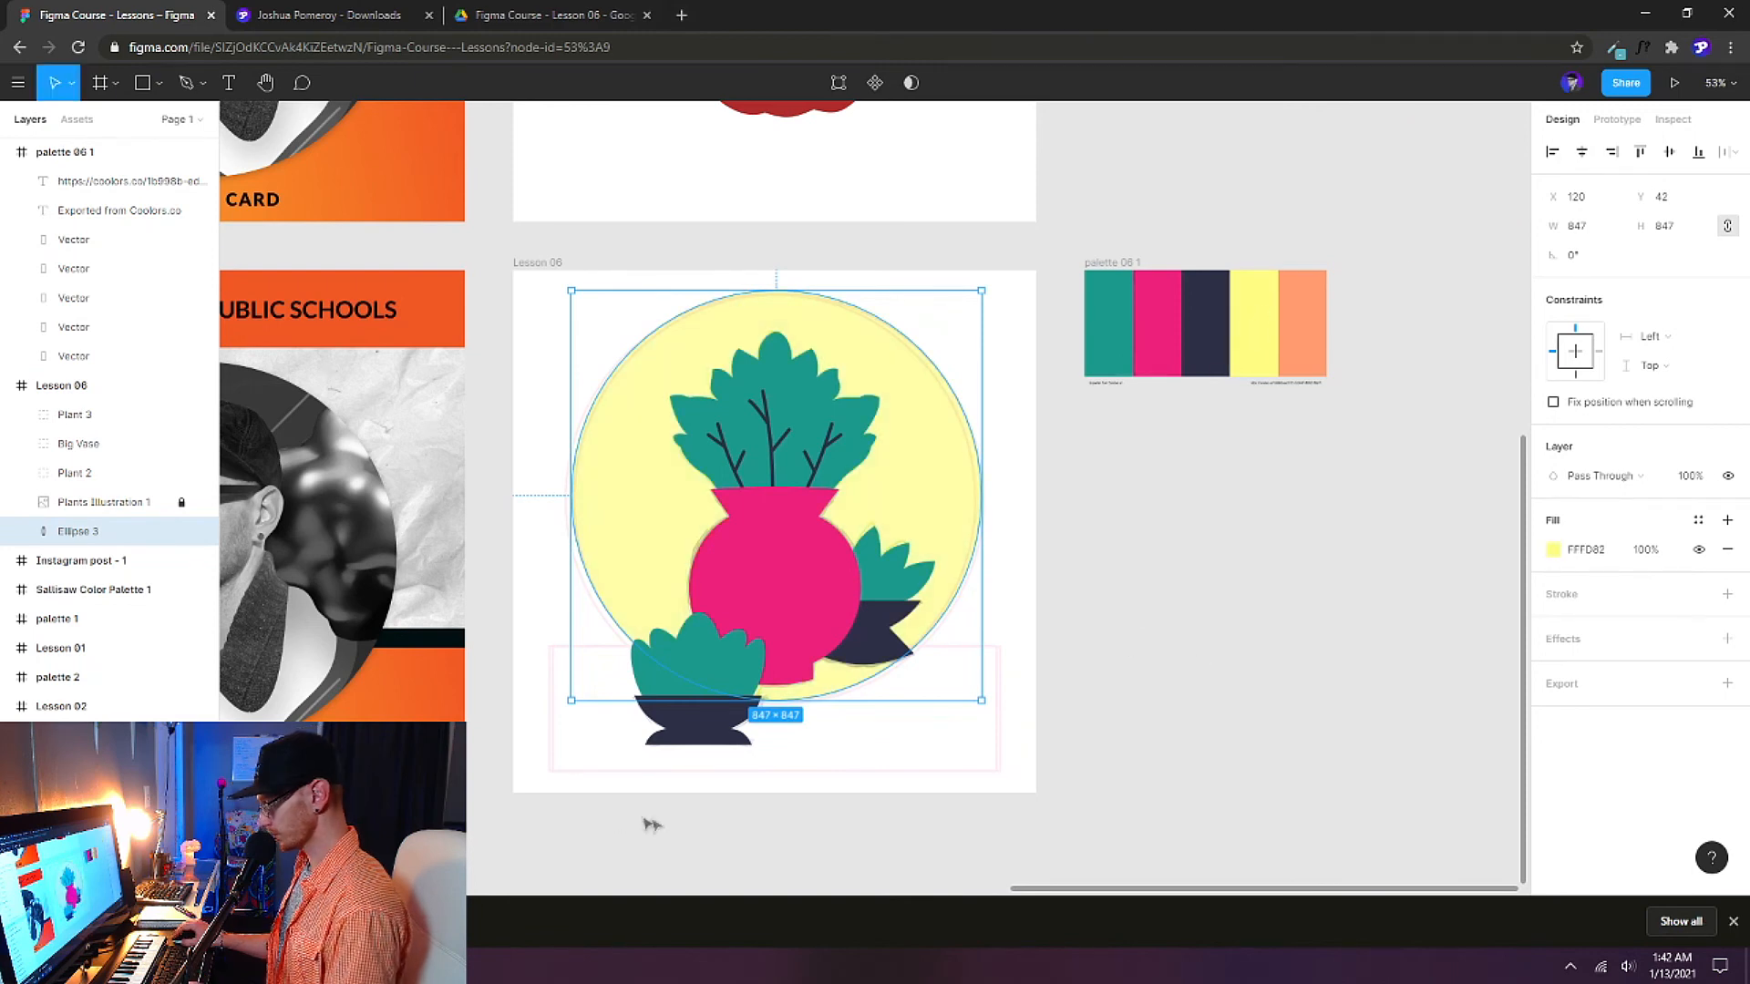
# Draw a 1080 × 322 rectangle spanning the full width of the Lesson 06 frame along its lower edge as the table.
pyautogui.press('r')
pyautogui.moveTo(520, 644); pyautogui.dragTo(1036, 793)
pyautogui.moveTo(522, 708); pyautogui.dragTo(515, 708)
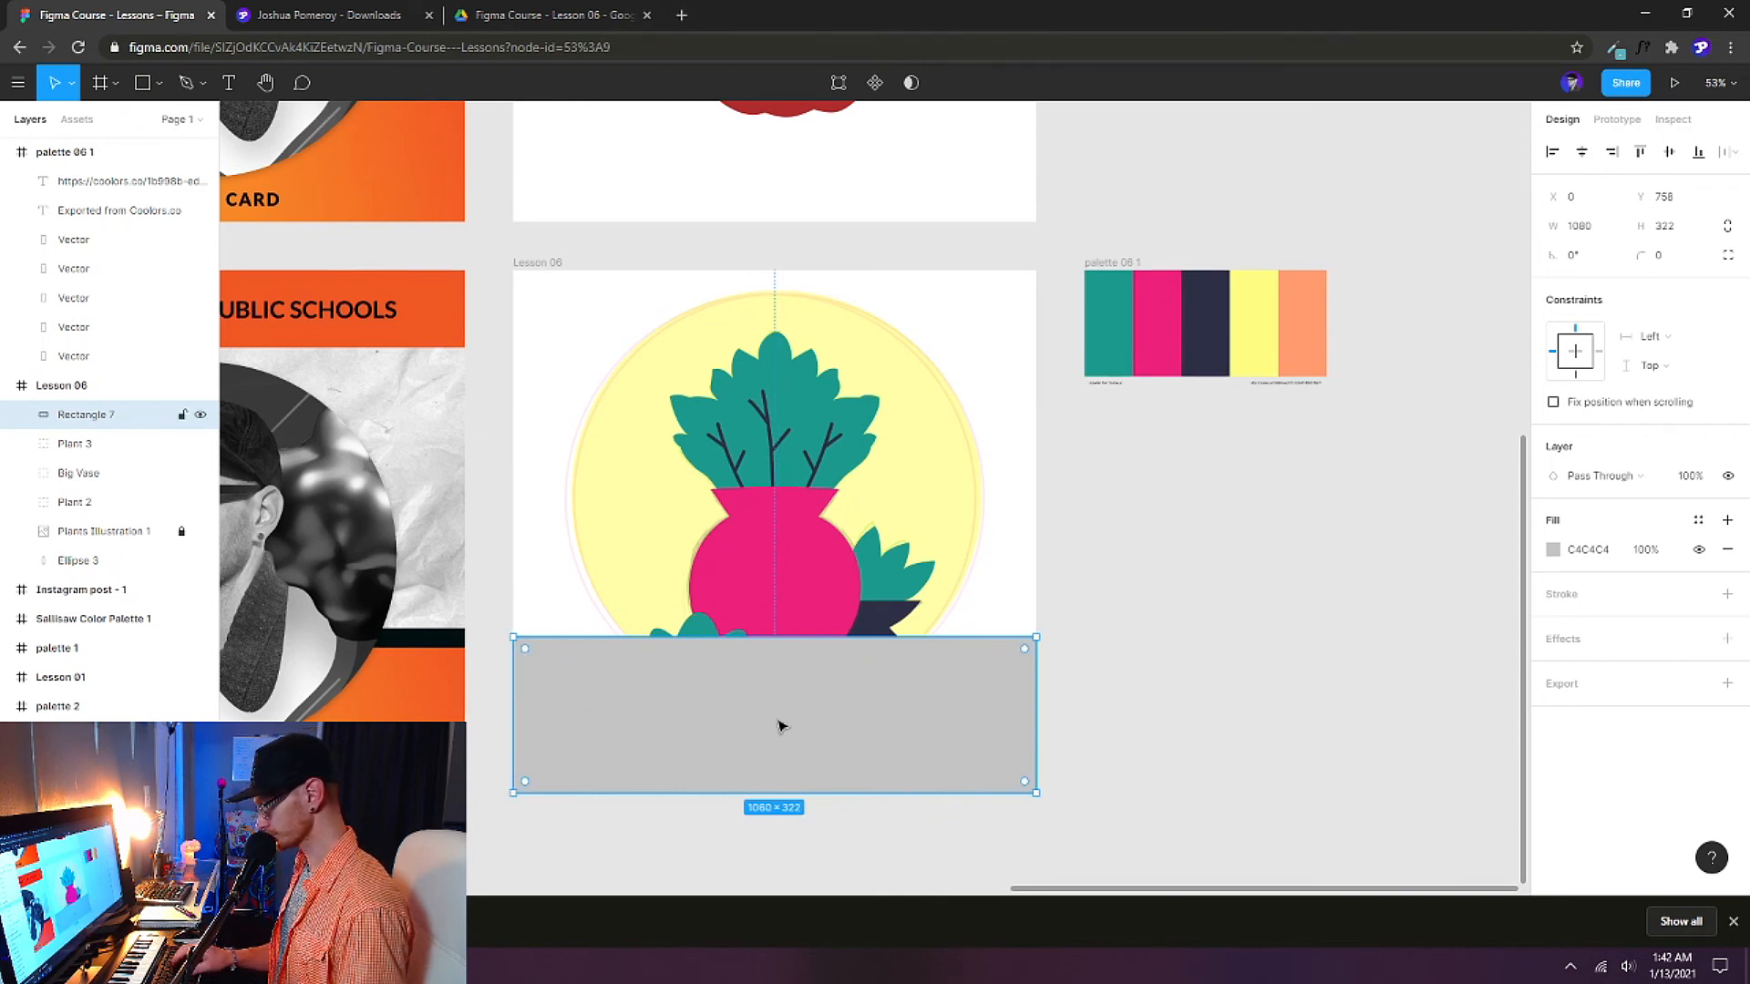
# Order the table rectangle between Plants Illustration 1 and the circle, and fill it with the palette's orange FF9B71.
pyautogui.hotkey('ctrl', 'shift', '[')
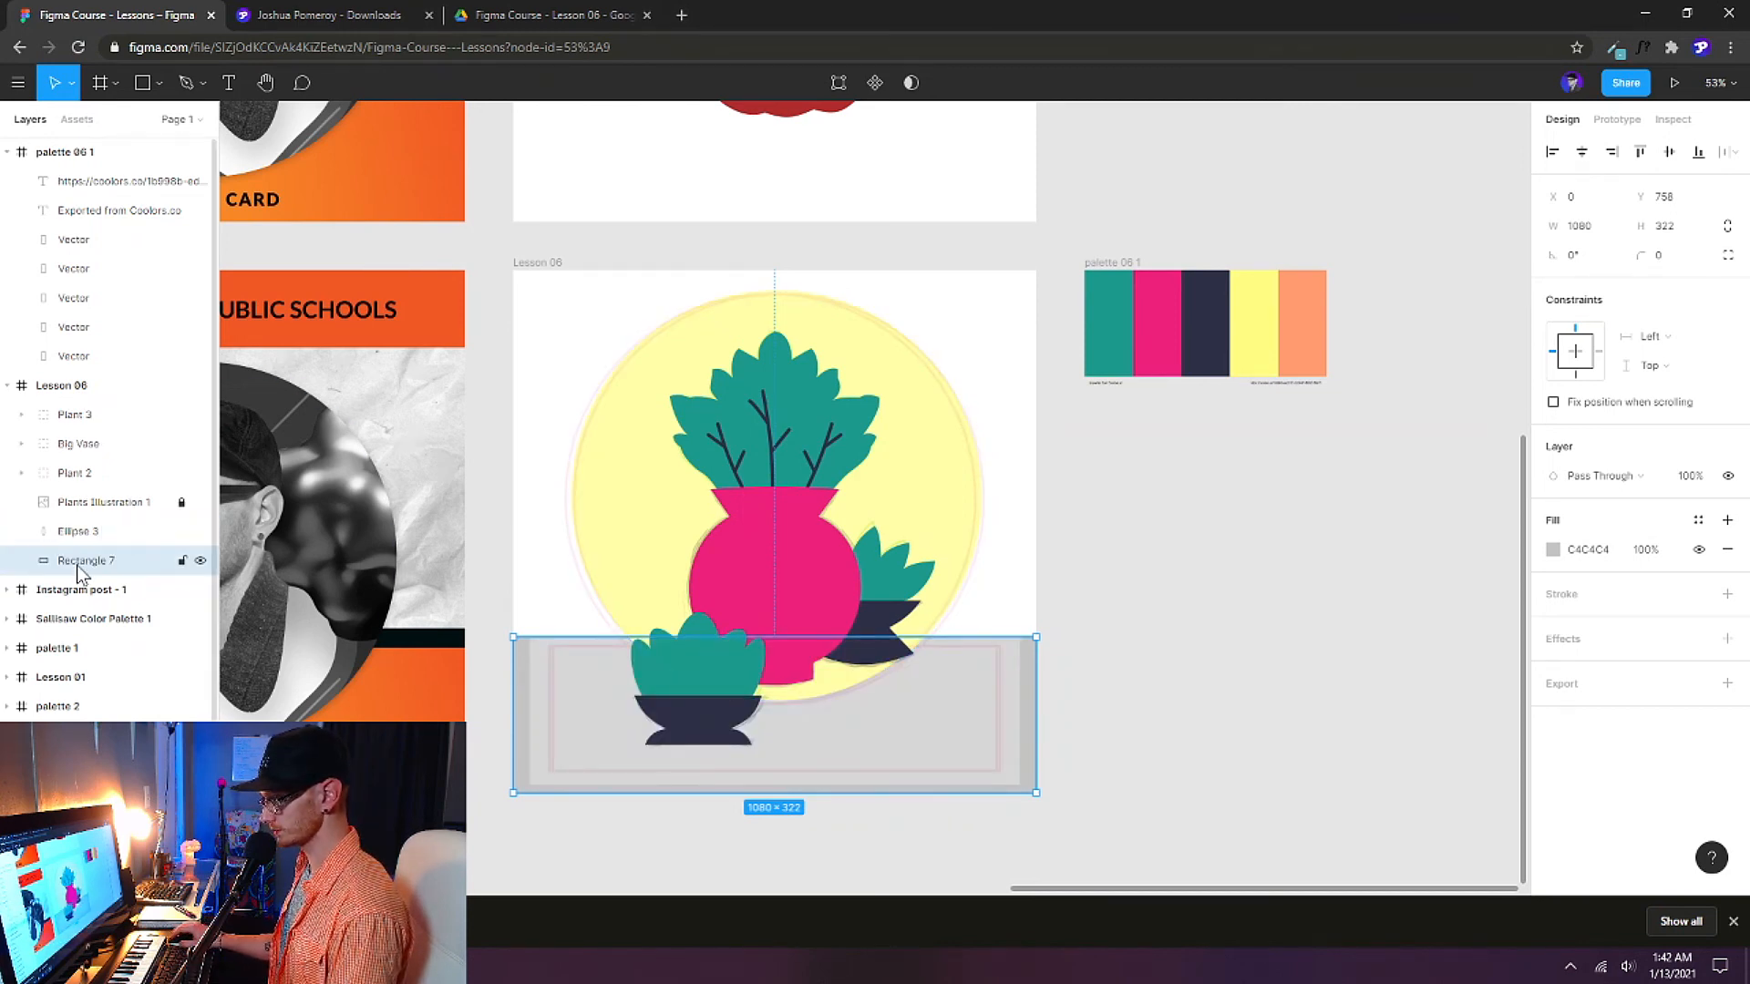
pyautogui.moveTo(69, 572); pyautogui.dragTo(72, 535)
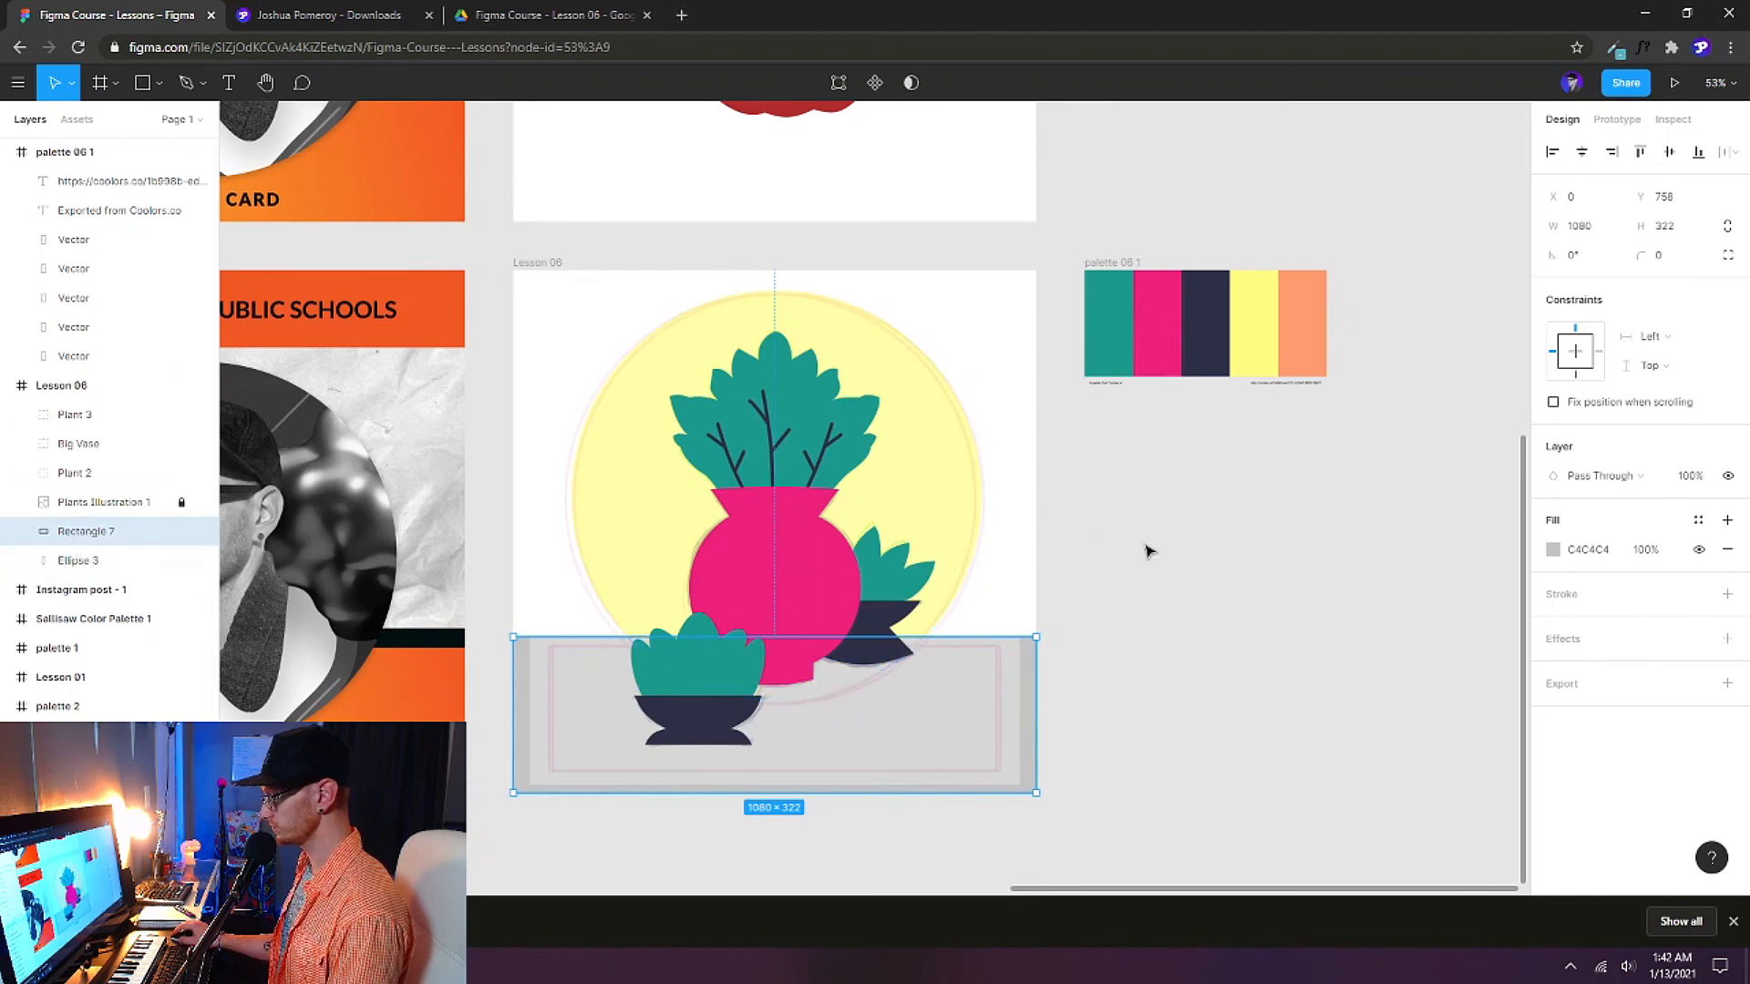
pyautogui.press('i')
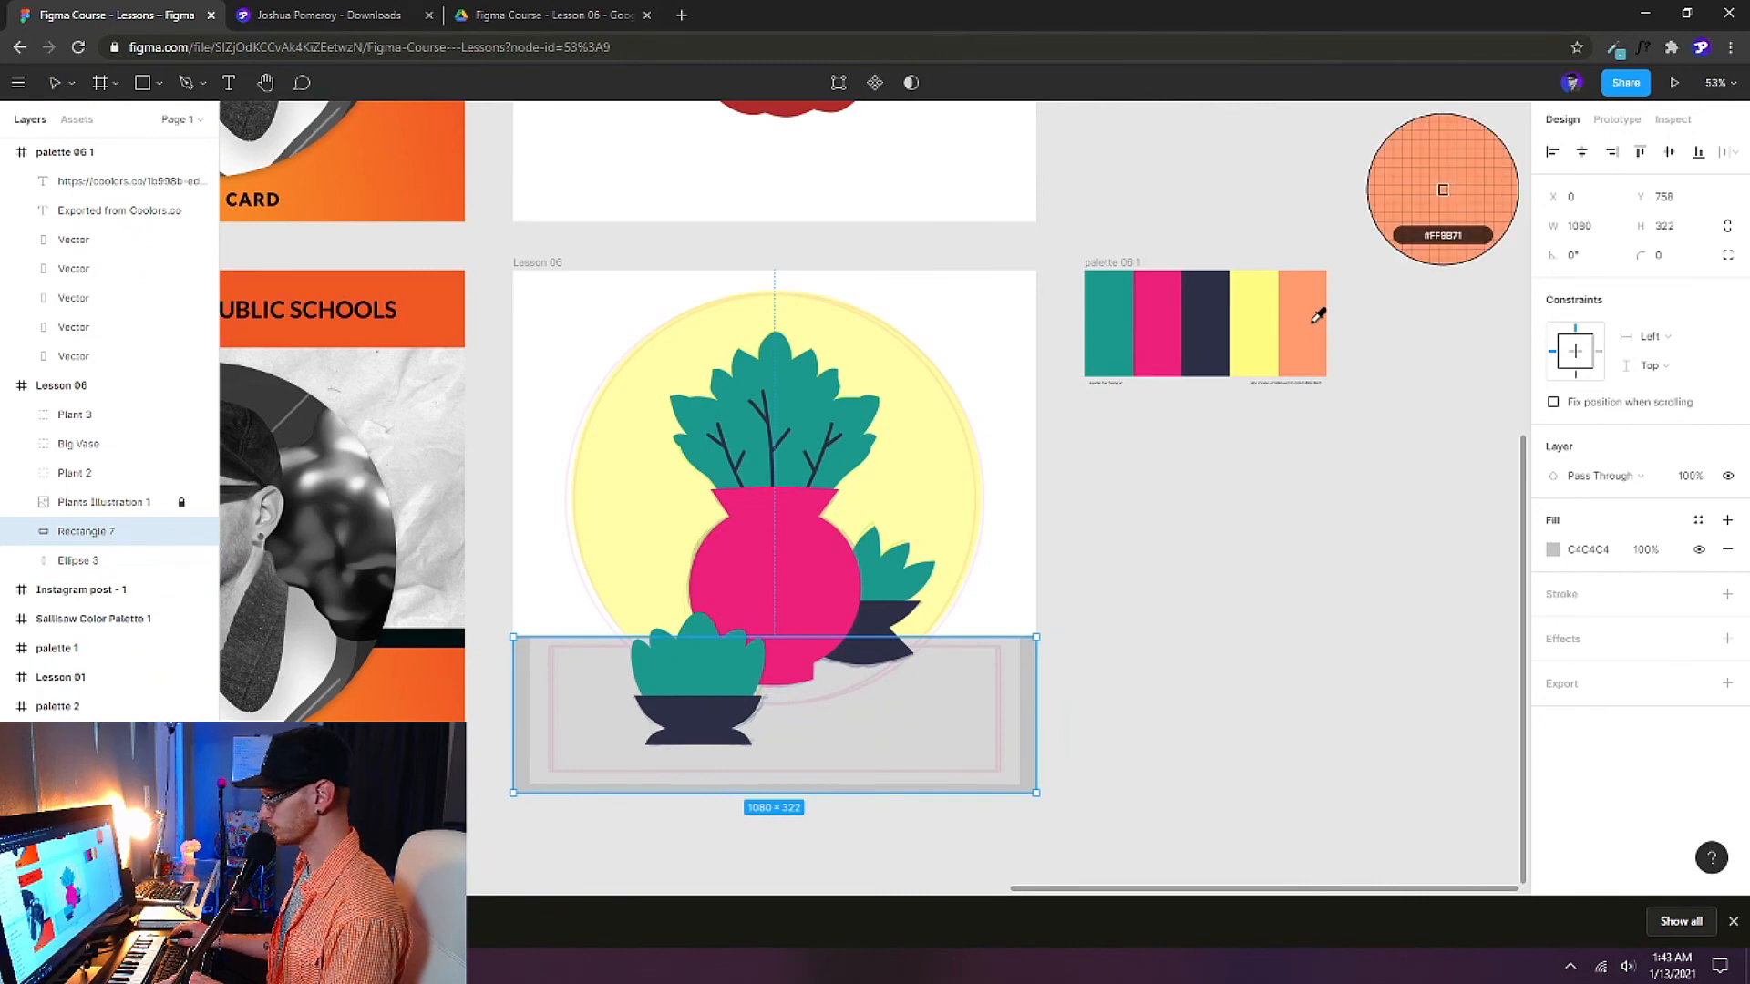
pyautogui.click(1317, 316)
pyautogui.press('Escape')
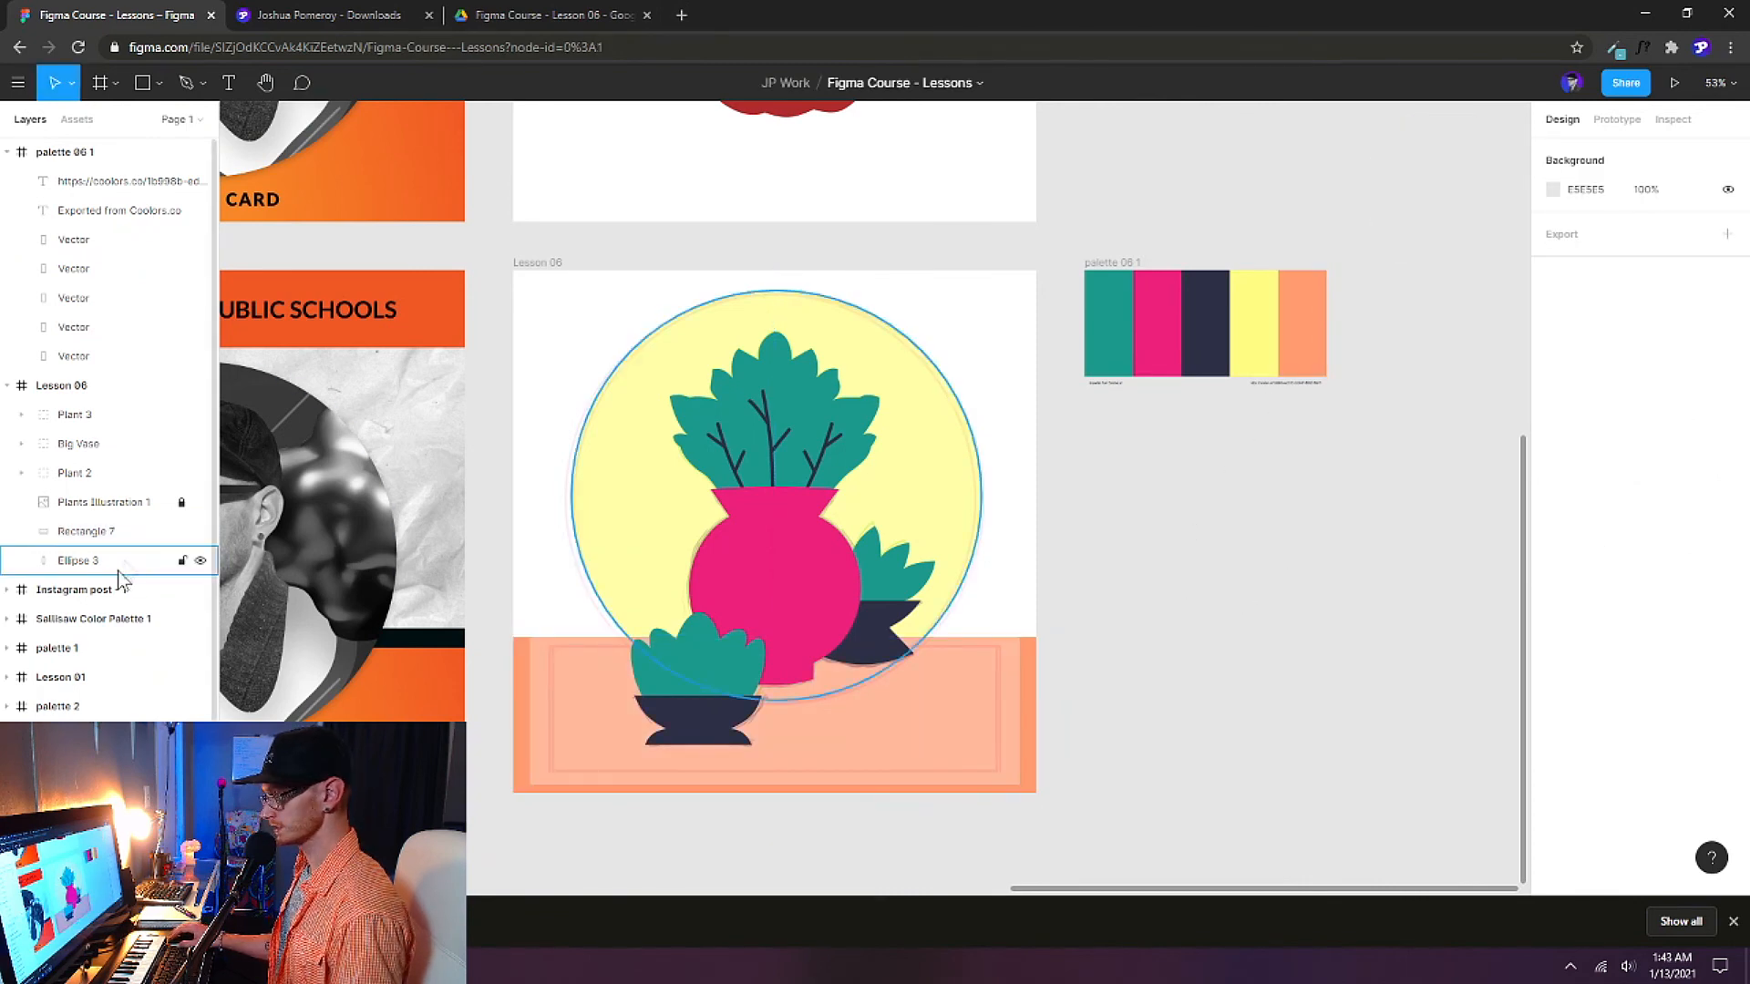
# Hide the Plants Illustration 1 sketch and order it beneath every other layer of the Lesson 06 frame.
pyautogui.click(201, 502)
pyautogui.moveTo(110, 504); pyautogui.dragTo(77, 565)
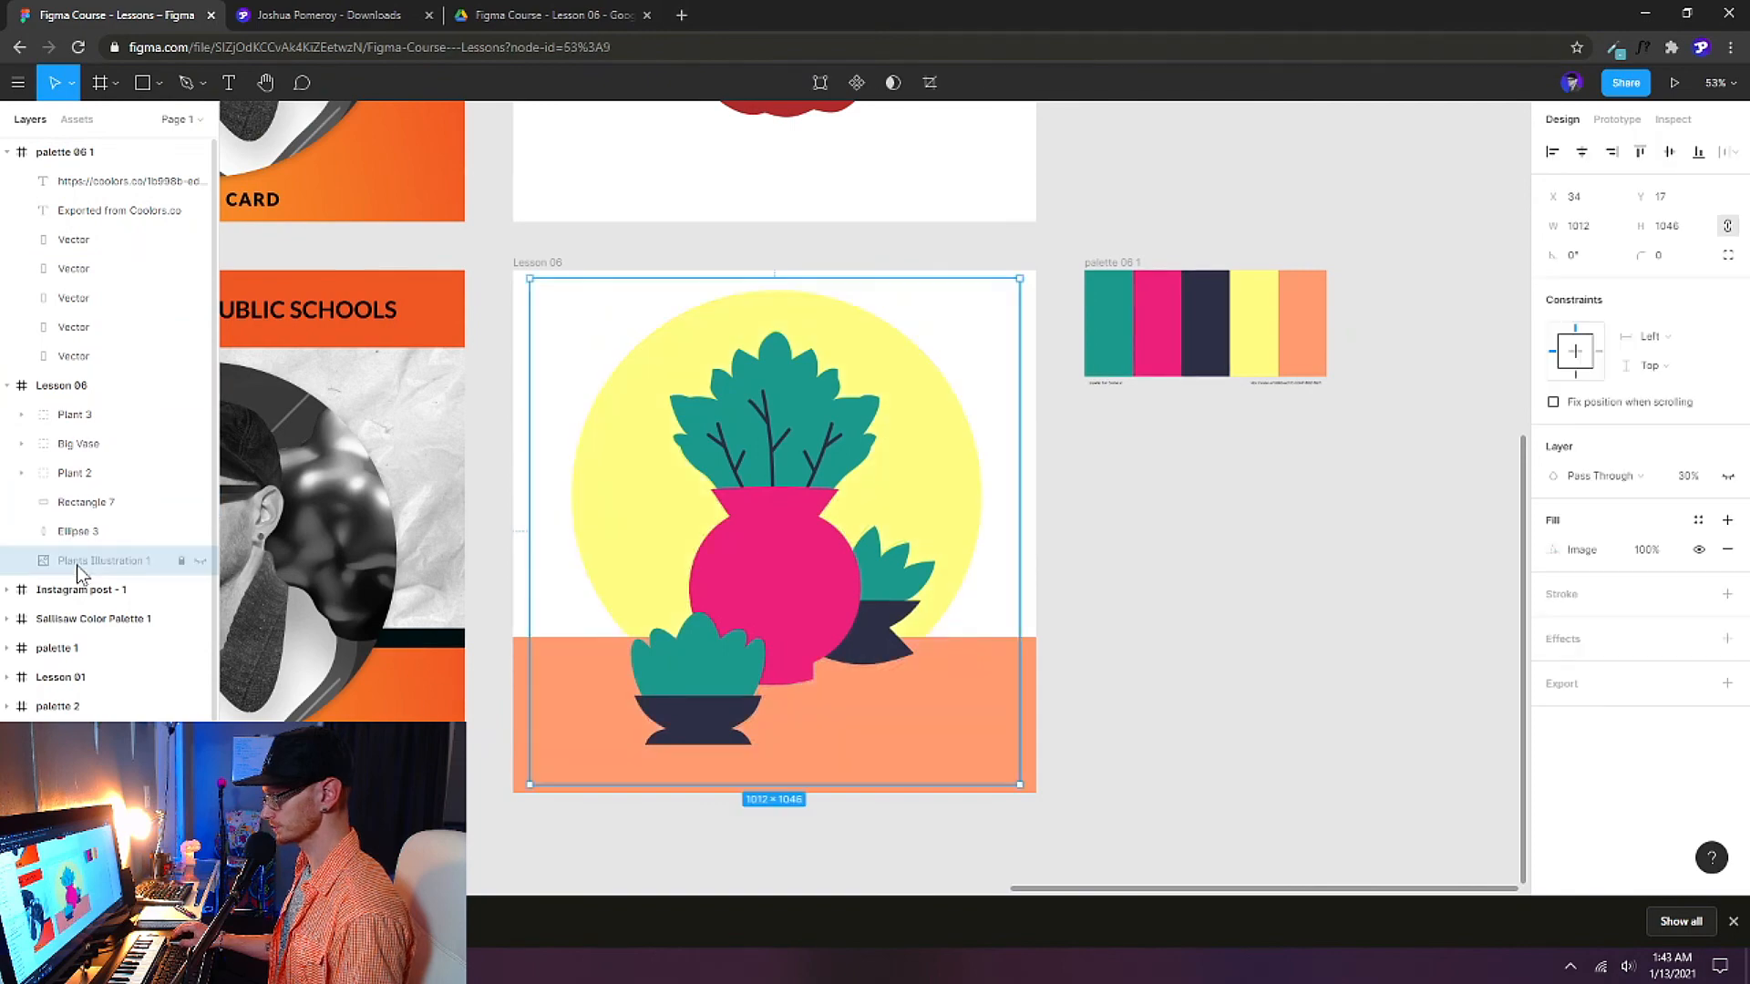
pyautogui.click(1249, 616)
# Change the Lesson 06 frame's background fill from solid to a radial gradient.
pyautogui.scroll(-3, 1118, 639)
pyautogui.scroll(2, 1042, 593)
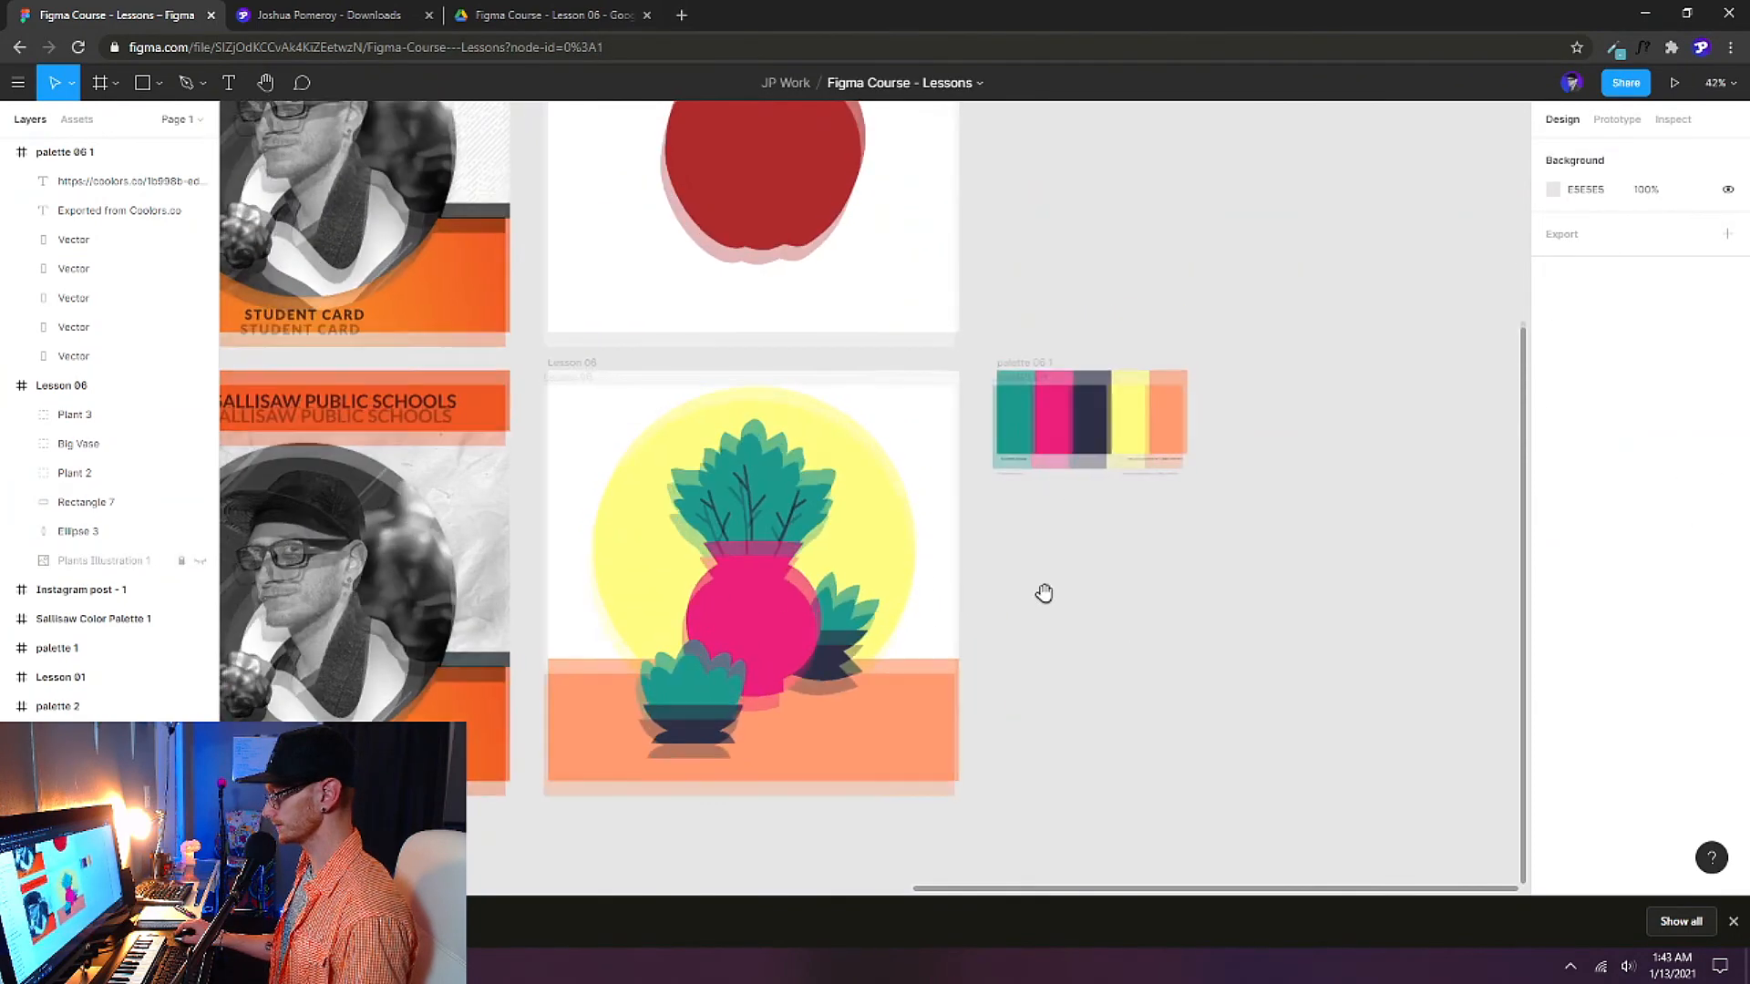
pyautogui.click(542, 402)
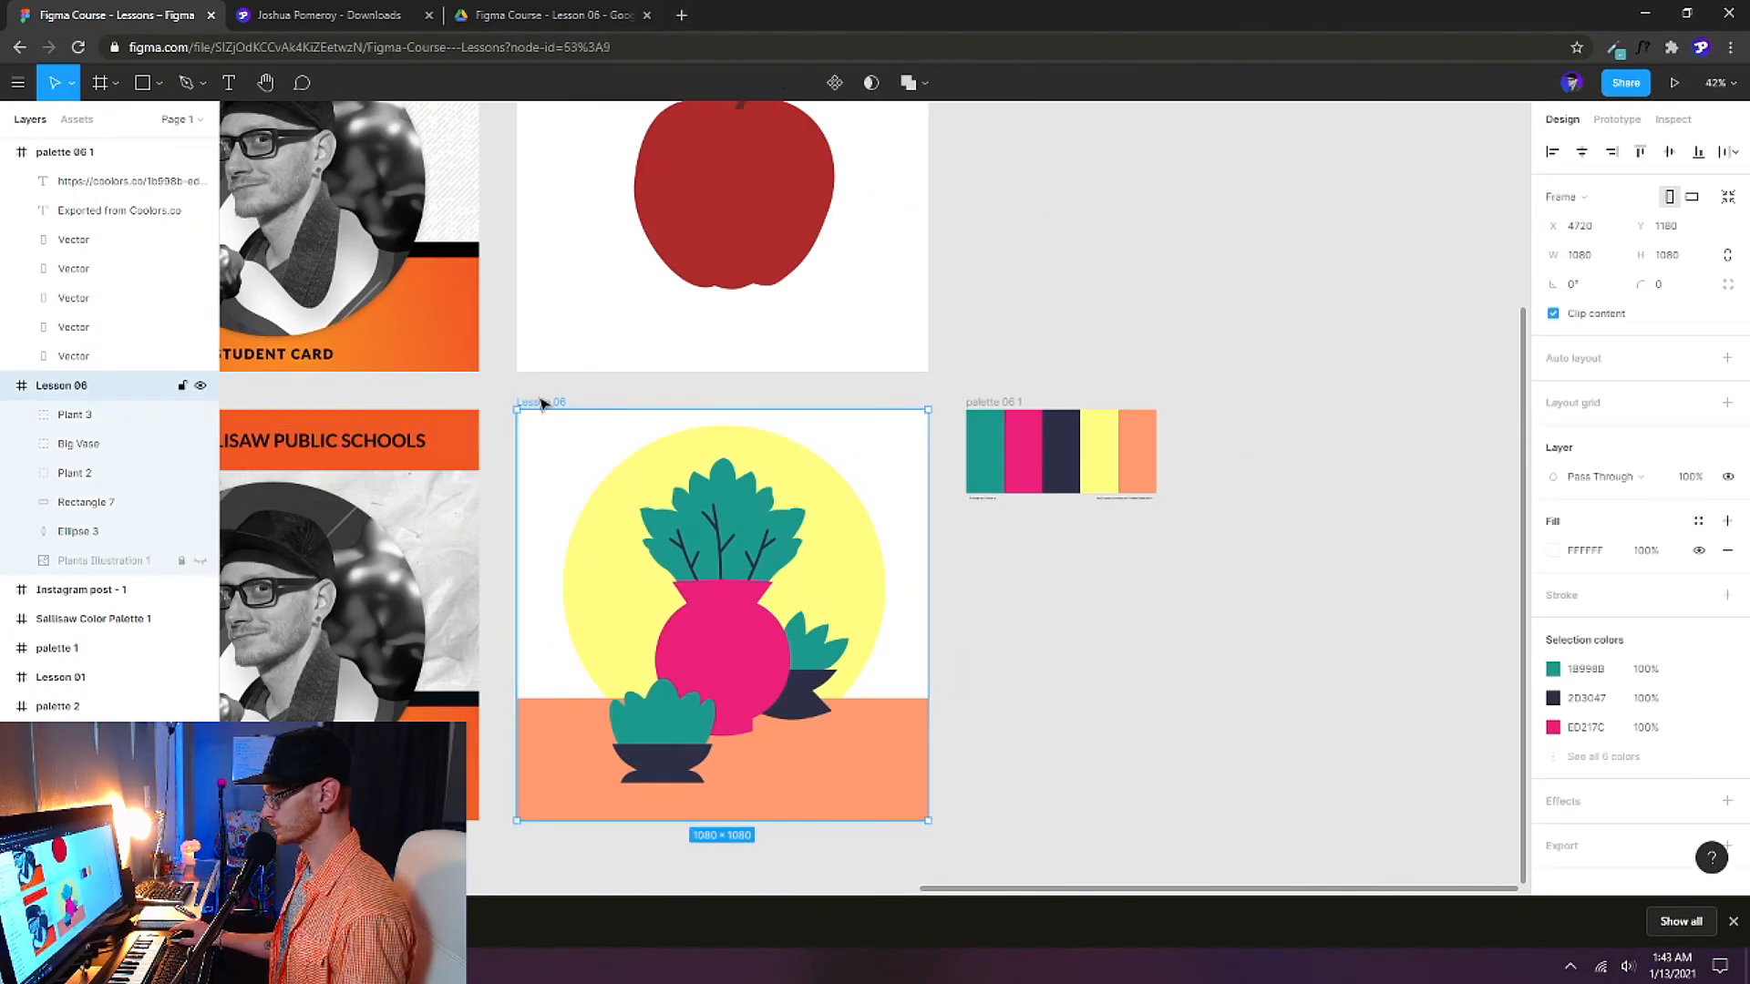
pyautogui.scroll(-4, 1048, 517)
pyautogui.scroll(2, 840, 586)
pyautogui.moveTo(1264, 588); pyautogui.dragTo(1212, 675)
pyautogui.moveTo(1309, 550); pyautogui.dragTo(1243, 559)
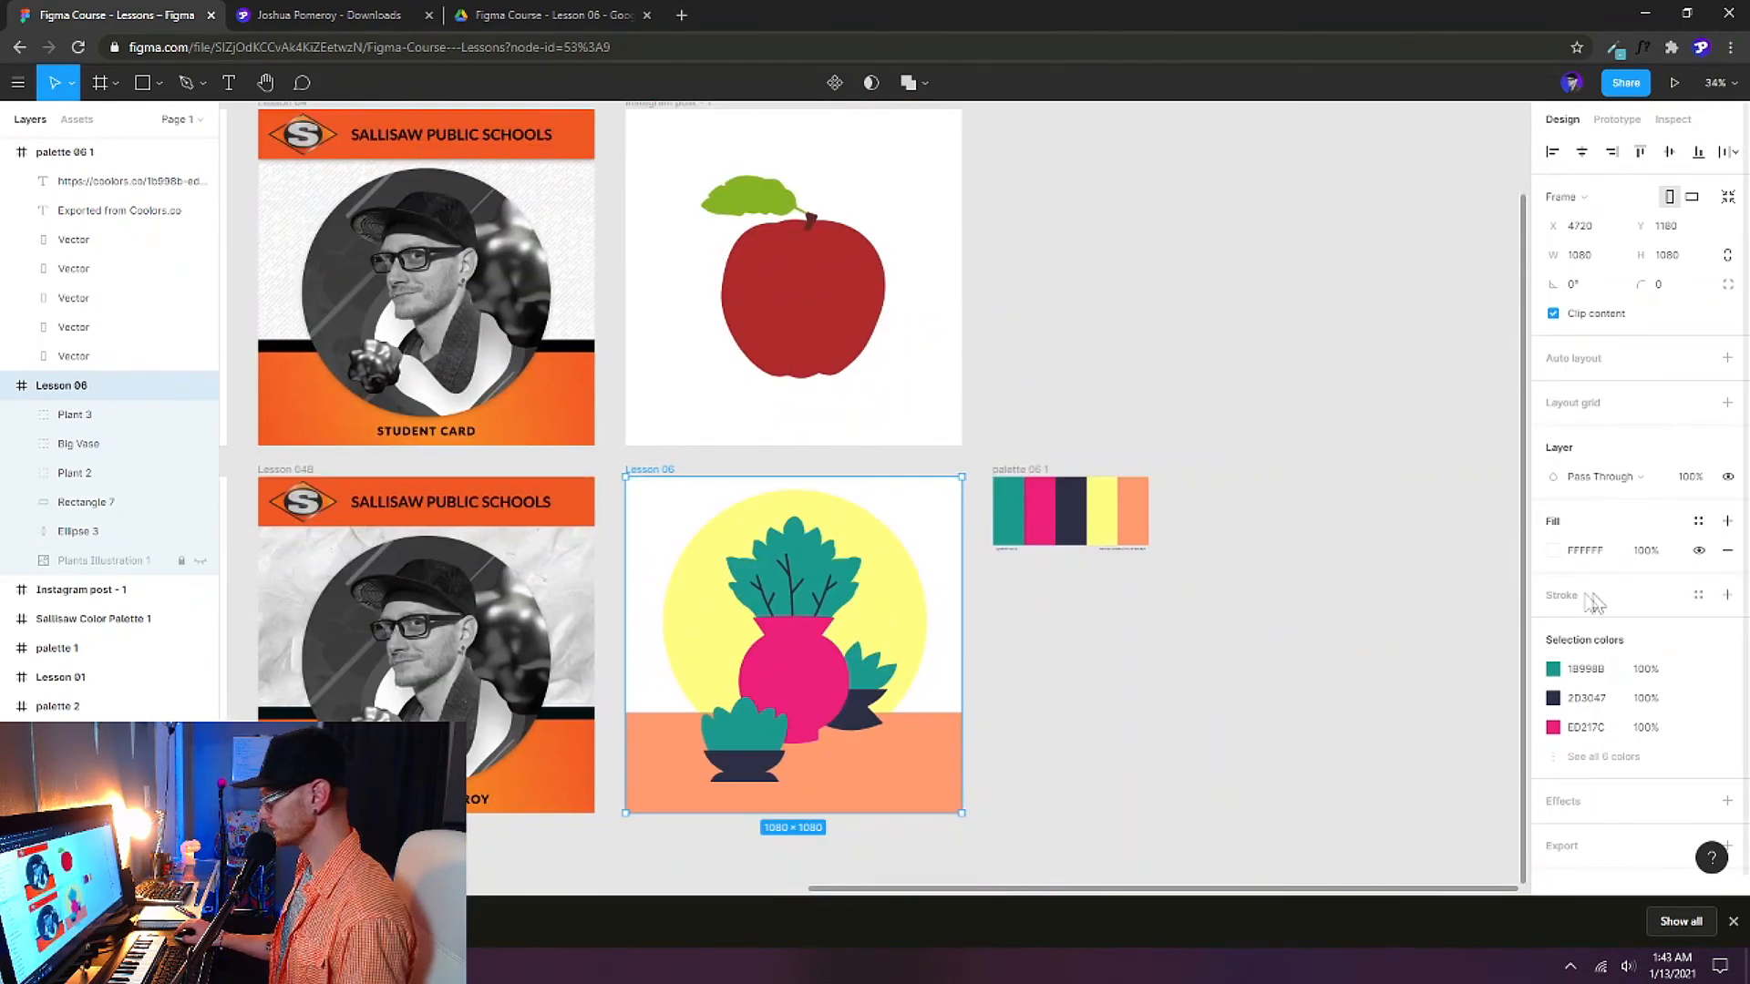
pyautogui.click(1552, 551)
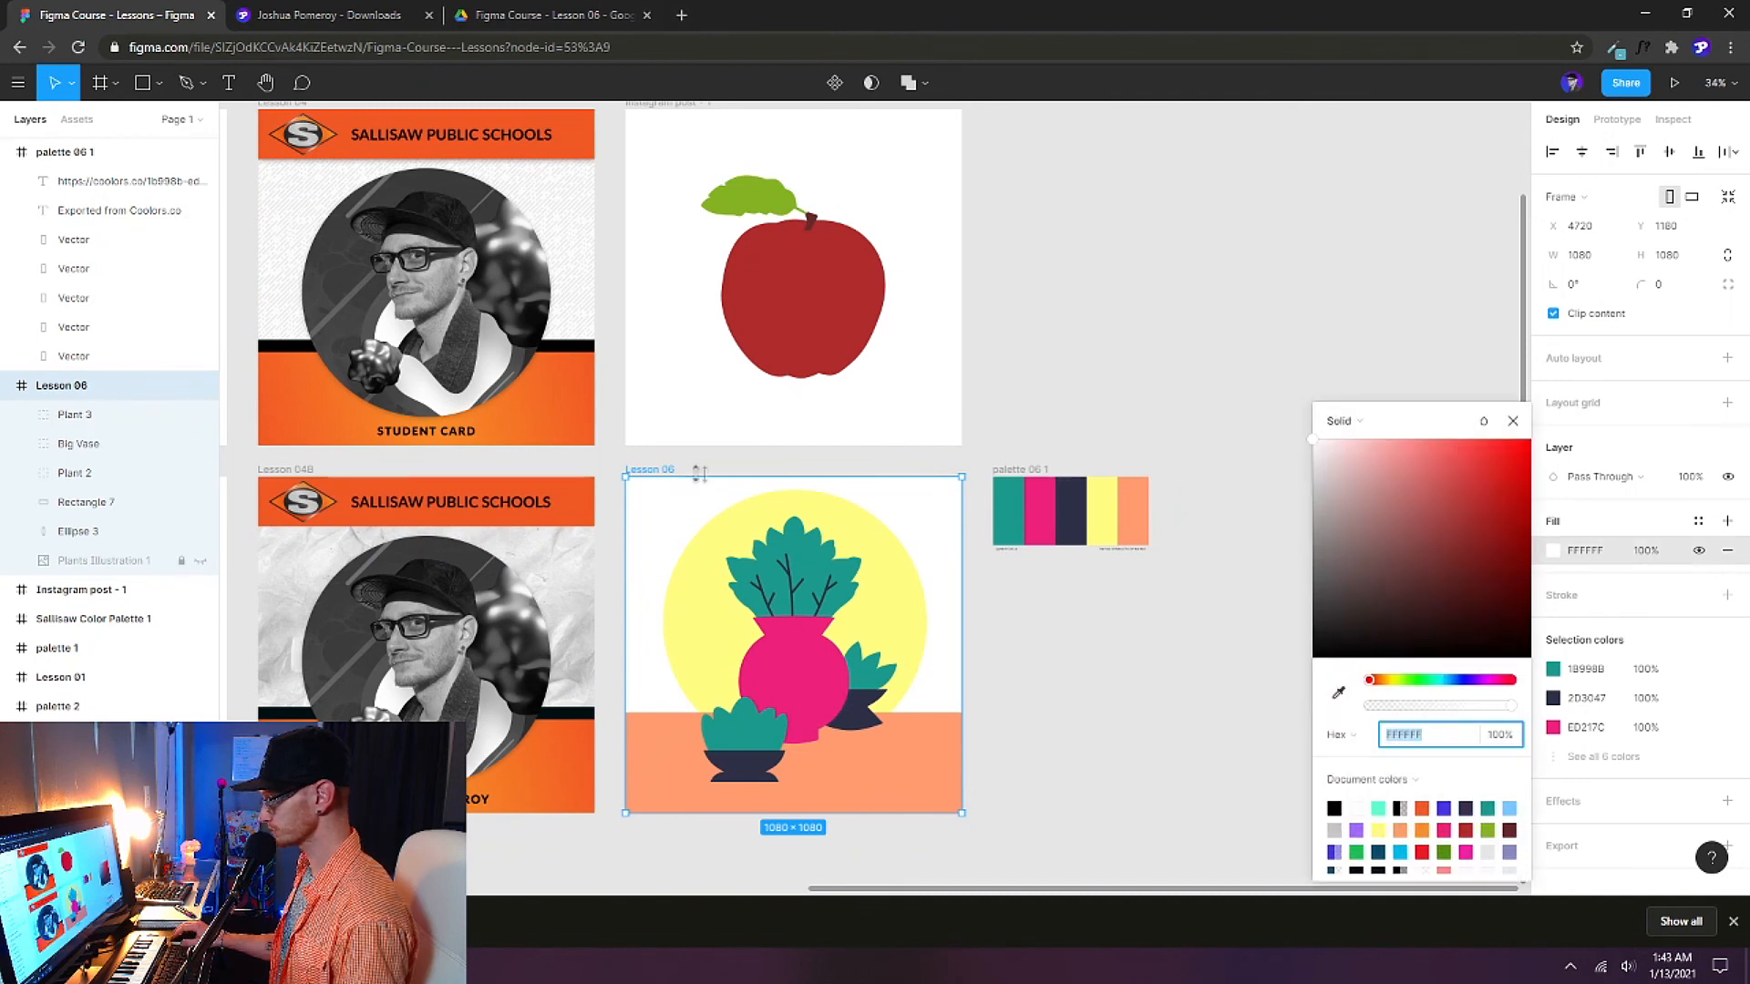
pyautogui.click(663, 471)
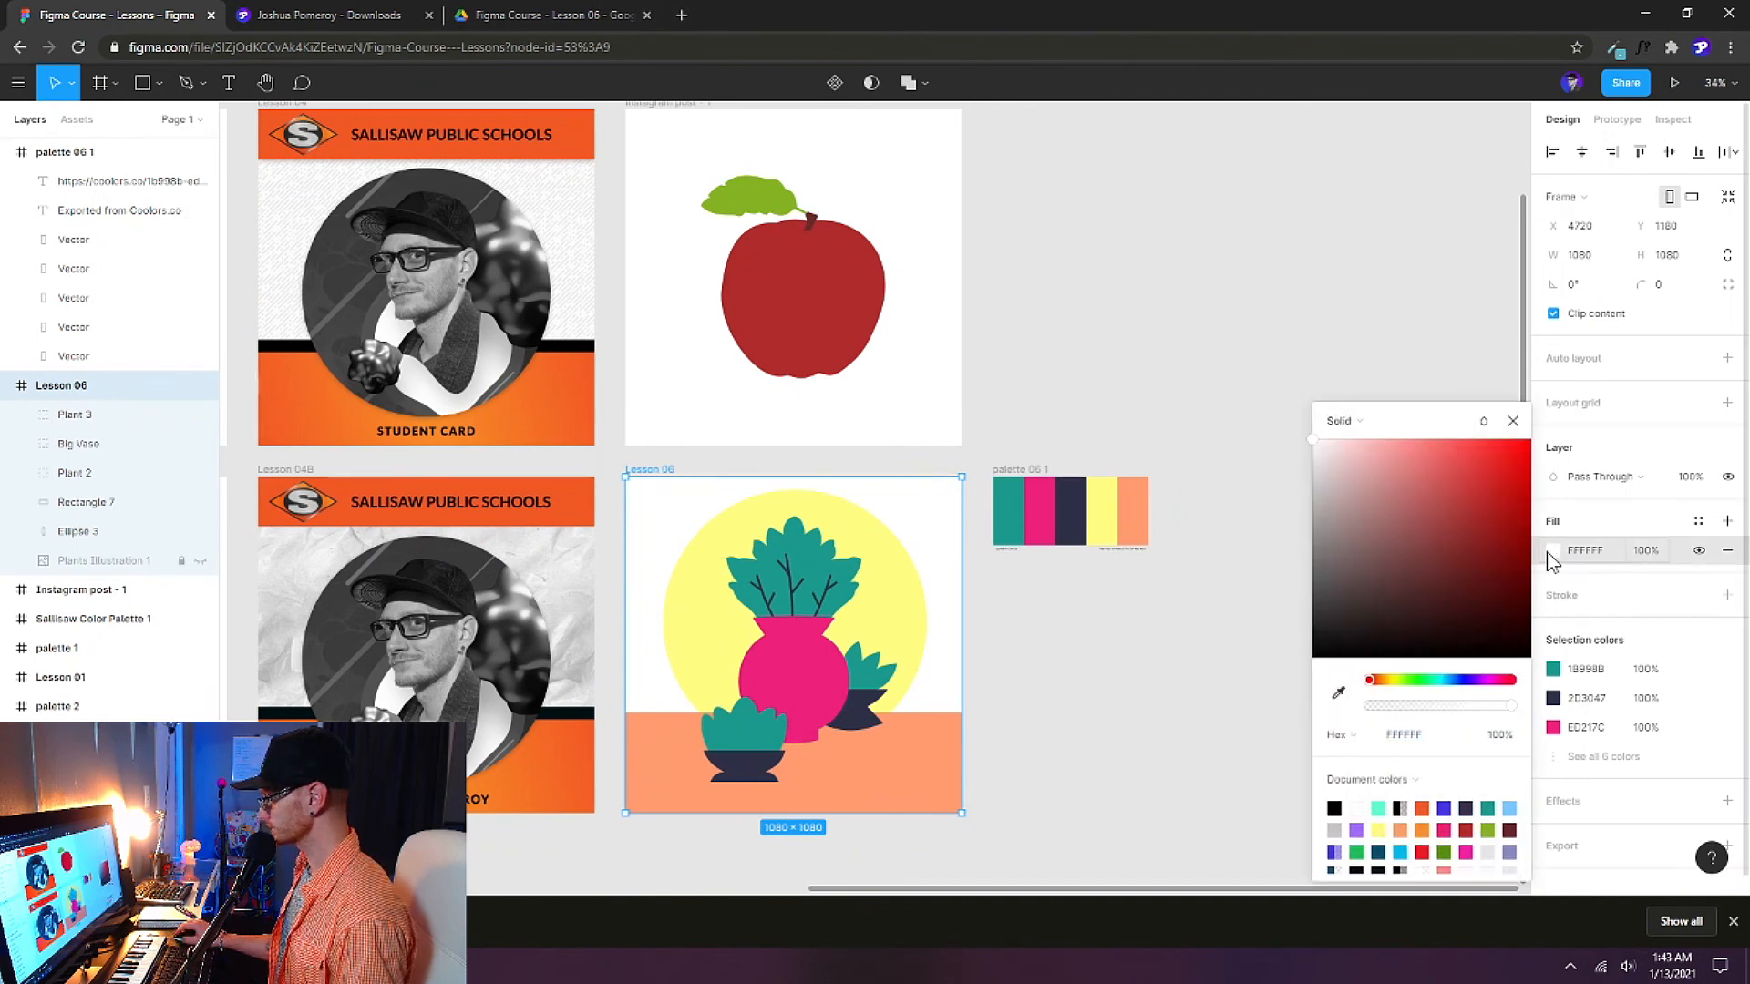
pyautogui.click(1552, 553)
pyautogui.click(1552, 553)
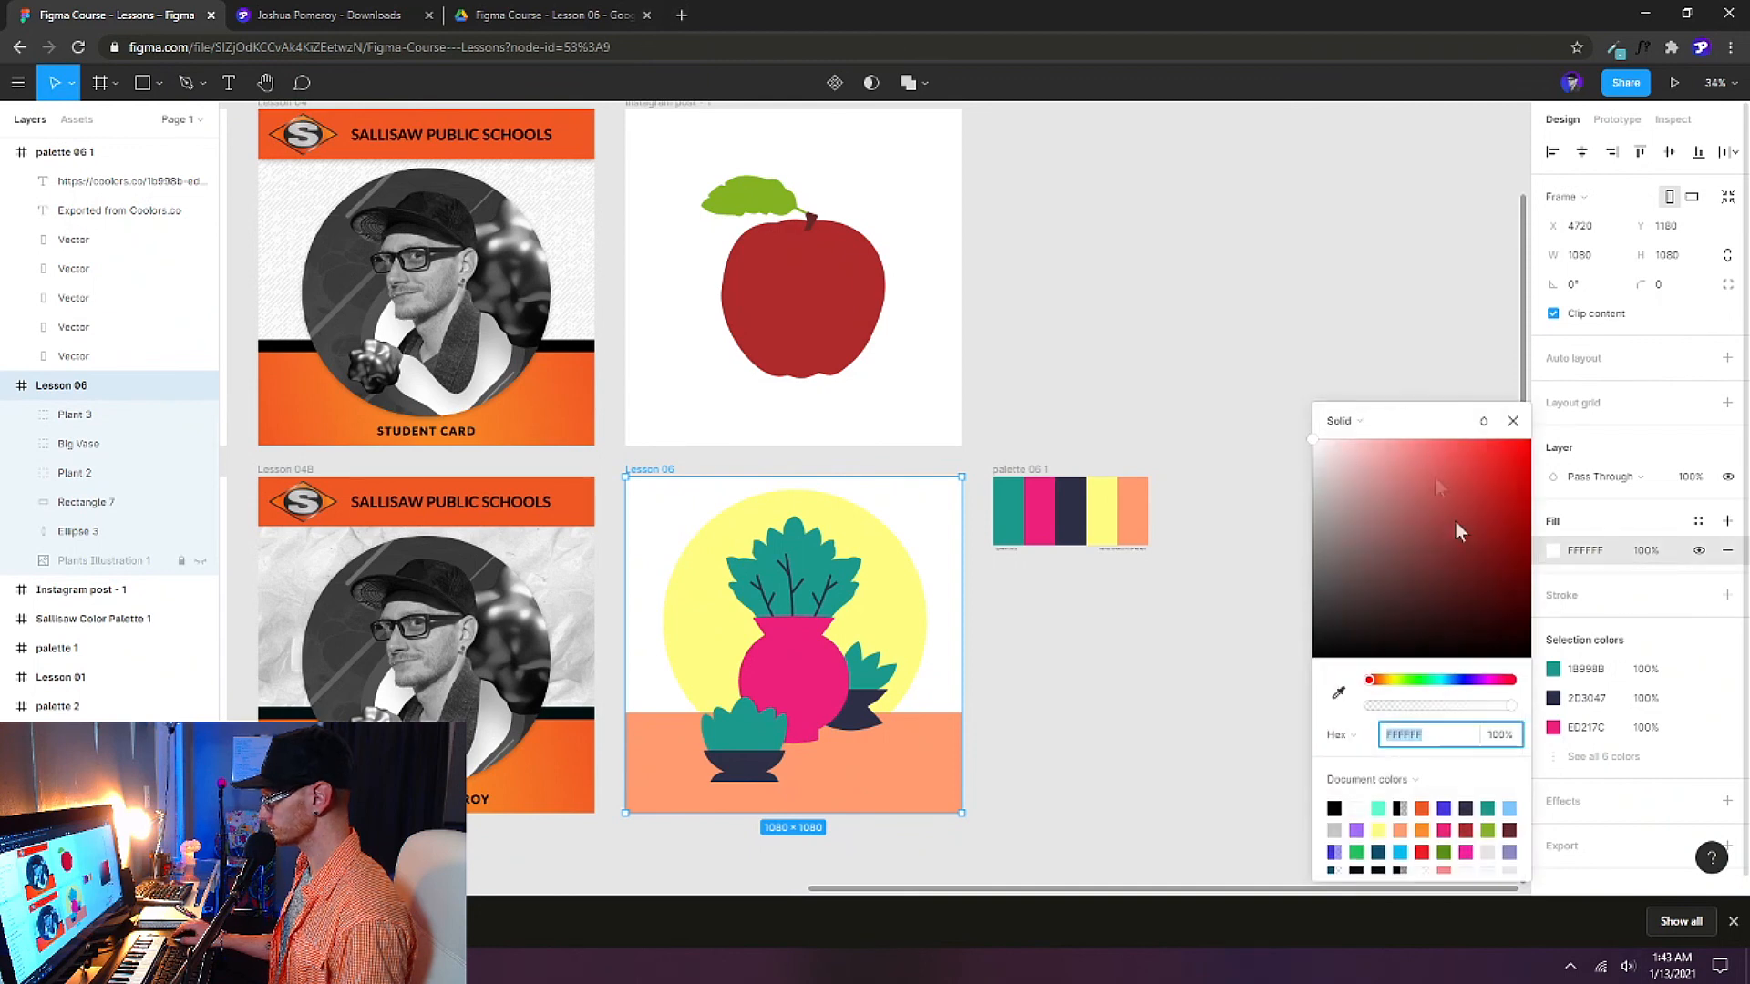
pyautogui.click(1369, 429)
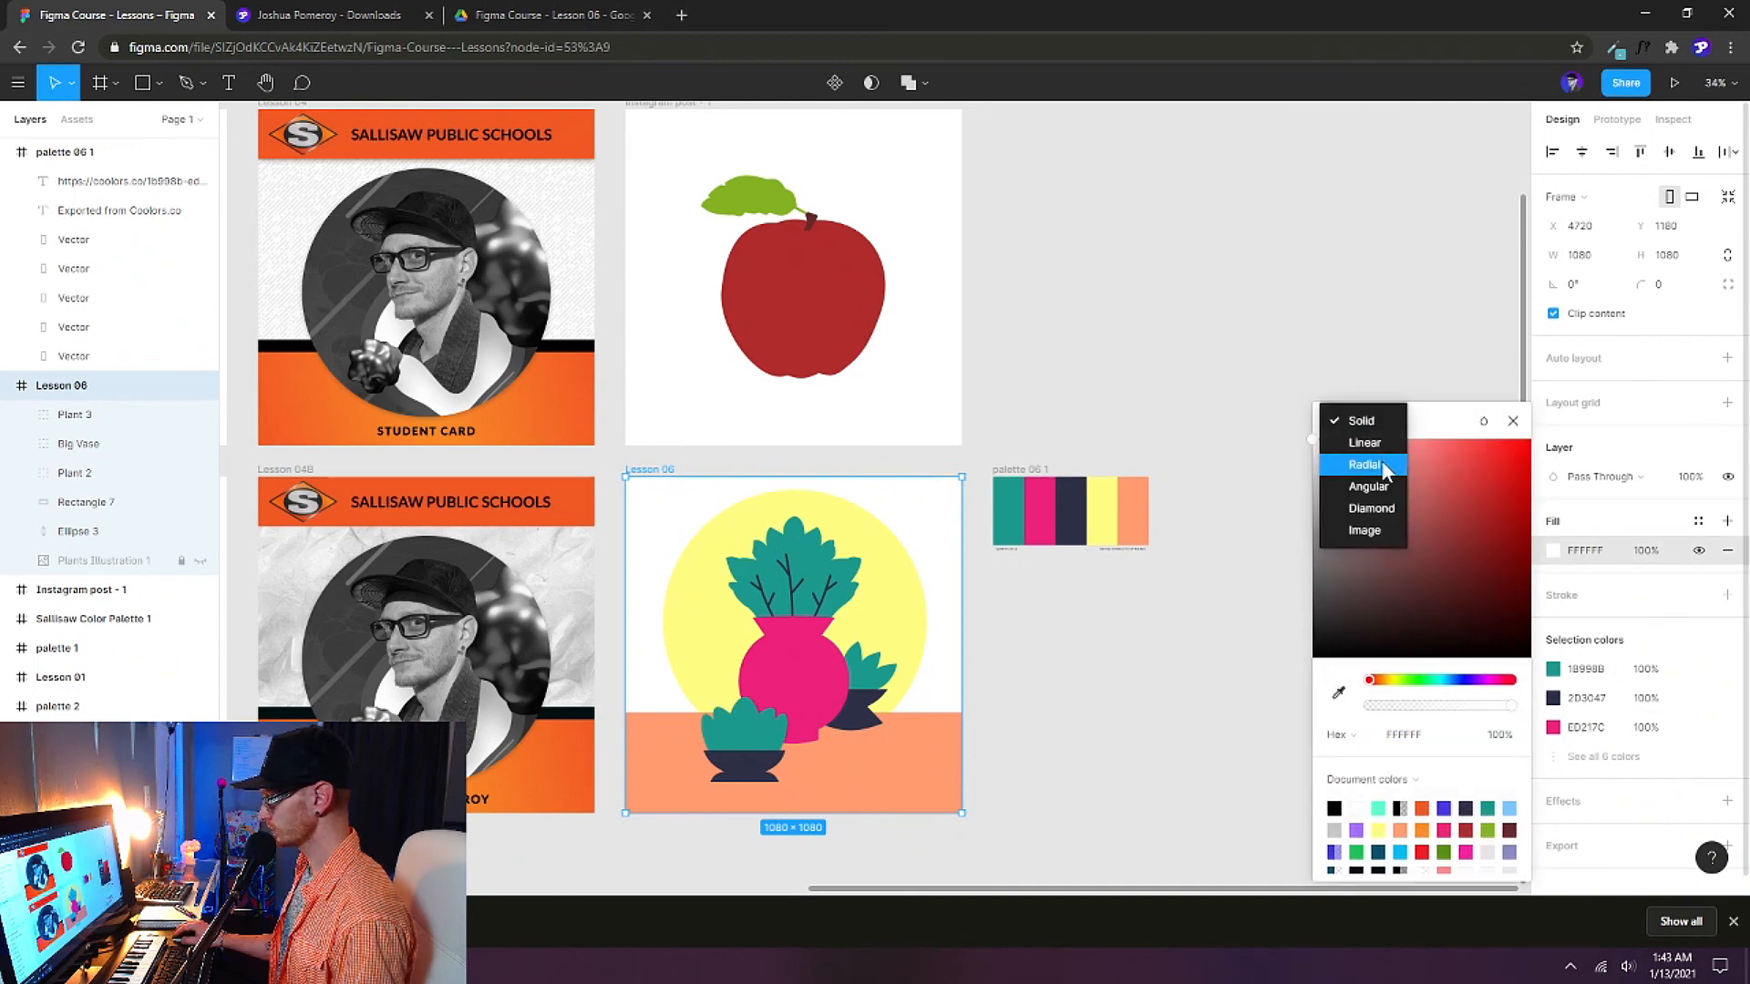
pyautogui.click(1382, 463)
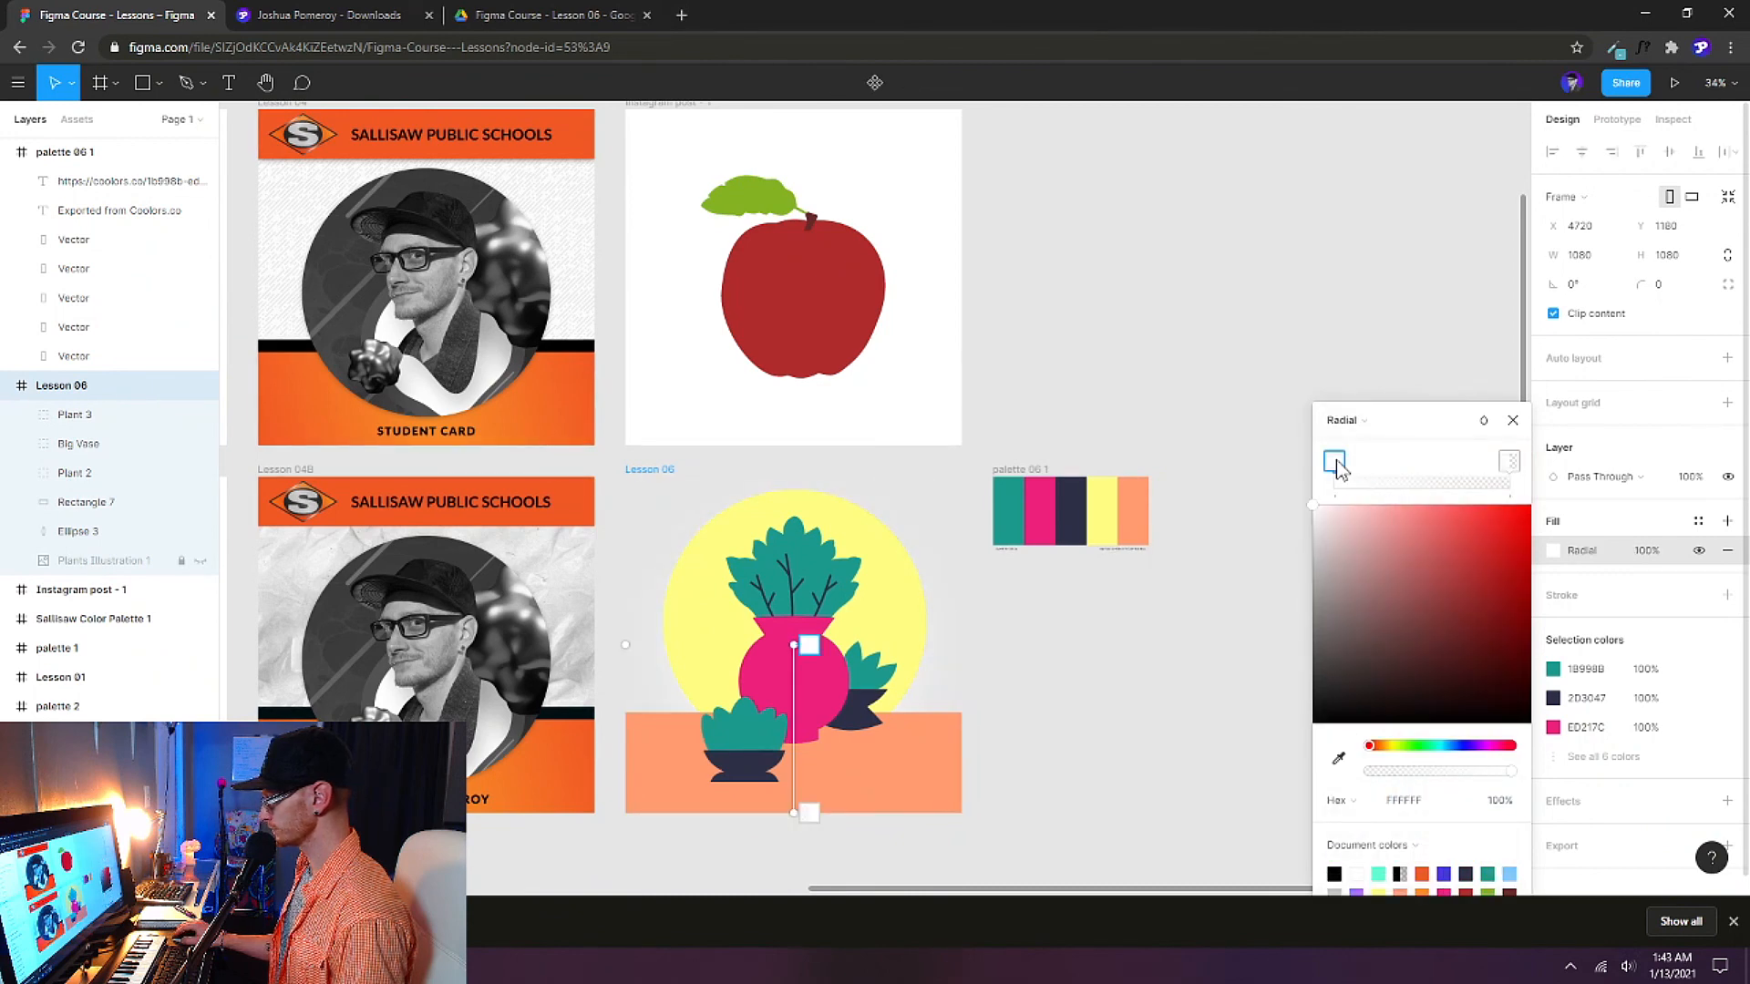
# Colour the gradient's inner stop palette yellow FFFD82 and outer stop palette orange FF9B71, and shift the yellow stop about 70% outward.
pyautogui.click(1338, 758)
pyautogui.click(1107, 512)
pyautogui.click(1509, 462)
pyautogui.click(1339, 759)
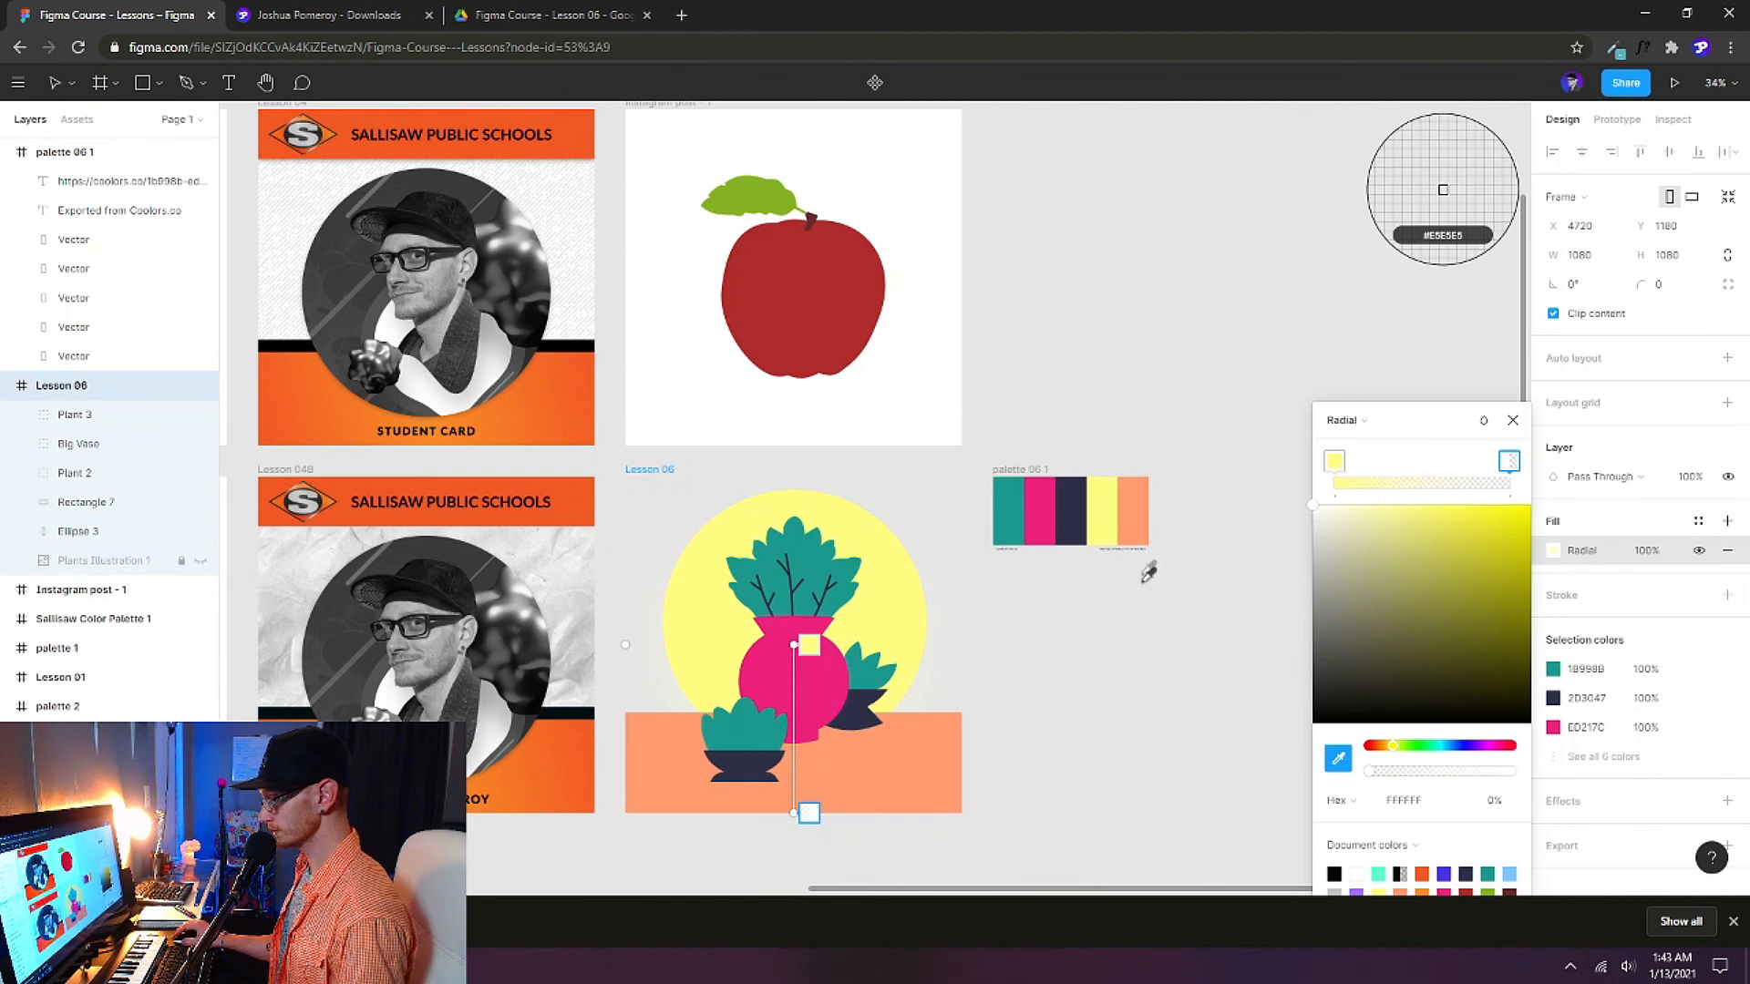
pyautogui.click(1141, 493)
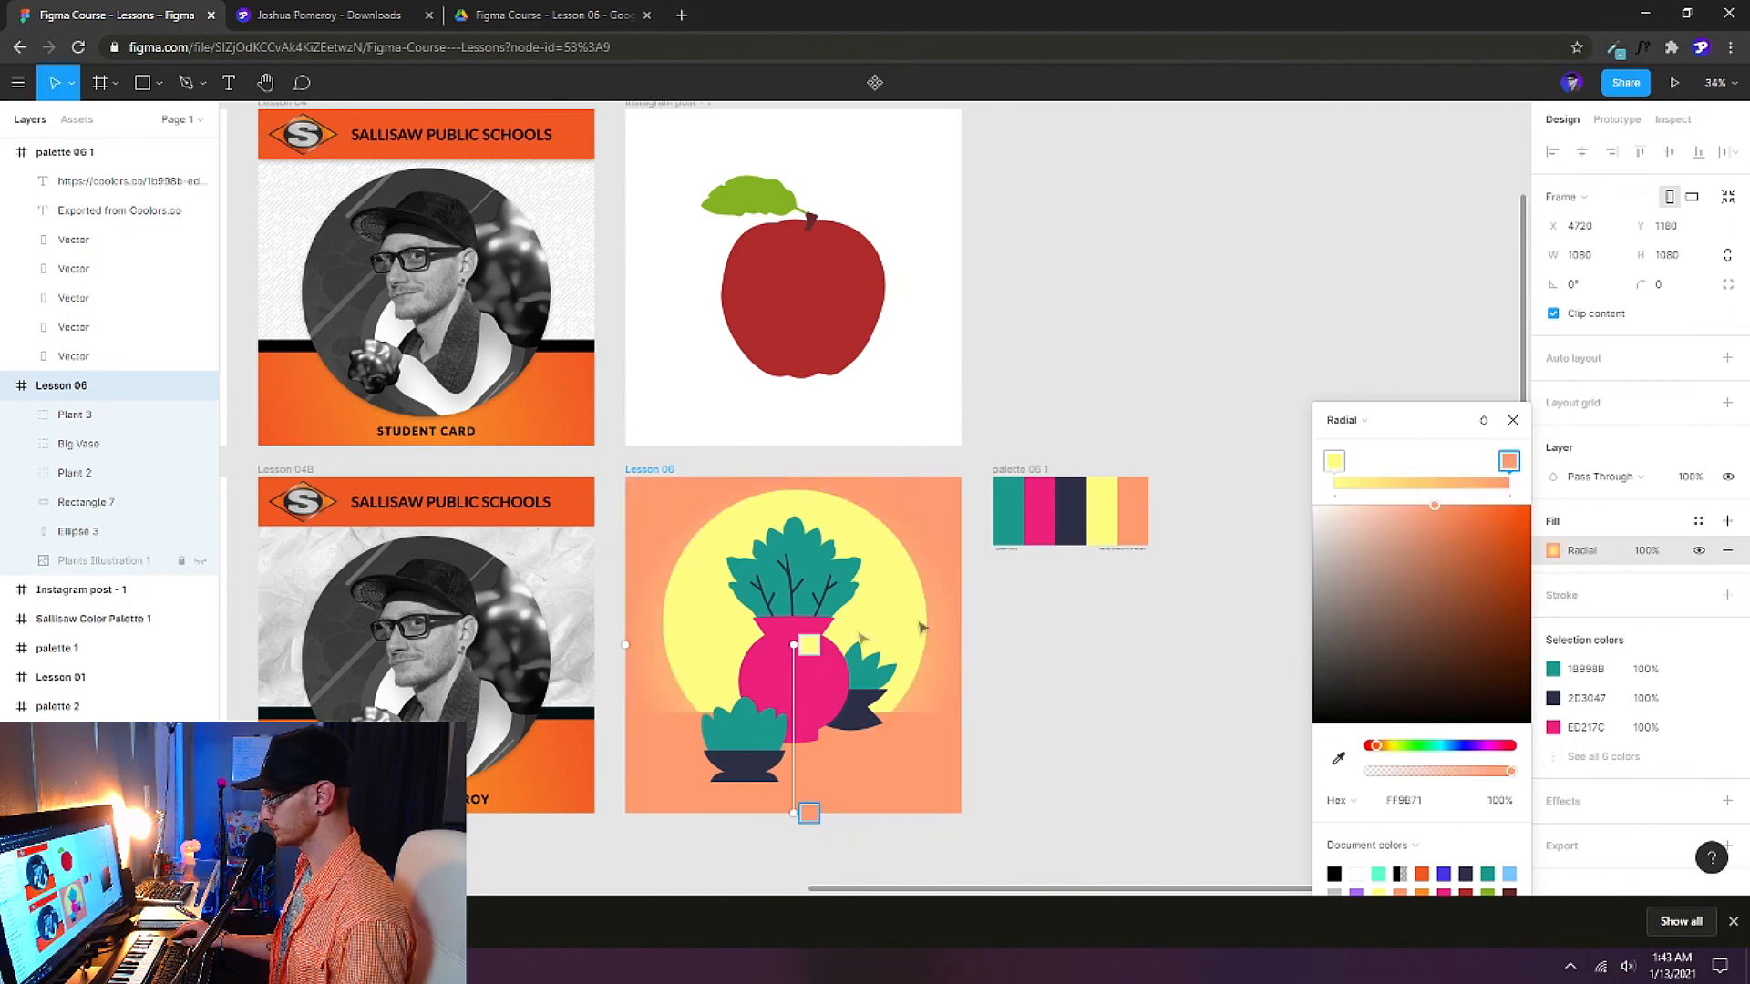
pyautogui.moveTo(809, 653)
pyautogui.mouseDown()
pyautogui.moveTo(809, 779)
pyautogui.moveTo(810, 760)
pyautogui.mouseUp()
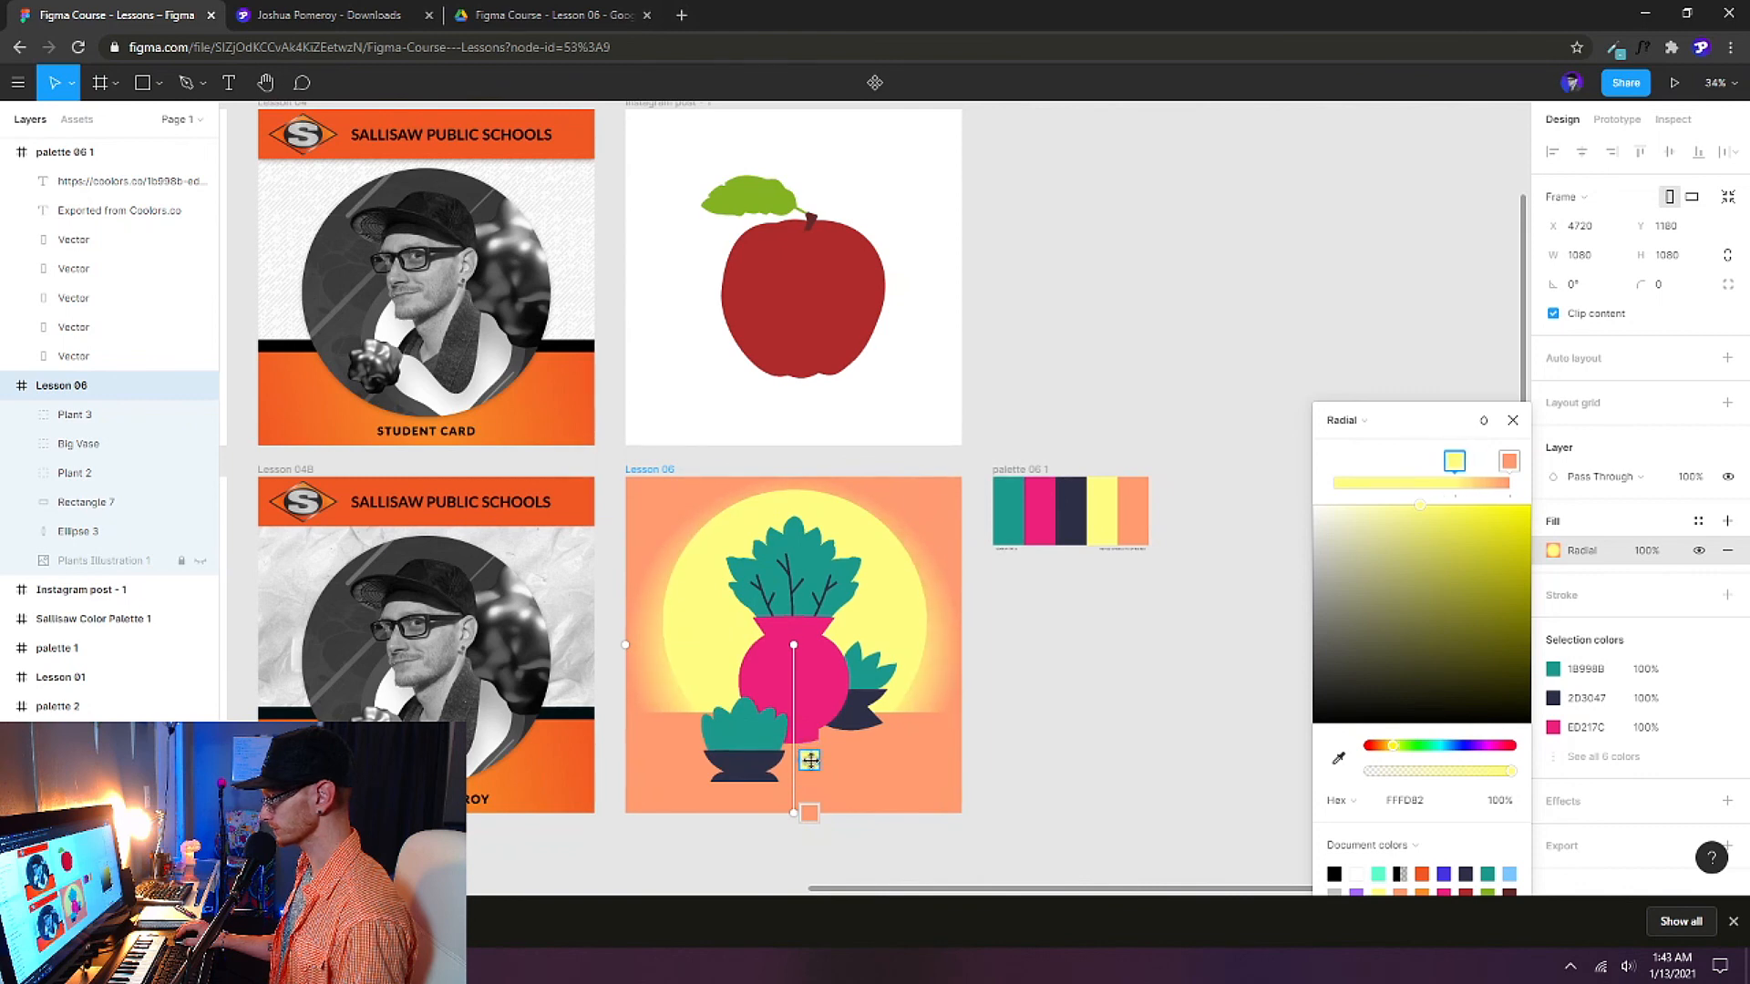
pyautogui.moveTo(794, 645)
pyautogui.mouseDown()
pyautogui.moveTo(796, 623)
pyautogui.moveTo(795, 644)
pyautogui.mouseUp()
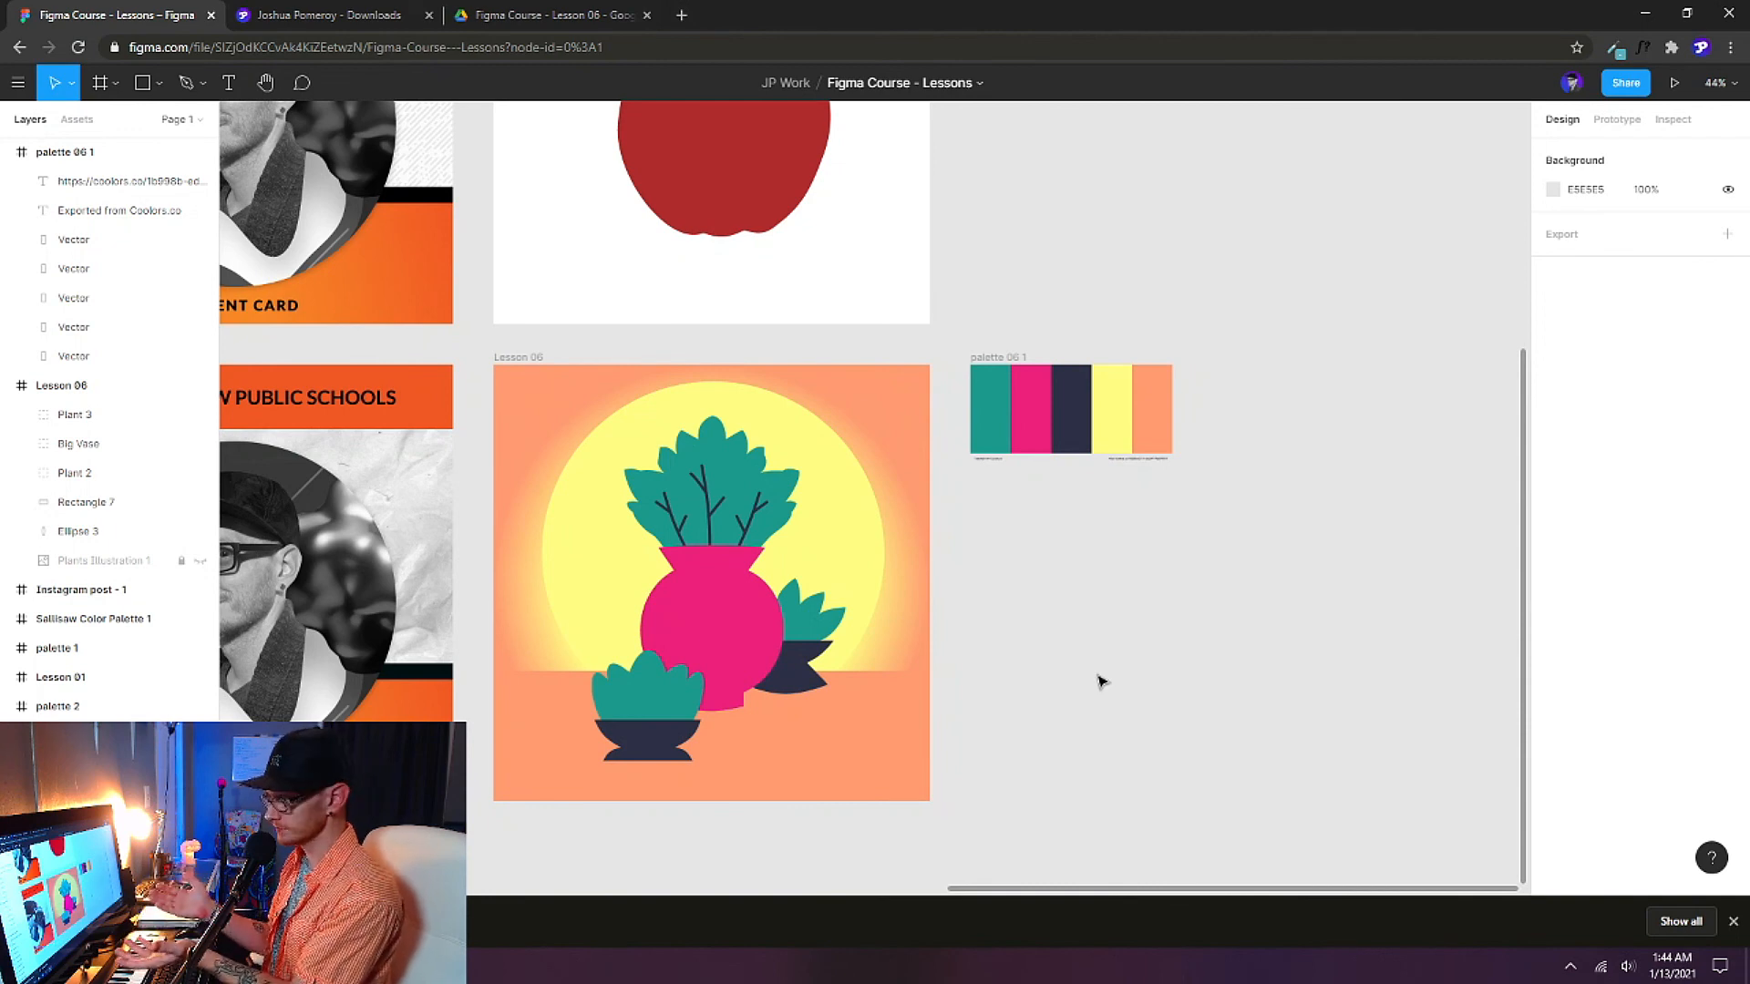
# Move the two small potted plants apart, one further left and the other down and right, so both stand clear of the big vase.
pyautogui.click(615, 714)
pyautogui.moveTo(615, 713); pyautogui.dragTo(536, 718)
pyautogui.click(820, 656)
pyautogui.moveTo(820, 656); pyautogui.dragTo(843, 705)
pyautogui.click(1086, 718)
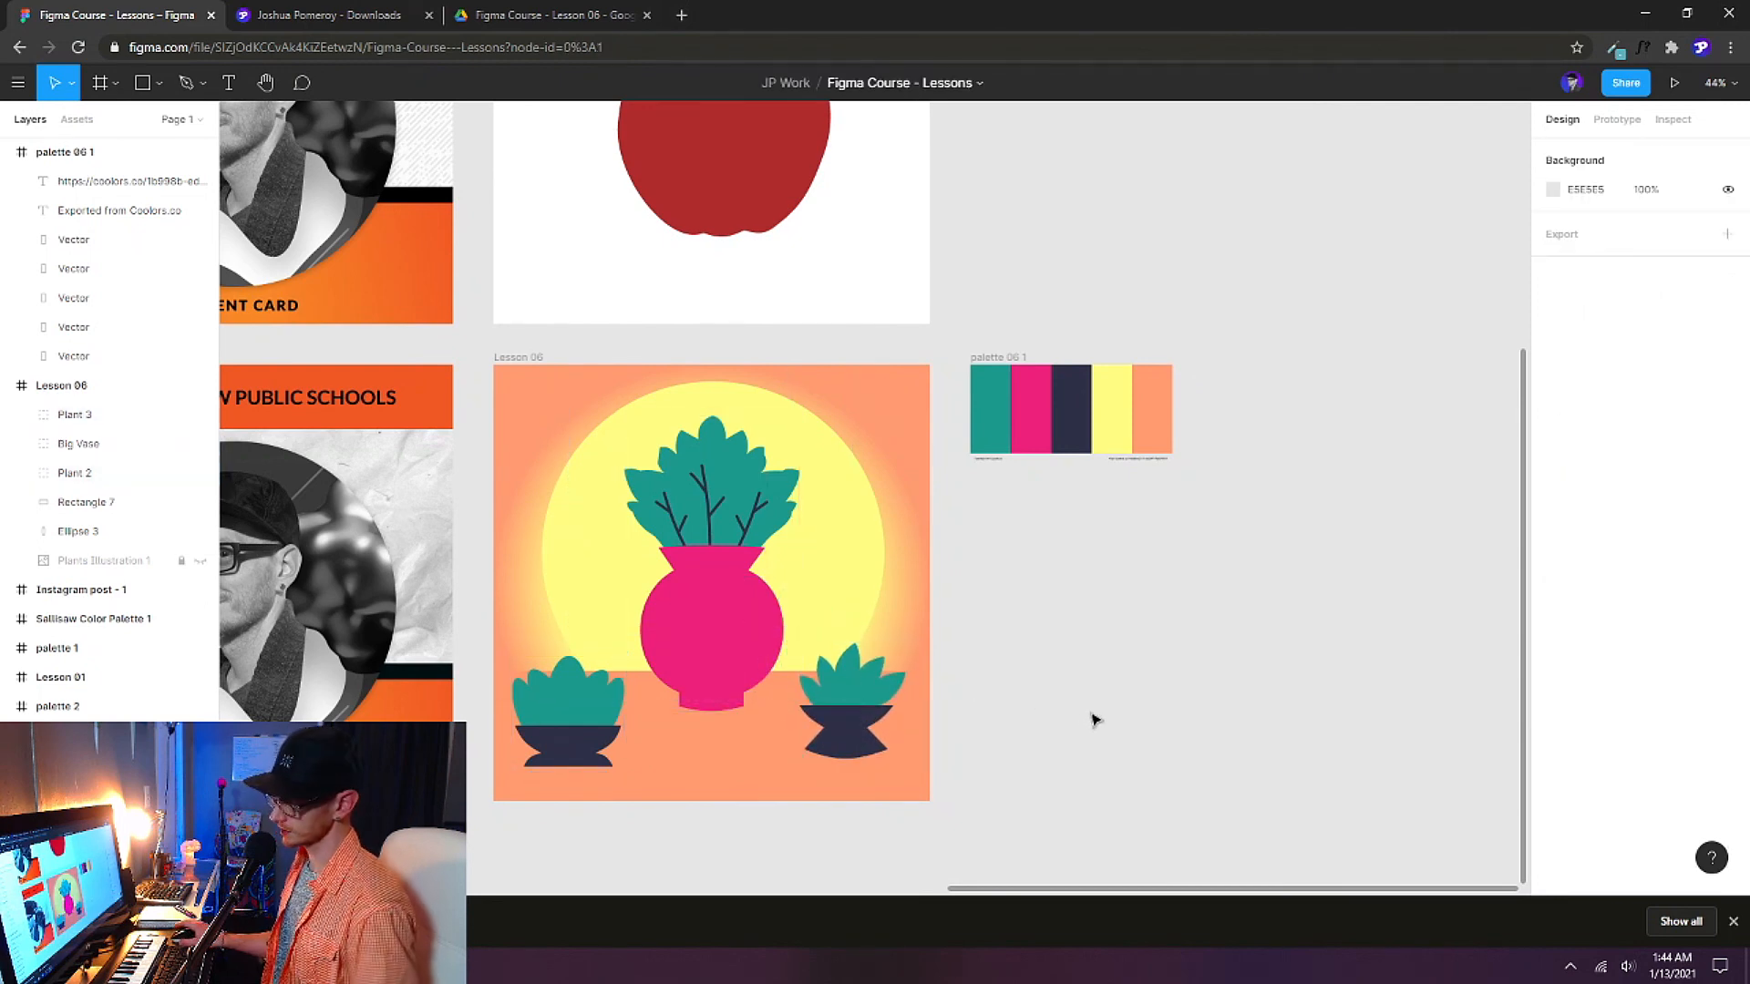